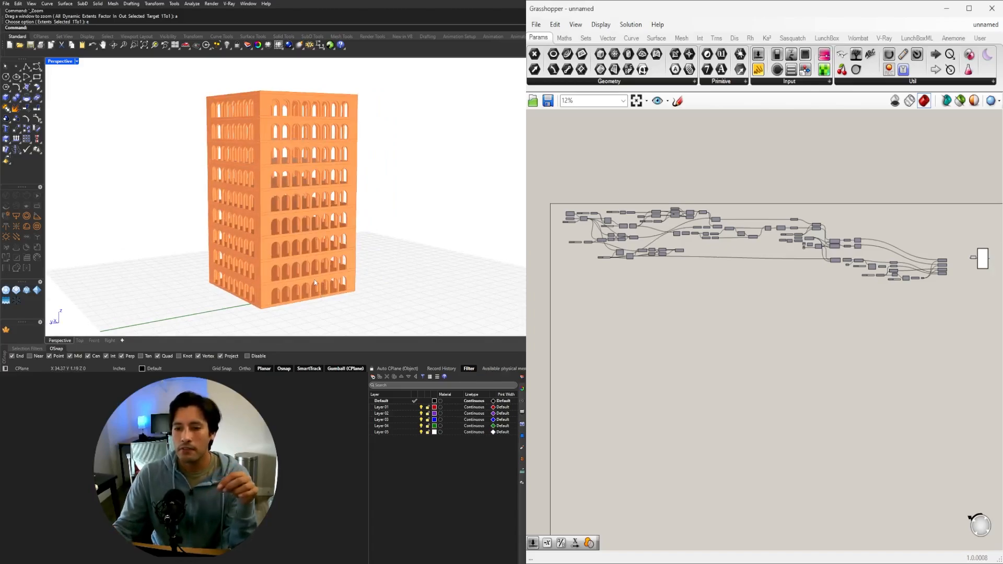
right_click_drag(301, 225, 254, 186)
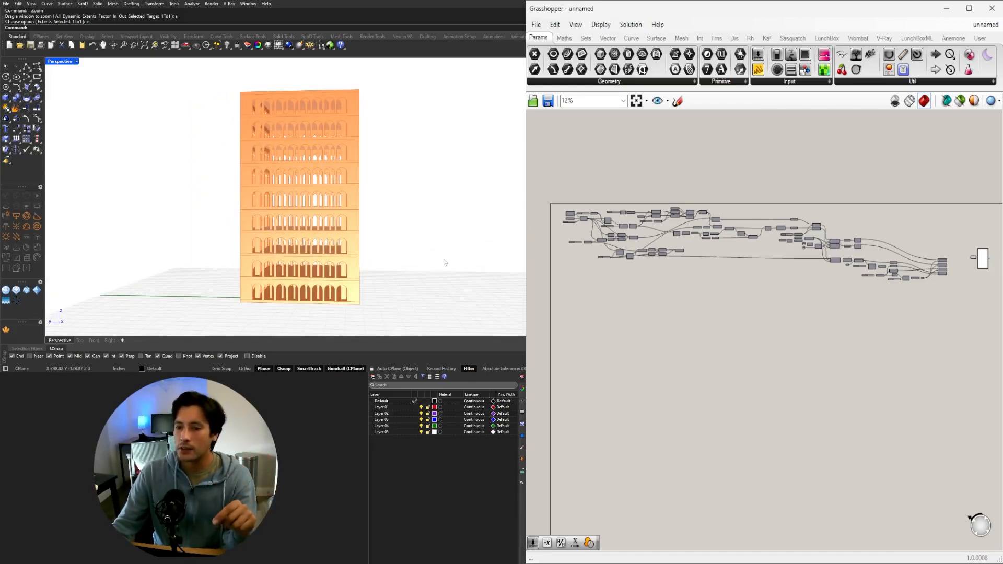
right_click_drag(445, 262, 407, 266)
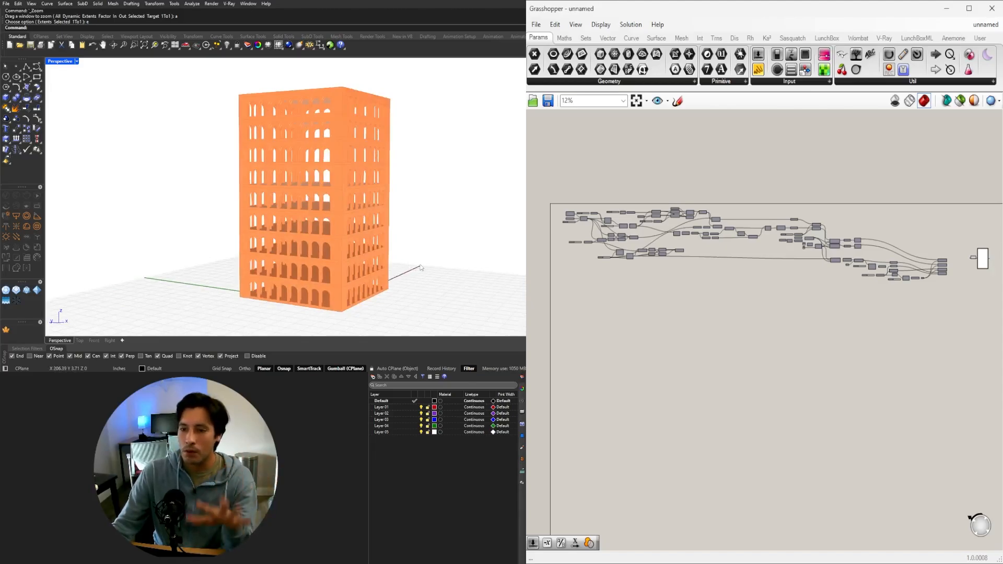
mouse_move(422, 268)
right_mouse_down()
mouse_move(353, 250)
mouse_move(422, 251)
right_mouse_up()
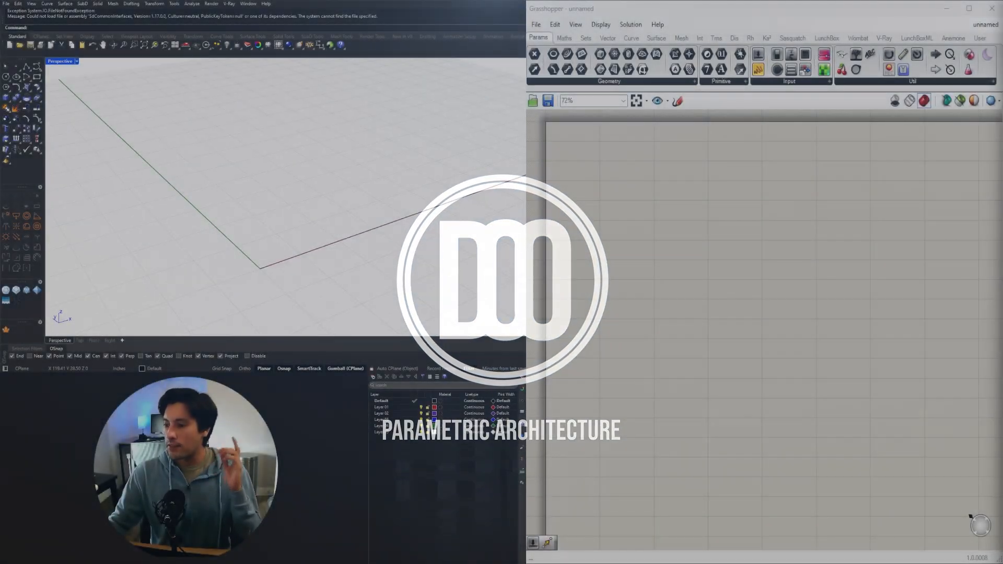
Add a Line SDL component to the empty canvas, leaving room beside it for its input components.
double_click(632, 203)
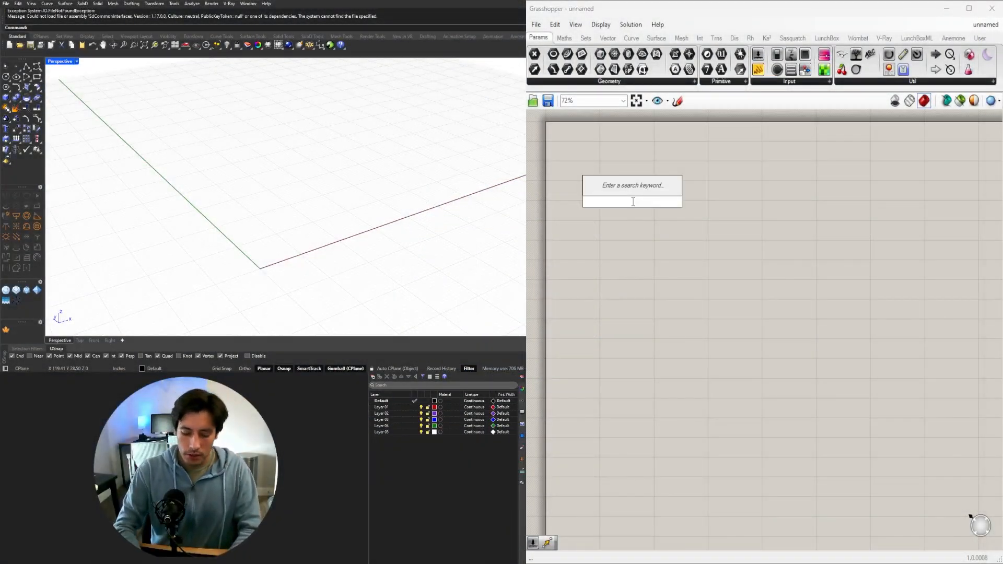
type("sdl")
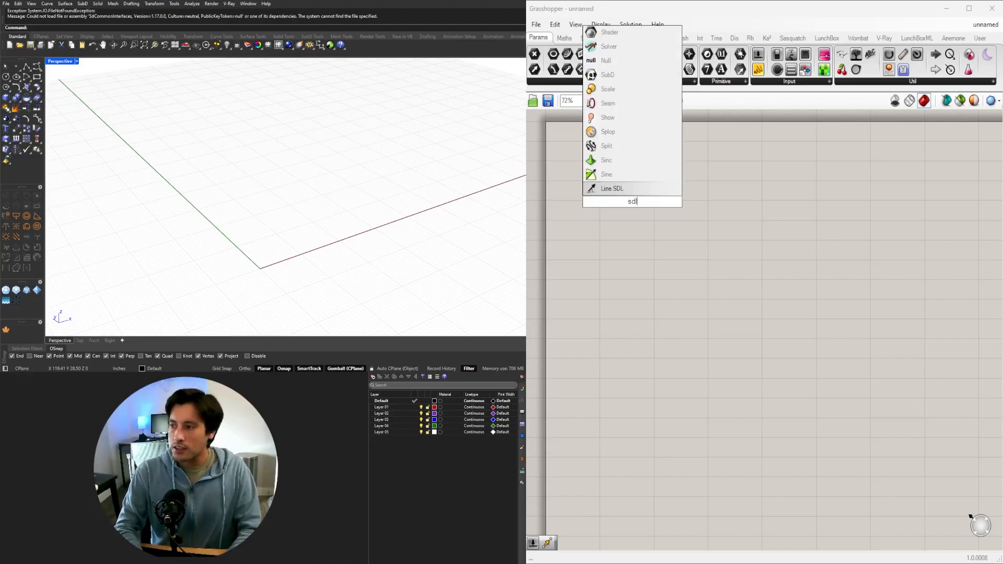
key("BackSpace")
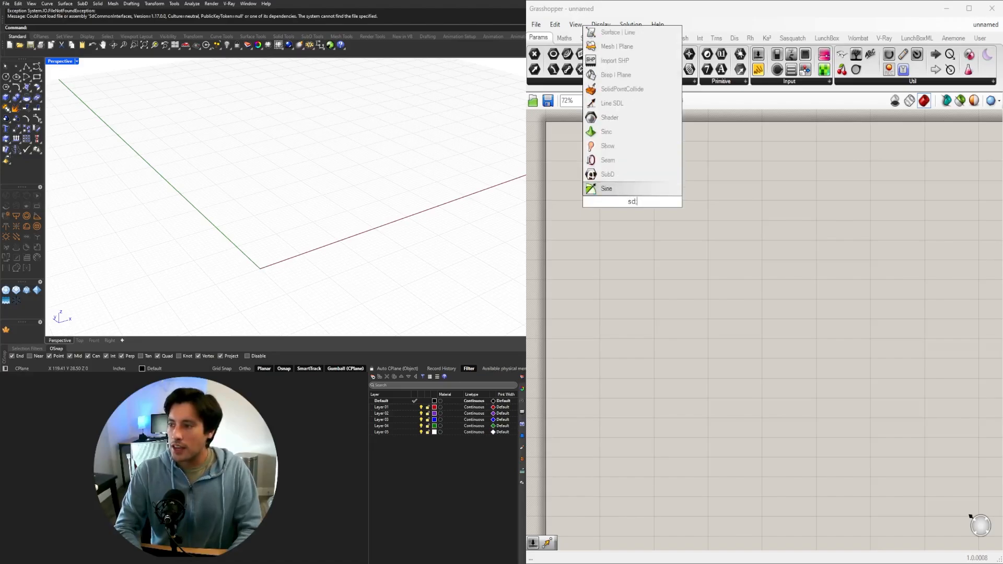
type("l")
key("Return")
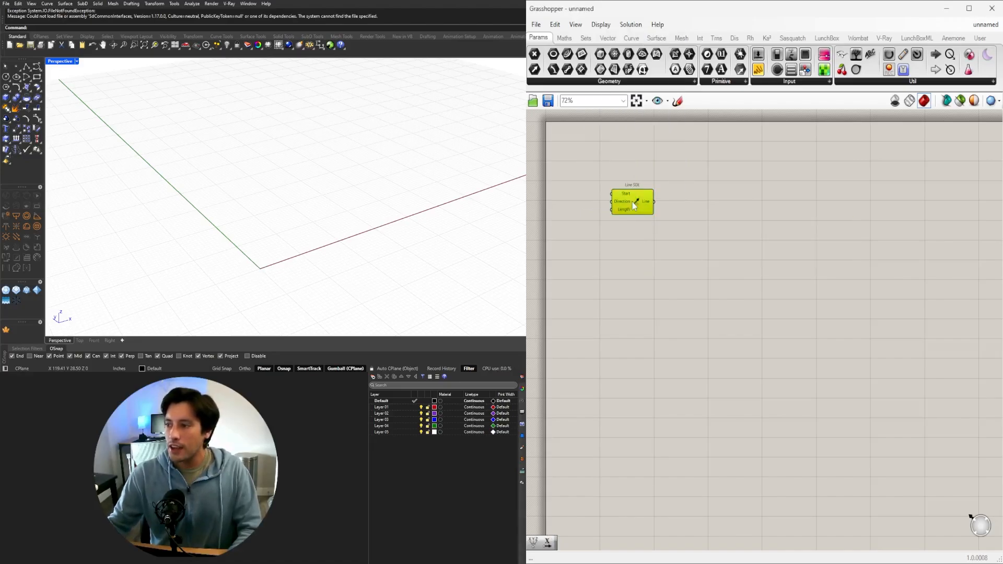
left_click_drag(634, 204, 778, 217)
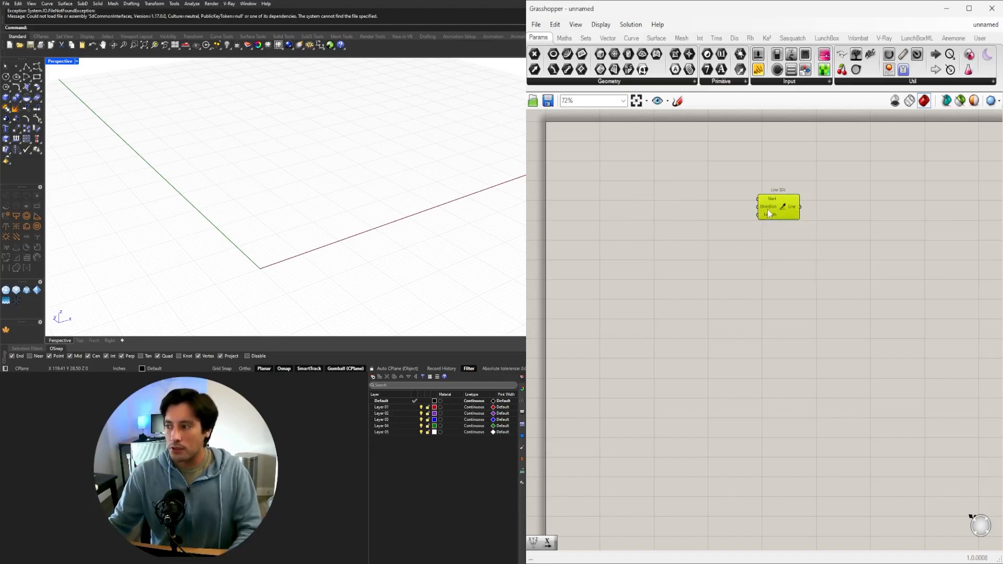
Add a Construct Point component and connect its Point output to the Start input of Line SDL.
double_click(668, 217)
type("co")
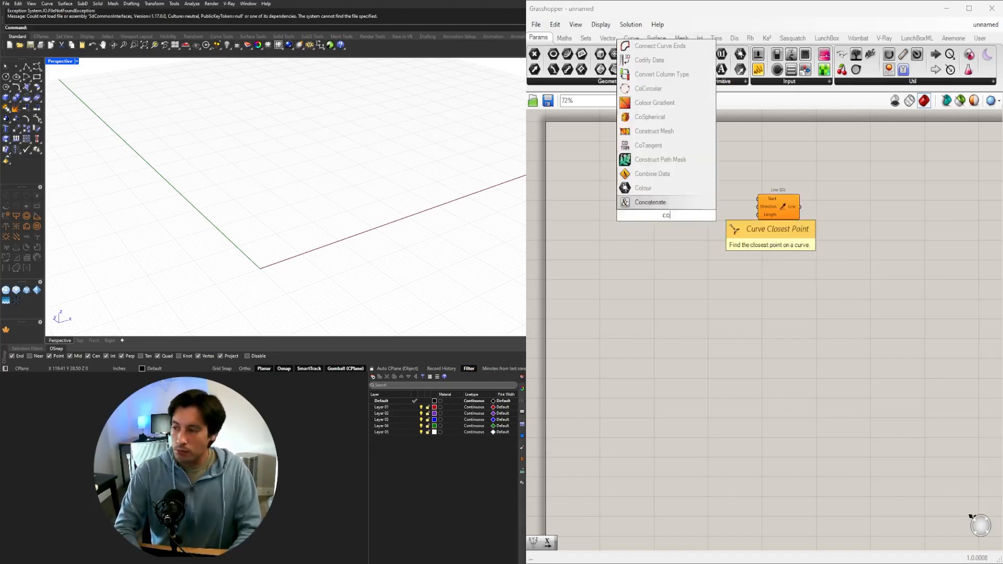
type("nstr")
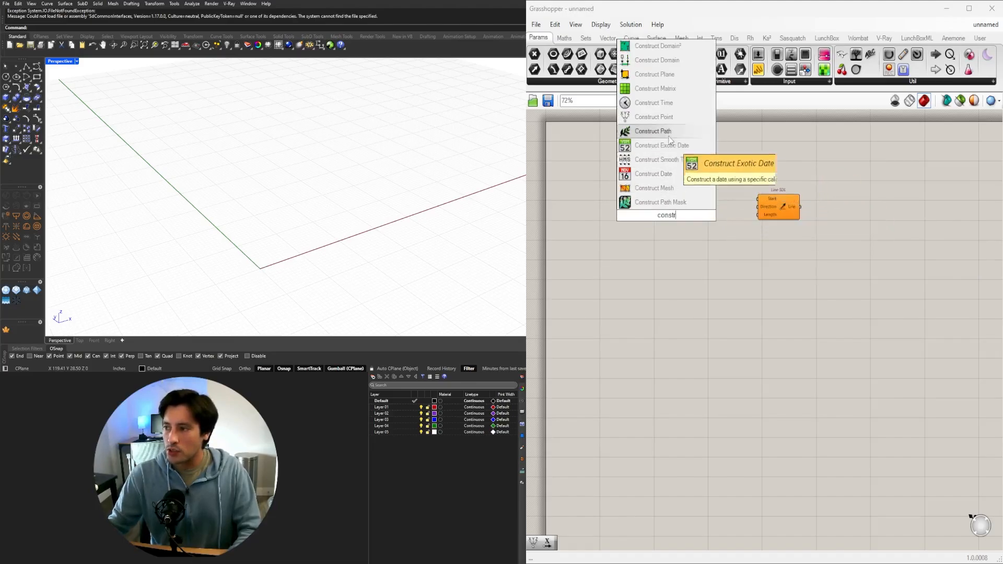
left_click(655, 117)
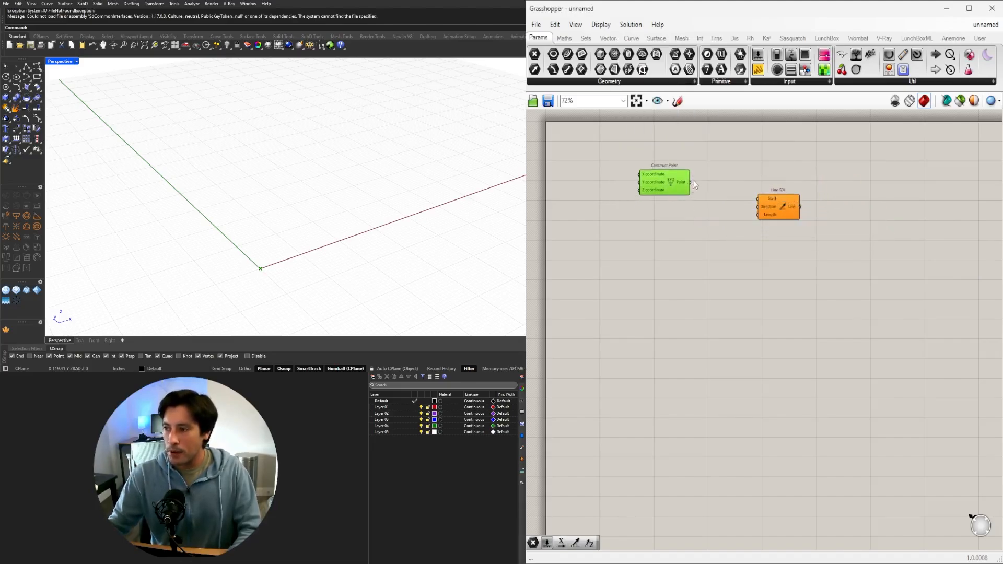
left_click_drag(691, 183, 734, 207)
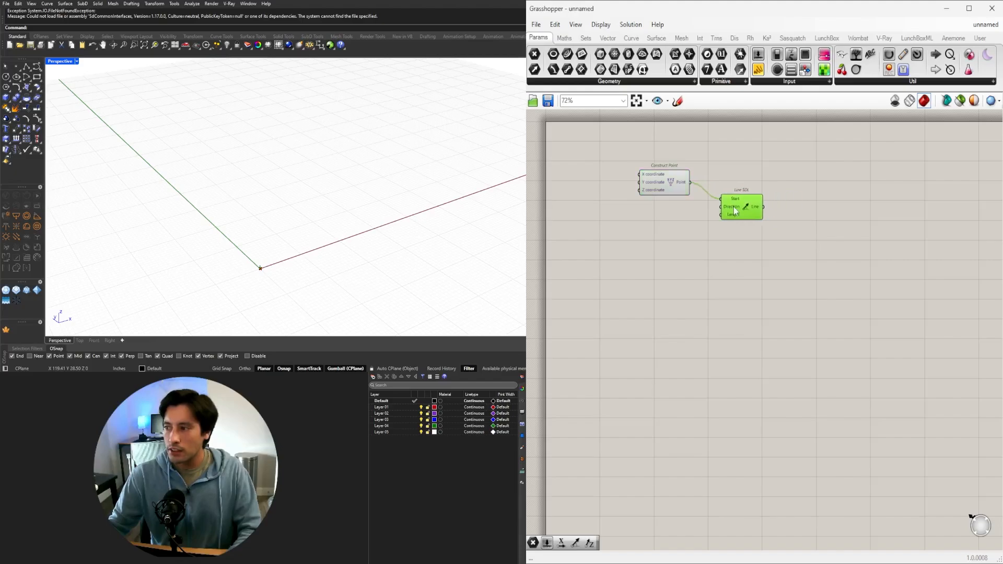
Add a Unit X component and connect its Unit vector output to the Direction input of Line SDL.
double_click(654, 210)
type("x")
left_click(649, 199)
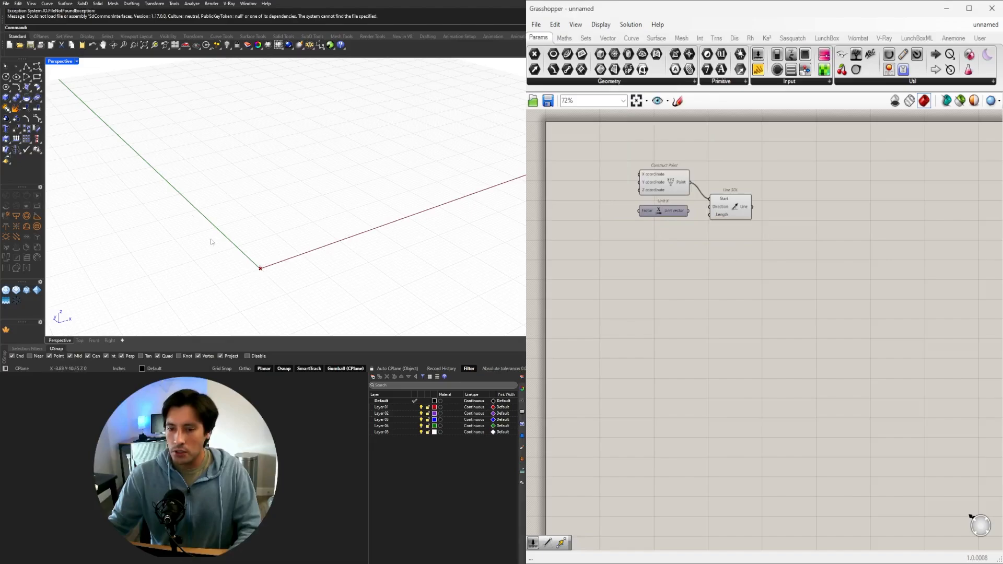
left_click_drag(689, 211, 726, 218)
Create a number slider with value 55 below Unit X and connect it to the Length input of Line SDL.
double_click(652, 235)
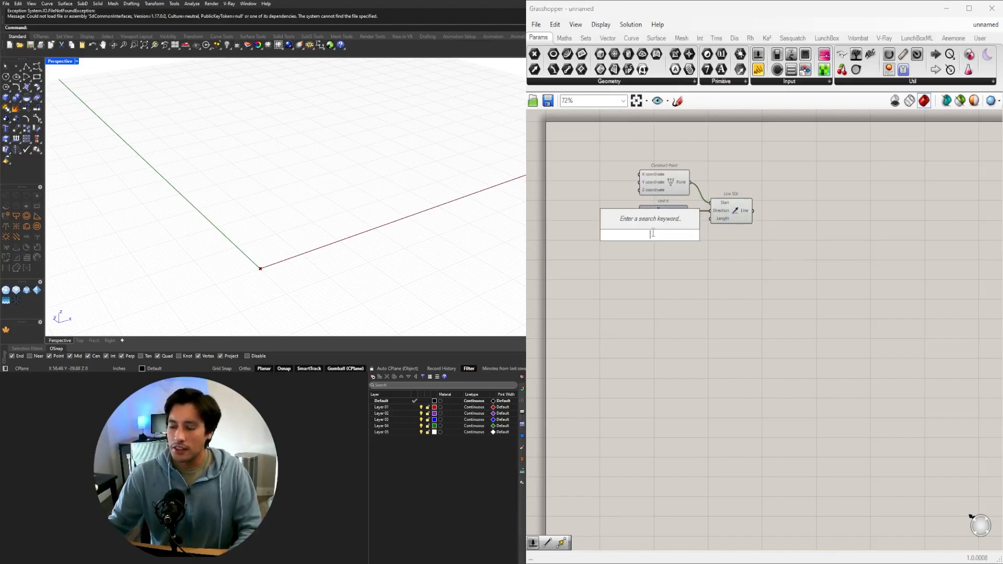
type("55")
key("Return")
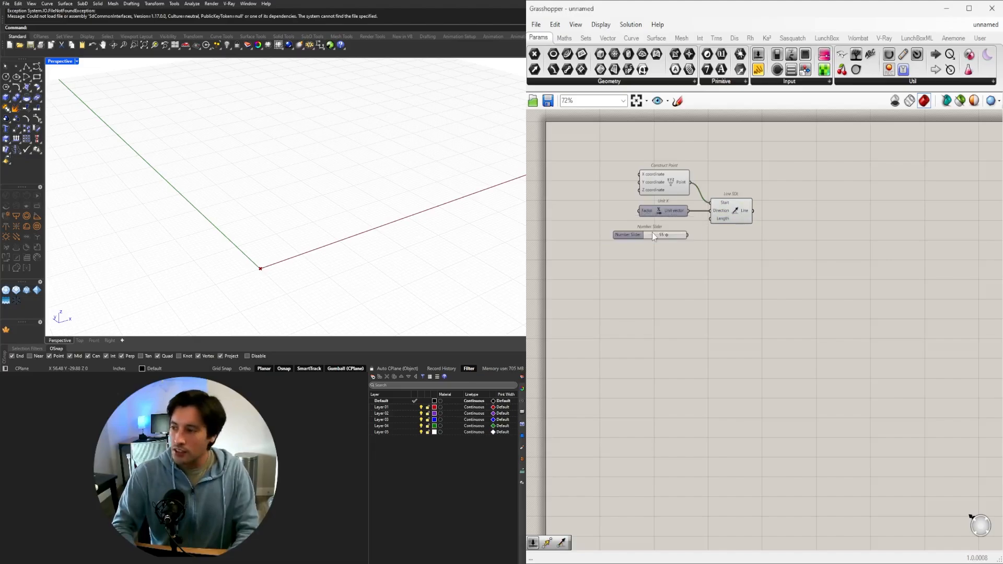
scroll(652, 232, "up", 3)
left_click_drag(633, 242, 650, 235)
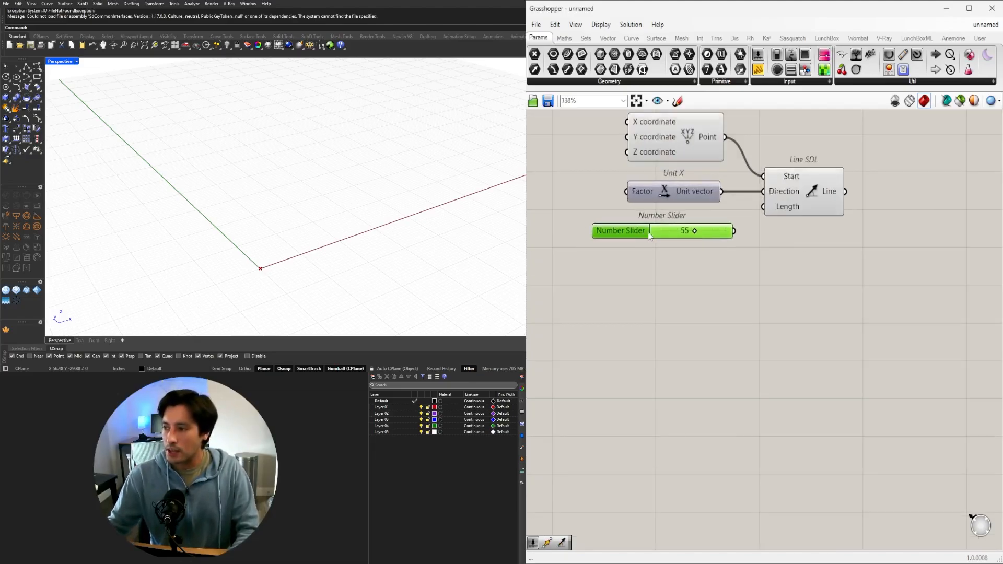
left_click_drag(737, 231, 766, 219)
left_click(810, 197)
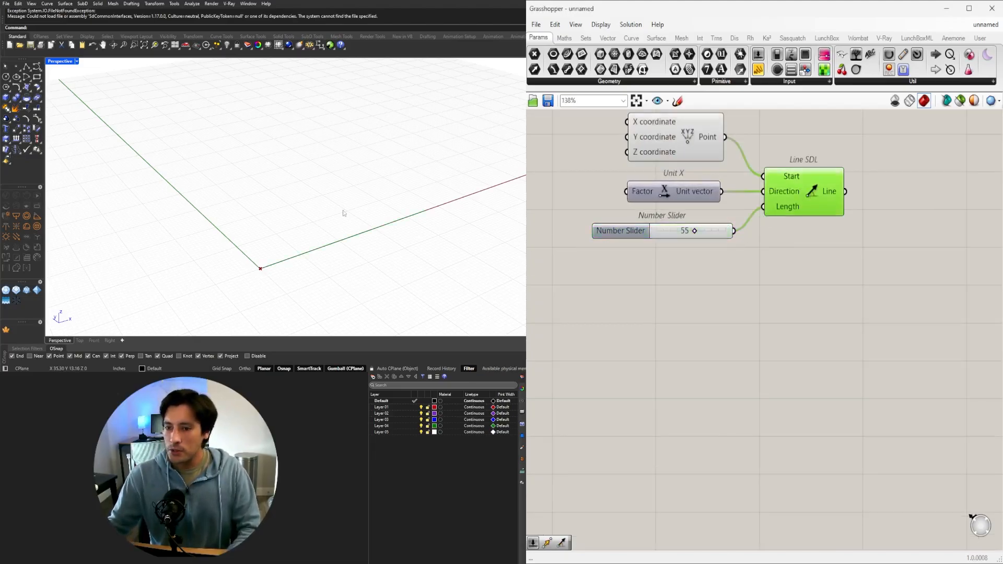
right_click_drag(342, 213, 355, 218)
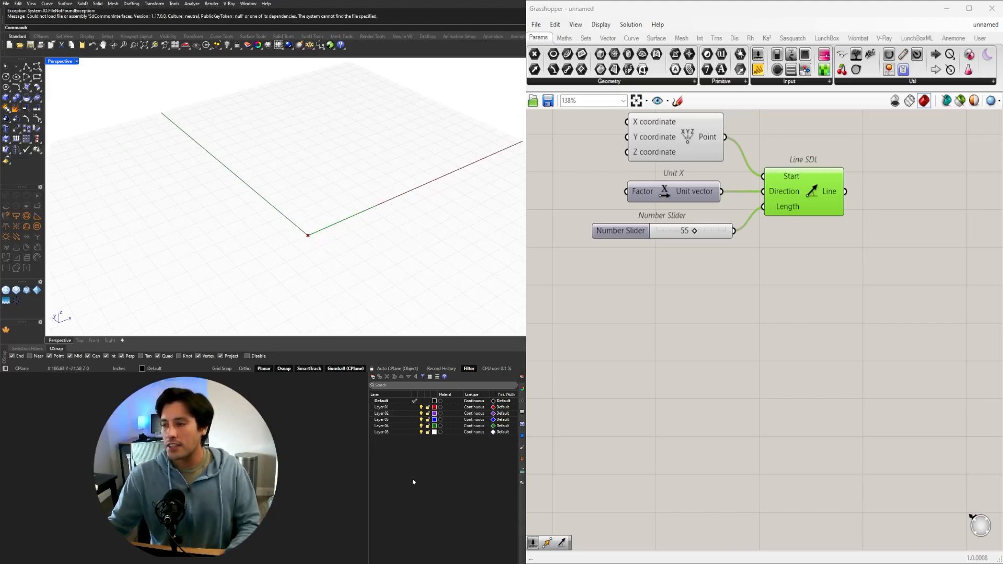
Set the line's length slider to 50.
scroll(656, 225, "up", 4)
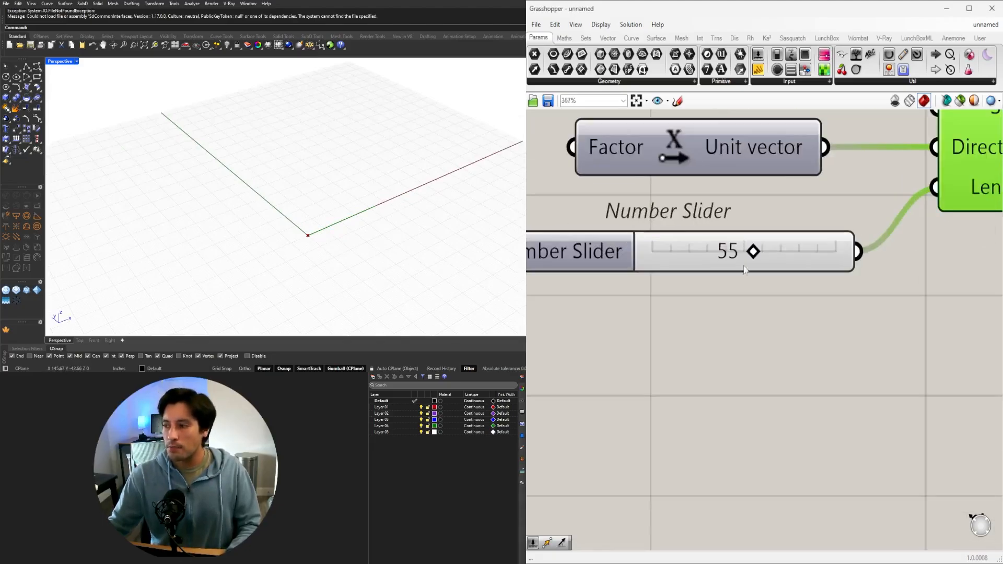
mouse_move(761, 252)
left_mouse_down()
mouse_move(823, 252)
mouse_move(742, 253)
mouse_move(758, 255)
left_mouse_up()
double_click(759, 255)
type("50")
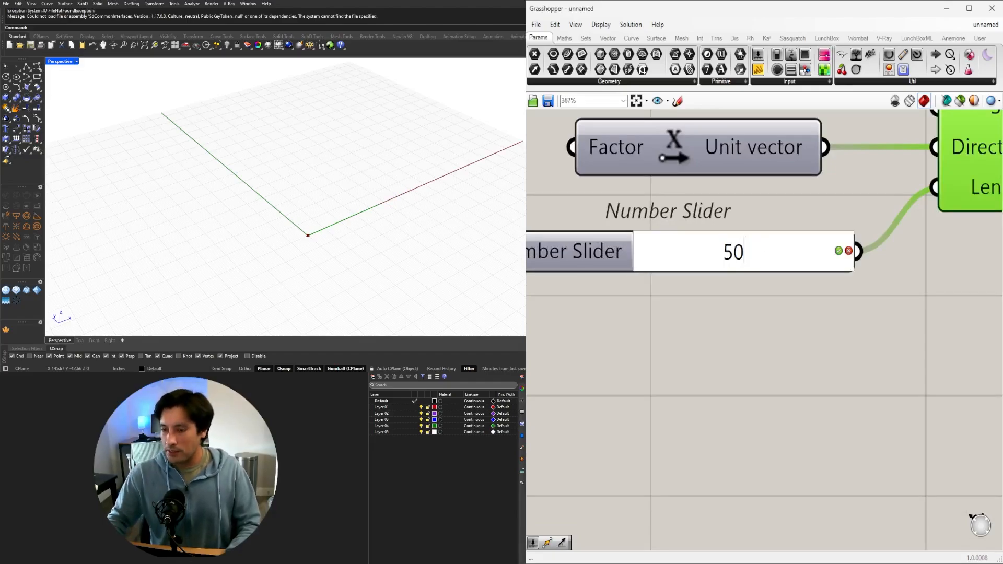
key("Return")
scroll(763, 250, "down", 4)
left_click_drag(733, 272, 761, 273)
left_click(757, 342)
scroll(715, 303, "down", 2)
right_click_drag(714, 294, 670, 270)
left_click(670, 270)
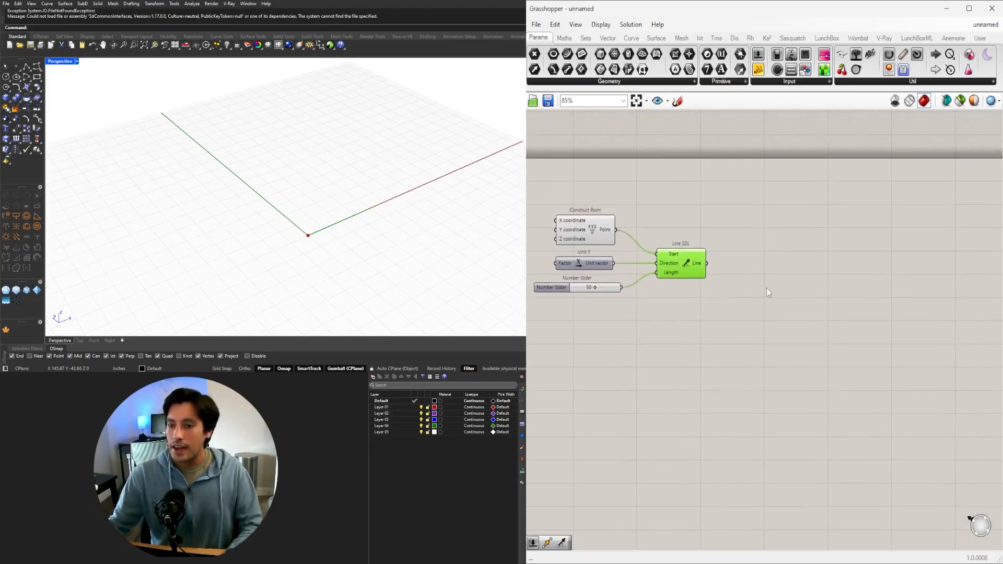
scroll(316, 202, "up", 2)
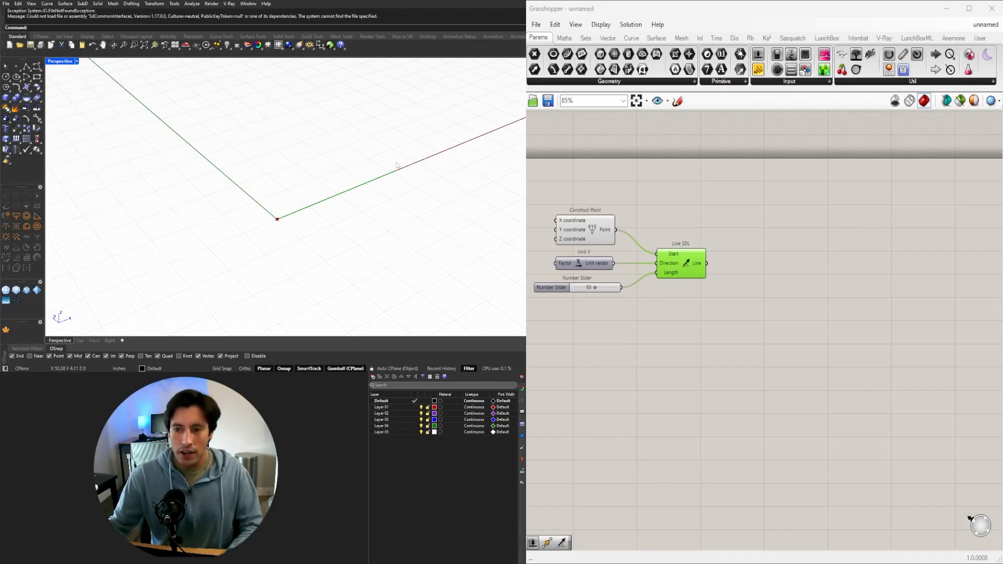
Add a Divide Curve component and connect the Line output of Line SDL to its Curve input.
right_click_drag(747, 311, 691, 309)
double_click(719, 284)
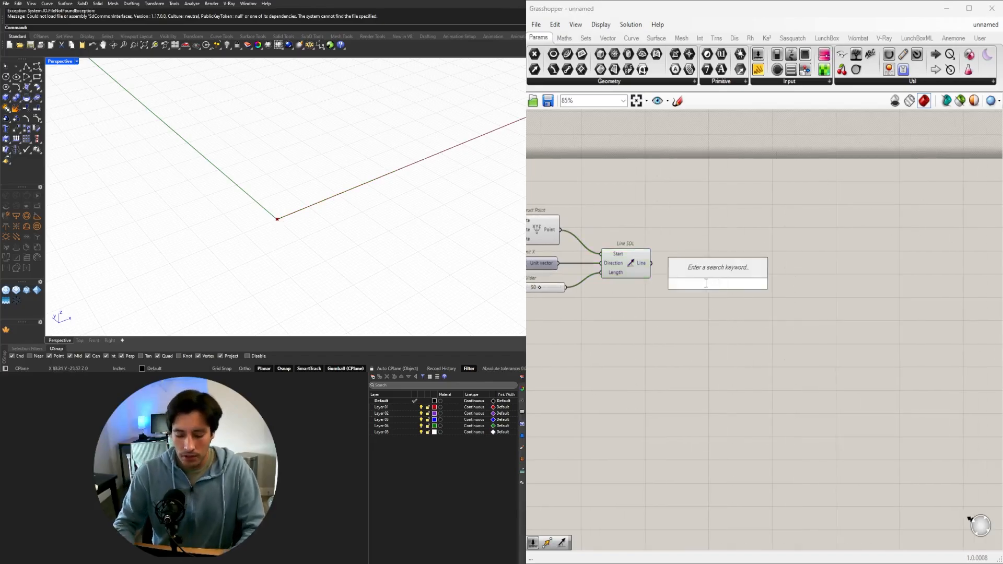
type("divi")
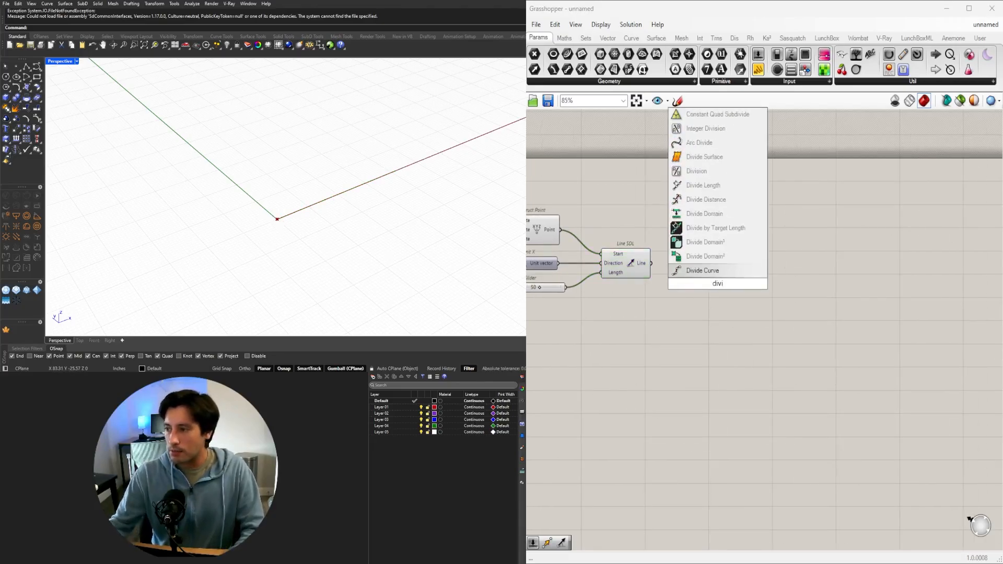
left_click(705, 271)
right_click_drag(629, 311, 713, 289)
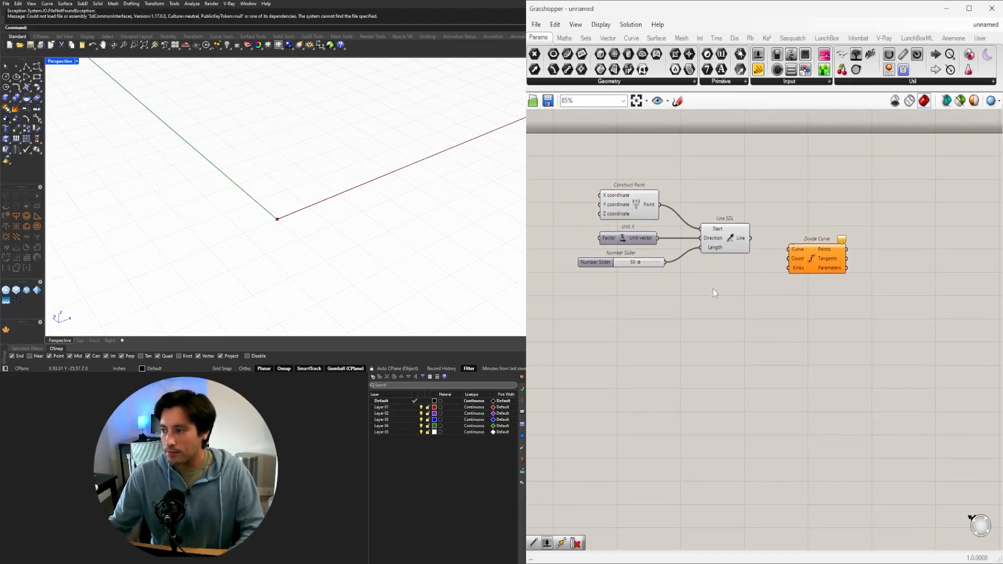
left_click_drag(752, 239, 808, 290)
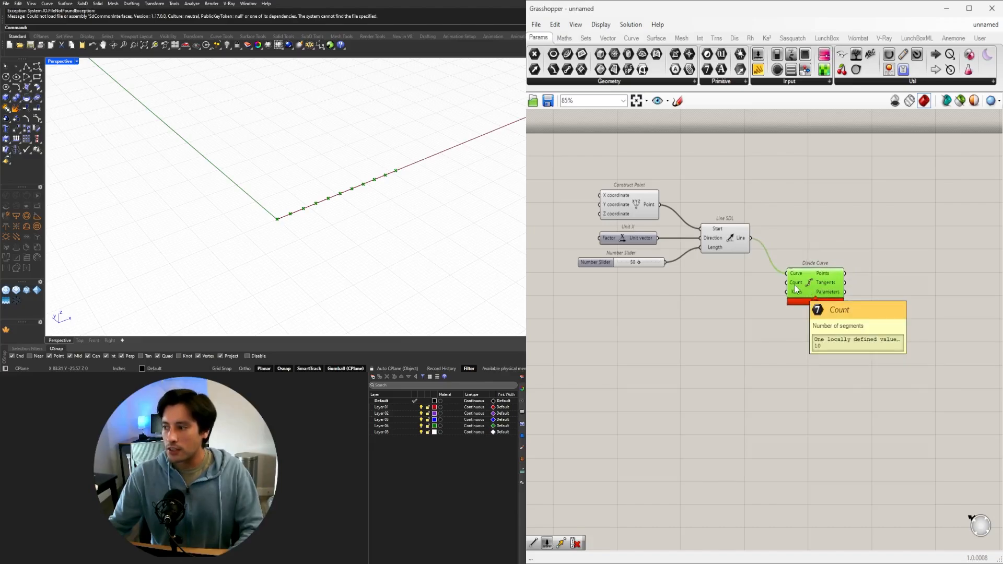
Create a number slider with value 5 and connect it to the Count input of Divide Curve.
double_click(722, 283)
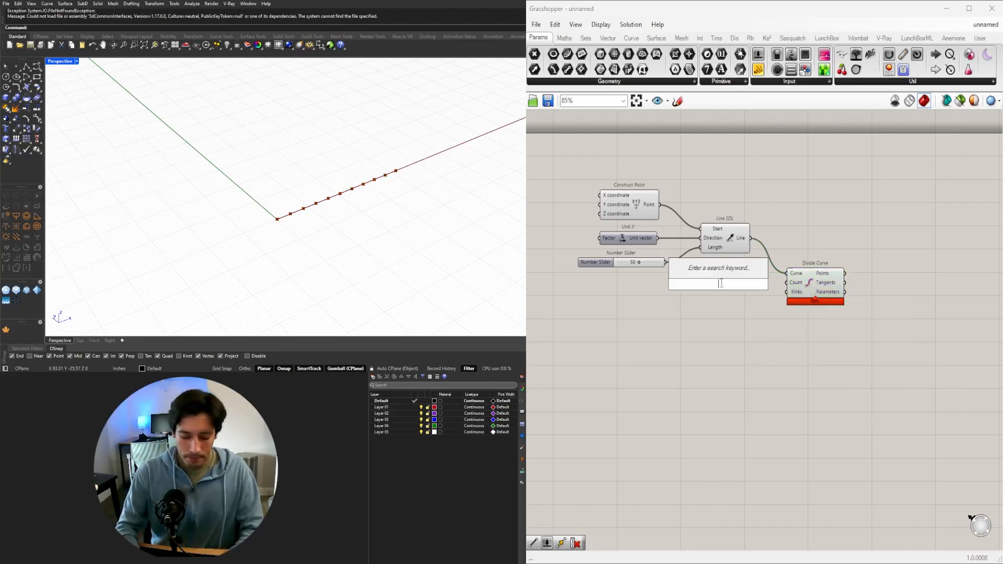
type("5")
key("Return")
scroll(745, 282, "up", 3)
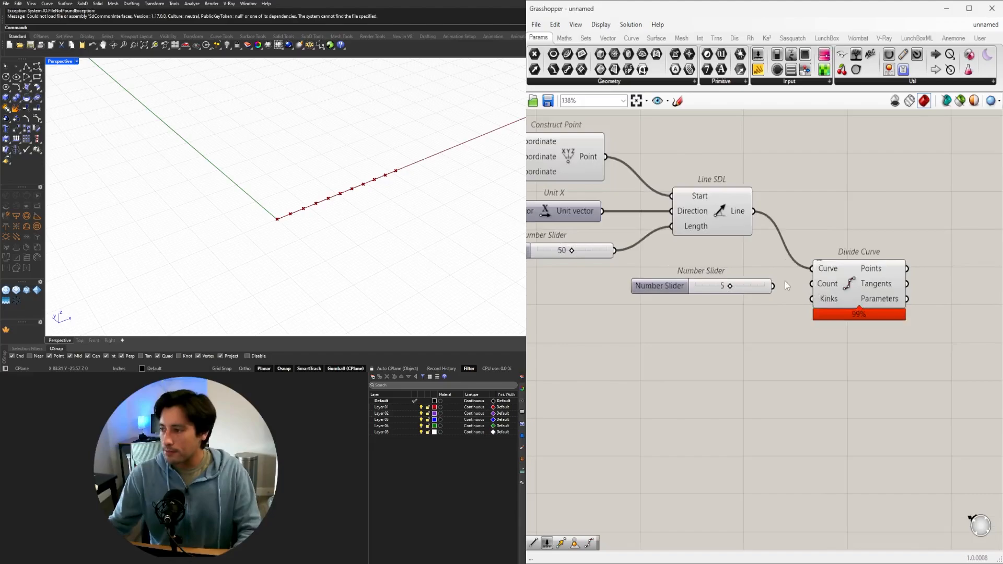
left_click_drag(774, 286, 812, 284)
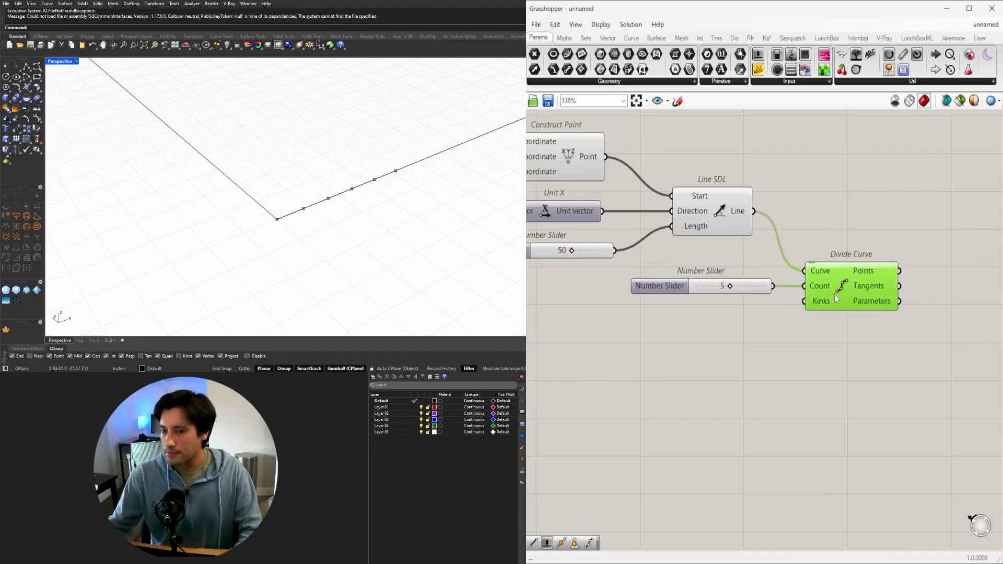
left_click(838, 342)
Raise the count slider's maximum to 20 and set the number of curve divisions to 14.
scroll(715, 298, "up", 5)
left_click_drag(751, 269, 843, 259)
double_click(626, 278)
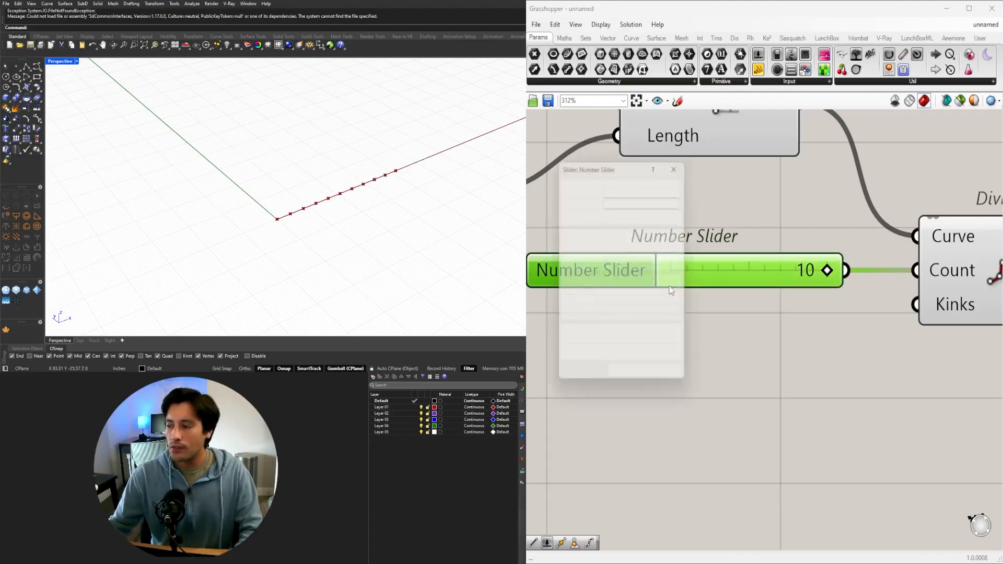
left_click(664, 304)
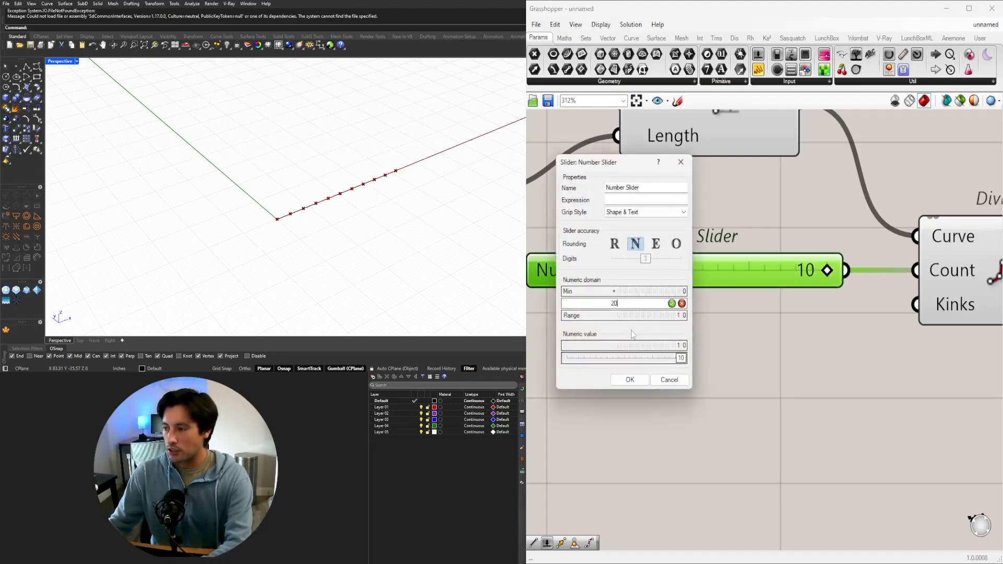
left_click(630, 380)
left_click_drag(751, 269, 784, 254)
scroll(788, 303, "down", 5)
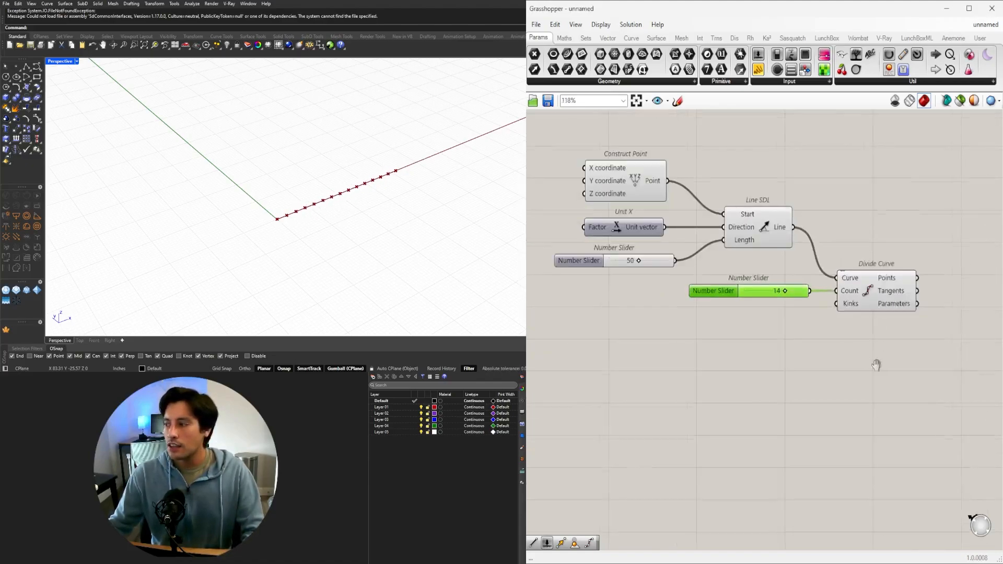
Move Divide Curve and its count slider together slightly farther from Line SDL, and leave Line SDL selected.
right_click_drag(877, 365, 737, 377)
left_click(752, 308)
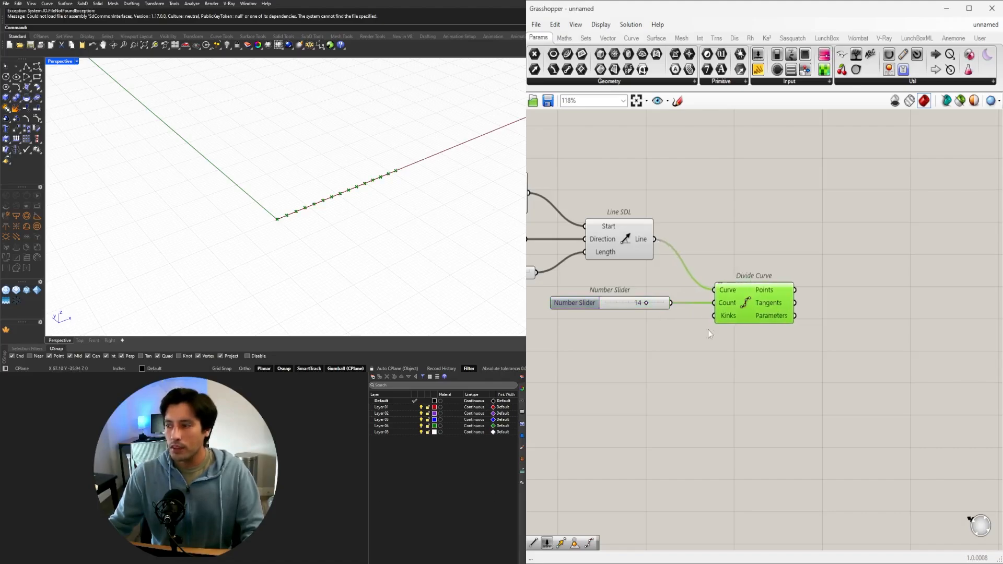
right_click_drag(708, 334, 807, 346)
left_click_drag(914, 397, 684, 296)
left_click_drag(841, 319, 845, 330)
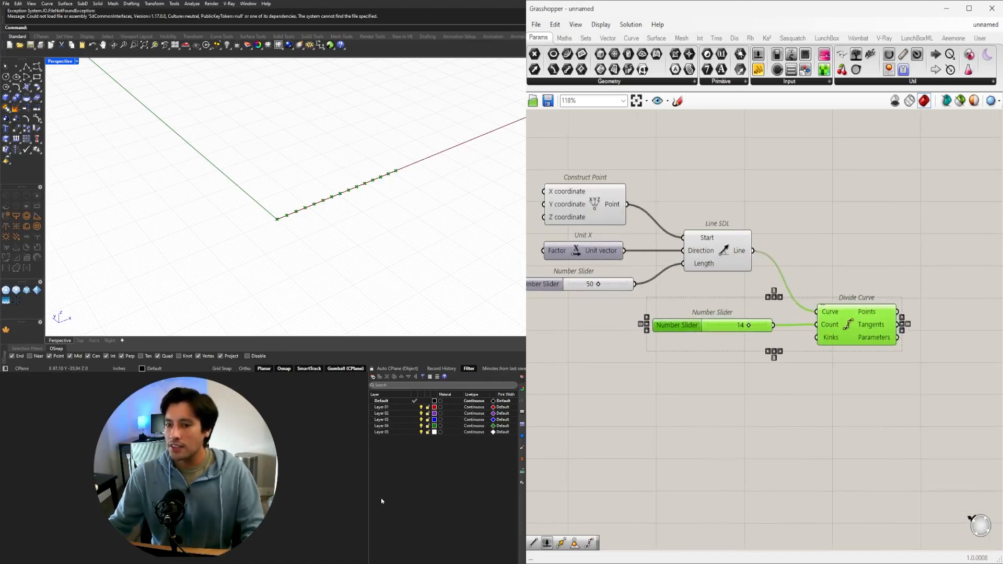
left_click(703, 259)
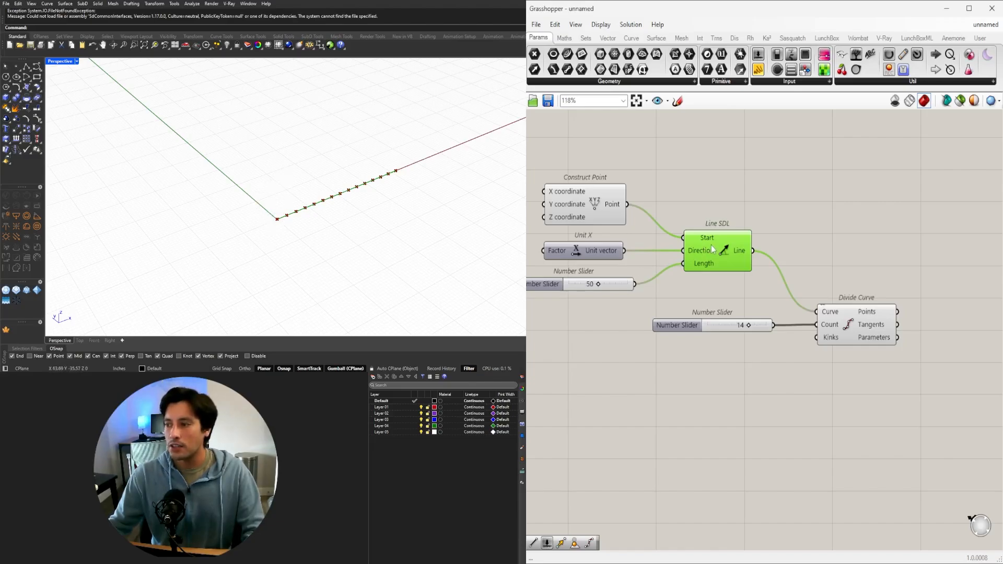
Move Divide Curve and its count slider together farther down the canvas, leaving free space beside Line SDL.
scroll(712, 249, "down", 1)
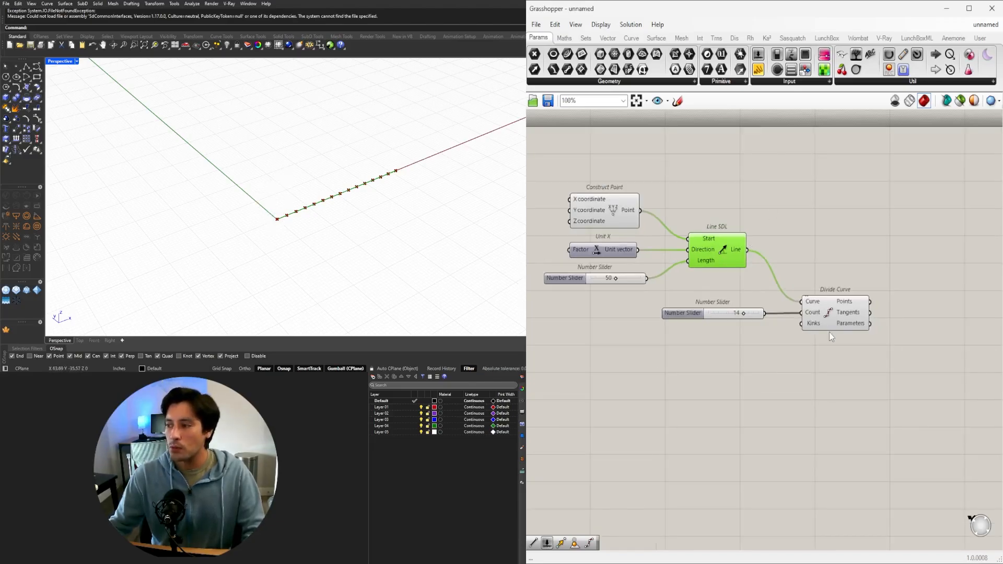
left_click(859, 309)
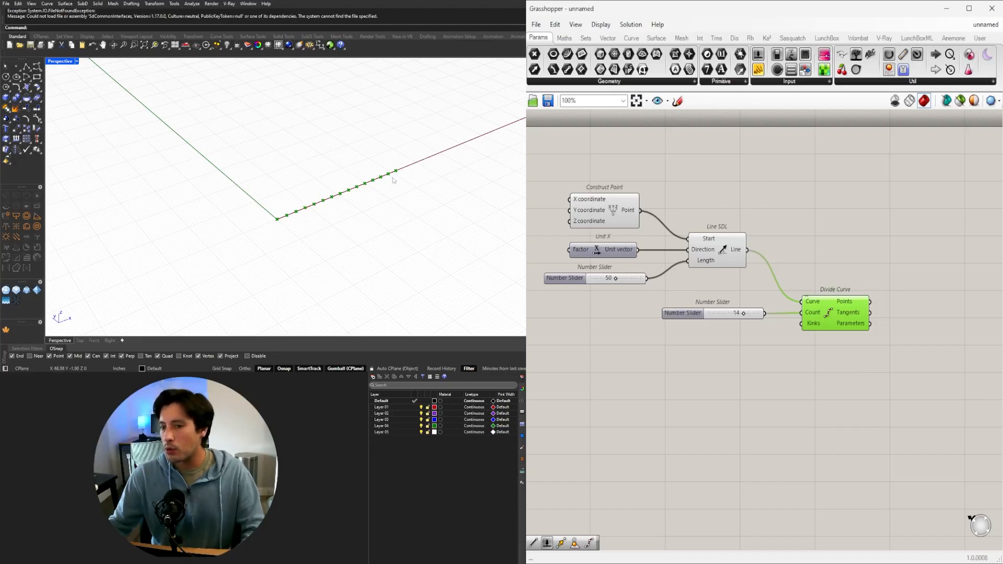
left_click_drag(892, 384, 691, 300)
left_click_drag(832, 316, 839, 359)
left_click(854, 304)
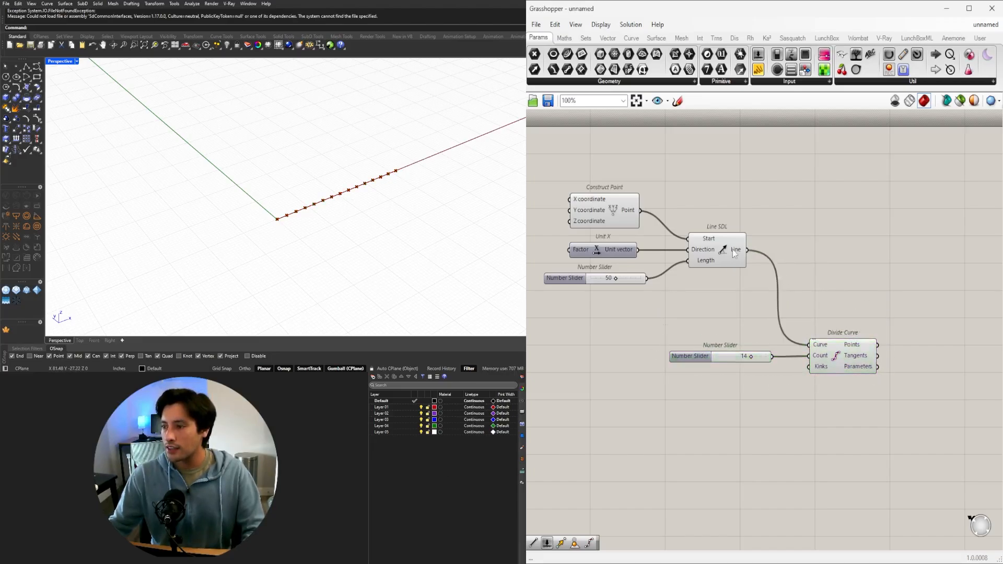
Add a Curve Middle component and connect the Line output of Line SDL to its Curve input.
double_click(829, 270)
type("mid")
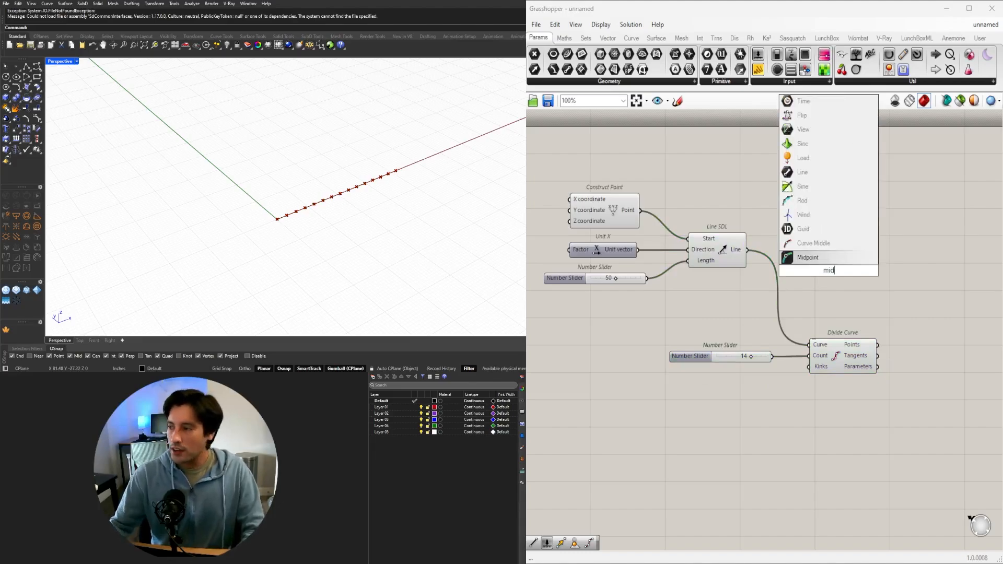
left_click(824, 243)
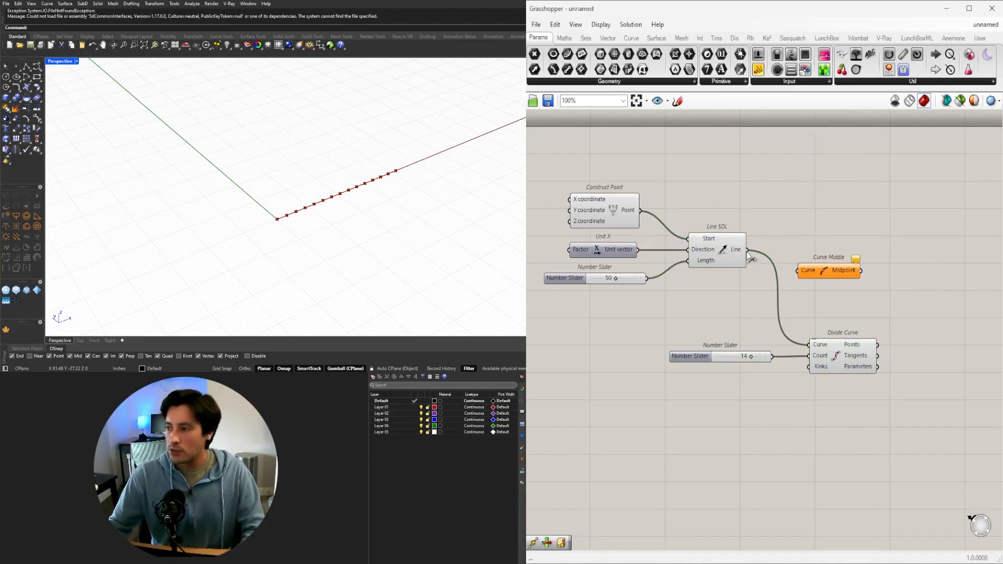
left_click_drag(751, 256, 825, 208)
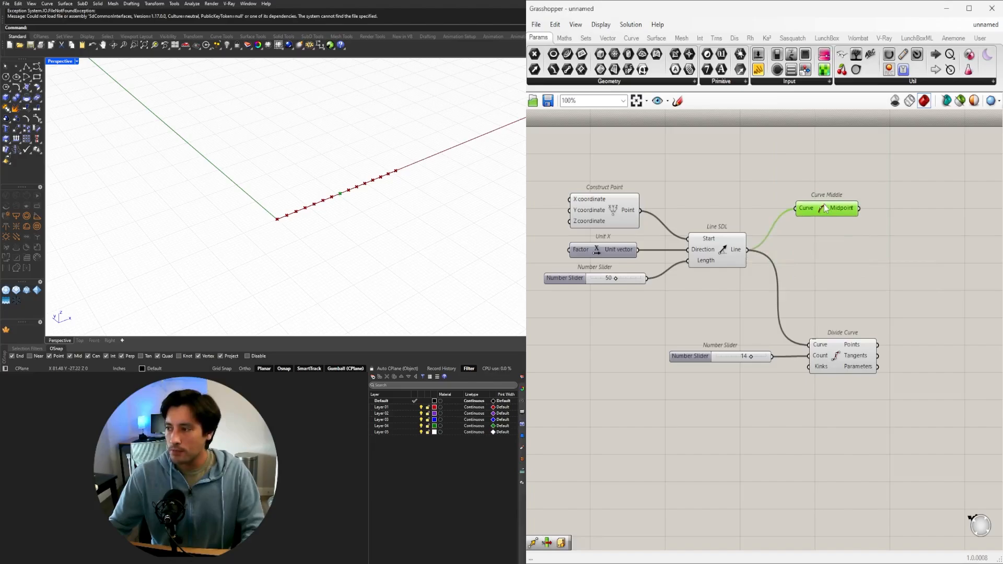
double_click(873, 272)
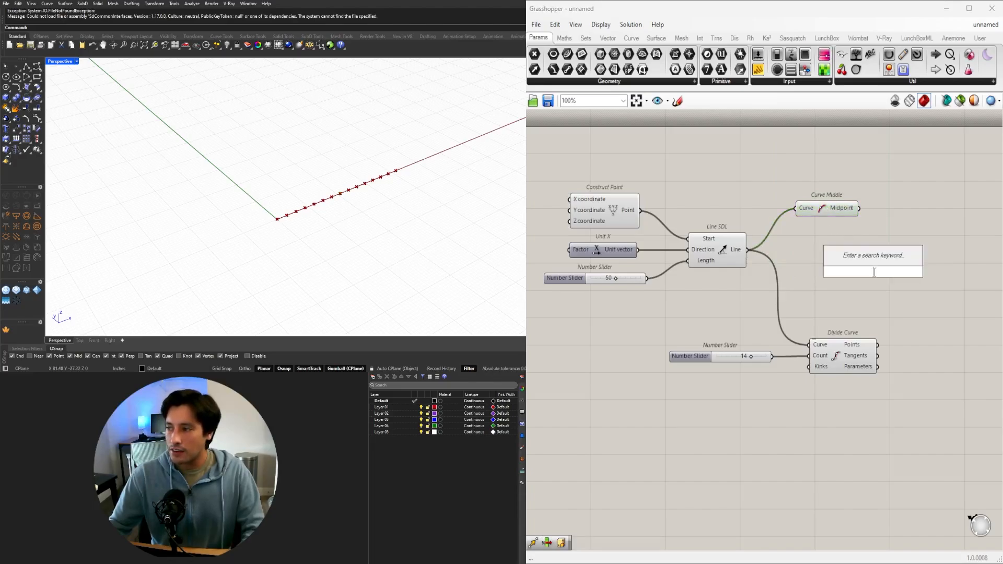
left_click(827, 208)
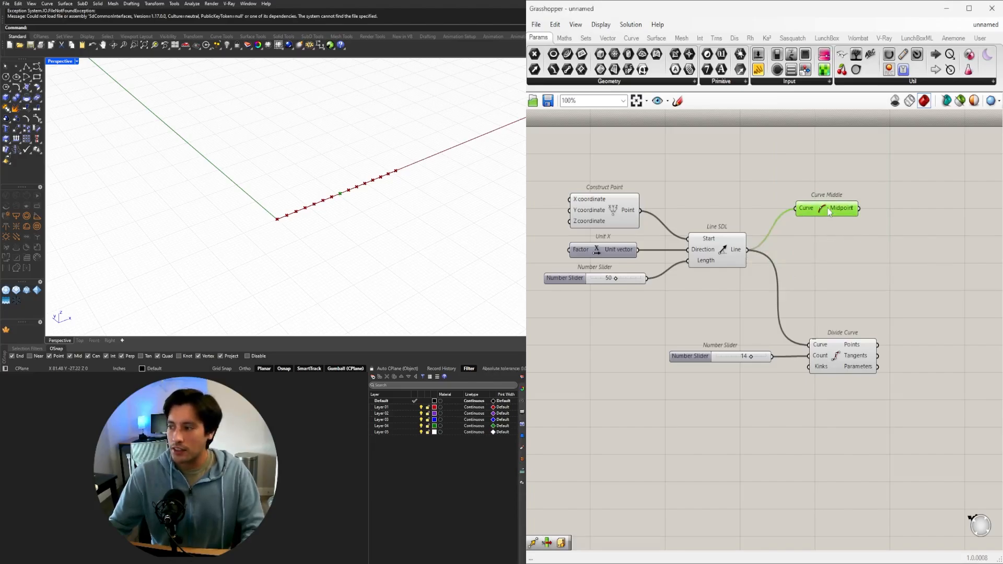
Add a Scale component with the line as its Geometry and the Curve Middle midpoint as its Center.
double_click(867, 268)
type("scale")
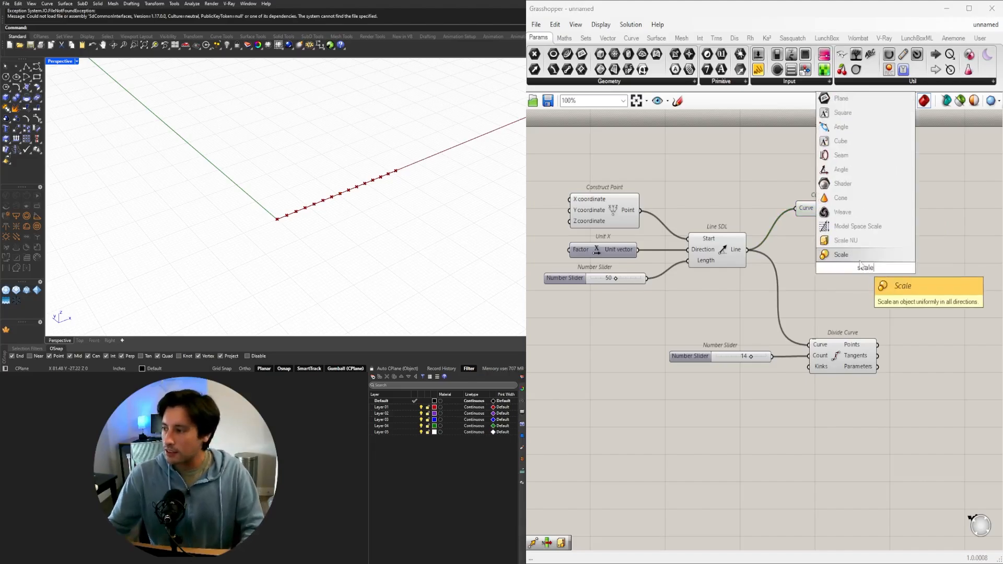
key("Return")
left_click_drag(746, 255, 924, 258)
left_click_drag(835, 209, 909, 260)
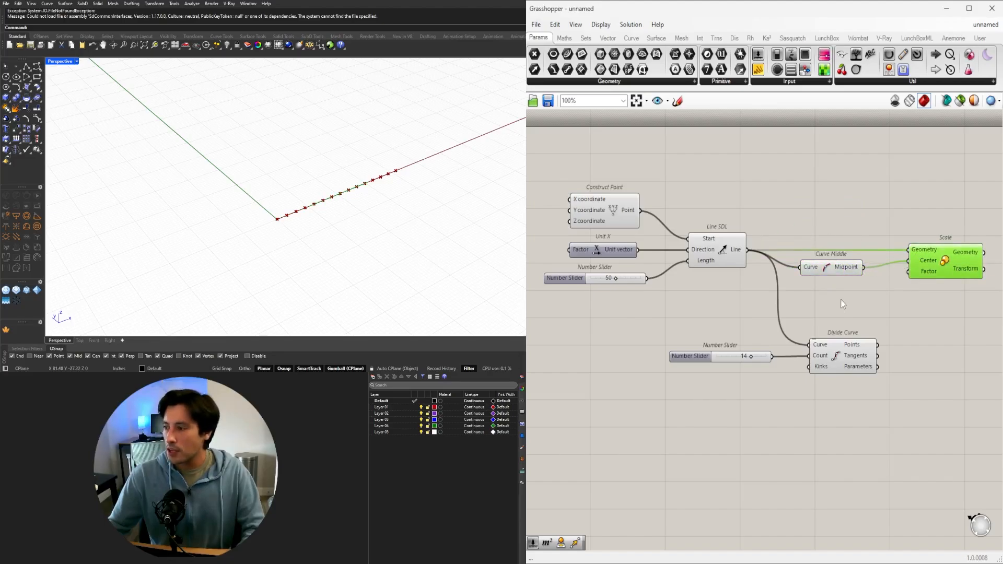
Create a number slider with value 0.8, connect it to the Factor input of Scale, and preview the scaled line.
double_click(855, 305)
type("0.8")
key("Return")
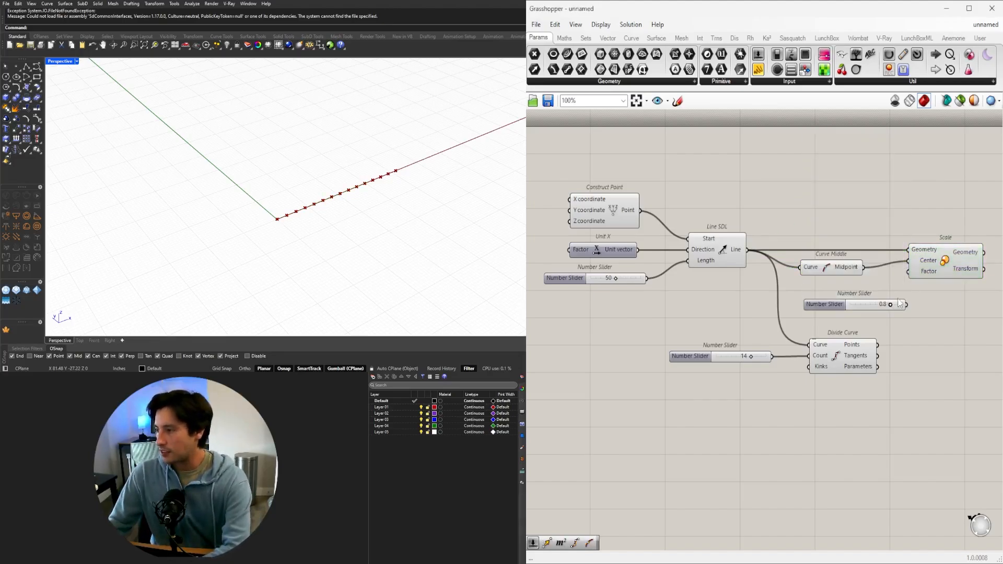
scroll(900, 304, "up", 1)
left_click(820, 303)
scroll(901, 314, "up", 2)
left_click_drag(891, 301, 920, 255)
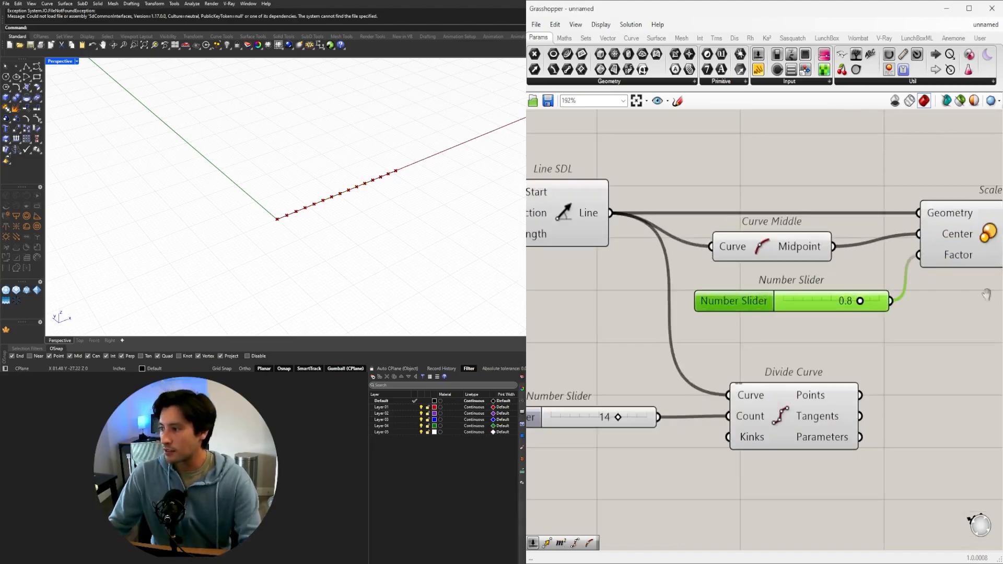
right_click_drag(986, 294, 837, 277)
scroll(836, 277, "down", 3)
left_click(839, 241)
scroll(392, 177, "up", 6)
right_click_drag(399, 183, 334, 183)
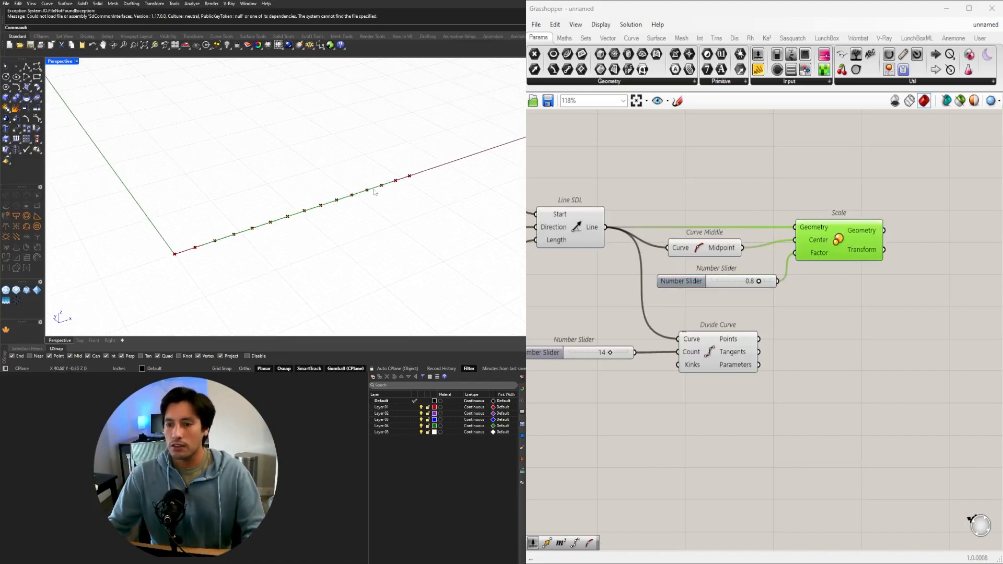
Move Divide Curve and its slider past Scale and connect the scaled Geometry to the Curve input.
scroll(731, 240, "down", 3)
left_click_drag(790, 342, 624, 285)
scroll(714, 301, "up", 2)
left_click_drag(737, 292, 908, 313)
left_click(863, 221)
left_click_drag(847, 206, 884, 296)
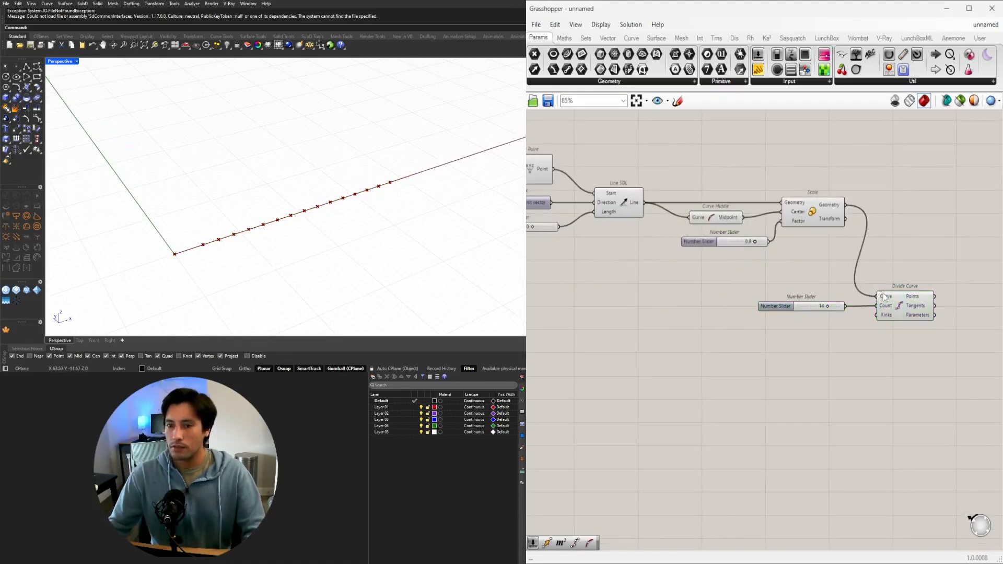
Move Divide Curve and its count slider together closer to the level of the Scale component.
left_click_drag(959, 369, 776, 282)
right_click_drag(871, 298, 837, 346)
left_click_drag(888, 363, 905, 317)
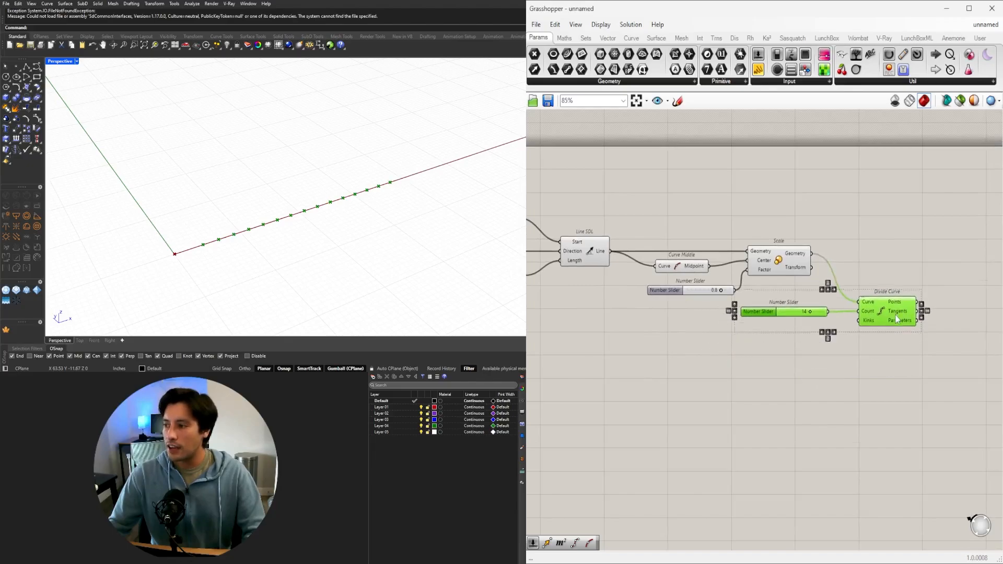
left_click(831, 287)
Set the scale factor to 0.9 and check the spacing of the division points along the line.
scroll(716, 289, "up", 5)
mouse_move(739, 302)
left_mouse_down()
mouse_move(700, 298)
mouse_move(749, 306)
left_mouse_up()
scroll(764, 283, "down", 4)
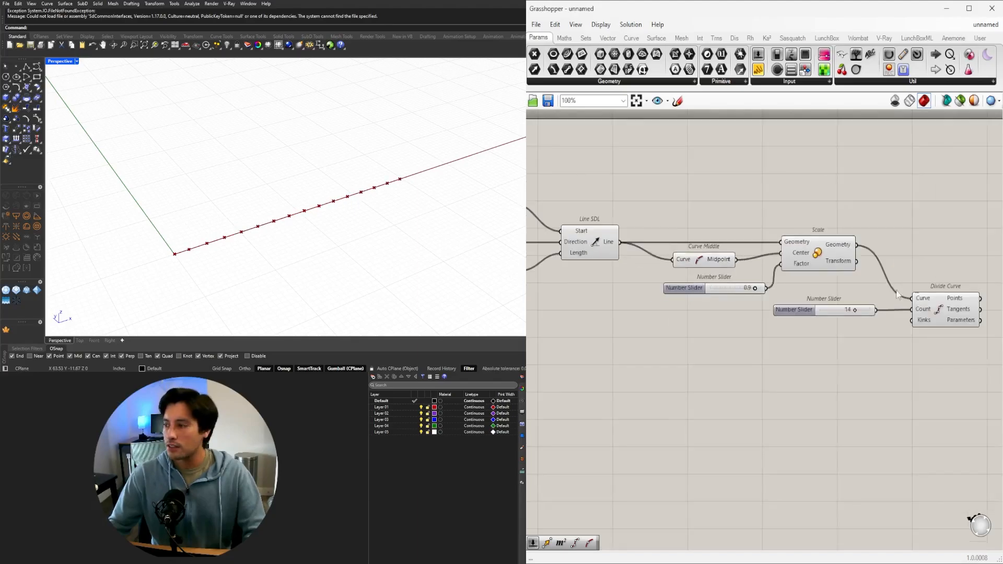
right_click_drag(897, 295, 739, 305)
left_click(787, 316)
right_click_drag(313, 224, 323, 204)
left_click_drag(817, 372, 646, 321)
left_click(627, 354)
Set the scale factor to 0.7.
scroll(693, 299, "up", 4)
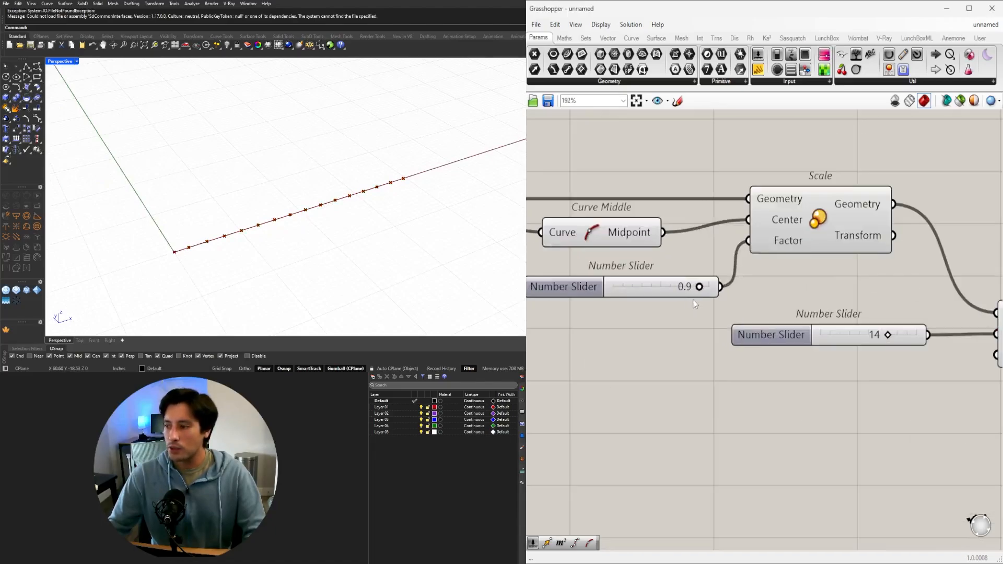
mouse_move(699, 287)
left_mouse_down()
mouse_move(661, 286)
mouse_move(680, 287)
left_mouse_up()
scroll(696, 271, "down", 6)
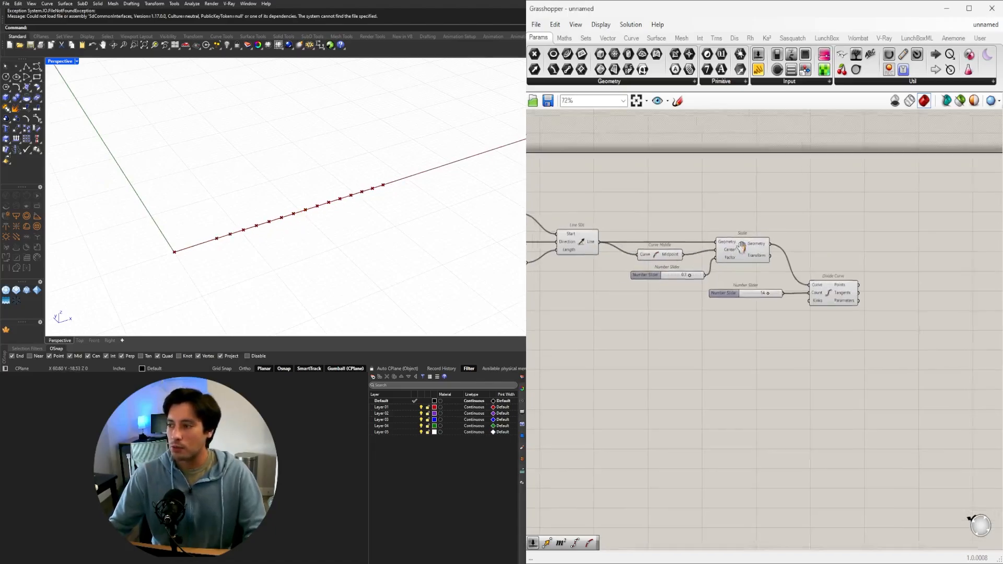
right_click_drag(742, 246, 773, 233)
scroll(726, 278, "up", 5)
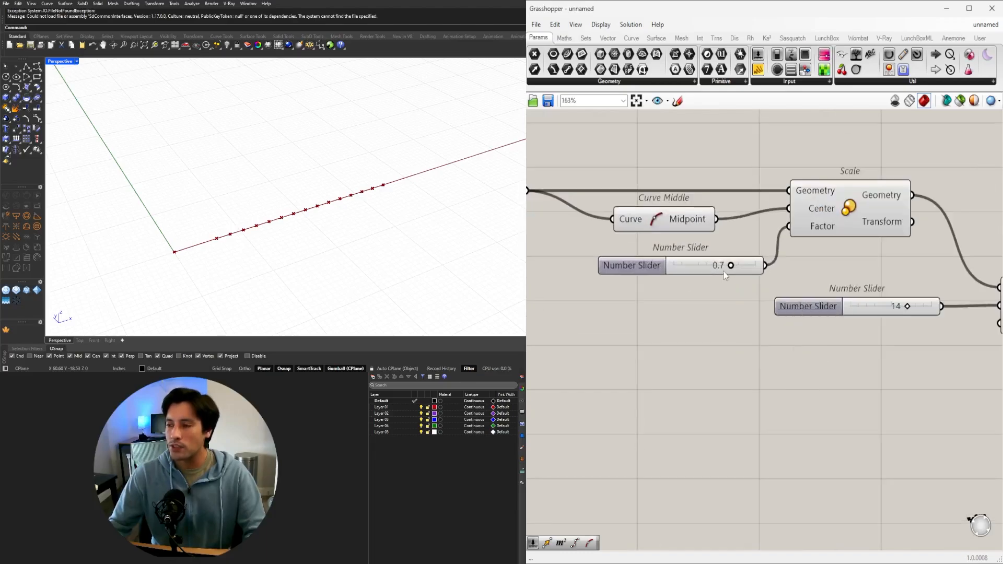
Delete the Curve Middle and Scale components together with the scale factor slider.
scroll(710, 259, "down", 3)
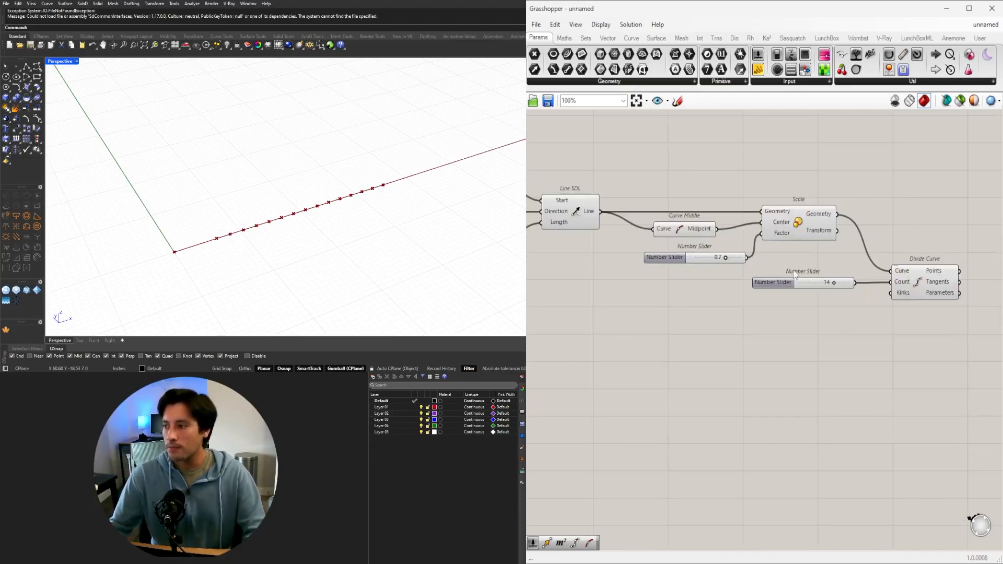
left_click_drag(815, 277, 657, 172)
key("Delete")
Add an Extend Curve component and connect the Line output of Line SDL to its Curve input.
double_click(701, 205)
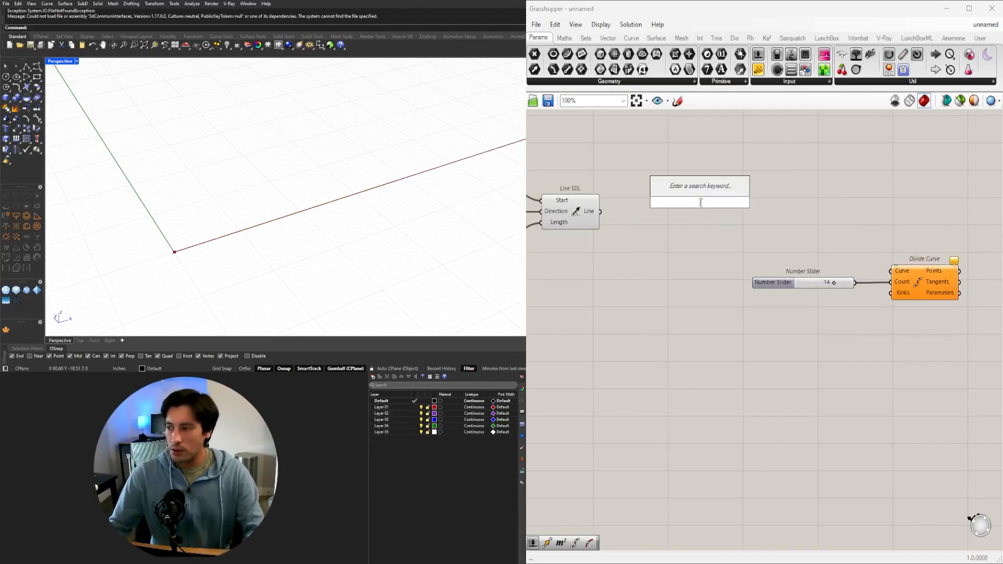
type("extend")
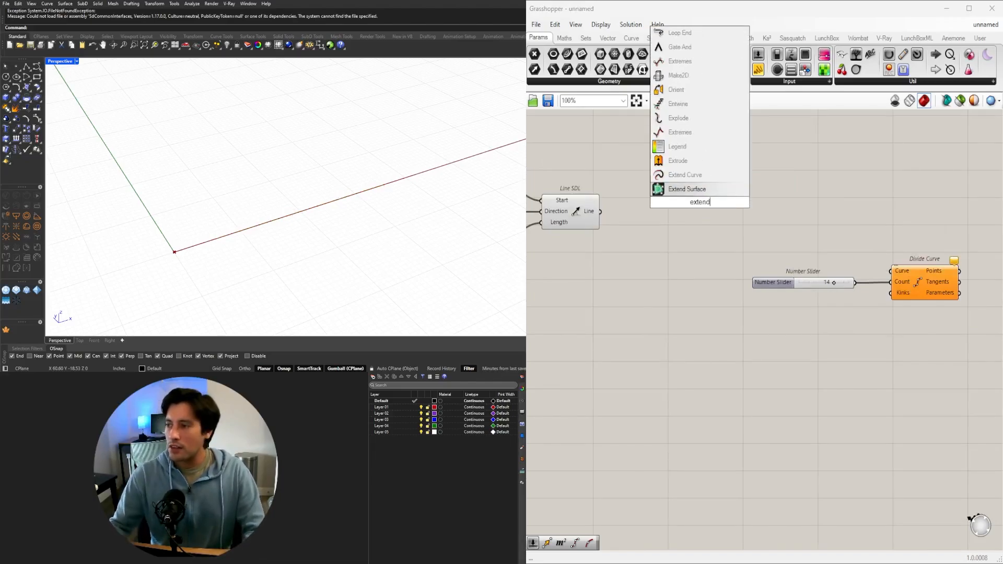
left_click(686, 175)
left_click_drag(600, 211, 753, 214)
Add a Negative component above Line SDL and create a number slider with value 5.5 for its Value input.
double_click(641, 169)
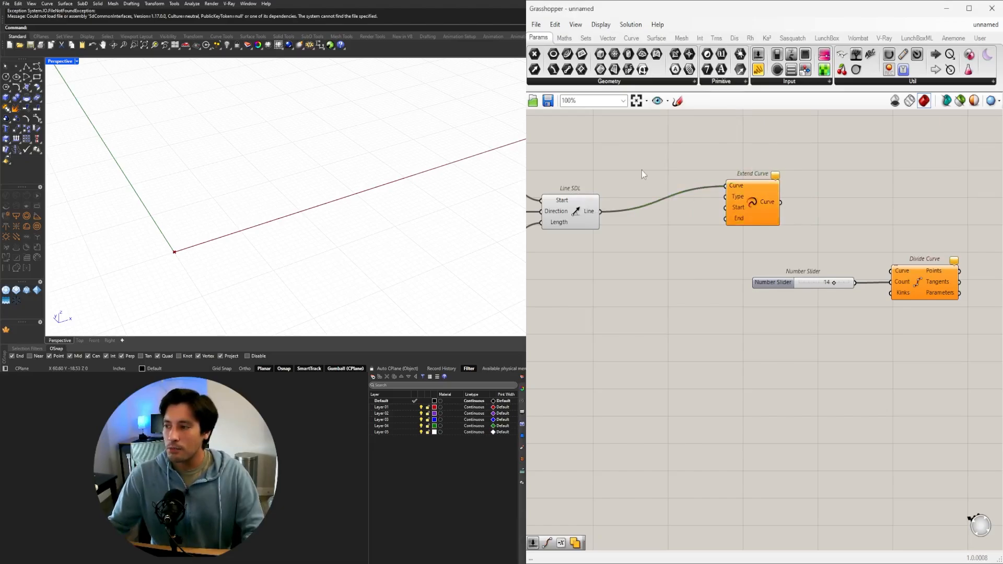
type("neg")
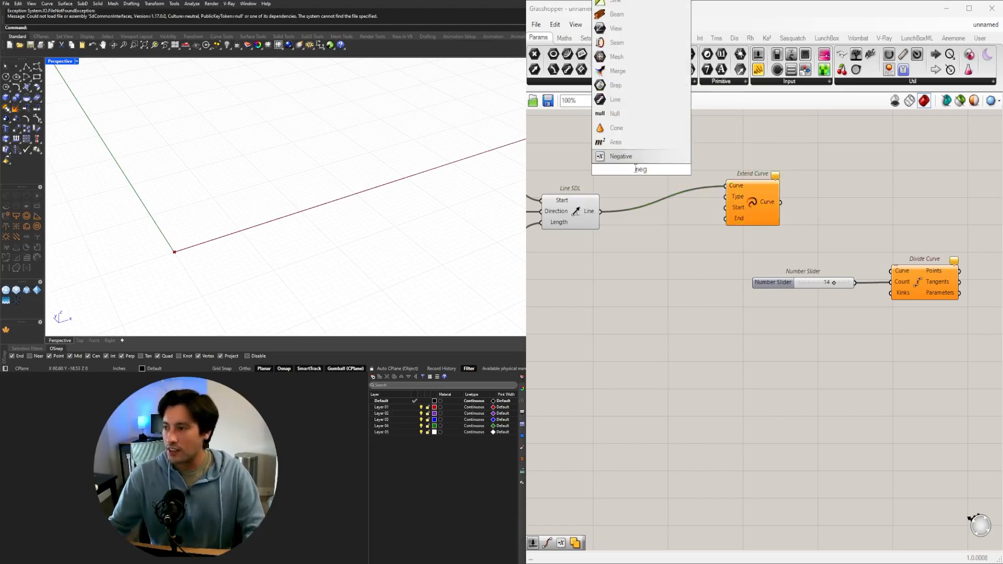
key("Return")
right_click_drag(528, 252, 622, 302)
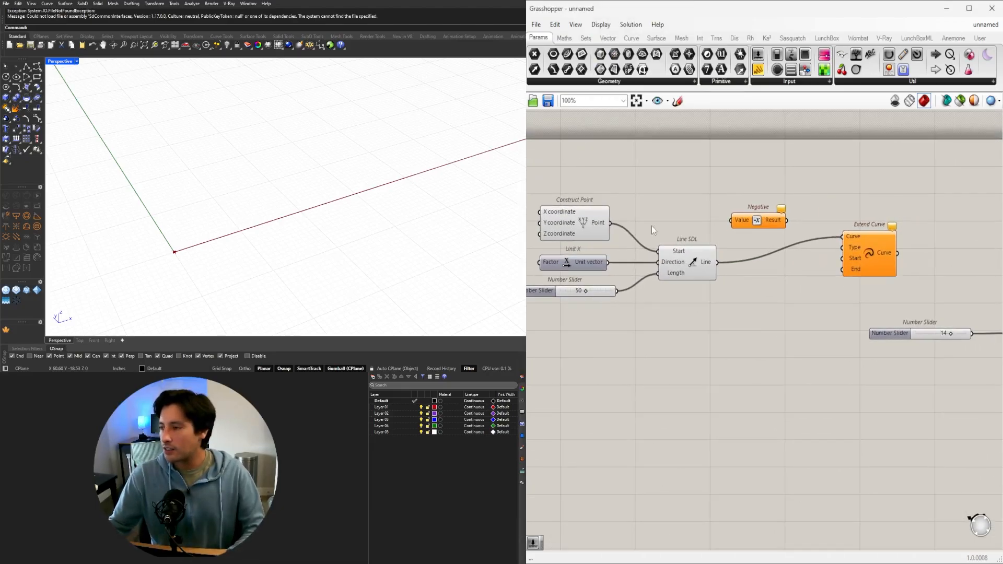
left_click_drag(766, 229, 748, 220)
double_click(679, 209)
type("5.5")
key("Return")
Connect the Negative result to both the Start and End inputs of Extend Curve and compare it with the original line.
scroll(743, 207, "up", 2)
left_click_drag(769, 216, 936, 315)
left_click_drag(822, 223, 904, 329)
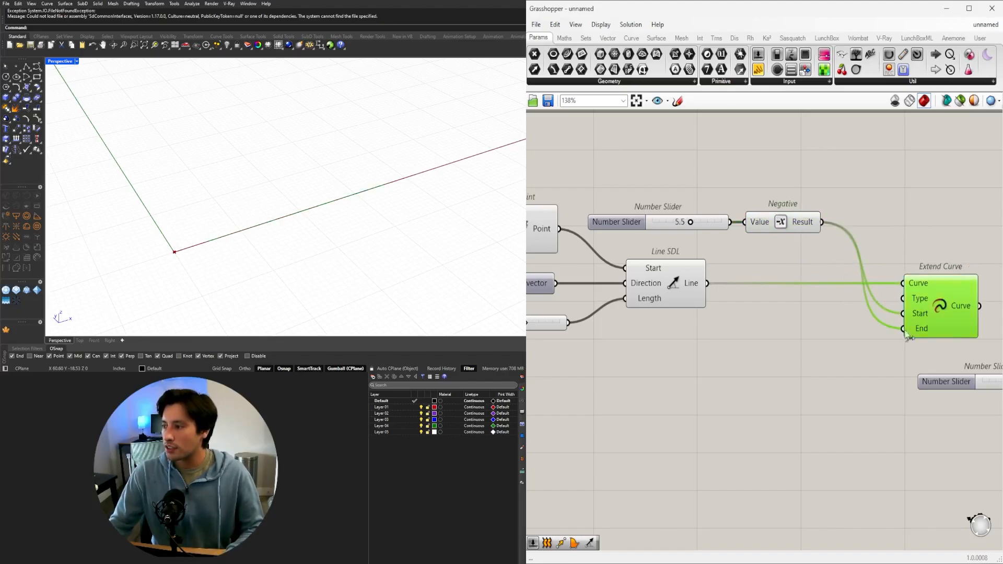
scroll(285, 258, "down", 7)
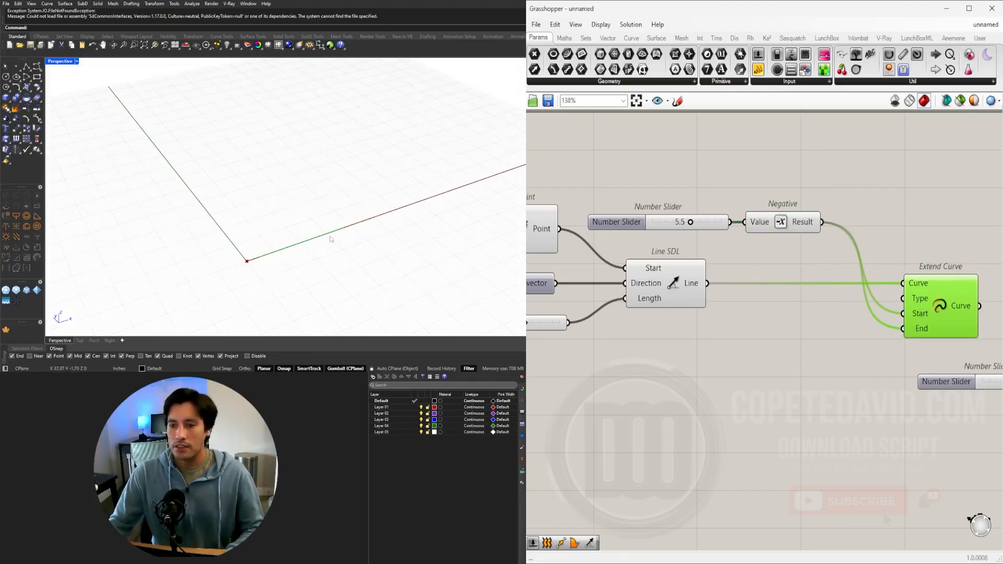
left_click(687, 282)
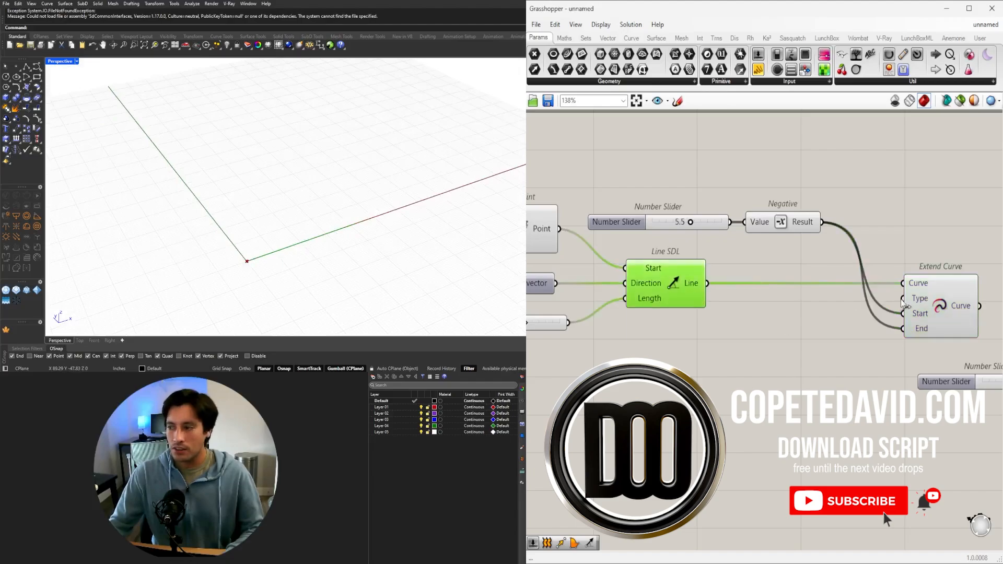
left_click(936, 308)
Connect the Extend Curve output to the Curve input of Divide Curve and move Divide Curve with its slider closer.
right_click_drag(992, 319, 800, 277)
scroll(801, 278, "down", 3)
left_click(824, 266)
left_click_drag(794, 270, 875, 307)
left_click_drag(943, 378, 784, 313)
scroll(903, 316, "up", 2)
scroll(905, 319, "up", 1)
left_click_drag(905, 319, 847, 307)
left_click(789, 261)
Set the number slider feeding Negative to 6.4.
right_click_drag(580, 280, 836, 325)
scroll(835, 325, "down", 2)
scroll(793, 272, "up", 3)
left_click_drag(776, 247, 801, 233)
scroll(698, 218, "up", 3)
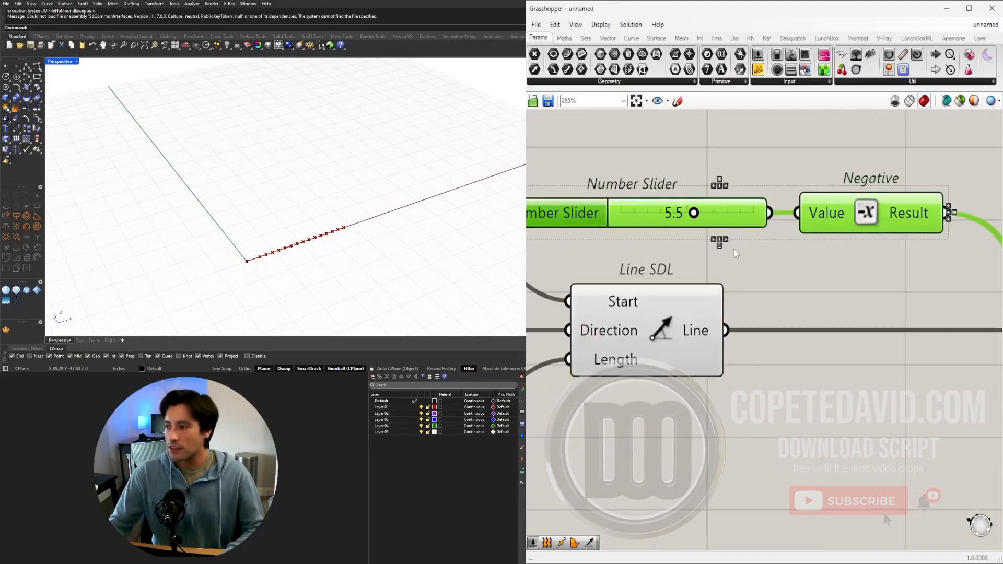
left_click_drag(694, 213, 706, 213)
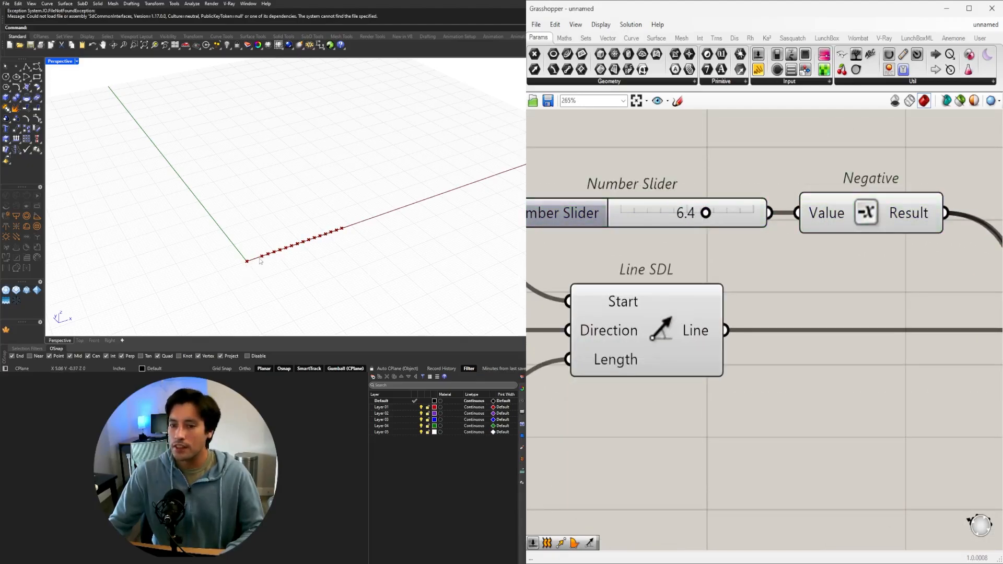
Enter 3 as the value of the number slider feeding Negative.
scroll(667, 211, "up", 2)
left_click(667, 211)
double_click(666, 211)
type("3")
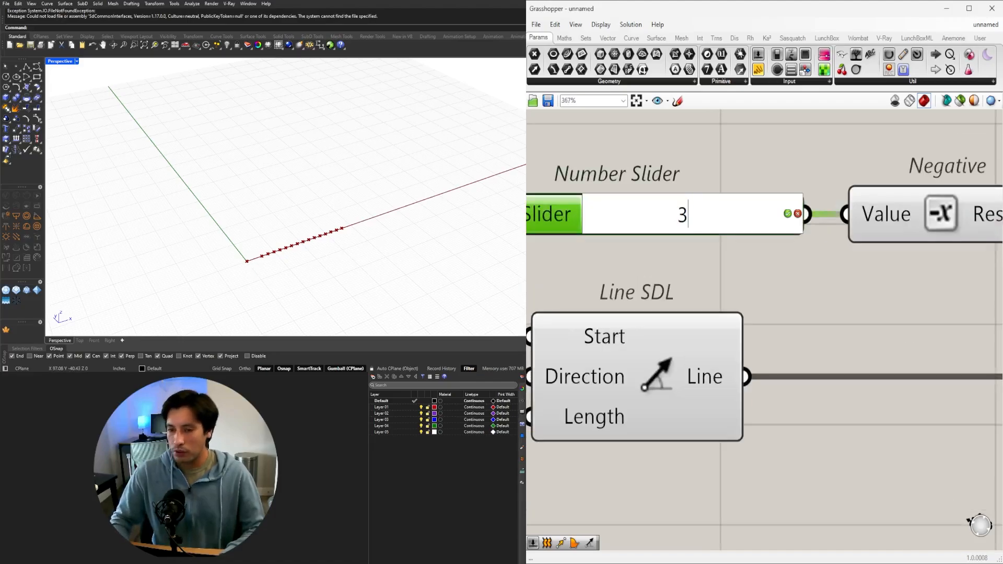
key("Return")
Set the Divide Curve count slider to 7.
scroll(925, 284, "down", 7)
right_click_drag(978, 314, 591, 287)
scroll(708, 370, "up", 6)
left_click_drag(724, 366, 672, 366)
scroll(695, 356, "down", 4)
left_click(863, 342)
Set the number slider feeding Negative to 7.4 to shorten the line further at both ends.
scroll(669, 328, "down", 2)
right_click_drag(538, 284, 753, 292)
scroll(732, 260, "up", 4)
left_click_drag(727, 261, 770, 263)
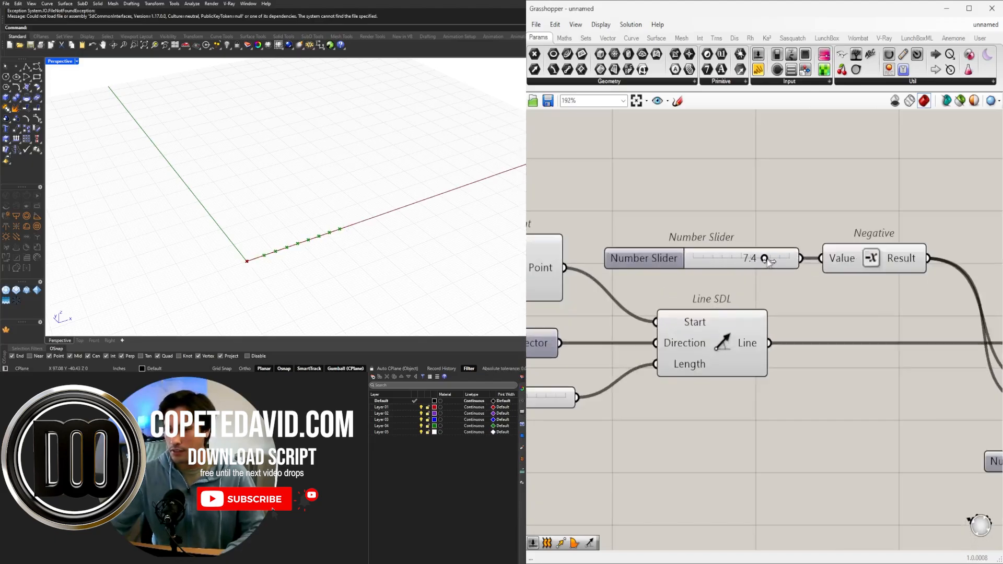
scroll(776, 281, "down", 3)
Move Divide Curve slightly farther from its count slider and clear the selection.
right_click_drag(783, 282, 601, 272)
left_click_drag(887, 360, 901, 362)
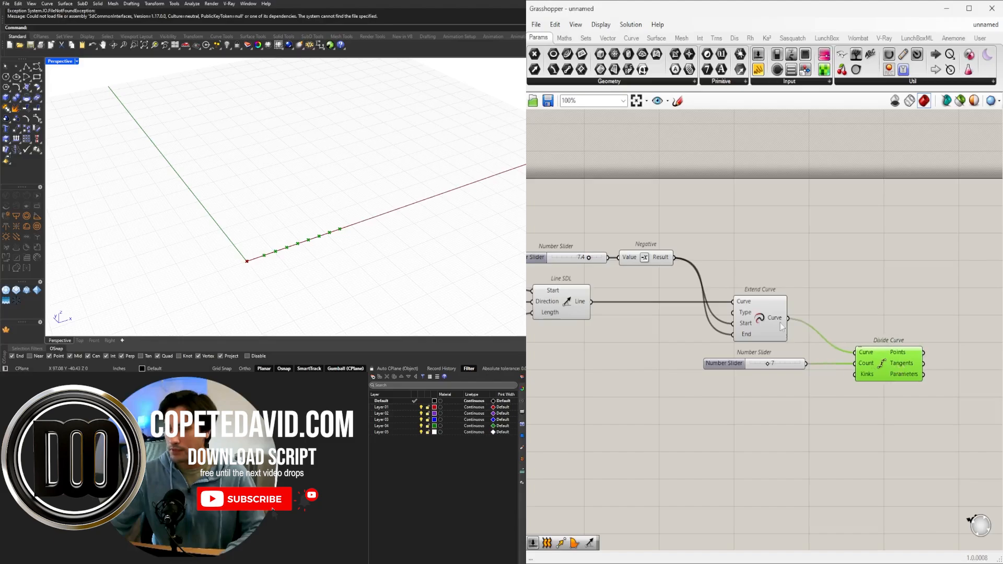
left_click(773, 323)
left_click(733, 443)
scroll(706, 402, "down", 1)
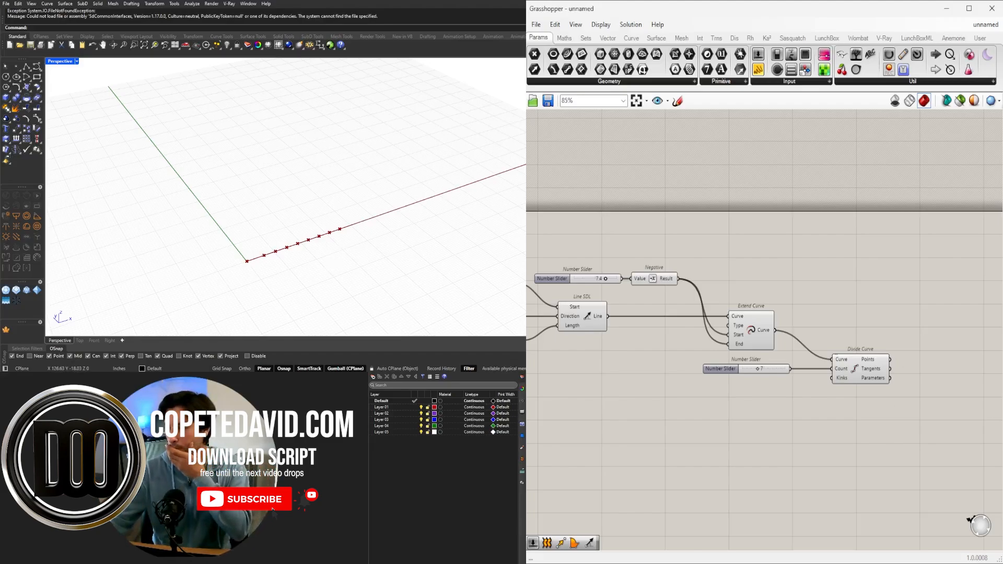
Examine the geometry produced by the Line SDL, Extend Curve and Divide Curve components.
right_click_drag(793, 352, 699, 286)
left_click(775, 312)
right_click_drag(281, 240, 291, 225)
left_click(658, 266, "shift")
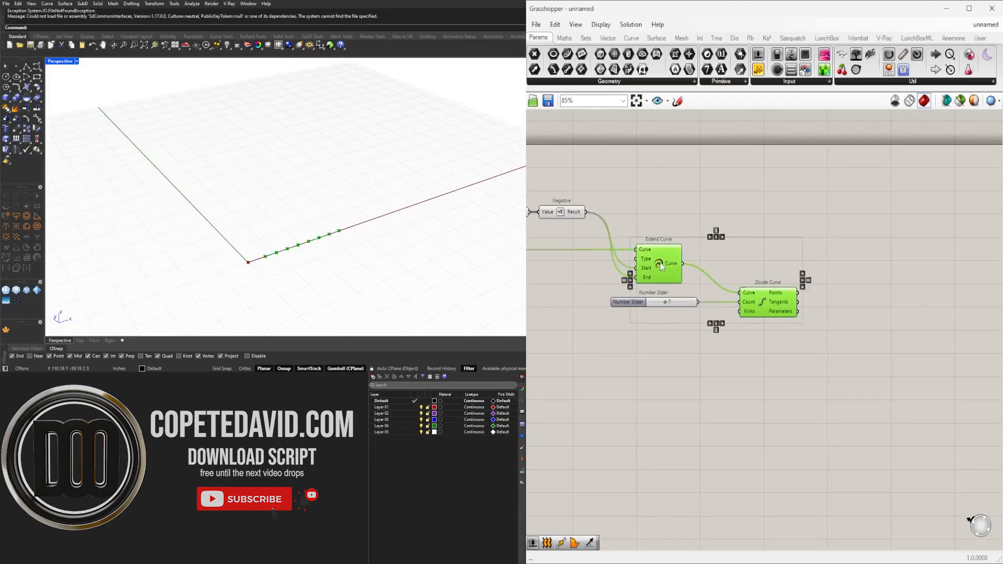
right_click_drag(732, 226, 897, 246)
left_click(898, 246)
left_click(665, 271)
right_click_drag(797, 319, 667, 270)
left_click_drag(860, 332, 809, 312)
scroll(747, 271, "up", 3)
right_click_drag(659, 240, 764, 300)
left_click(750, 268)
scroll(793, 302, "down", 2)
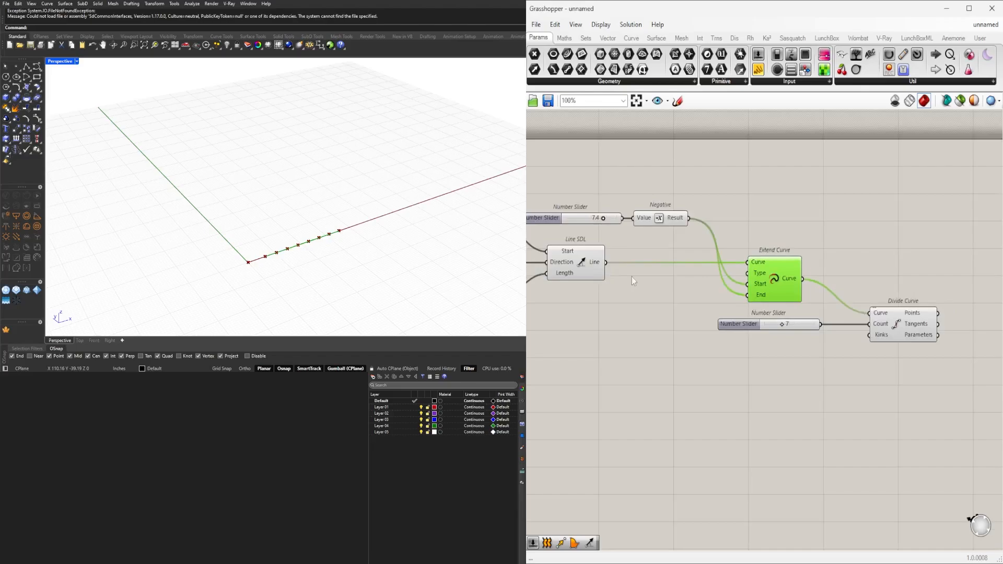
left_click(580, 264)
right_click_drag(631, 297, 639, 259)
left_click(661, 390)
left_click(590, 240)
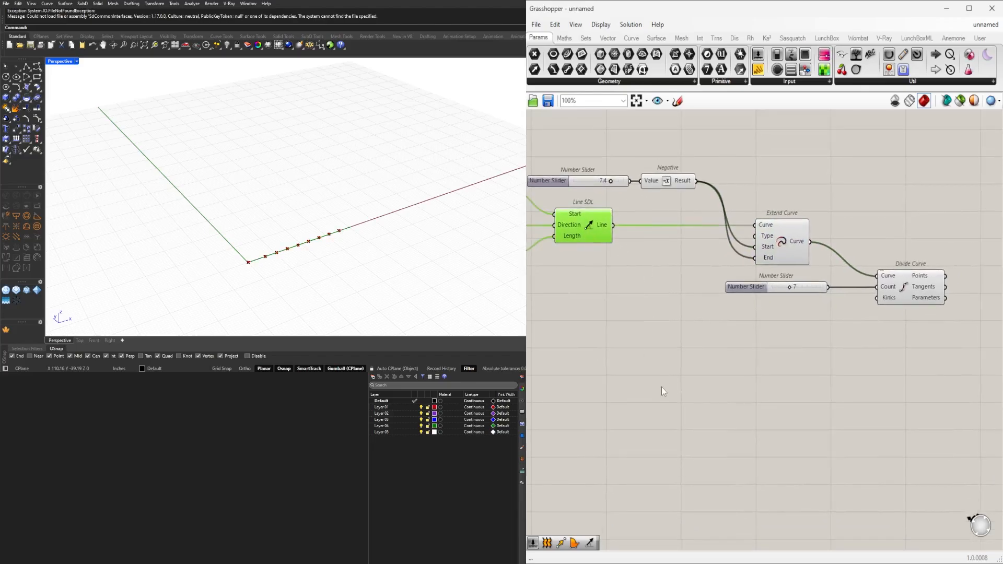
Add a Move component below Extend Curve and feed its Geometry with the line from Line SDL.
double_click(662, 387)
type("move")
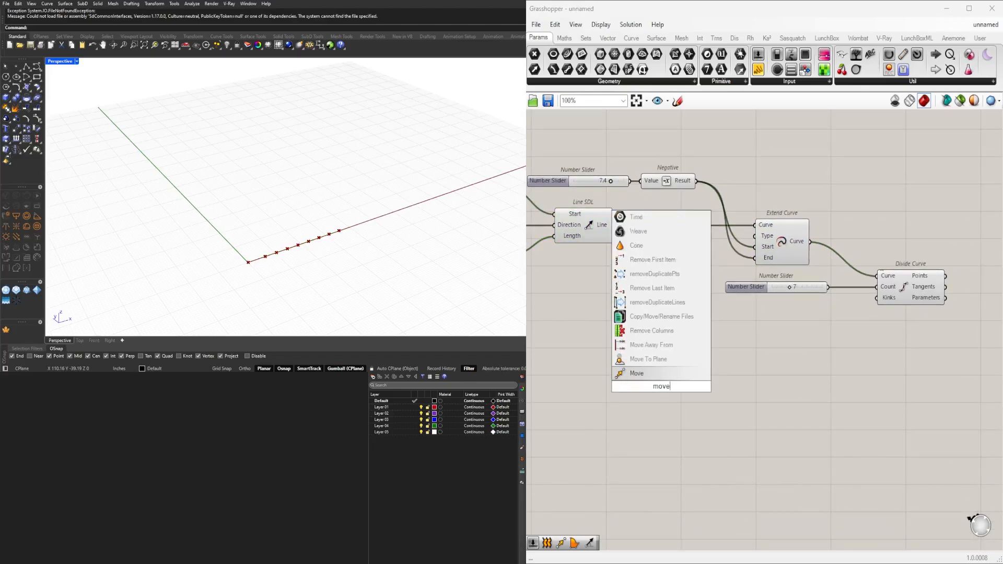
left_click(645, 374)
right_click_drag(621, 335, 694, 311)
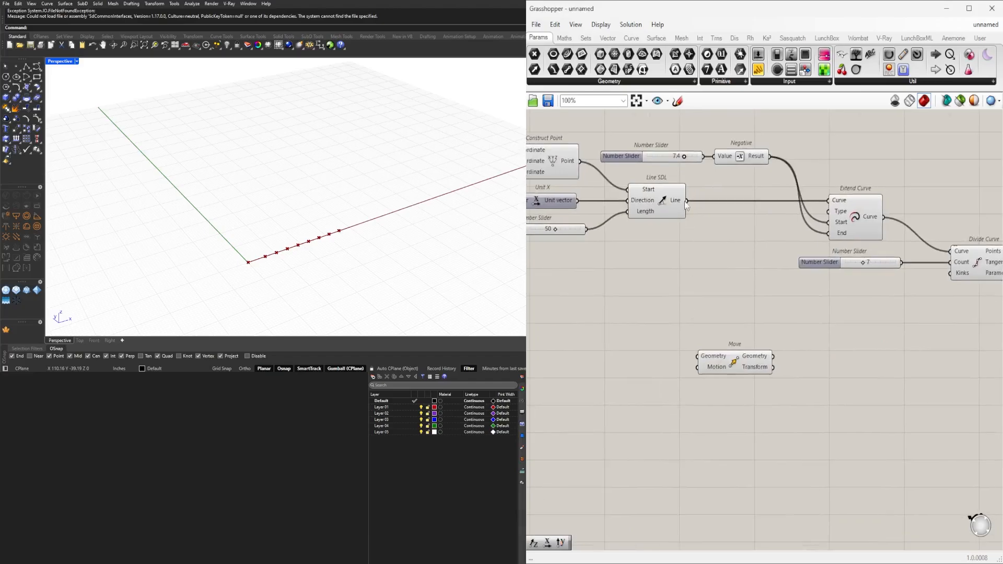
left_click_drag(687, 201, 853, 291)
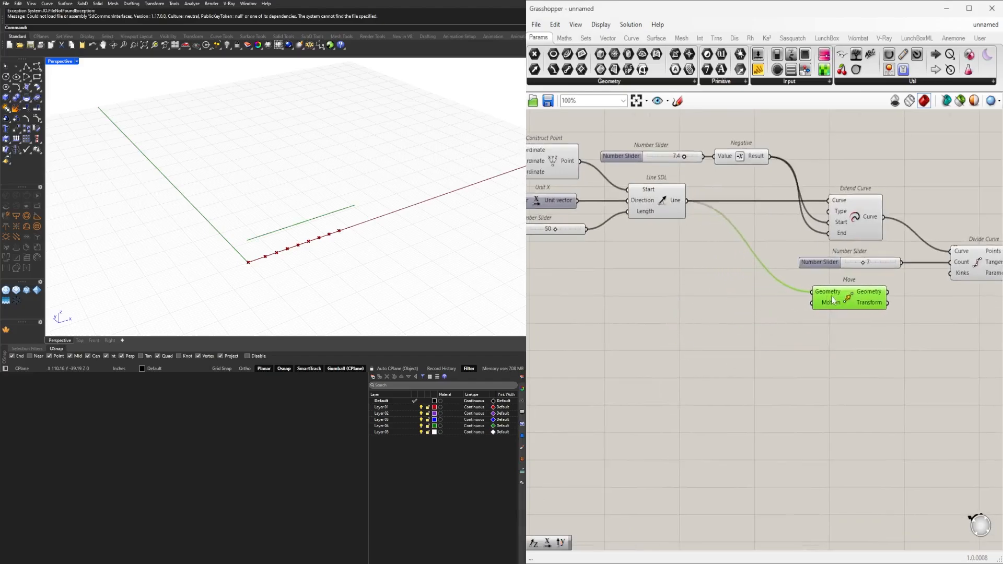
Add a Unit Z vector beside Move and connect it to the Motion input.
double_click(723, 319)
type("z")
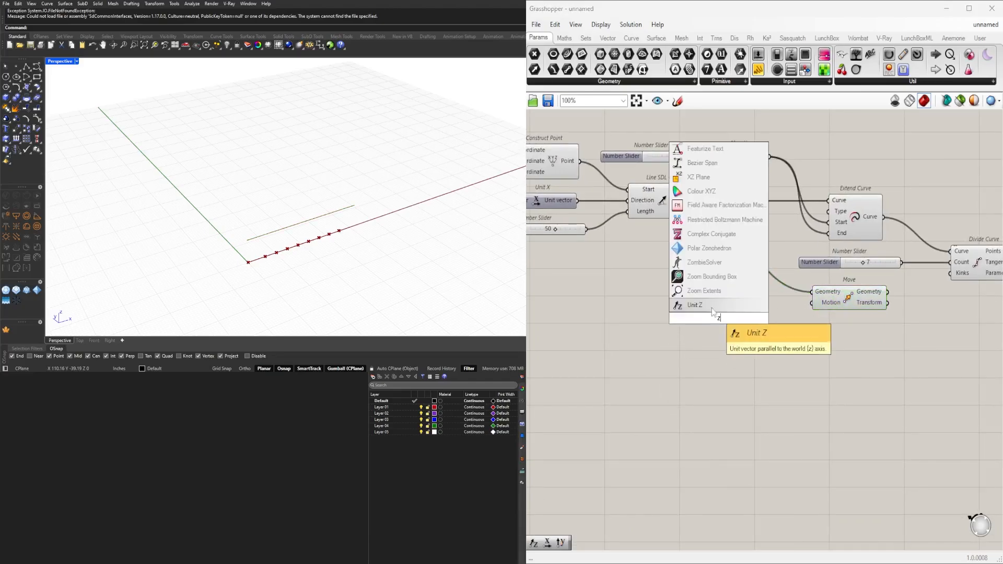
left_click(716, 309)
left_click_drag(786, 316, 811, 302)
left_click_drag(719, 319, 743, 303)
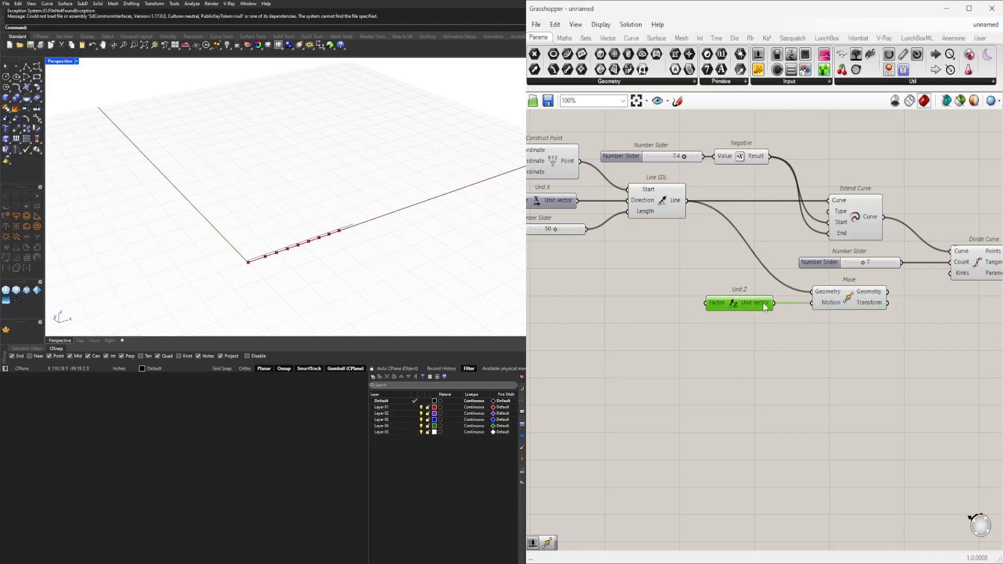
Create a number slider from 1 to 25 set to 15 and connect it to Unit Z's Factor.
double_click(629, 306)
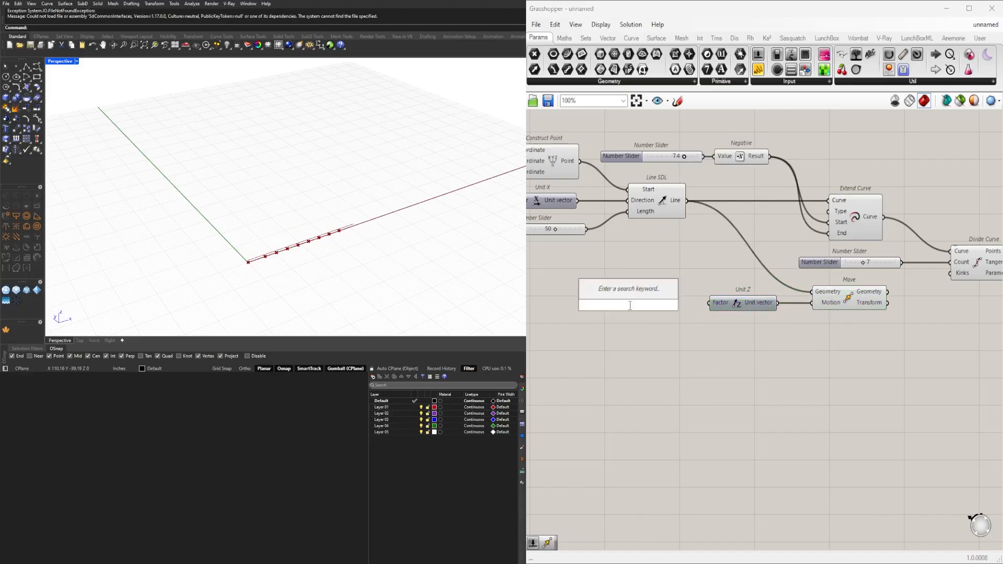
type("1<15<25")
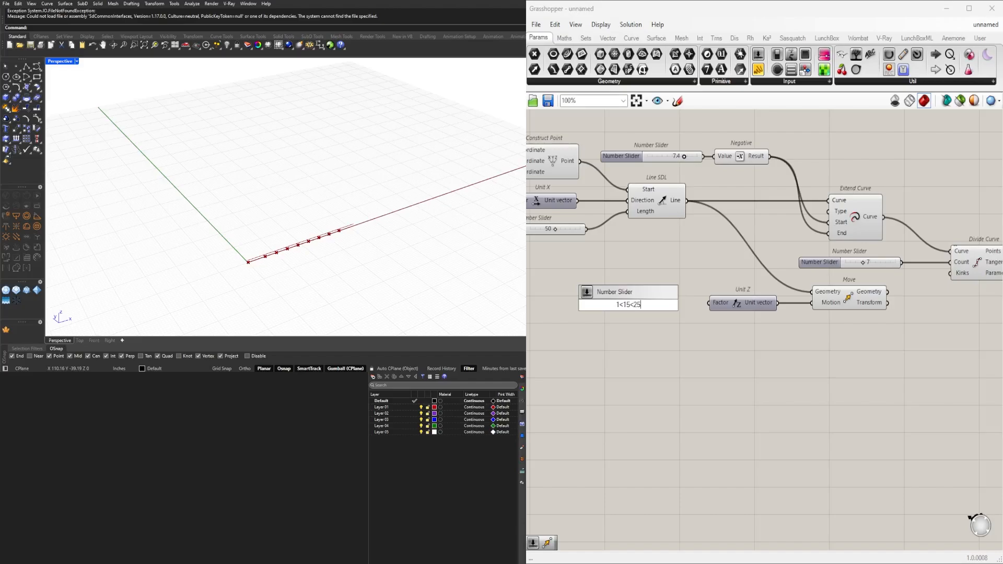
key("Return")
scroll(660, 307, "up", 3)
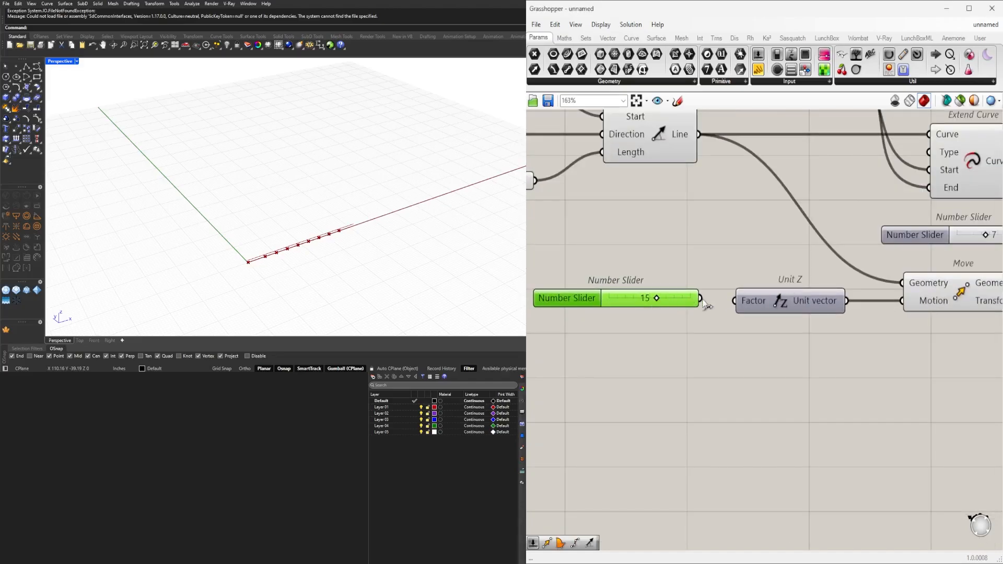
left_click_drag(723, 303, 658, 302)
Move the height slider, Unit Z and Move components together farther below the base line components.
scroll(669, 313, "down", 5)
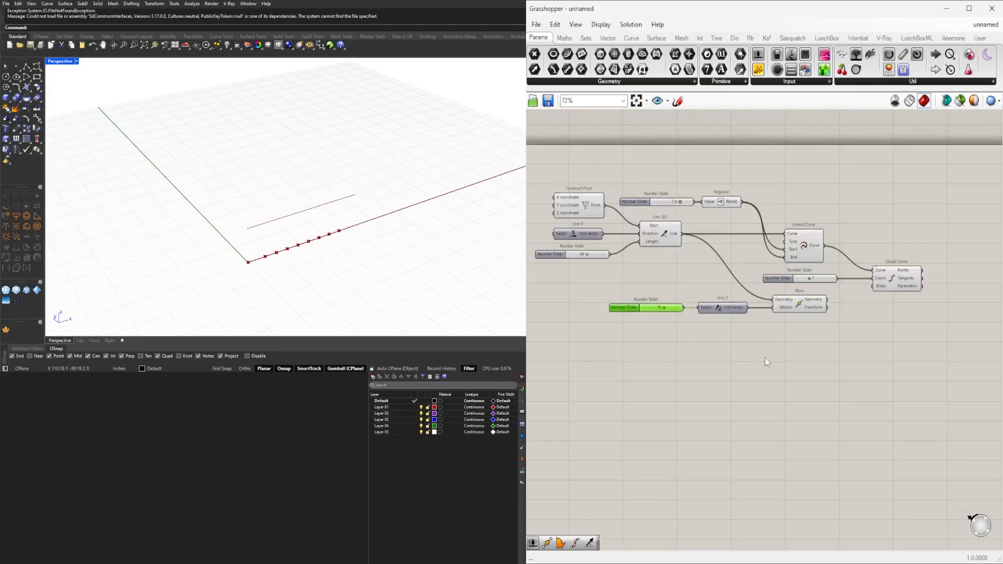
left_click_drag(804, 360, 632, 299)
left_click_drag(796, 302, 767, 363)
left_click(719, 287)
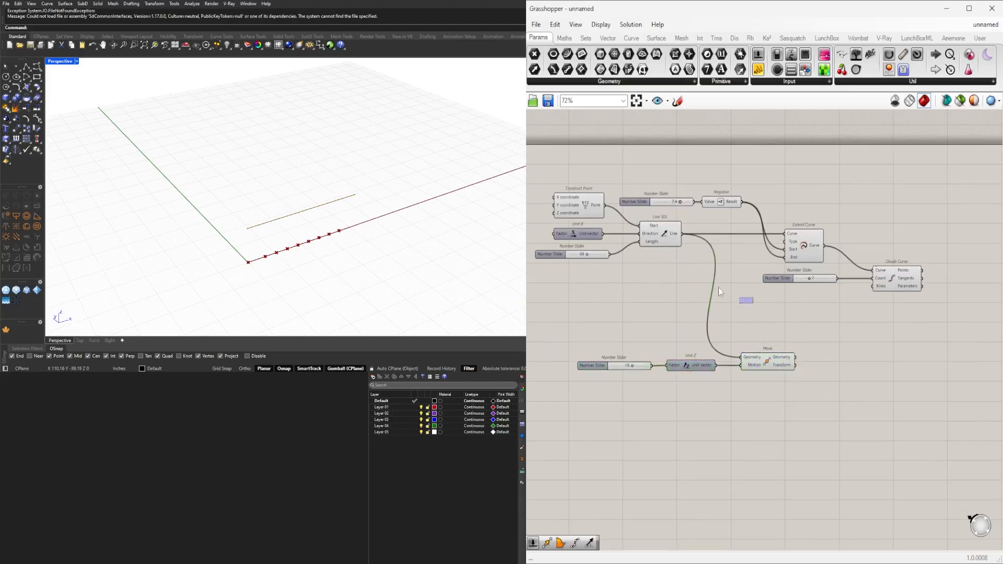
left_click(661, 230)
left_click(774, 361)
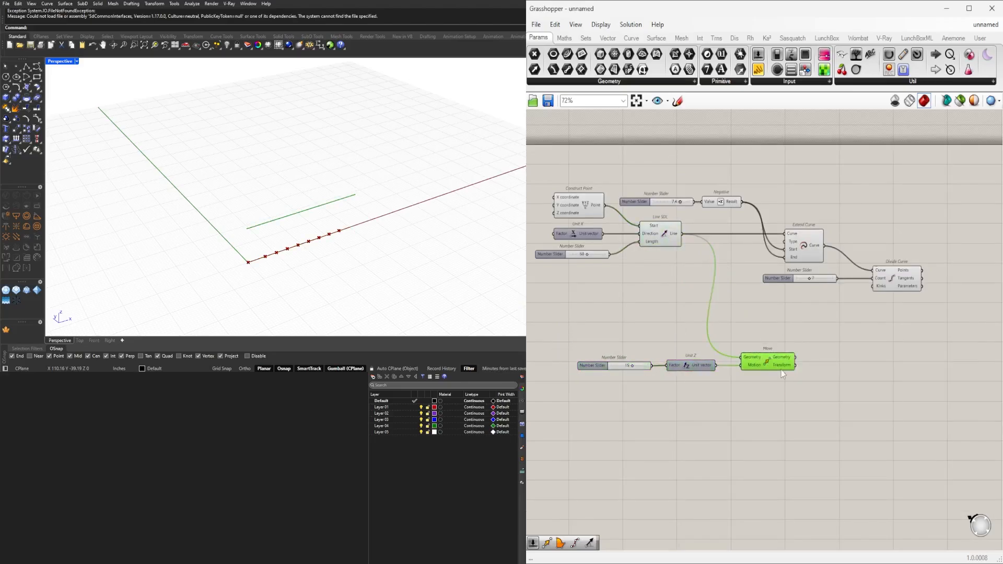
Add an End Points component beside Move and feed it with the moved line geometry.
scroll(821, 384, "up", 4)
double_click(824, 386)
type("end")
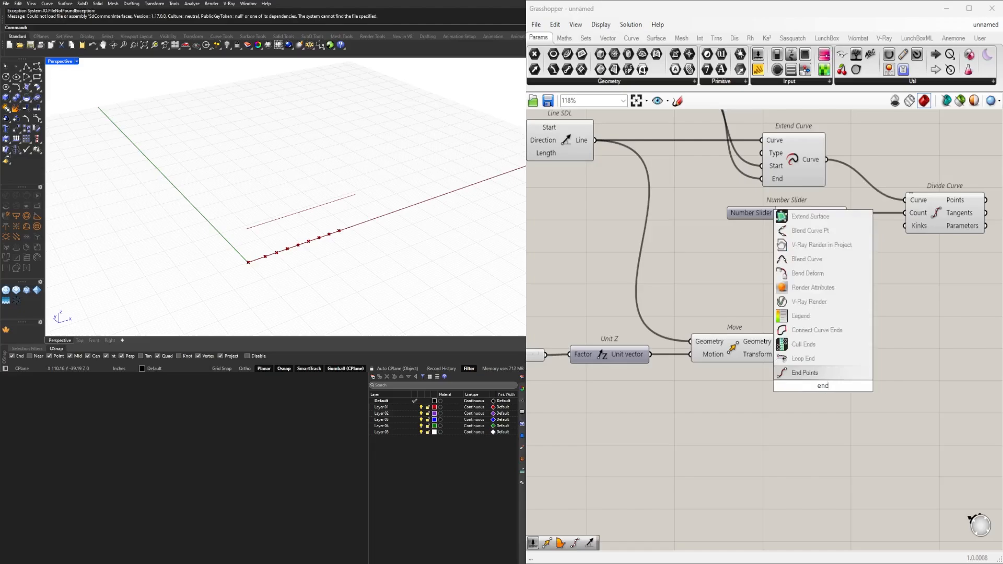
left_click(805, 373)
scroll(798, 394, "down", 1)
mouse_move(817, 387)
left_mouse_down()
mouse_move(819, 357)
mouse_move(804, 353)
left_mouse_up()
Duplicate End Points above the first one and connect the copy to the base line from Line SDL.
scroll(801, 340, "down", 1)
mouse_move(867, 416)
left_mouse_down()
mouse_move(721, 377)
mouse_move(732, 410)
left_mouse_up()
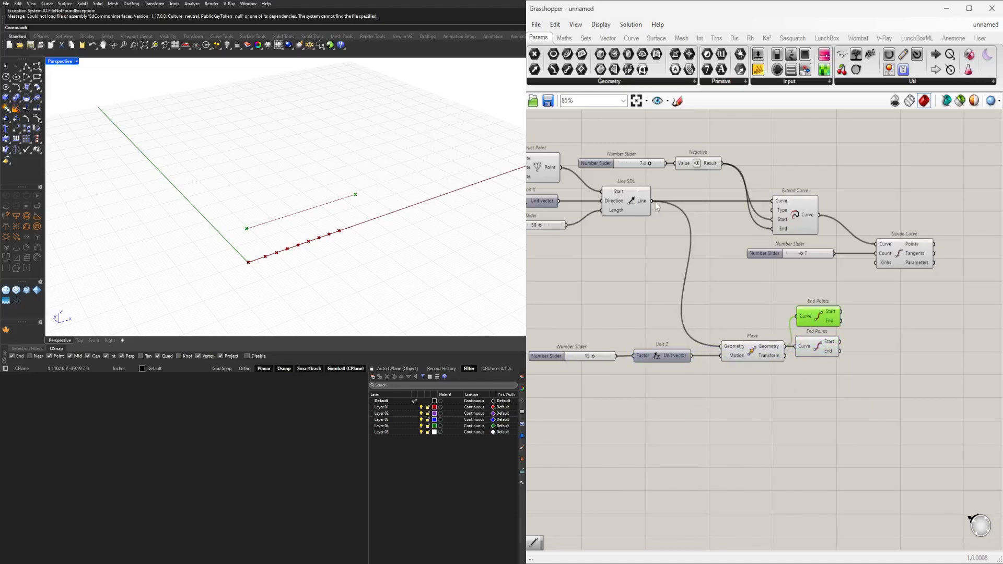
left_click_drag(652, 201, 797, 316)
right_click_drag(865, 355, 797, 348)
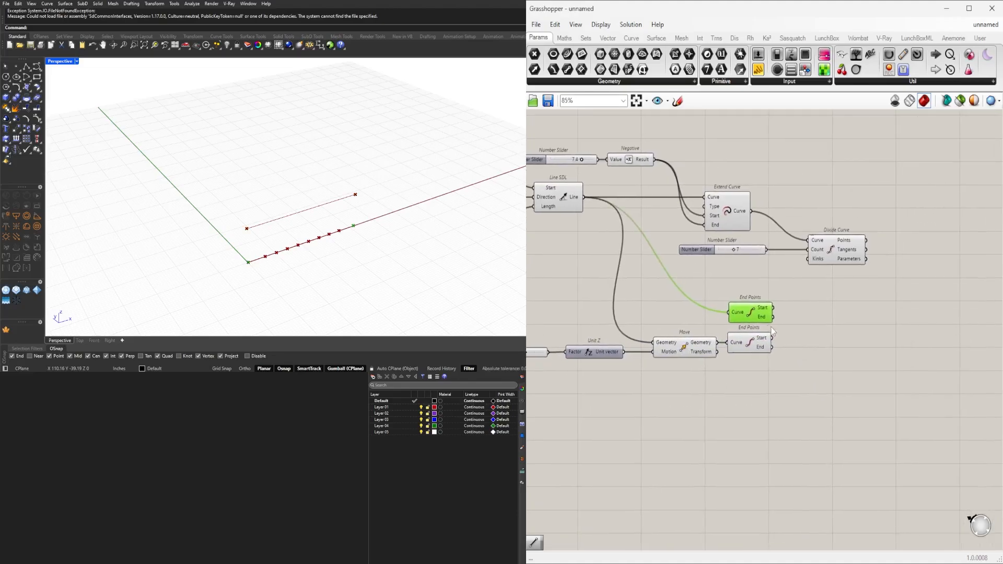
left_click(749, 347)
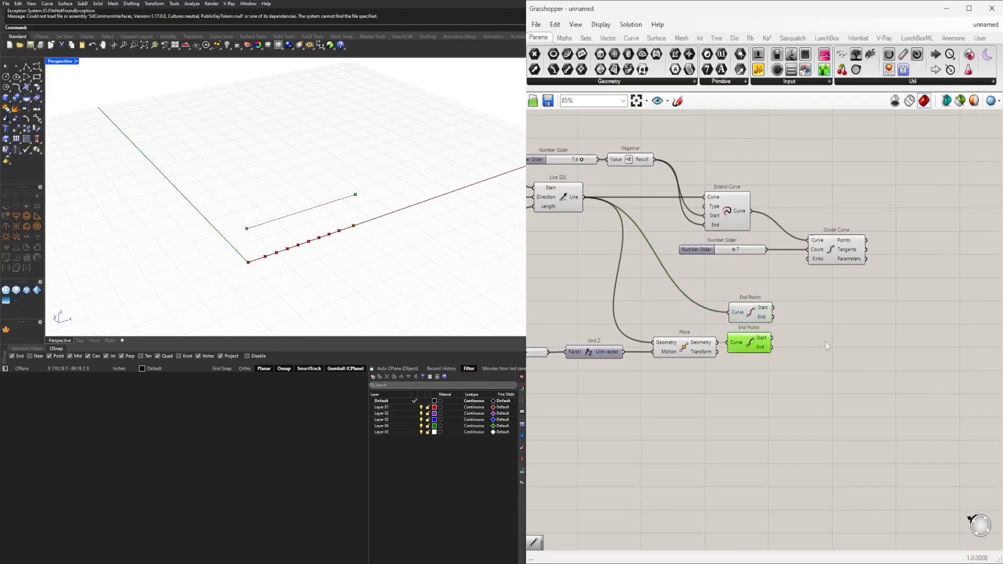
Add a Line component connecting the base line's start point to the raised line's start point.
double_click(834, 338)
type("line")
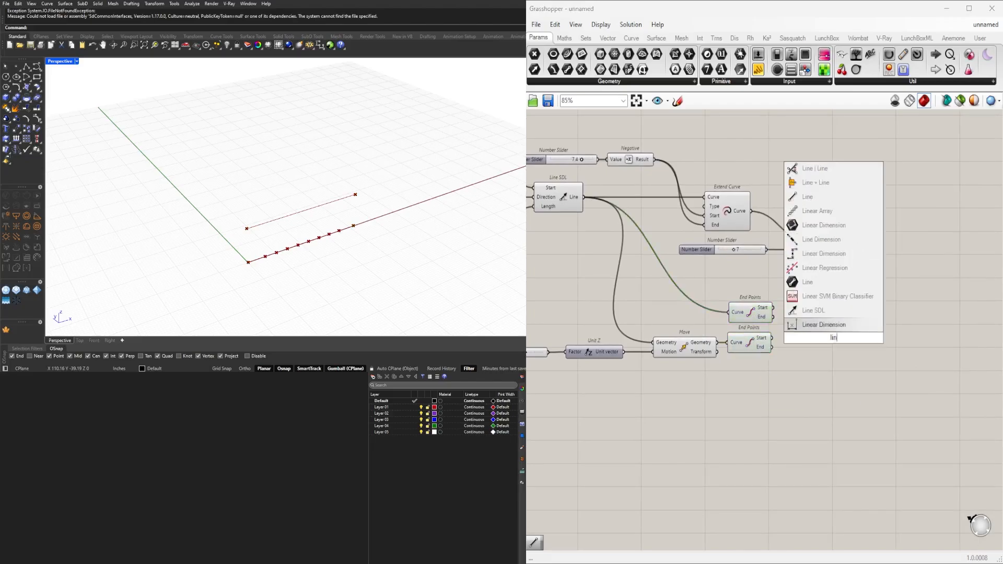
left_click(790, 314)
scroll(783, 311, "up", 3)
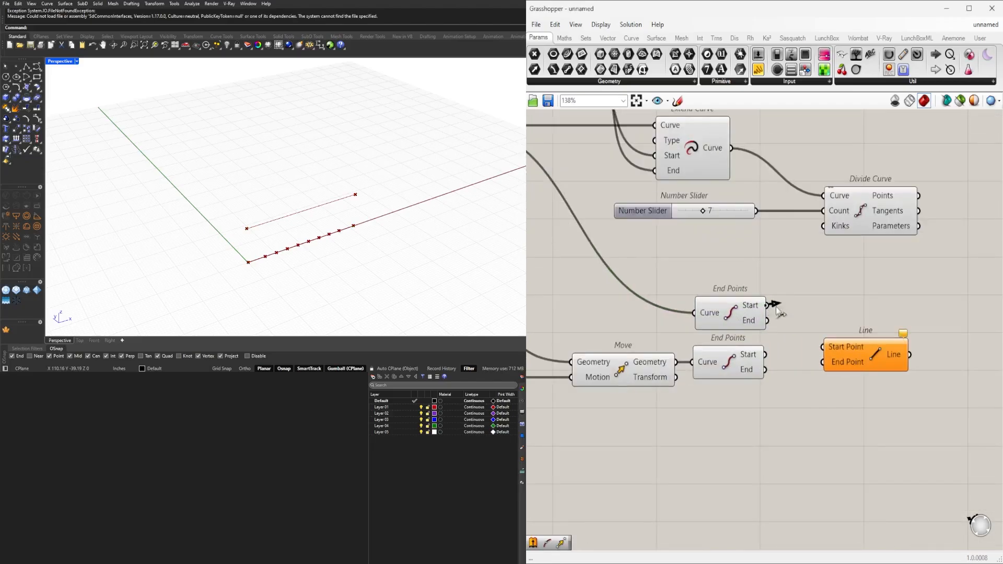
left_click_drag(768, 305, 821, 326)
left_click_drag(766, 355, 859, 356)
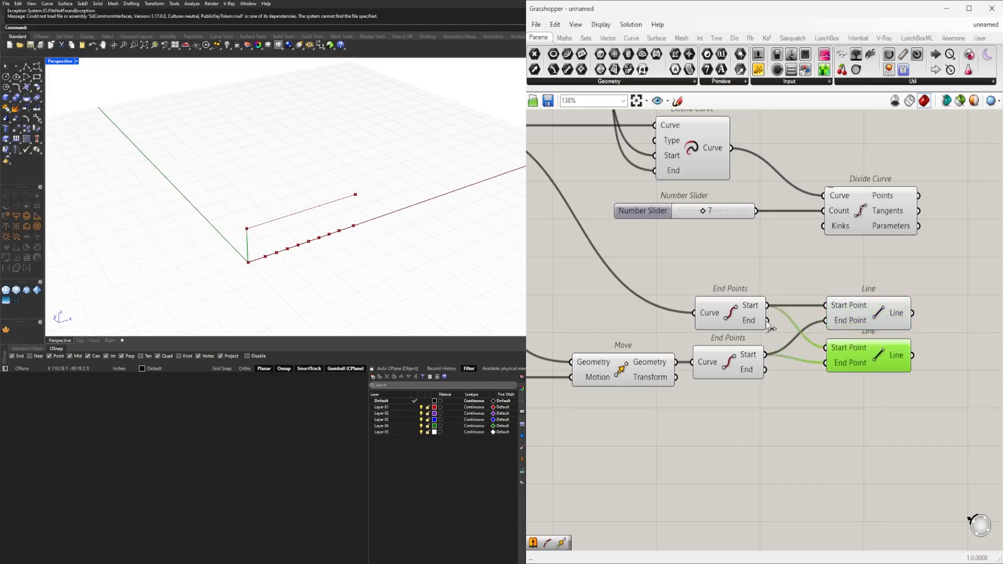
Wire the duplicate Line between the base and raised lines' end points, and align both Line components beside End Points.
left_click_drag(768, 322, 827, 351)
left_click_drag(786, 376, 866, 359)
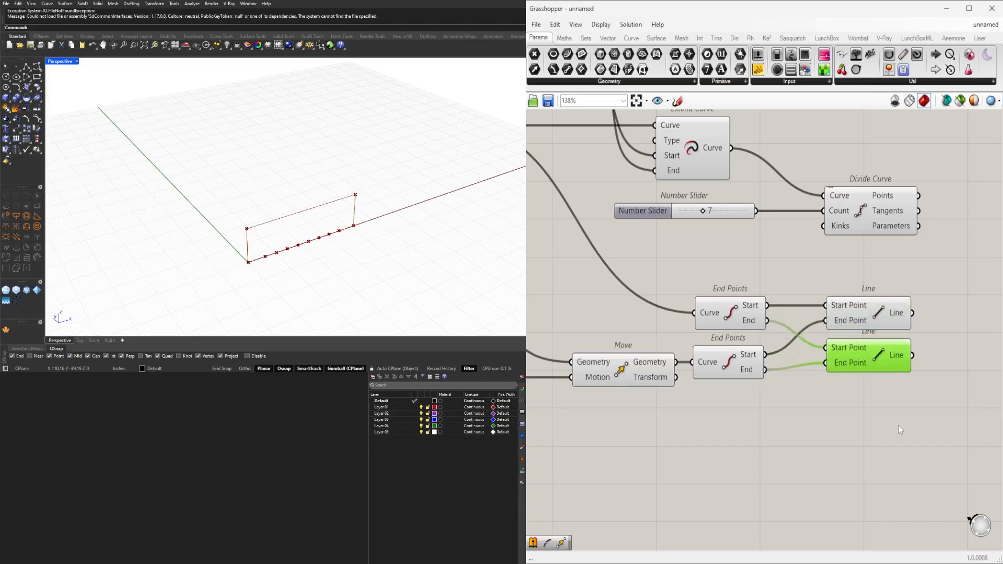
left_click_drag(920, 415, 838, 305)
left_click_drag(924, 374, 856, 320)
left_click(868, 365)
left_click_drag(869, 365, 870, 372)
left_click_drag(952, 414, 839, 320)
left_click(925, 413)
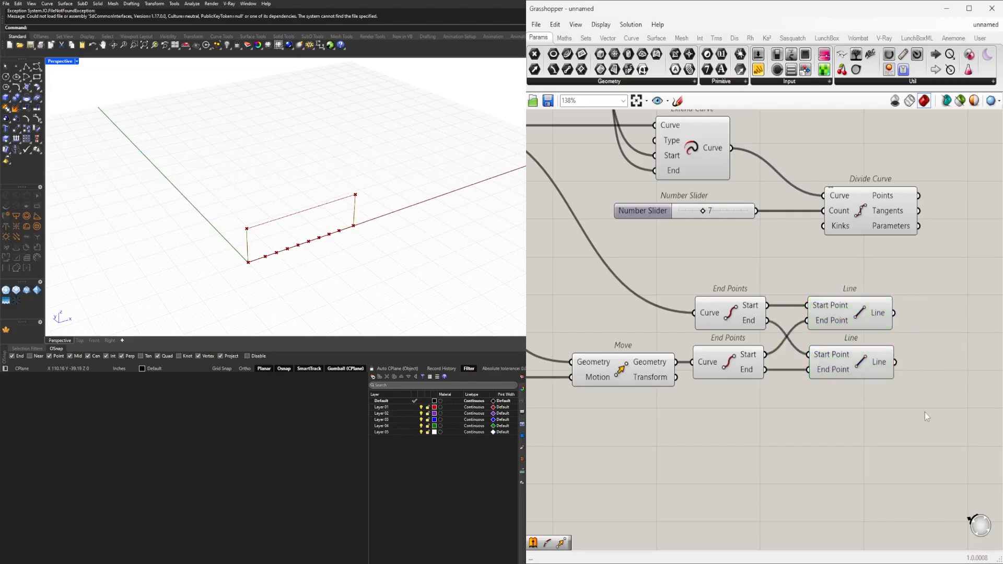
Add a Join Curves component next to the two vertical Line components and feed both lines into its Curves input.
double_click(925, 413)
type("joi")
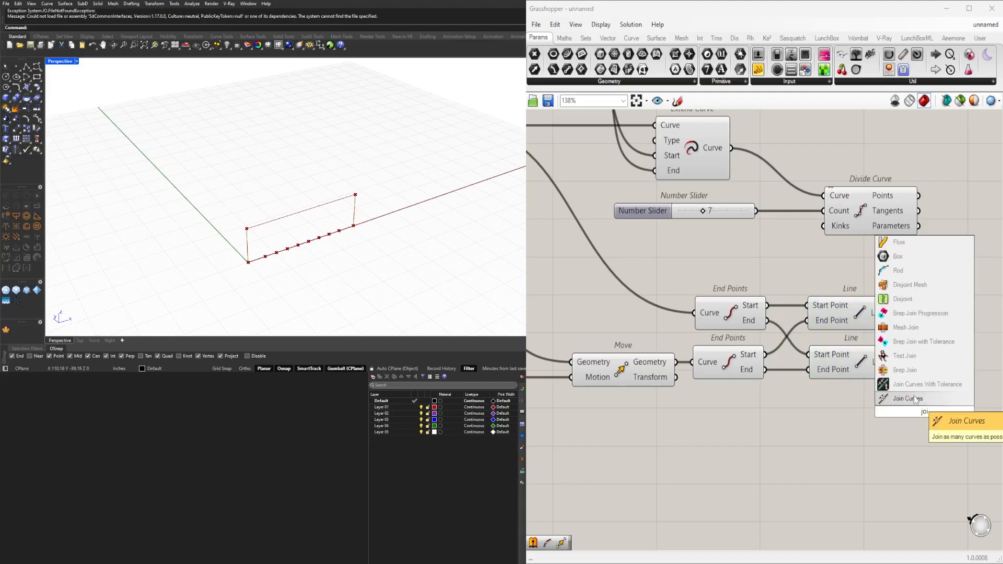
left_click(914, 397)
right_click_drag(897, 349, 806, 330)
scroll(797, 316, "down", 2)
left_click_drag(795, 301, 863, 393)
scroll(817, 387, "down", 1)
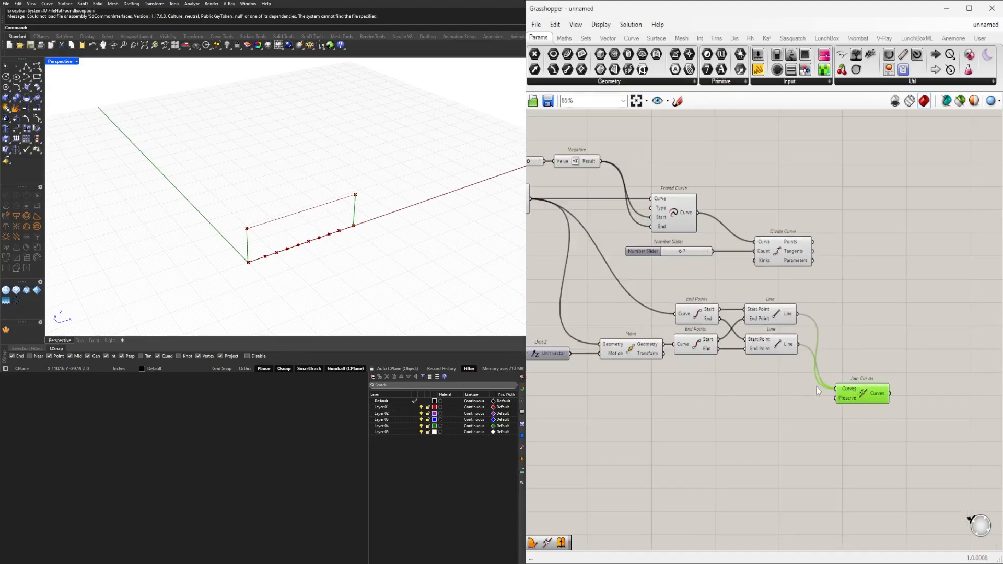
left_click(771, 316)
left_click(776, 347)
right_click_drag(603, 373, 717, 359)
scroll(715, 359, "down", 1)
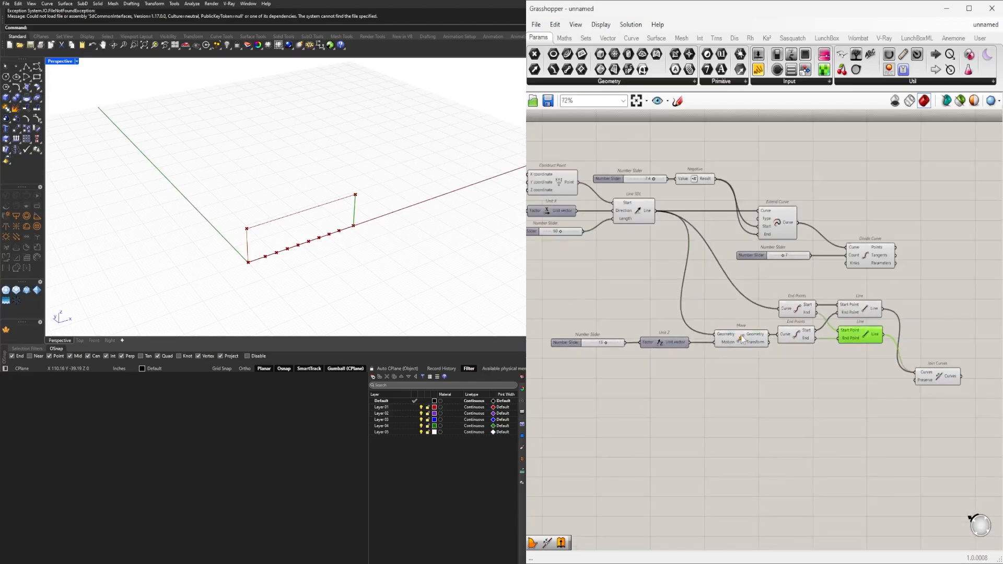
Try to connect Move's geometry to Join Curves, and undo the connection.
left_click(744, 341)
left_click_drag(773, 345, 944, 321)
key("ctrl+z")
Add the raised line from Move and the base line from Line SDL to Join Curves' existing curve inputs.
left_click(747, 333)
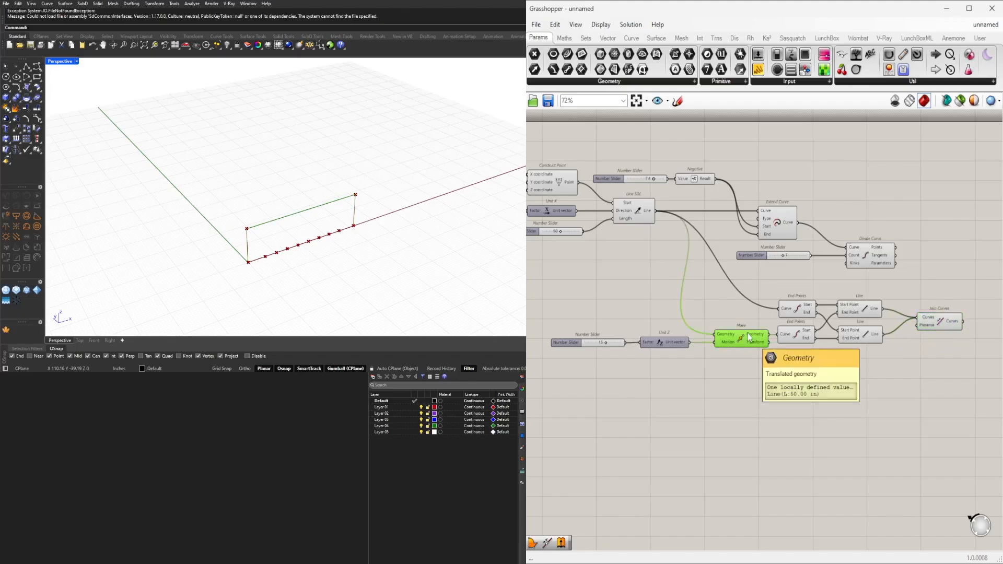
right_click_drag(811, 345, 765, 355)
left_click(802, 323)
left_click(689, 345)
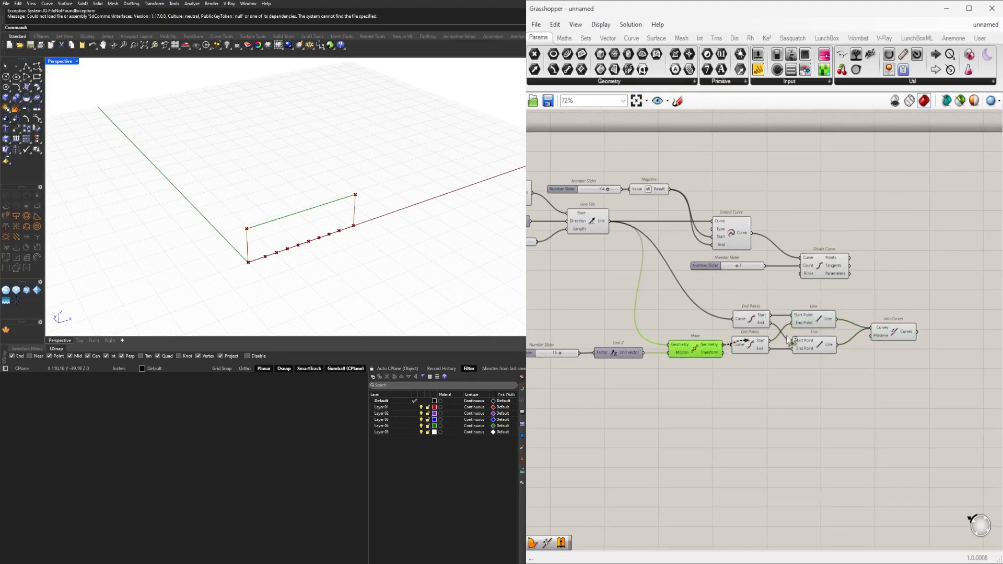
left_click_drag(789, 339, 896, 335, "shift")
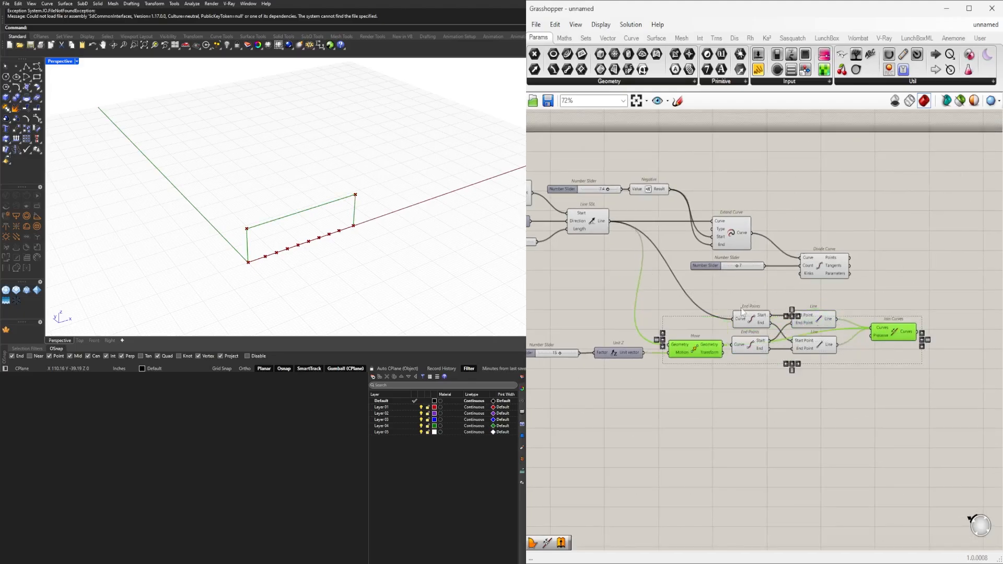
left_click(598, 243)
left_click_drag(609, 222, 872, 328, "shift")
left_click_drag(888, 336, 898, 323)
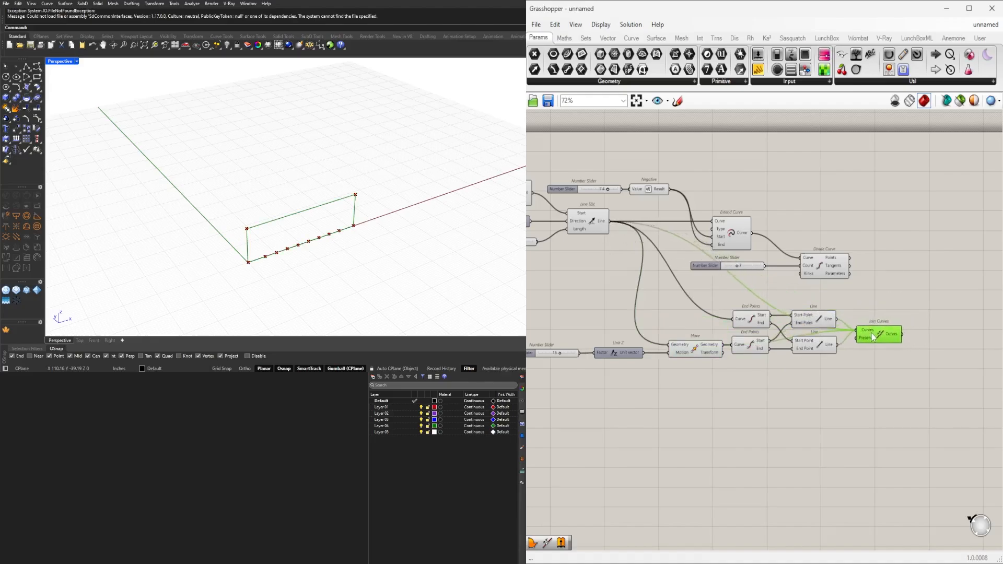
Flatten the Curves input of Join Curves and shift the component slightly farther from the Line components.
left_click(886, 353)
scroll(886, 353, "up", 4)
right_click_drag(846, 342, 767, 337)
mouse_move(766, 338)
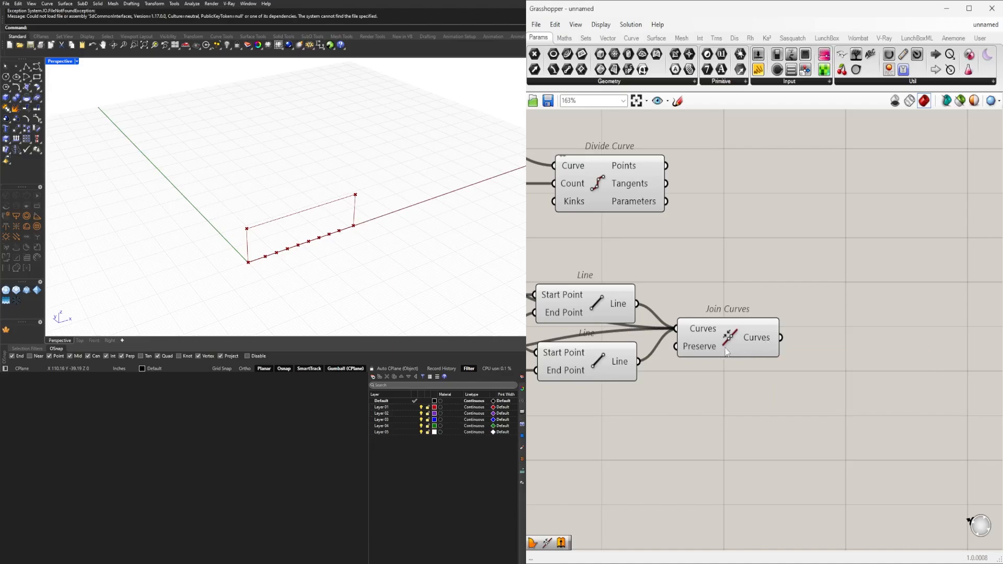
left_click(749, 337)
right_click(701, 329)
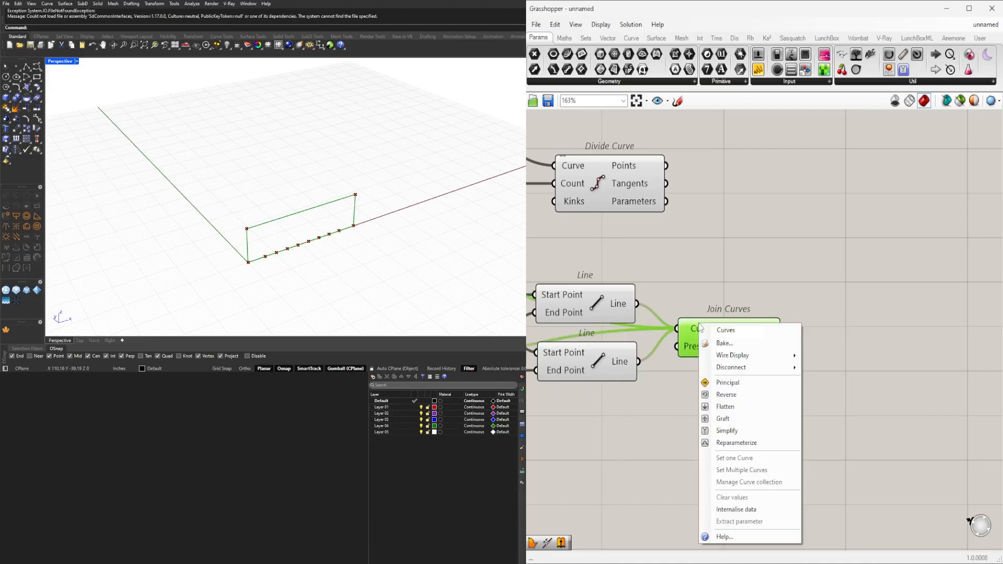
right_click(685, 349)
right_click(694, 330)
left_click(721, 413)
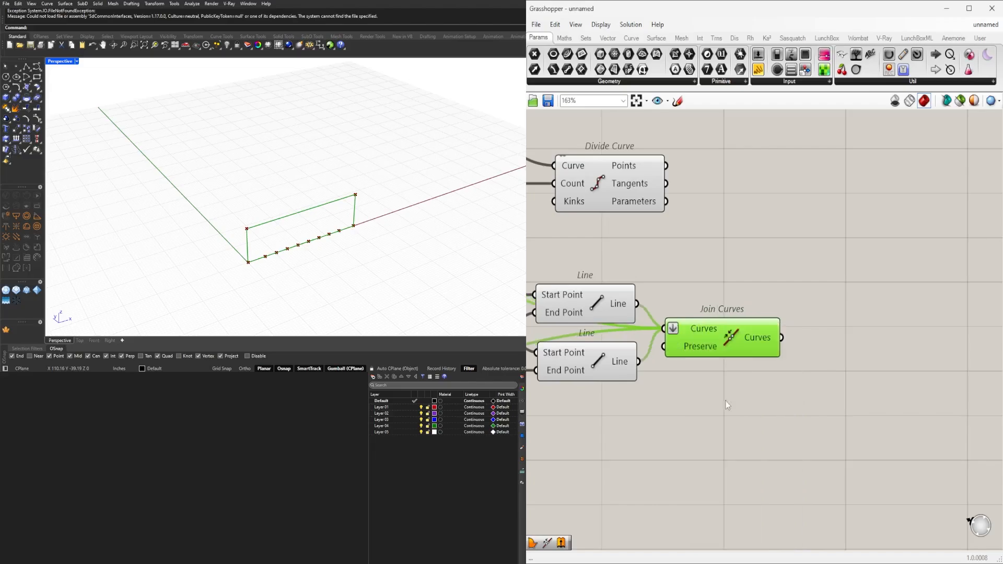
left_click_drag(737, 339, 754, 337)
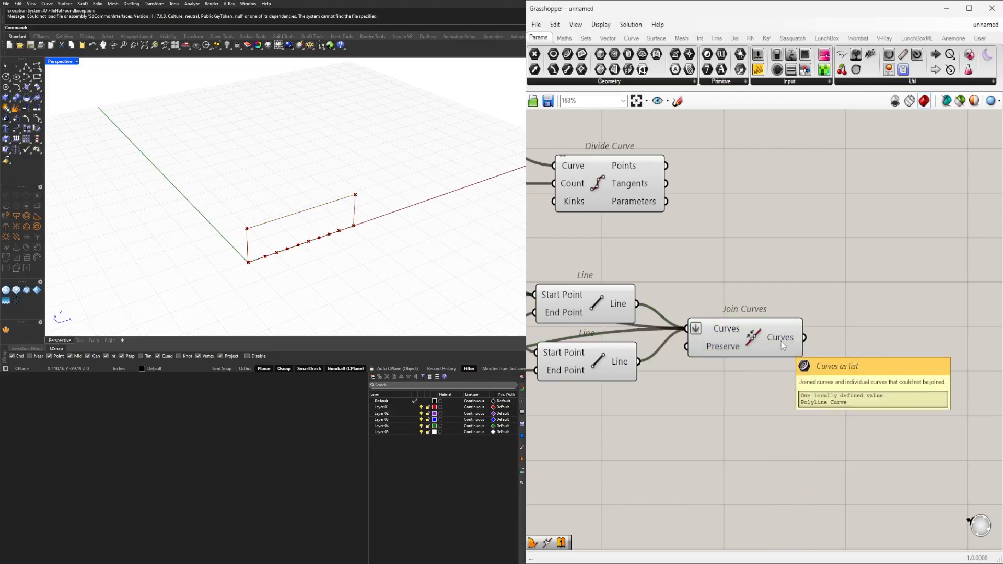
left_click(782, 342)
scroll(781, 342, "down", 4)
right_click_drag(283, 264, 254, 252)
left_click(845, 390)
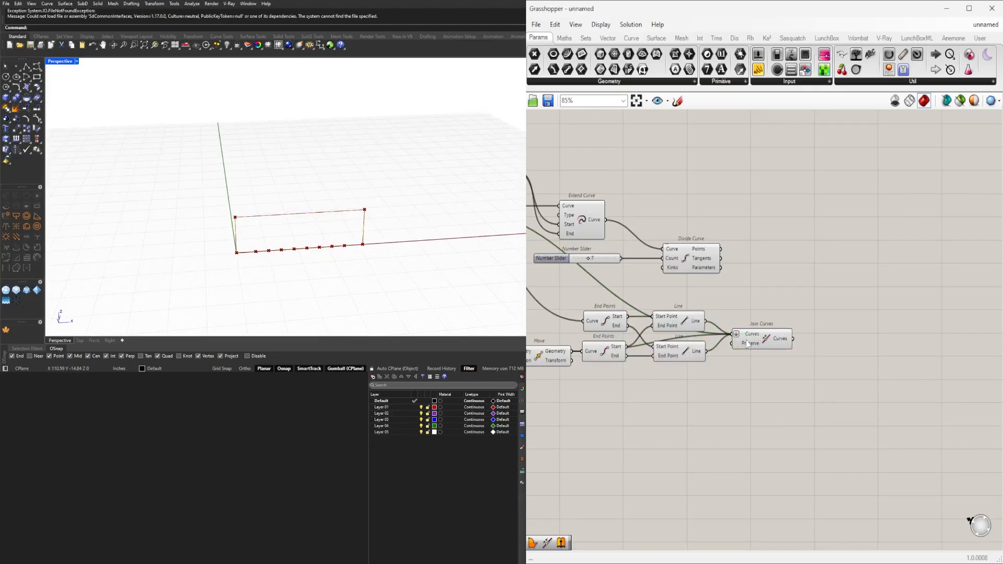
Set the number slider feeding Divide Curve's Count to 5.
left_click_drag(751, 340, 752, 341)
right_click_drag(354, 252, 235, 285)
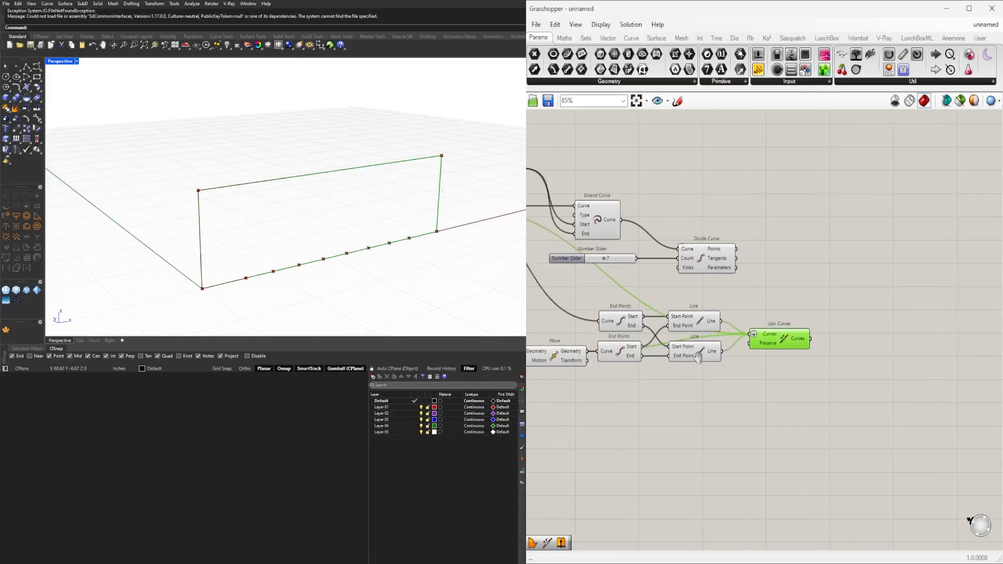
scroll(731, 251, "up", 6)
mouse_move(772, 243)
left_mouse_down()
mouse_move(758, 245)
mouse_move(781, 243)
mouse_move(742, 247)
mouse_move(760, 249)
left_mouse_up()
scroll(762, 250, "down", 5)
right_click_drag(903, 278, 851, 267)
Set the number slider feeding the Negative component of Extend Curve to 7.7.
left_click(709, 273)
left_click(851, 267)
scroll(669, 208, "up", 6)
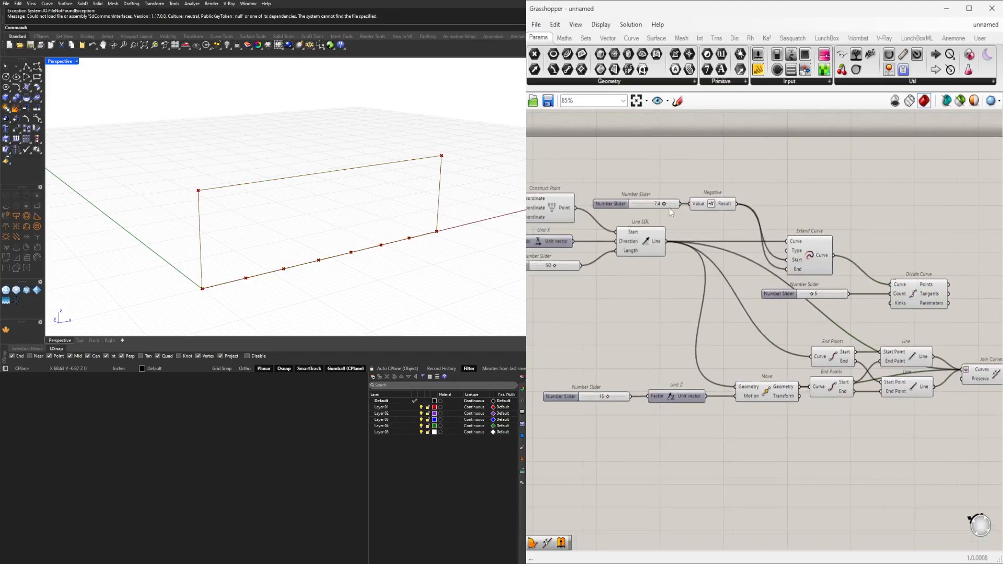
left_click_drag(664, 206, 673, 242)
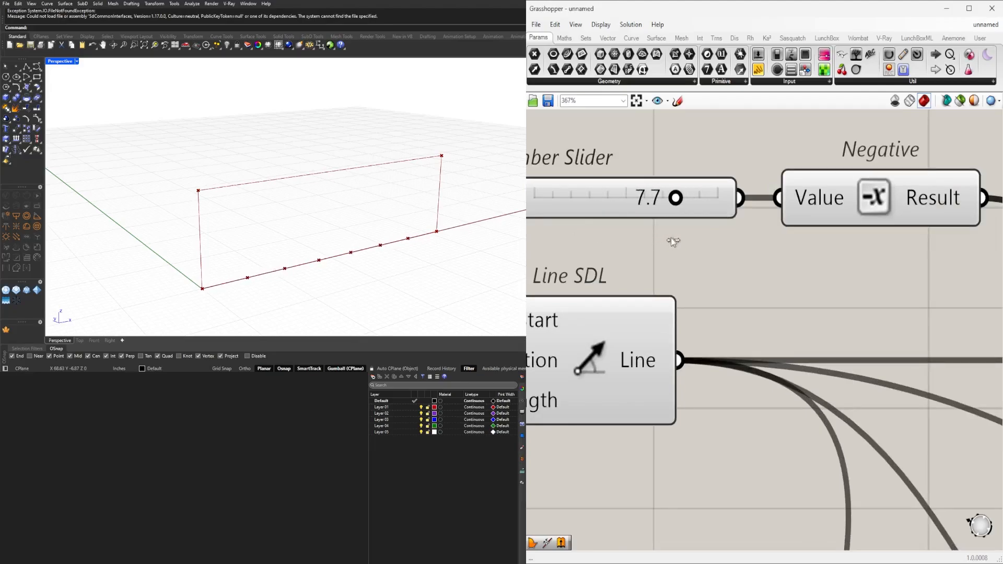
scroll(655, 242, "down", 10)
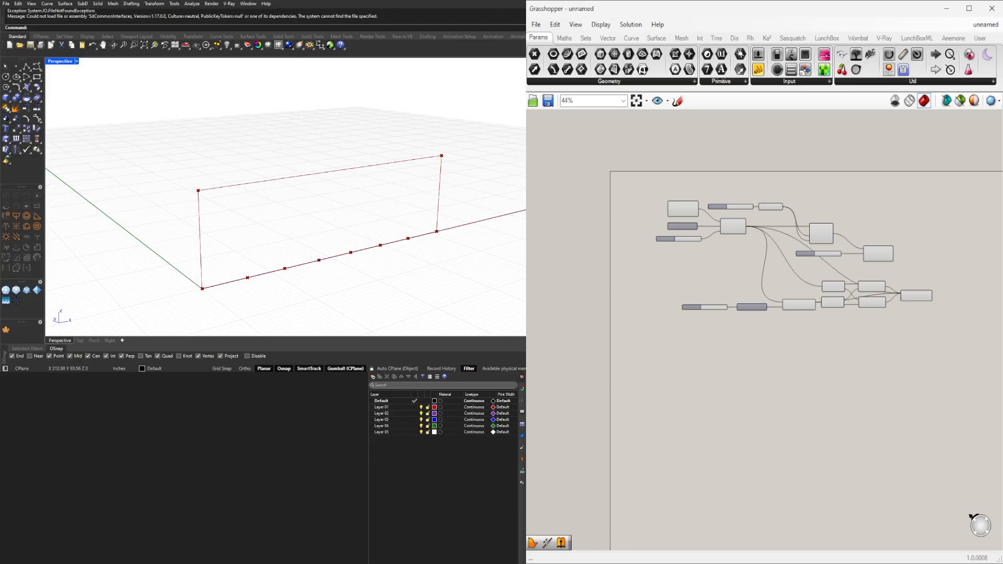
scroll(797, 293, "up", 4)
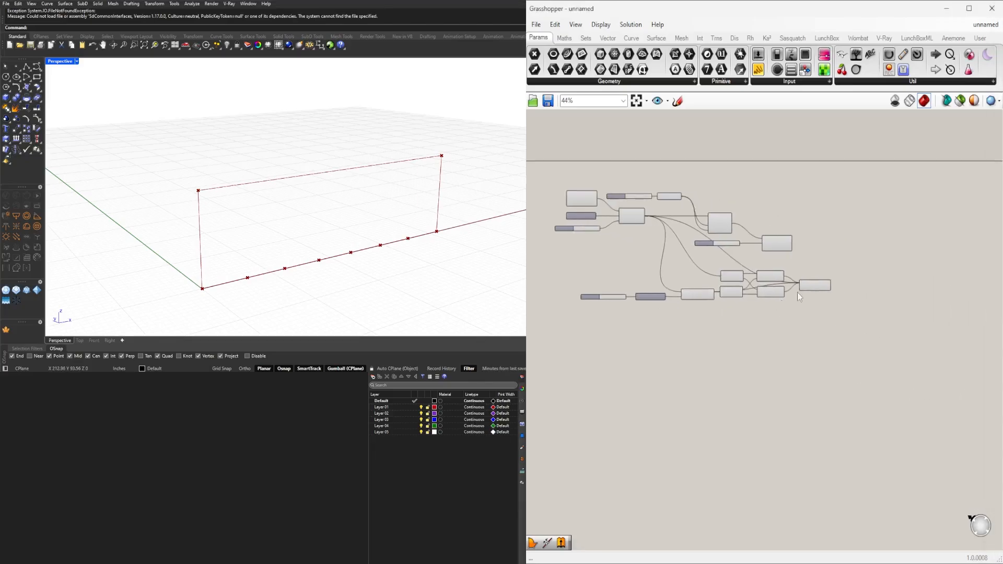
Add a List Item component beside Divide Curve and connect Divide Curve's Points to its List input.
left_click(725, 191)
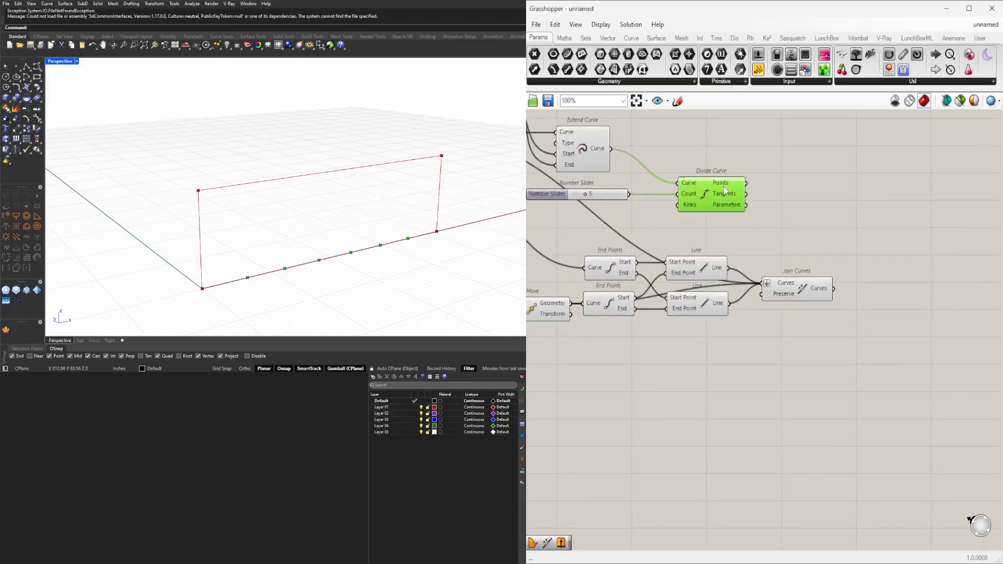
left_click(810, 201)
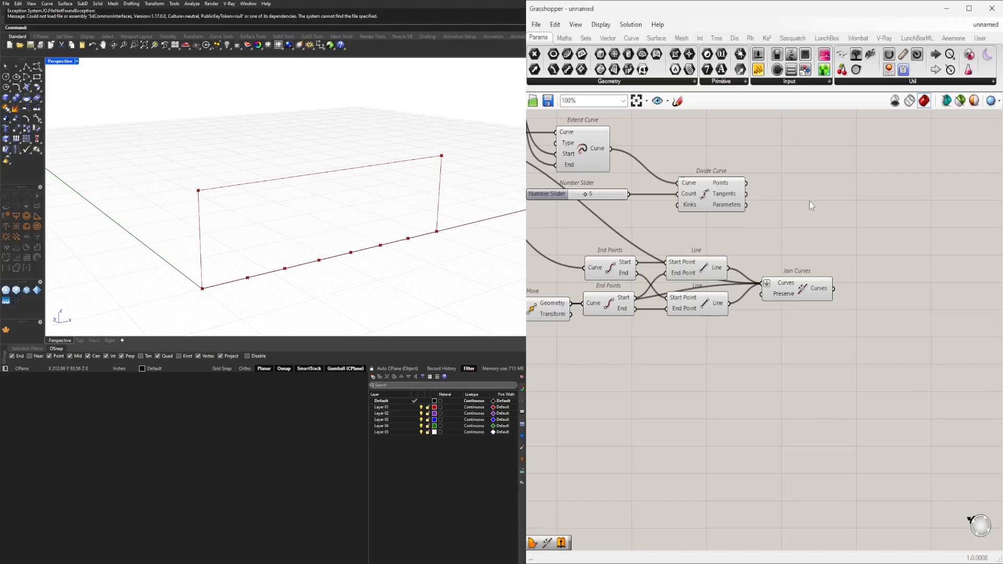
double_click(904, 198)
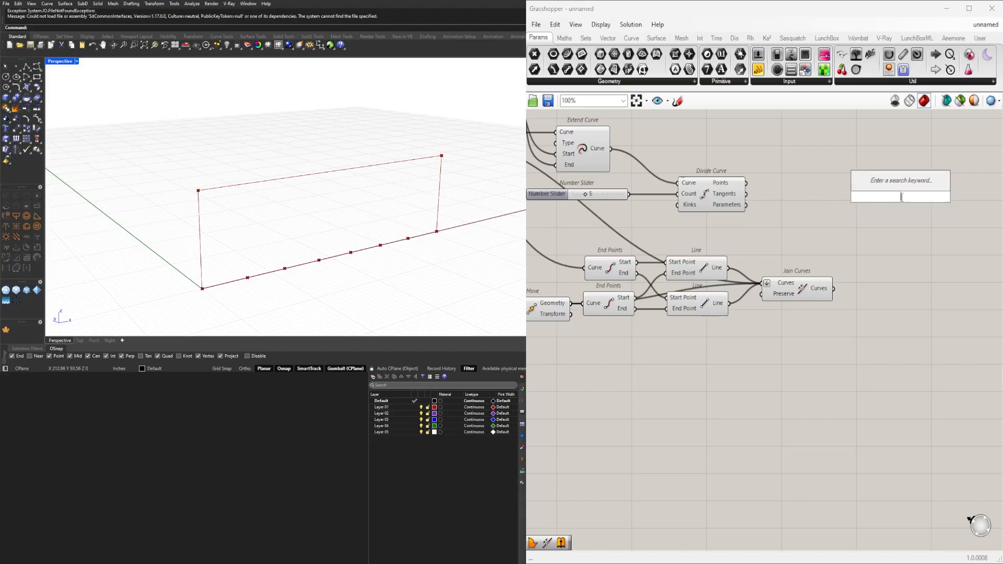
type("m")
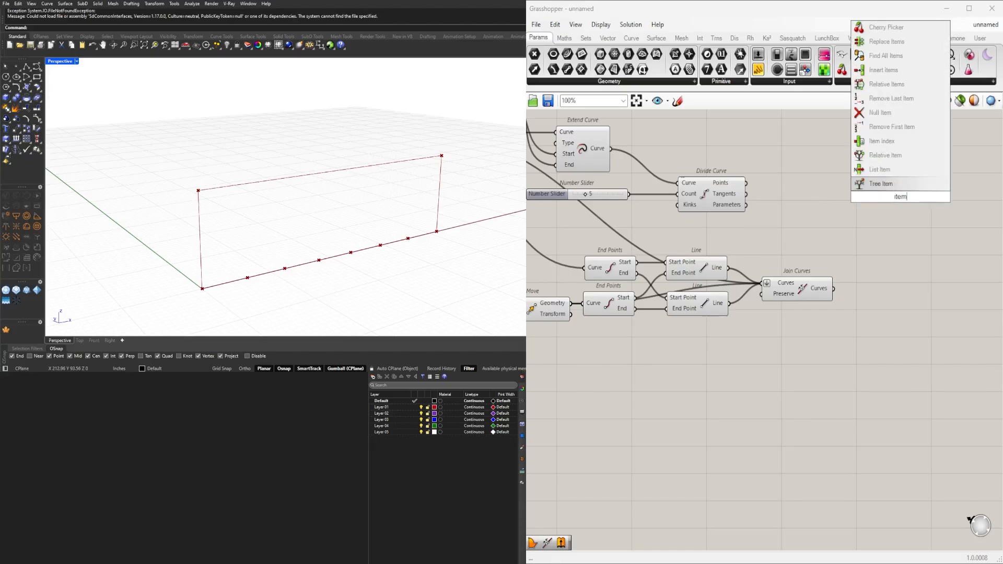
left_click(877, 172)
left_click_drag(899, 197, 845, 161)
right_click_drag(755, 148, 744, 198)
left_click(712, 243)
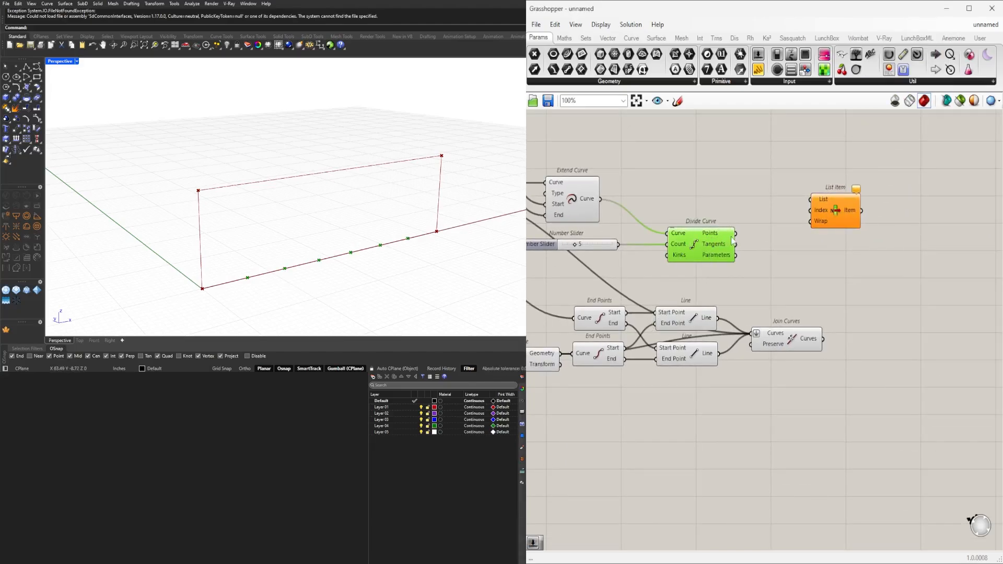
left_click_drag(735, 234, 799, 203)
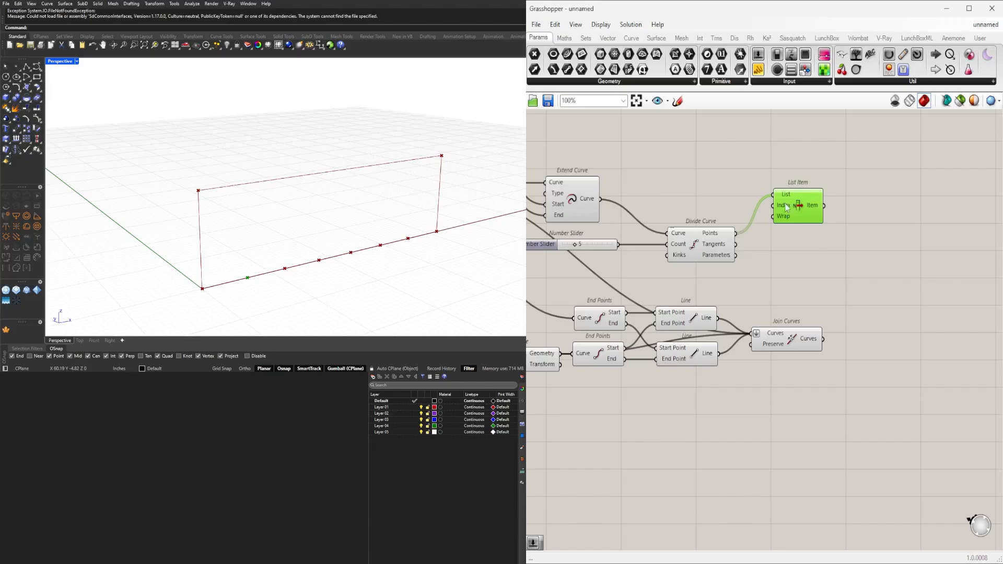
left_click_drag(787, 207, 788, 192)
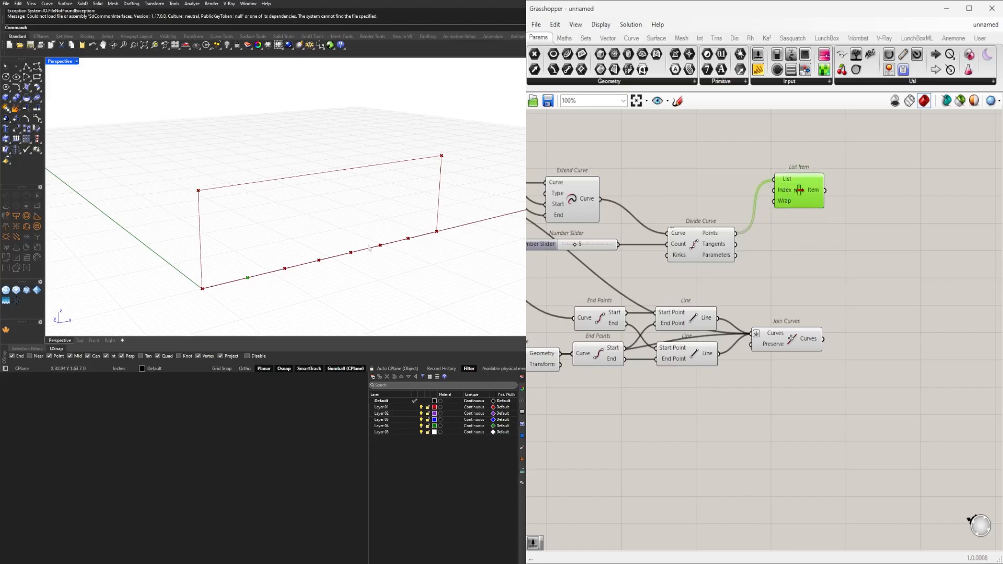
Turn off the preview of the Divide Curve component so only the List Item point is displayed.
left_click(701, 252)
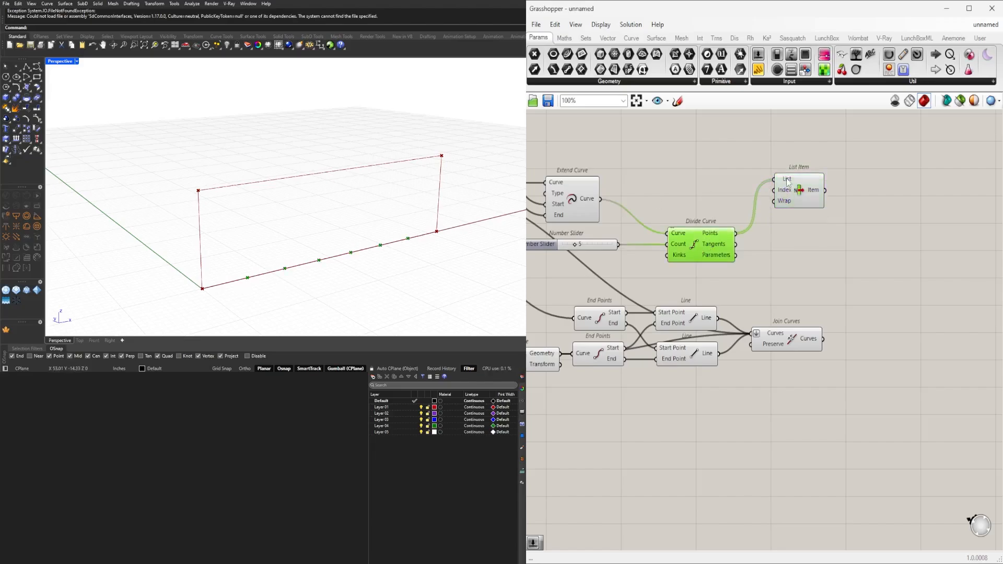
left_click(786, 302)
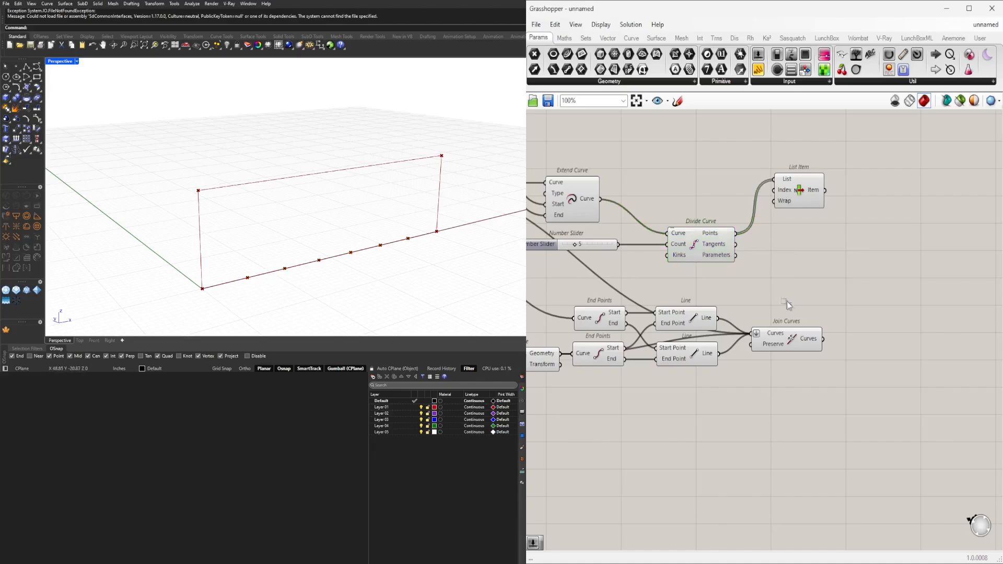
left_click_drag(800, 204, 794, 217)
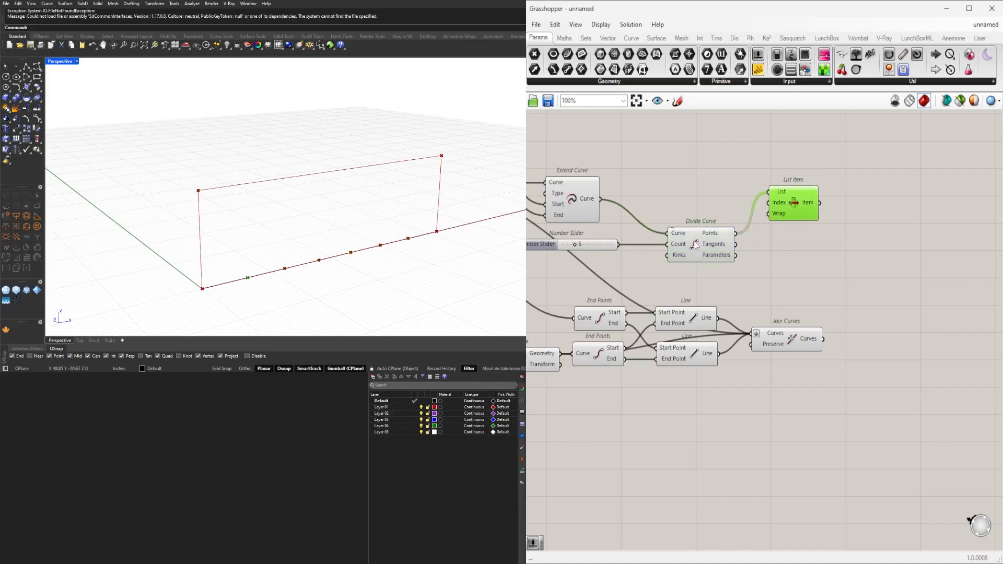
left_click(697, 245)
right_click(696, 246)
left_click(701, 264)
left_click(793, 225)
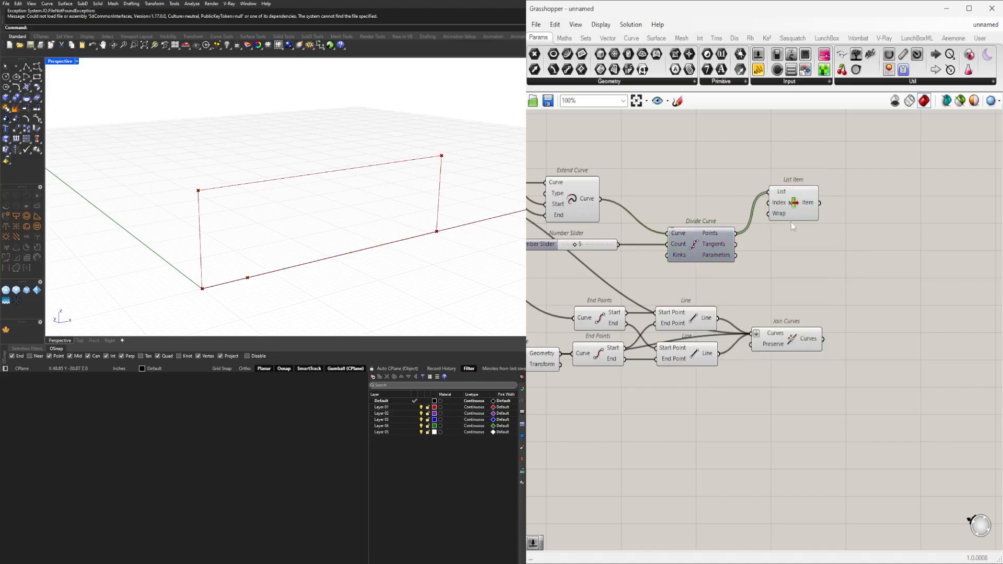
Reposition List Item above Divide Curve and inspect the selected point on the base line.
left_click_drag(808, 210, 840, 182)
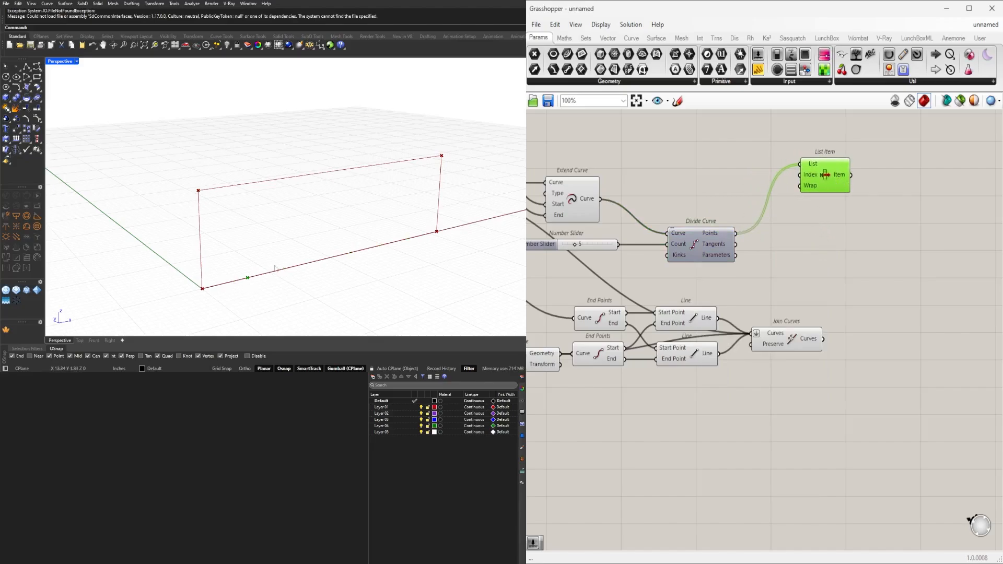
left_click(931, 320)
left_click_drag(817, 182, 801, 206)
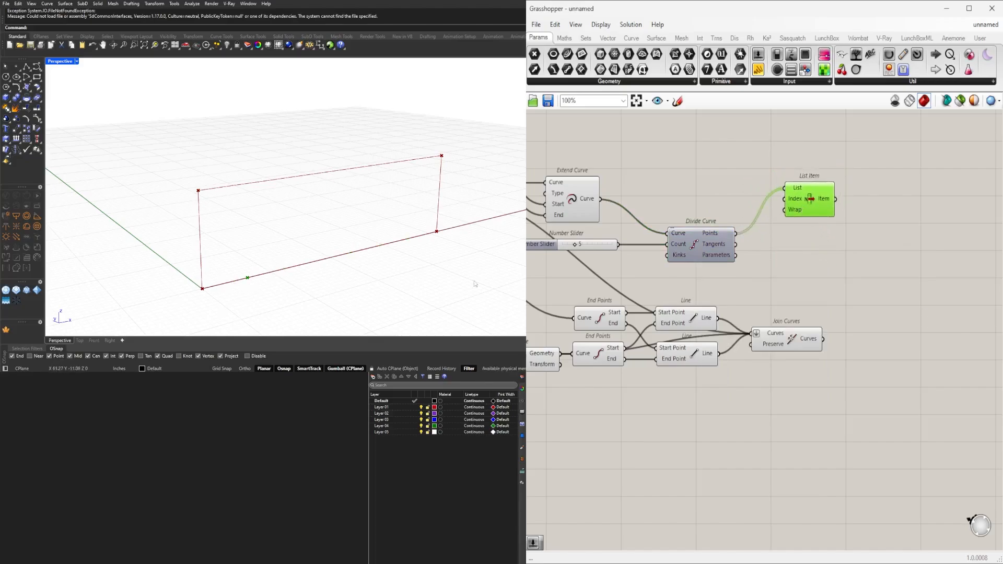
right_click_drag(329, 254, 285, 263)
scroll(286, 263, "up", 4)
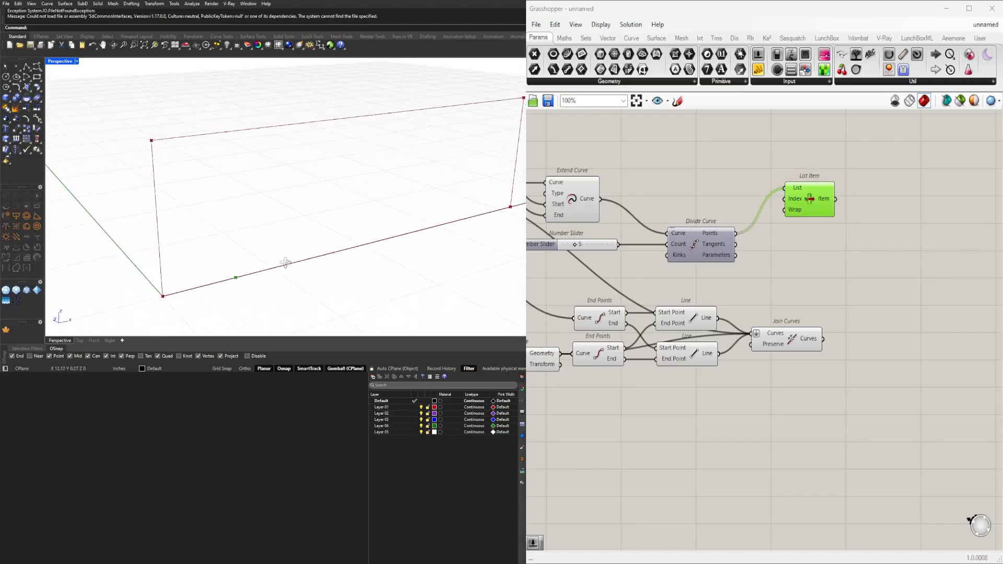
double_click(903, 220)
type("move")
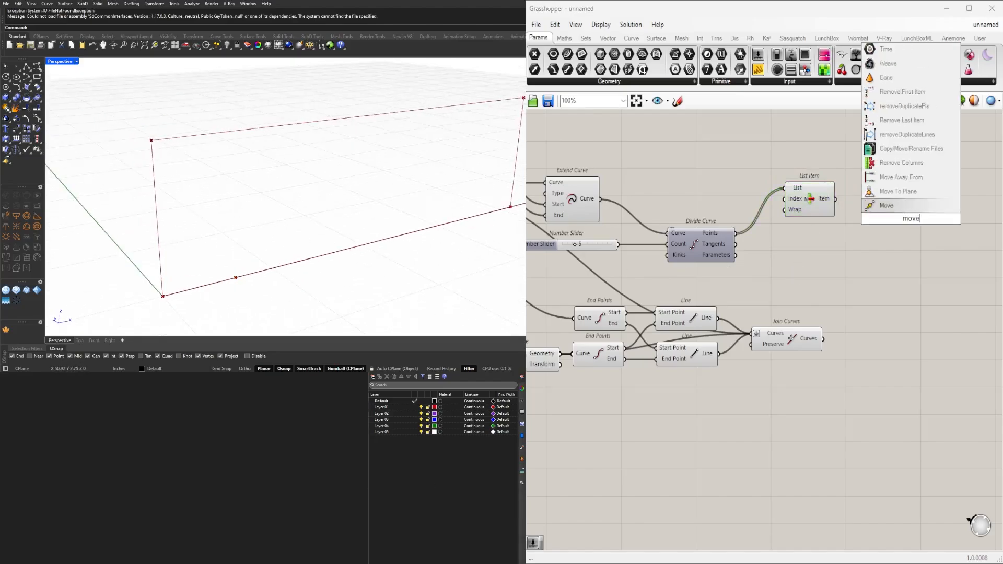
left_click(883, 197)
left_click(909, 209)
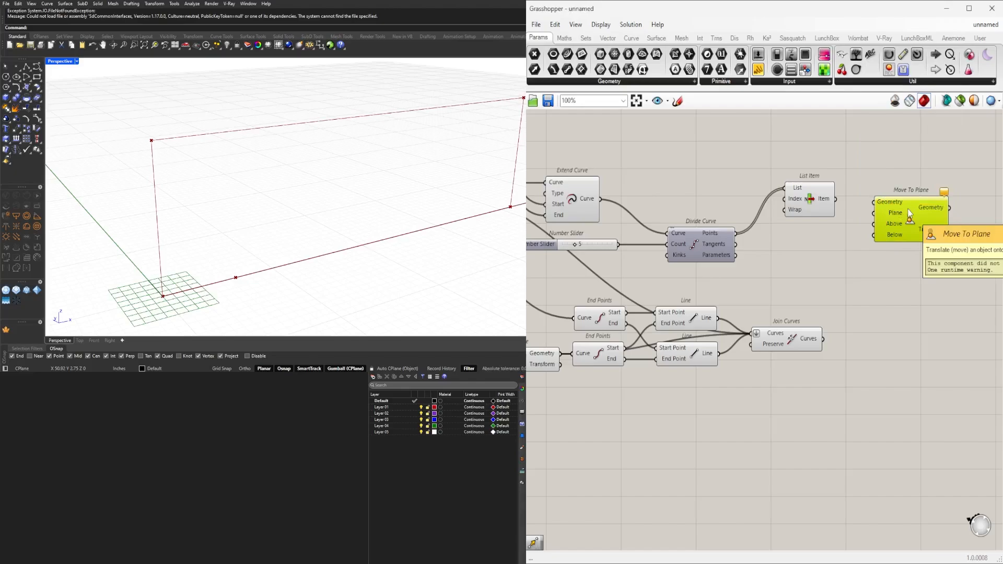
key("Delete")
Add a Move component beyond List Item and connect List Item's output to its Geometry input.
double_click(908, 210)
type("mo")
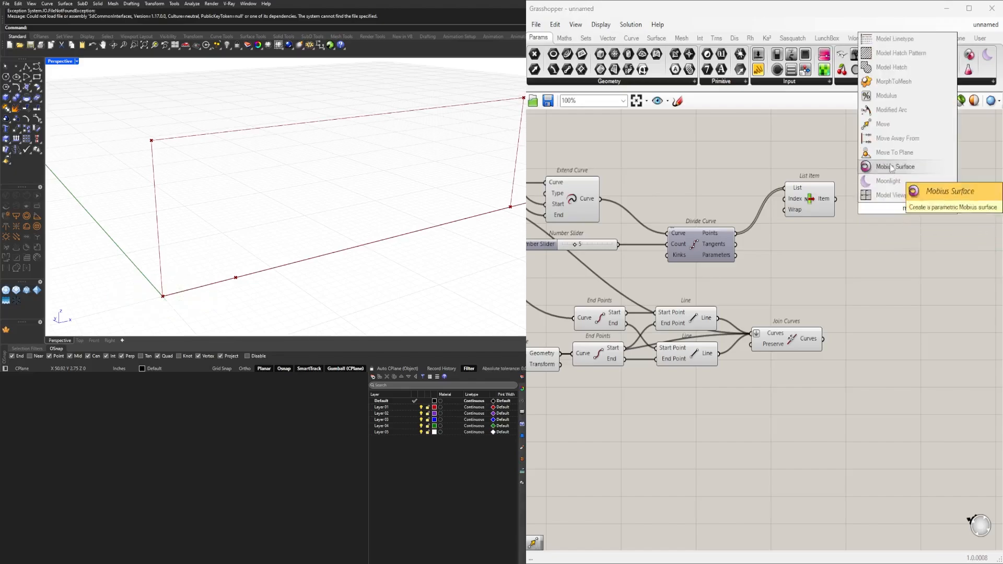
left_click(884, 130)
right_click_drag(881, 162, 852, 231)
left_click_drag(861, 281, 878, 278)
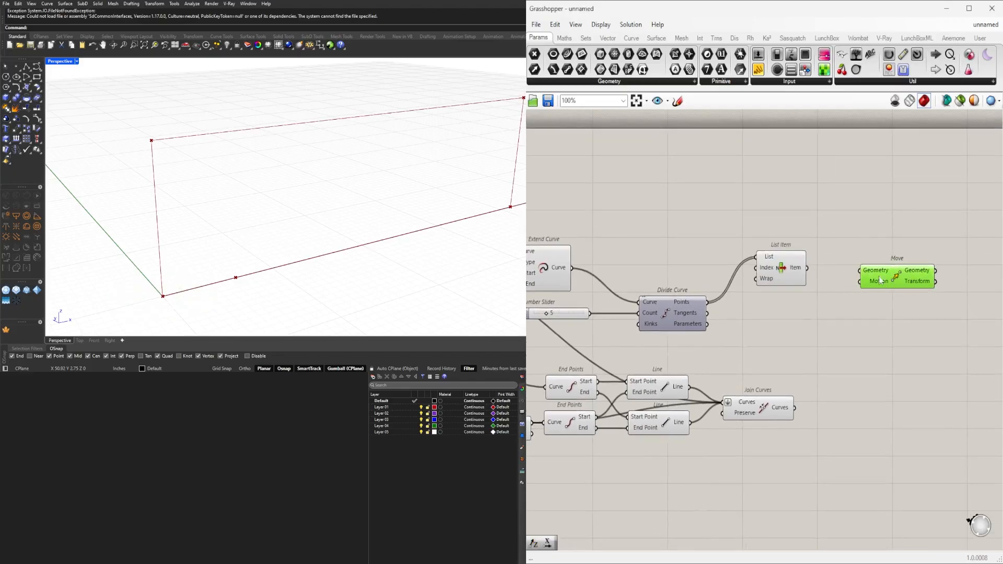
left_click(787, 265)
left_click_drag(810, 270, 943, 254)
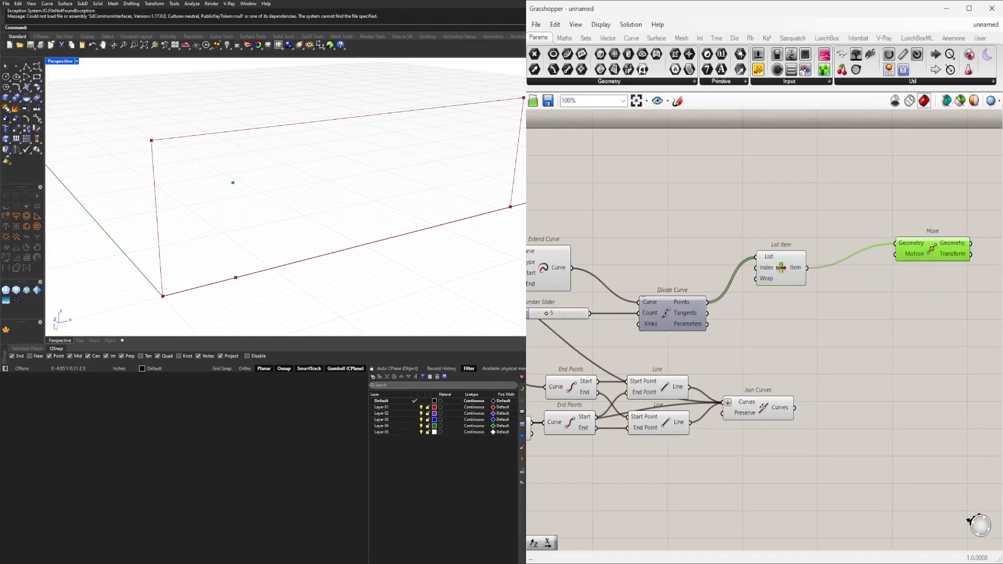
Add a Unit X component above List Item and drive its Factor with a number slider of 3.5.
left_click(779, 230)
double_click(779, 230)
type("x")
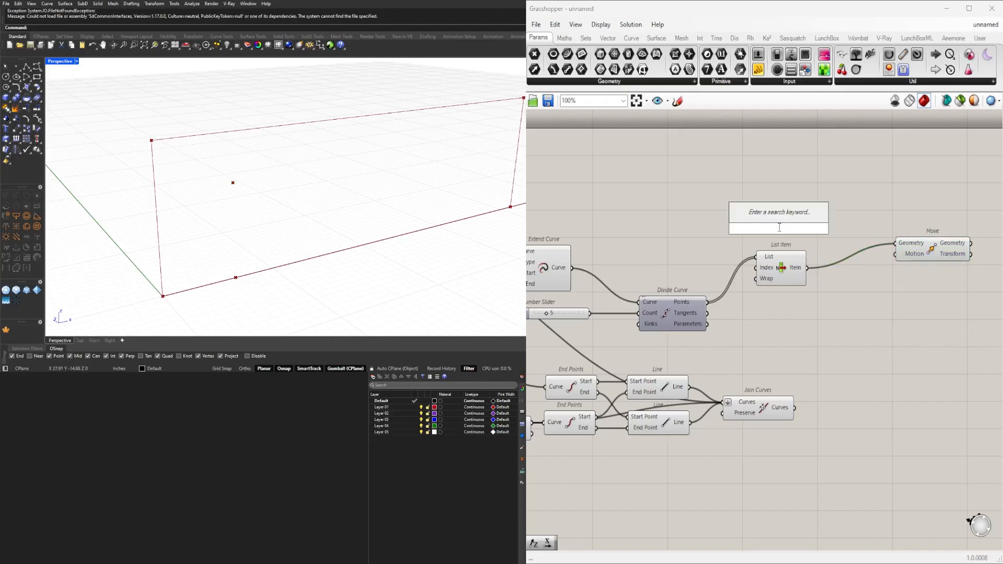
left_click(781, 215)
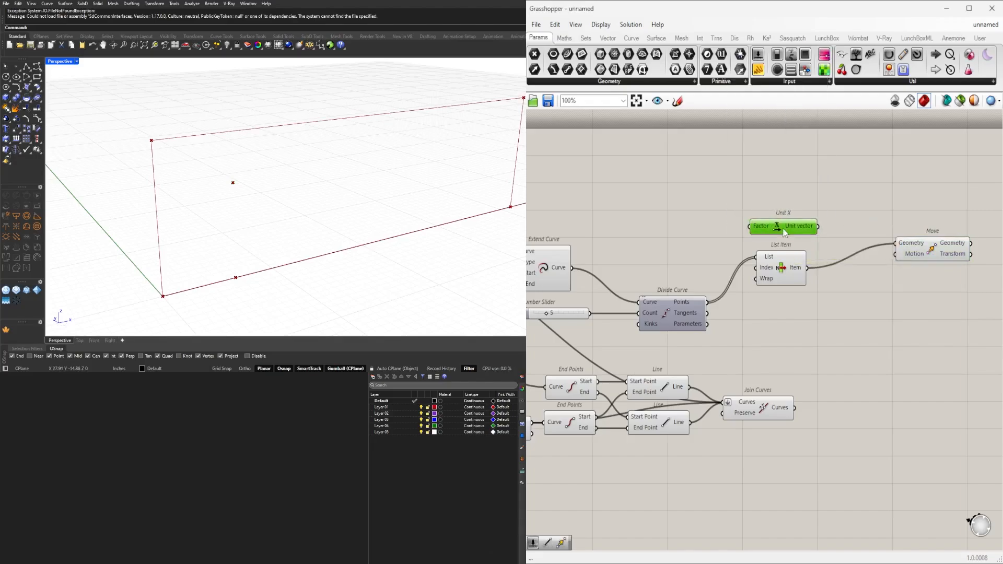
double_click(683, 231)
type("3.5")
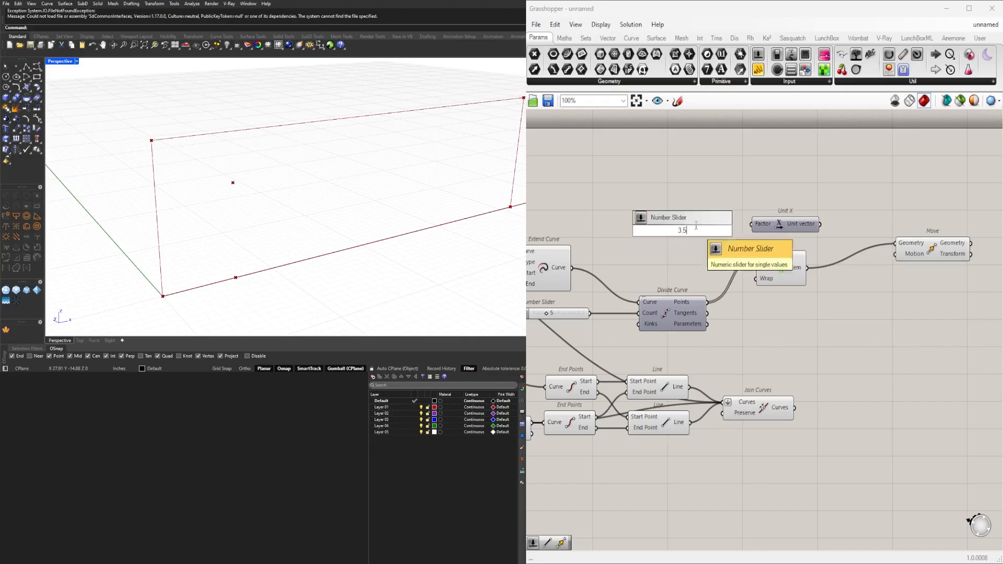
key("Return")
scroll(705, 230, "up", 1)
left_click_drag(726, 235, 760, 224)
right_click_drag(866, 238, 783, 249)
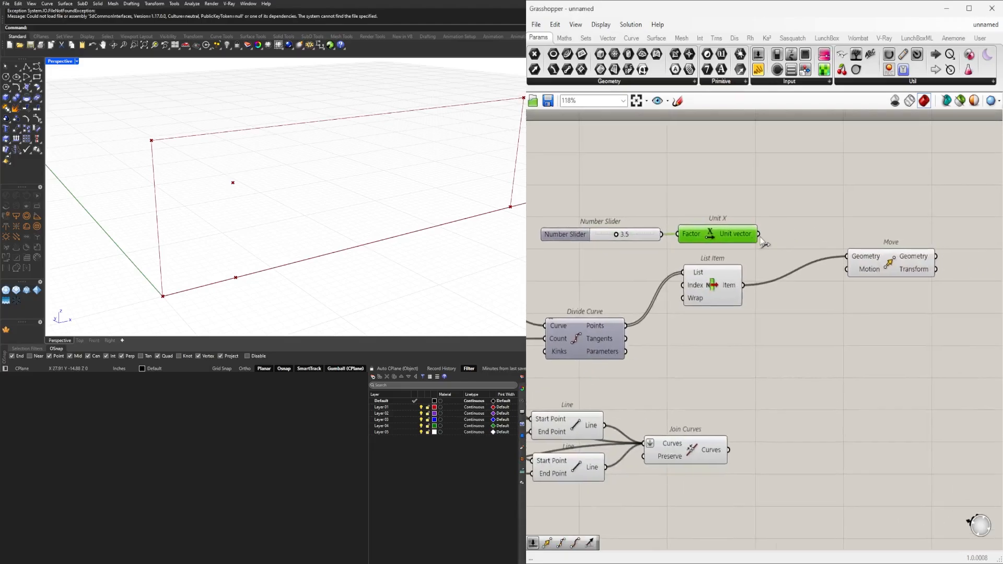
Connect Unit X to Move's Motion input and duplicate the connected Move component directly below.
left_click_drag(758, 234, 894, 226)
left_click(891, 267)
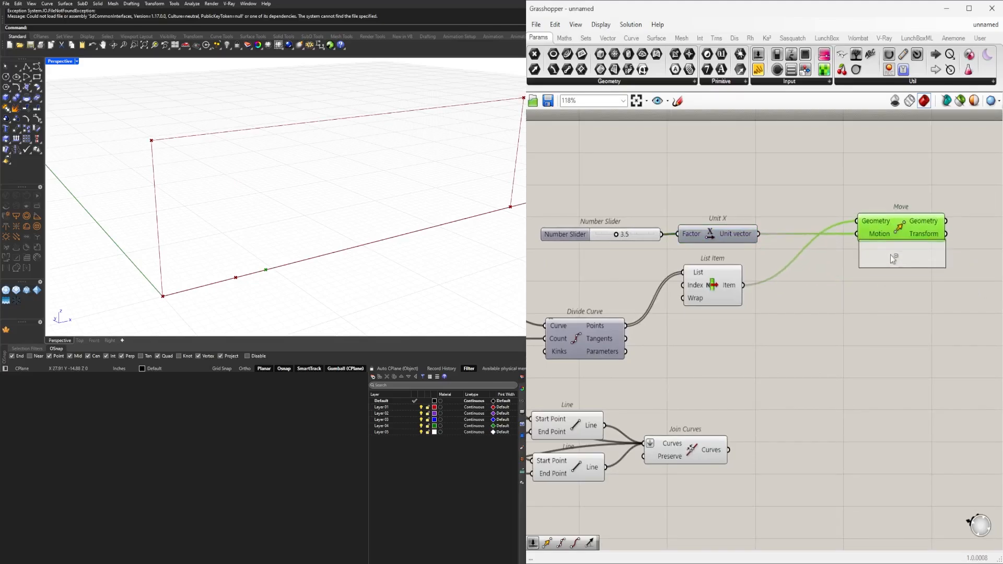
left_click_drag(891, 261, 890, 261, "alt")
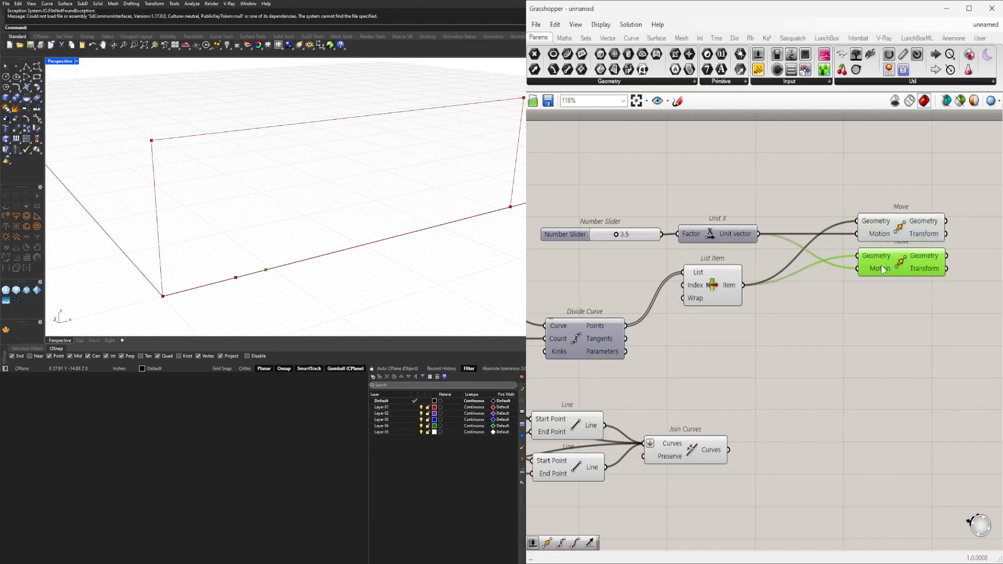
left_click(763, 215)
Shift the slider and Unit X back, add a Negative component, and route Unit X through it into the second Move's Motion.
left_click_drag(754, 183, 616, 253)
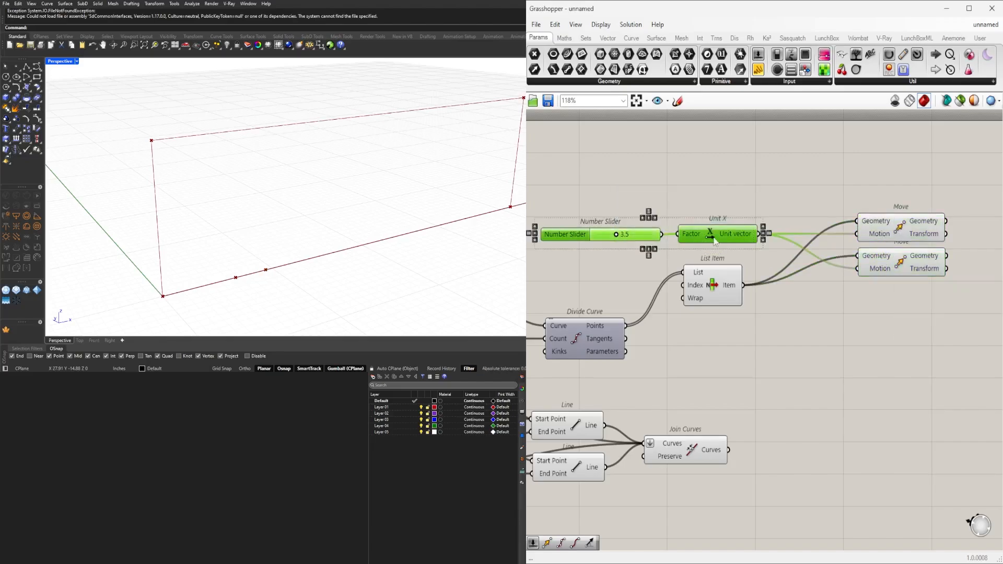
left_click_drag(722, 230, 608, 202)
double_click(758, 192)
type("neg")
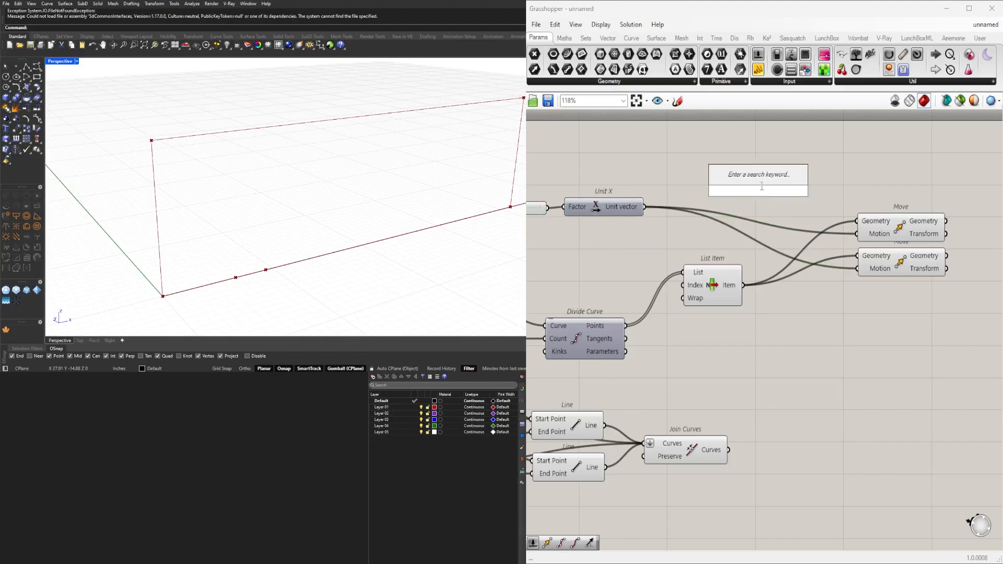
left_click(754, 177)
left_click_drag(755, 191, 712, 239)
left_click_drag(646, 208, 857, 268)
Arrange the two Move components higher, one above the other, with a clear gap between them.
left_click(901, 227)
left_click(904, 246)
left_click_drag(914, 228, 917, 201)
left_click_drag(905, 271, 906, 249)
left_click(897, 280)
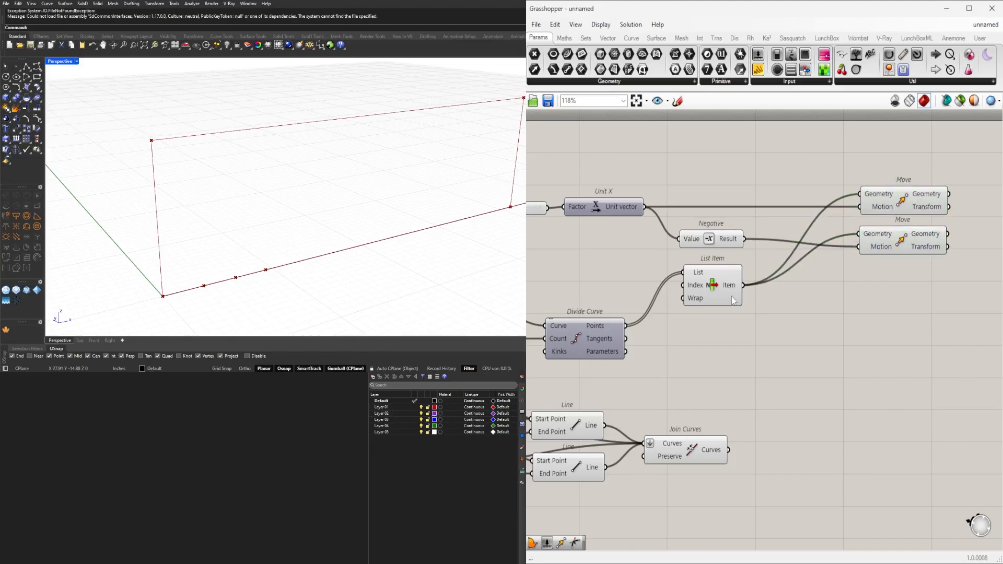
Set the number slider feeding Unit X to 4.4 and place it farther from Unit X, above Extend Curve.
scroll(606, 215, "up", 6)
mouse_move(606, 216)
left_mouse_down()
mouse_move(646, 217)
mouse_move(624, 215)
left_mouse_up()
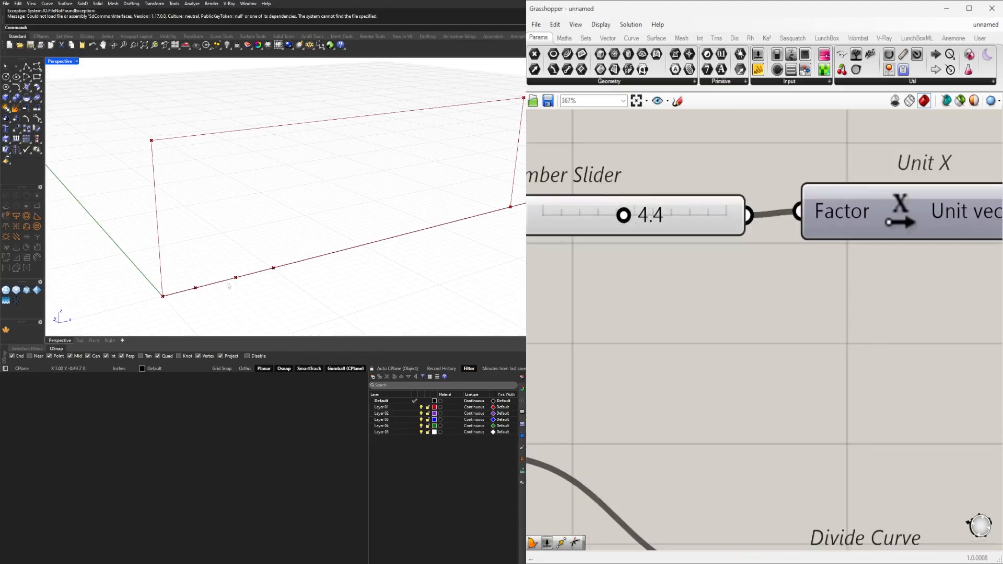
scroll(604, 332, "down", 3)
right_click_drag(604, 332, 798, 331)
left_click_drag(749, 267, 645, 265)
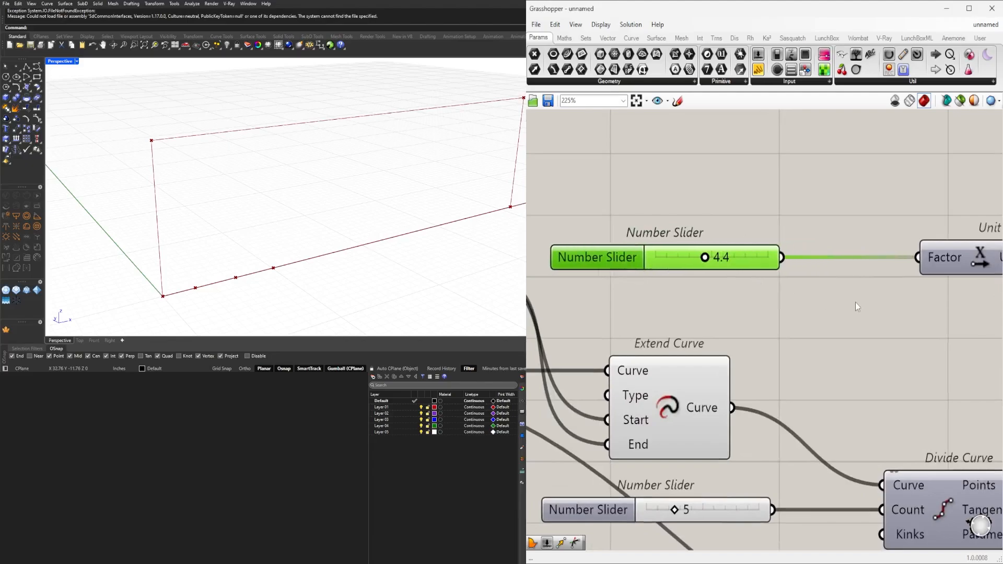
Insert a Division component with divisor 2 between the 4.4 number slider and Unit X's Factor input.
double_click(855, 302)
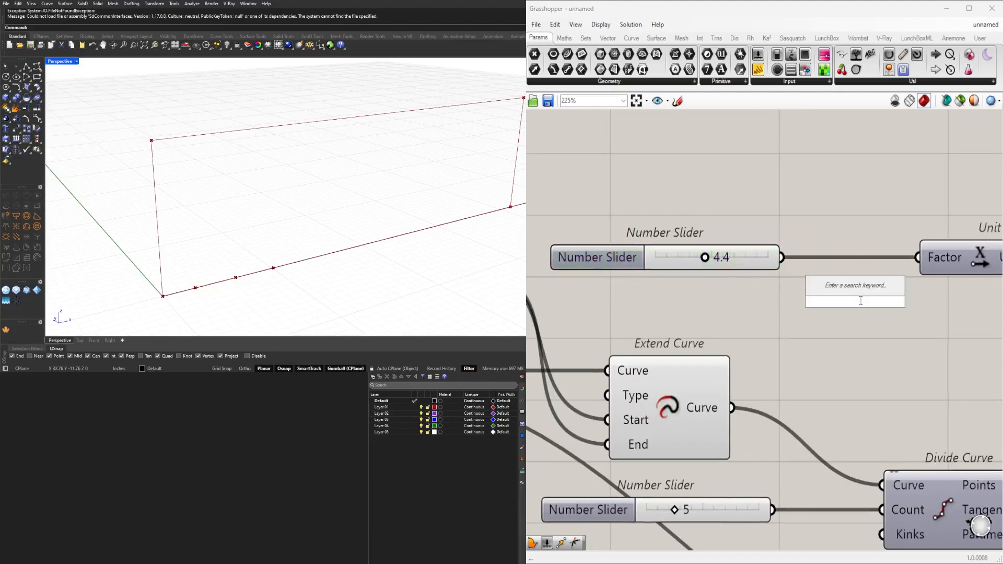
type("/2")
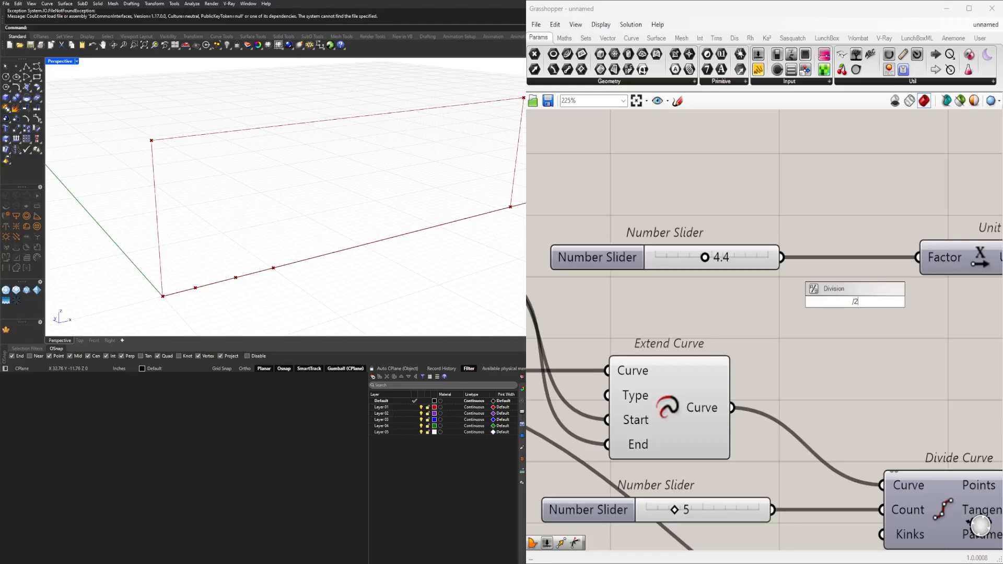
key("Return")
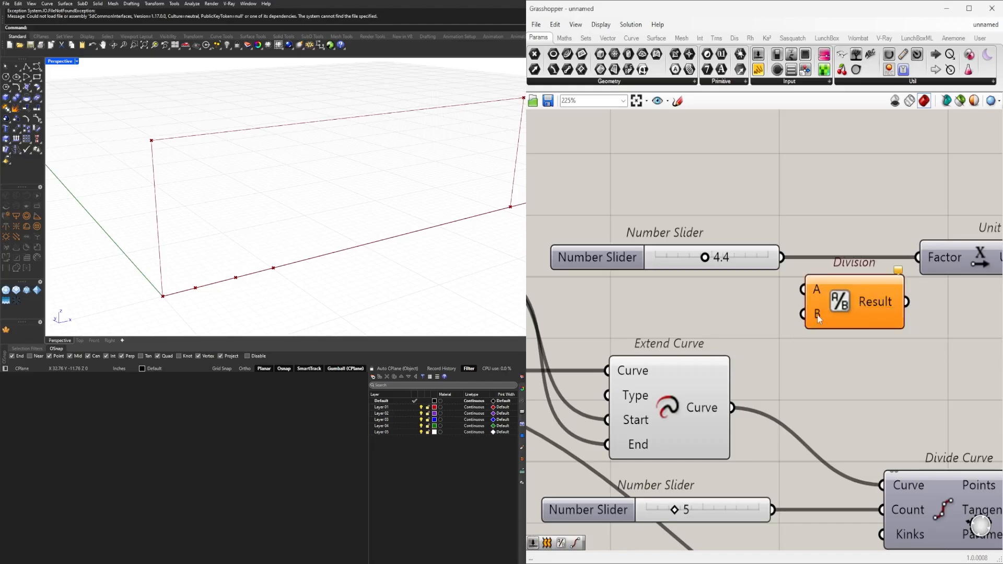
left_click_drag(821, 314, 812, 332)
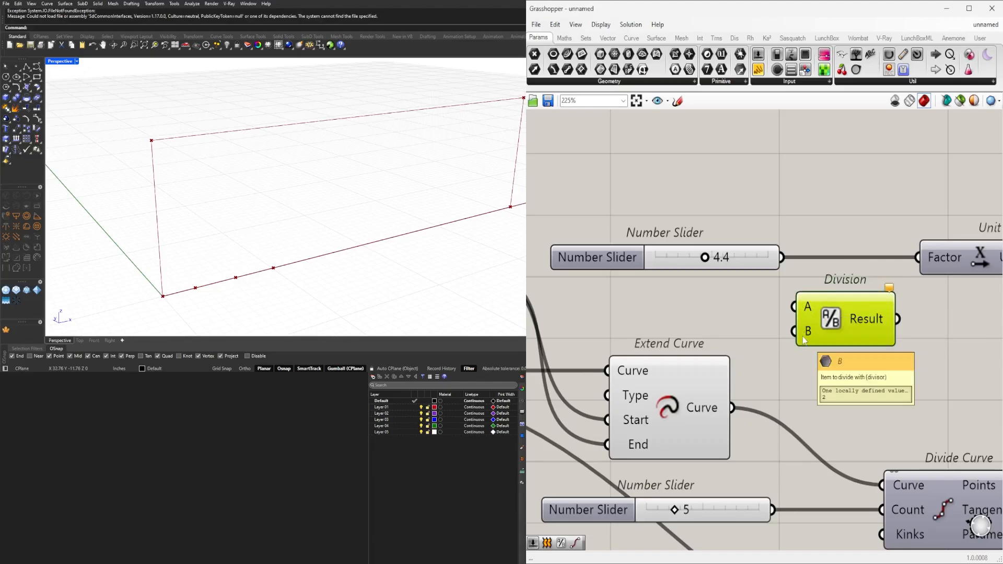
left_click_drag(781, 257, 795, 306)
left_click_drag(897, 319, 918, 258)
left_click_drag(863, 318, 869, 268)
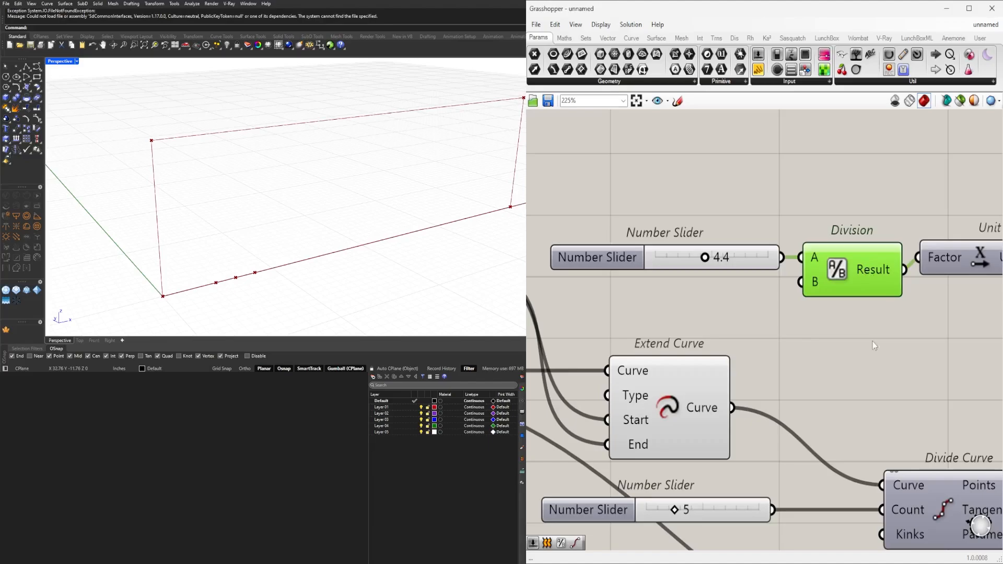
Set the number slider feeding Division to 5.0.
left_click_drag(867, 321, 678, 246)
left_click_drag(763, 264, 741, 261)
scroll(586, 265, "up", 4)
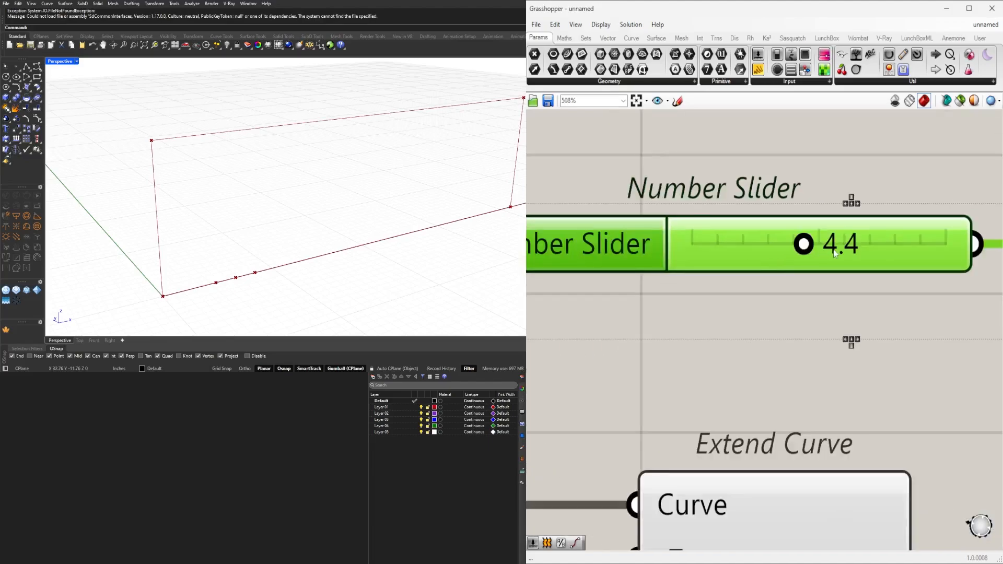
left_click_drag(804, 244, 819, 247)
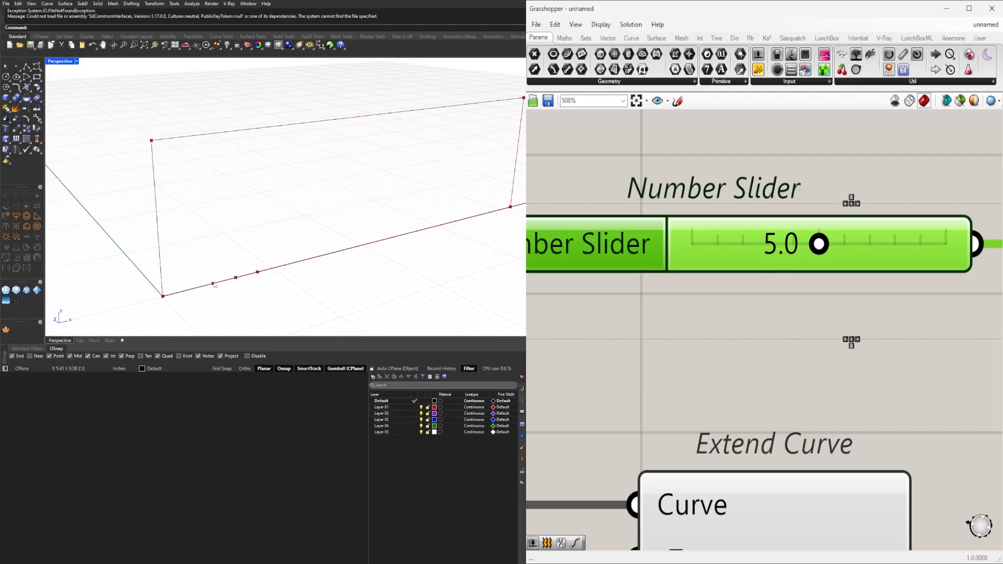
scroll(634, 306, "down", 8)
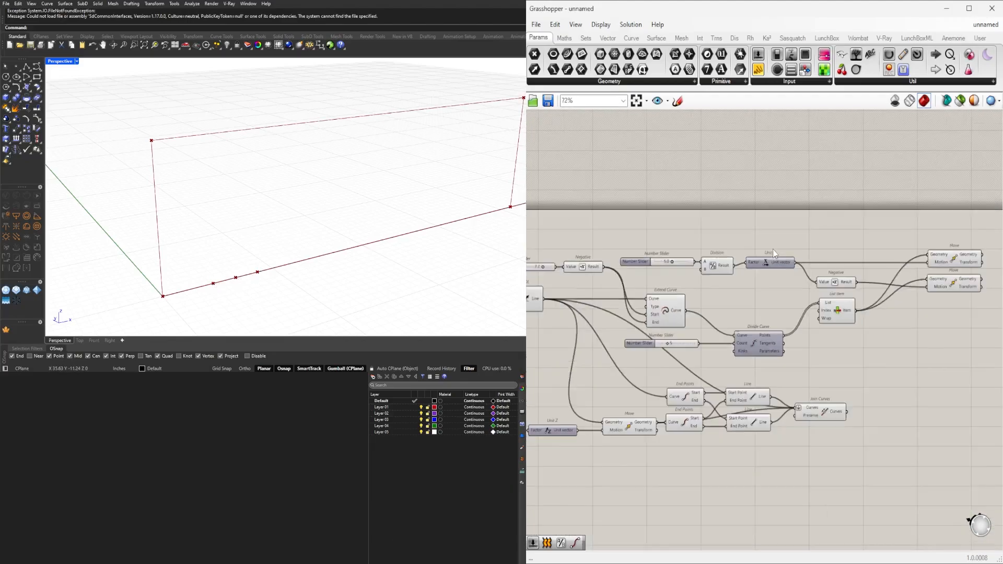
Undo the shift that included Extend Curve, and align only the 5.0 slider and Division with Unit X.
scroll(772, 249, "up", 3)
left_click_drag(723, 318, 656, 257)
scroll(694, 270, "up", 2)
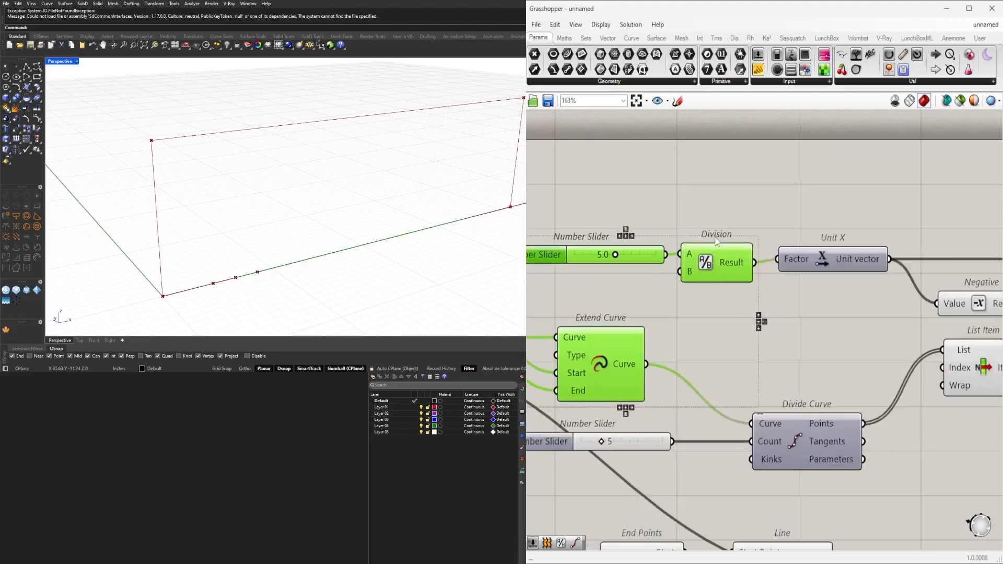
left_click(738, 199)
key("ctrl+z")
left_click_drag(739, 196, 626, 277)
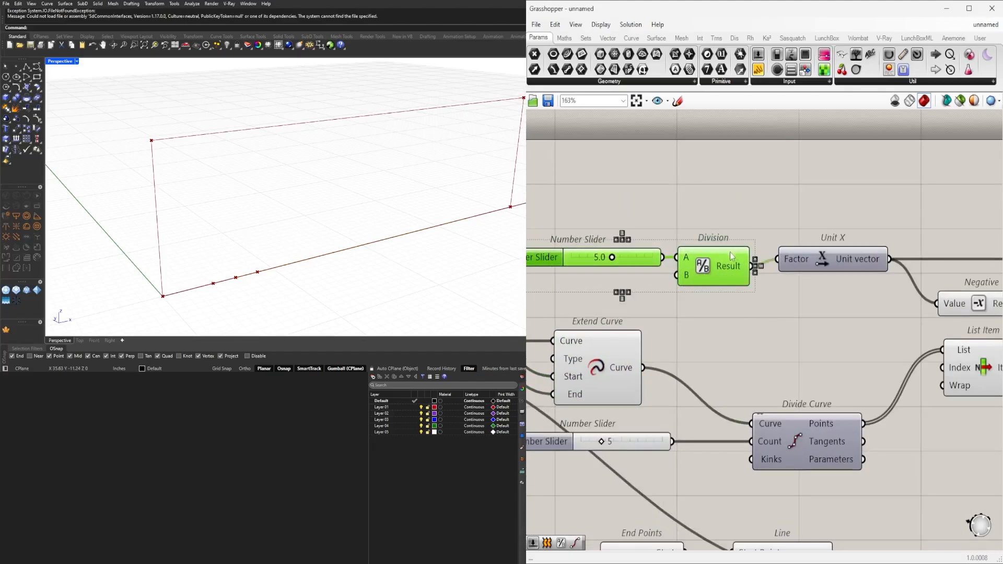
left_click_drag(708, 266, 722, 259)
left_click(788, 224)
Add a Move component beyond the existing Move pair and place it with room before it.
scroll(788, 224, "down", 5)
left_click_drag(884, 346, 840, 295)
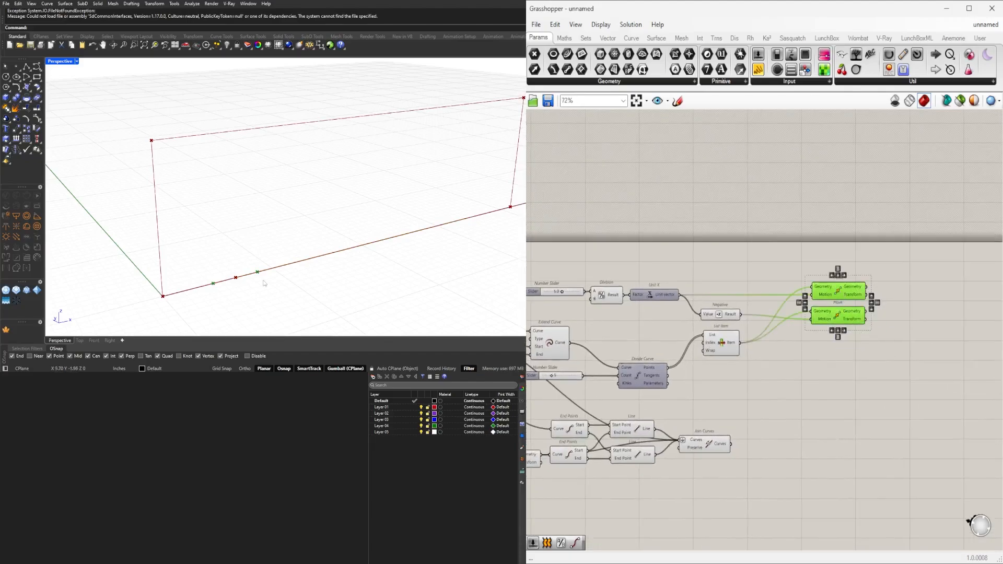
double_click(867, 413)
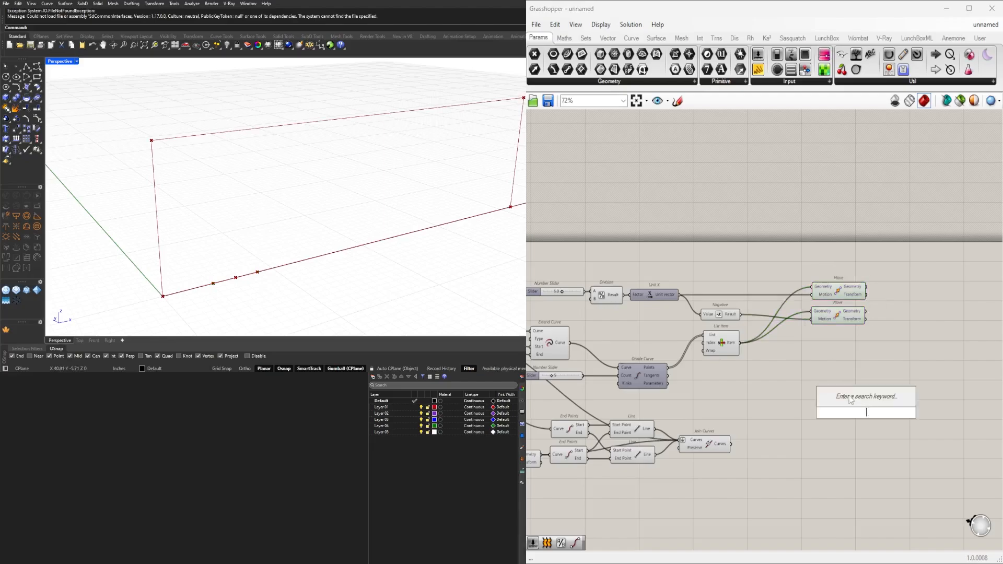
left_click(660, 298)
double_click(895, 368)
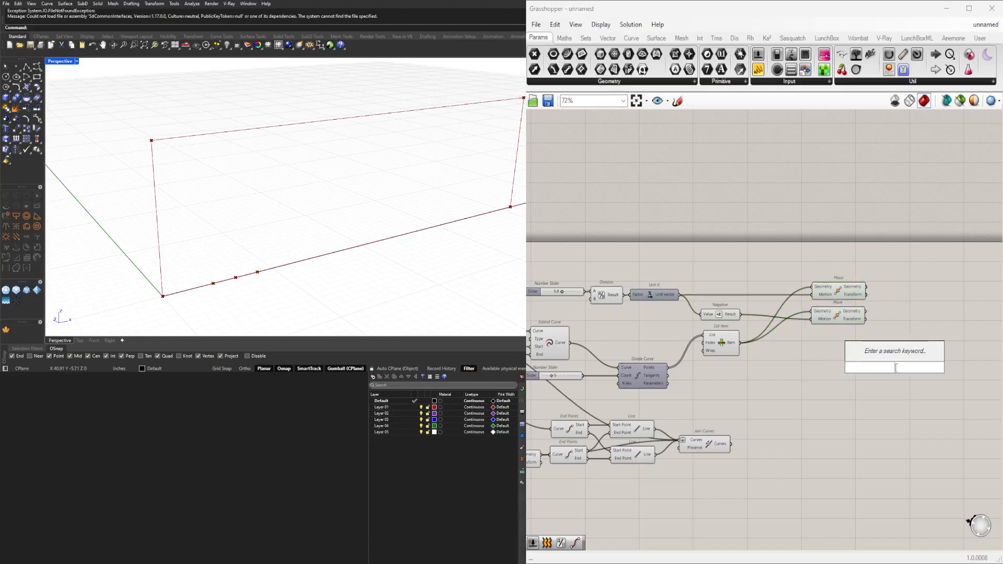
type("move")
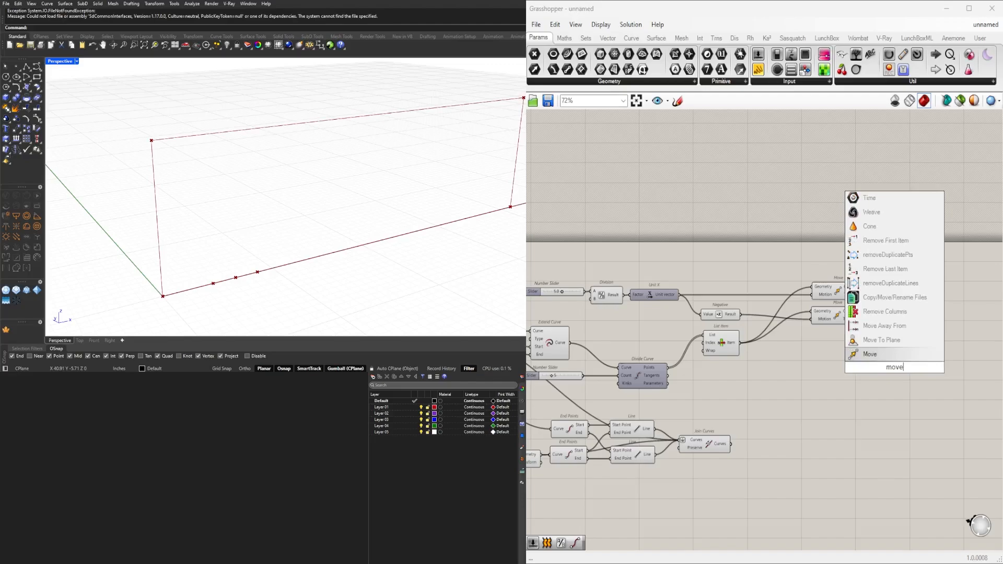
left_click(889, 353)
left_click_drag(888, 351, 944, 353)
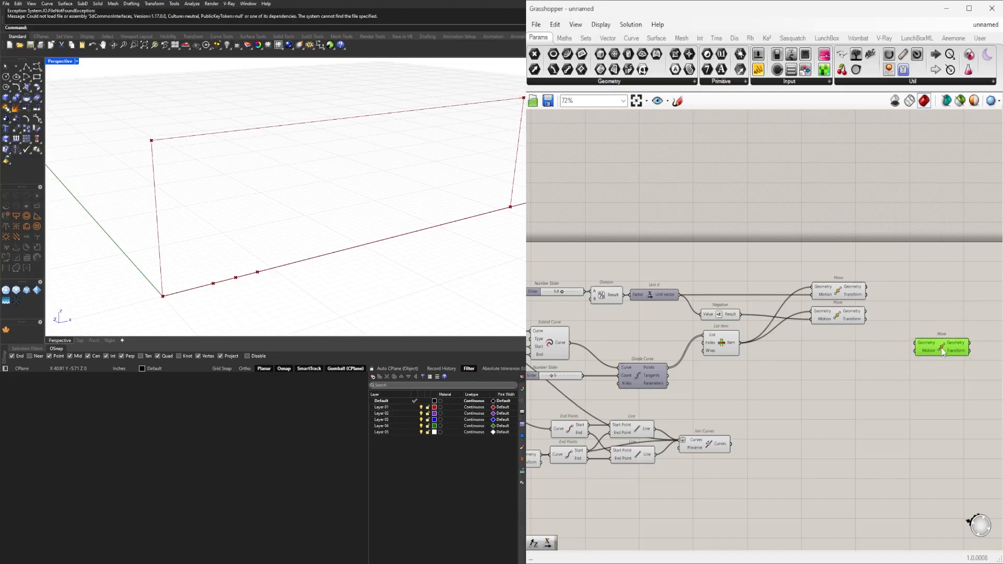
Add a Unit Z component below the existing pair of Move components.
double_click(864, 352)
type("unit z")
key("Return")
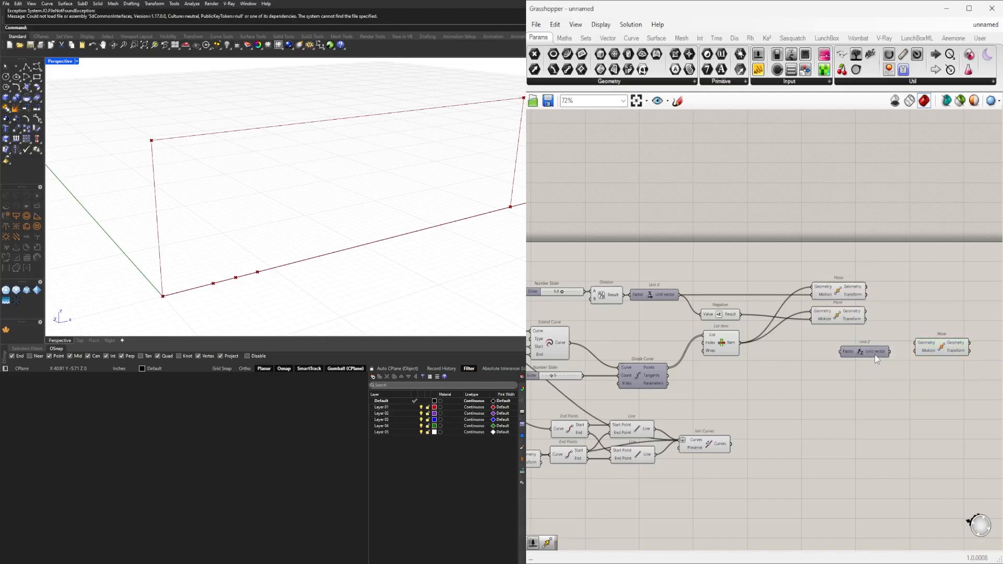
scroll(893, 314, "up", 2)
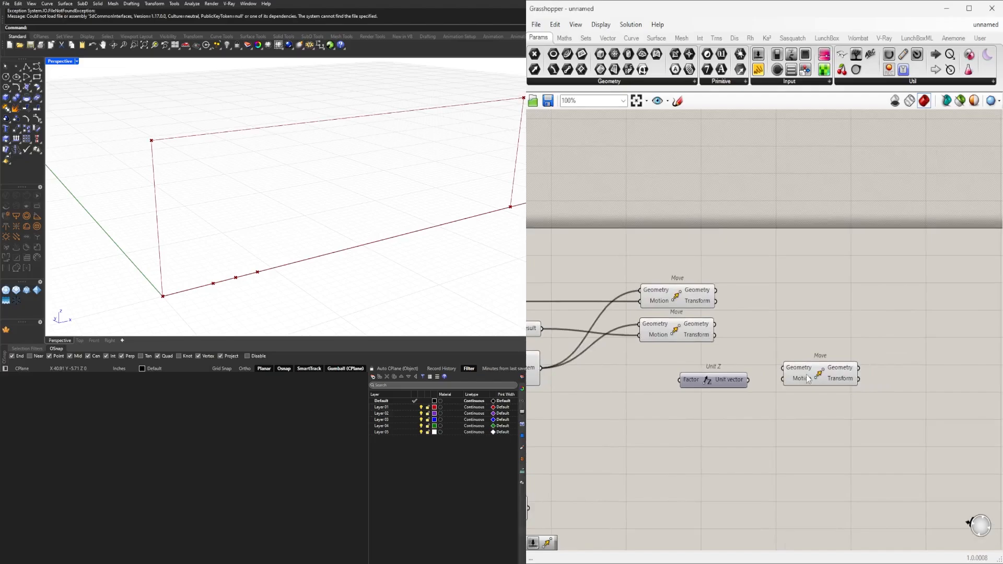
Delete the unconnected Move component and duplicate the existing pair of Move components alongside the originals.
left_click(811, 380)
right_click_drag(759, 343, 798, 325)
key("Delete")
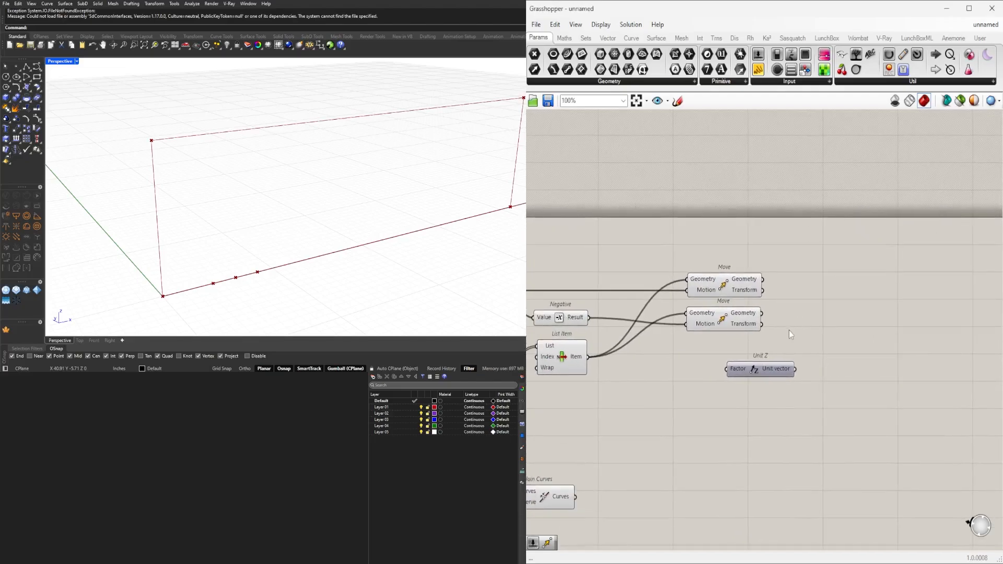
left_click_drag(789, 330, 829, 294)
left_click(780, 278)
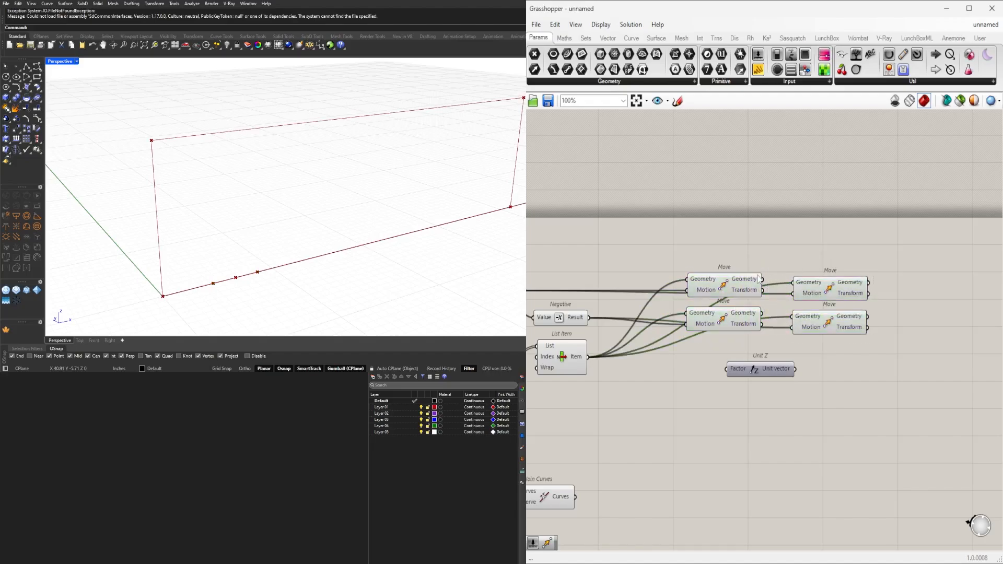
Feed each original Move's Geometry into its copy and Unit Z into both copies' Motion, spacing the copies farther away.
left_click_drag(767, 282, 792, 283)
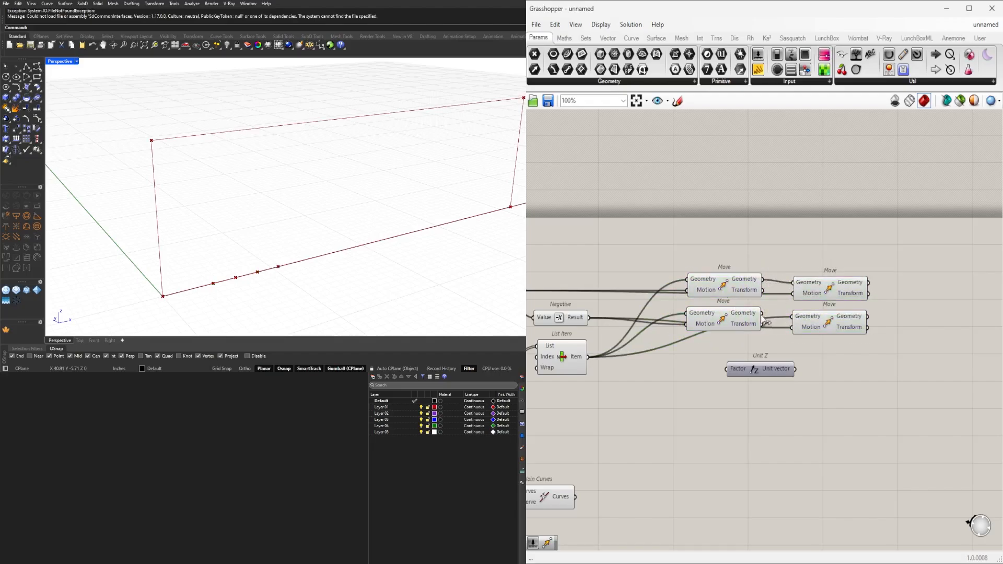
left_click_drag(766, 322, 793, 327)
left_click_drag(778, 374, 792, 296)
left_click_drag(766, 364, 793, 329)
left_click_drag(875, 356, 885, 289)
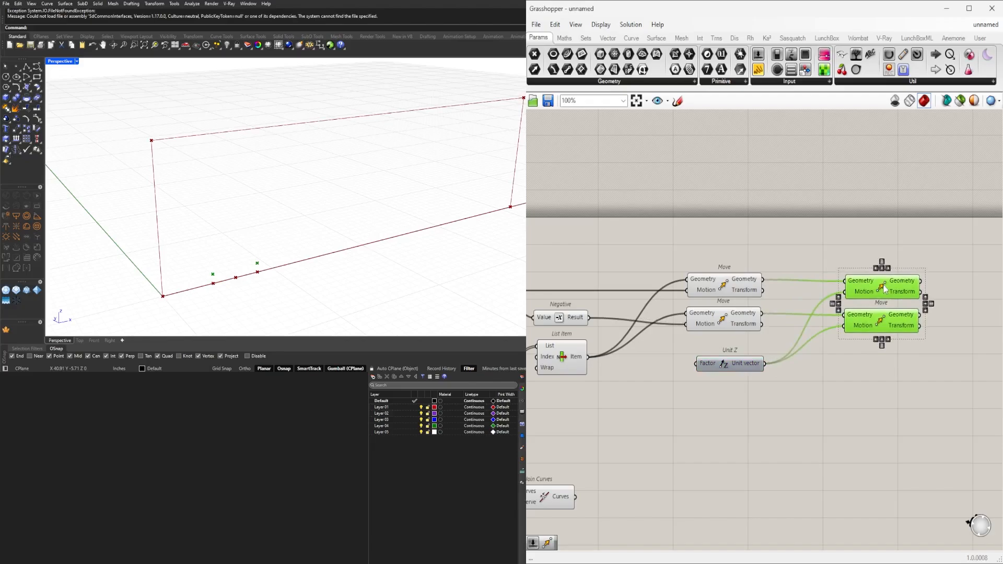
Copy the 5.0 number slider that feeds Division and connect the copy to Unit Z's Factor input.
left_click(753, 381)
right_click_drag(753, 381, 981, 359)
scroll(779, 278, "down", 1)
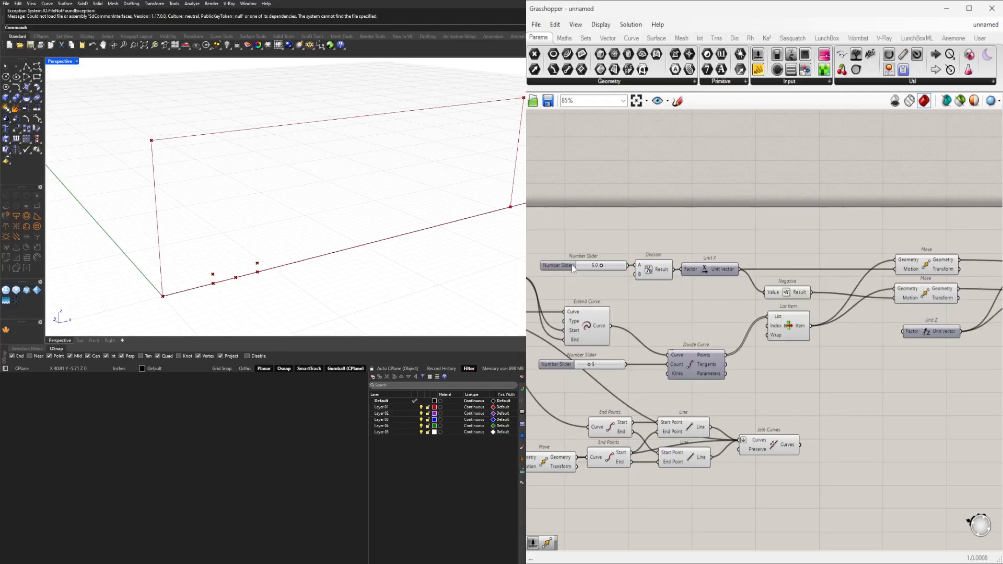
left_click(573, 268)
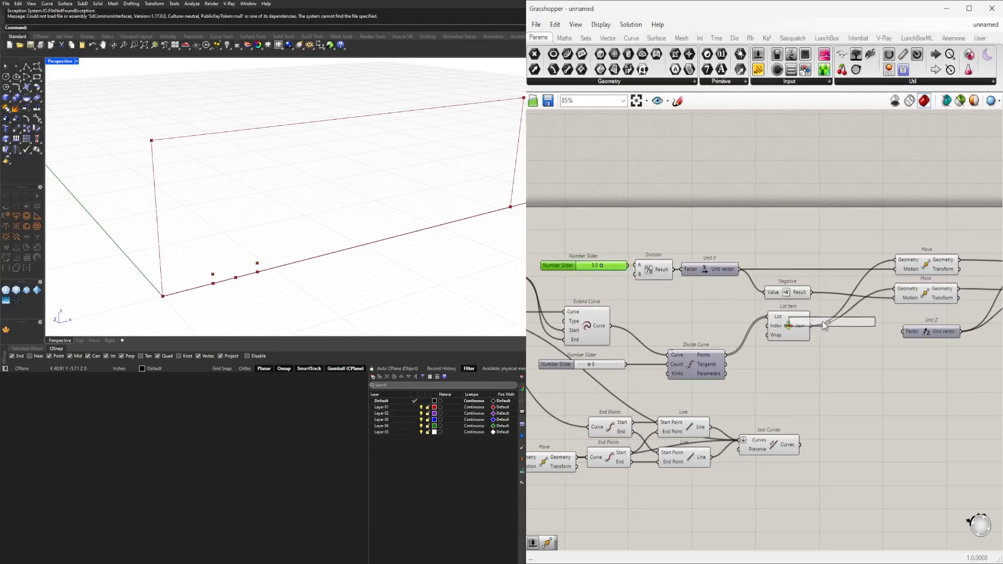
key("ctrl+v")
scroll(878, 340, "up", 4)
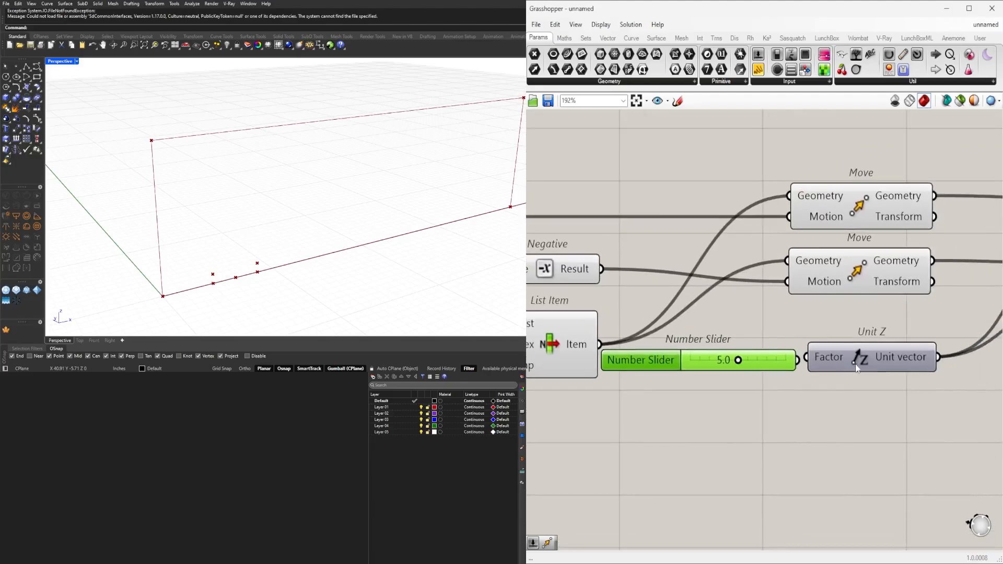
left_click_drag(856, 364, 870, 365)
left_click_drag(777, 364, 781, 361)
left_click_drag(803, 357, 826, 356)
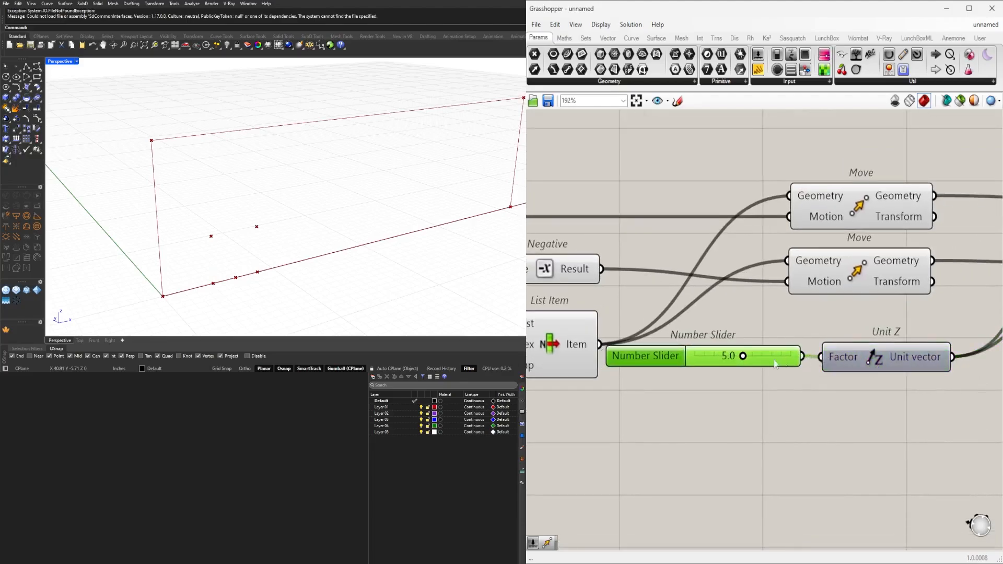
Set the number slider feeding Unit Z to 7.
scroll(775, 364, "up", 3)
left_click_drag(744, 361, 766, 361)
double_click(757, 362)
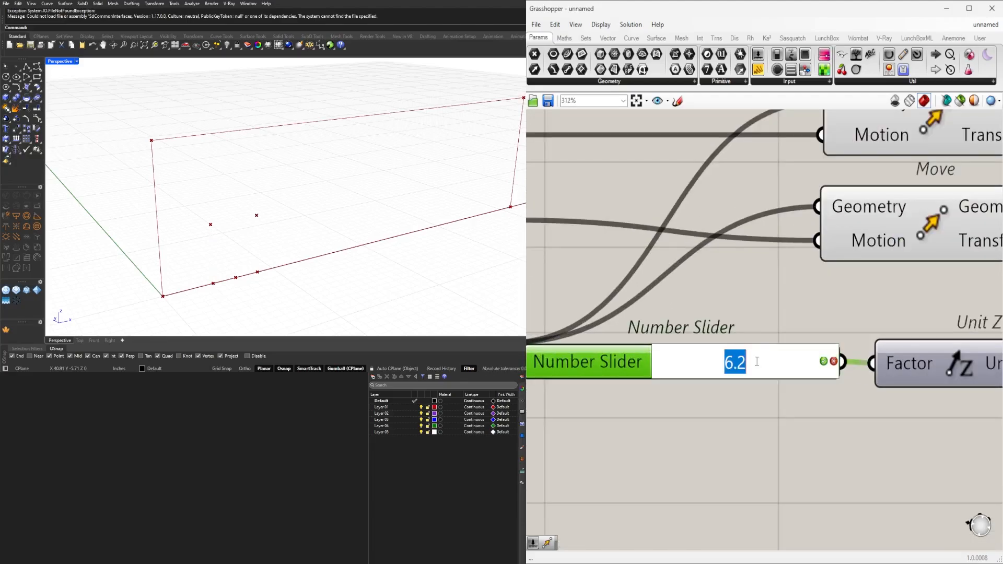
type("7")
key("Return")
scroll(731, 423, "down", 6)
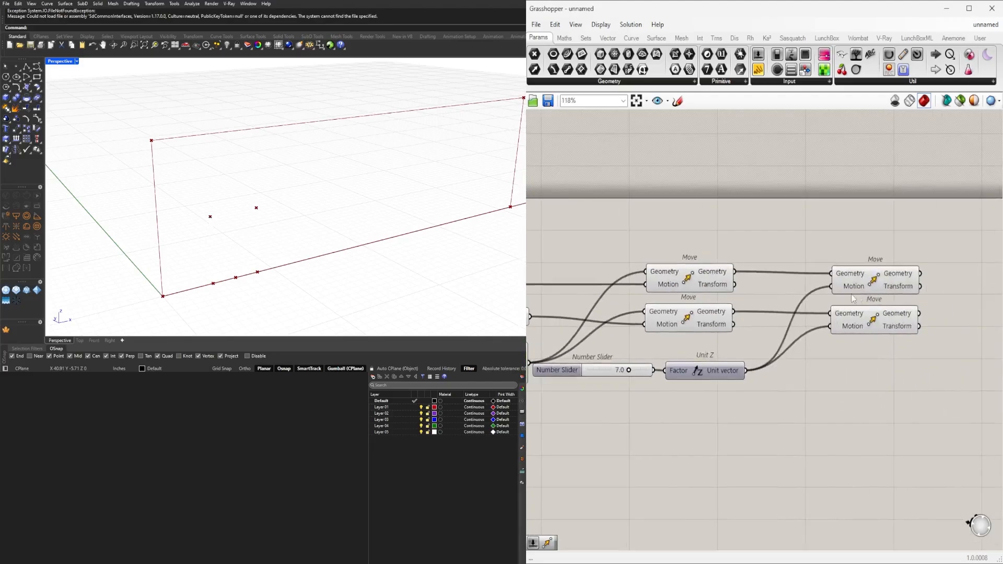
Examine which viewport points each of the four Move components produces.
left_click(870, 284)
left_click(867, 320)
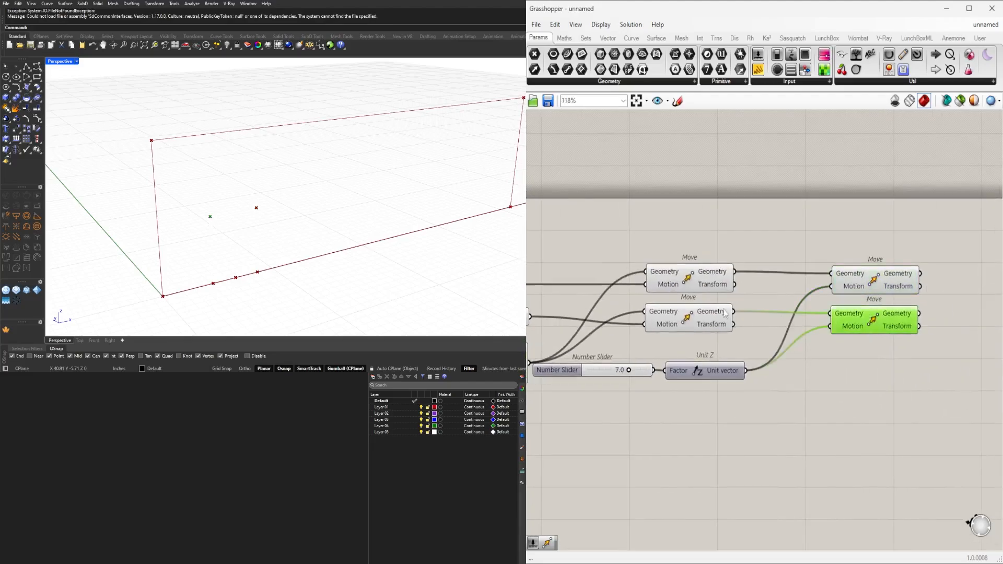
left_click(711, 278)
left_click(704, 320)
left_click(898, 321)
left_click(871, 285)
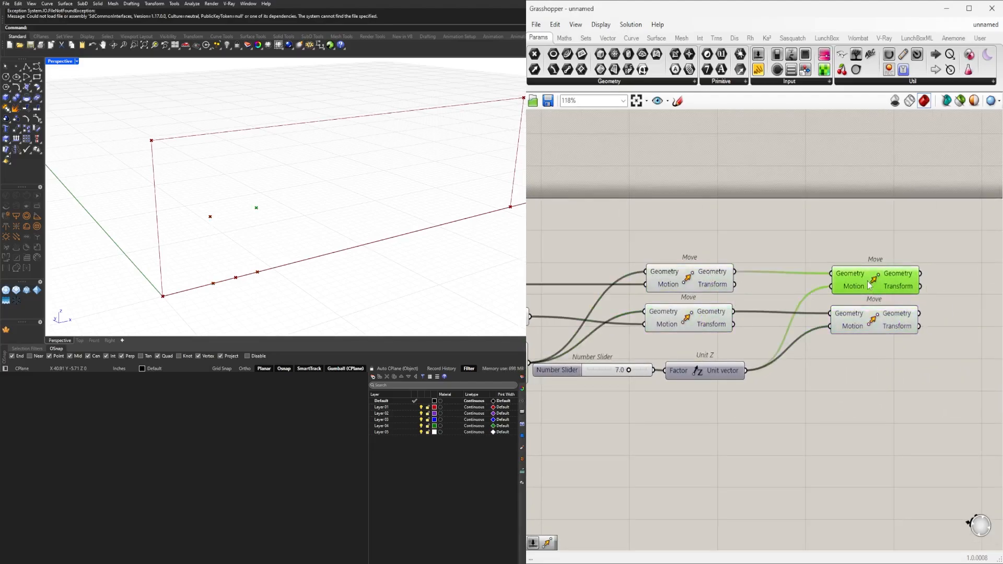
right_click_drag(873, 381, 830, 400)
left_click(830, 401)
scroll(776, 369, "down", 1)
scroll(271, 232, "down", 3)
right_click_drag(256, 233, 227, 224)
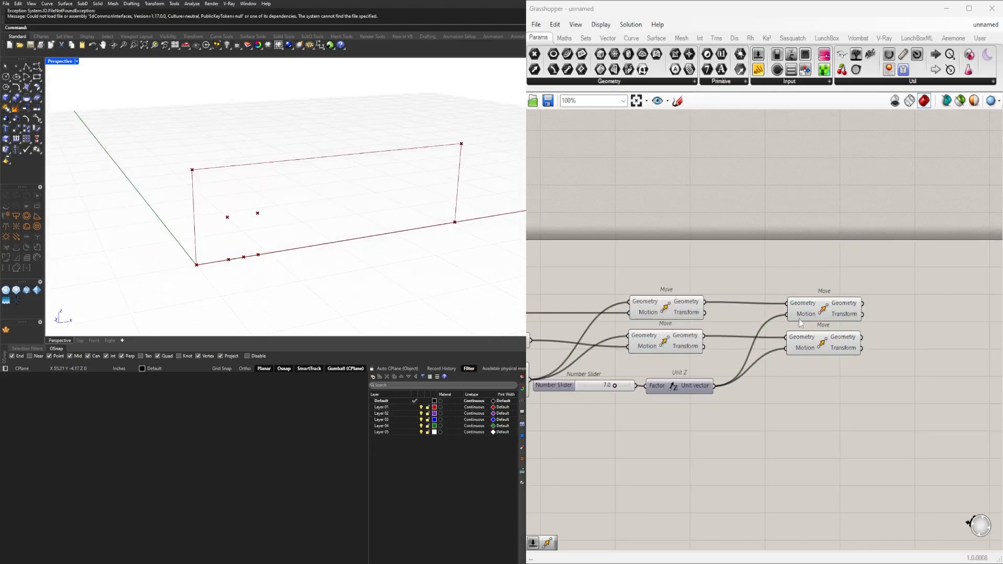
Align the second pair of Move components level with the first pair.
scroll(883, 315, "up", 5)
right_click_drag(883, 314, 788, 347)
scroll(732, 337, "down", 3)
right_click_drag(669, 342, 738, 340)
left_click_drag(723, 342, 724, 329)
left_click_drag(718, 370, 718, 367)
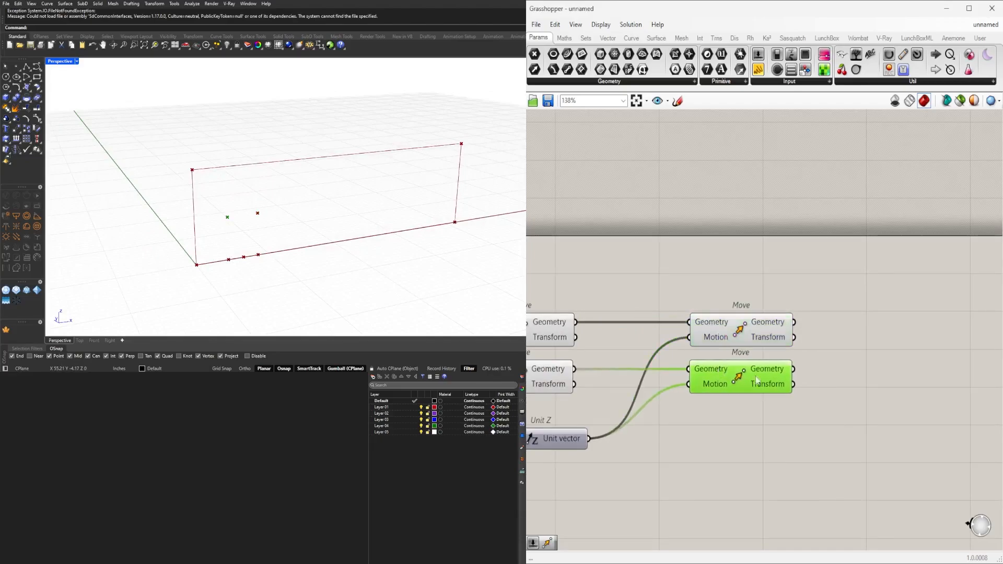
Add an Arc SED component beyond the second Move pair and connect the upper Move's Geometry to its Start input.
double_click(839, 370)
type("ar")
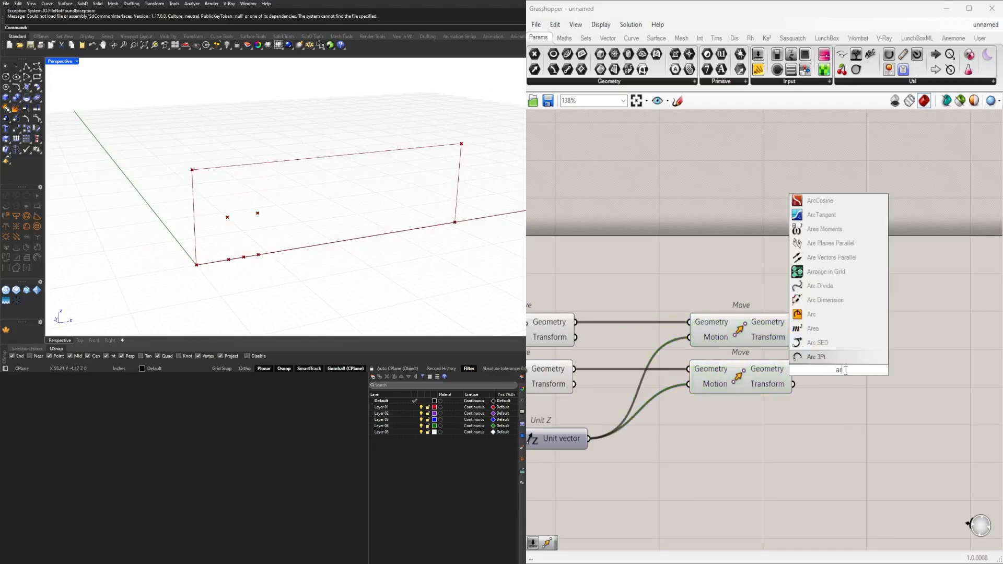
left_click(830, 349)
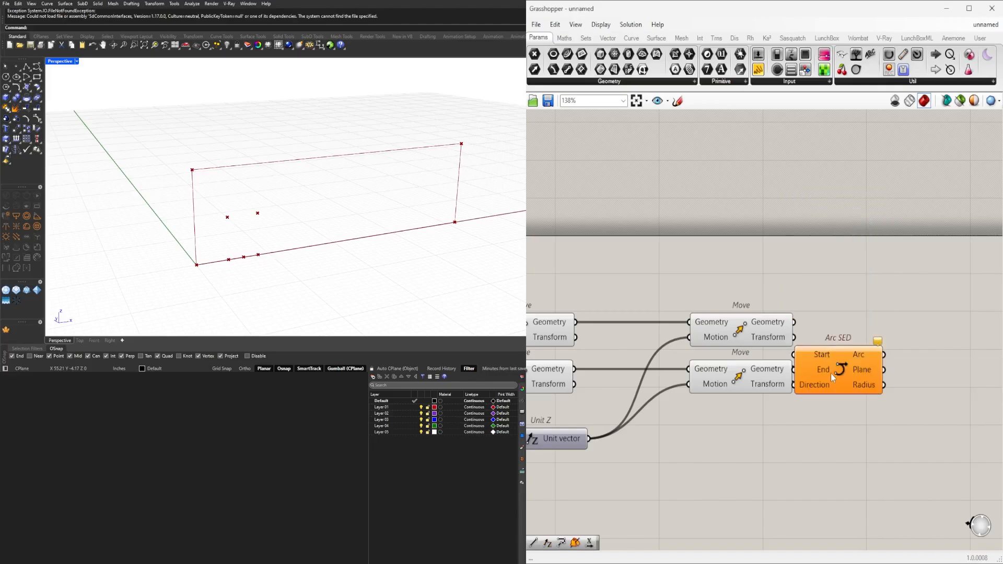
left_click_drag(831, 373, 934, 359)
left_click(846, 345)
left_click(742, 326)
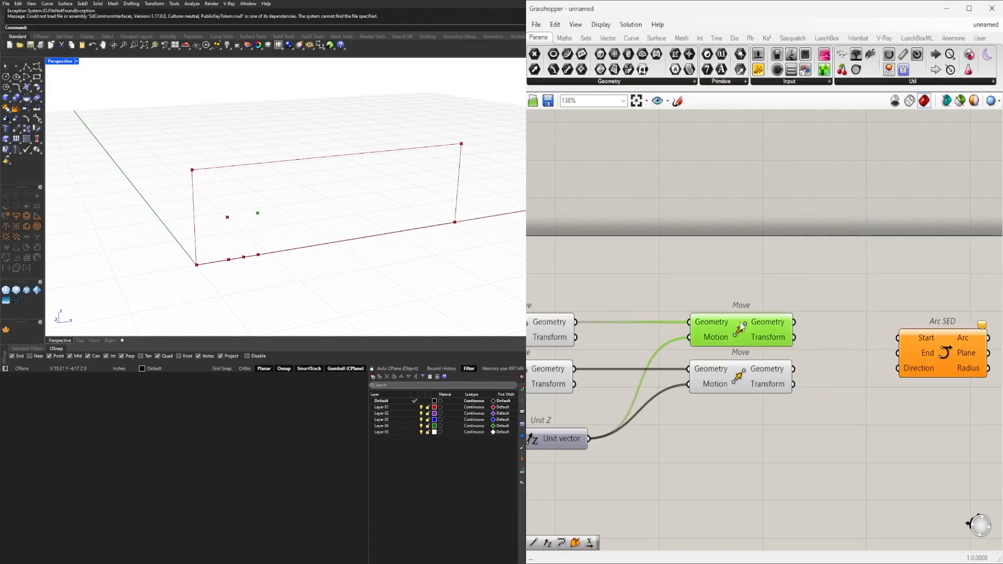
left_click_drag(794, 322, 898, 338)
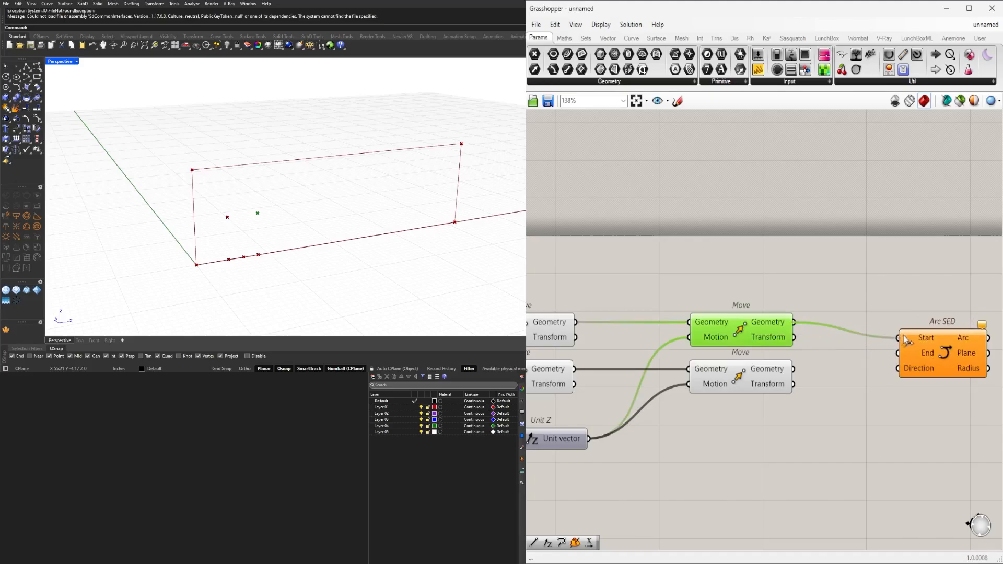
Connect the lower Move's Geometry to Arc SED's End input and a new Unit Z component's vector to its Direction input.
left_click_drag(794, 369, 897, 341)
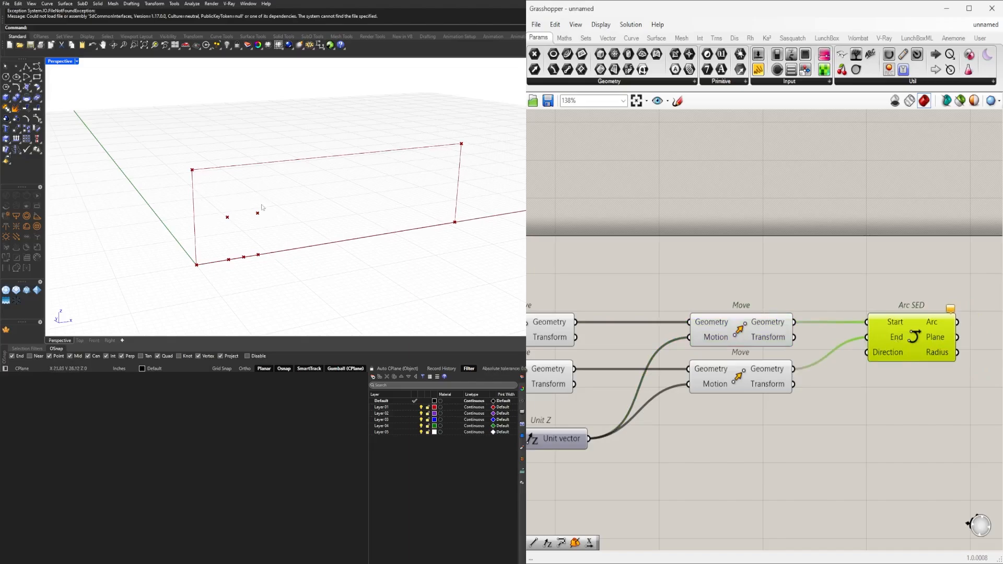
left_click(777, 284)
double_click(748, 283)
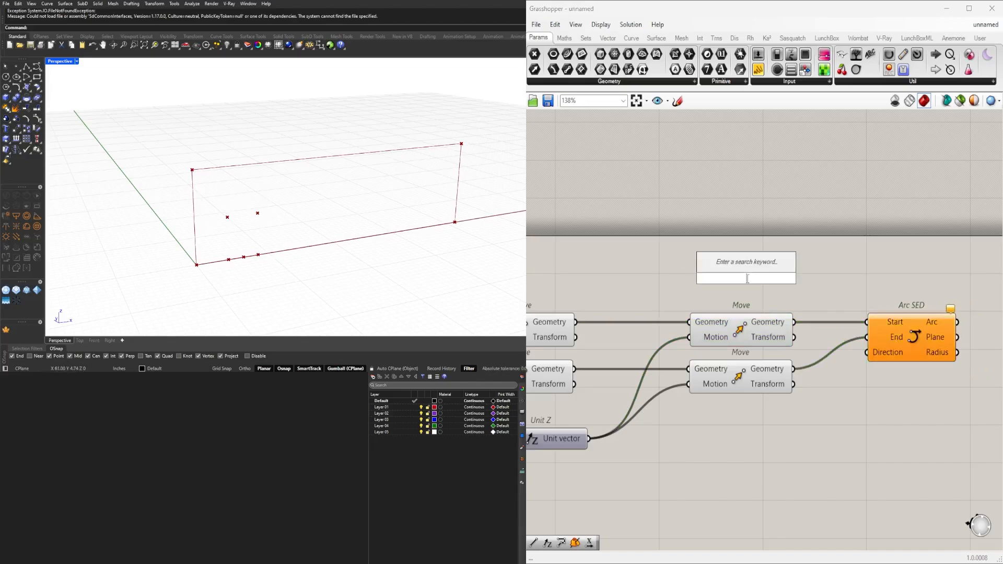
type("z")
left_click(747, 268)
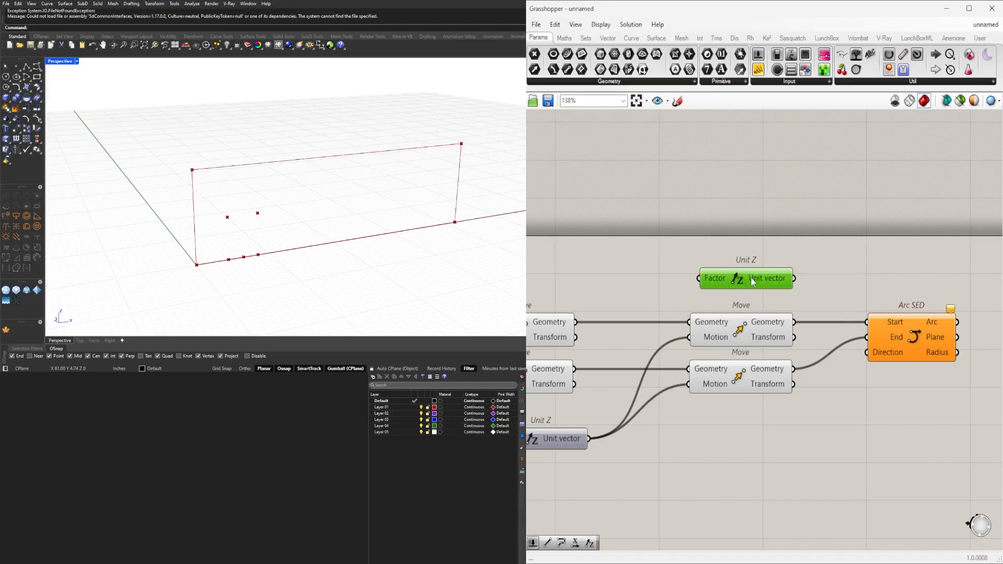
left_click_drag(751, 277, 867, 352)
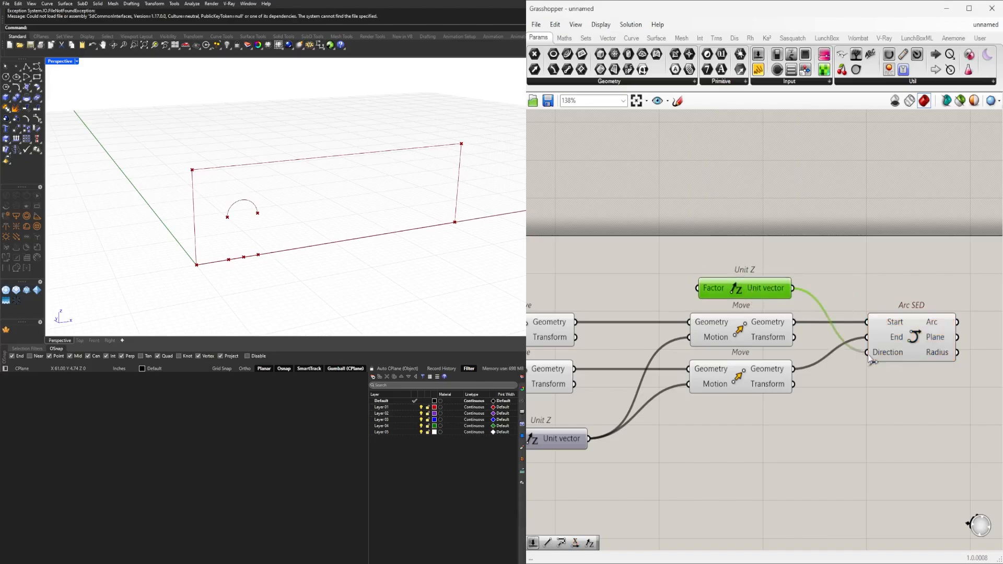
left_click(926, 339)
left_click(916, 392)
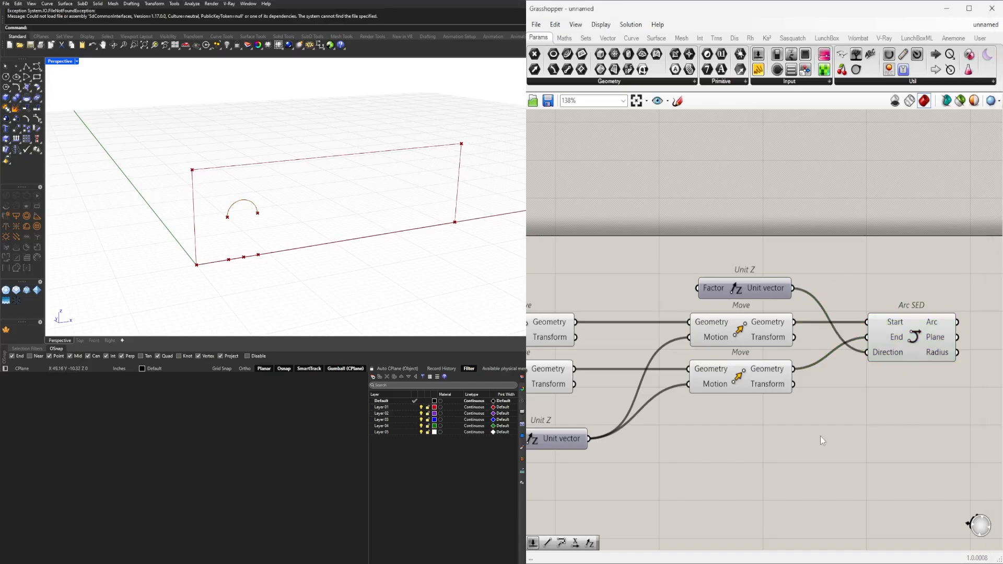
Examine which base and raised arch points the first and second Move pairs generate in the viewport.
scroll(784, 397, "down", 1)
right_click_drag(684, 402, 757, 359)
left_click(655, 301)
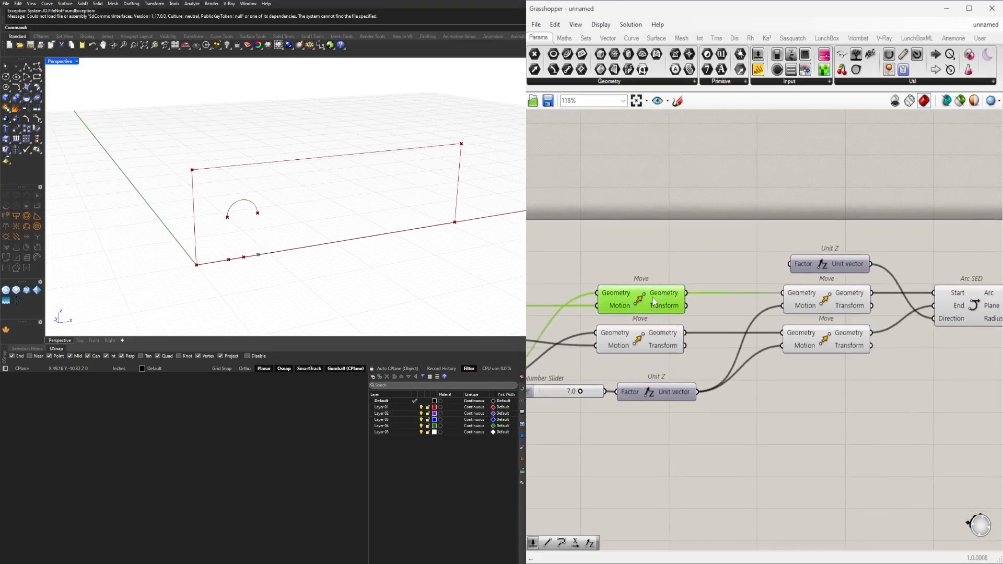
left_click(830, 305)
left_click(832, 341)
left_click(833, 300)
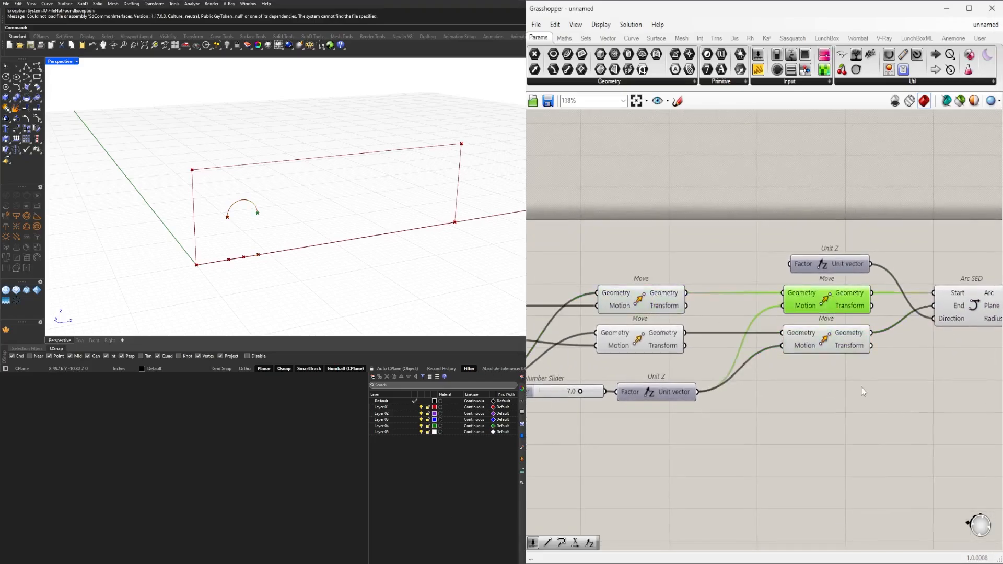
left_click(632, 310)
left_click(822, 309)
Add a PolyLine component to the canvas just below the Arc SED component.
right_click_drag(865, 420, 841, 402)
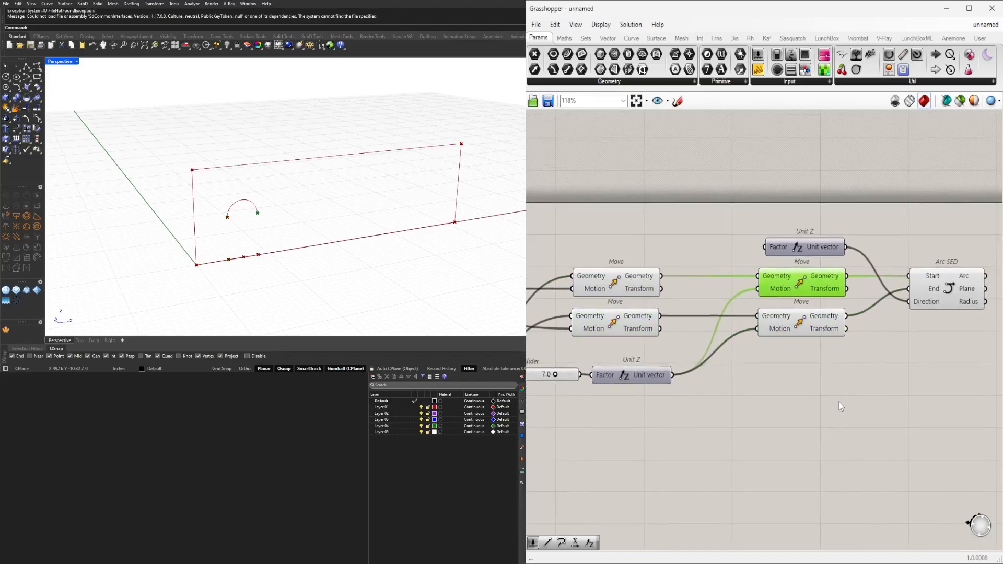
double_click(840, 402)
type("polyl")
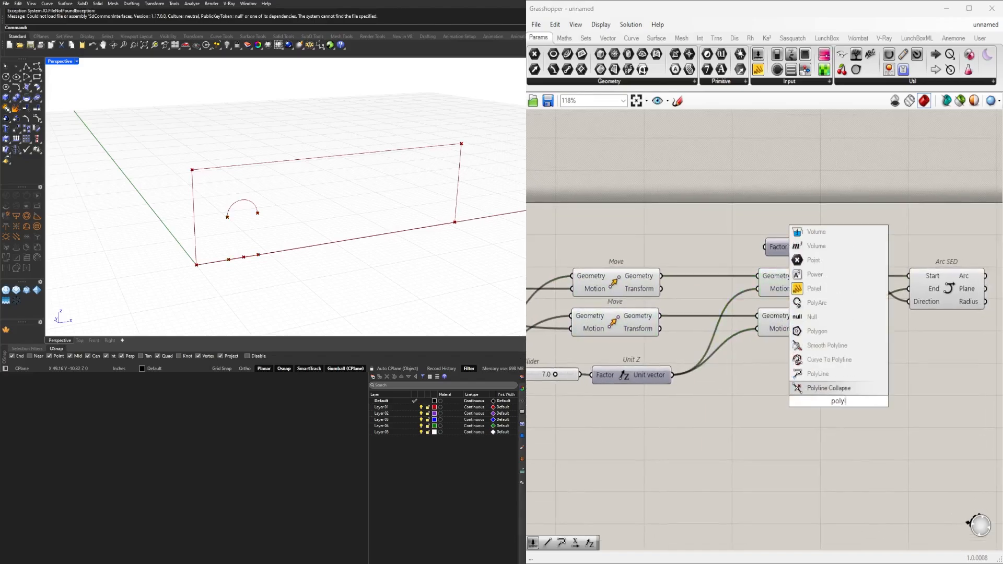
left_click(830, 373)
left_click_drag(846, 389, 929, 359)
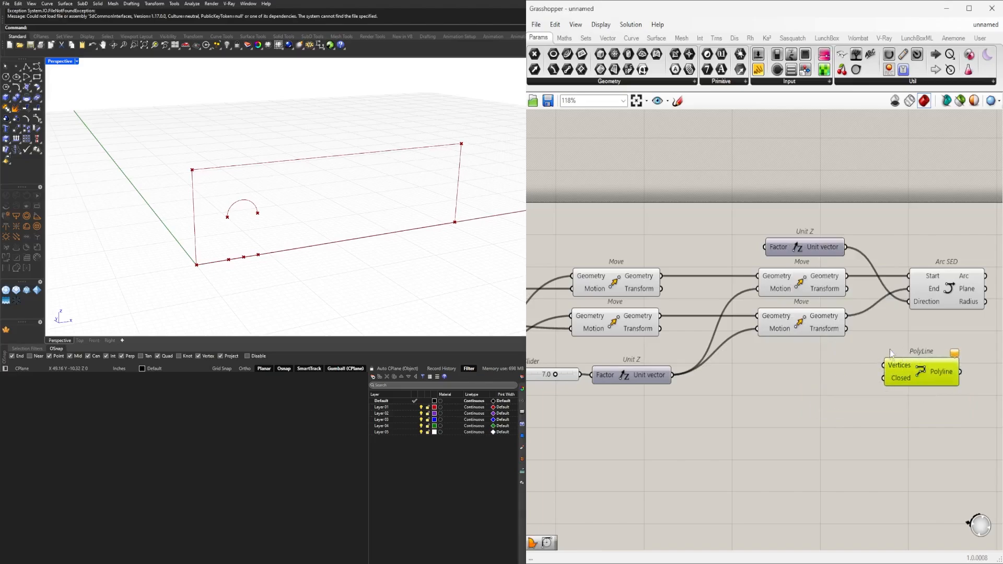
right_click_drag(891, 353, 892, 292)
left_click_drag(921, 309, 930, 304)
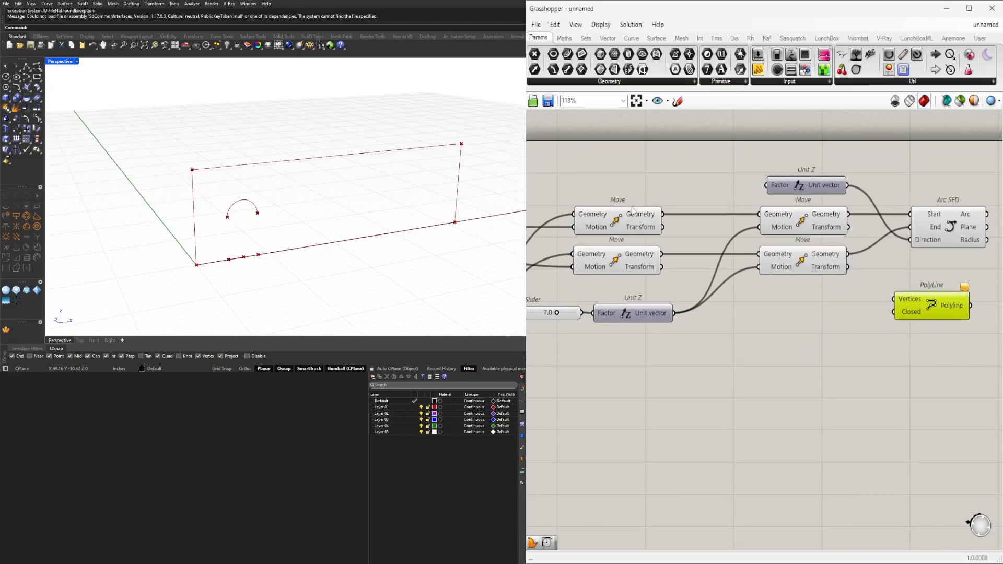
Connect the upper second-pair Move's Geometry and then the upper first-pair Move's Geometry to the PolyLine's Vertices input.
left_click(632, 209)
left_click(788, 228)
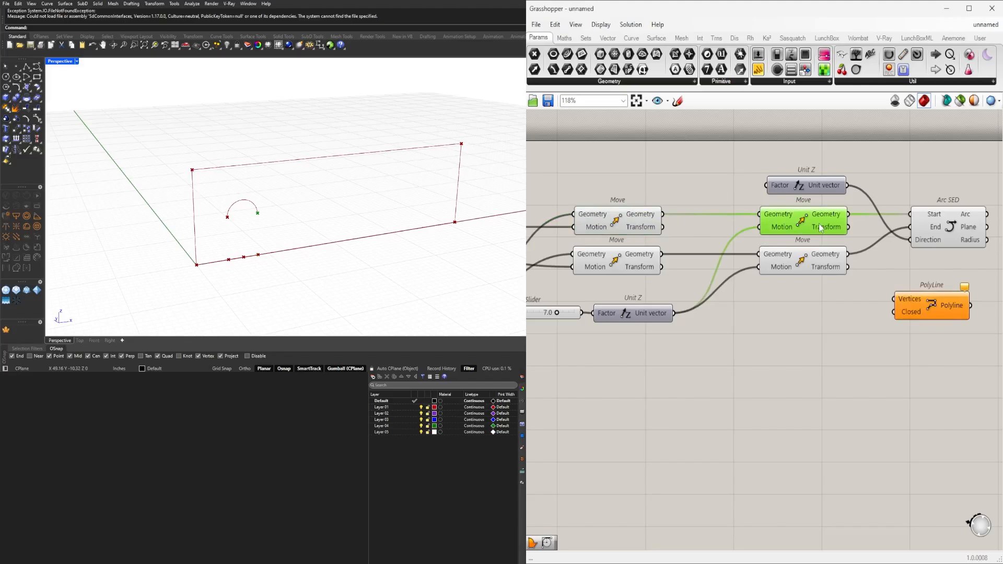
left_click_drag(853, 223, 902, 302)
left_click(802, 258)
left_click(619, 220)
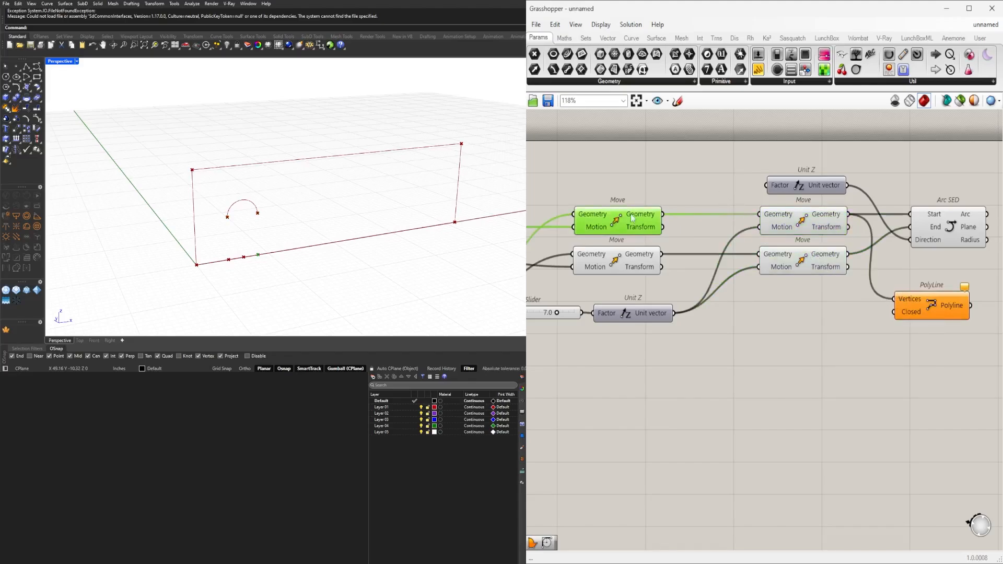
left_click_drag(662, 215, 896, 299, "shift")
left_click(919, 307, "shift")
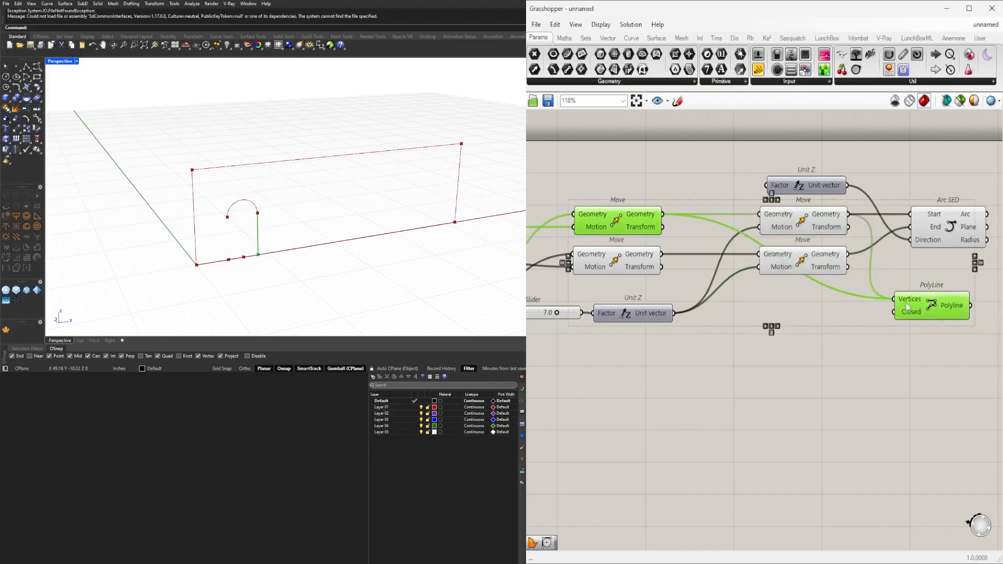
Add the lower first-pair and lower second-pair Move Geometry to the PolyLine's Vertices, and place PolyLine directly beneath Arc SED.
left_click(636, 266)
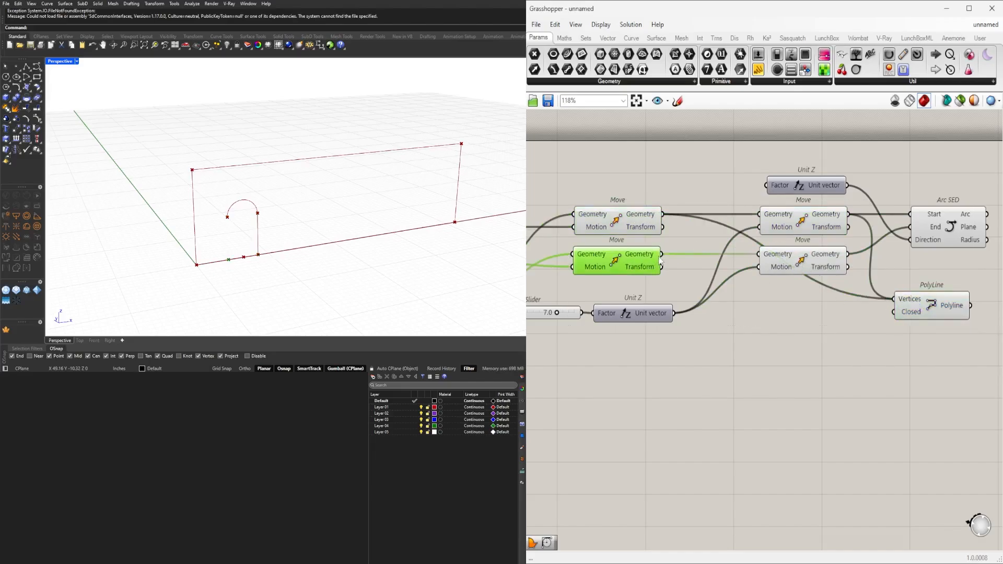
left_click_drag(661, 255, 898, 300, "shift")
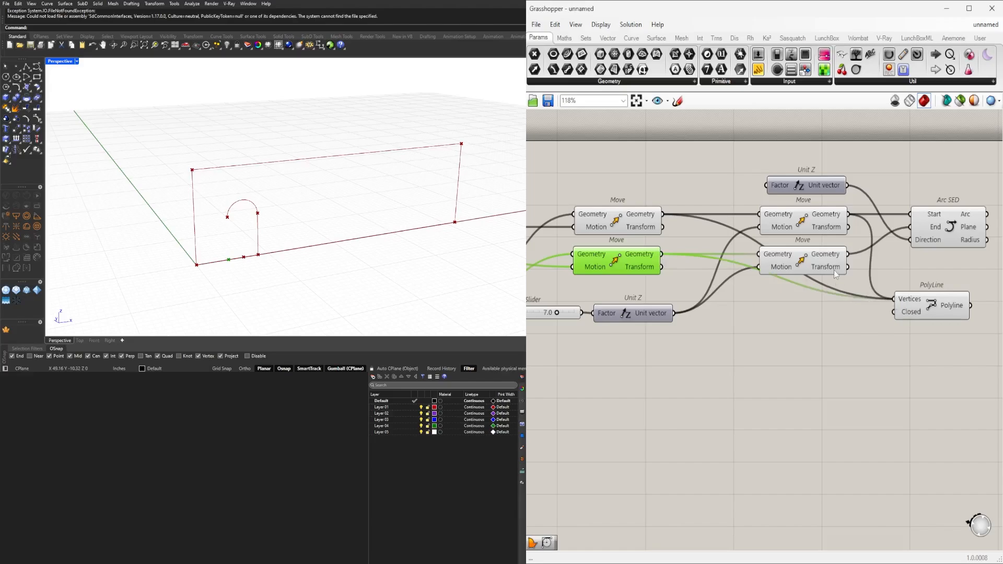
left_click(809, 258)
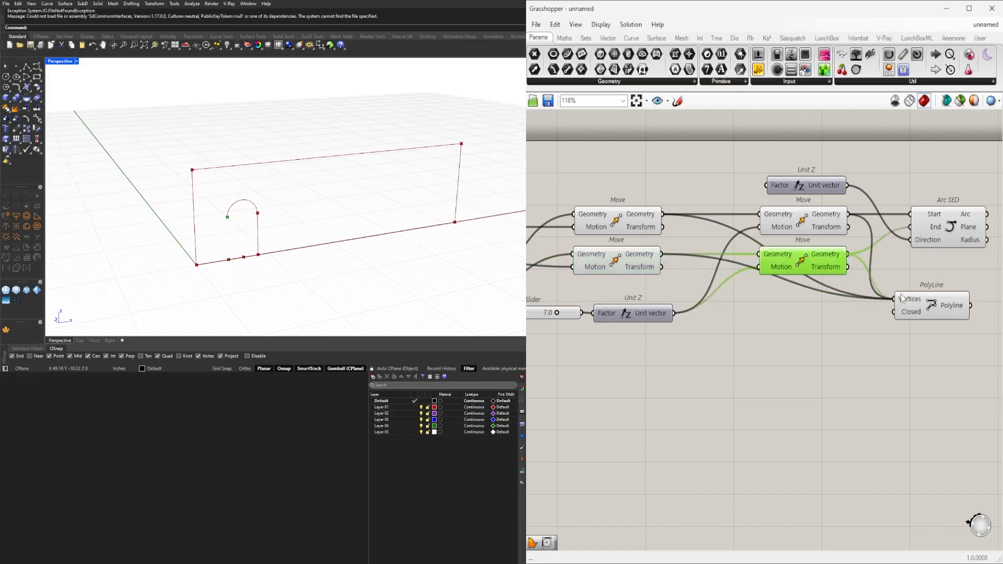
left_click_drag(902, 298, 917, 265)
left_click(873, 345)
right_click_drag(949, 313, 802, 371)
left_click(752, 274)
left_click(756, 318, "shift")
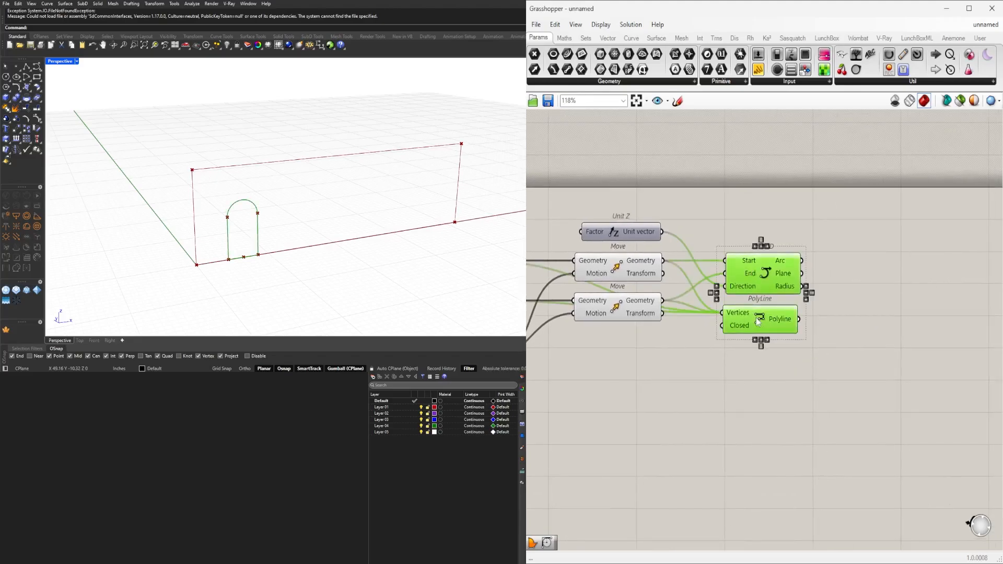
Add a Join Curves component and connect both the Arc and Polyline outputs to its Curves input.
scroll(839, 300, "up", 1)
double_click(839, 300)
type("joi")
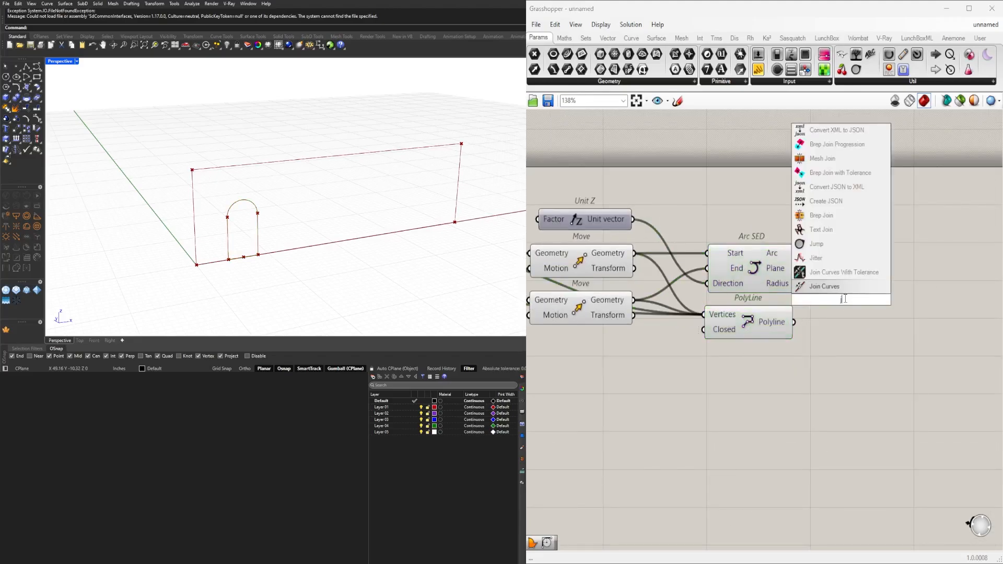
left_click(826, 286)
left_click_drag(798, 252, 872, 295)
left_click_drag(795, 323, 842, 284, "shift")
left_click_drag(915, 295, 921, 268)
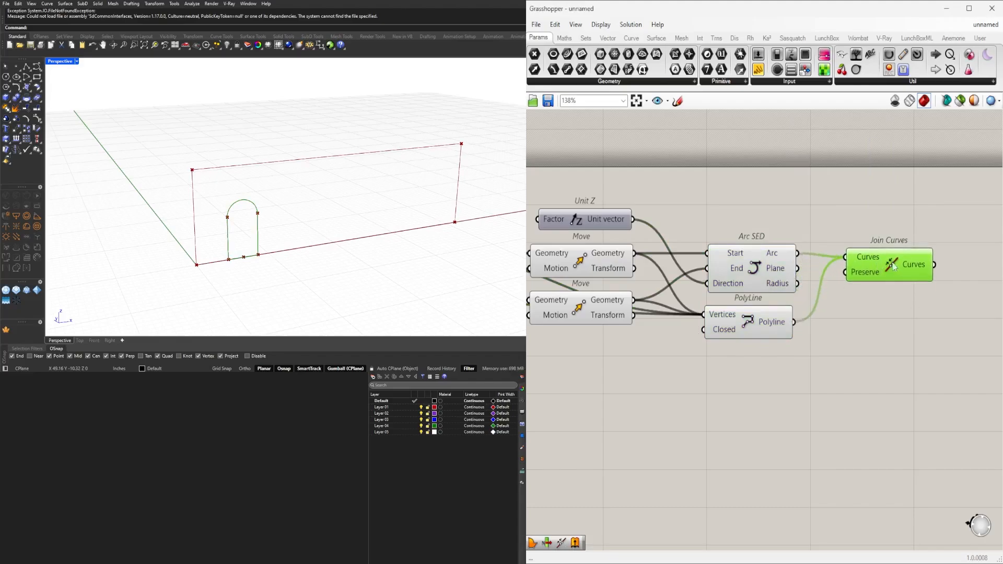
mouse_move(920, 265)
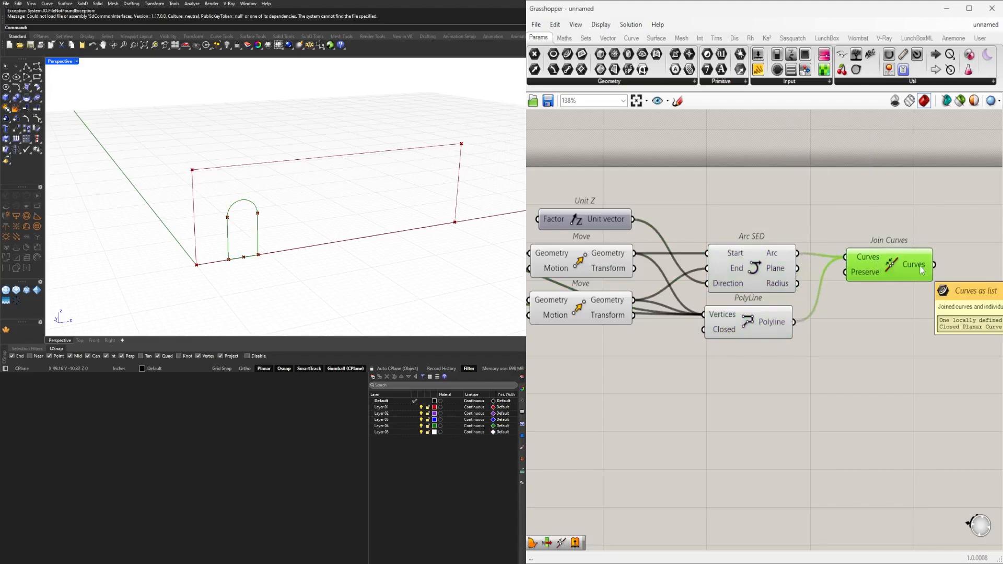
scroll(904, 267, "down", 2)
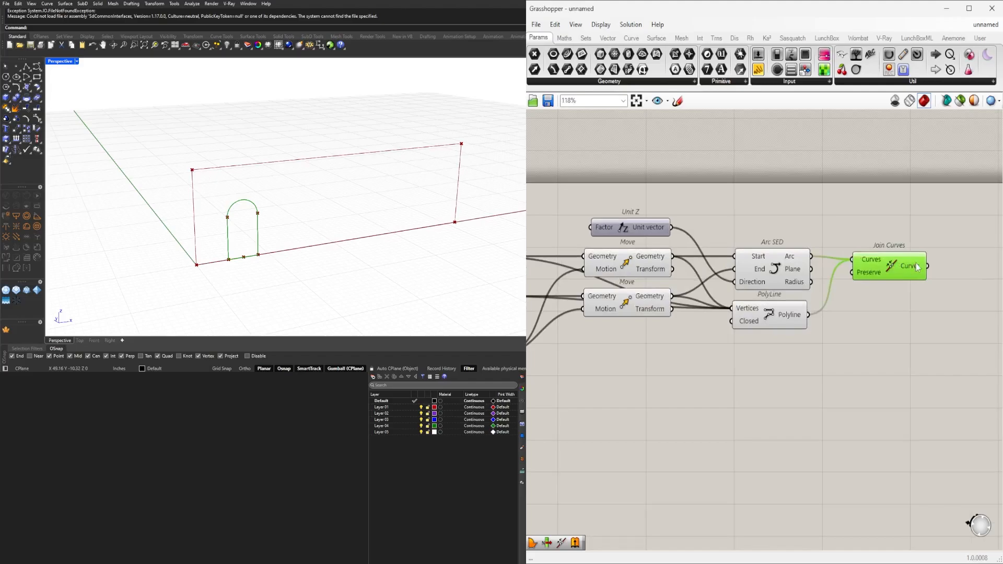
left_click(886, 347)
Reposition the List Item component level with Divide Curve.
scroll(782, 342, "down", 3)
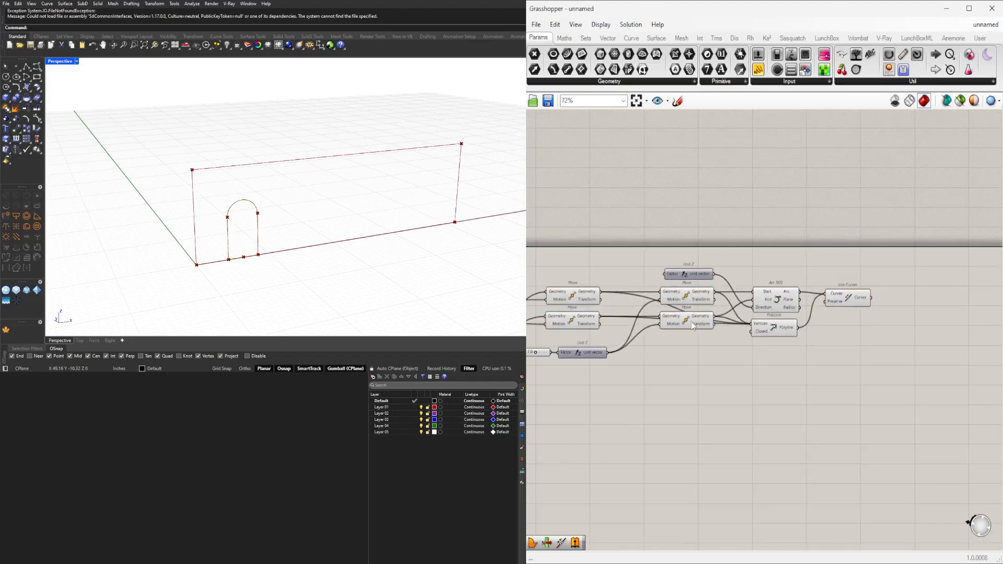
right_click_drag(669, 328, 914, 307)
scroll(701, 332, "up", 2)
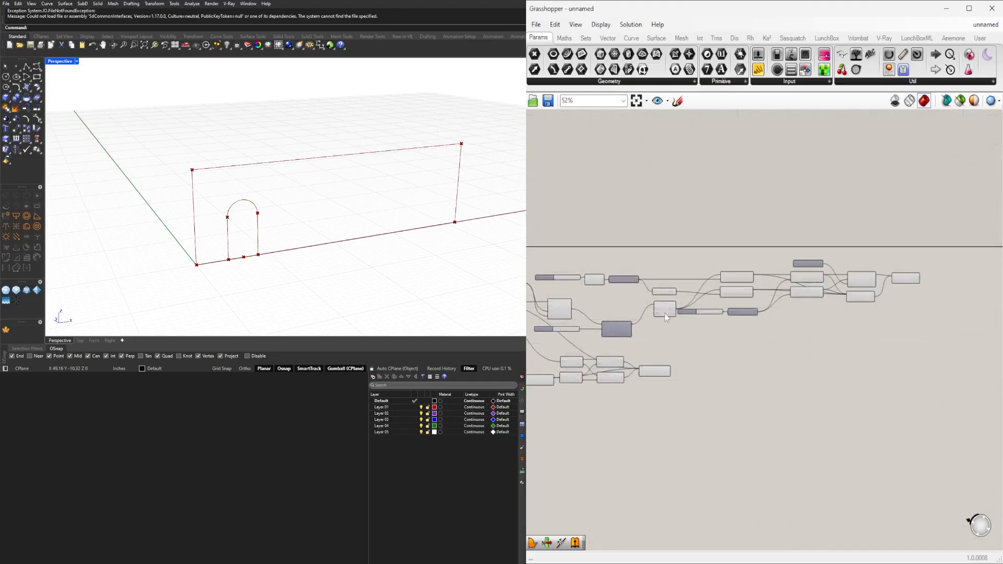
left_click(658, 340)
left_click_drag(654, 346, 649, 349)
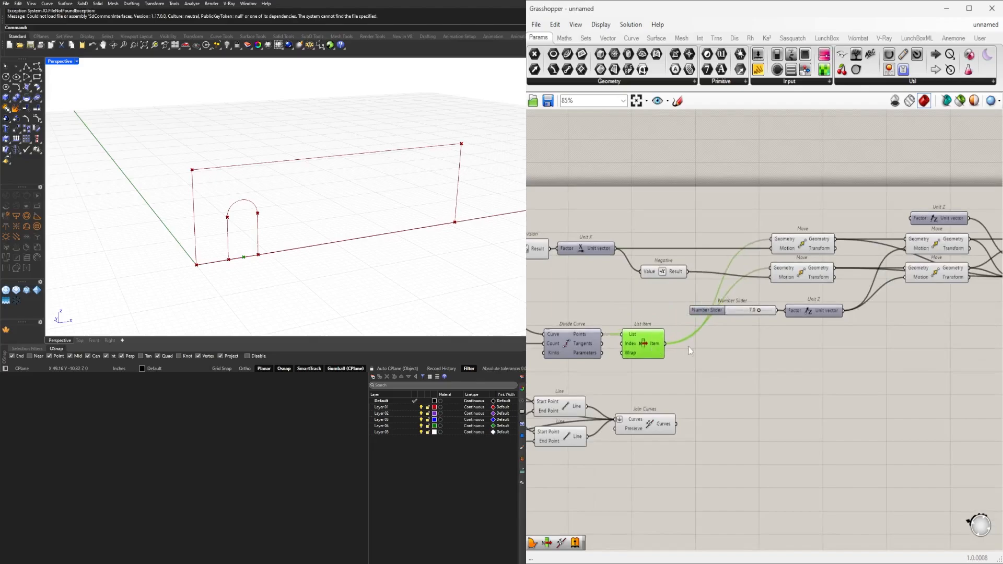
Shift the Negative component and the number slider, Division and Unit X group closer to the first Move pair.
right_click_drag(603, 265, 690, 276)
scroll(748, 283, "down", 1)
scroll(752, 284, "up", 1)
left_click_drag(748, 284, 764, 289)
left_click(704, 296)
right_click_drag(702, 294, 763, 276)
left_click_drag(761, 274, 636, 216)
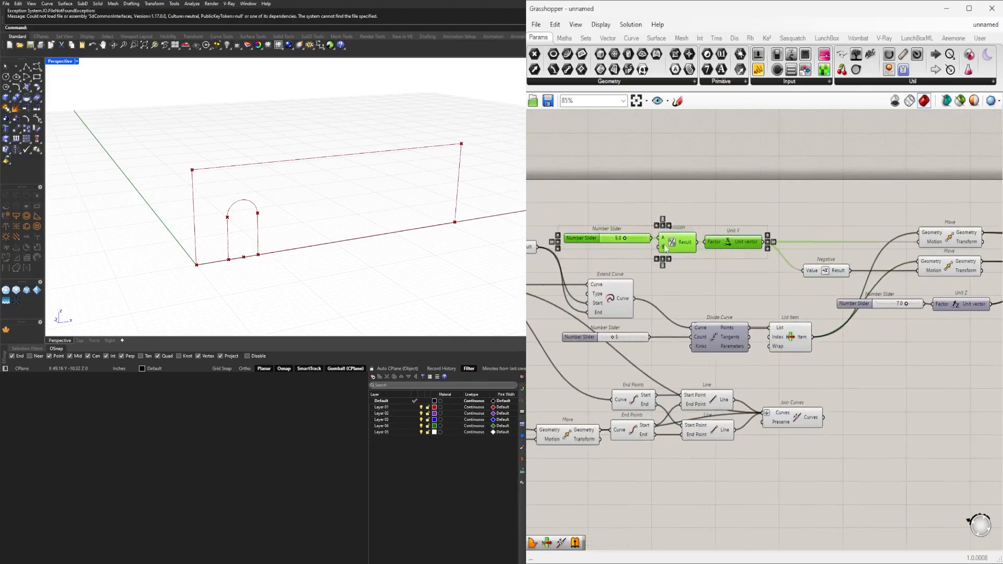
left_click_drag(667, 245, 688, 245)
left_click_drag(848, 202, 665, 286)
left_click_drag(699, 240, 717, 239)
left_click(767, 217)
Widen the arched opening by setting the number slider feeding Division to 8.0.
right_click_drag(954, 274, 750, 271)
scroll(750, 273, "down", 2)
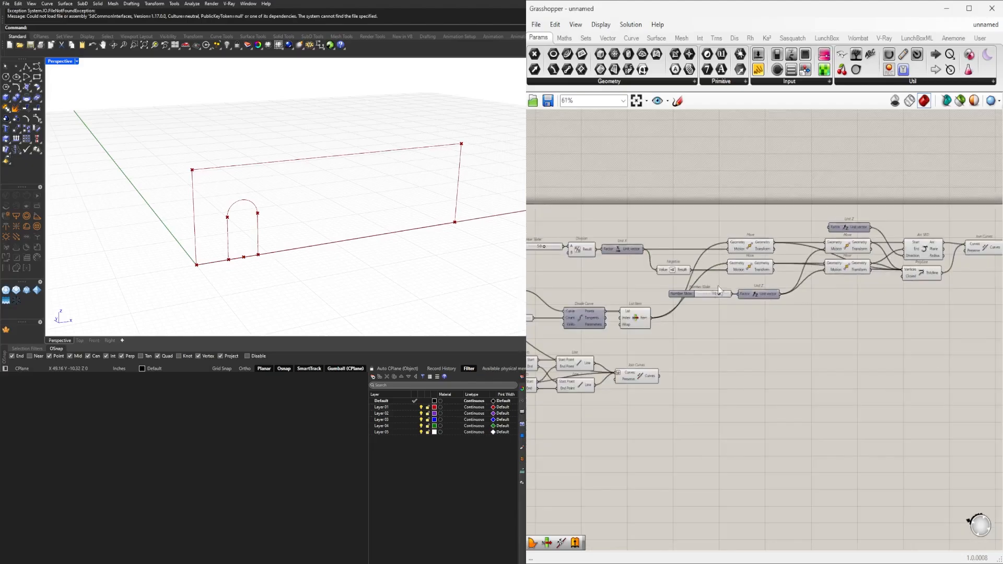
scroll(718, 287, "up", 2)
right_click_drag(529, 227, 598, 276)
scroll(597, 276, "up", 5)
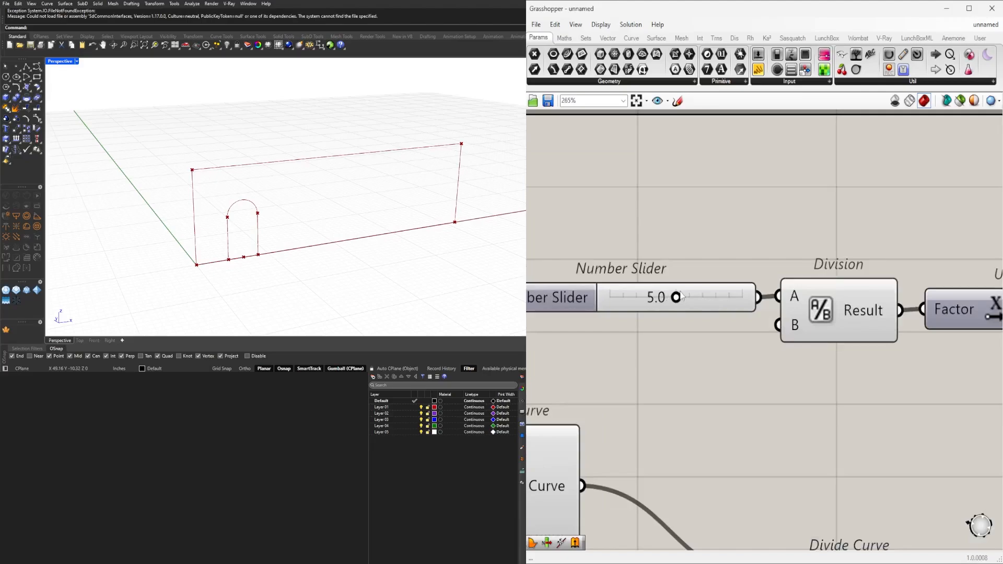
scroll(675, 300, "up", 2)
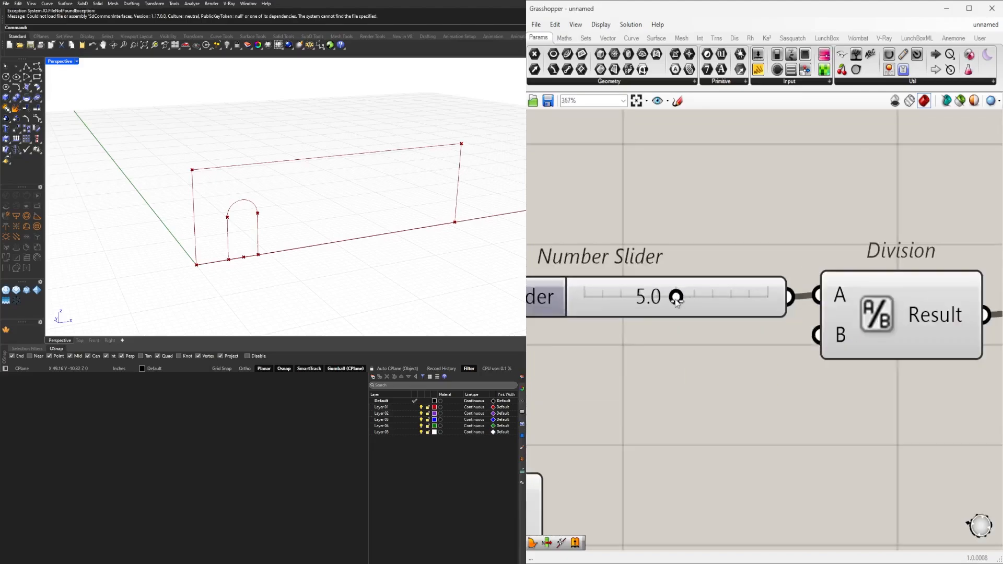
left_click_drag(676, 299, 727, 300)
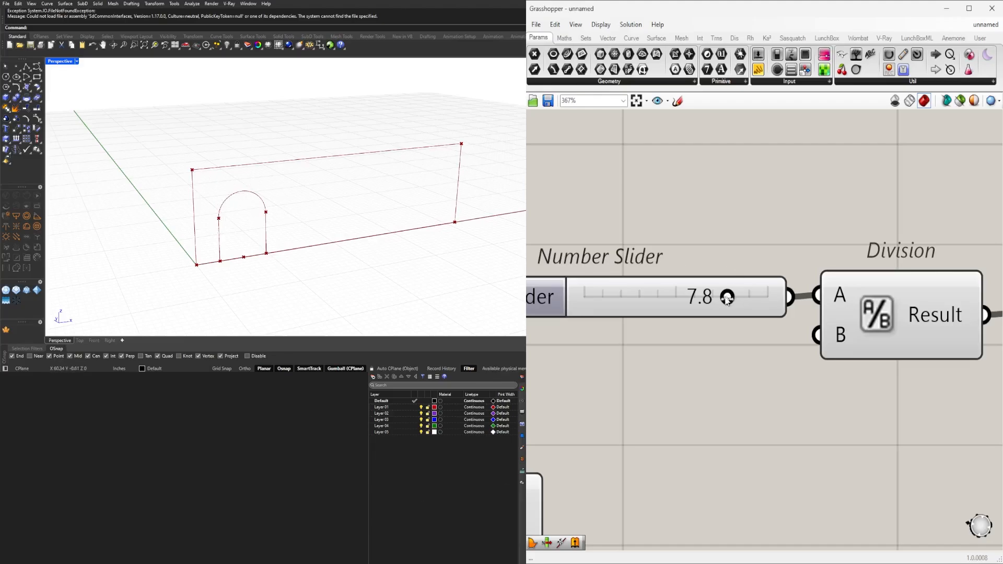
left_click_drag(728, 298, 730, 272)
Raise the arch's springing points by setting the number slider feeding the lower Unit Z to 7.8.
scroll(710, 266, "down", 6)
right_click_drag(834, 310, 557, 302)
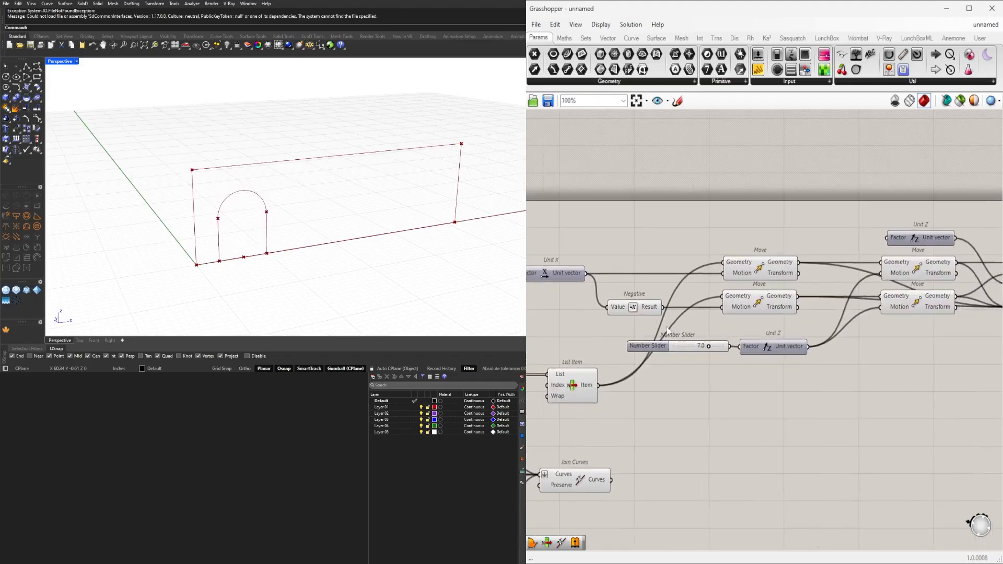
scroll(695, 333, "up", 4)
mouse_move(728, 361)
left_mouse_down()
mouse_move(697, 361)
mouse_move(764, 360)
mouse_move(737, 360)
left_mouse_up()
Place the Unit Z component that drives Arc SED's direction tightly above the upper second-pair Move.
scroll(746, 304, "down", 4)
right_click_drag(757, 298, 556, 343)
scroll(701, 271, "up", 2)
left_click_drag(714, 278, 707, 290)
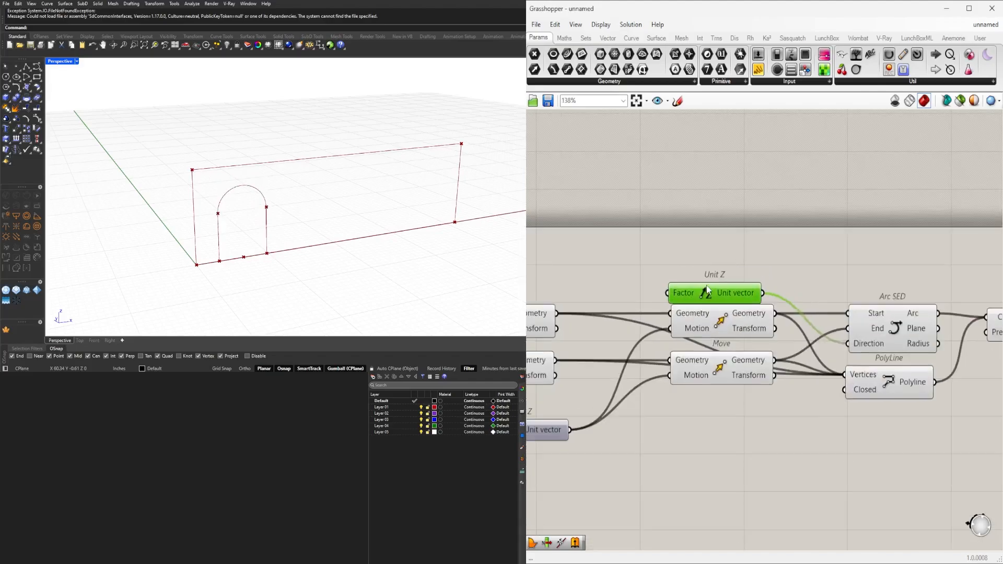
Examine the arch outline from Join Curves and the base point selected by the List Item component.
right_click_drag(876, 274, 650, 279)
left_click(827, 325)
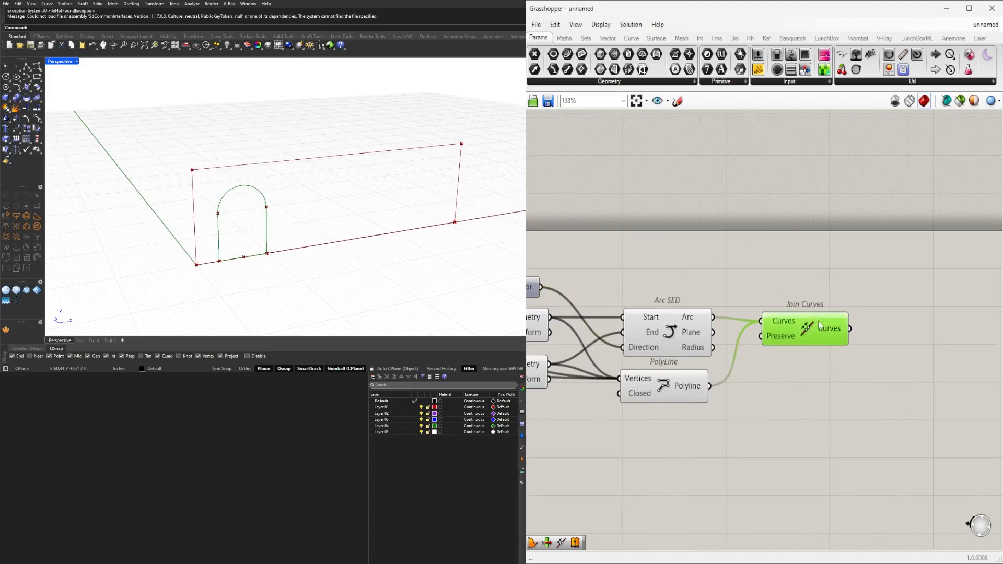
scroll(828, 325, "down", 3)
right_click_drag(647, 417, 860, 400)
left_click(672, 408)
right_click_drag(646, 385, 737, 370)
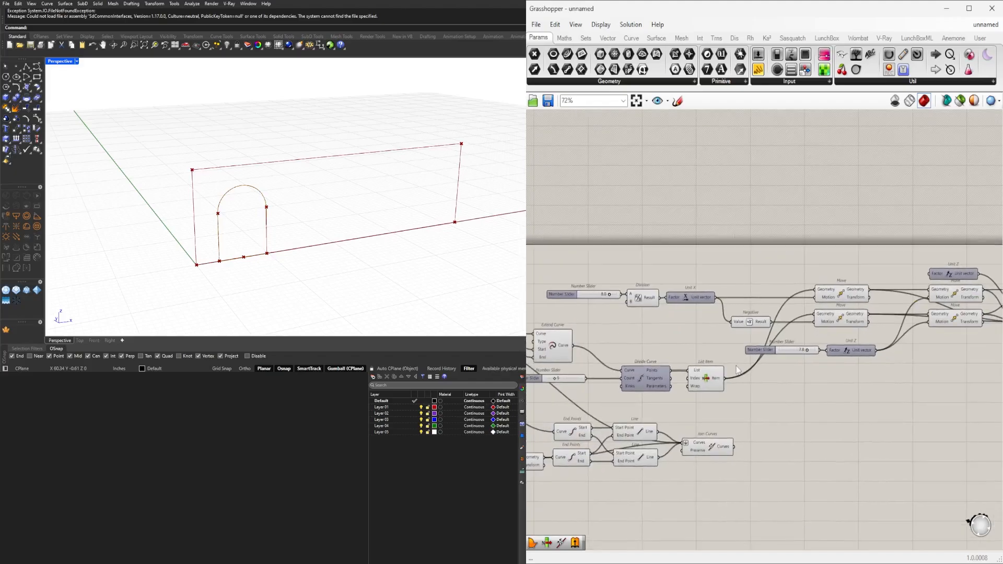
scroll(700, 392, "up", 4)
left_click(702, 364)
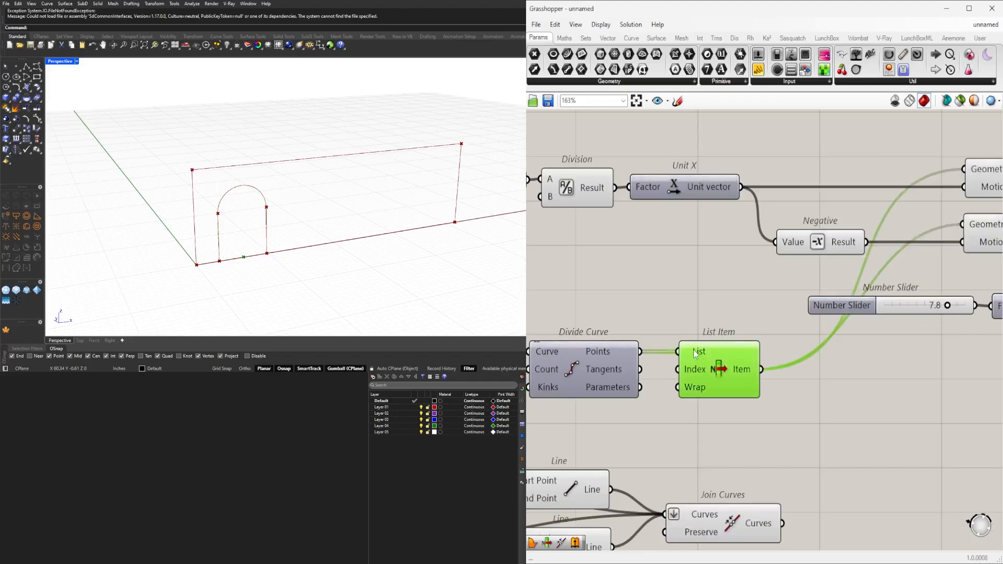
Graft the List input of the List Item component that selects the base points from Divide Curve.
right_click(696, 354)
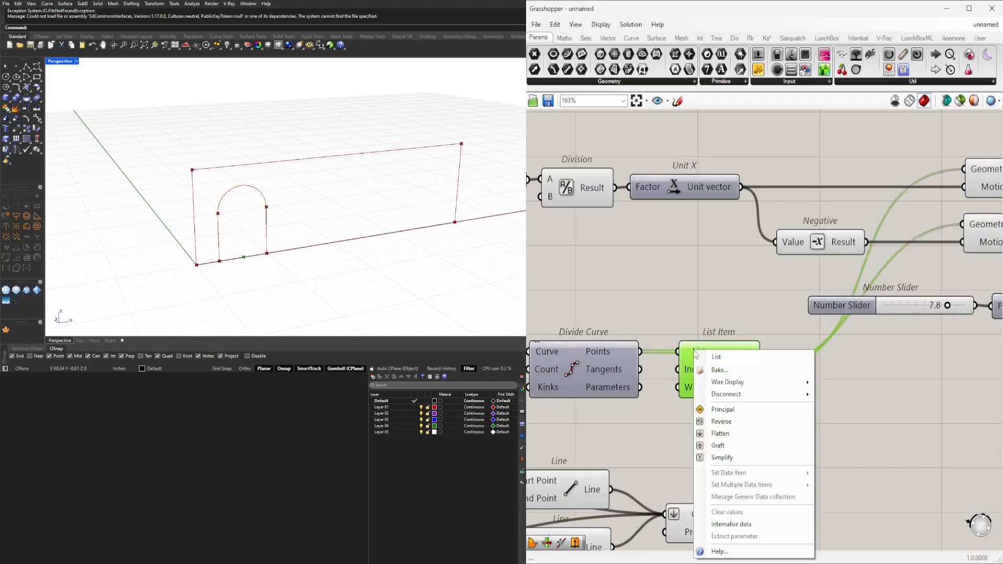
left_click(717, 445)
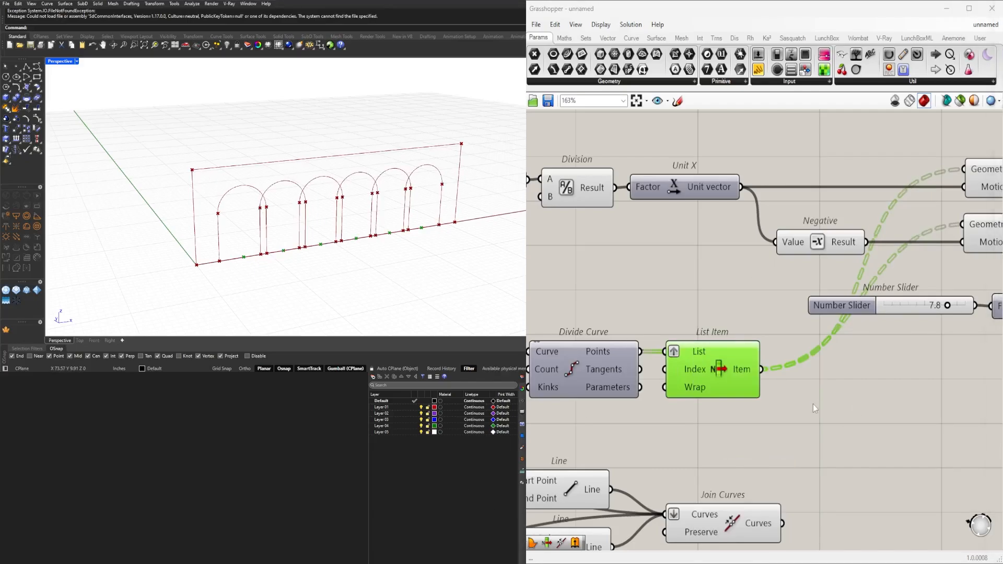
Narrow the arched openings by setting the number slider feeding Division to 4.8.
scroll(892, 400, "down", 3)
scroll(622, 267, "up", 4)
left_click_drag(653, 264, 601, 264)
Reduce the number of arches by setting the number slider feeding Divide Curve's Count to 3.
scroll(620, 270, "down", 3)
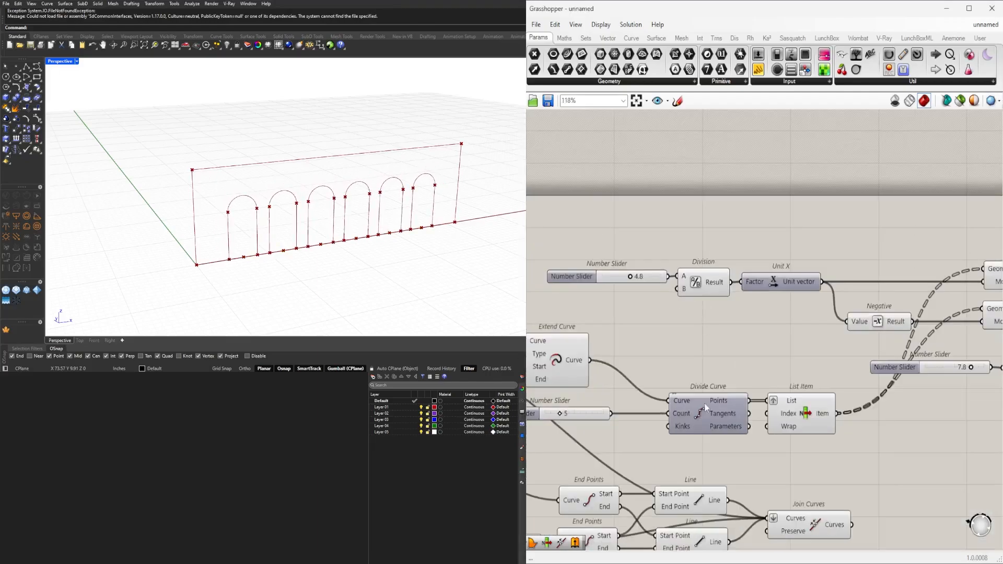
right_click_drag(541, 424, 704, 409)
scroll(716, 406, "up", 3)
left_click(725, 403)
mouse_move(726, 404)
left_mouse_down()
mouse_move(740, 403)
mouse_move(730, 396)
left_mouse_up()
Widen the arched openings by setting the number slider feeding Division to 7.7.
scroll(773, 342, "down", 4)
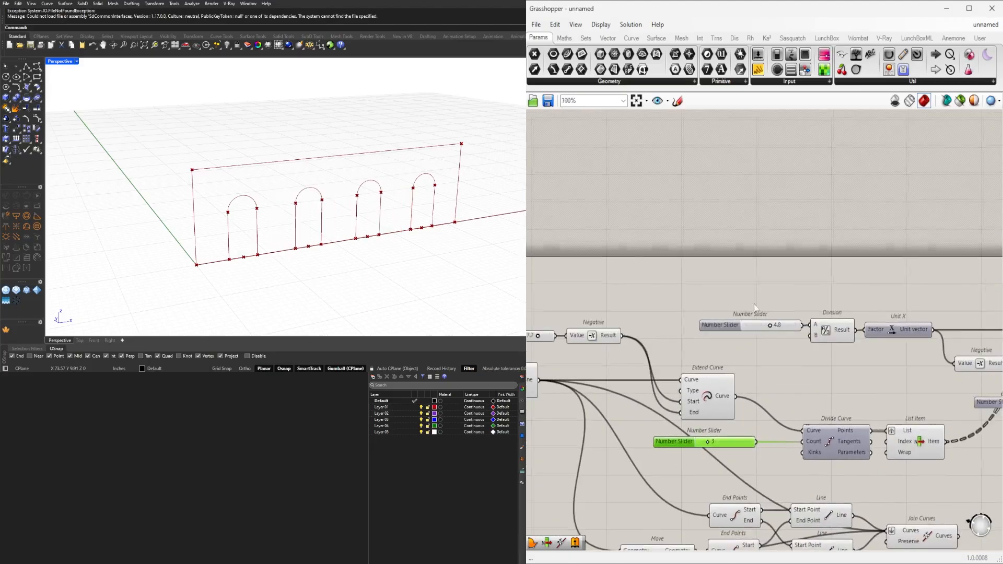
scroll(773, 342, "up", 4)
left_click_drag(774, 353, 806, 354)
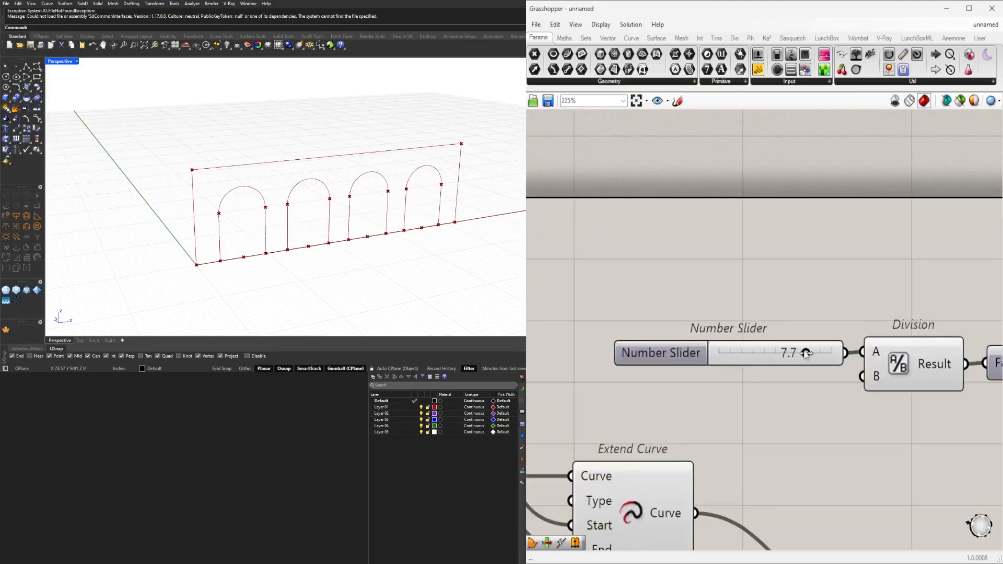
Adjust the number slider feeding the Negative before Extend Curve to inset the end arches further from the facade's edges.
scroll(705, 378, "down", 5)
right_click_drag(705, 378, 797, 307)
right_click_drag(413, 248, 381, 224)
scroll(680, 322, "down", 3)
scroll(650, 322, "up", 6)
mouse_move(680, 307)
left_mouse_down()
mouse_move(656, 312)
mouse_move(678, 317)
left_mouse_up()
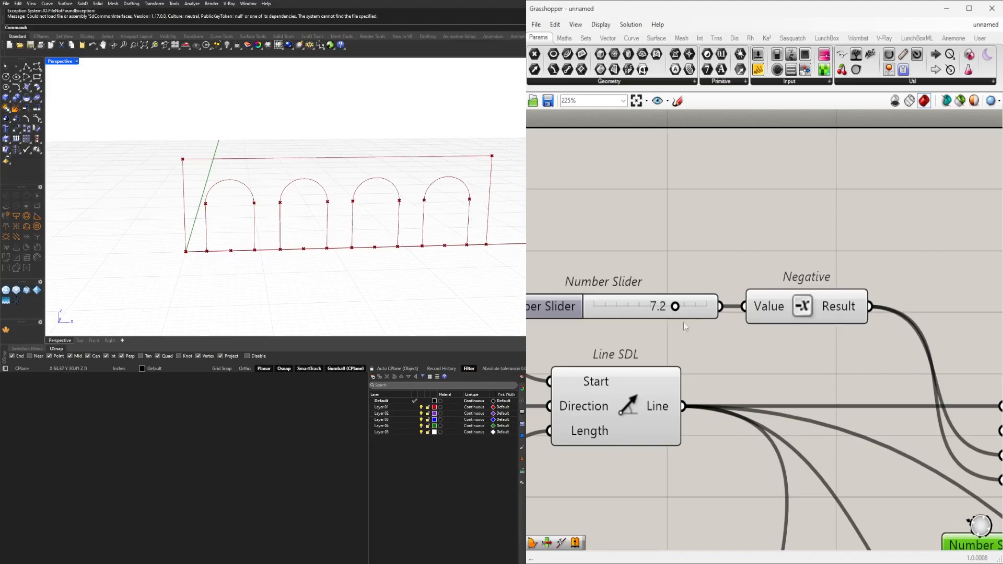
mouse_move(675, 313)
left_mouse_down()
mouse_move(686, 315)
mouse_move(665, 316)
mouse_move(686, 309)
left_mouse_up()
Add a Region Difference component beside the Join Curves that outlines the facade rectangle.
scroll(743, 219, "down", 9)
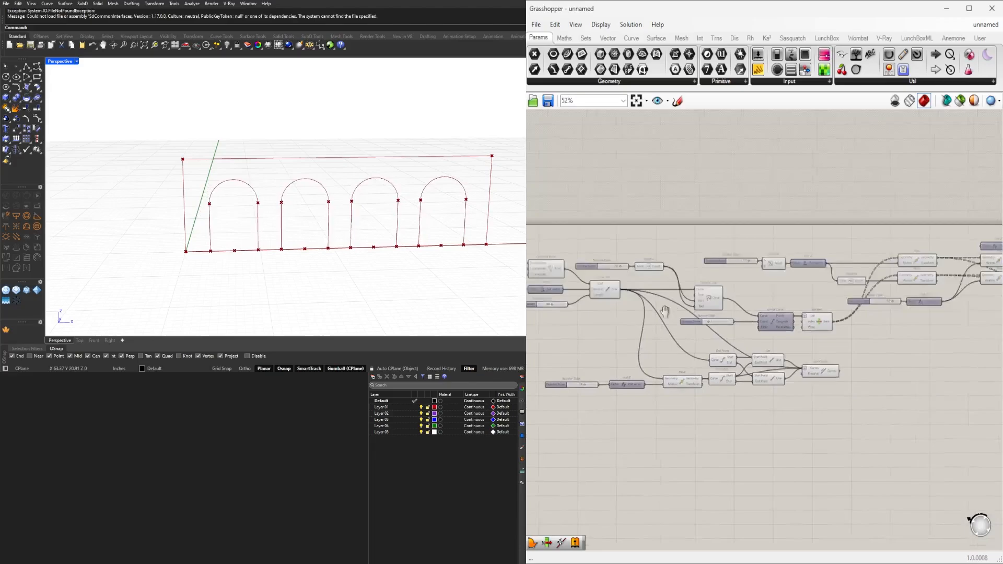
right_click_drag(922, 318, 772, 342)
scroll(739, 377, "up", 4)
right_click_drag(612, 383, 742, 391)
left_click(727, 372)
right_click_drag(364, 228, 411, 233)
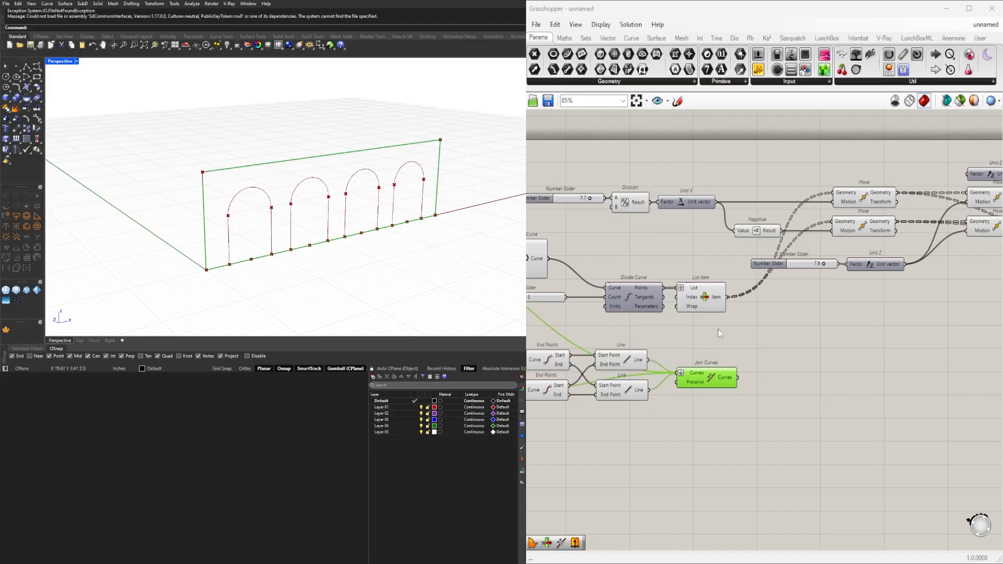
left_click(773, 383)
scroll(768, 382, "up", 2)
double_click(796, 381)
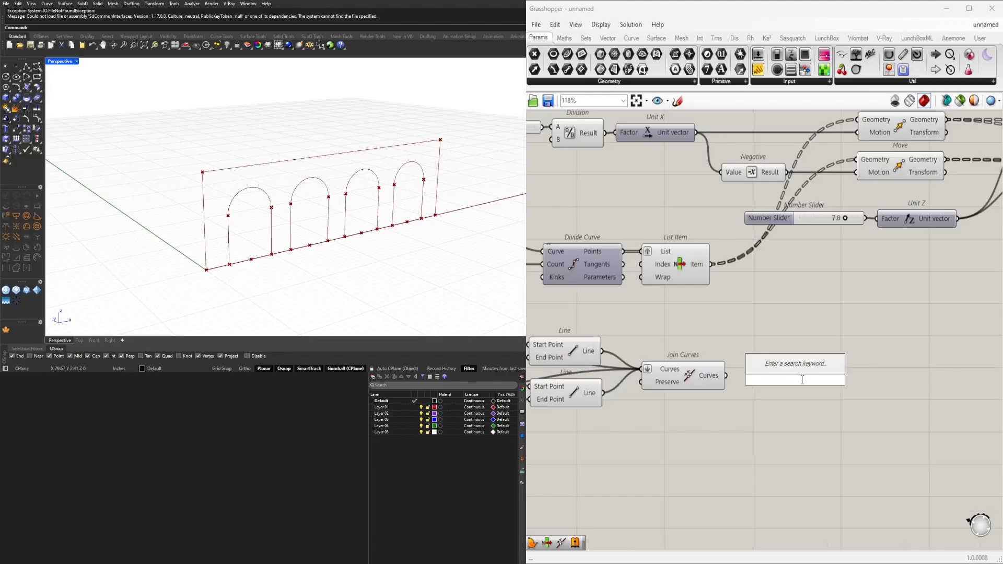
type("reg")
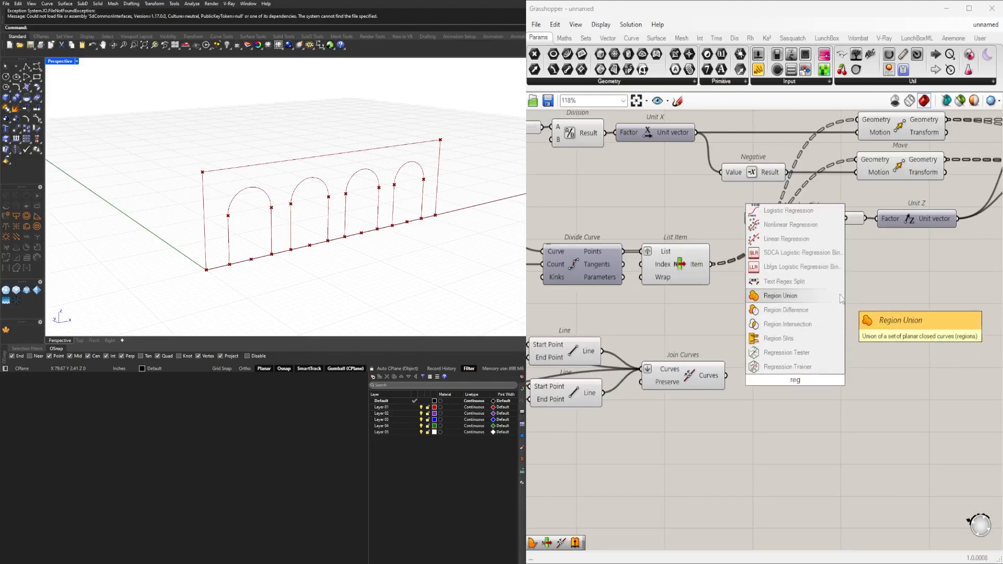
left_click(814, 314)
Place Region Difference beyond the arches' Join Curves and feed the facade outline from its Join Curves into Curves A.
left_click(712, 375)
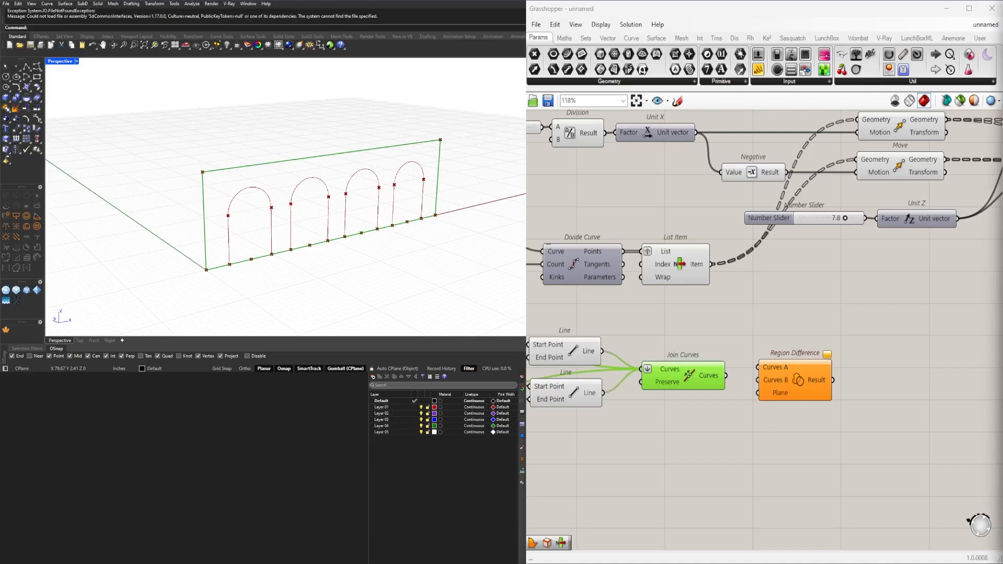
left_click(787, 374)
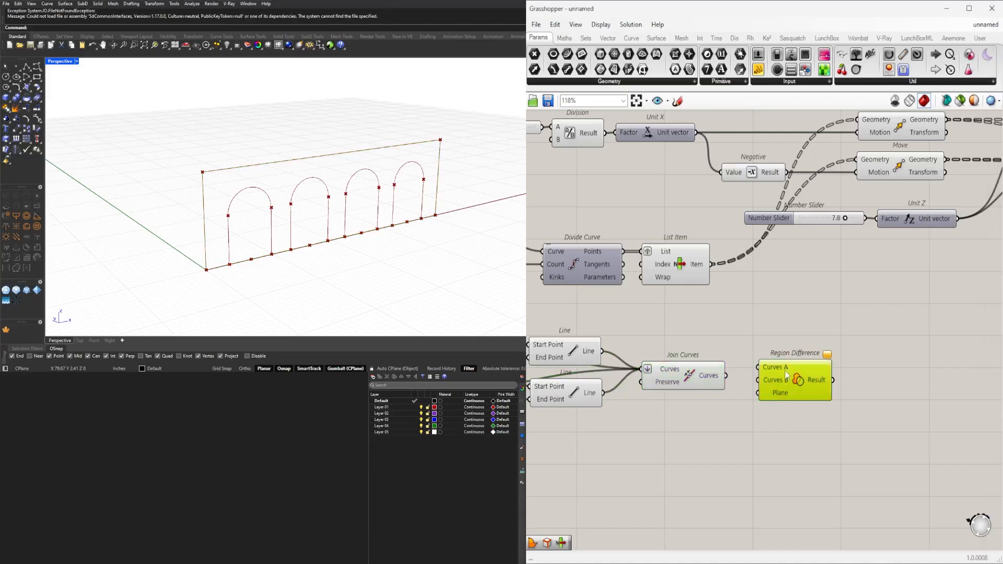
right_click_drag(709, 345, 755, 334)
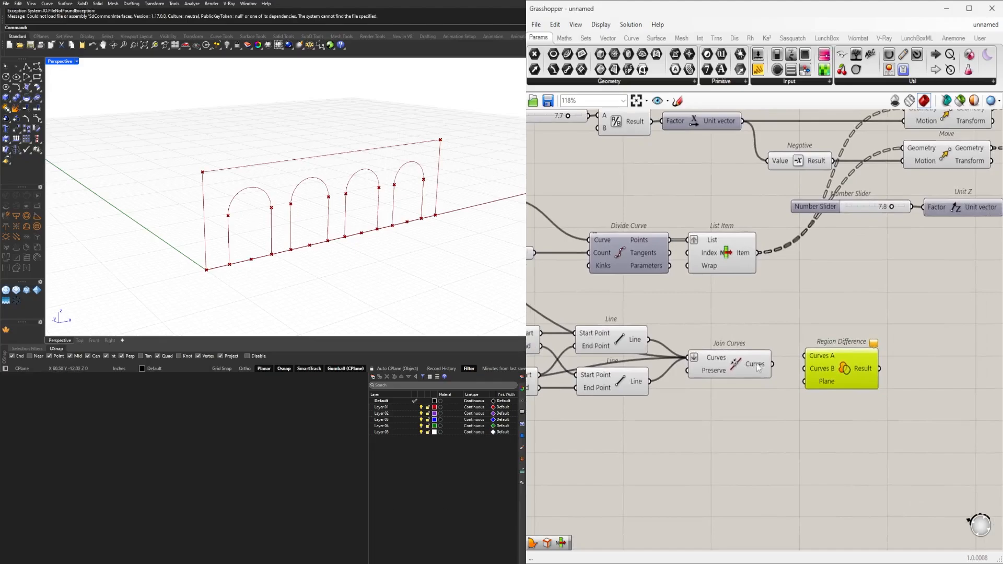
left_click(734, 267)
left_click(745, 366)
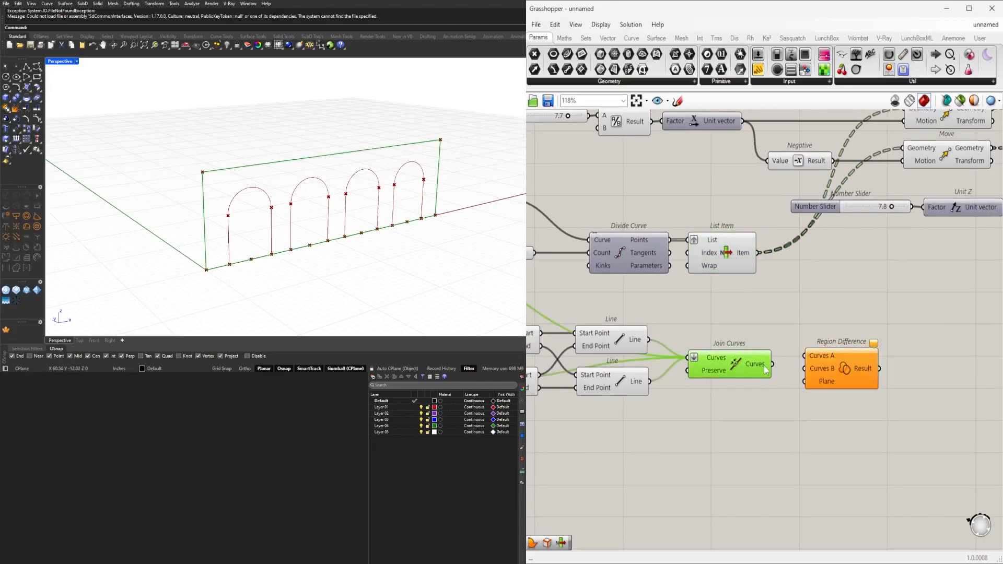
right_click_drag(849, 379, 858, 312)
Connect the joined arch outlines from the Join Curves after Arc SED and PolyLine to Region Difference's Curves B input.
left_click(748, 253)
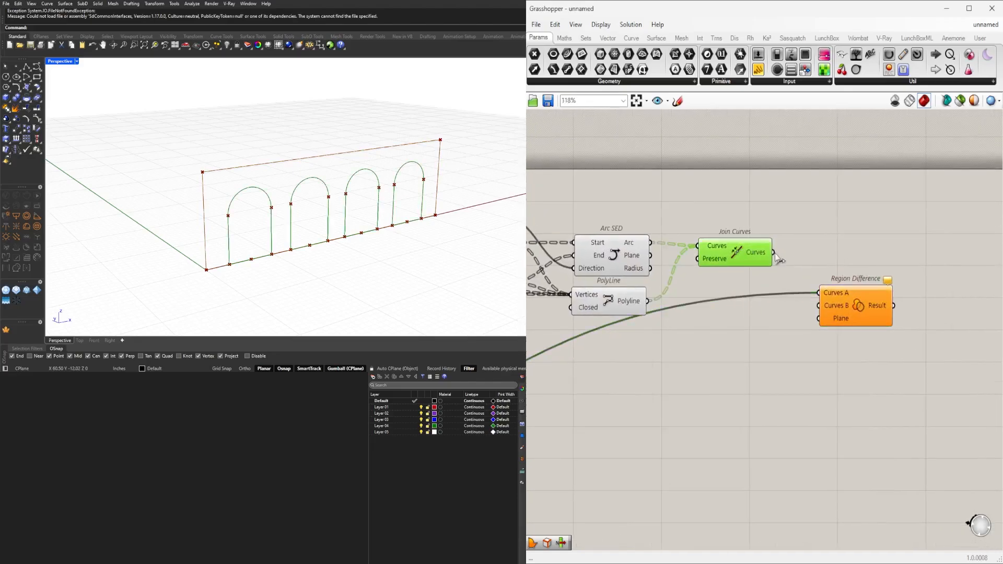
left_click_drag(773, 253, 849, 311)
left_click(860, 309)
left_click(935, 314)
Add a Boundary Surfaces component and feed Region Difference's Result into its Edges input.
right_click_drag(936, 314, 877, 318)
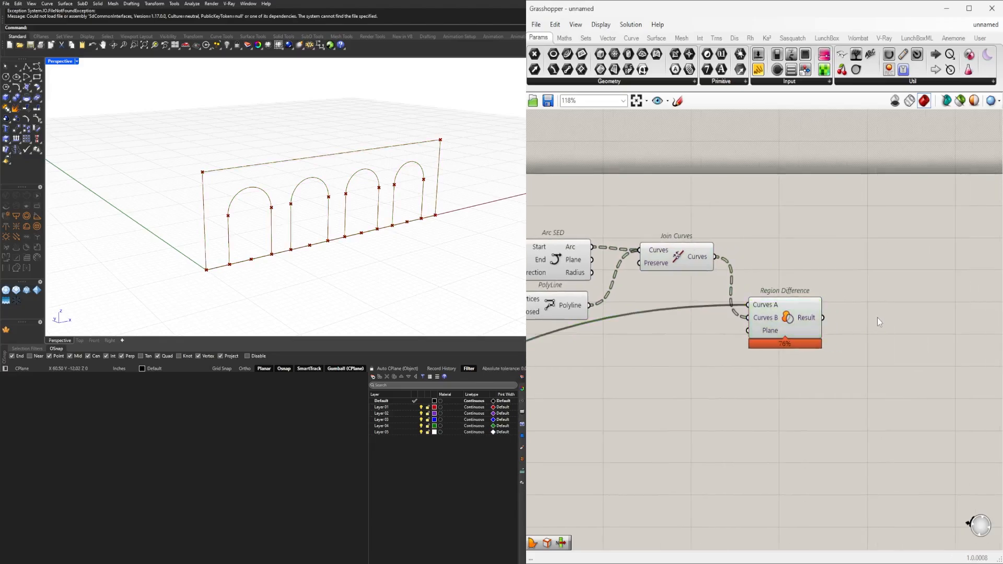
double_click(877, 318)
type("bound")
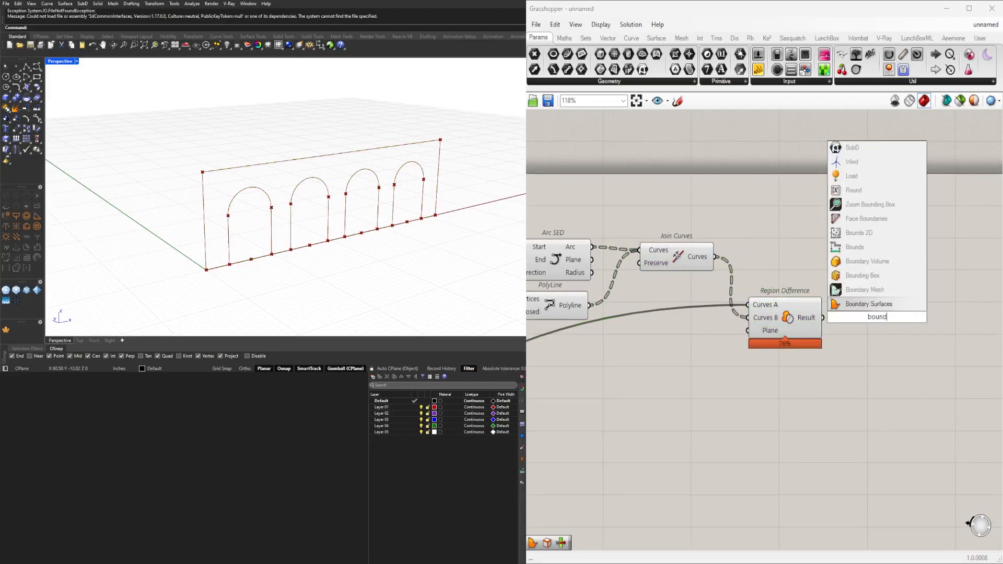
left_click(865, 304)
left_click_drag(823, 317, 857, 326)
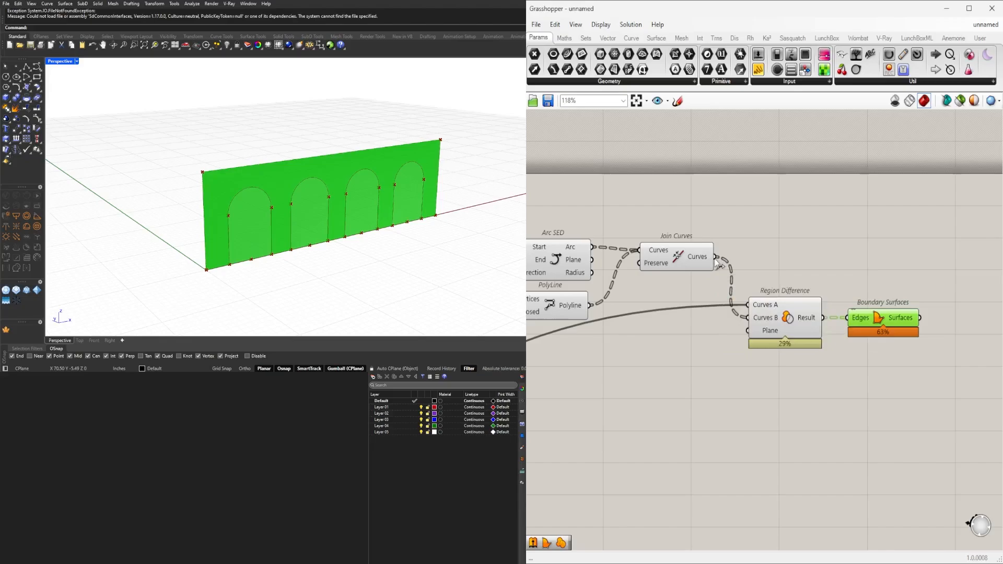
Flatten the Curves B input of Region Difference so all the arch outlines are cut from the facade together.
left_click(772, 322)
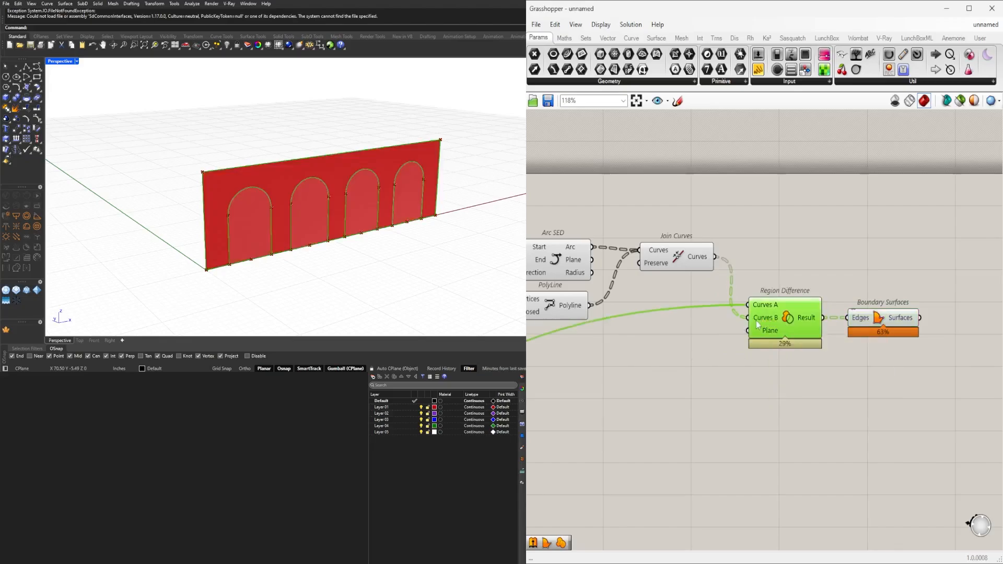
right_click(757, 321)
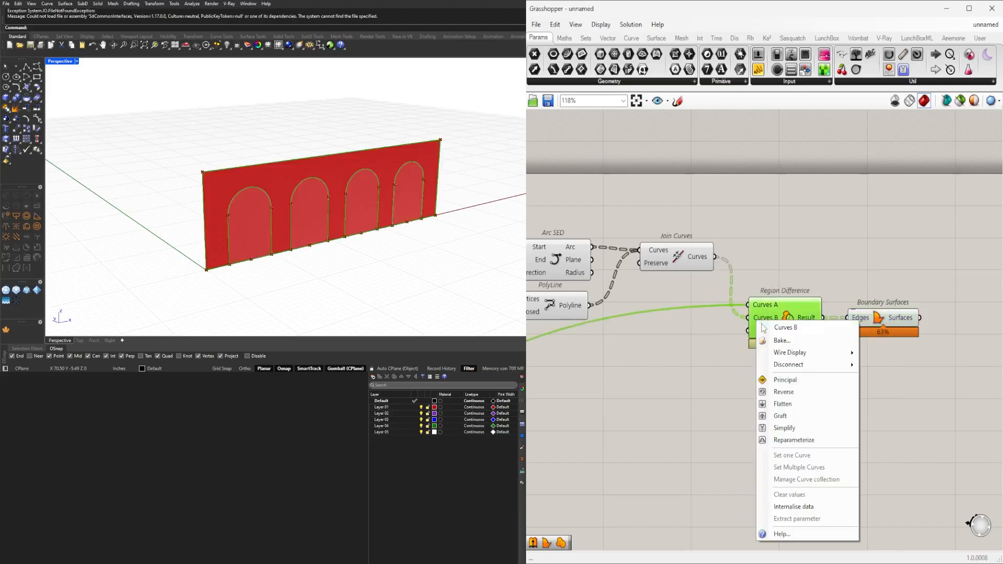
left_click(782, 404)
left_click_drag(944, 372, 830, 328)
left_click(847, 272)
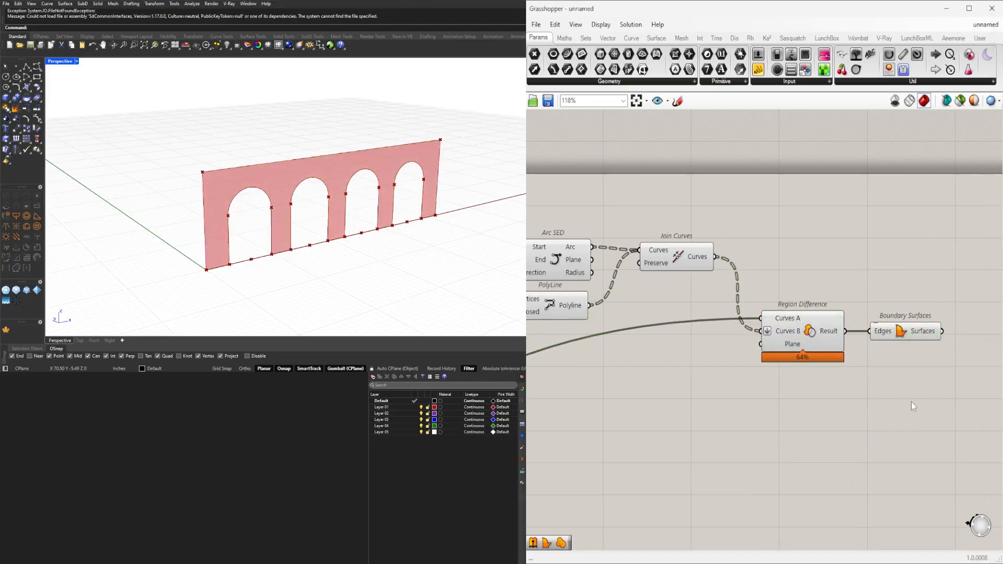
Set the Number Slider feeding the Unit Z factor that controls the arch height to 8.8.
scroll(911, 402, "down", 2)
left_click_drag(914, 369, 831, 325)
left_click_drag(823, 336, 823, 325)
left_click(865, 337)
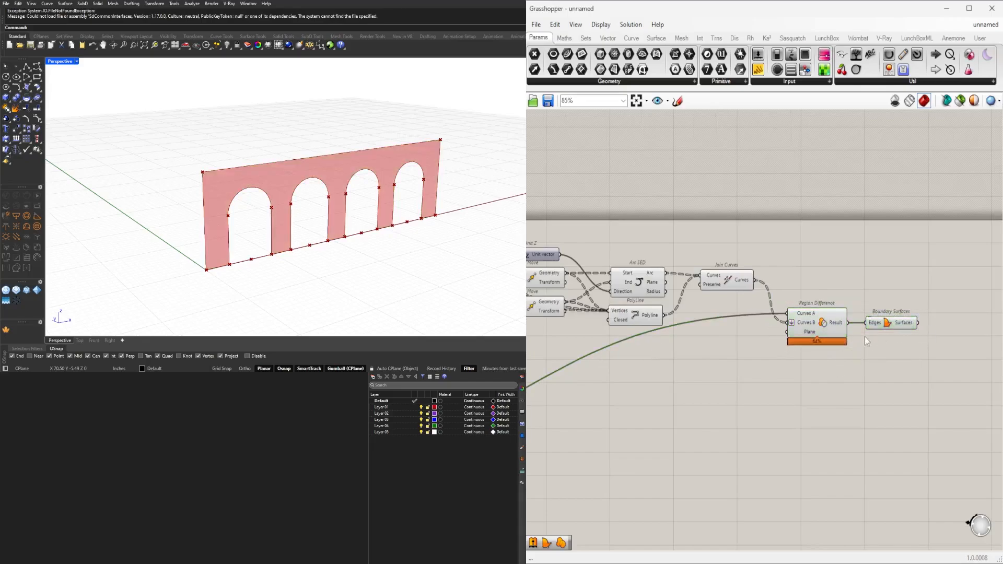
scroll(857, 340, "down", 2)
right_click_drag(687, 370, 799, 337)
right_click_drag(532, 407, 701, 415)
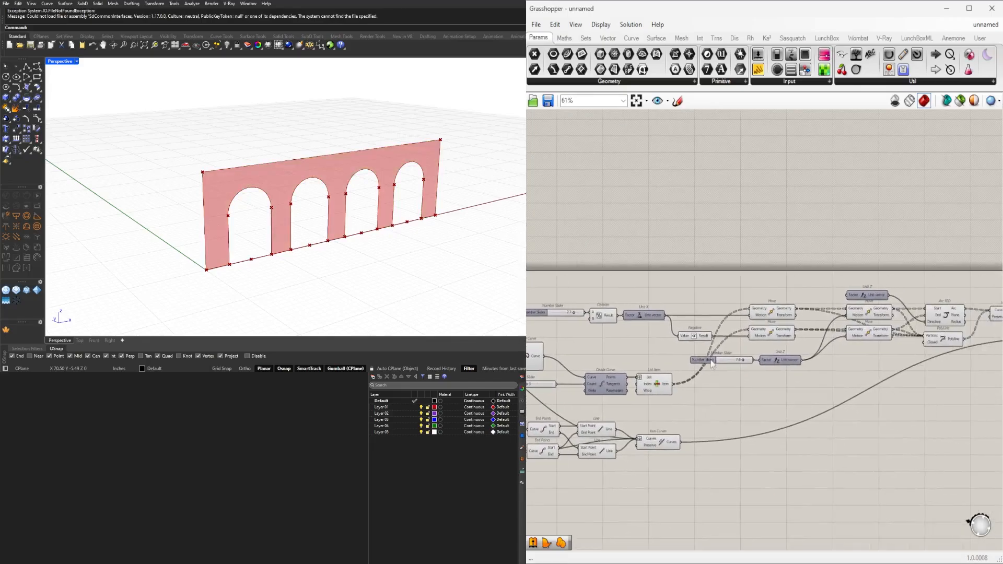
scroll(662, 321, "up", 8)
mouse_move(661, 335)
left_mouse_down()
mouse_move(605, 334)
mouse_move(663, 334)
left_mouse_up()
scroll(801, 412, "down", 4)
scroll(801, 412, "up", 4)
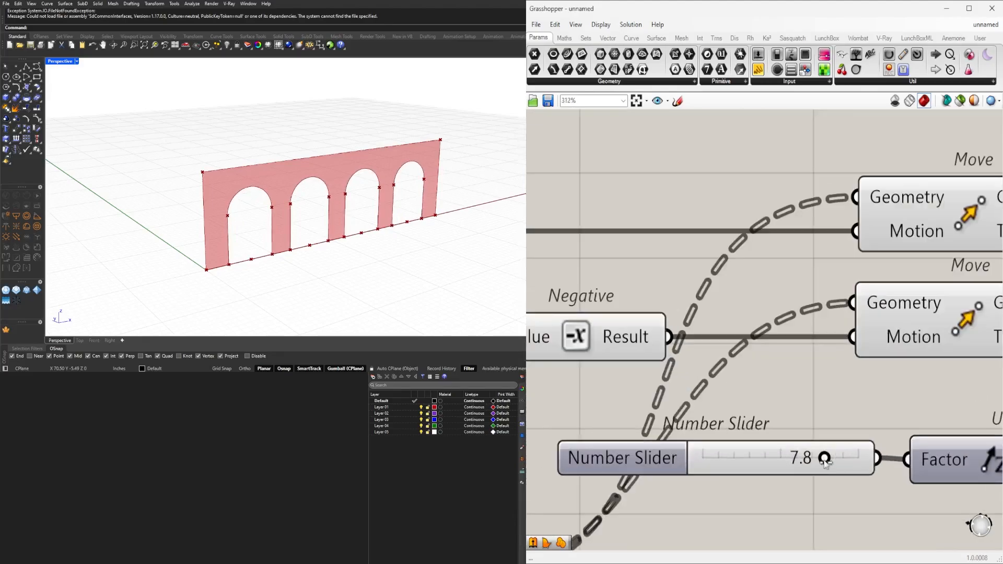
mouse_move(826, 459)
left_mouse_down()
mouse_move(779, 460)
mouse_move(843, 463)
left_mouse_up()
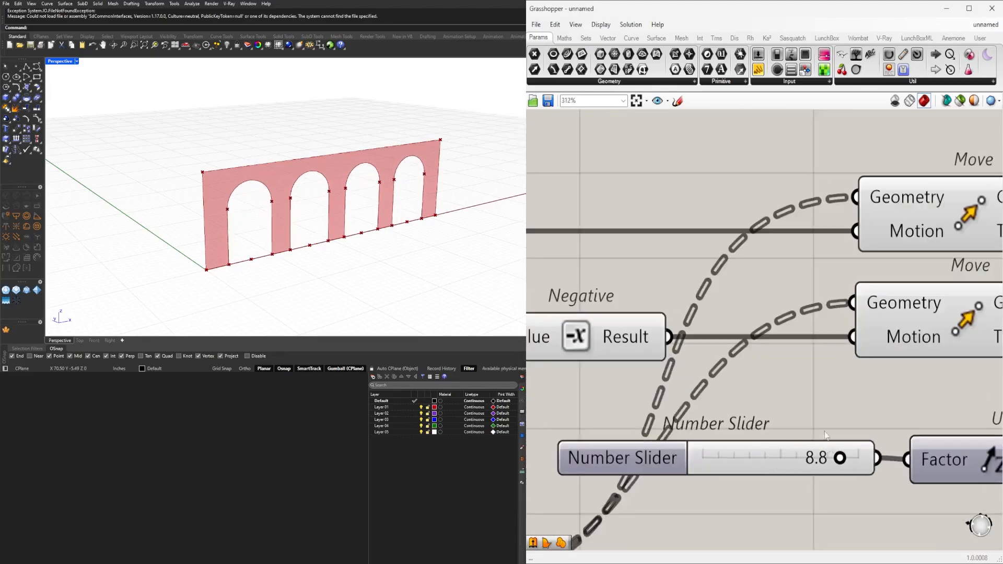
Examine the arched facade surface from several angles along with the Region Difference and Boundary Surfaces components.
scroll(842, 463, "down", 8)
left_click_drag(940, 416, 830, 354)
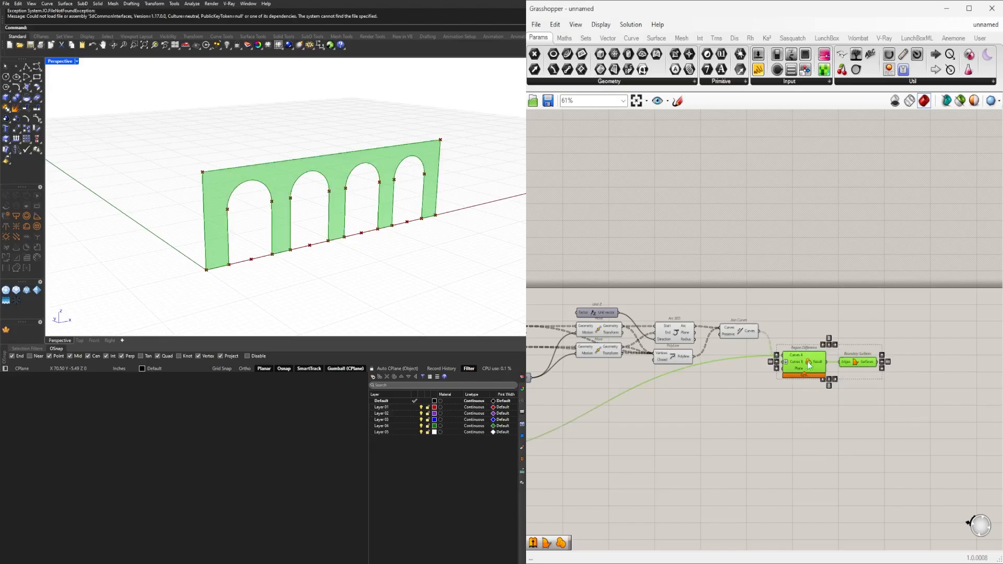
left_click(817, 322)
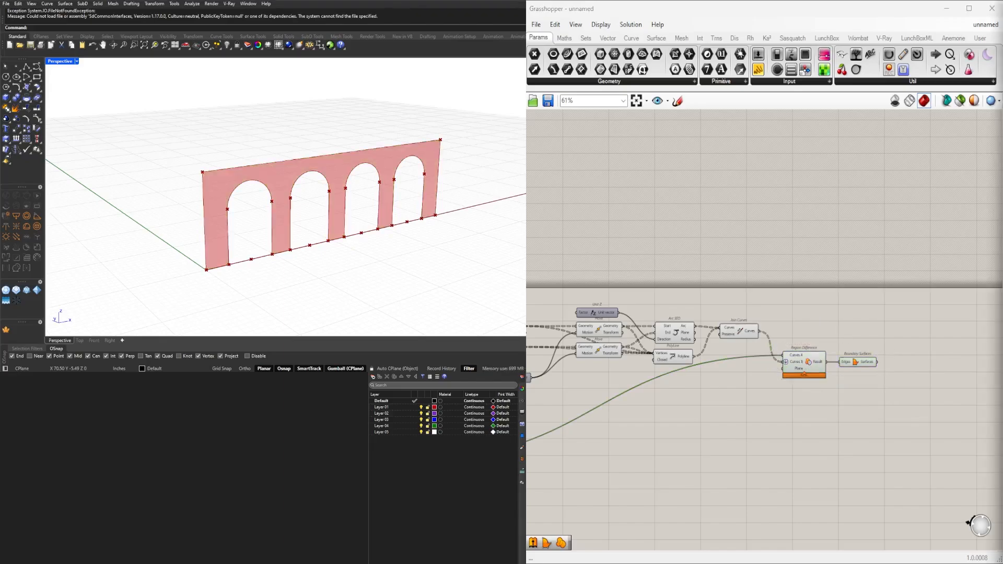
left_click(856, 366)
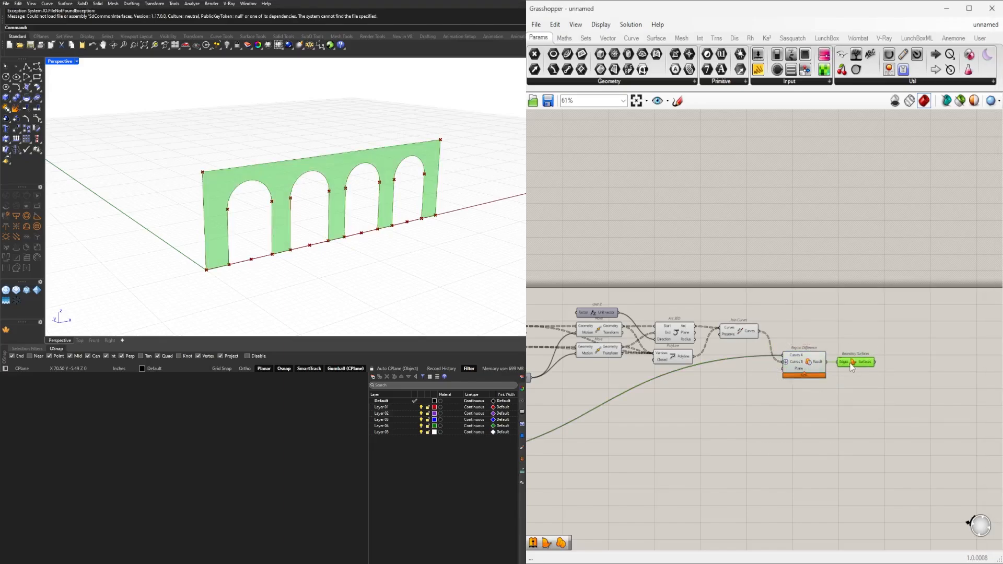
left_click(853, 405)
right_click_drag(444, 199, 340, 234)
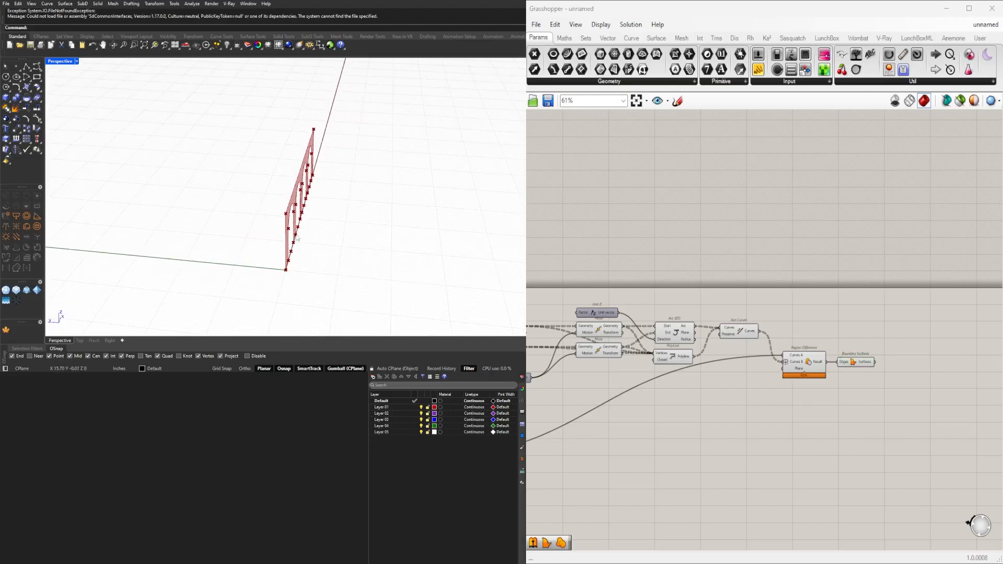
right_click_drag(306, 244, 249, 221)
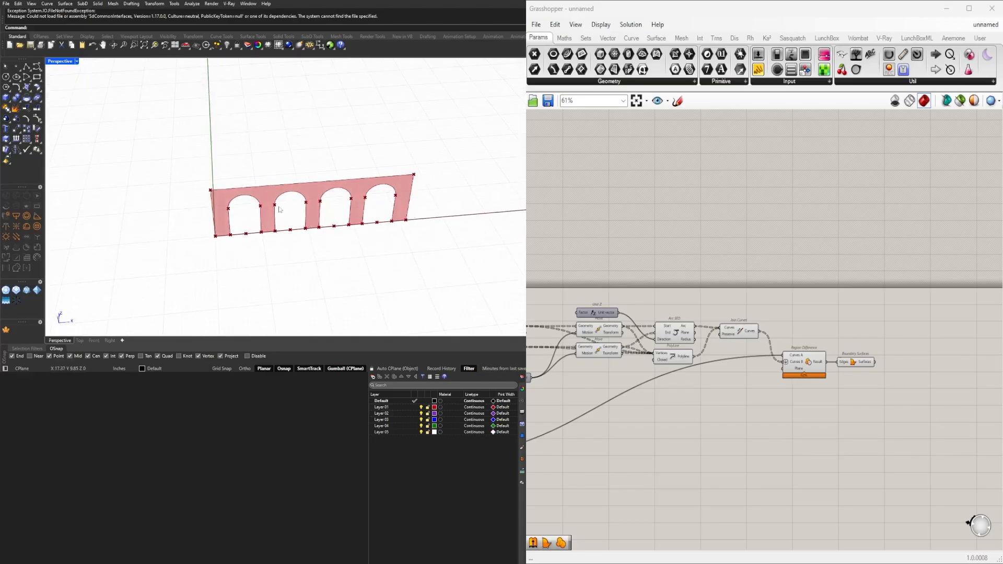
right_click_drag(452, 244, 363, 246)
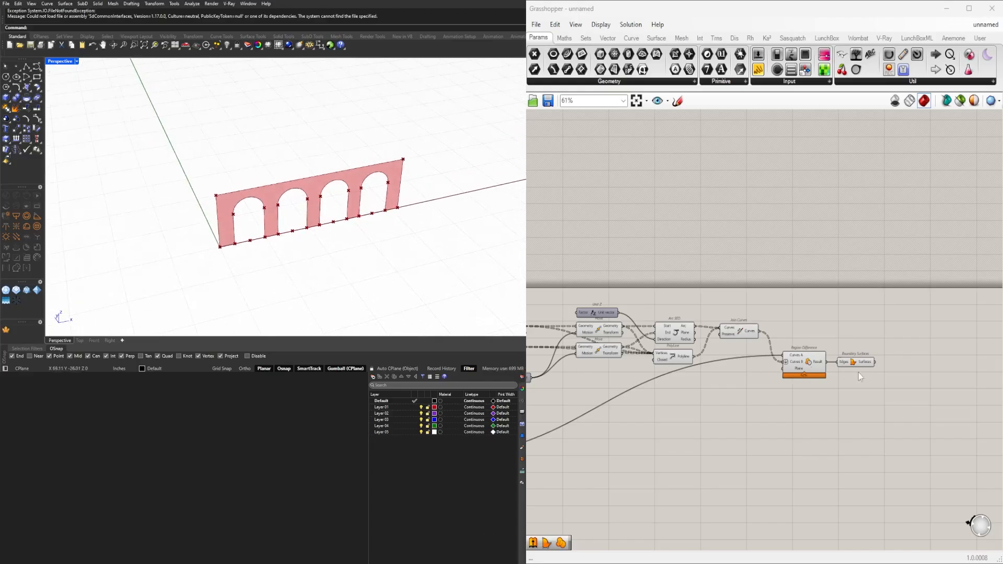
scroll(860, 376, "up", 3)
left_click_drag(891, 395, 778, 339)
left_click(767, 318)
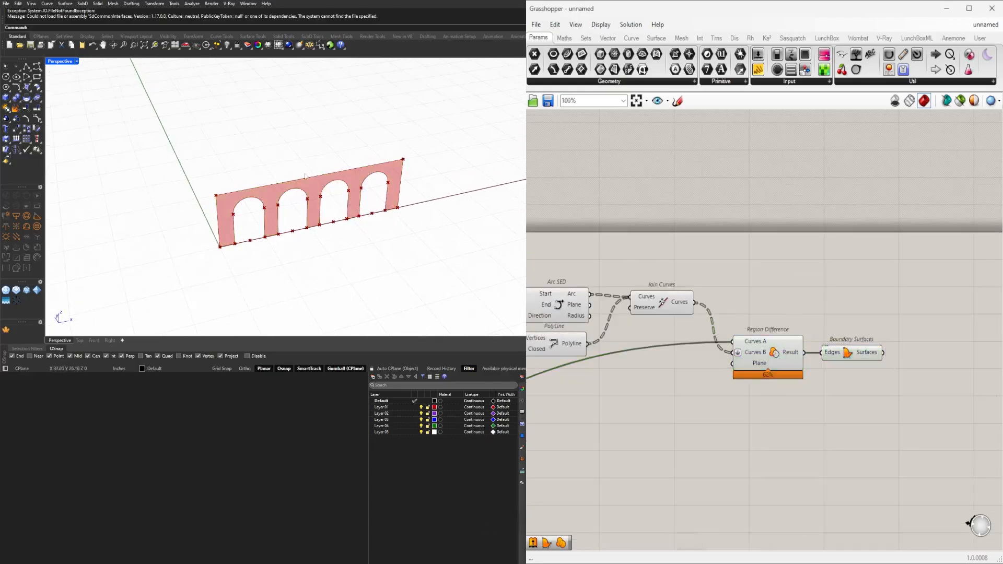
right_click_drag(253, 204, 352, 232)
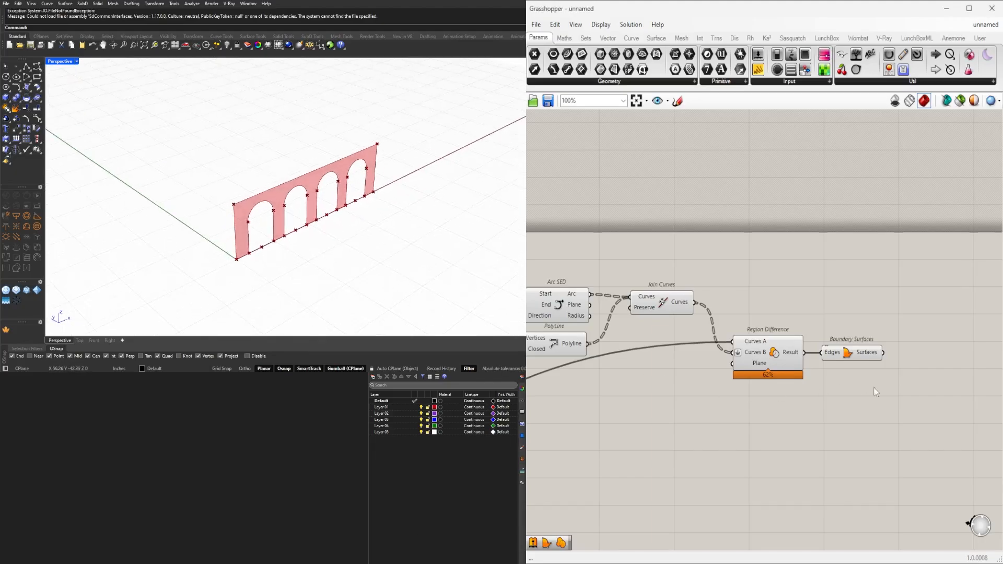
Add an Offset Curve component below the facade outline components and feed the base line from Line SDL into its Curve input.
left_click_drag(883, 396, 731, 303)
left_click(734, 420)
scroll(747, 376, "down", 3)
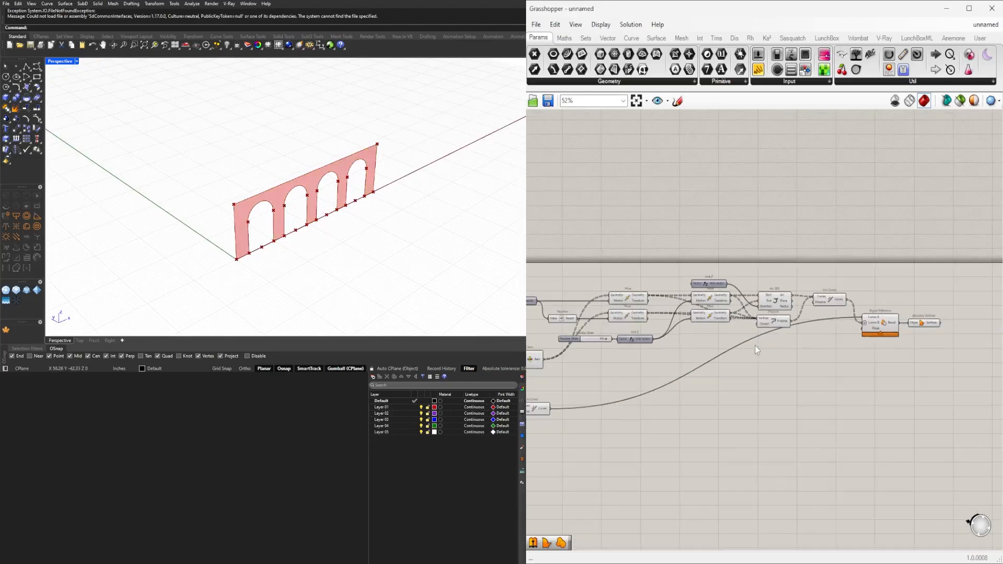
right_click_drag(672, 364, 884, 359)
right_click_drag(606, 346, 663, 276)
scroll(656, 277, "down", 2)
scroll(584, 261, "up", 5)
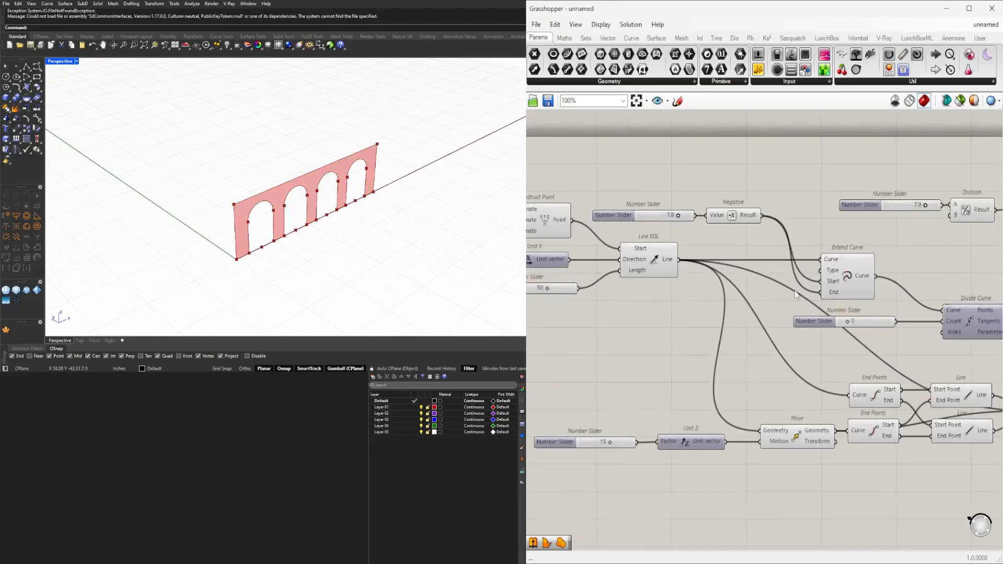
right_click_drag(797, 295, 738, 291)
left_click(565, 249)
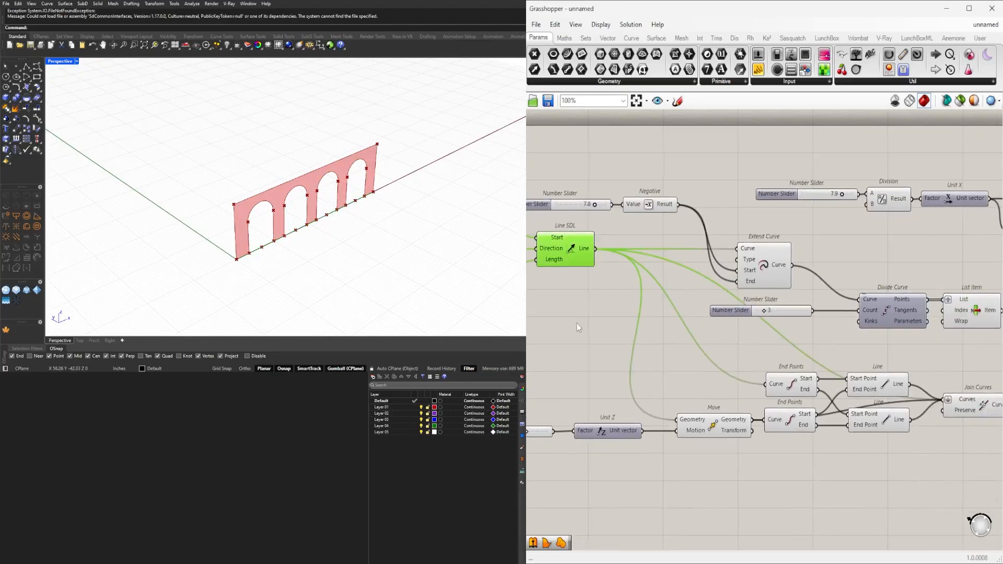
right_click_drag(570, 252, 619, 234)
scroll(621, 259, "down", 3)
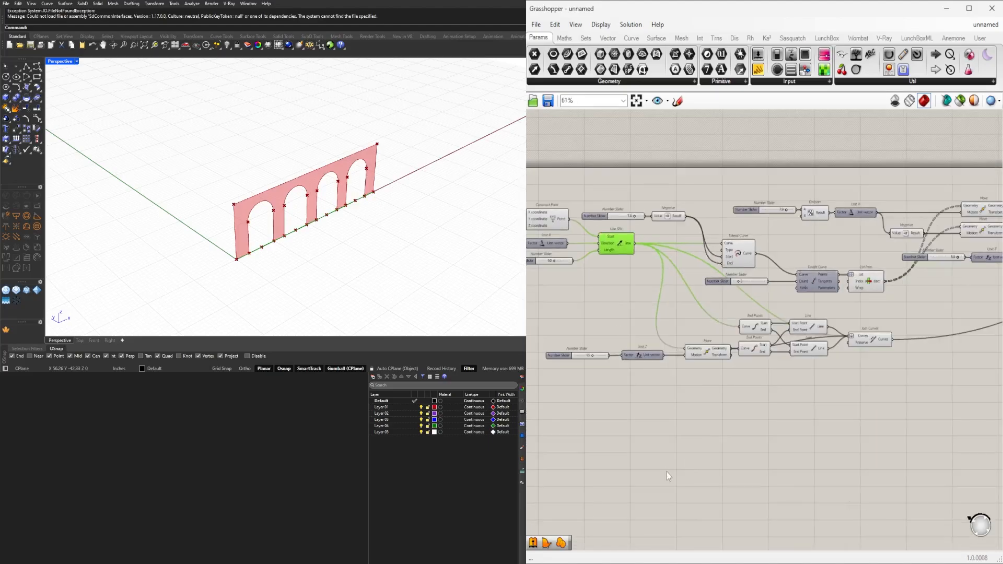
double_click(666, 472)
type("off")
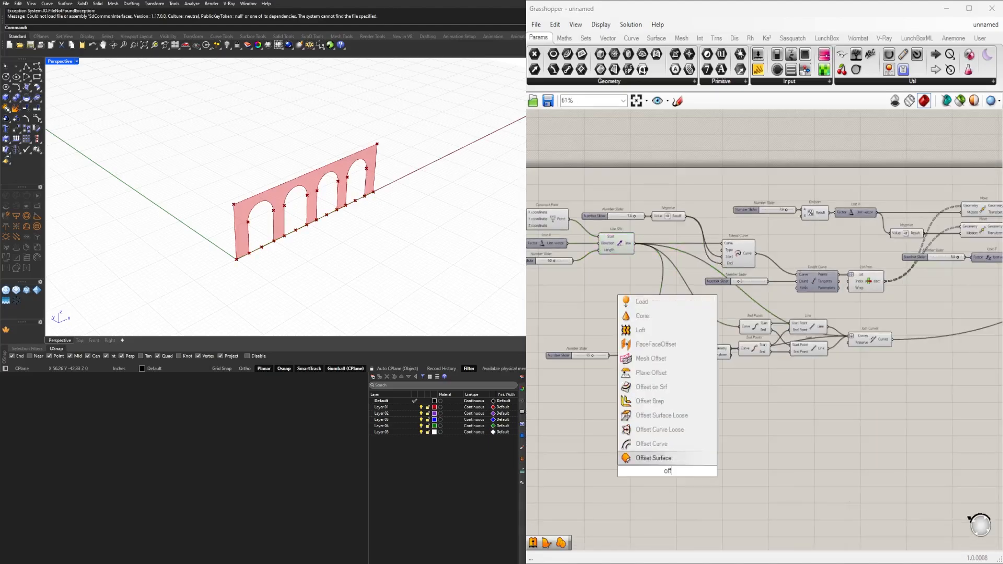
left_click(681, 444)
left_click_drag(673, 469, 807, 414)
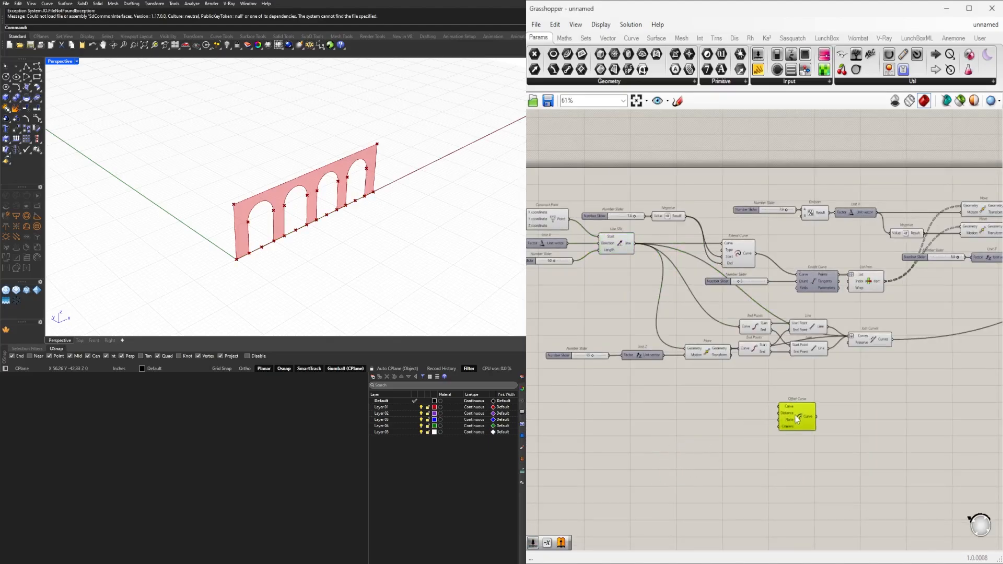
left_click_drag(640, 250, 784, 405)
left_click(805, 412)
Add a Number Slider, connect it to Offset Curve's Distance input and set it to 10.
double_click(738, 416)
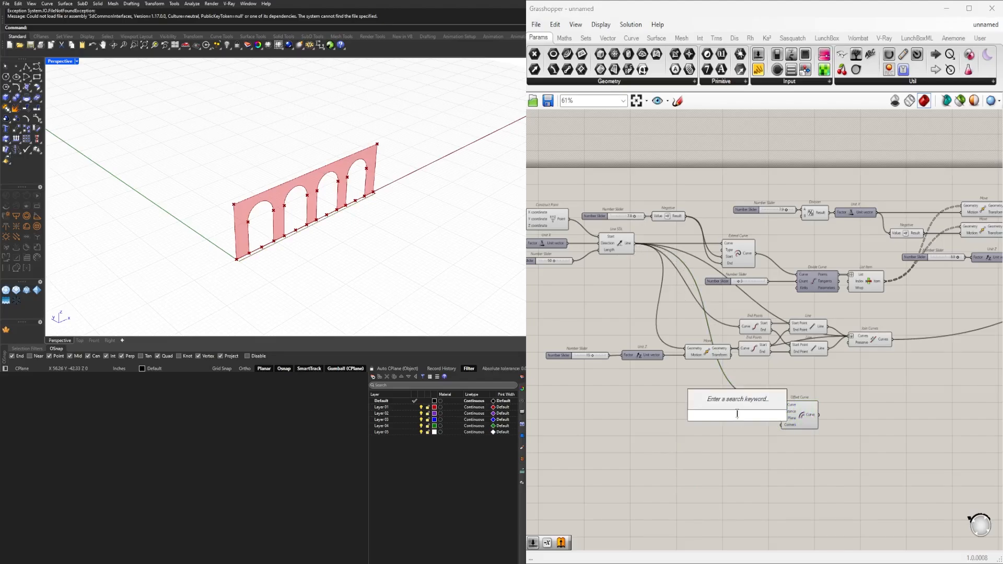
type("6")
key("Return")
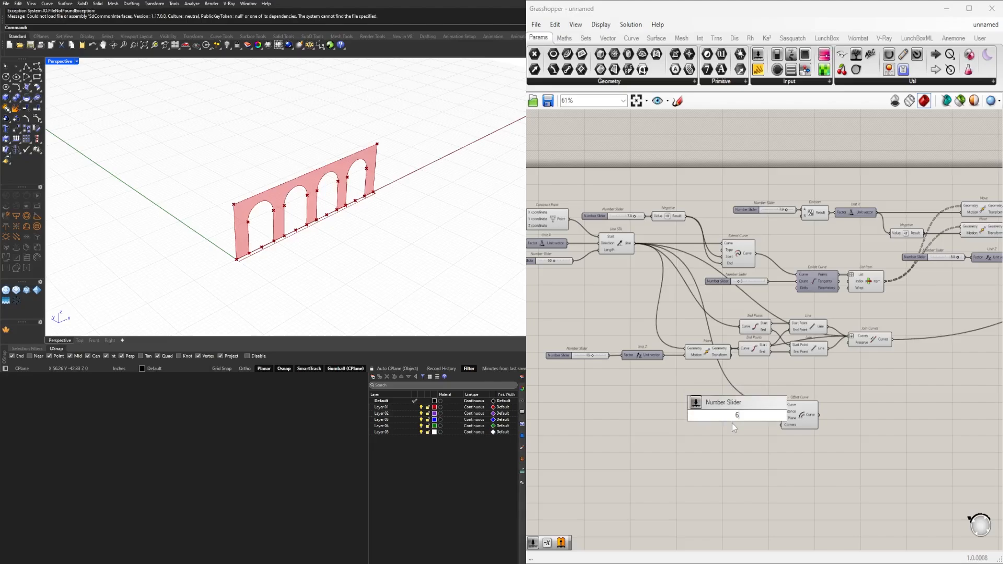
scroll(771, 418, "up", 4)
left_click_drag(765, 414, 791, 405)
left_click_drag(730, 415, 748, 404)
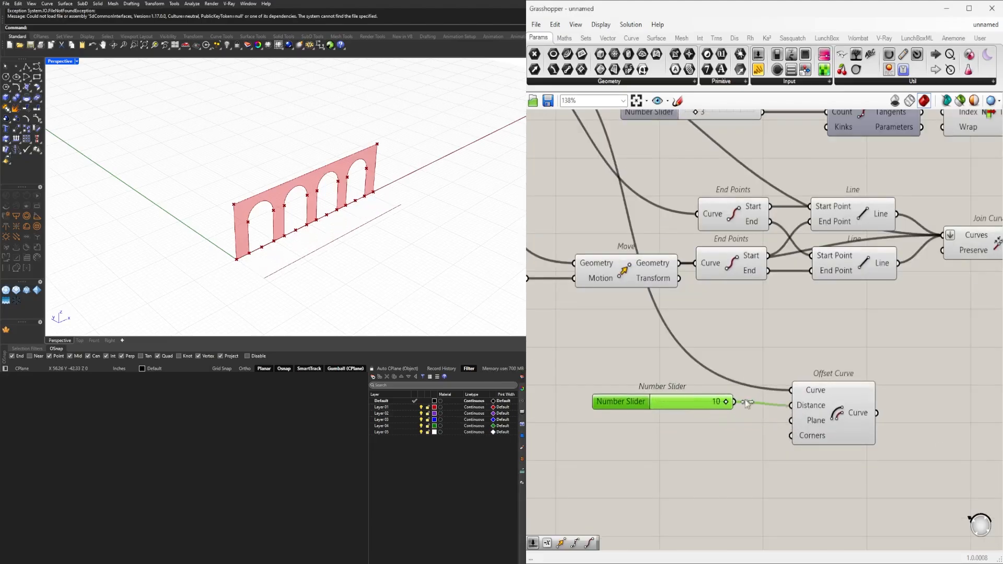
scroll(611, 405, "down", 2)
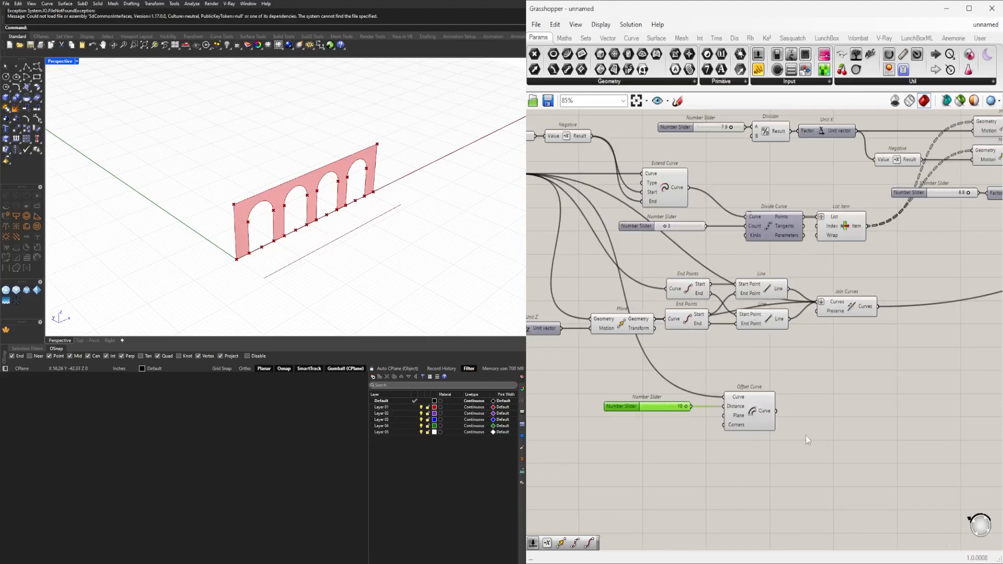
Duplicate the Extend Curve component beside Offset Curve and feed the offset line into the copy's Curve input.
left_click(753, 411)
right_click_drag(454, 224, 310, 242)
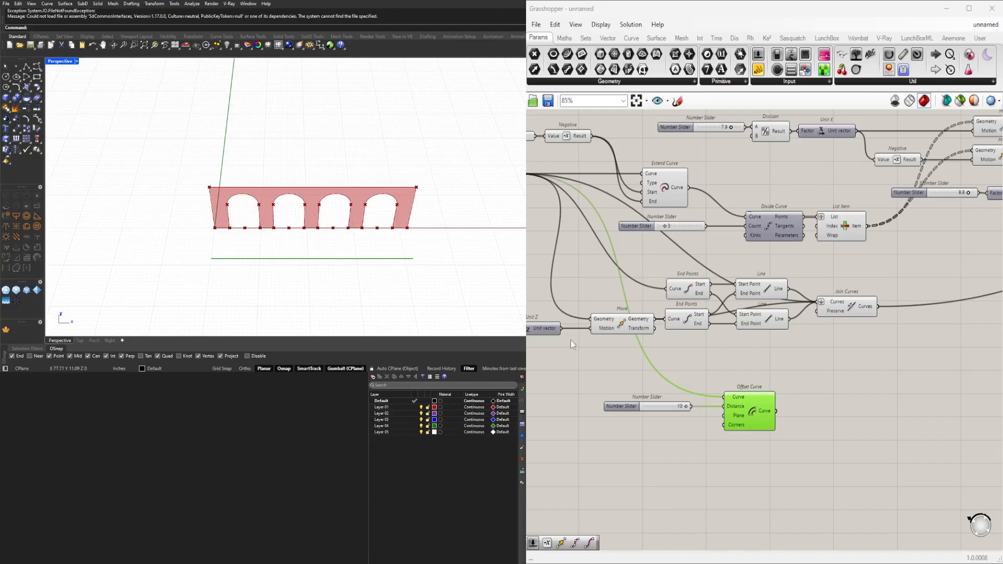
left_click(832, 417)
double_click(830, 416)
right_click_drag(737, 213, 886, 266)
left_click(822, 238)
right_click_drag(823, 237, 734, 204)
left_click_drag(725, 208, 881, 437, "alt")
left_click(873, 405)
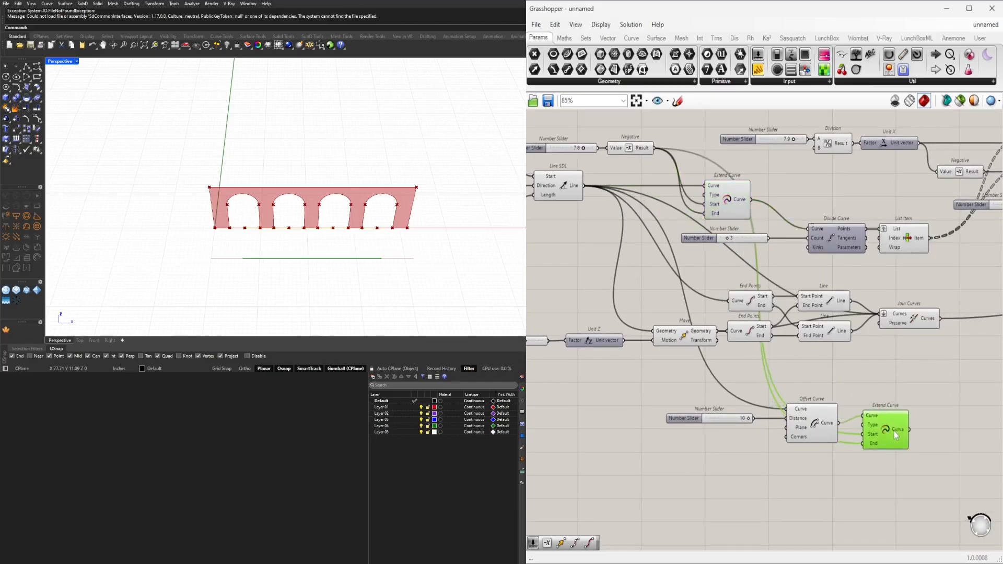
left_click_drag(895, 432, 886, 459)
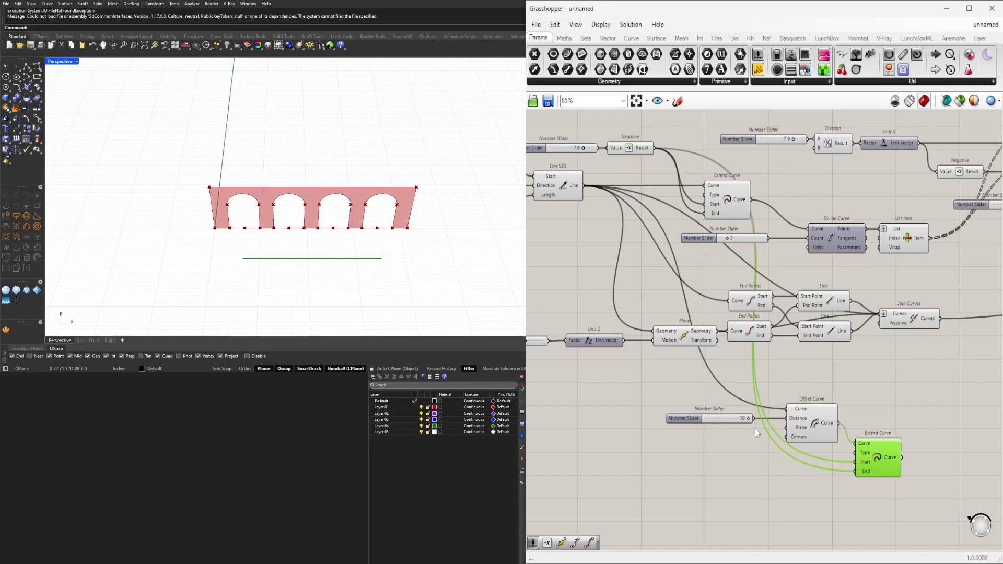
Feed the offset distance slider into the new Extend Curve's Start and End inputs, and space the component slightly away from Offset Curve.
left_click_drag(754, 423, 856, 462)
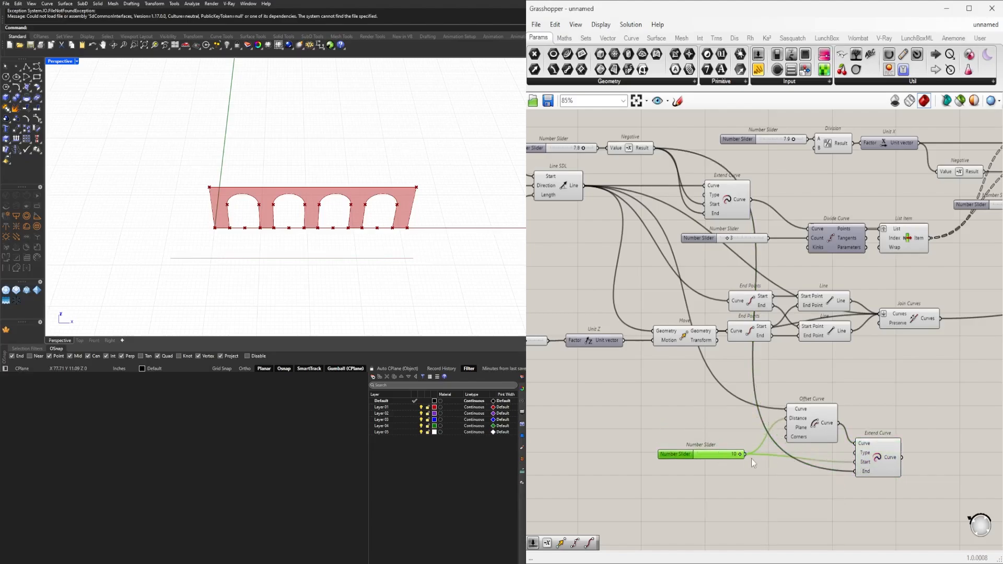
left_click_drag(746, 454, 856, 471)
left_click(861, 456)
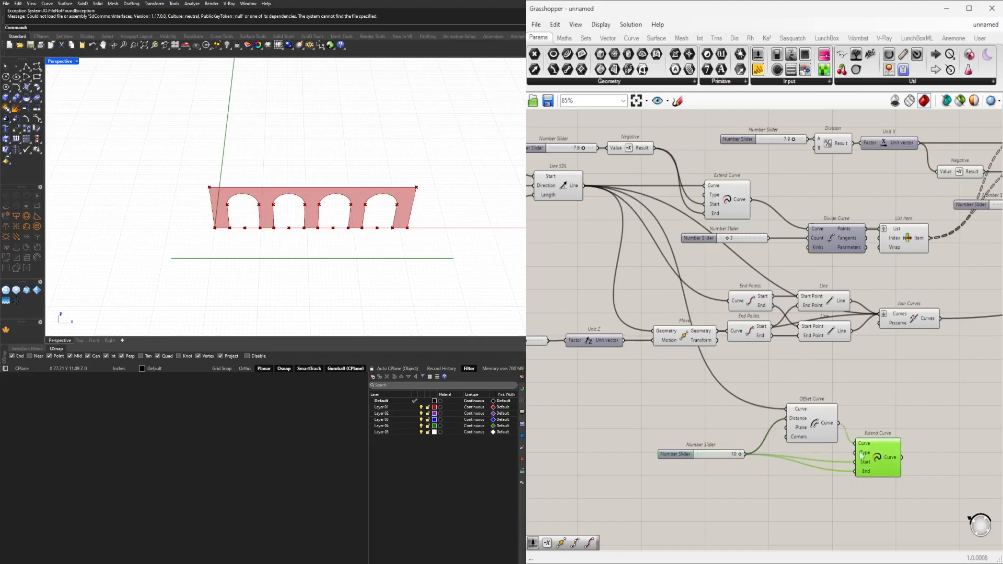
scroll(733, 454, "up", 5)
left_click_drag(729, 452, 758, 408)
scroll(790, 433, "down", 4)
right_click_drag(794, 433, 666, 411)
left_click(732, 450)
scroll(789, 426, "up", 1)
left_click_drag(791, 428, 814, 417)
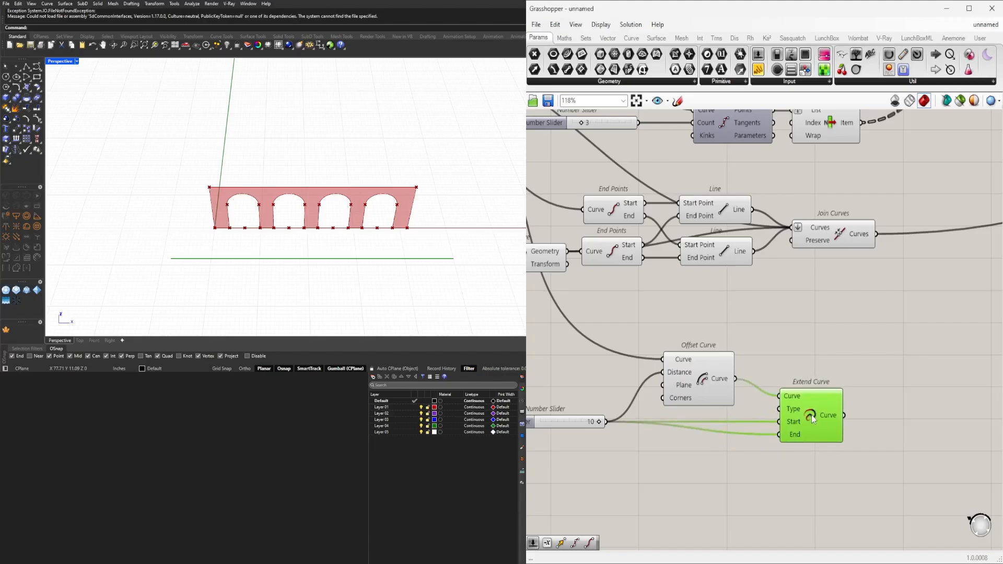
Turn off the preview of the Offset Curve component and align the new Extend Curve component beside it.
right_click_drag(290, 227, 343, 197)
scroll(732, 288, "down", 2)
right_click_drag(725, 290, 849, 321)
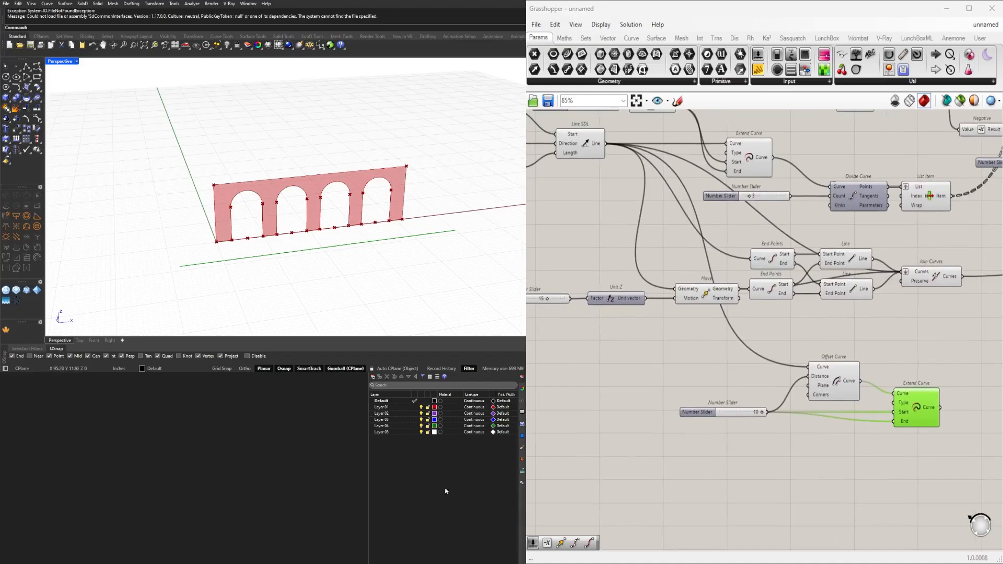
right_click(751, 313)
left_click(641, 340)
scroll(699, 334, "down", 1)
right_click_drag(701, 334, 641, 380)
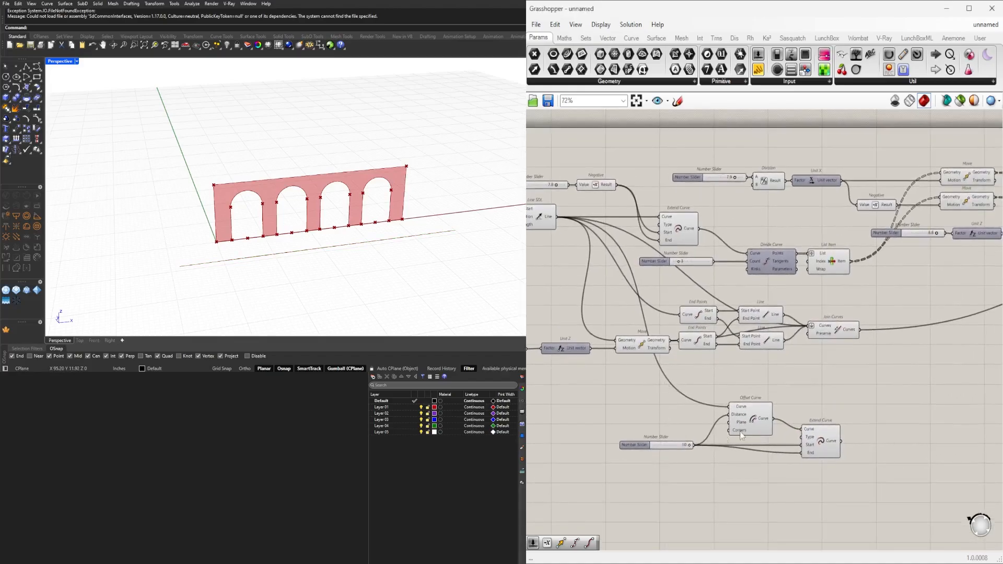
scroll(805, 433, "up", 2)
left_click_drag(832, 445, 818, 456)
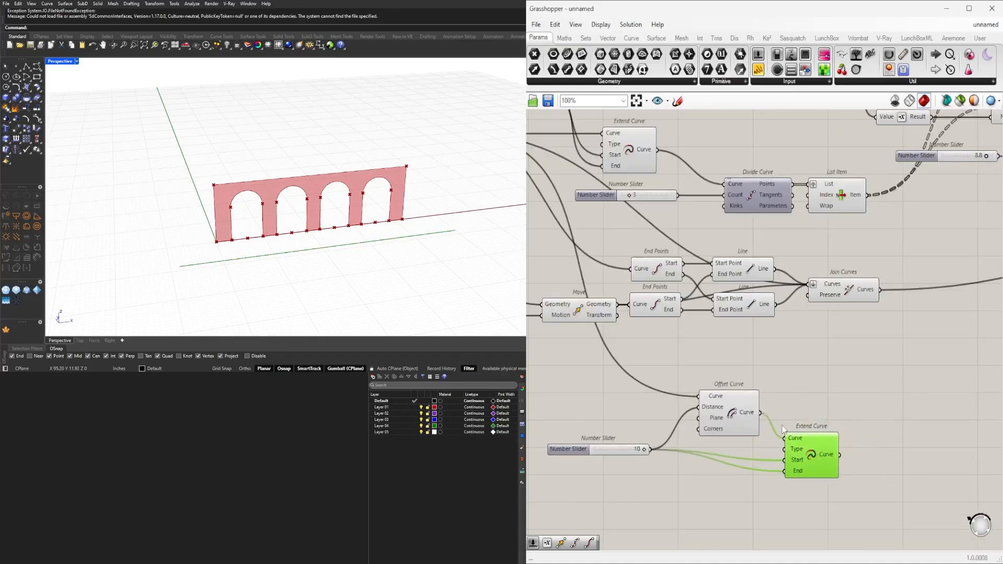
left_click(730, 412)
right_click(731, 411)
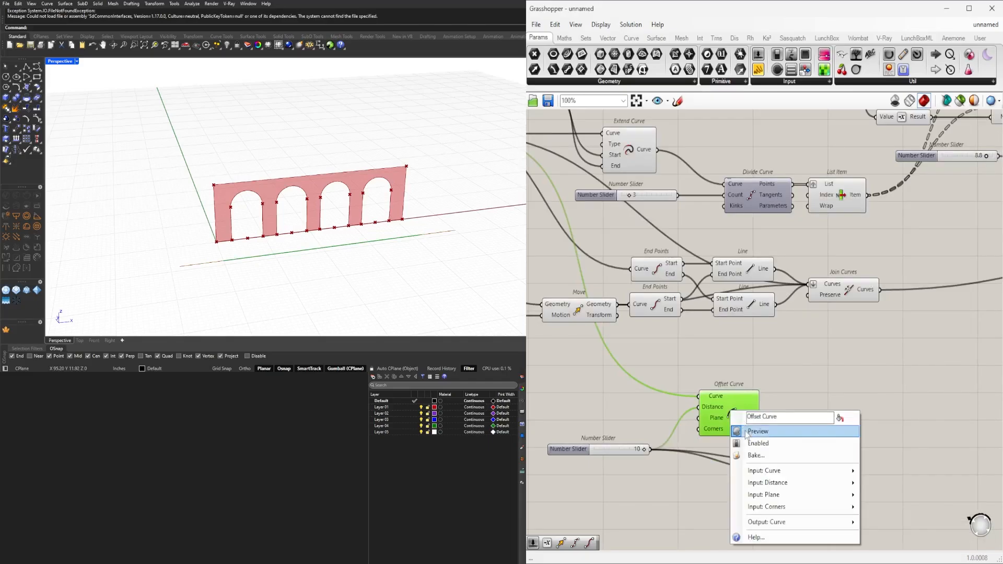
left_click(748, 430)
left_click(838, 363)
left_click_drag(830, 442, 831, 435)
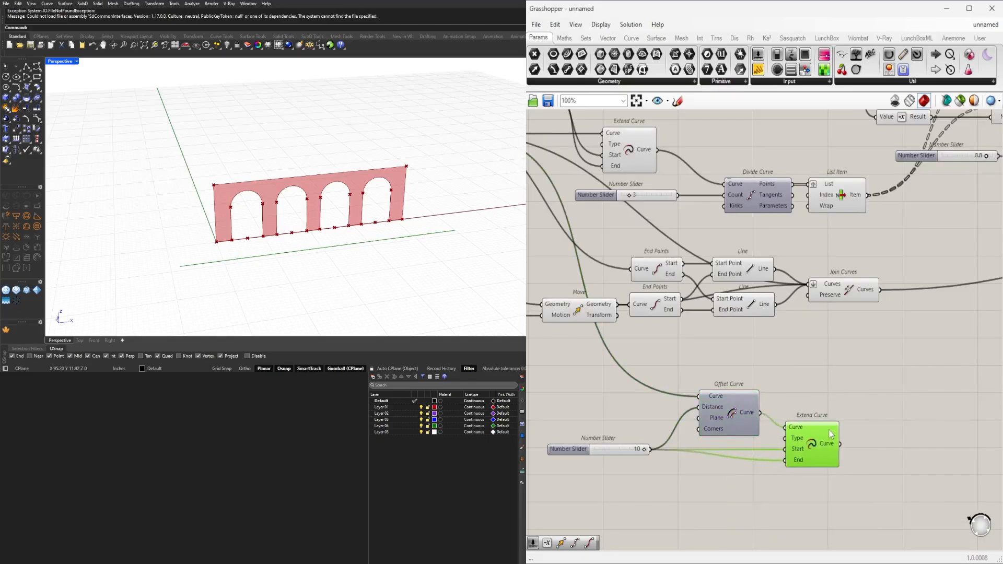
Add a Move component beyond the new Extend Curve component in the offset line branch.
scroll(721, 360, "down", 1)
right_click_drag(720, 360, 798, 363)
left_click(773, 330)
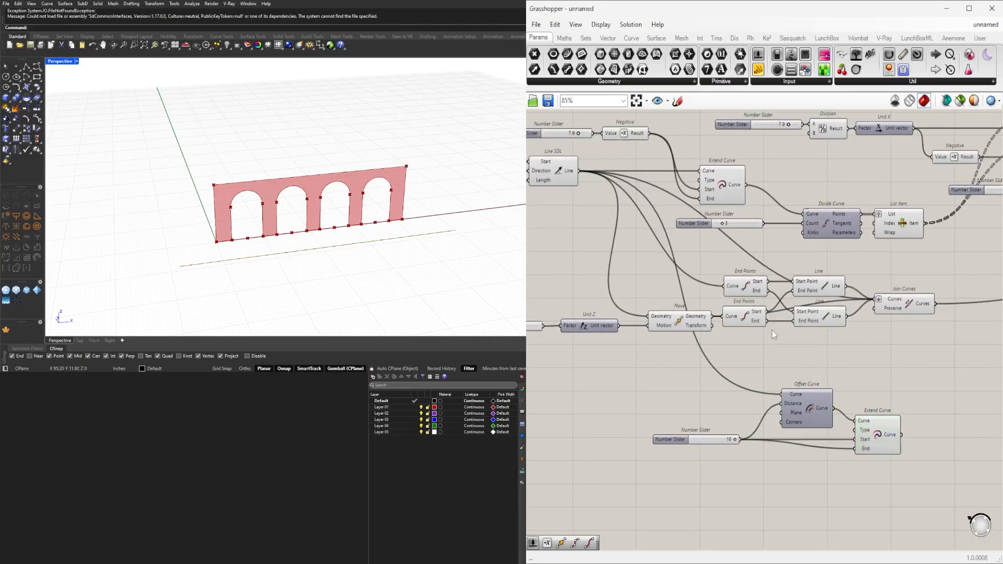
right_click_drag(635, 322, 734, 330)
left_click(782, 328)
right_click_drag(780, 362, 598, 347)
left_click(821, 426)
right_click_drag(821, 425, 736, 414)
double_click(794, 393)
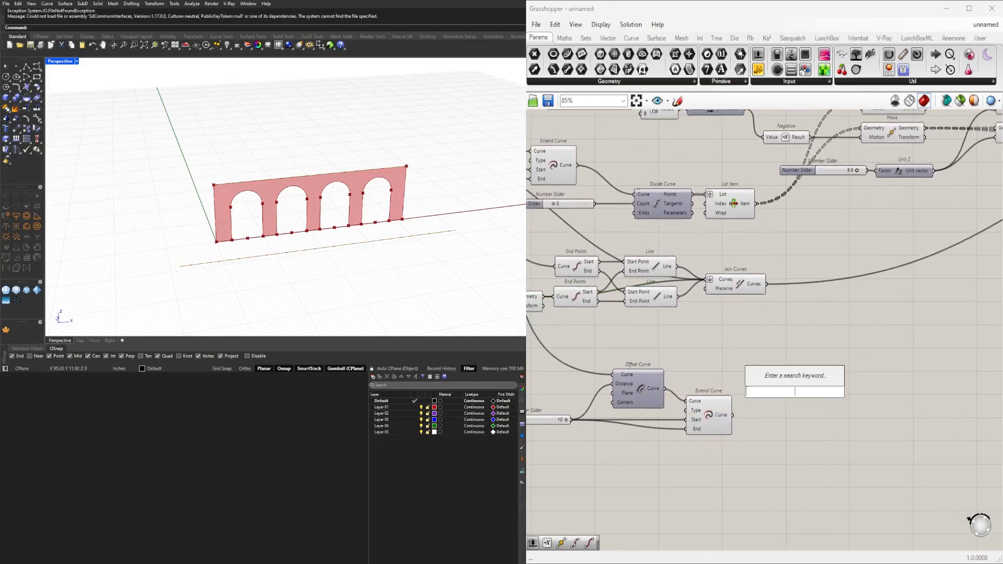
type("move")
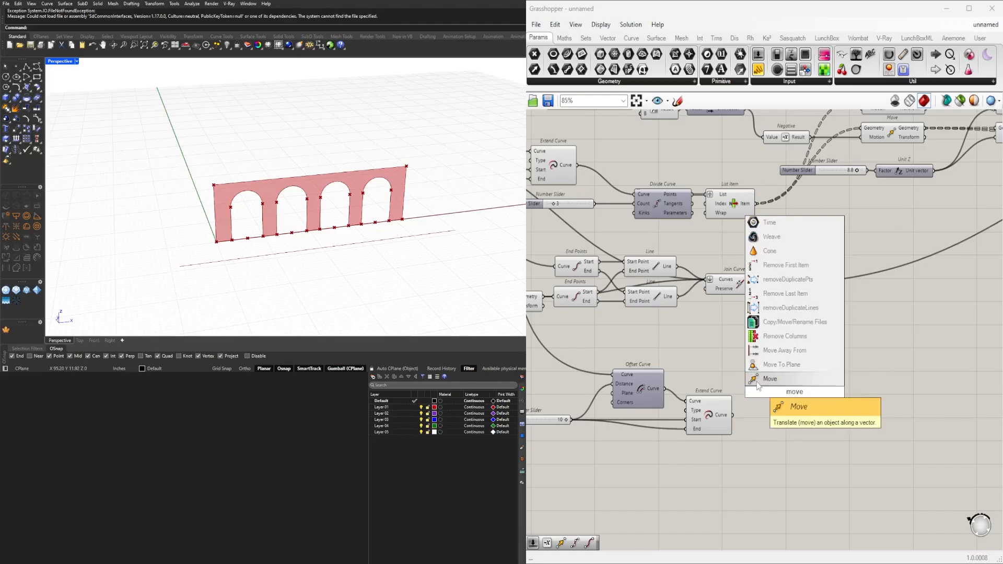
key("Return")
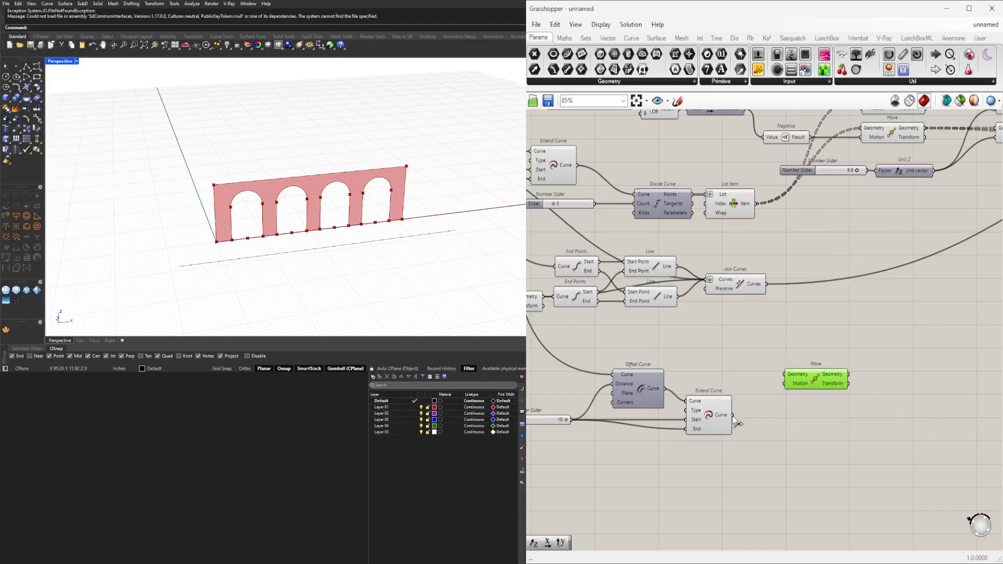
Feed the extended offset line into Move's Geometry input and the facade height's Unit Z vector into its Motion input.
left_click_drag(733, 416, 830, 344)
right_click_drag(582, 333, 765, 335)
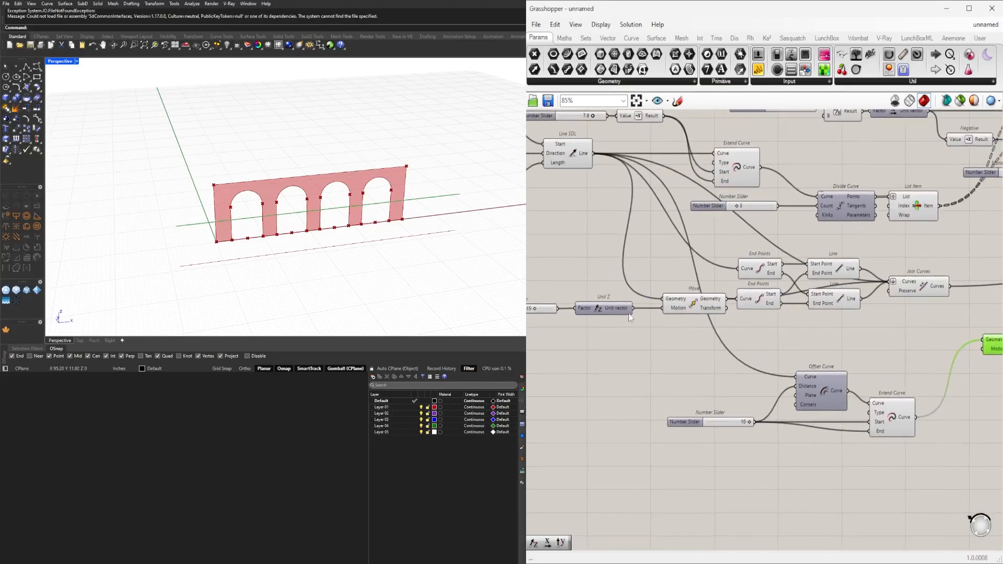
left_click_drag(633, 308, 983, 349)
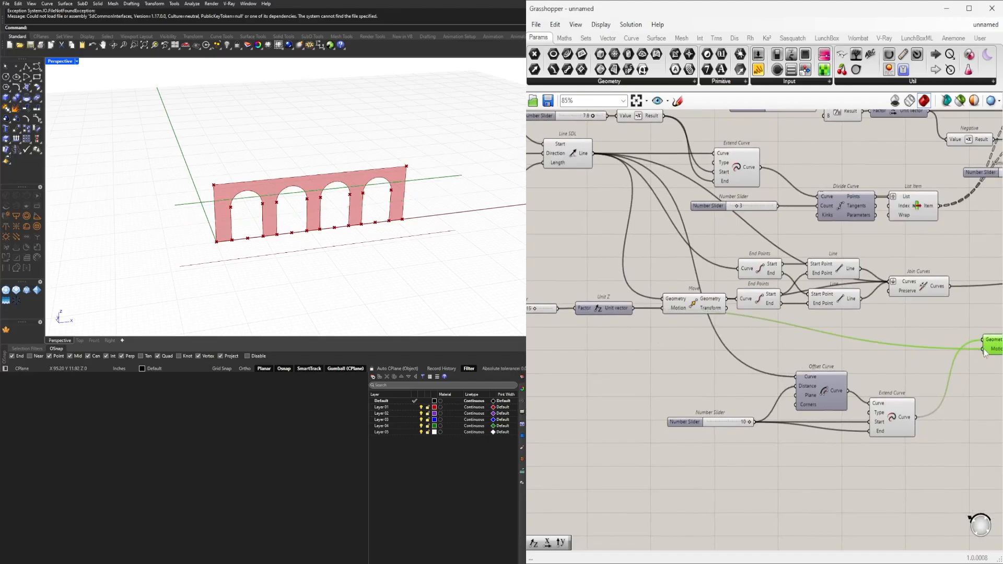
right_click_drag(511, 205, 225, 181)
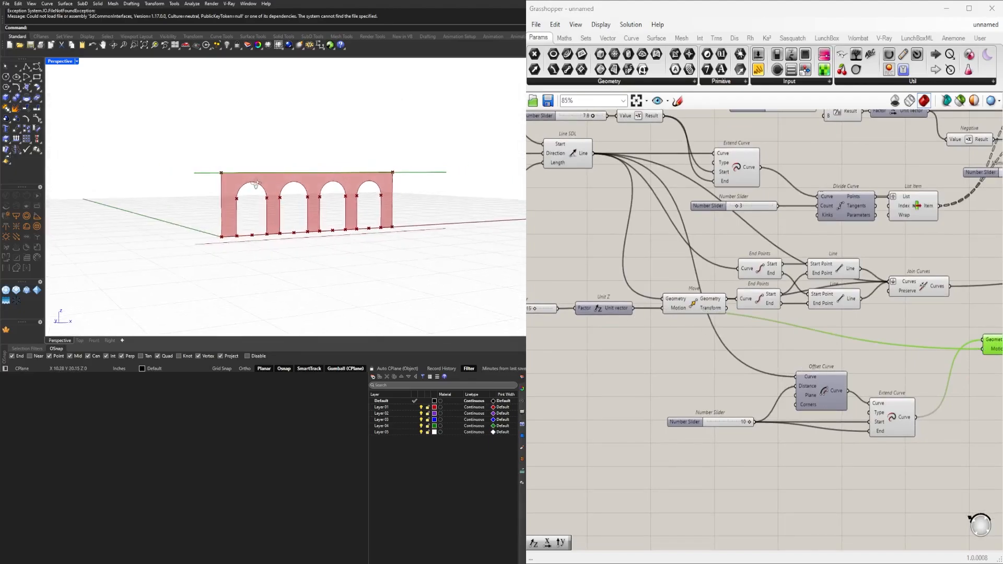
scroll(723, 341, "down", 3)
scroll(707, 368, "up", 4)
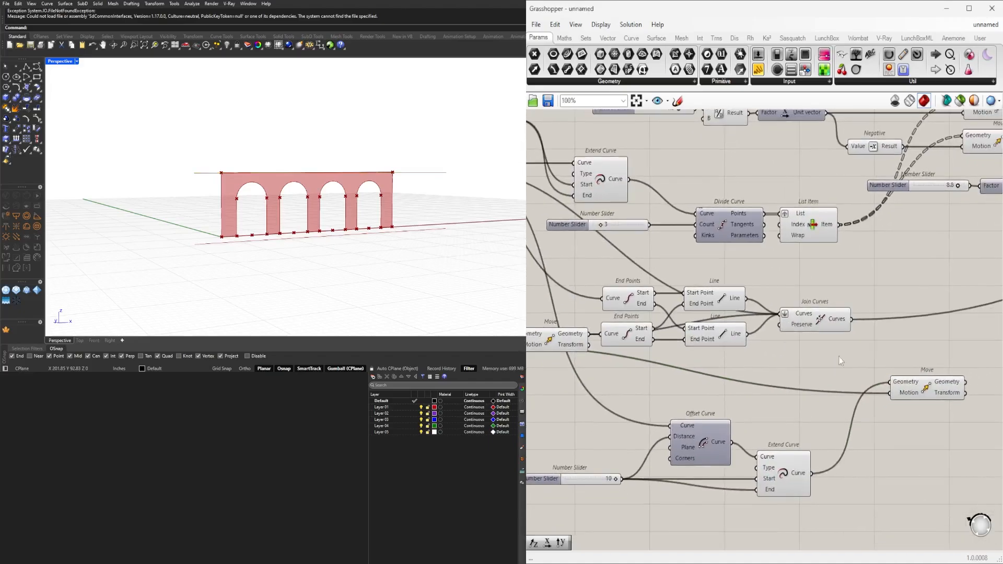
Duplicate the facade outline's two End Points, two Line and Join Curves components and place the copies beyond the new Move component.
left_click_drag(875, 352, 642, 294)
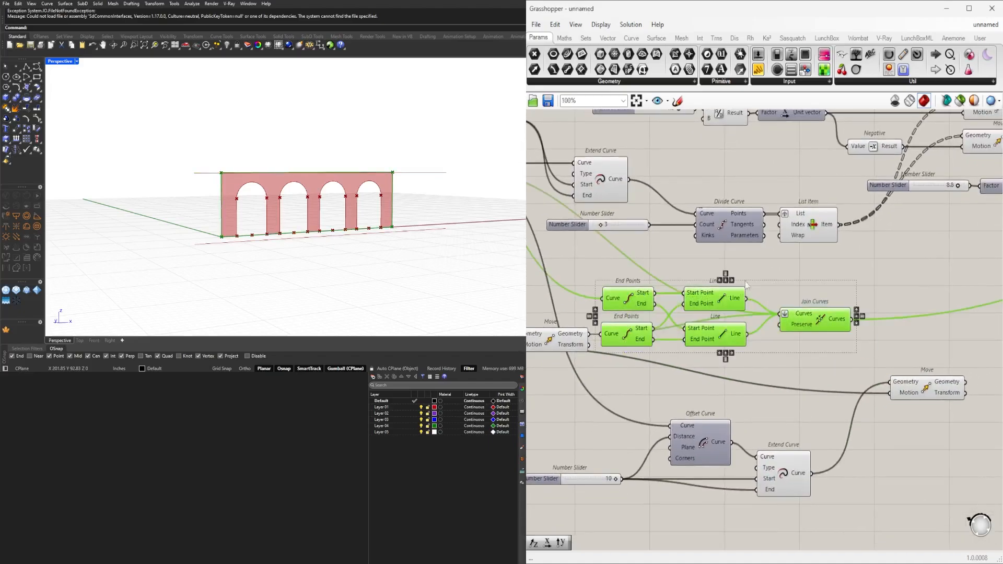
scroll(613, 301, "down", 1)
scroll(616, 305, "up", 1)
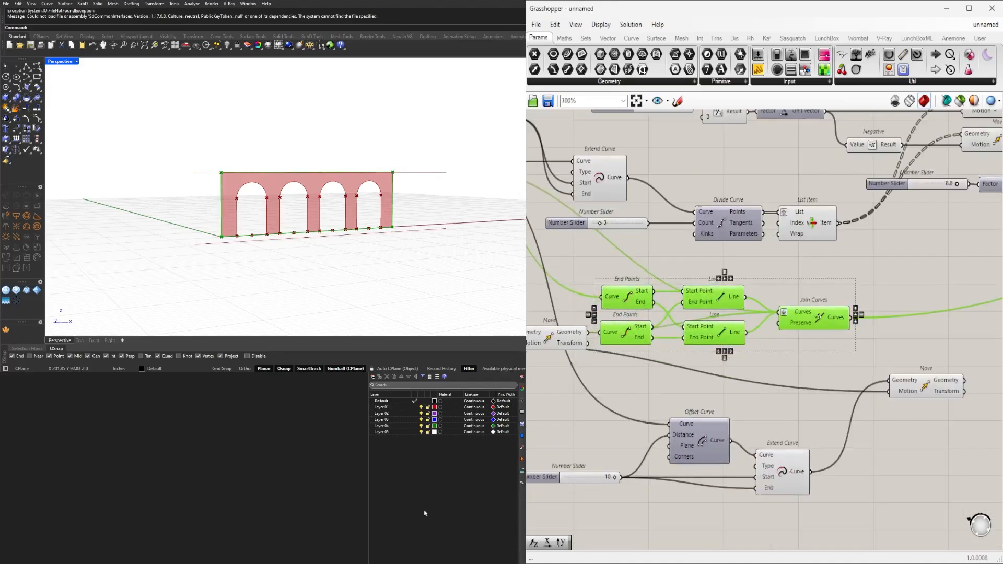
scroll(773, 341, "down", 2)
right_click_drag(773, 341, 641, 344)
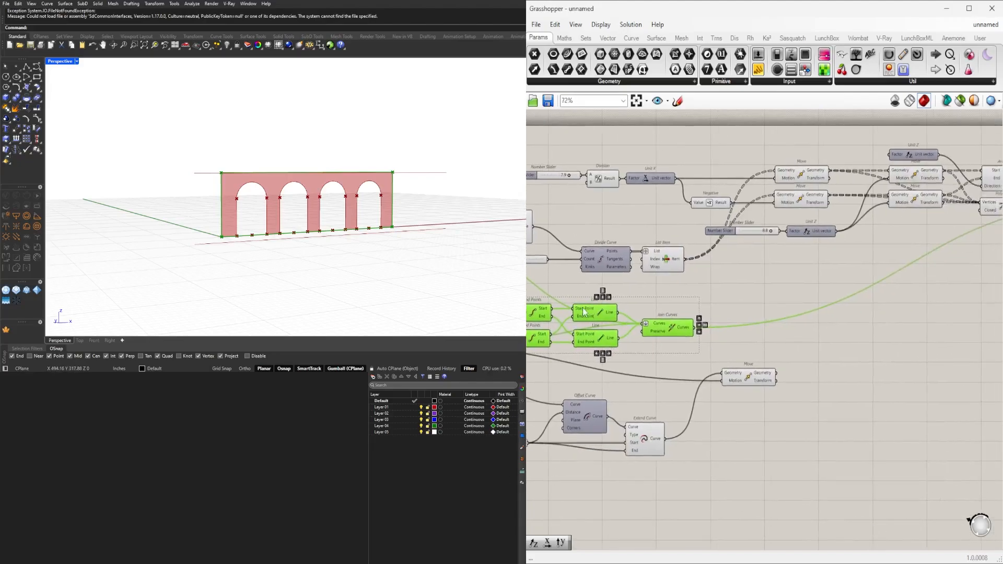
left_click_drag(593, 318, 894, 372)
scroll(815, 387, "up", 3)
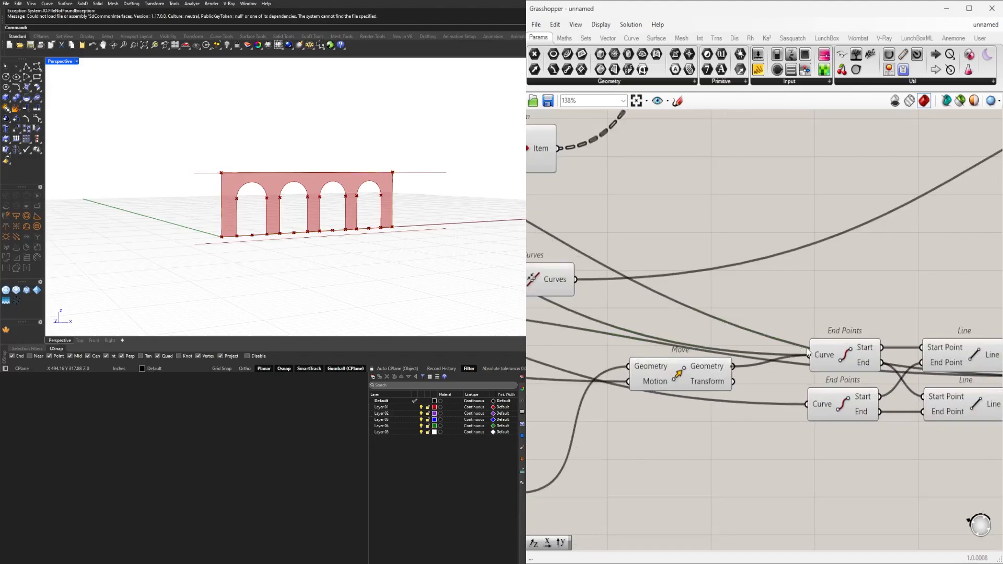
Feed the moved line into the first copied End Points component and the extended offset line into the second.
left_click_drag(807, 353, 809, 355)
left_click_drag(754, 377, 748, 375)
left_click(695, 373)
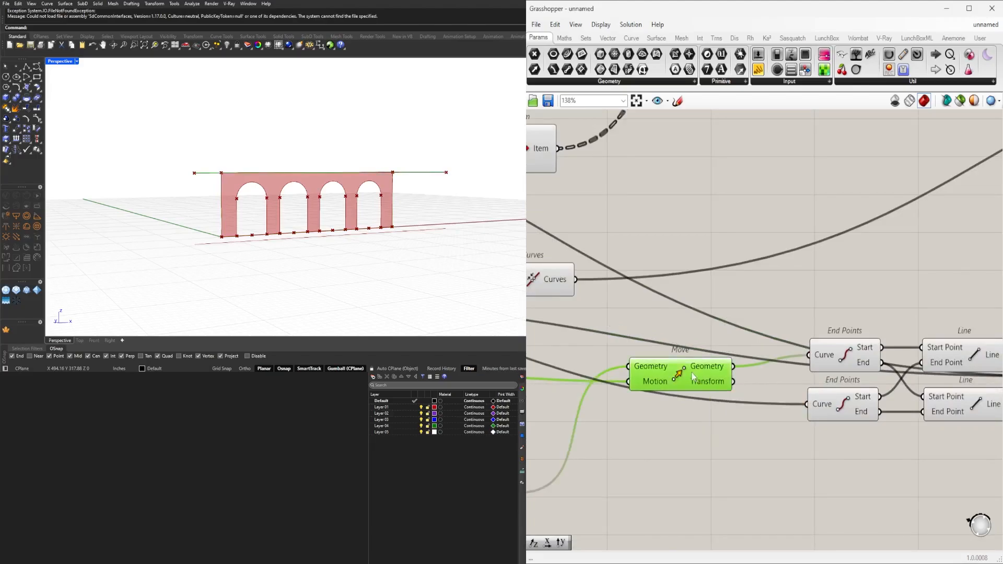
scroll(693, 374, "down", 3)
right_click_drag(642, 409, 761, 385)
right_click_drag(703, 422, 614, 418)
left_click(601, 418)
left_click_drag(617, 418, 794, 364)
Move the copied Join Curves away from the Line components and disconnect the original facade's base and top lines from it.
right_click_drag(866, 411, 701, 437)
right_click_drag(816, 382, 863, 359)
left_click(863, 360)
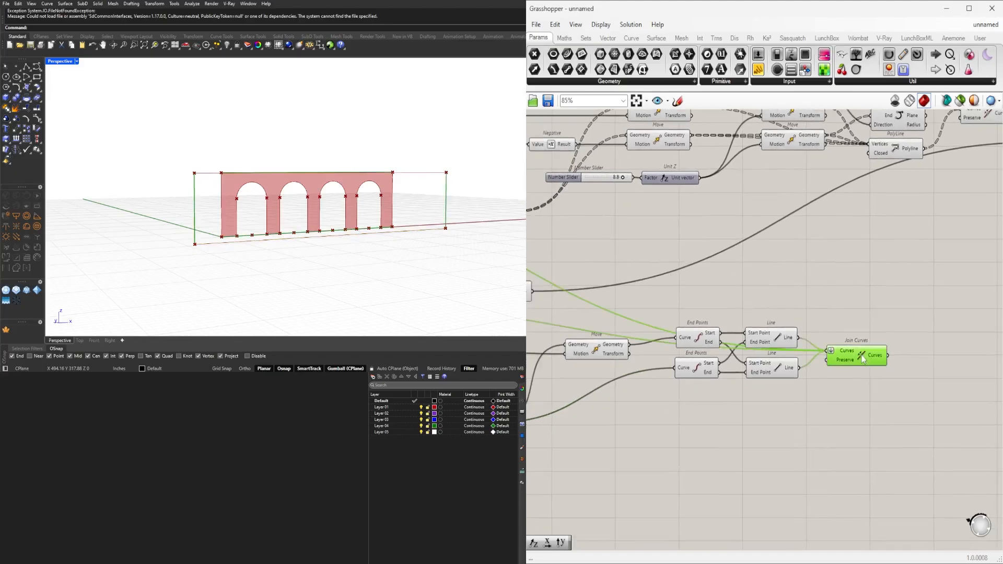
right_click_drag(841, 405, 895, 391)
left_click_drag(908, 349, 920, 380)
right_click_drag(615, 403, 631, 387)
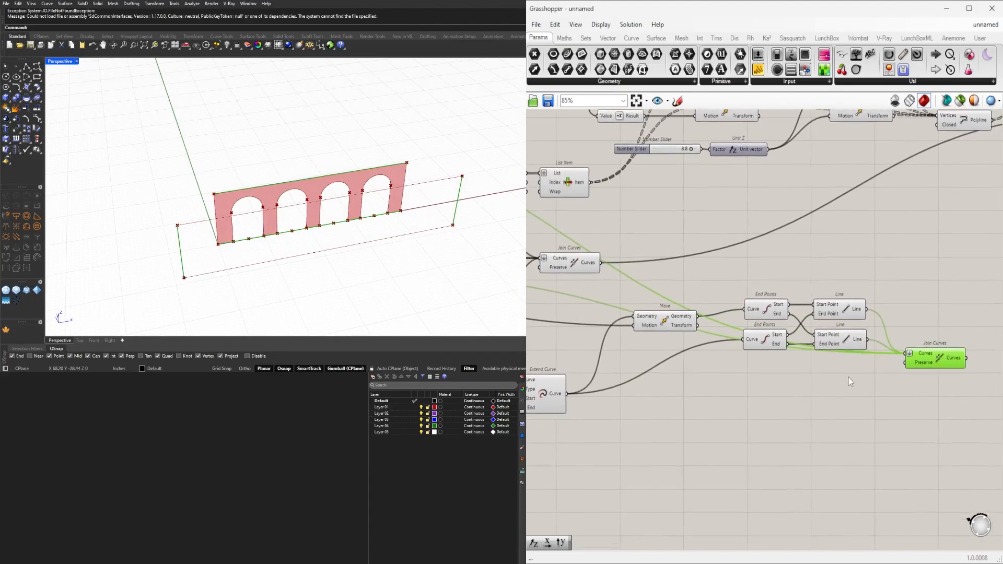
scroll(848, 377, "down", 1)
scroll(862, 325, "up", 3)
left_click_drag(916, 372, 923, 380)
left_click(938, 389)
scroll(881, 396, "down", 2)
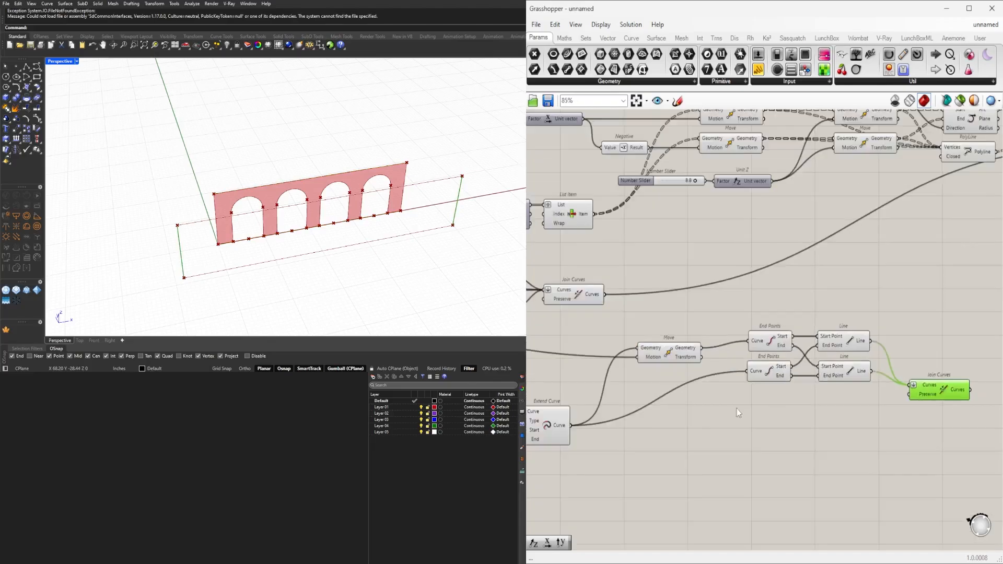
Add the extended offset line and the moved upper line to the copied Join Curves component's Curves input.
left_click(553, 427)
right_click_drag(562, 416, 594, 401)
left_click_drag(603, 411, 974, 409, "shift")
scroll(914, 414, "down", 1)
left_click(630, 406)
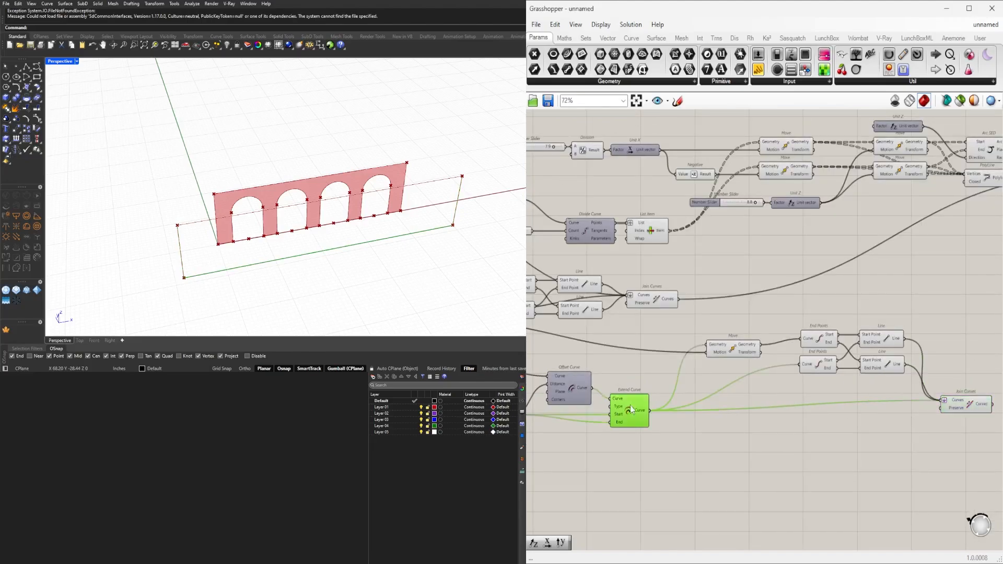
left_click(753, 355)
left_click_drag(764, 349, 973, 418, "shift")
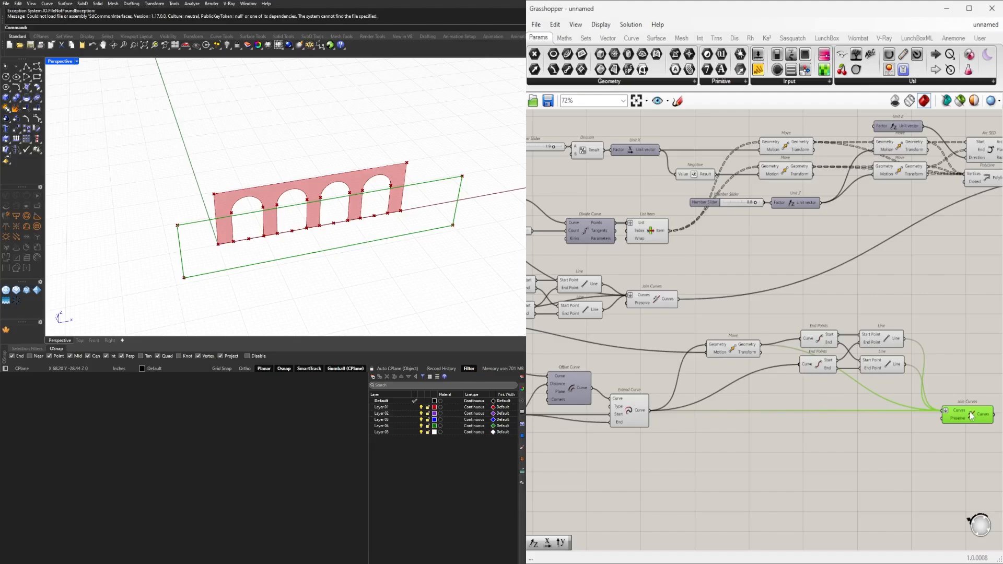
Reposition the new Move component just after the Extend Curve component in the offset frame branch.
scroll(971, 416, "up", 1)
right_click_drag(971, 416, 852, 392)
right_click_drag(318, 209, 307, 181)
right_click_drag(793, 319, 904, 307)
scroll(903, 306, "down", 3)
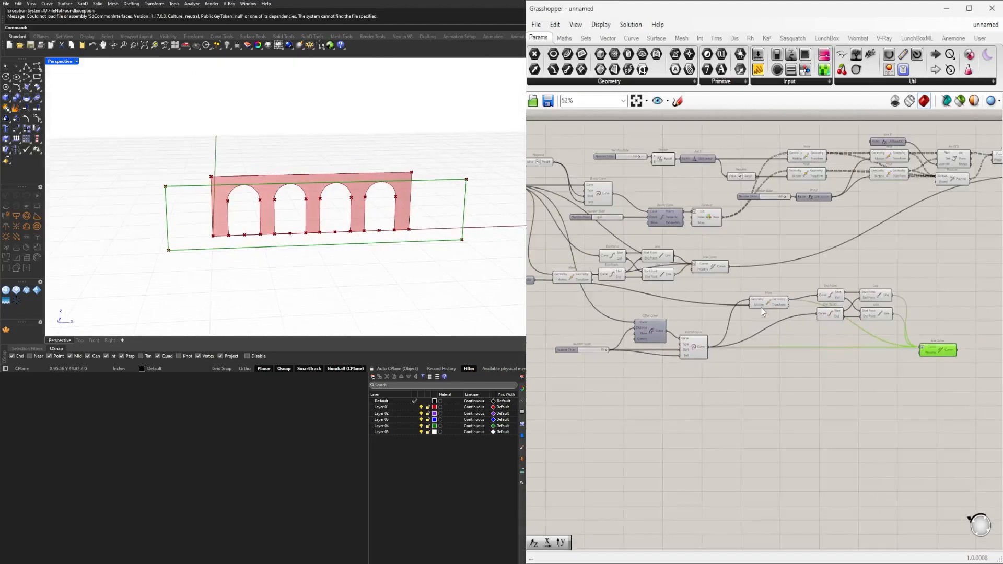
right_click_drag(619, 313, 651, 366)
scroll(651, 366, "up", 3)
left_click_drag(883, 360, 843, 393)
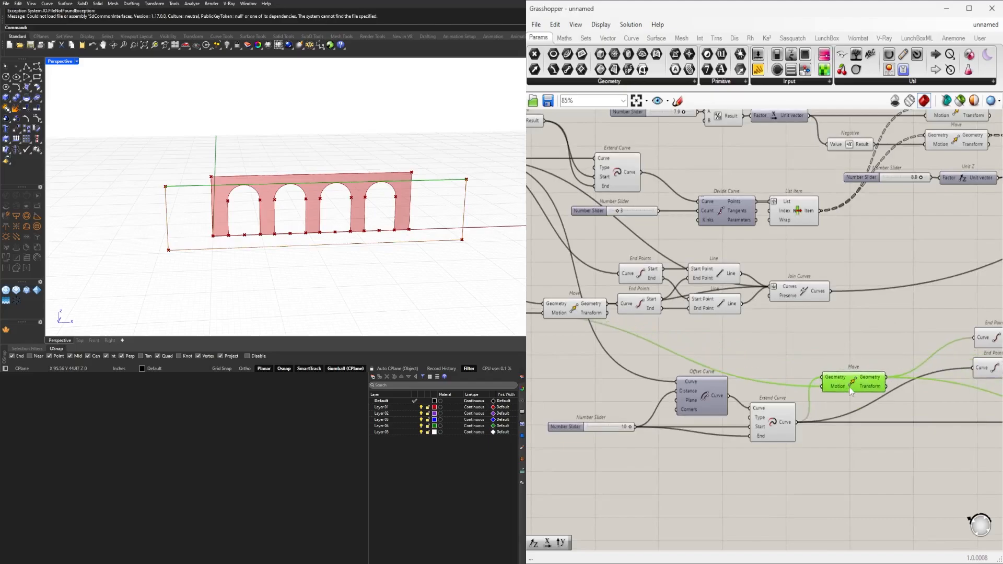
Line up the copied End Points and Line components beside the new Move and bring the copied Join Curves closer to them.
right_click_drag(990, 388, 737, 355)
scroll(755, 355, "down", 2)
left_click_drag(903, 427, 662, 372)
scroll(751, 320, "up", 3)
left_click(820, 362)
right_click_drag(819, 362, 862, 330)
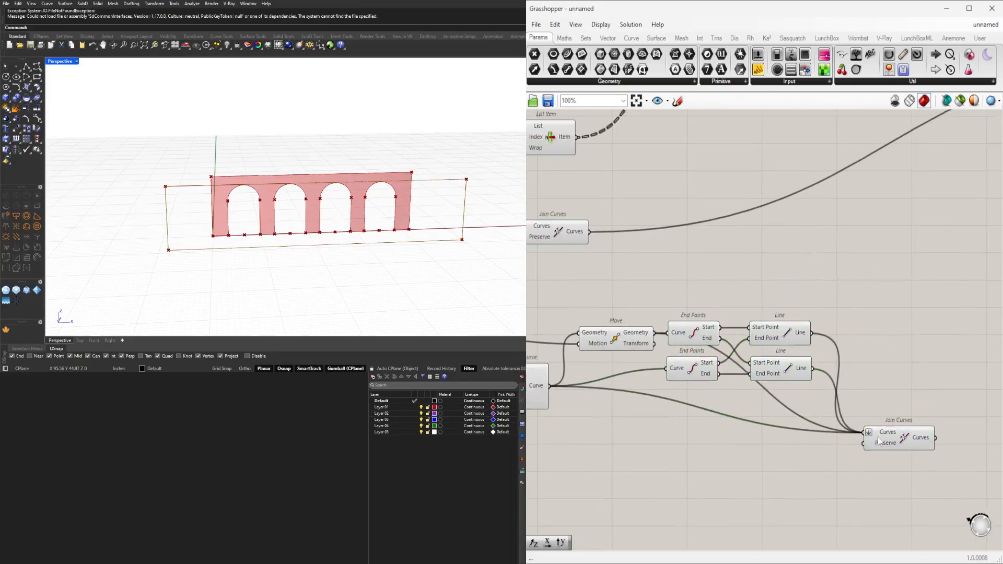
left_click_drag(883, 439, 893, 393)
left_click(888, 371)
Fine-tune the placement of the components in the offset frame branch into a compact row.
scroll(738, 353, "up", 3)
scroll(727, 378, "down", 3)
right_click_drag(732, 379, 880, 388)
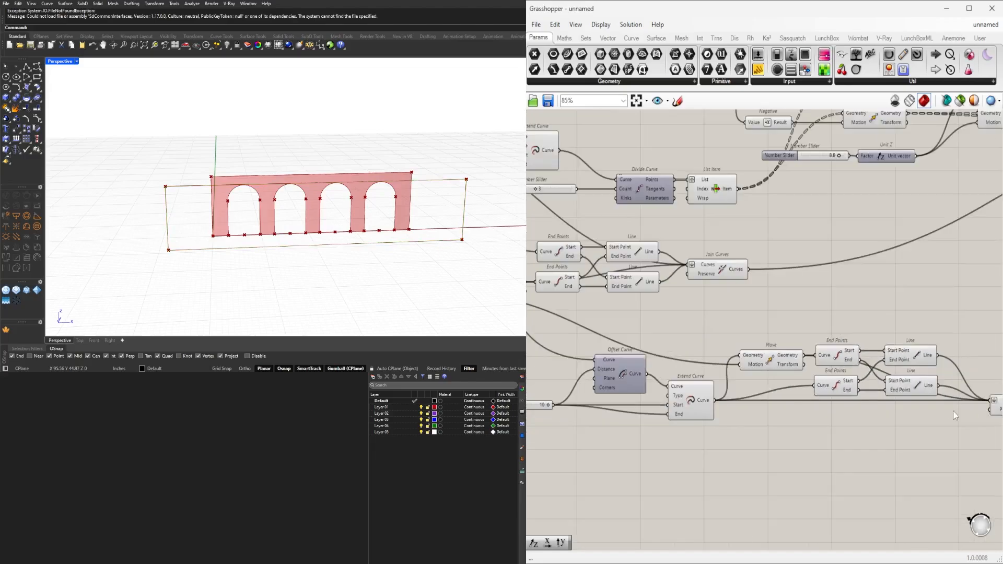
left_click_drag(954, 410, 748, 326)
scroll(747, 360, "up", 2)
left_click_drag(748, 360, 756, 360)
left_click(753, 337)
scroll(753, 347, "down", 1)
scroll(751, 347, "down", 2)
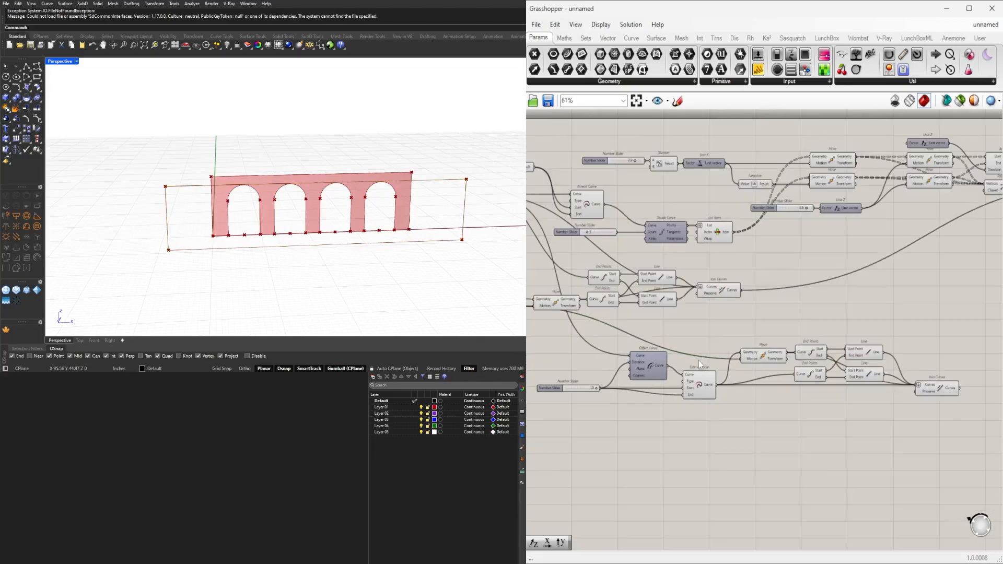
Adjust the position of the offset distance slider and shift the copied Join Curves slightly away from the Line components.
scroll(545, 388, "up", 2)
left_click_drag(545, 391, 551, 398)
left_click(622, 450)
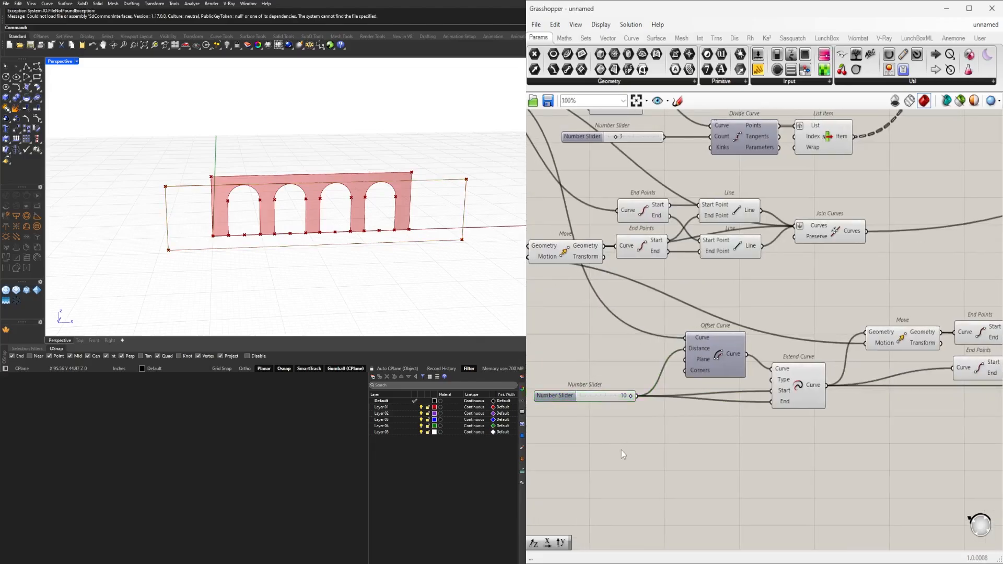
scroll(615, 388, "up", 3)
mouse_move(646, 400)
left_mouse_down()
mouse_move(569, 401)
mouse_move(646, 402)
left_mouse_up()
scroll(732, 402, "down", 4)
right_click_drag(945, 453, 761, 418)
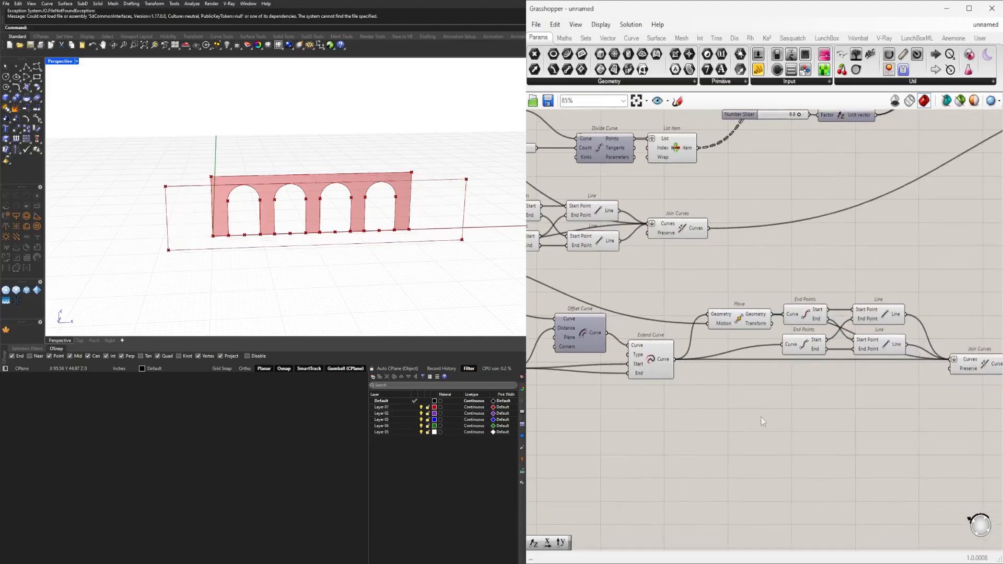
right_click_drag(977, 361, 754, 380)
scroll(754, 381, "down", 2)
left_click_drag(756, 385, 765, 385)
left_click(836, 405)
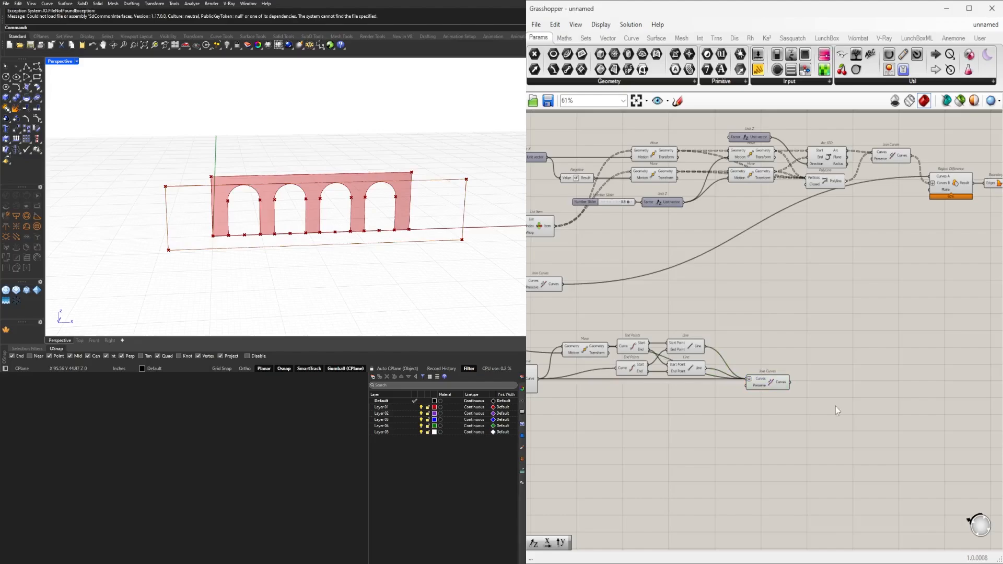
Examine the offset frame in perspective and the Region Difference and Boundary Surfaces components that form the arcade surface.
scroll(835, 403, "up", 3)
mouse_move(385, 211)
right_mouse_down()
mouse_move(419, 225)
mouse_move(472, 224)
mouse_move(374, 225)
mouse_move(385, 211)
right_mouse_up()
right_click_drag(725, 329, 866, 315)
scroll(866, 316, "down", 5)
right_click_drag(769, 302, 728, 354)
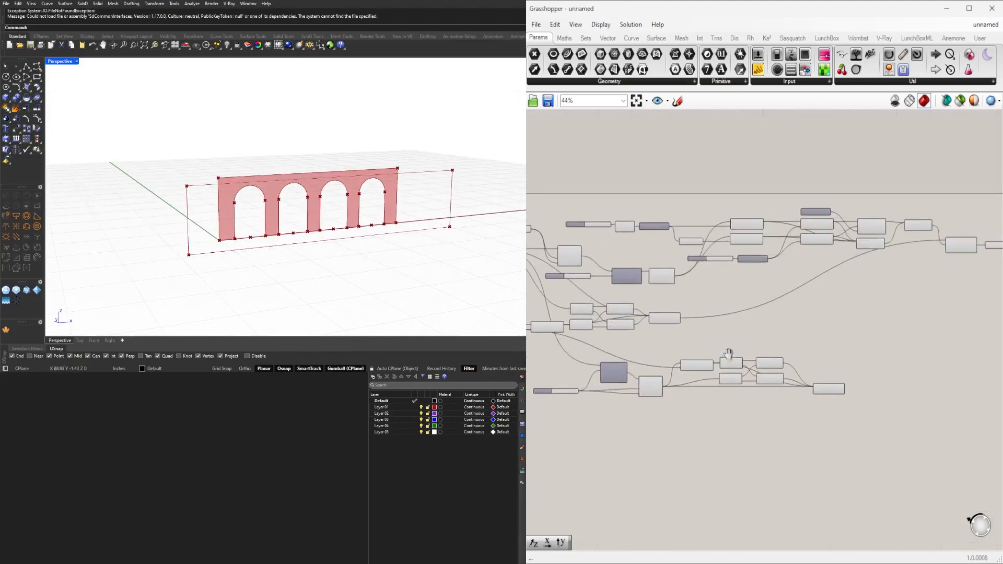
scroll(728, 354, "down", 1)
right_click_drag(798, 341, 755, 321)
left_click_drag(931, 283, 896, 250)
scroll(888, 246, "up", 3)
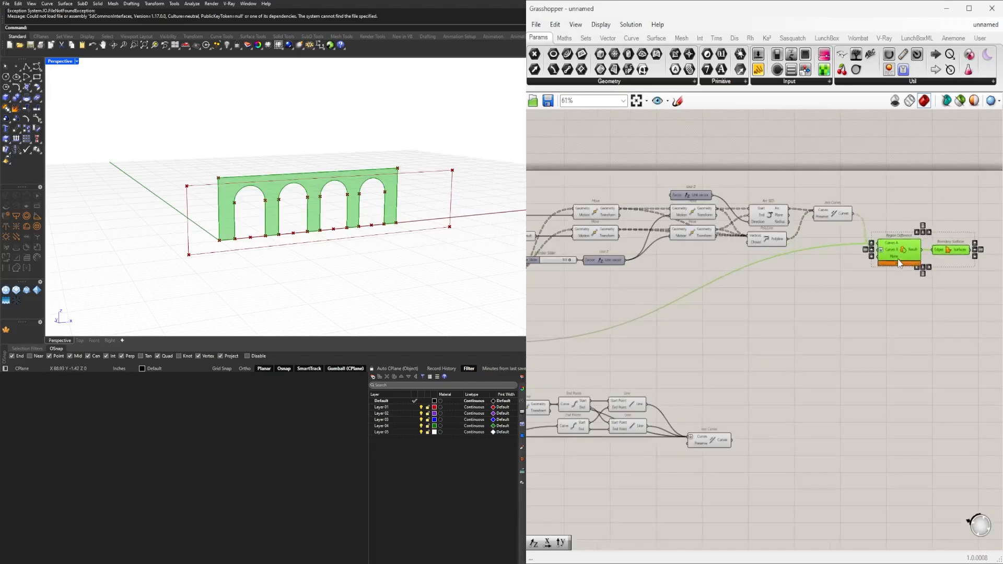
left_click(875, 341)
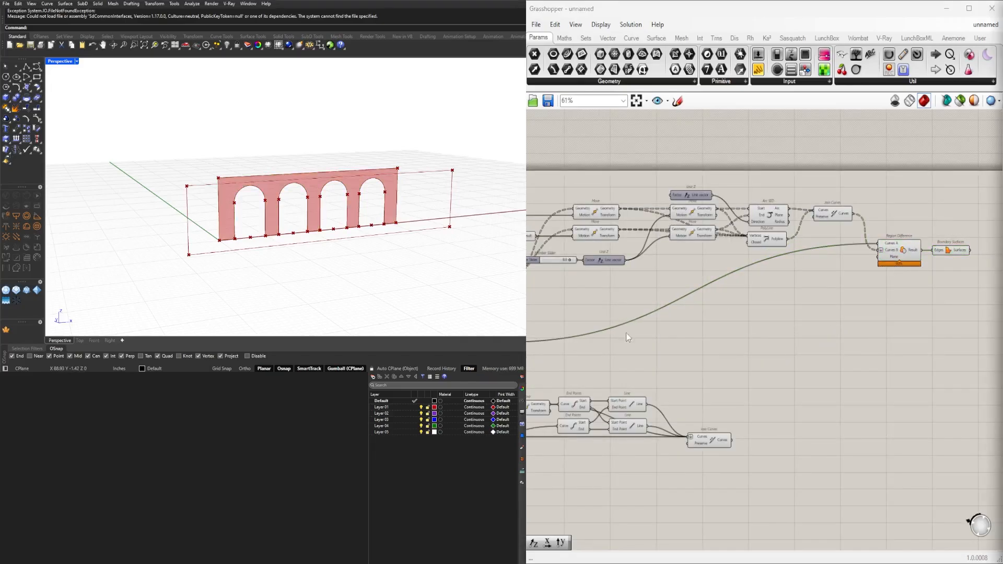
Select the Join Curves component feeding Region Difference and examine the arch outlines against the offset frame in perspective.
right_click_drag(627, 333, 602, 307)
left_click(679, 416)
right_click_drag(272, 194, 296, 206)
scroll(630, 203, "up", 3)
right_click_drag(792, 218, 752, 181)
left_click(766, 181)
right_click_drag(313, 197, 253, 202)
right_click_drag(307, 250, 279, 250)
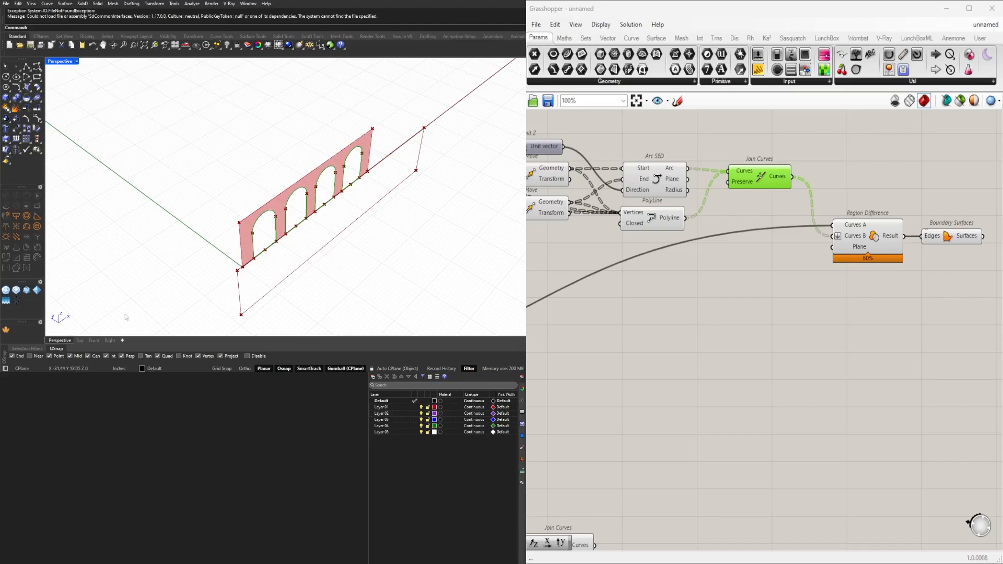
Add a Move component below the arch branch and feed its Motion input with a new Unit Y vector.
double_click(729, 338)
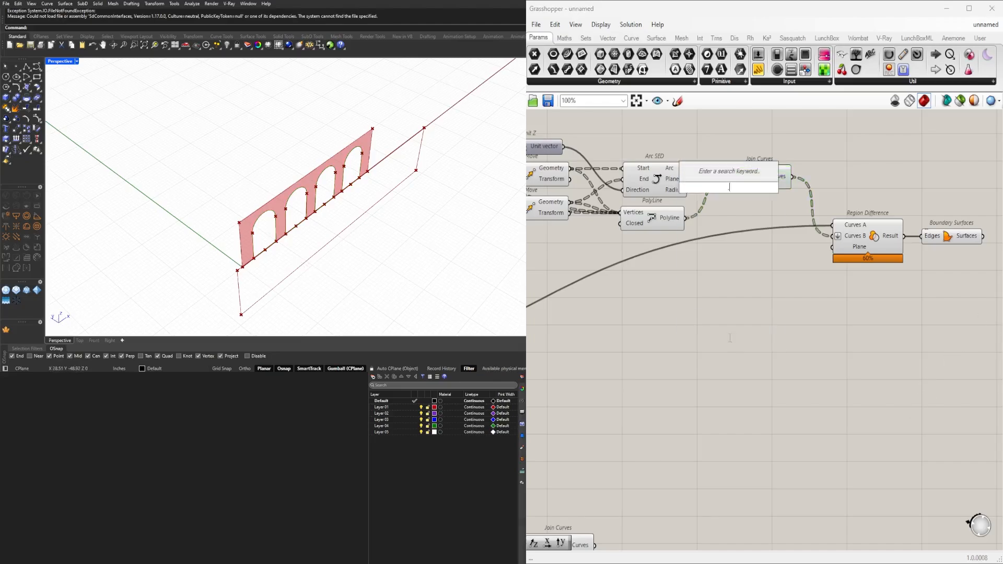
type("move")
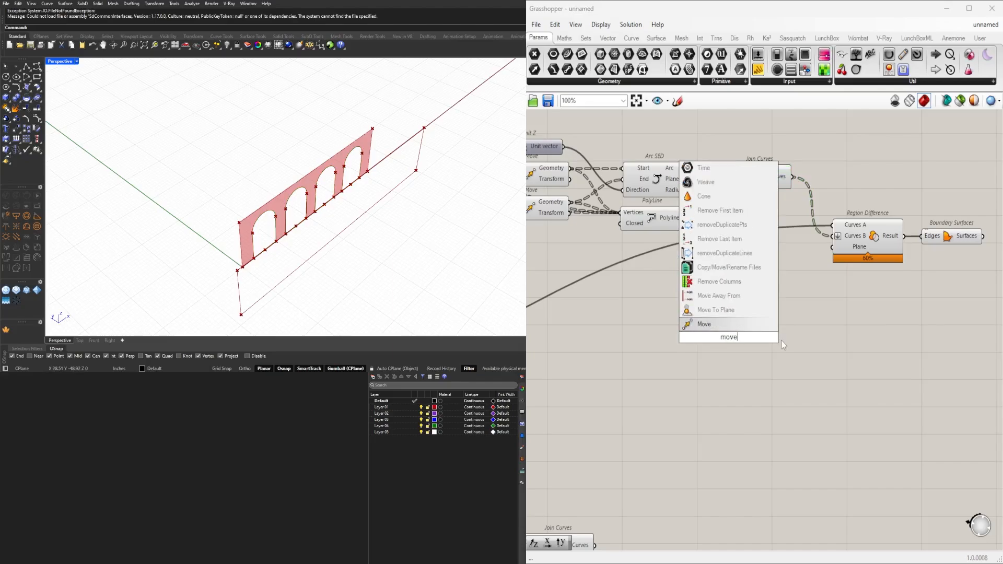
left_click(704, 325)
left_click_drag(729, 335, 802, 334)
double_click(714, 349)
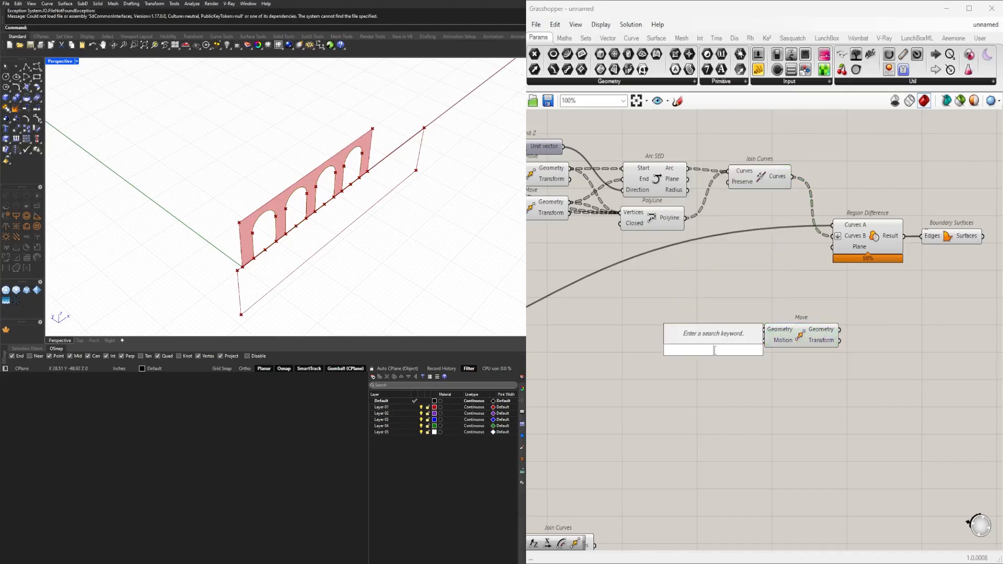
key("Return")
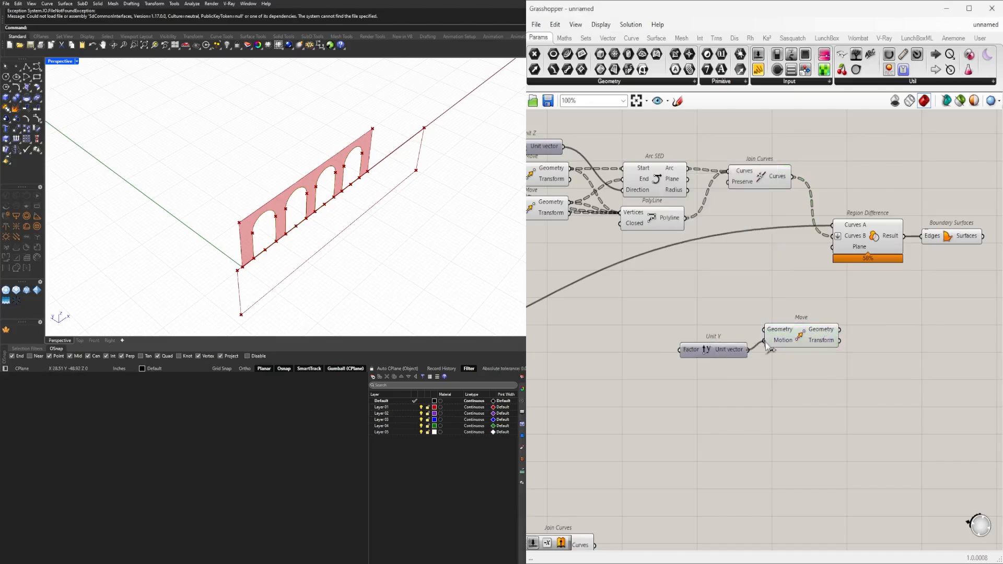
left_click_drag(730, 355, 723, 344)
Feed the arch outlines from Join Curves into the Geometry input of the new Move component.
scroll(717, 361, "down", 5)
right_click_drag(642, 390, 690, 371)
scroll(793, 335, "up", 3)
right_click_drag(792, 334, 811, 347)
scroll(843, 227, "up", 2)
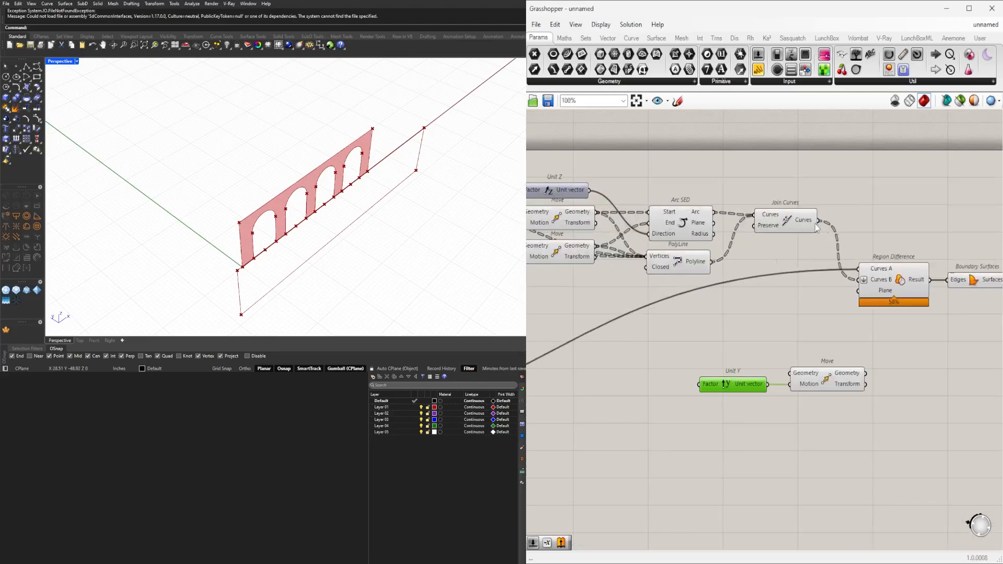
left_click_drag(819, 221, 789, 373)
scroll(635, 377, "down", 3)
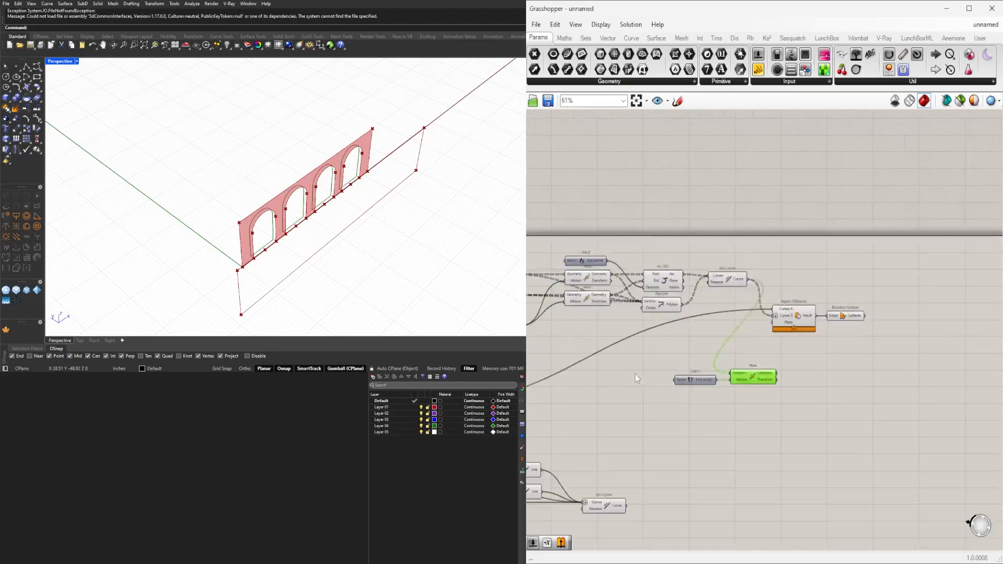
scroll(636, 379, "down", 2)
right_click_drag(627, 408, 766, 399)
scroll(953, 356, "up", 5)
left_click(914, 390)
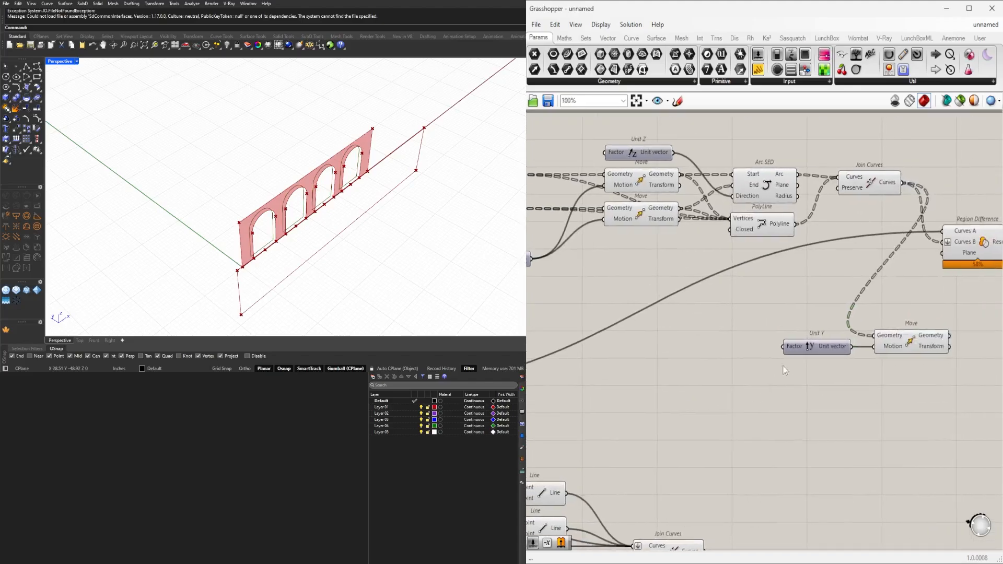
Insert a Negative component between the Unit Y vector and the Move's Motion input to reverse the direction.
left_click_drag(808, 349, 722, 349)
double_click(820, 378)
type("n")
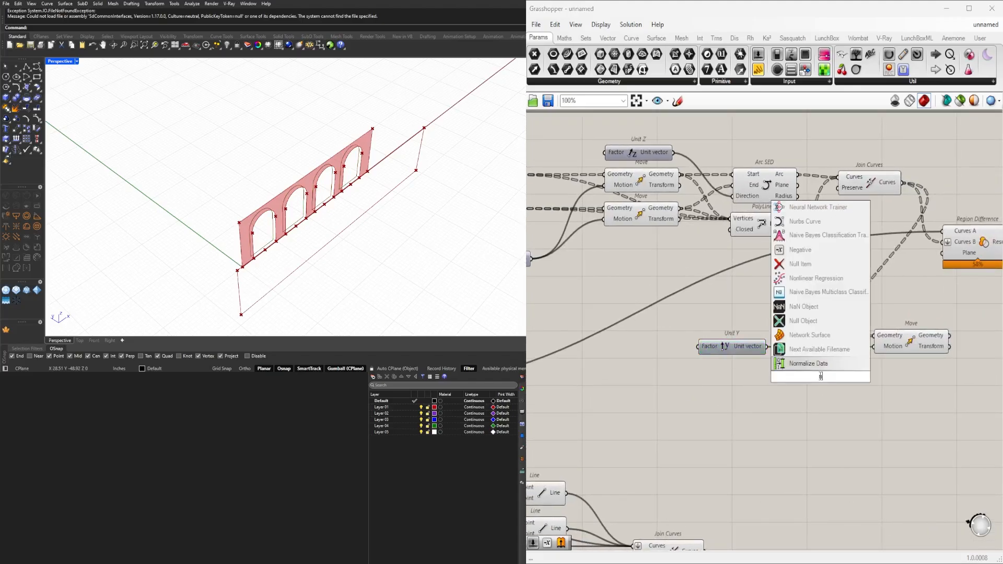
type("eg")
left_click(774, 363)
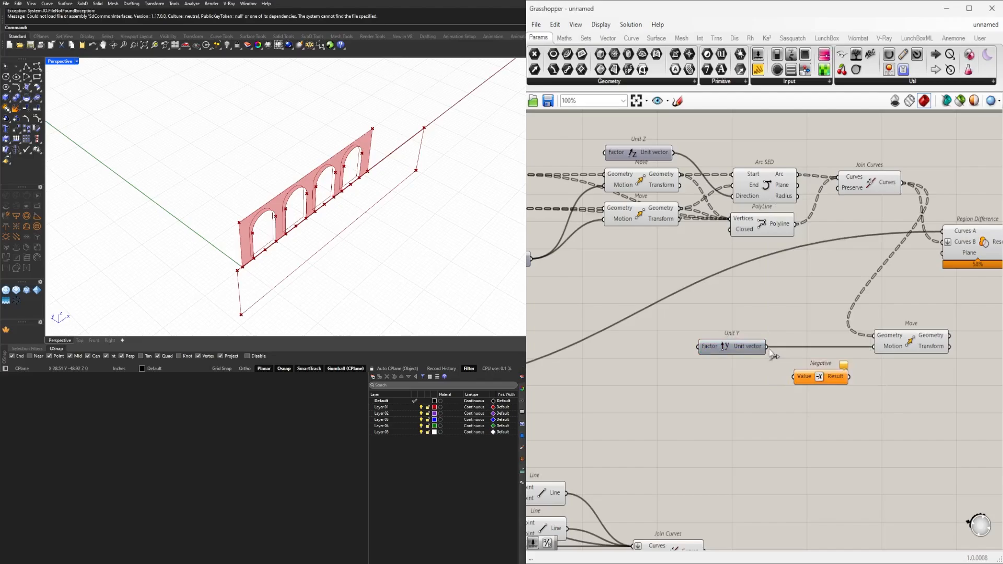
left_click_drag(768, 348, 796, 378)
left_click_drag(815, 382, 874, 346)
Connect the offset distance slider to the Factor input of the new Unit Y so the arches follow the frame offset.
scroll(867, 356, "down", 8)
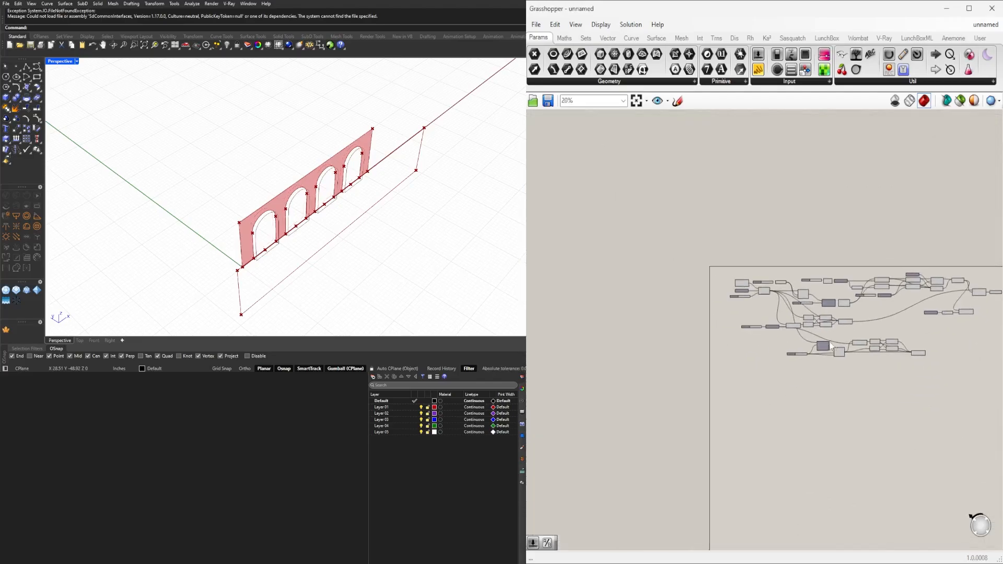
scroll(830, 346, "up", 8)
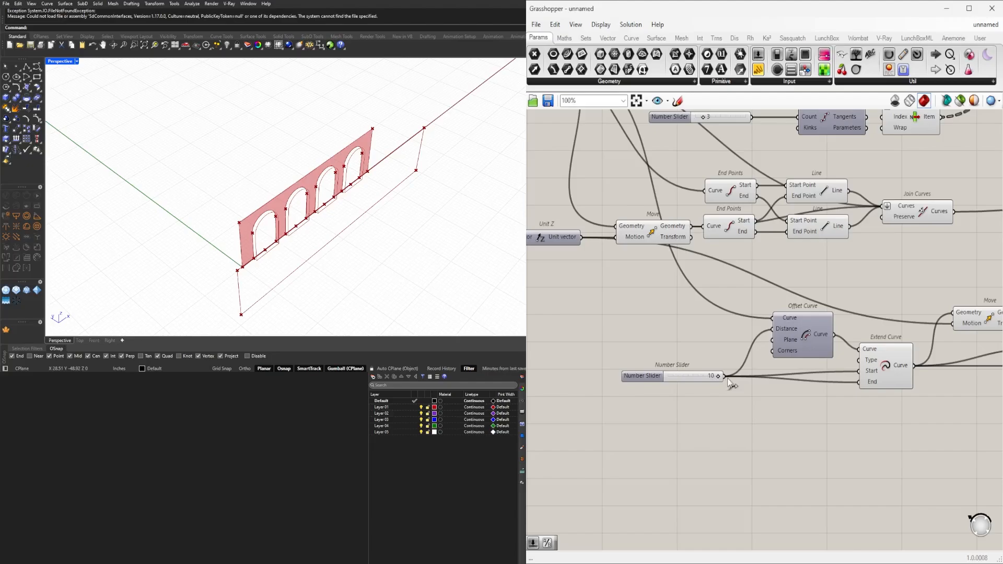
scroll(745, 409, "down", 5)
left_click_drag(730, 386, 855, 274)
scroll(889, 334, "up", 5)
scroll(646, 409, "down", 3)
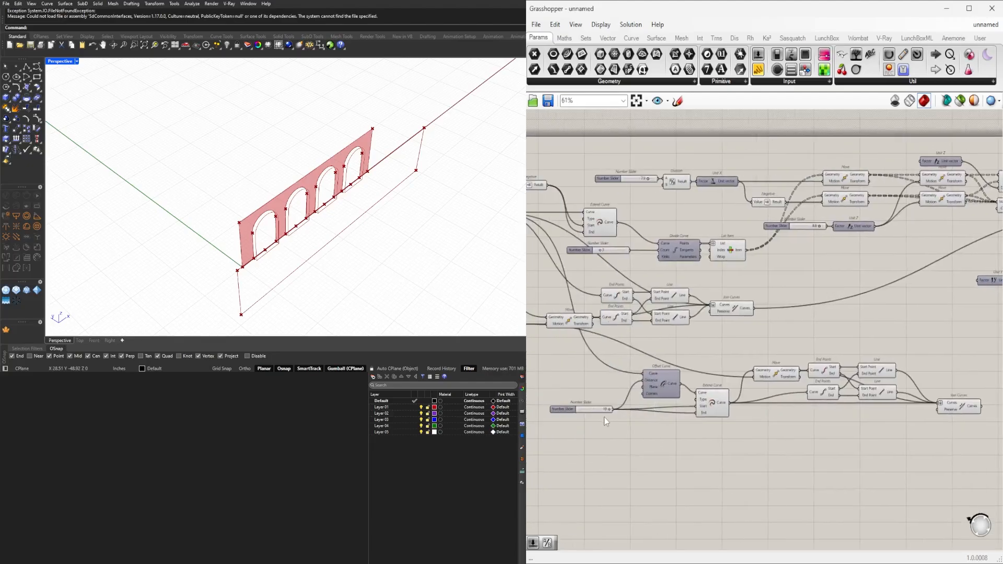
left_click_drag(615, 409, 979, 282)
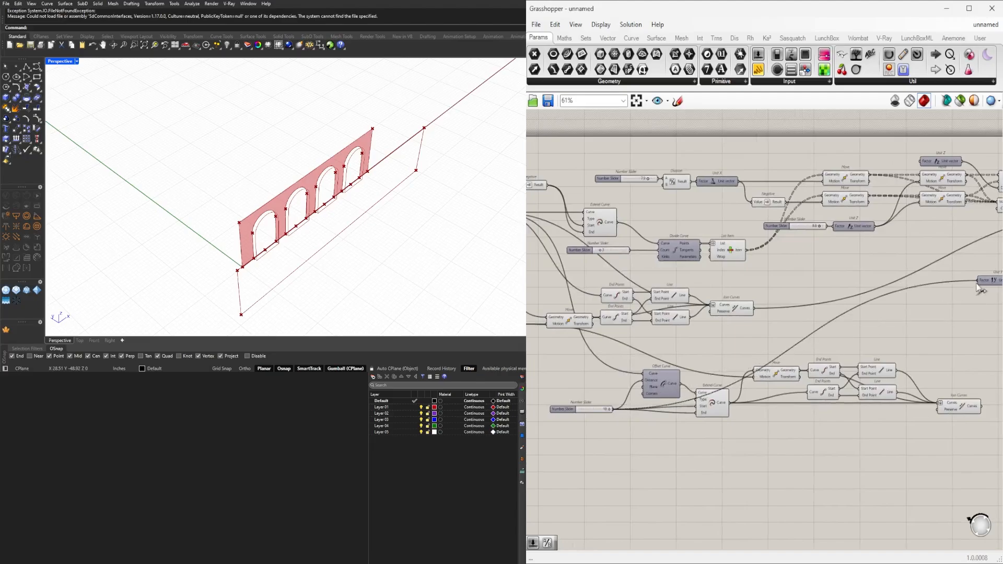
Select the new Move component and examine the moved arch outlines against the offset frame in perspective.
right_click_drag(917, 335, 654, 380)
scroll(801, 347, "up", 3)
left_click_drag(790, 354, 681, 314)
scroll(726, 313, "up", 2)
left_click(752, 363)
left_click(699, 372)
right_click_drag(938, 353, 741, 354)
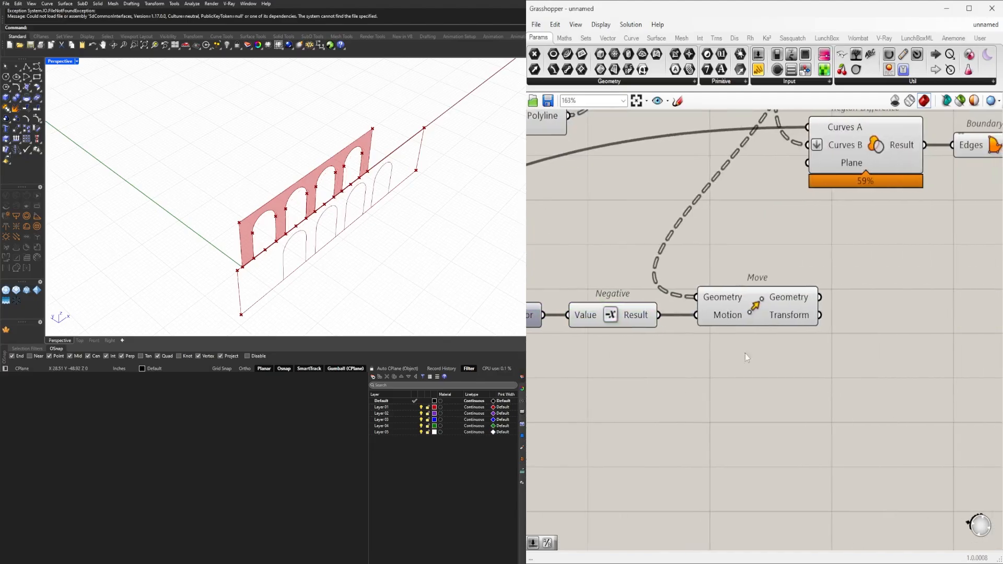
left_click(767, 317)
mouse_move(459, 225)
right_mouse_down()
mouse_move(354, 175)
mouse_move(372, 172)
mouse_move(424, 217)
mouse_move(455, 216)
right_mouse_up()
left_click(961, 411)
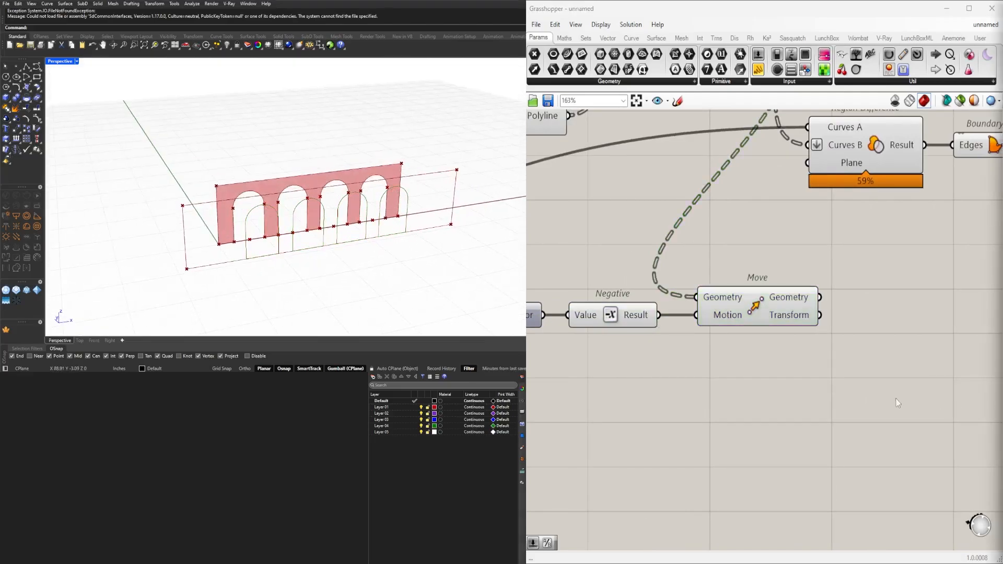
Reposition the Unit Y, Negative and Move components as a group just beneath the existing Region Difference.
scroll(896, 403, "down", 4)
right_click_drag(850, 372, 910, 359)
left_click_drag(910, 359, 711, 315)
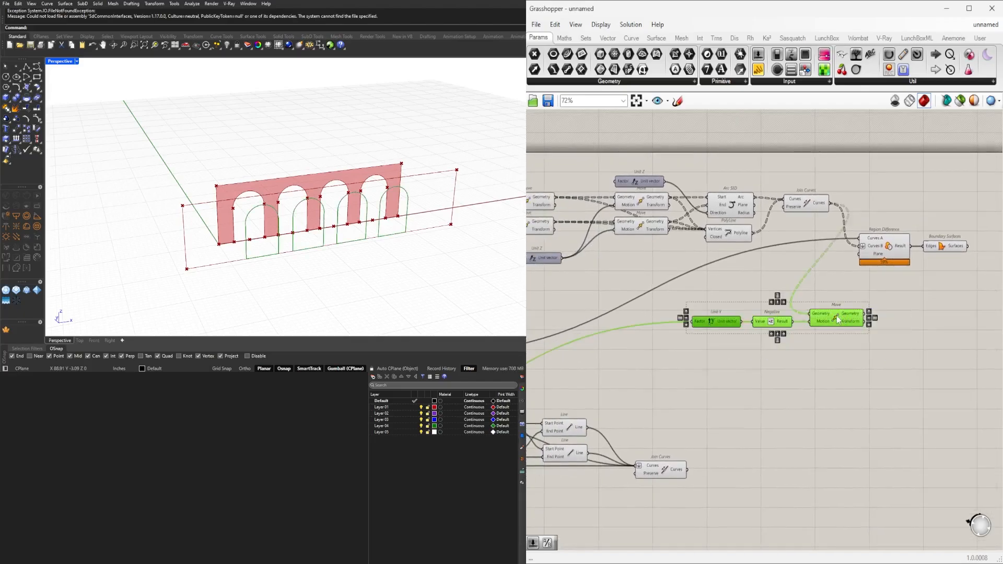
left_click_drag(842, 317, 899, 289)
left_click(868, 315)
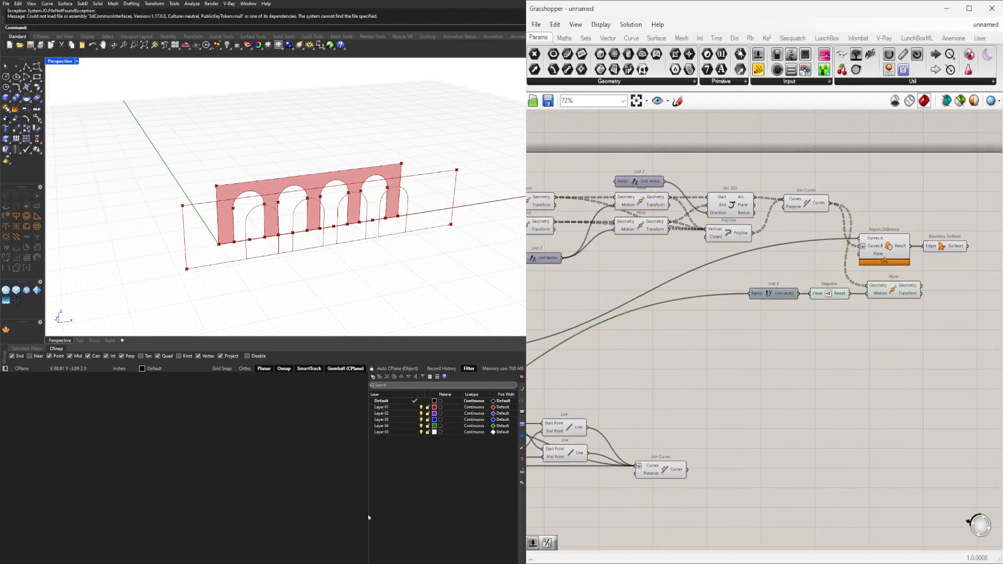
Add a second Region Difference near the Move component and feed the offset frame's Join Curves into Curves A.
left_click(673, 472)
double_click(754, 459)
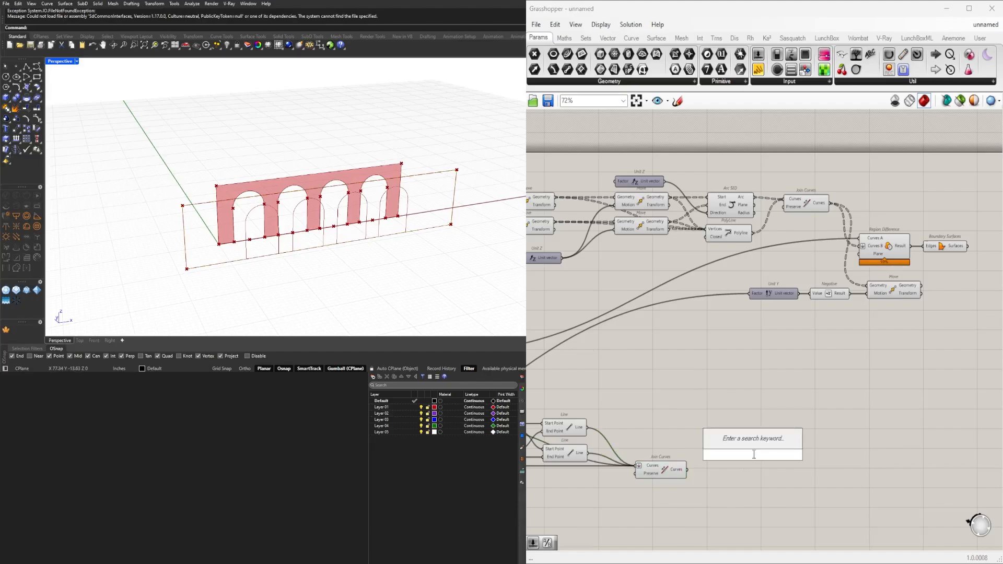
type("reg")
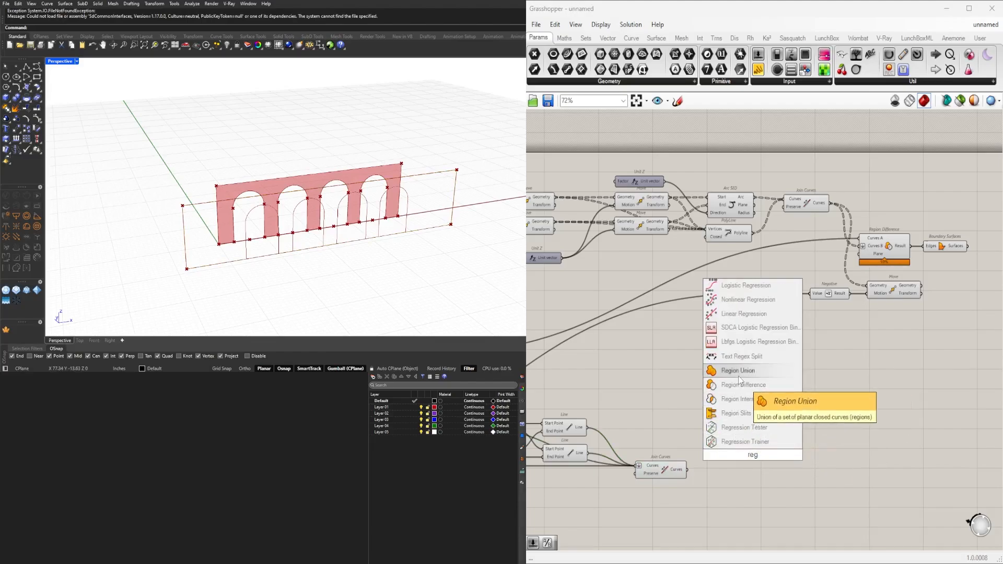
left_click(742, 385)
left_click(673, 473)
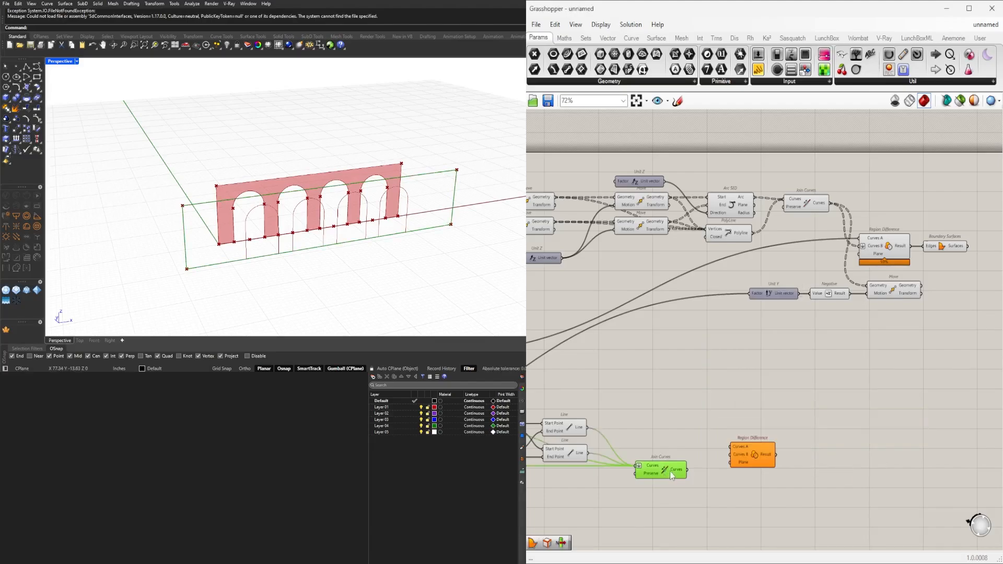
left_click_drag(684, 473, 962, 341)
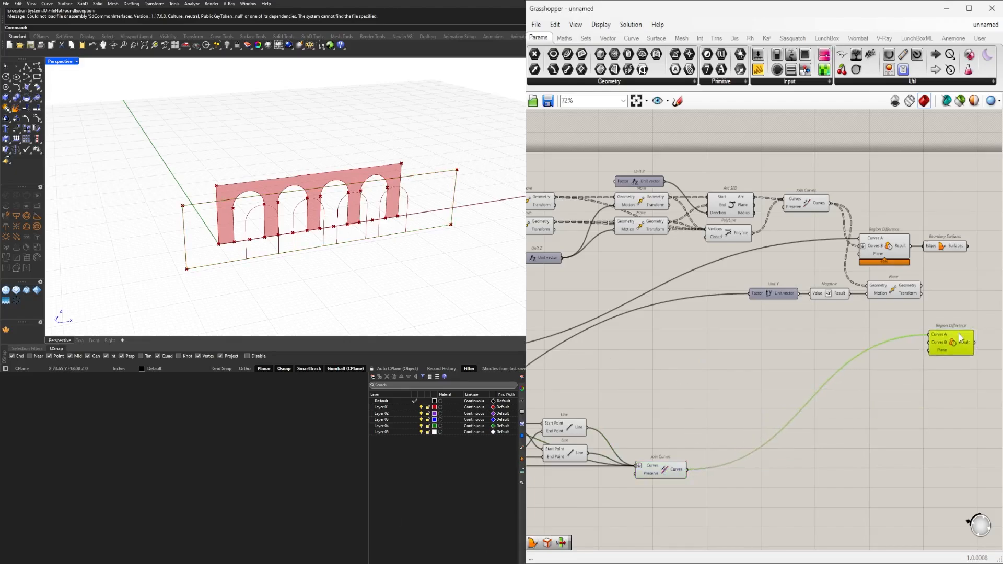
right_click_drag(962, 341, 818, 382)
Connect the moved arches to Curves B of the second Region Difference and flatten that input.
scroll(818, 382, "up", 3)
left_click_drag(752, 293, 800, 358)
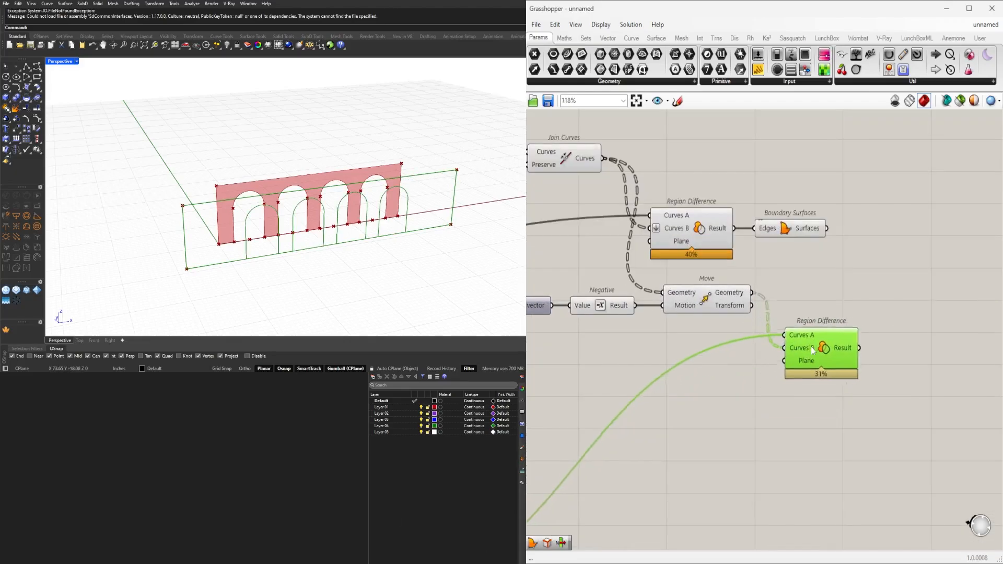
right_click(801, 349)
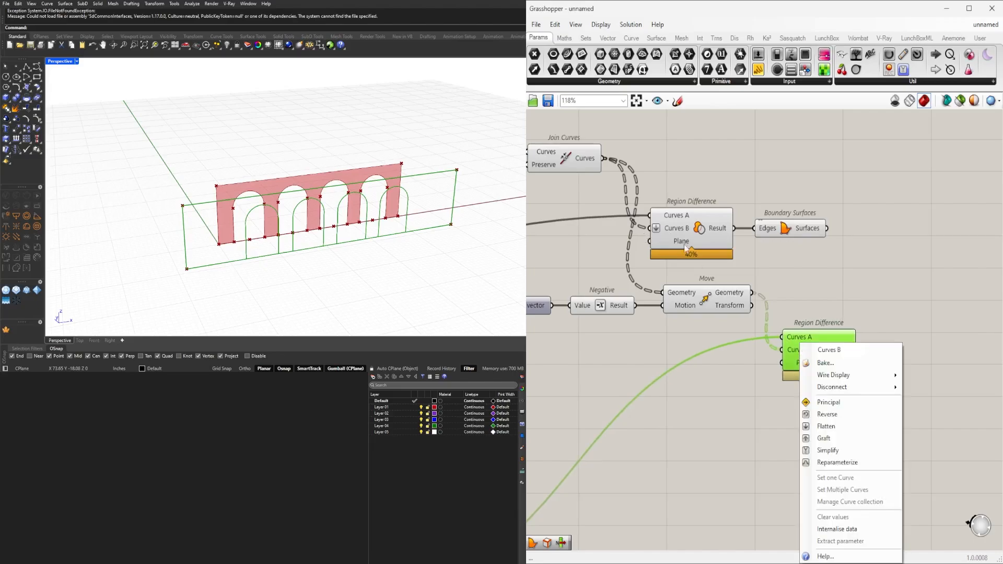
left_click(827, 426)
left_click_drag(818, 367, 819, 355)
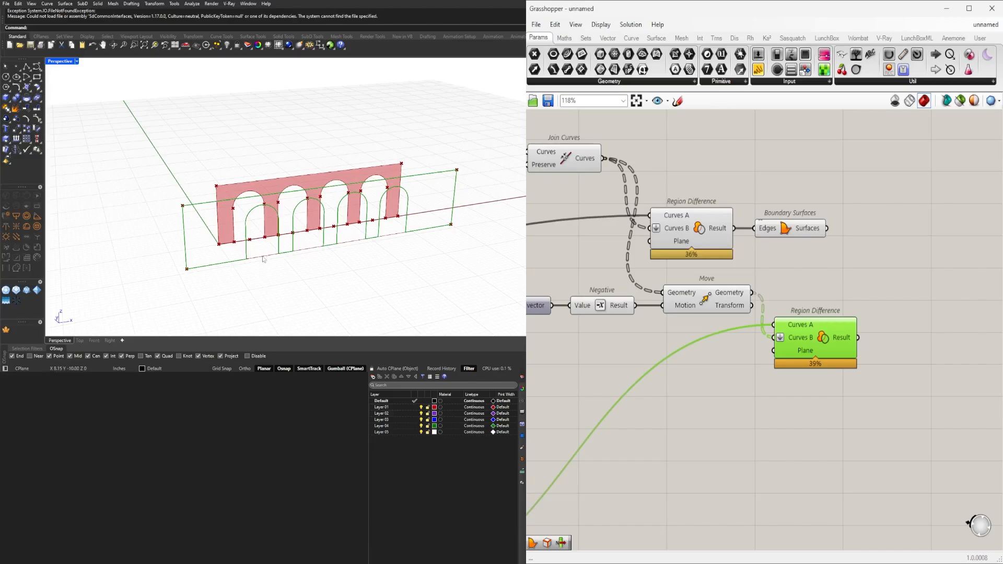
left_click(647, 316)
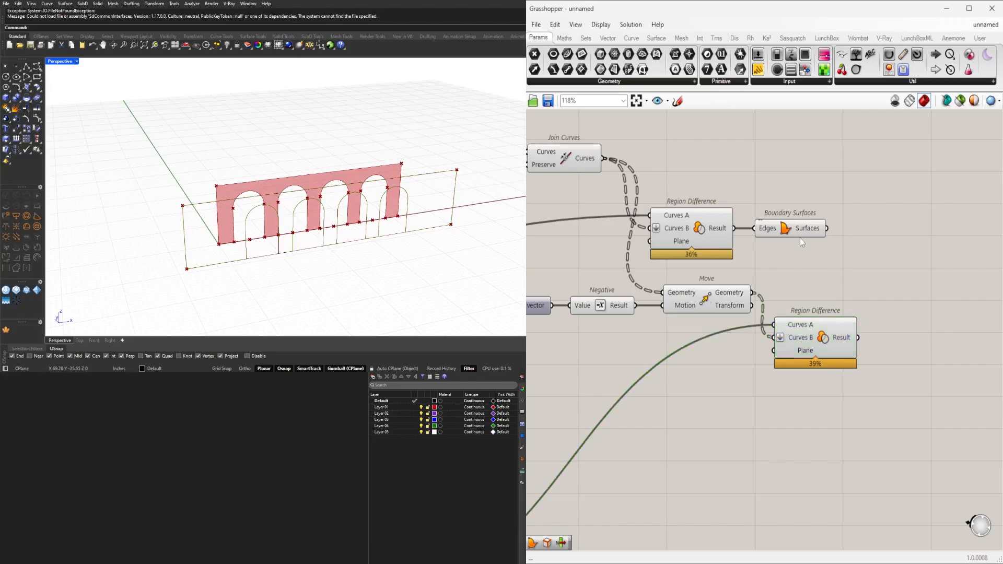
Copy the Boundary Surfaces component, feed the copy from the second Region Difference and line up both surface components.
left_click_drag(787, 231, 921, 340)
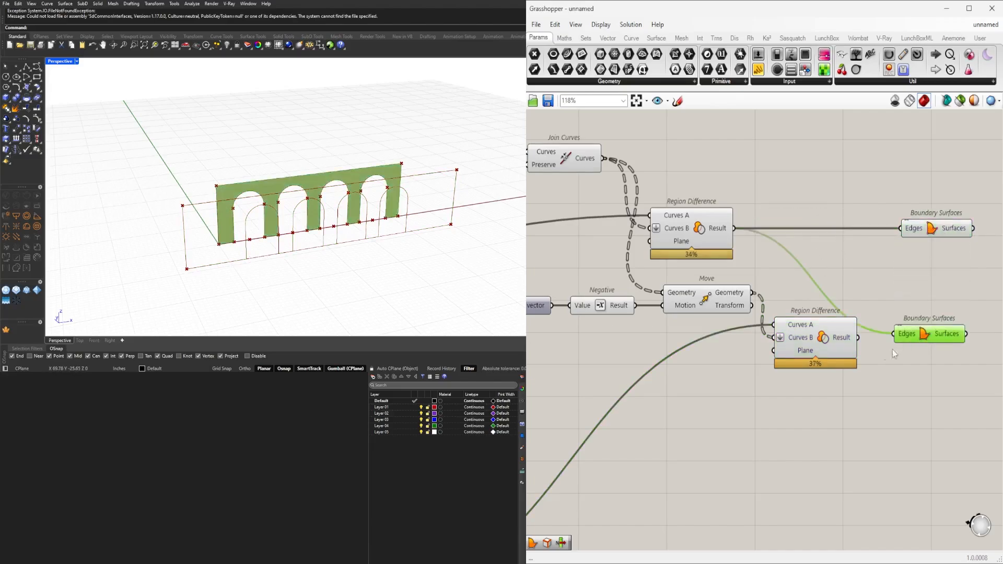
left_click_drag(858, 338, 937, 339)
left_click_drag(980, 420, 802, 341)
left_click(928, 302)
left_click_drag(928, 230, 935, 230)
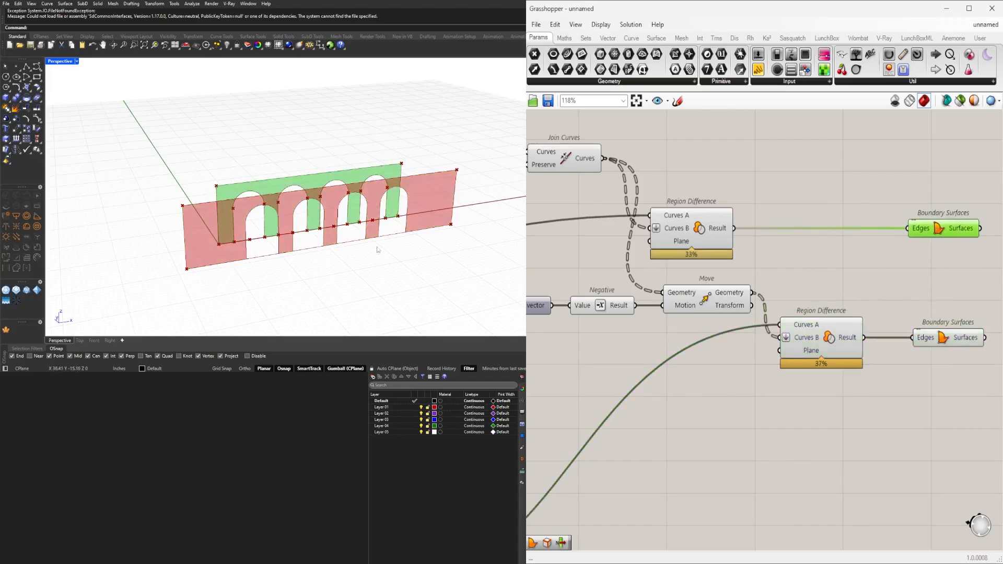
Examine the two arched surfaces from the front and in perspective, along with the Move and Region Difference components behind them.
right_click_drag(377, 248, 360, 223)
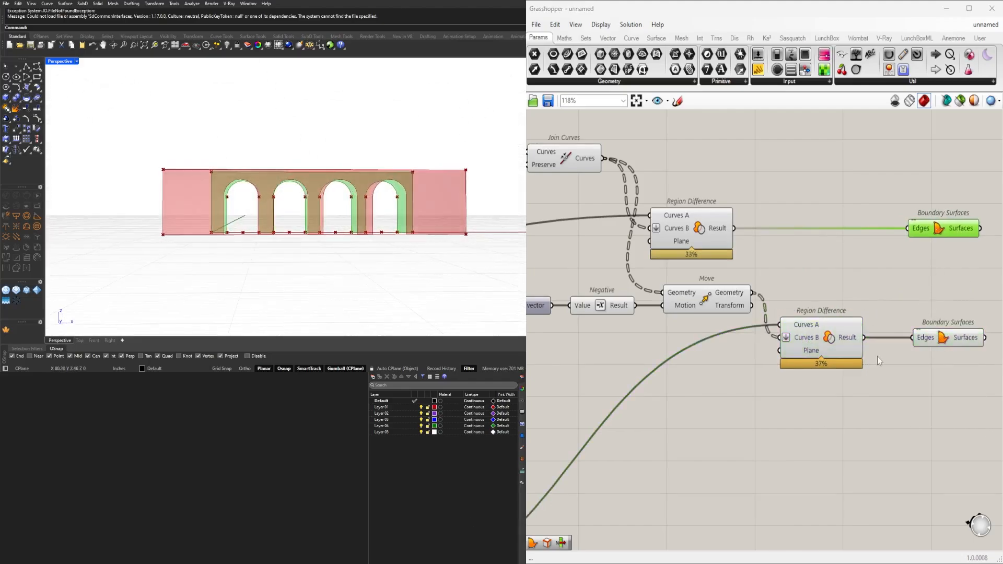
scroll(977, 344, "down", 3)
left_click(796, 378)
right_click_drag(796, 378, 701, 365)
right_click_drag(322, 212, 344, 205)
scroll(335, 238, "up", 4)
scroll(786, 378, "down", 2)
right_click_drag(786, 378, 781, 348)
scroll(781, 312, "up", 3)
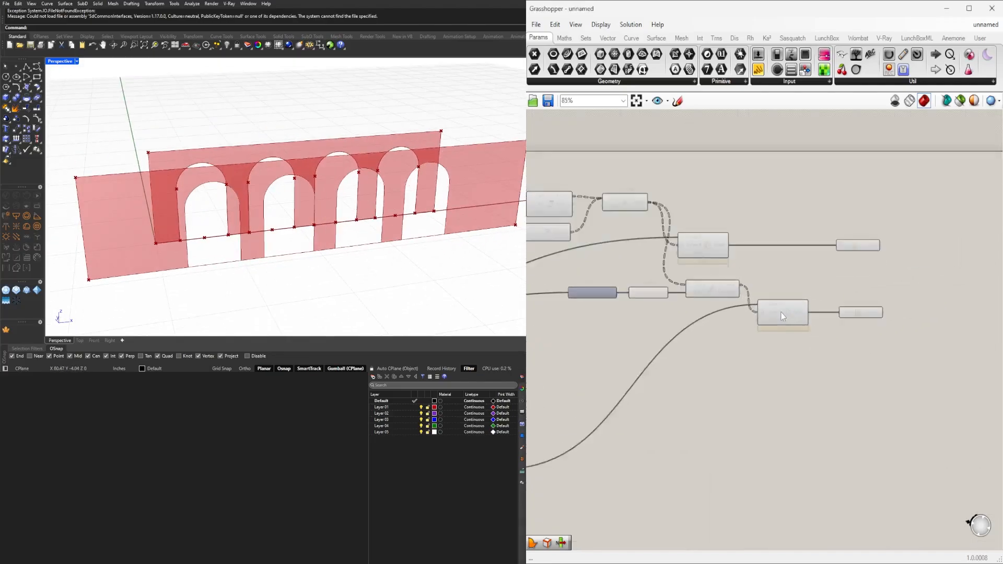
right_click_drag(725, 300, 810, 289)
left_click(797, 273)
scroll(798, 274, "down", 1)
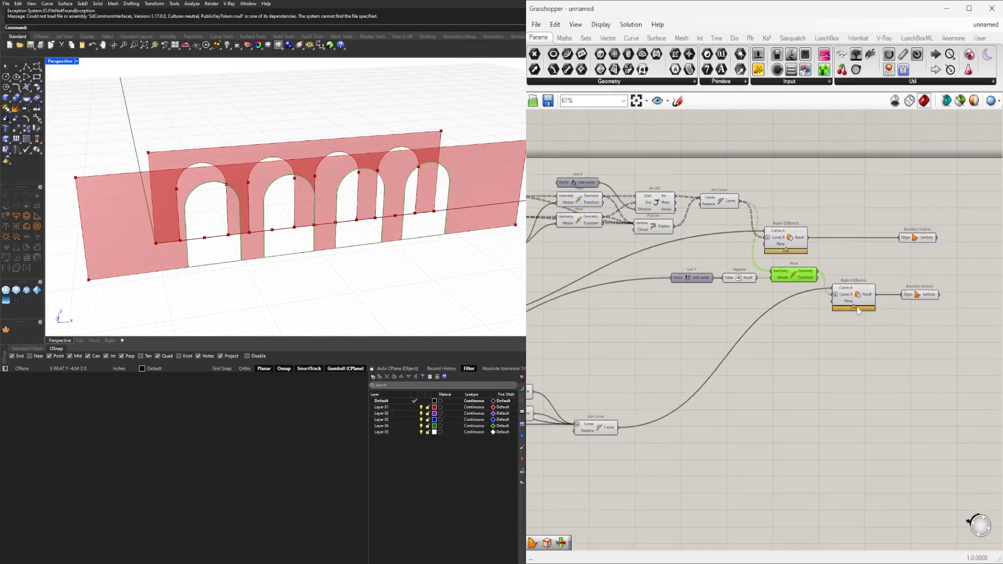
scroll(828, 287, "up", 2)
scroll(828, 287, "down", 2)
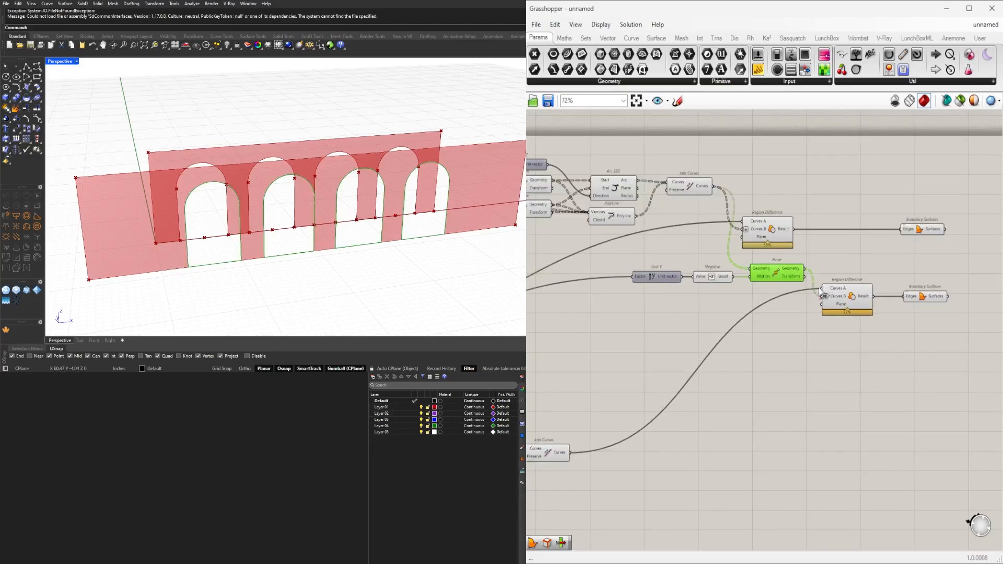
Disconnect the moved arches from the second Region Difference and place it with its Boundary Surfaces beside the offset frame's Join Curves.
left_click_drag(821, 288, 571, 453, "ctrl")
key("ctrl+z")
left_click_drag(822, 296, 805, 269, "ctrl")
left_click_drag(946, 375, 841, 296)
left_click_drag(840, 309, 616, 465)
left_click(671, 399)
Examine the moved arch outlines against the offset frame and trace the components that generate the arches.
left_click(774, 275)
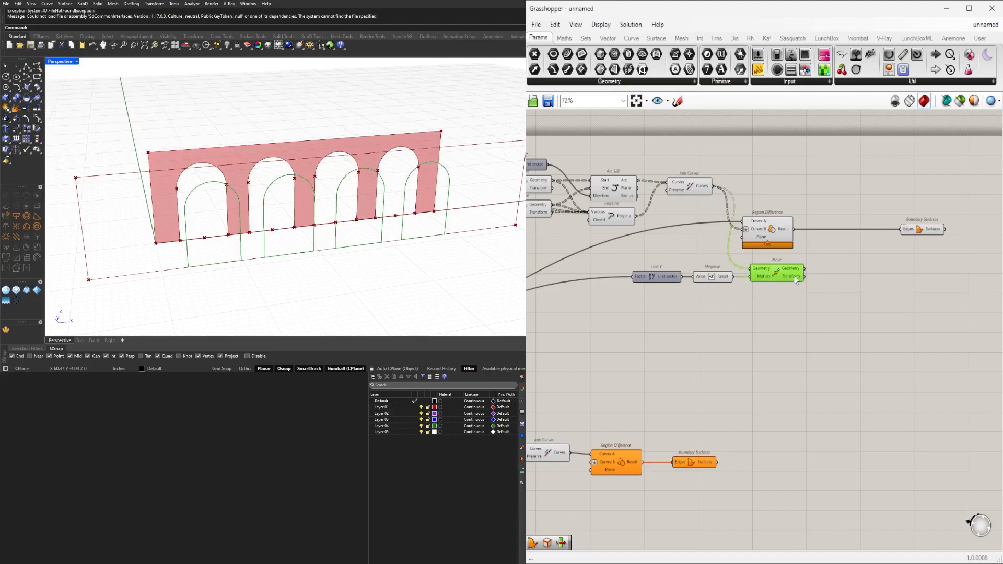
right_click_drag(768, 285, 701, 307)
right_click_drag(421, 204, 277, 239)
scroll(704, 315, "down", 2)
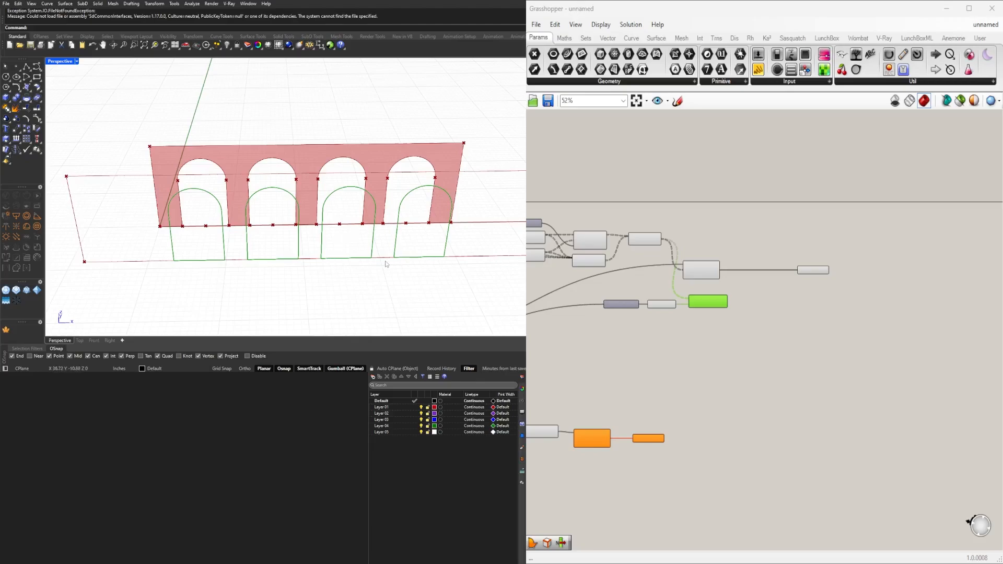
scroll(656, 353, "up", 3)
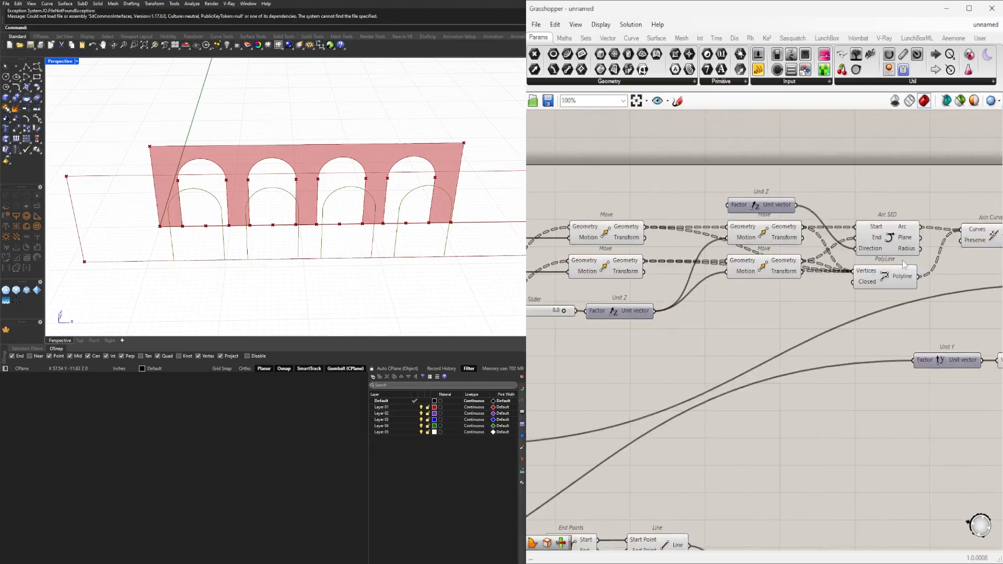
right_click_drag(622, 353, 703, 323)
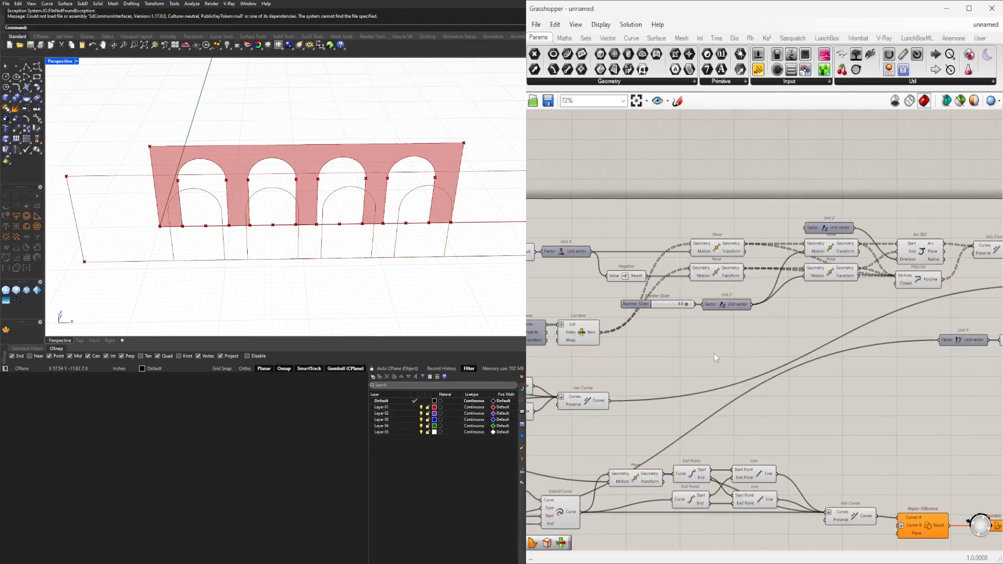
Add a new List Item component and feed its List input from the existing List Item that supplies the arch base points.
right_click_drag(674, 415, 786, 366)
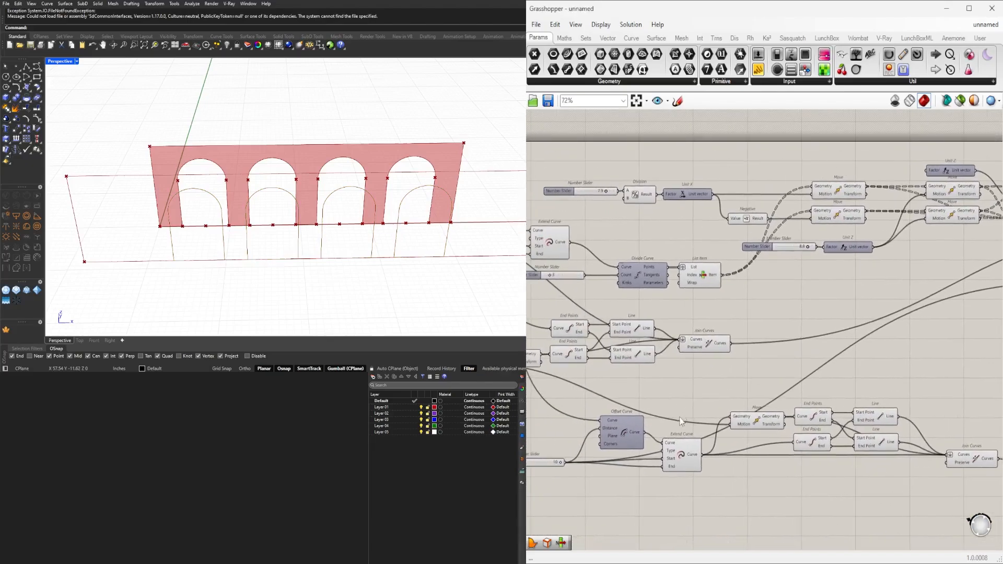
right_click_drag(901, 286, 808, 306)
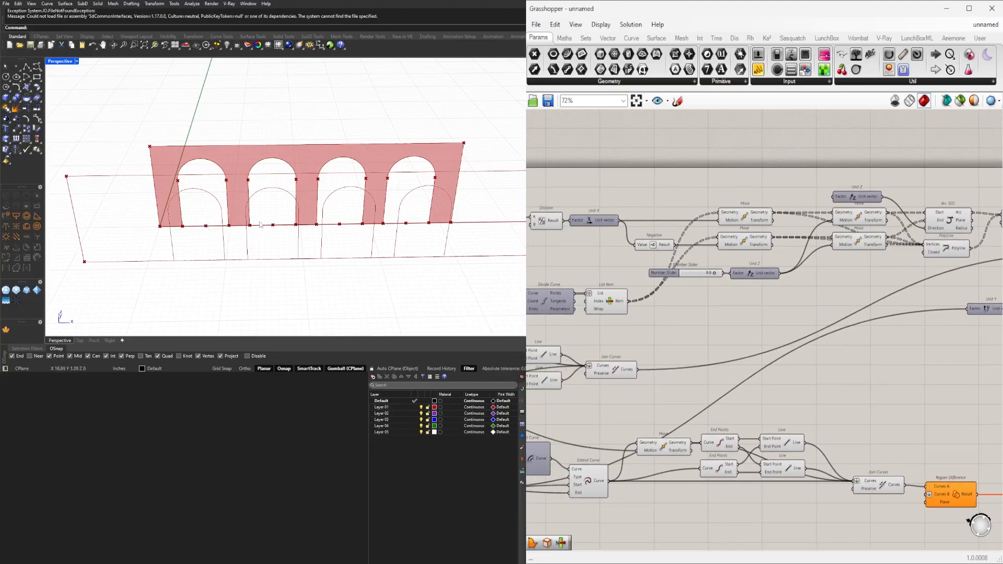
right_click_drag(617, 319, 867, 306)
right_click_drag(709, 292, 644, 304)
left_click(782, 307)
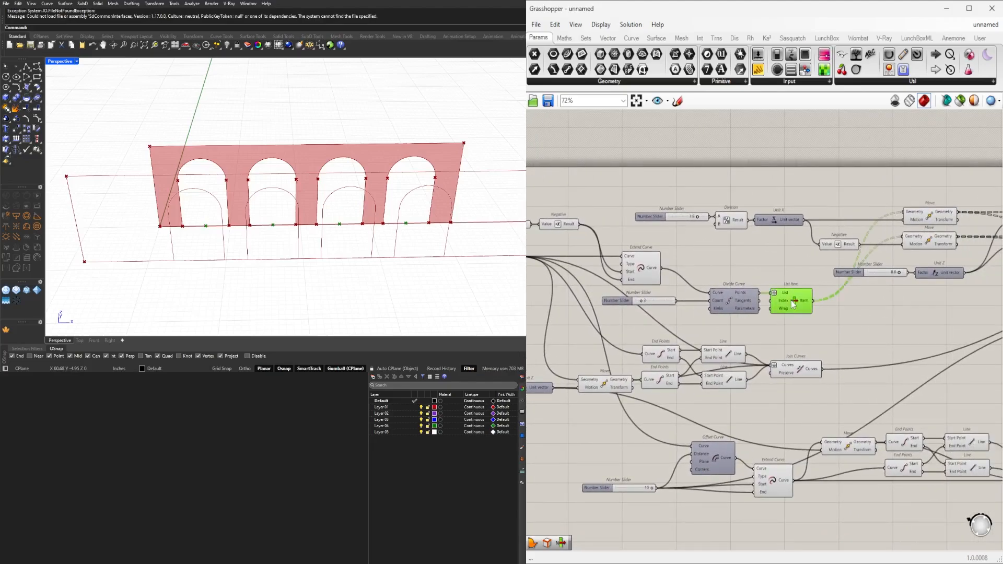
scroll(849, 311, "up", 2)
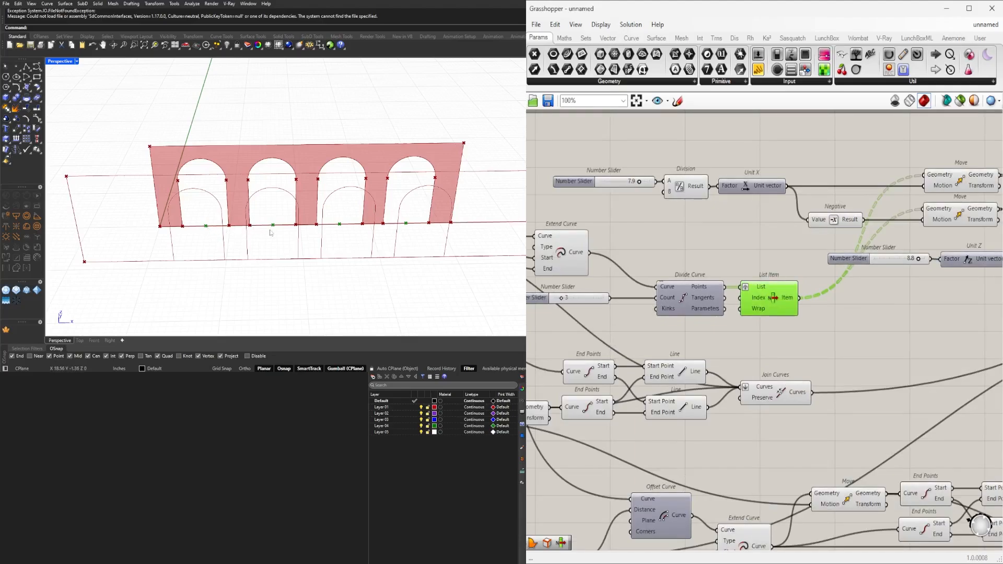
double_click(859, 337)
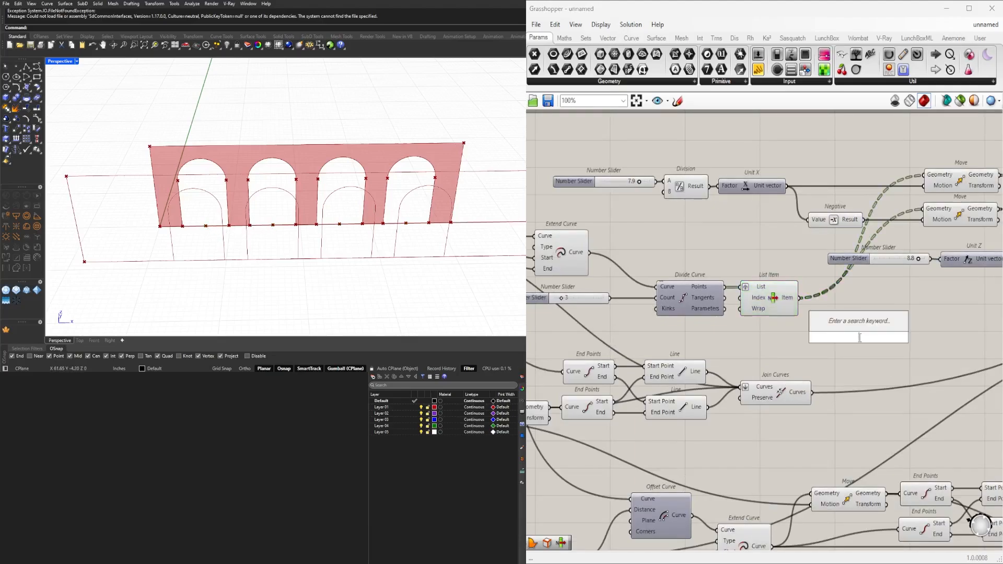
type("item")
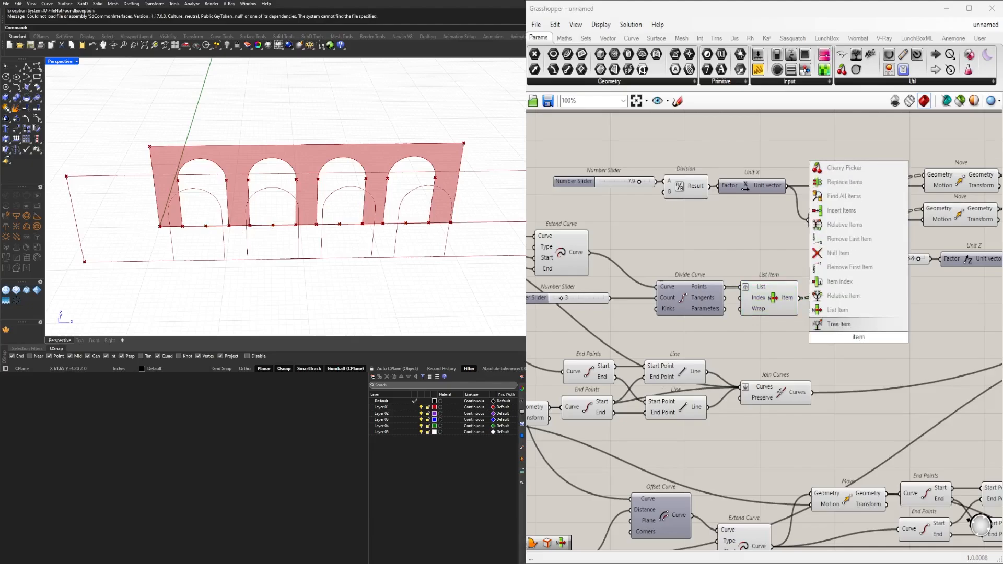
left_click(838, 309)
scroll(803, 292, "up", 4)
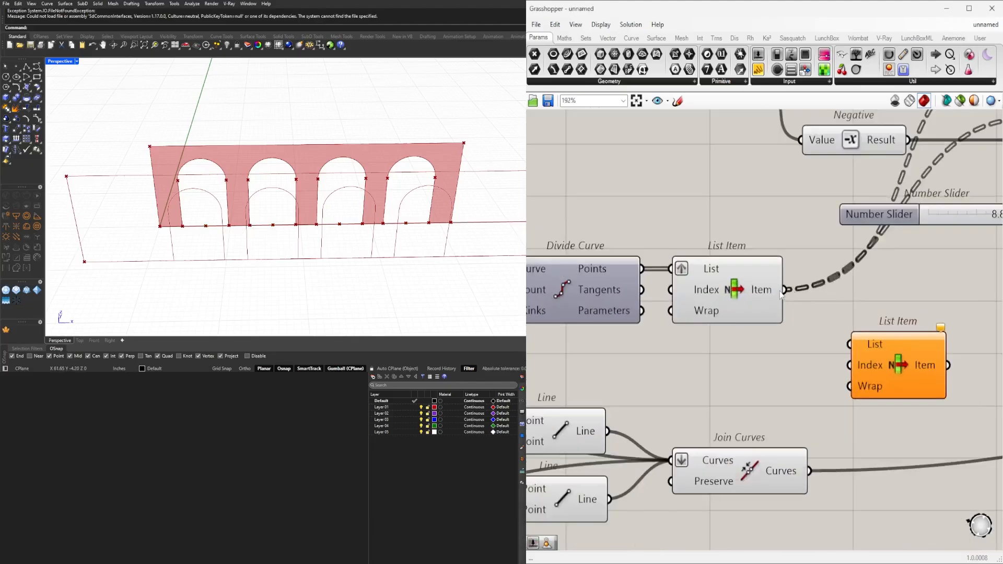
left_click_drag(786, 290, 850, 344)
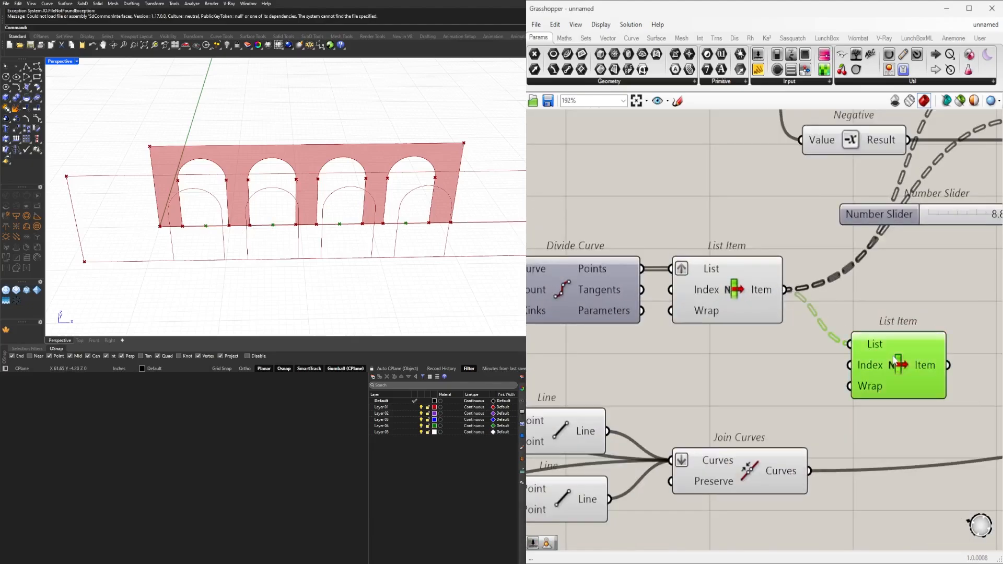
Flatten the new List Item's List input and add a +1 output to the component.
right_click_drag(905, 359, 855, 346)
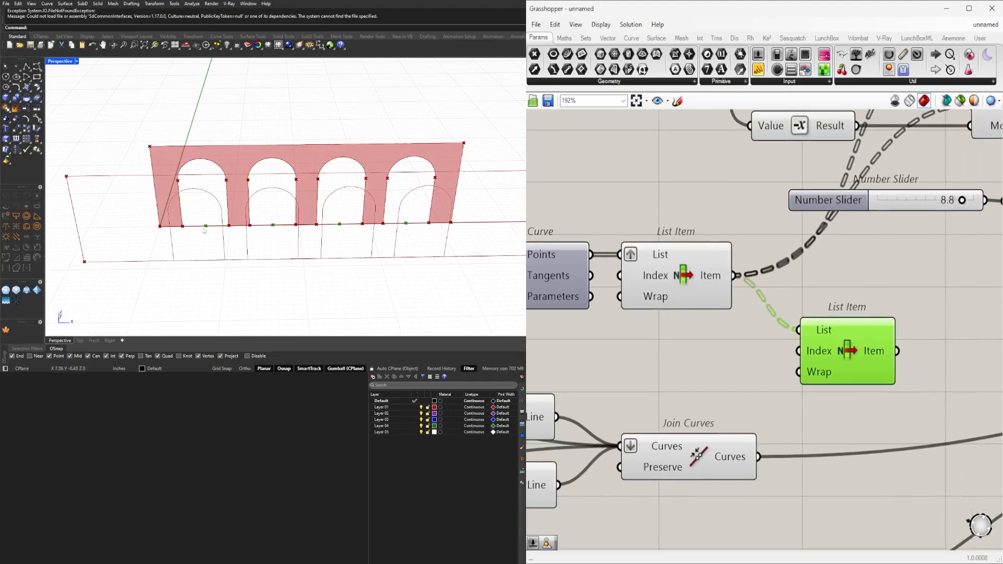
right_click(825, 335)
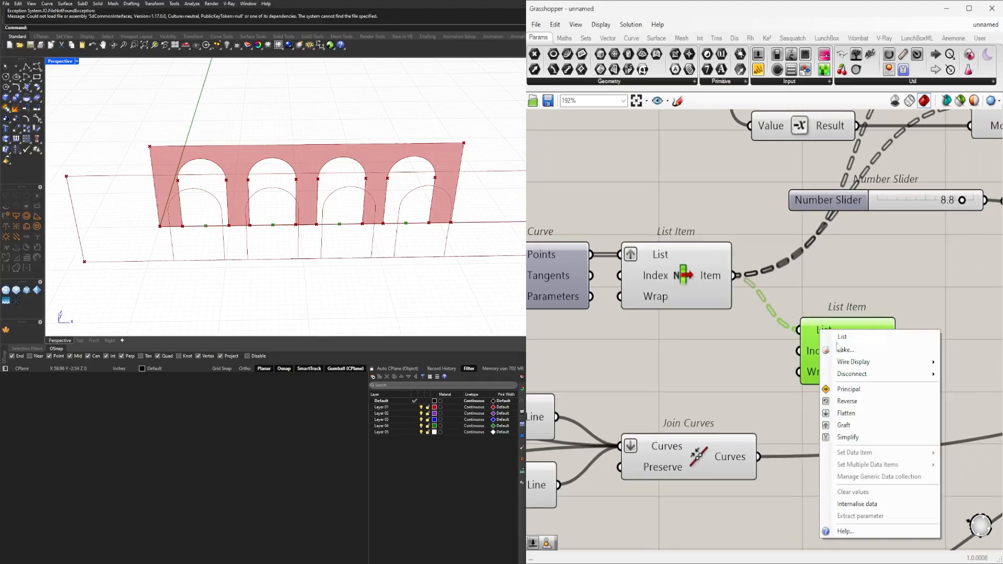
left_click(844, 415)
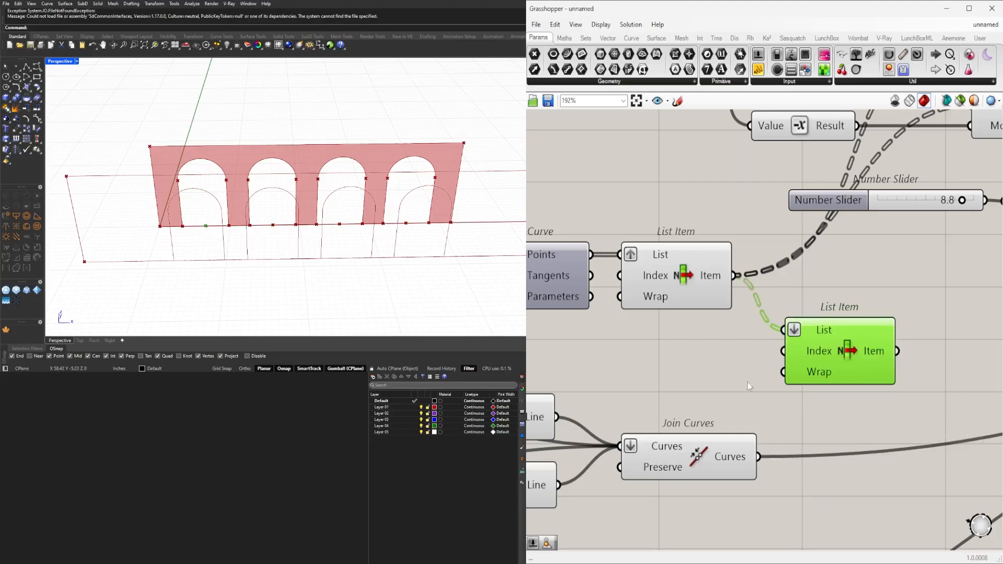
scroll(852, 381, "up", 5)
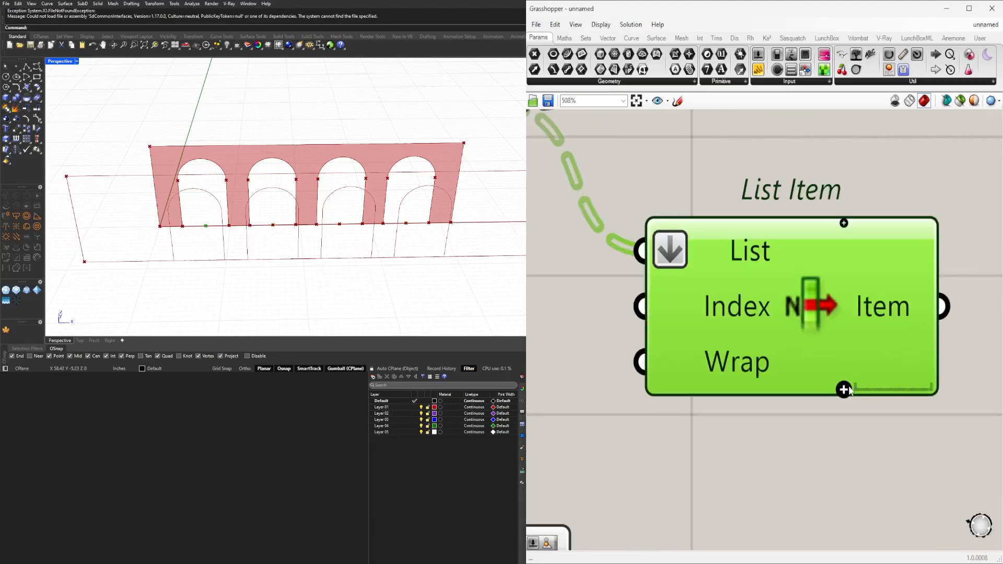
left_click(844, 390)
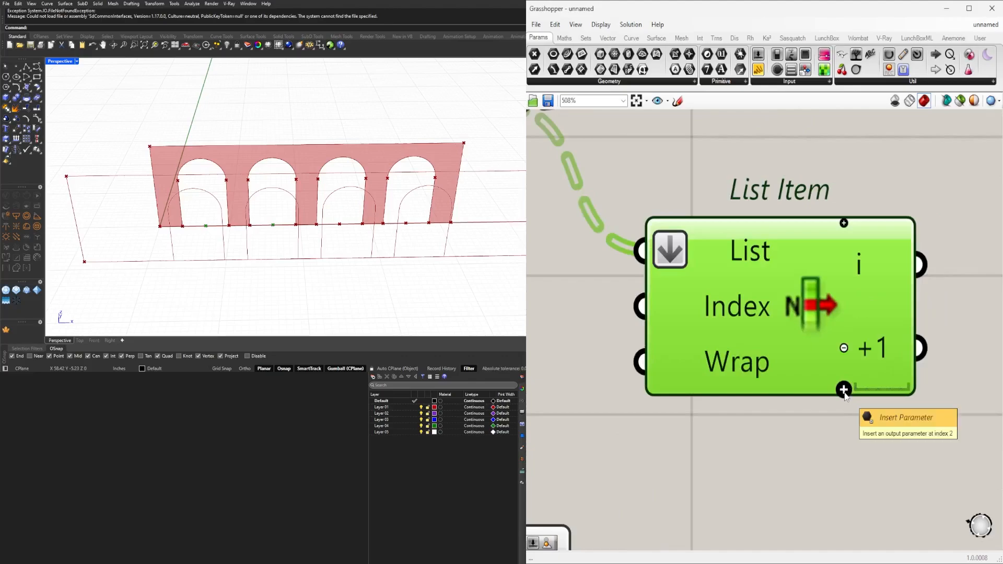
scroll(758, 403, "down", 4)
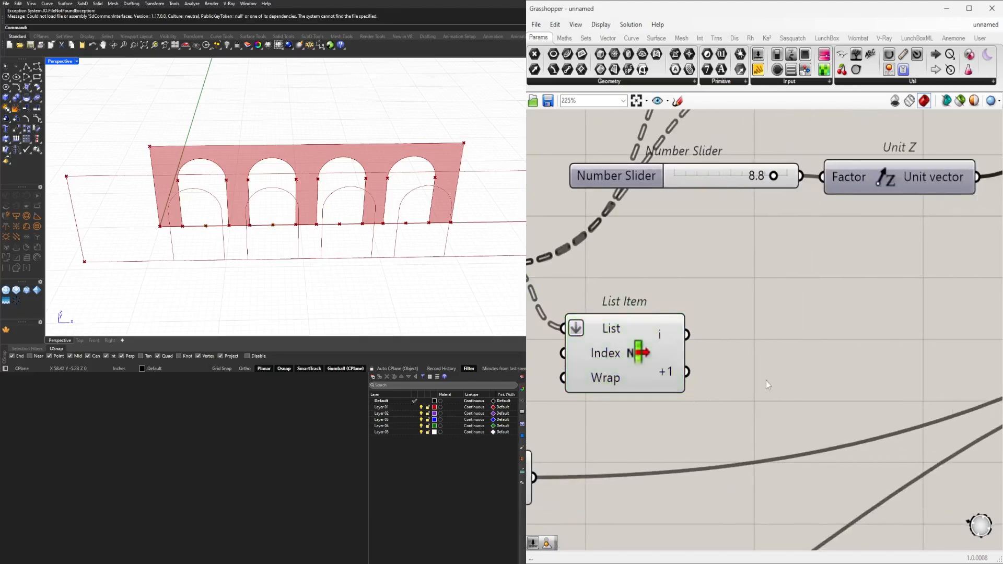
Add a Line component running from the new List Item's i output to its +1 output.
double_click(766, 381)
type("line")
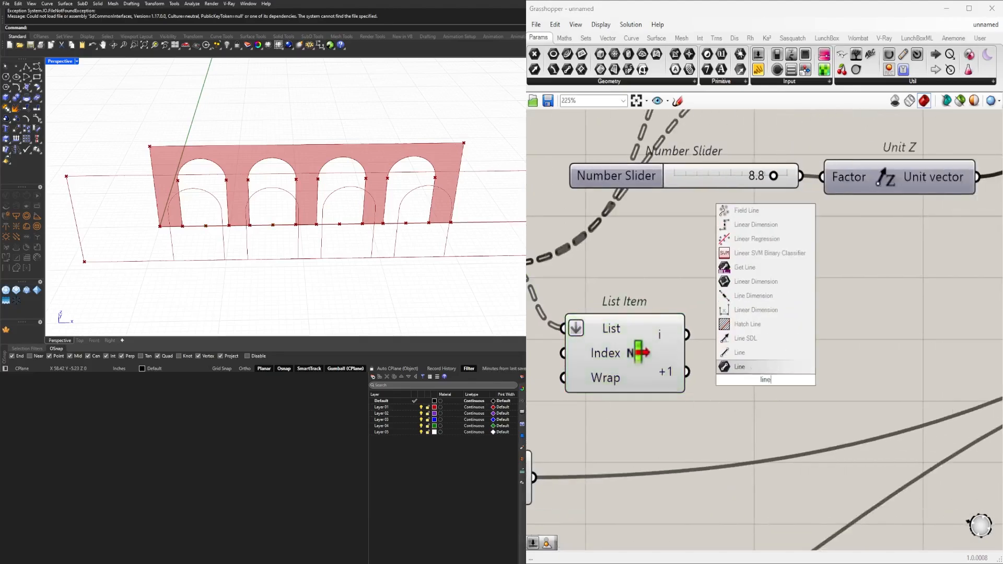
left_click(760, 367)
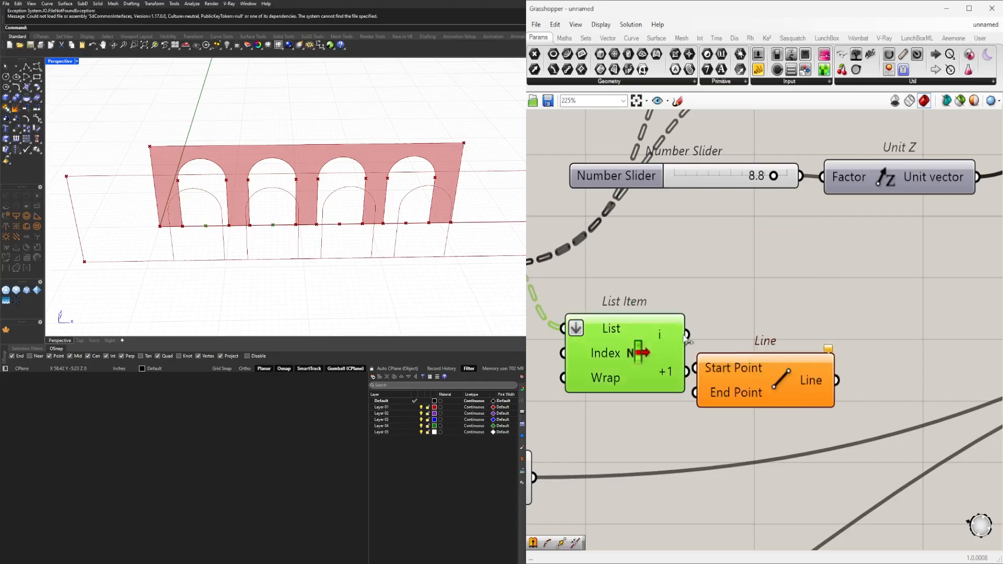
left_click_drag(688, 337, 751, 357)
left_click_drag(689, 371, 776, 348)
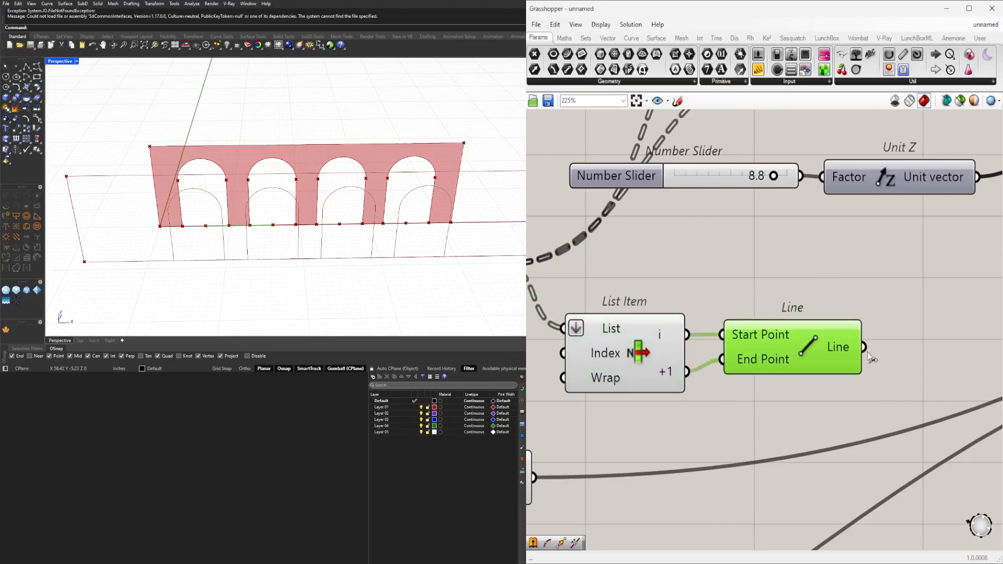
Add a curve Length component and feed it from the new Line.
right_click_drag(872, 358, 731, 365)
left_click(803, 359)
double_click(803, 362)
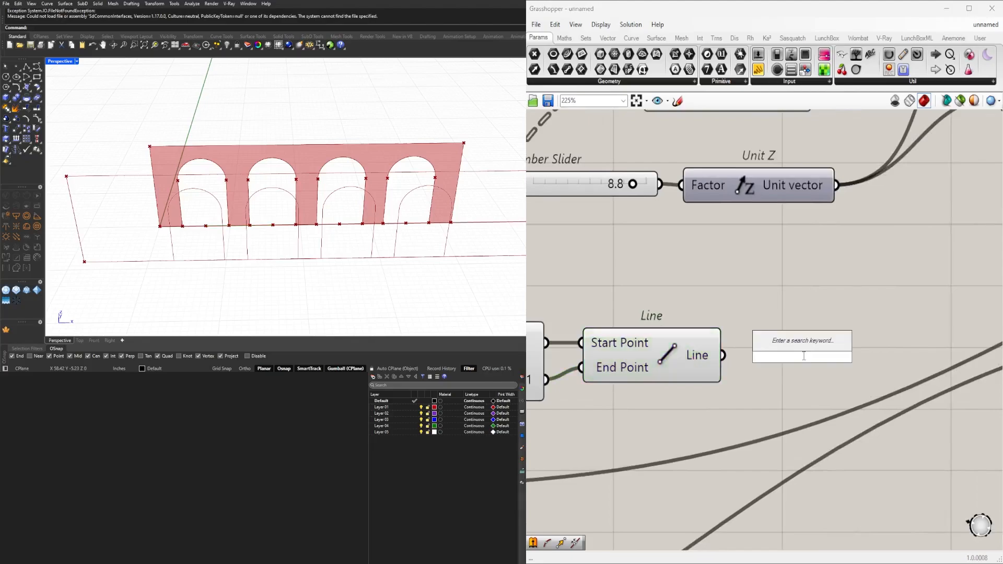
type("leng")
key("Up")
key("Up")
key("Up")
key("Return")
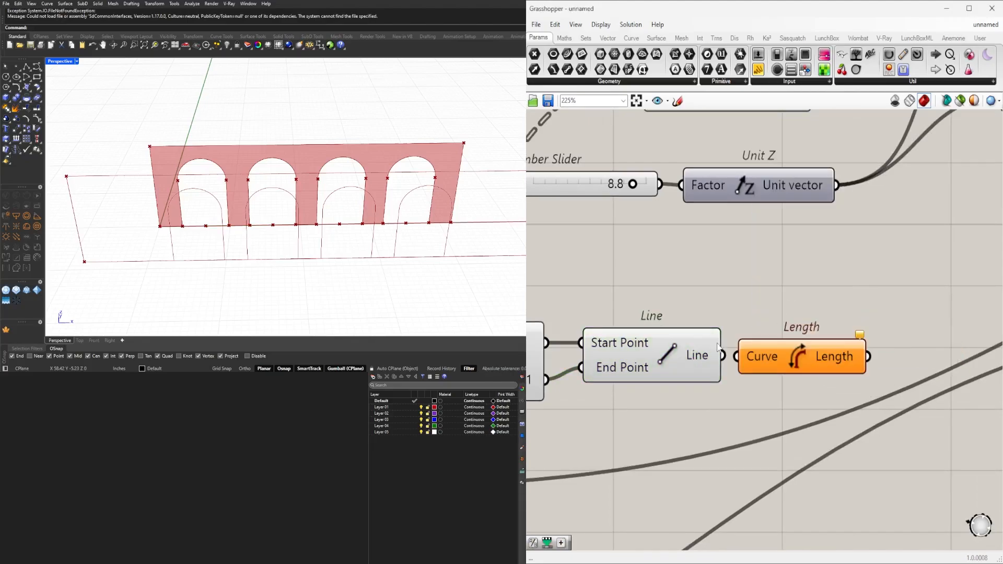
left_click_drag(723, 355, 756, 355)
scroll(790, 357, "down", 3)
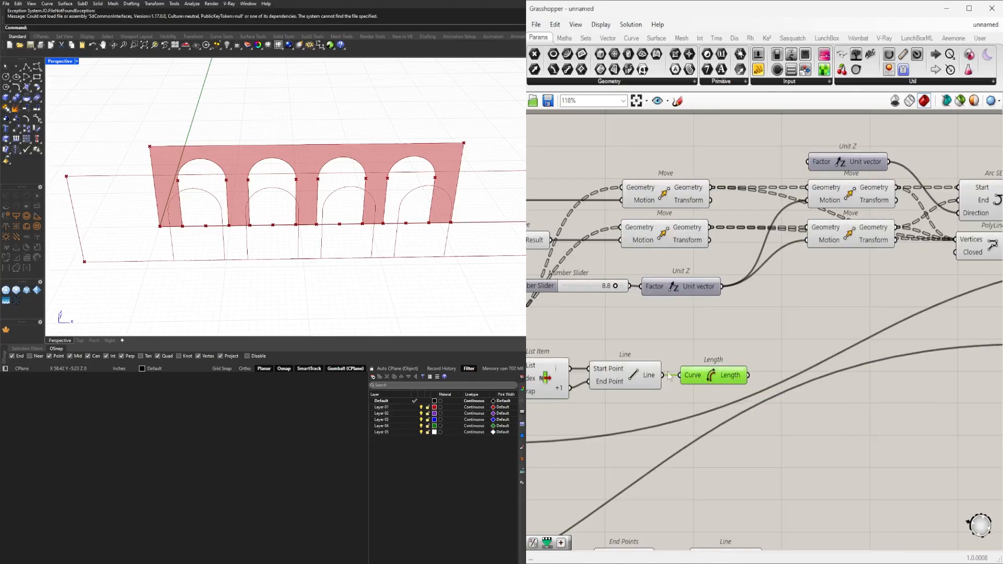
Add a Division component beside Length and connect the length to its A input.
right_click_drag(806, 387, 868, 366)
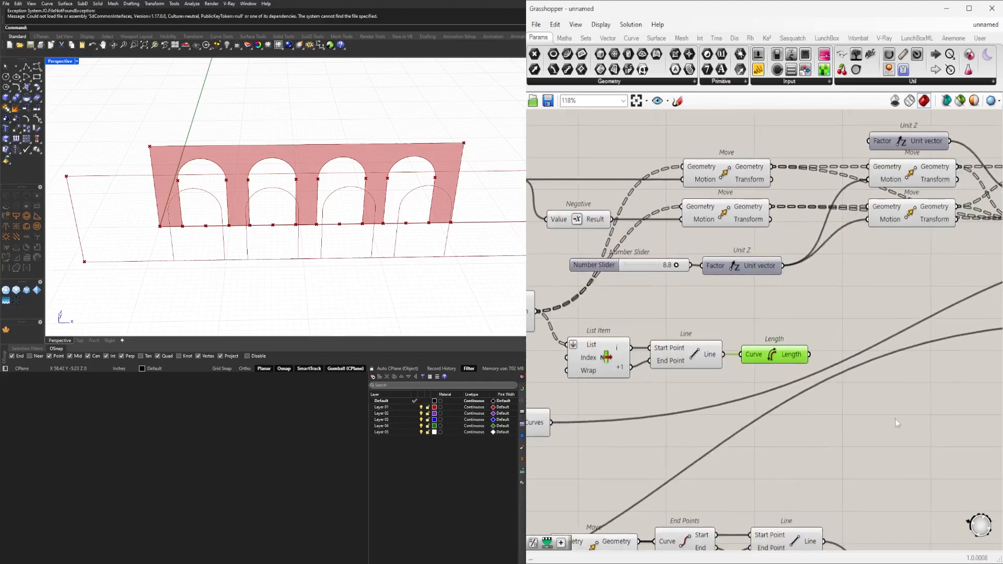
left_click(905, 417)
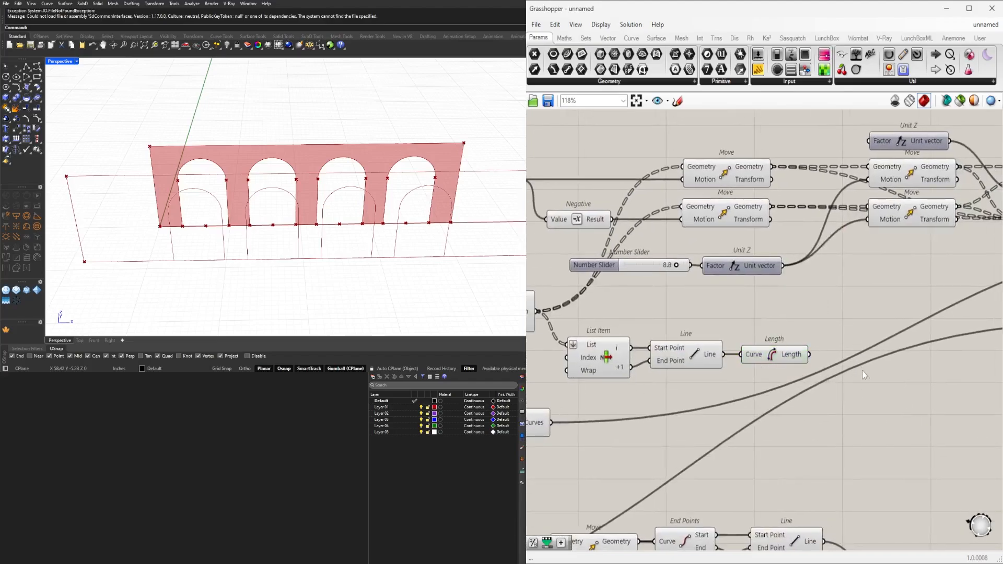
double_click(883, 412)
type("/2")
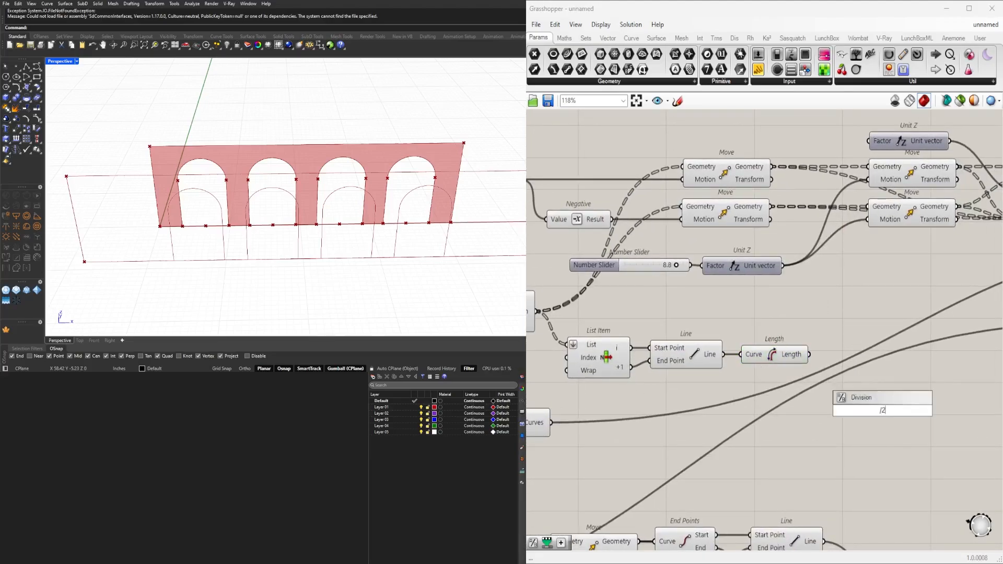
key("Return")
mouse_move(809, 355)
left_mouse_down()
mouse_move(856, 404)
mouse_move(880, 403)
mouse_move(842, 369)
left_mouse_up()
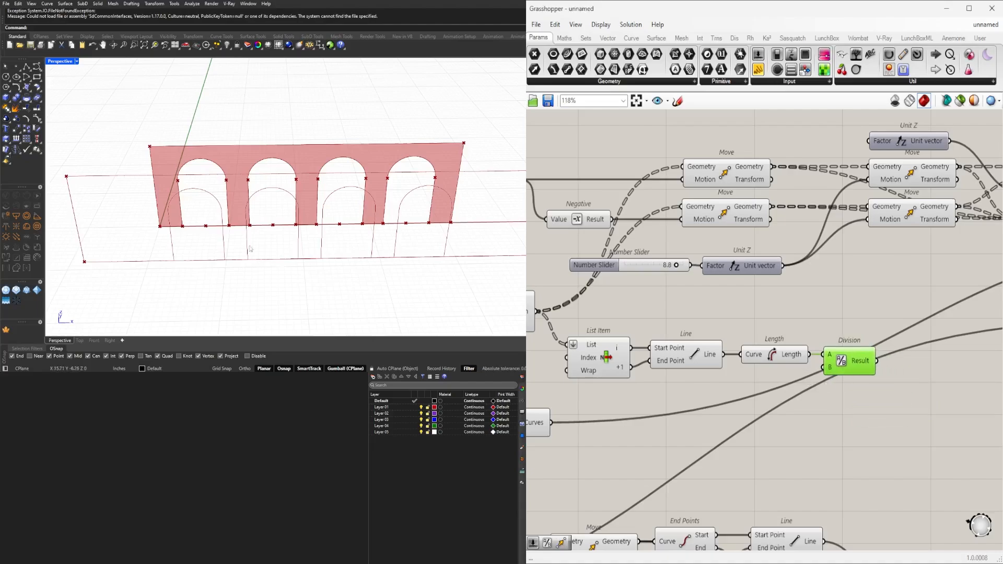
Duplicate the Move component of the offset arches and feed the copy's Geometry from the original Move's Geometry output.
scroll(855, 359, "down", 4)
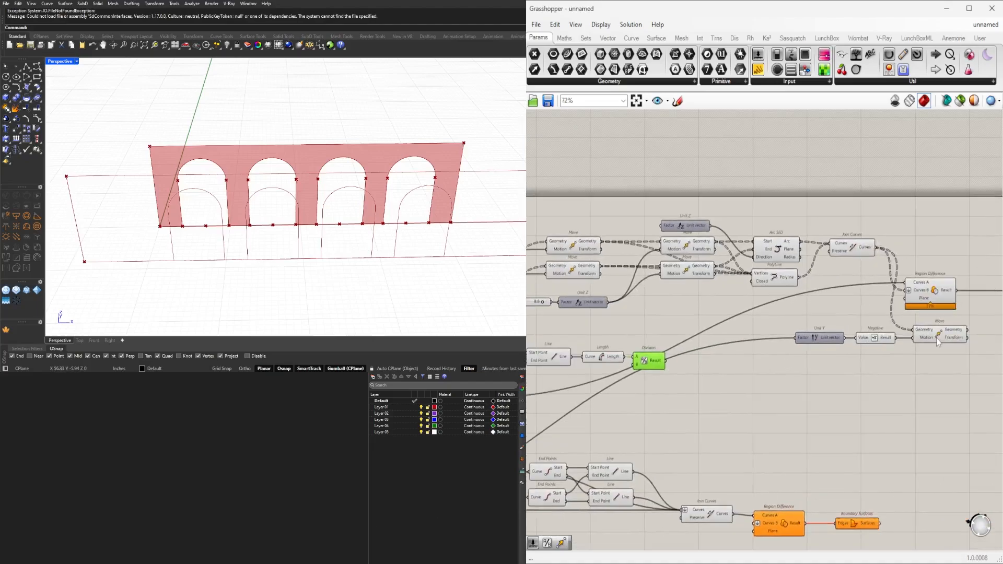
left_click(936, 337)
right_click_drag(942, 335, 848, 342)
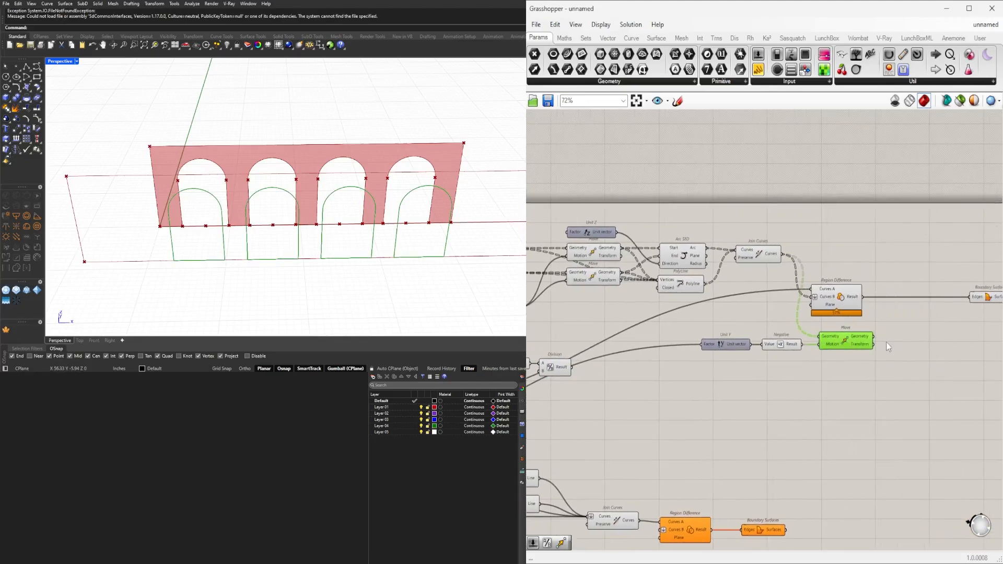
left_click(863, 373)
left_click(847, 344)
left_click_drag(848, 347, 914, 361, "alt")
scroll(883, 343, "up", 4)
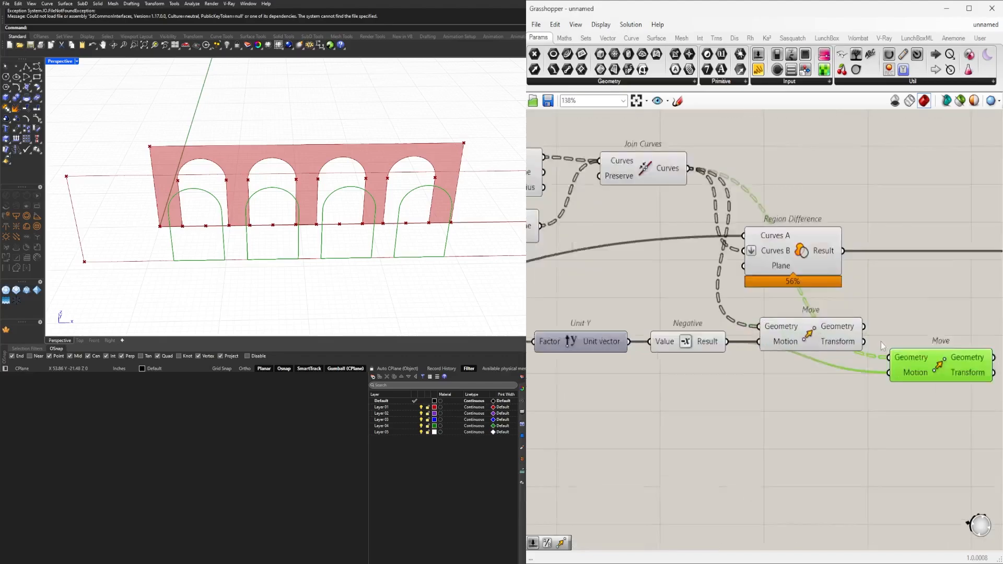
left_click_drag(861, 325, 890, 361)
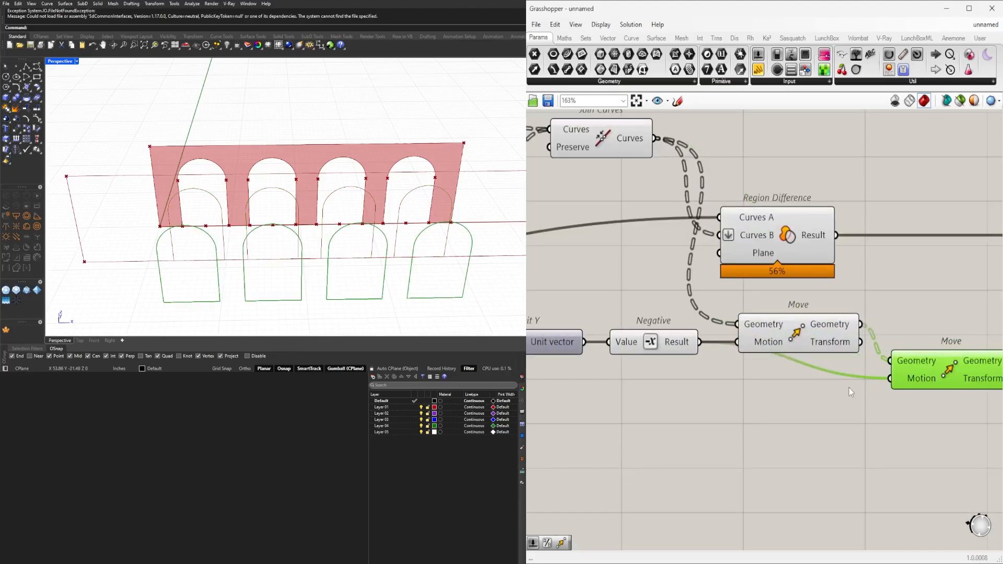
Relocate the List Item, Line, Length and Division chain together to just below the Unit Y component.
scroll(849, 387, "down", 3)
scroll(827, 387, "down", 3)
scroll(638, 363, "up", 3)
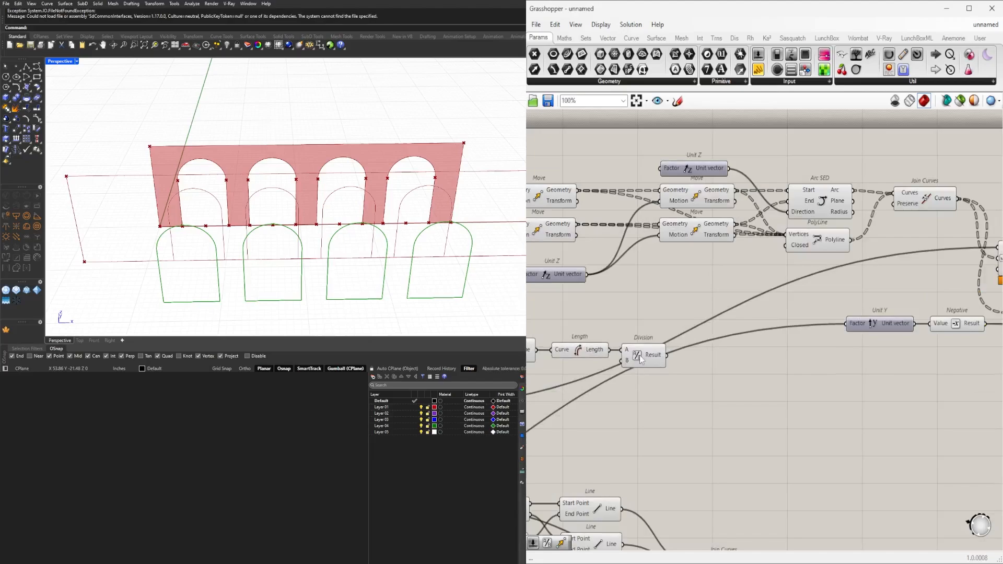
left_click(640, 360)
right_click_drag(741, 392, 883, 409)
left_click_drag(845, 408, 862, 395)
right_click_drag(862, 395, 689, 361)
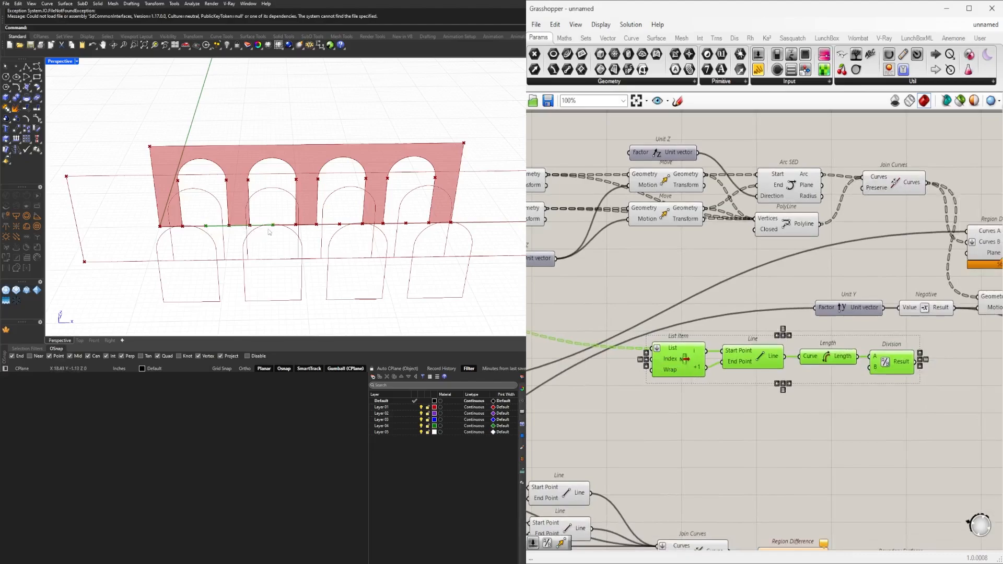
right_click_drag(981, 358, 835, 346)
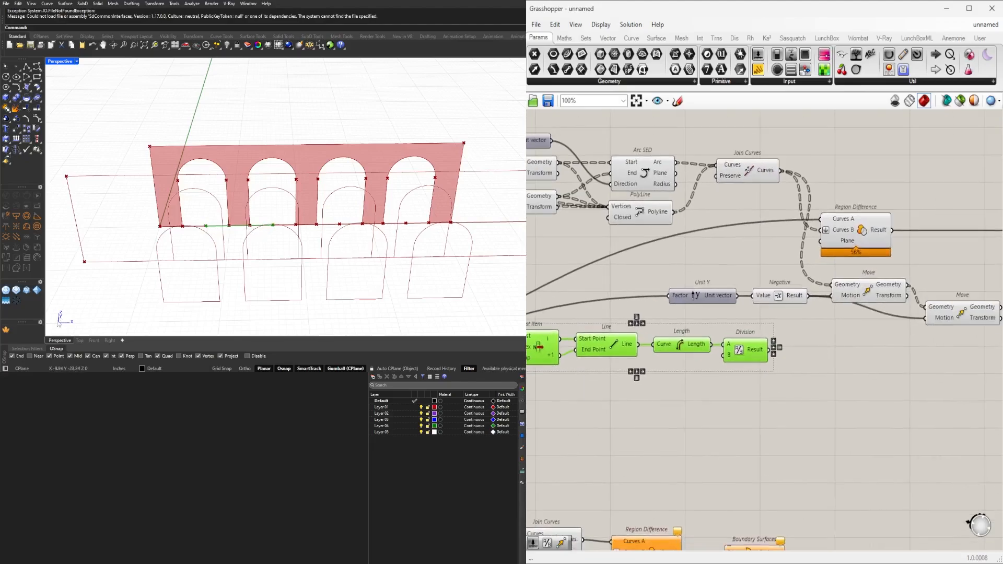
Add a Unit X vector after the Division component and drive its Factor with the division result.
left_click(838, 346)
double_click(817, 356)
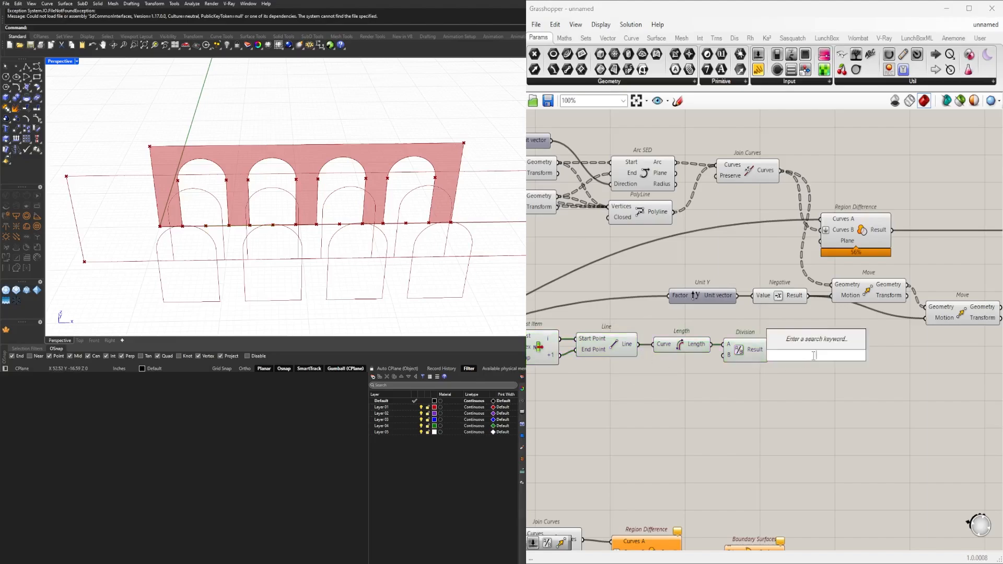
type("x")
left_click(805, 342)
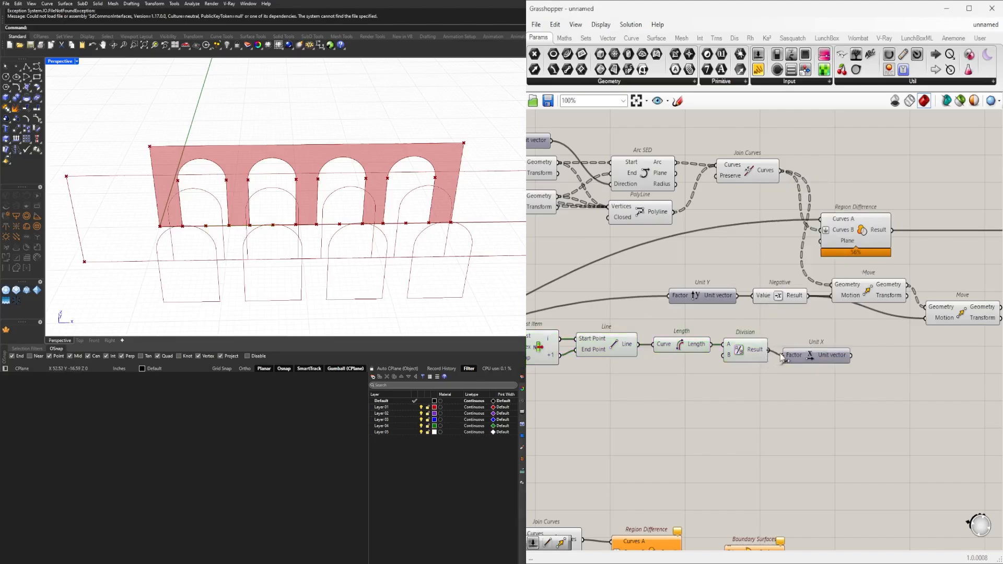
left_click_drag(807, 359, 806, 353)
Replace the duplicated Move's Motion input with the Unit X vector.
right_click_drag(883, 375, 753, 392)
left_click(836, 328)
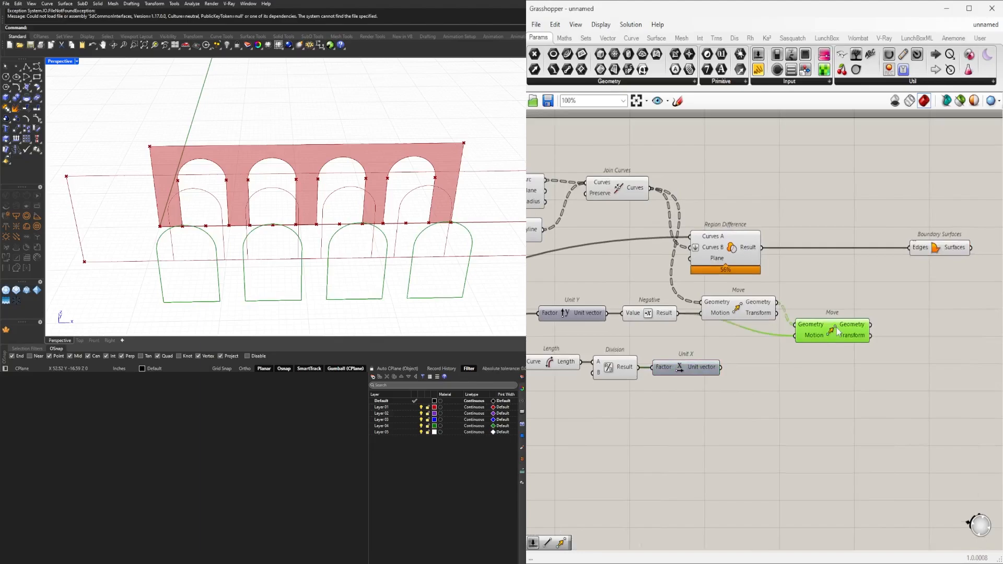
left_click_drag(721, 367, 791, 338)
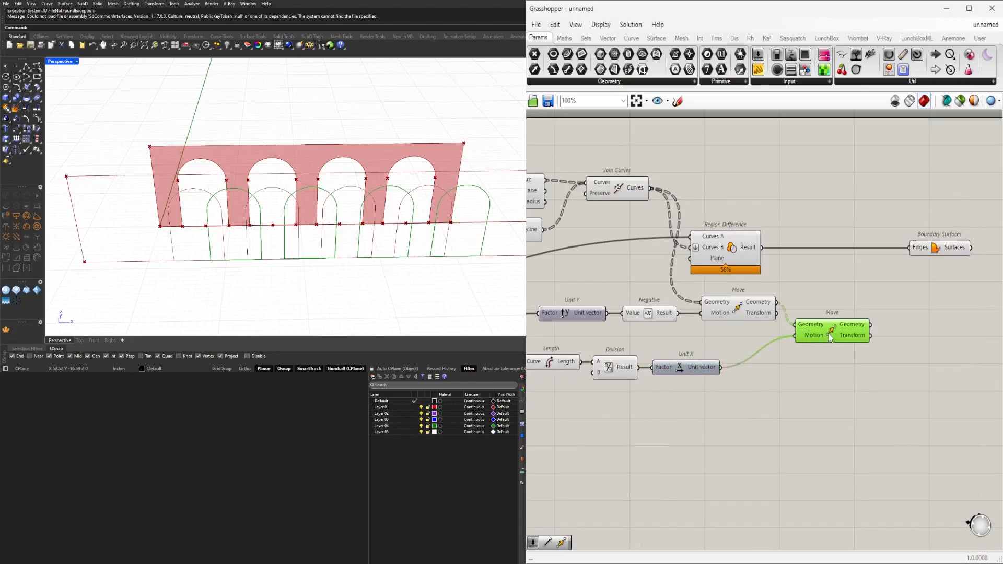
Turn off the preview of the original Move component that offsets the arches from the rear frame.
right_click_drag(792, 341, 822, 340)
left_click(769, 309)
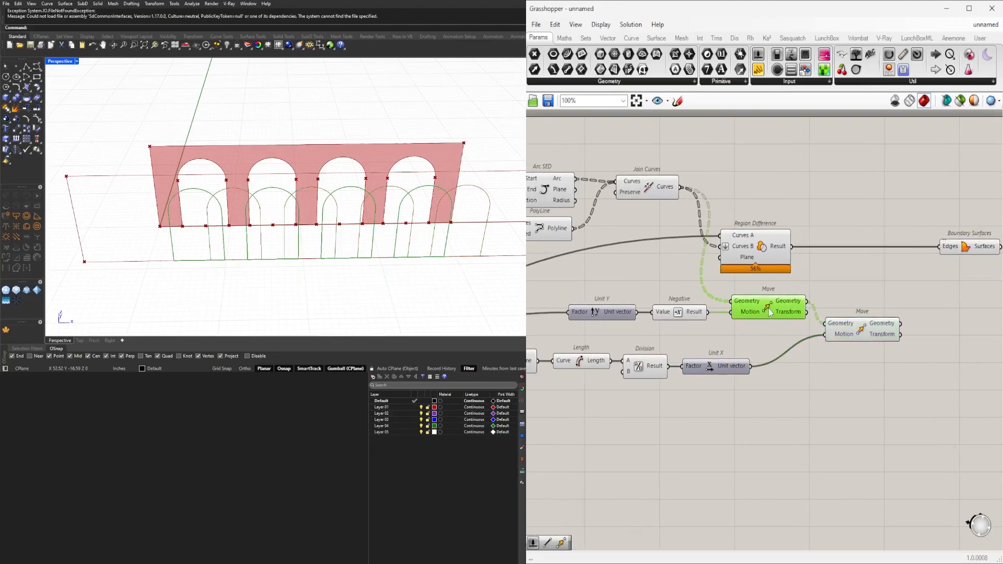
right_click(769, 308)
left_click(781, 325)
Compare the shifted arches with the rear arches in the Front and Perspective views, and examine the Divide Curve part of the definition.
right_click_drag(280, 254, 276, 195)
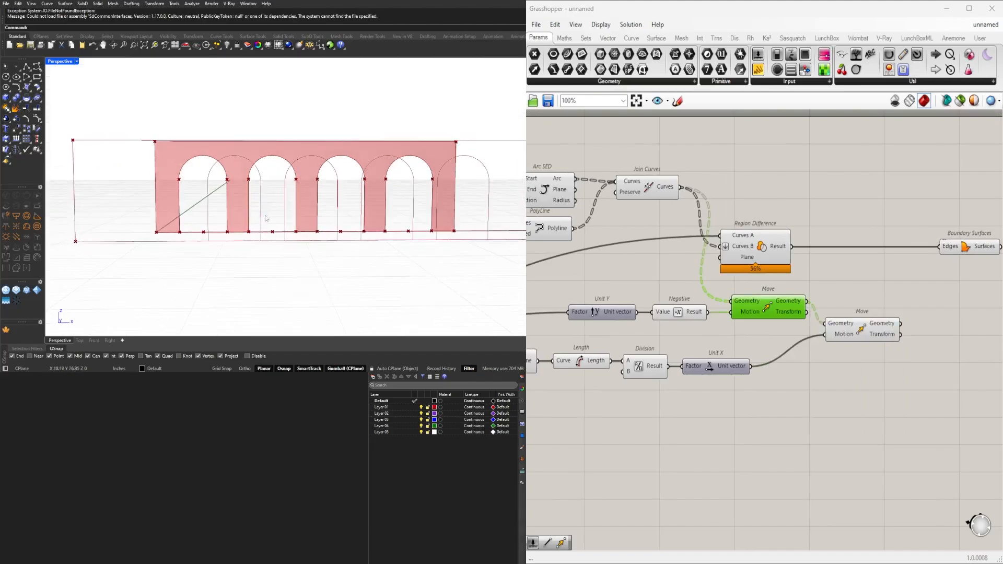
double_click(62, 63)
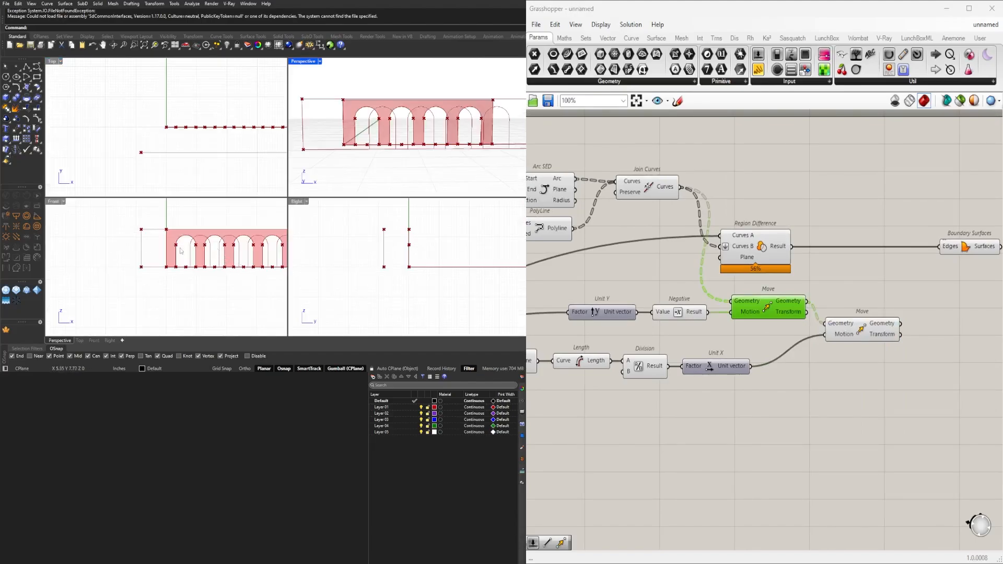
scroll(181, 250, "up", 6)
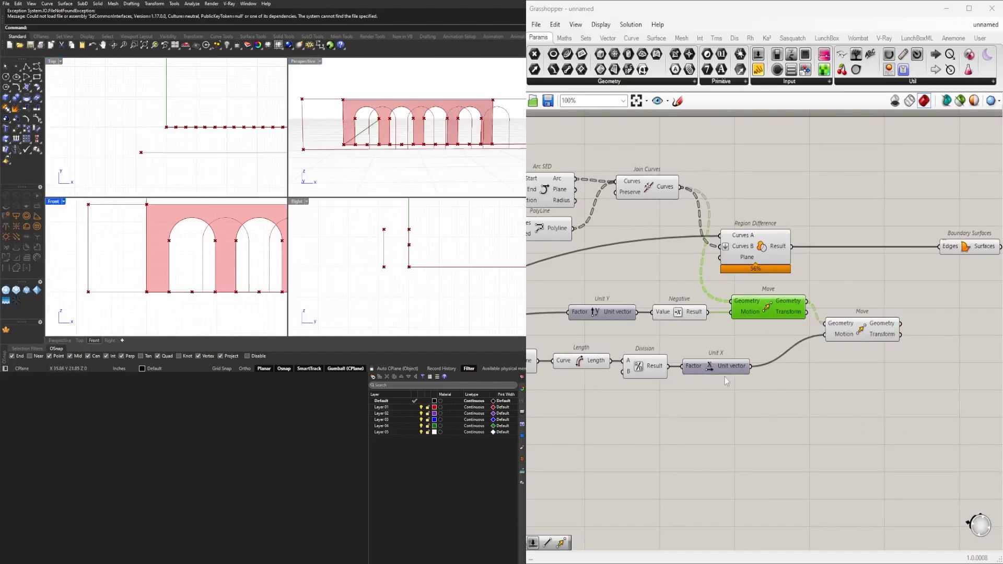
scroll(725, 379, "down", 2)
right_click_drag(726, 379, 911, 370)
right_click_drag(648, 312, 782, 352)
right_click_drag(635, 350, 767, 332)
right_click_drag(728, 400, 836, 381)
scroll(653, 335, "up", 6)
mouse_move(676, 329)
left_mouse_down()
mouse_move(689, 331)
mouse_move(664, 333)
mouse_move(673, 333)
left_mouse_up()
scroll(820, 299, "down", 3)
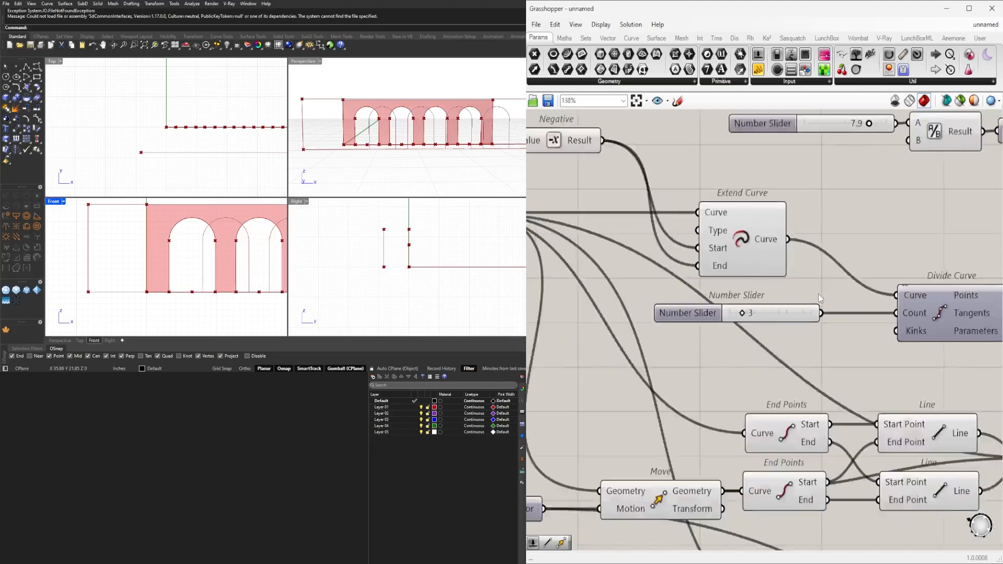
scroll(820, 299, "down", 2)
double_click(298, 61)
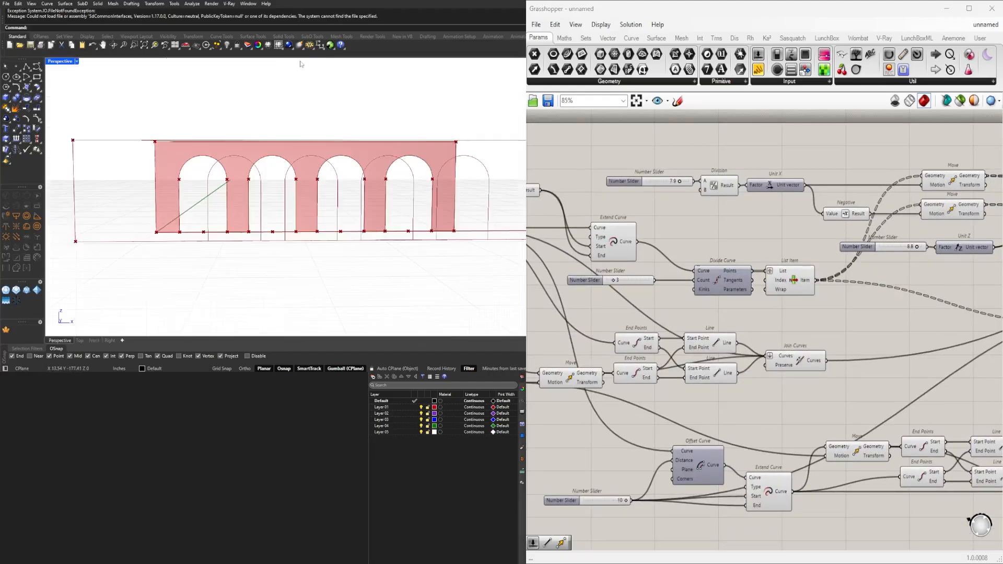
right_click_drag(279, 144, 263, 186)
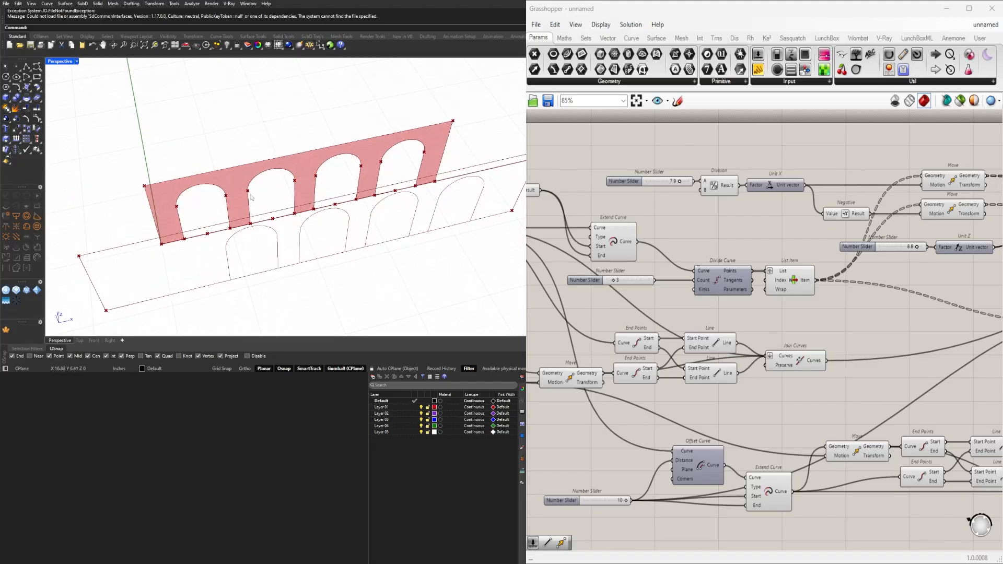
right_click_drag(251, 197, 375, 239)
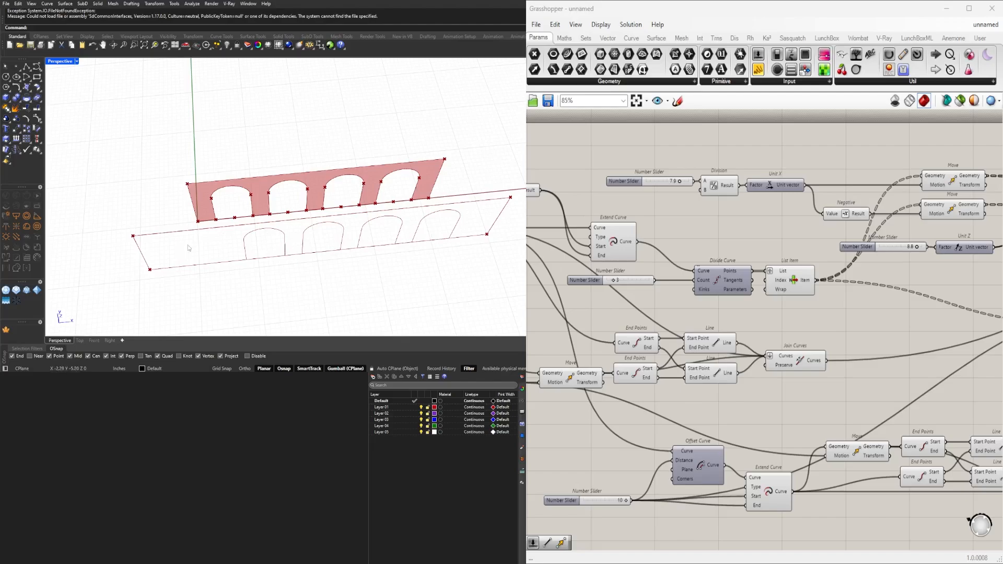
Examine the front frame's Join Curves, the shifted arches from the last Move, the spacing Line and the rear Boundary Surfaces.
scroll(848, 330, "down", 4)
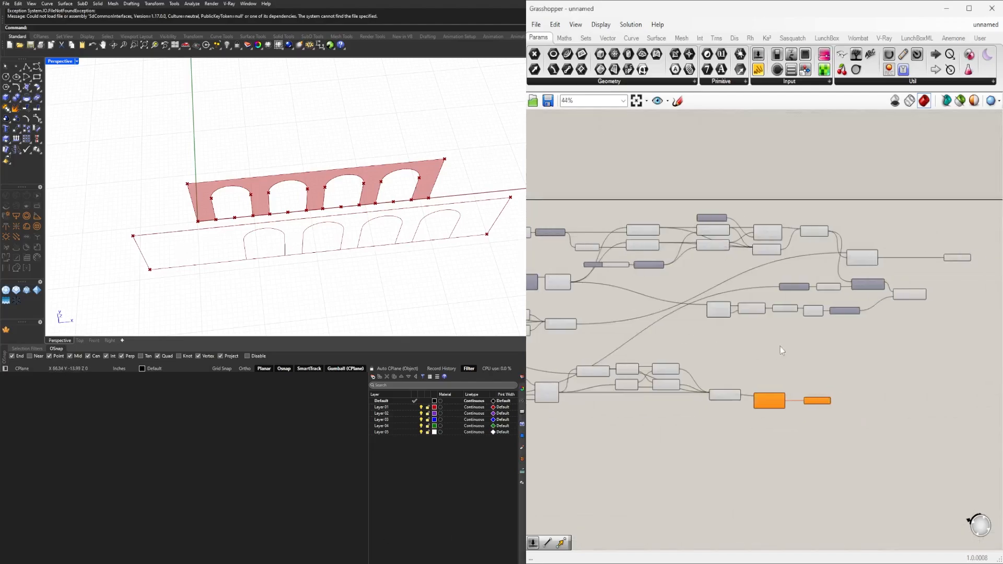
scroll(830, 393, "up", 5)
right_click_drag(630, 361, 707, 371)
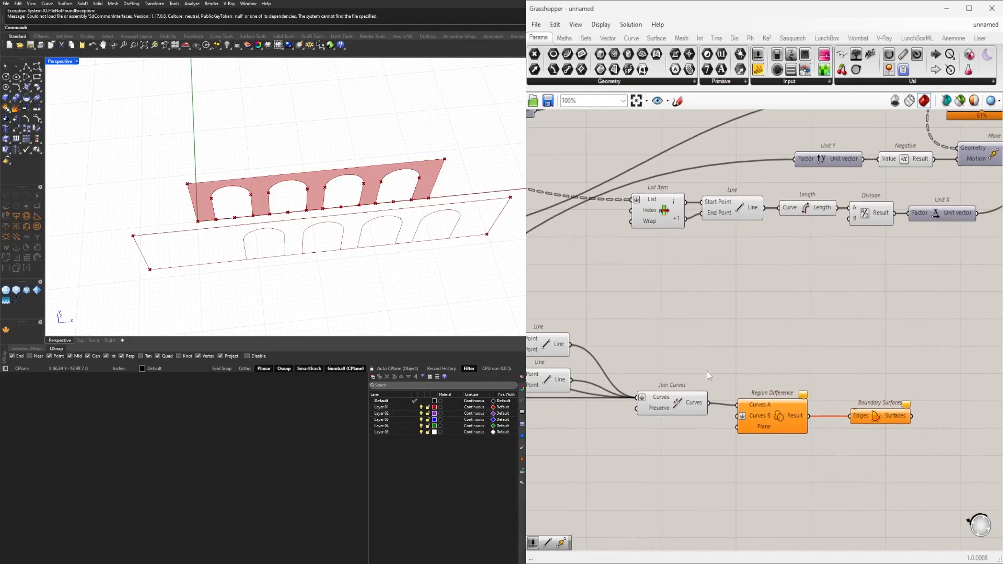
left_click(671, 396)
right_click_drag(832, 319, 676, 334)
scroll(922, 248, "down", 1)
right_click_drag(921, 247, 685, 297)
left_click(832, 244)
scroll(682, 295, "up", 3)
left_click_drag(660, 288, 668, 281)
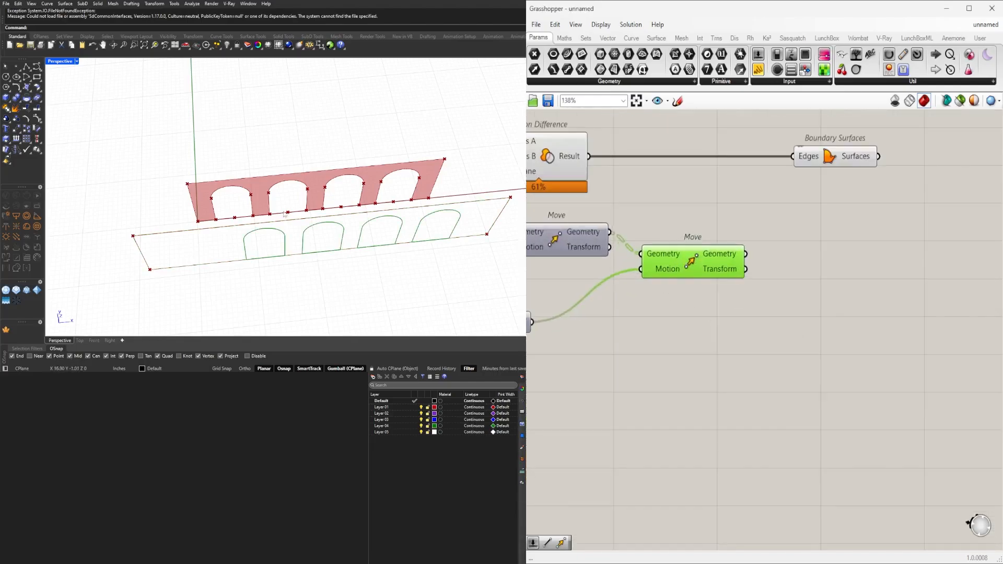
right_click_drag(285, 214, 298, 172)
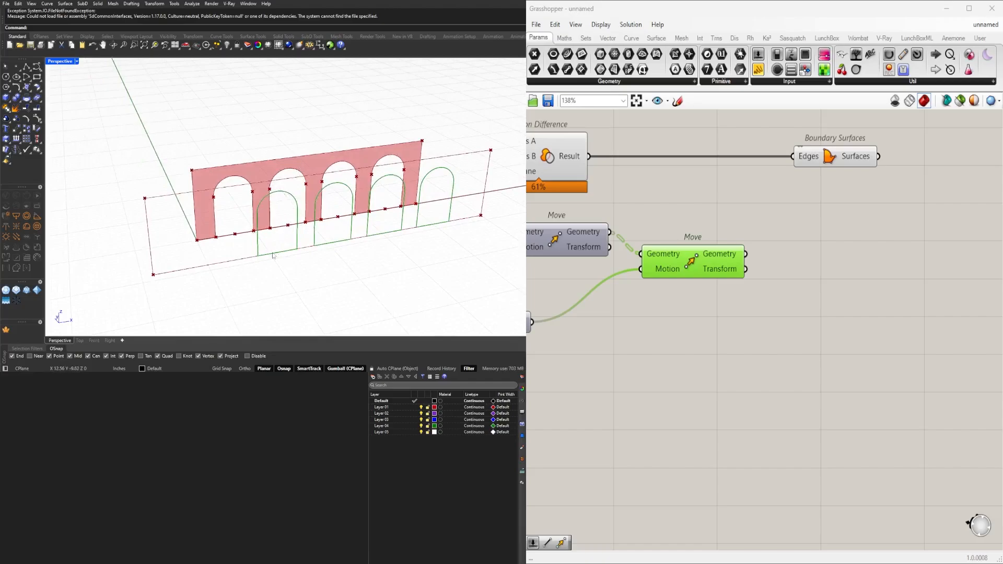
scroll(564, 301, "down", 3)
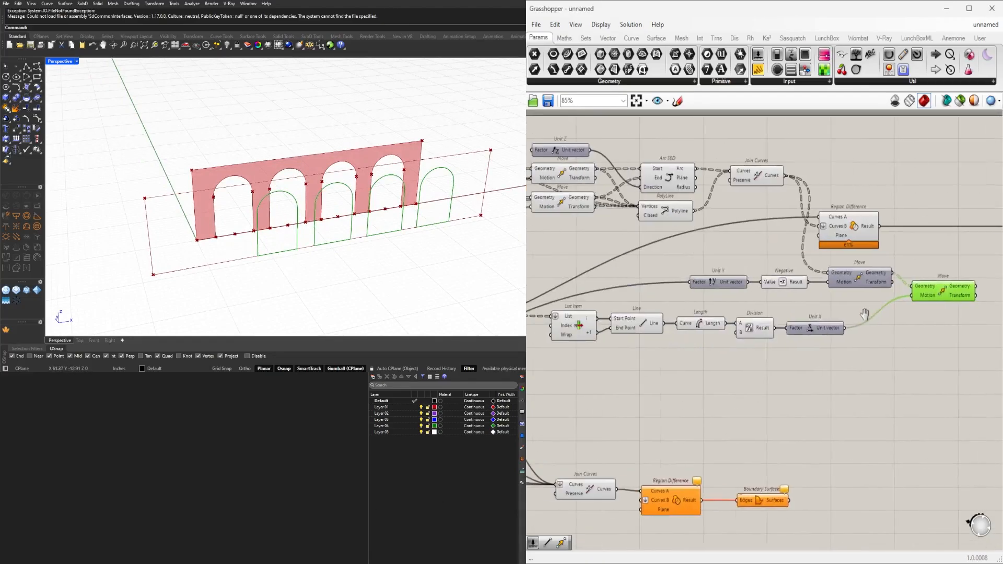
left_click(648, 328)
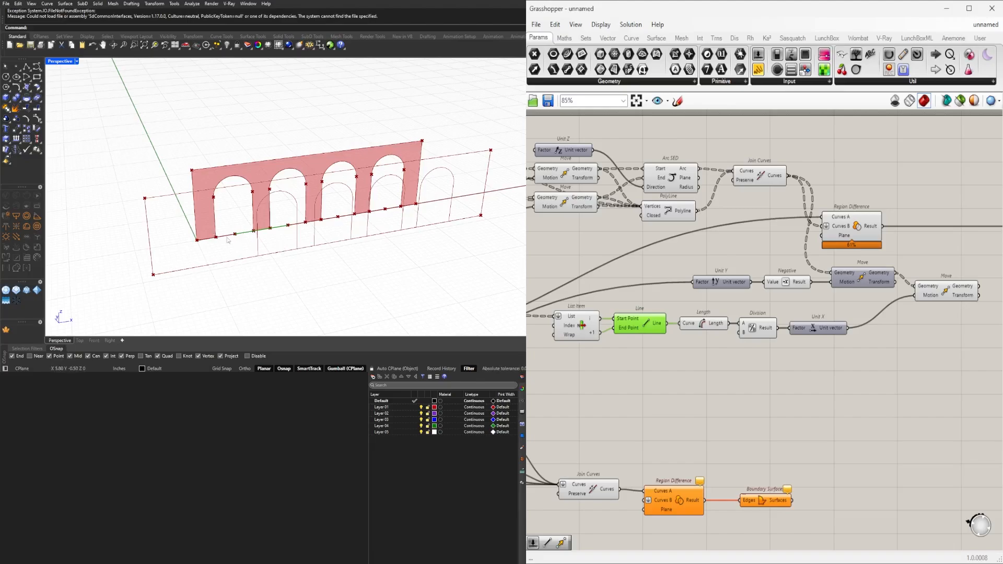
right_click_drag(864, 295, 742, 290)
left_click(794, 224)
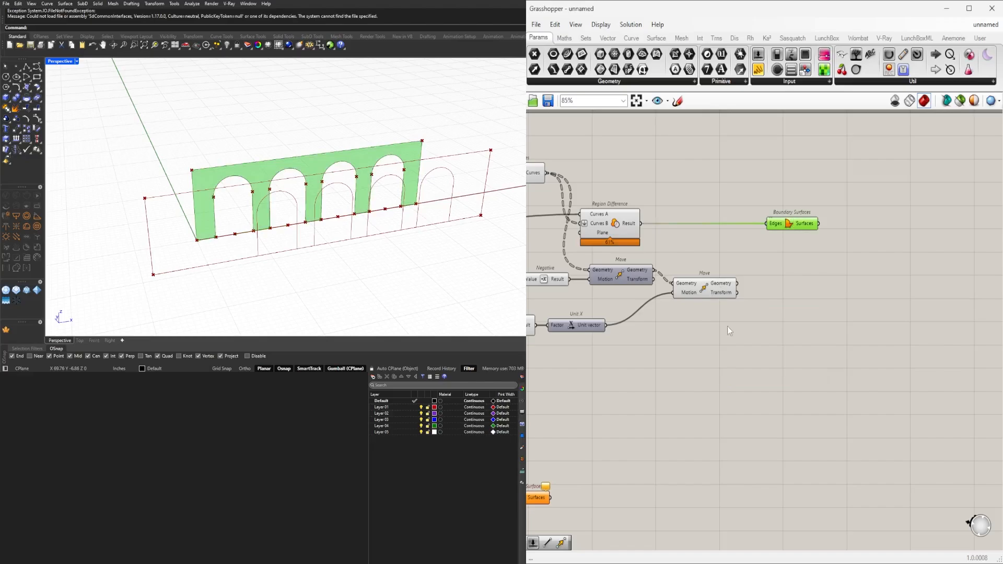
Add a List Item component after the sideways Move and feed its List input from that Move's Geometry output.
right_click_drag(635, 362, 889, 349)
scroll(890, 349, "down", 1)
right_click_drag(958, 302, 868, 340)
left_click(836, 315)
scroll(874, 328, "up", 1)
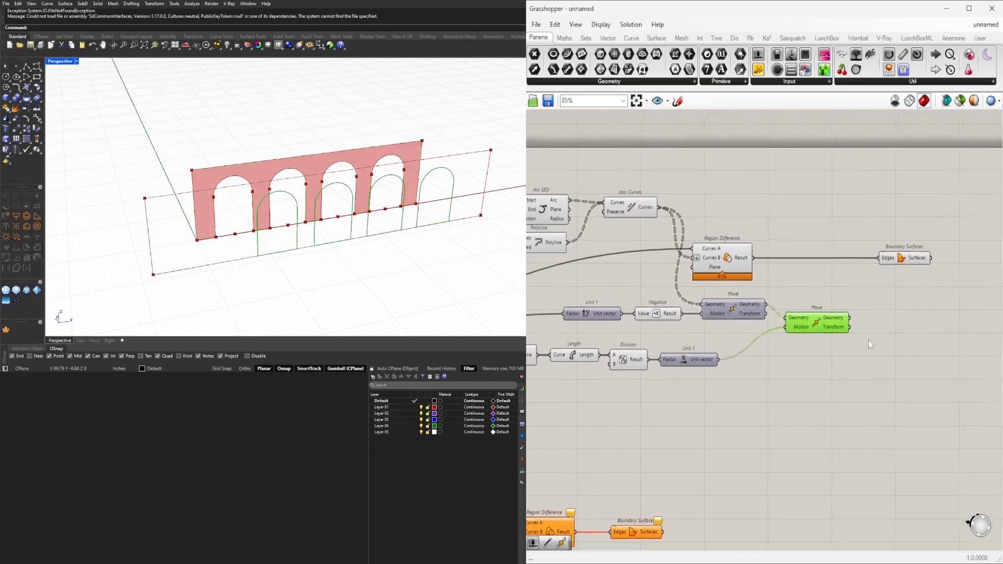
double_click(890, 345)
type("item")
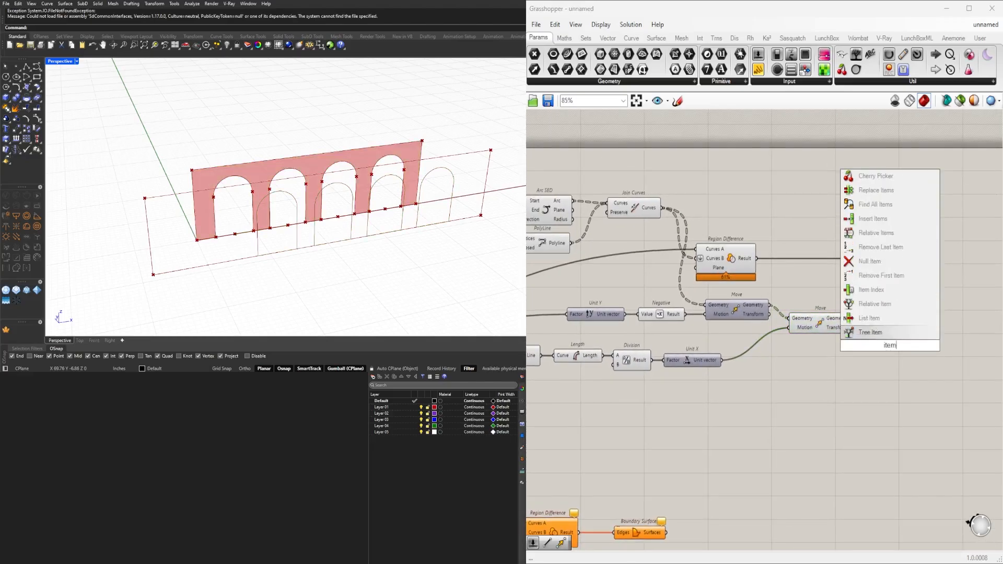
left_click(869, 317)
scroll(864, 324, "up", 3)
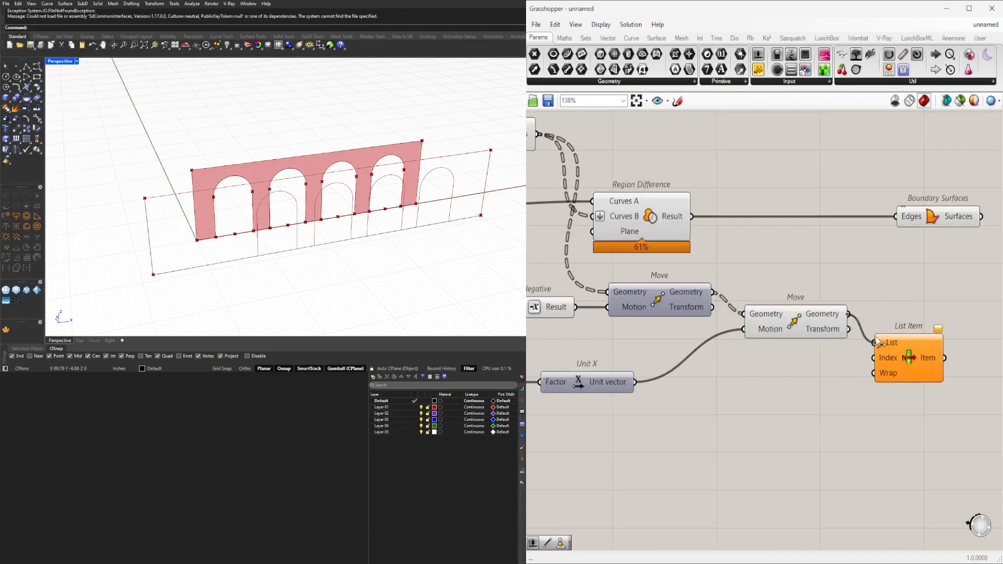
left_click_drag(906, 343, 963, 318)
Flatten the new List Item's List input and place the component closer to the sideways Move.
right_click_drag(933, 326, 774, 314)
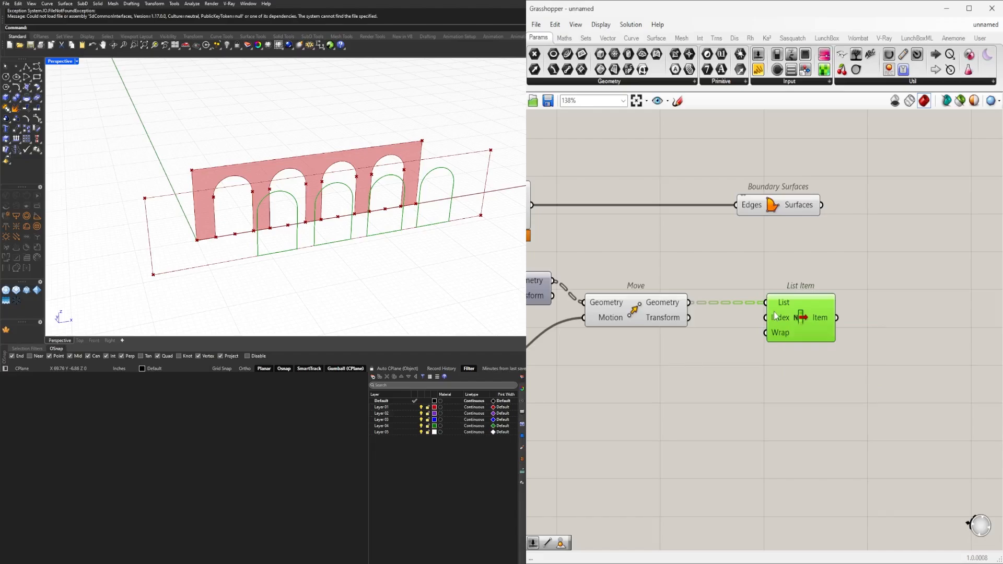
right_click(783, 308)
left_click(797, 386)
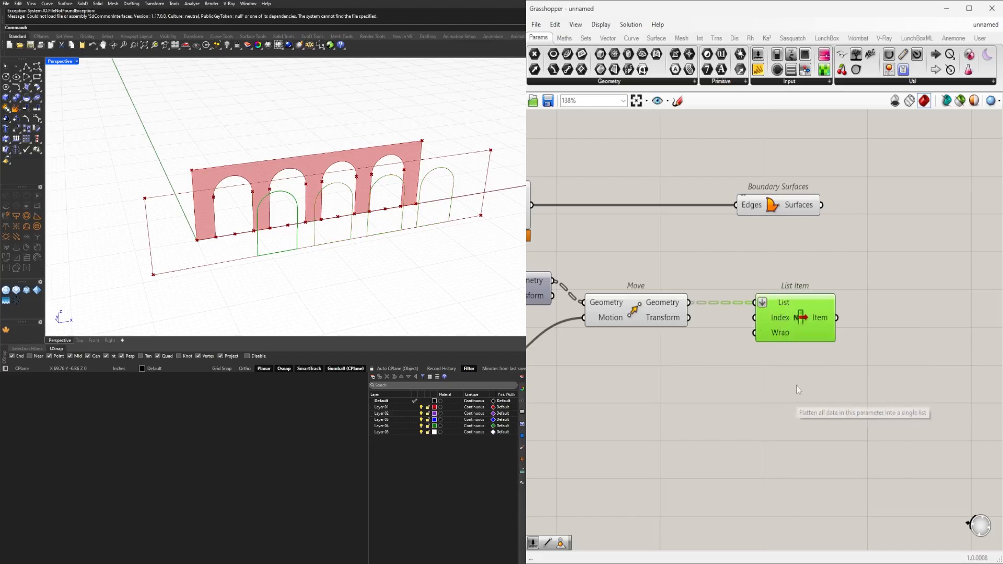
left_click_drag(803, 313, 786, 312)
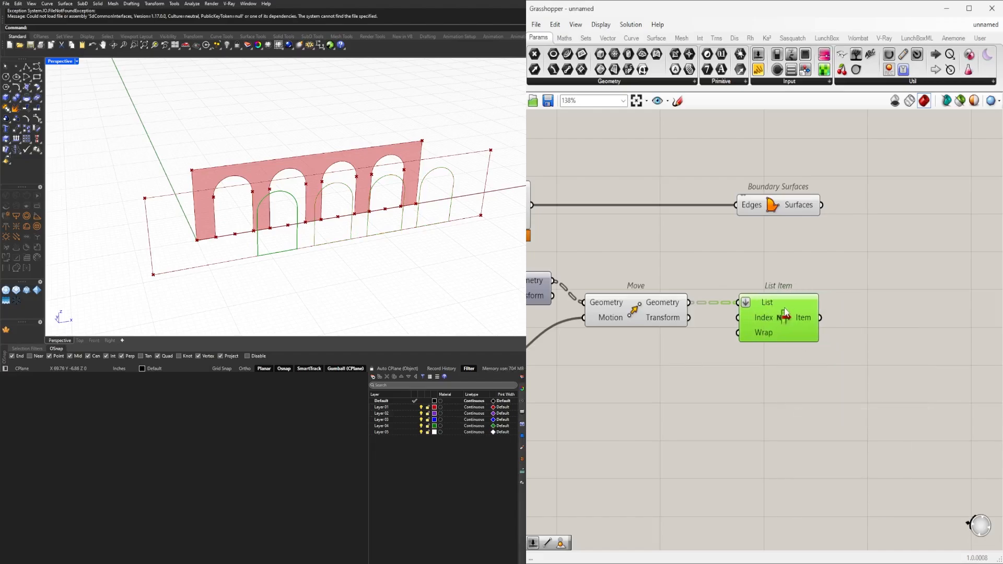
Add another Move component and connect the List Item's Item output to its Geometry input.
double_click(876, 367)
type("move")
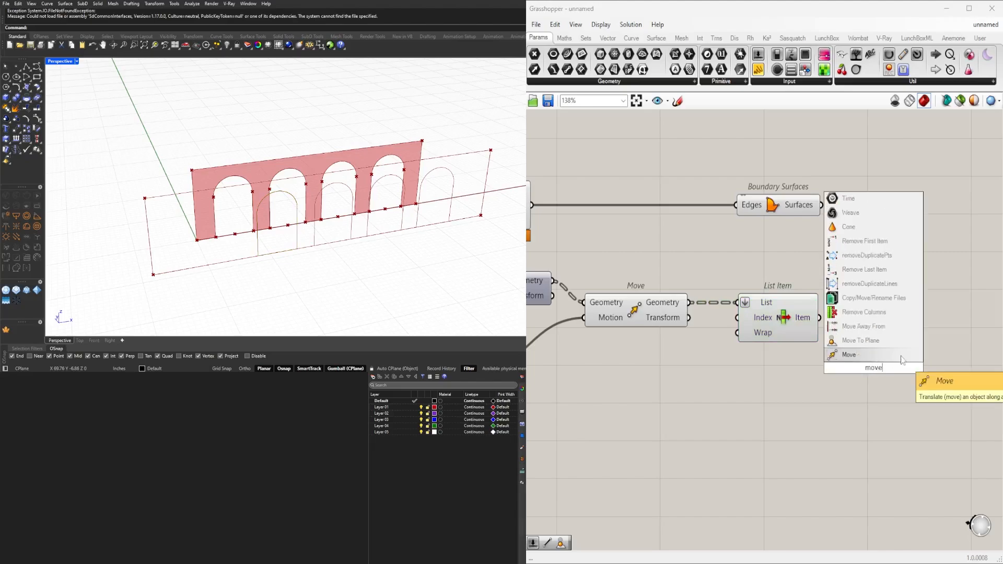
key("Return")
left_click_drag(821, 317, 889, 350)
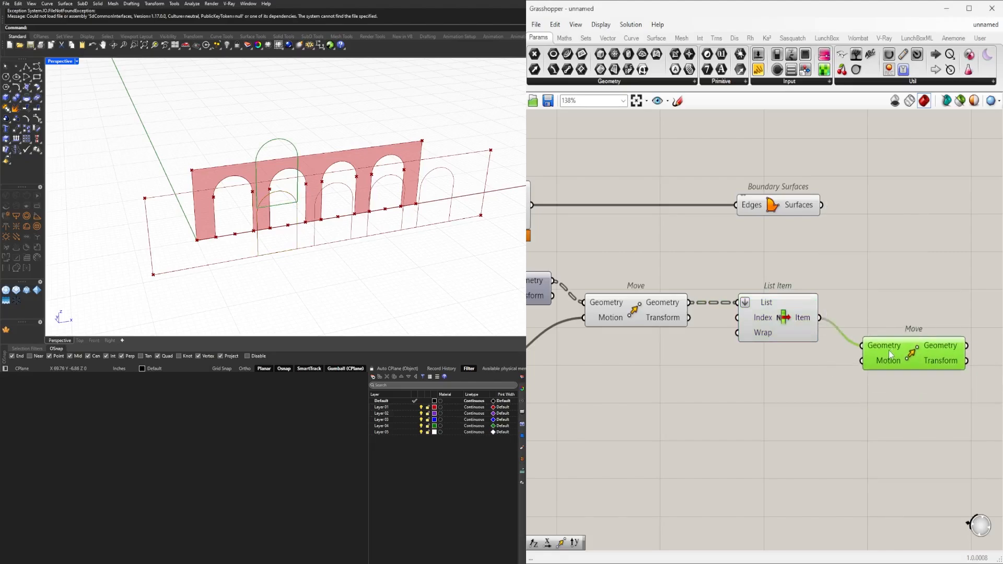
Add a Negative component below the Unit X vector that follows the Division component.
scroll(867, 353, "down", 3)
right_click_drag(597, 395, 850, 361)
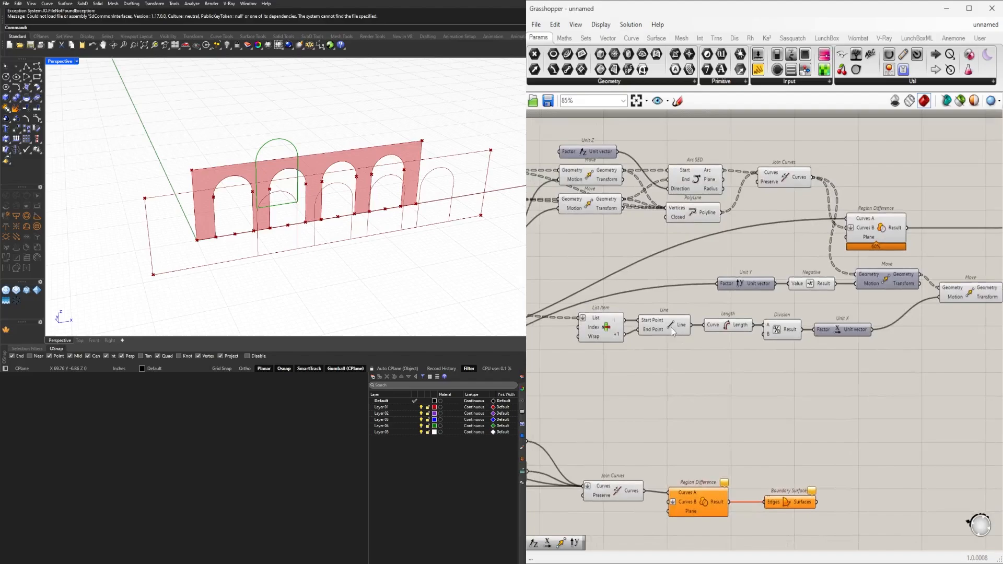
left_click(734, 330)
left_click(847, 330)
scroll(810, 368, "up", 3)
double_click(776, 366)
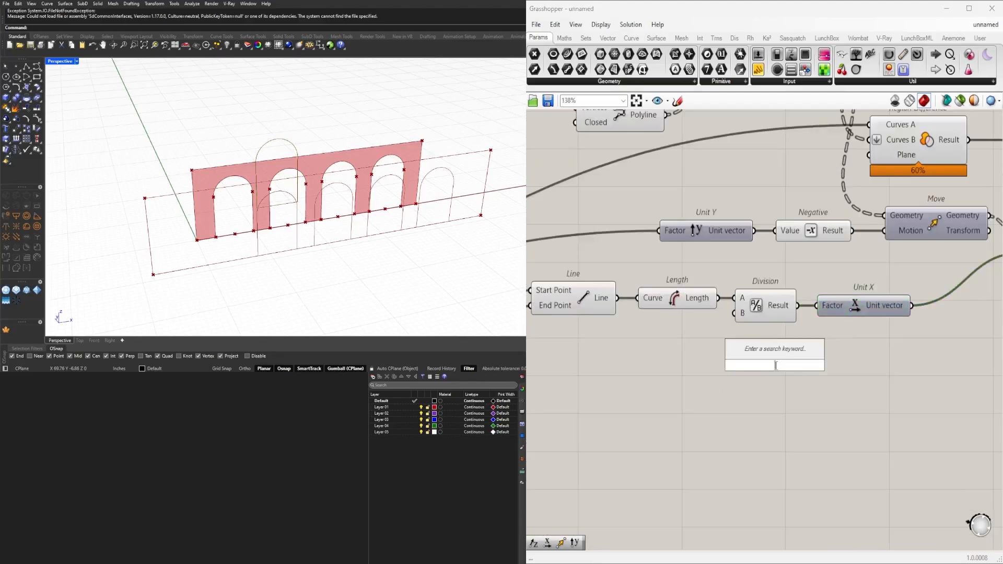
type("nega")
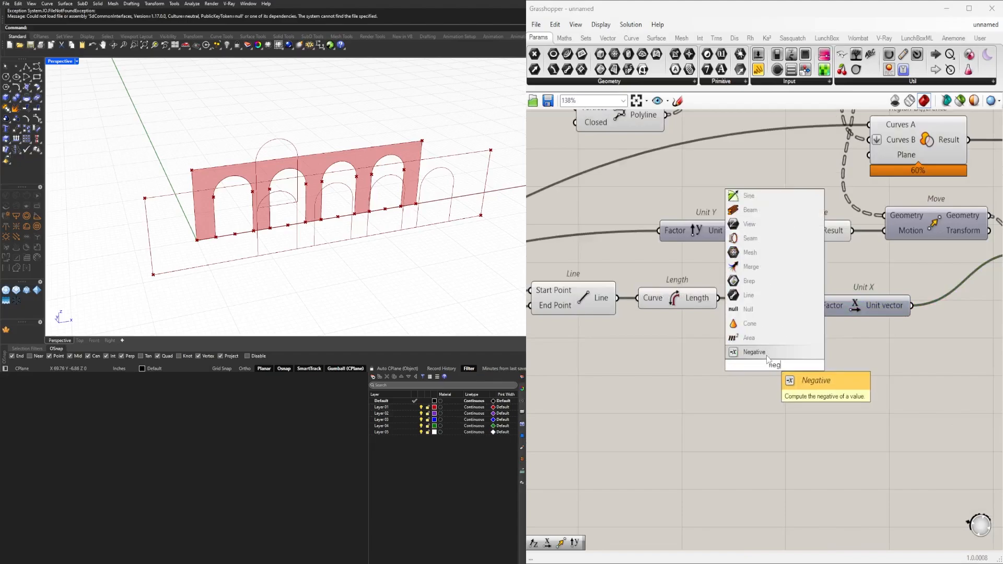
left_click(773, 353)
left_click_drag(764, 369, 860, 374)
Add a second Unit X vector beside the new Negative component and drive its Factor with the Length output.
double_click(757, 380)
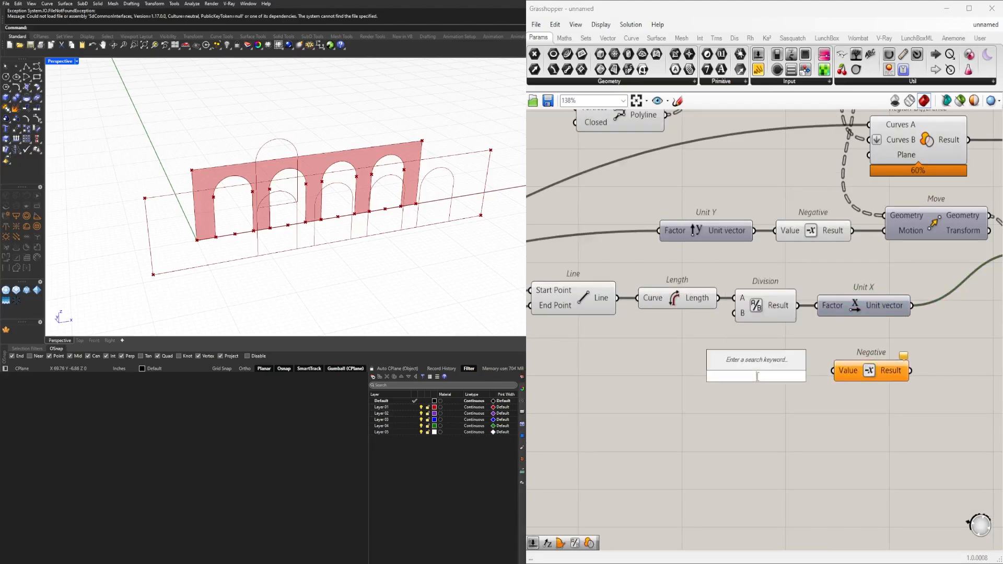
type("x")
left_click(753, 366)
left_click_drag(767, 377, 785, 375)
left_click(771, 319)
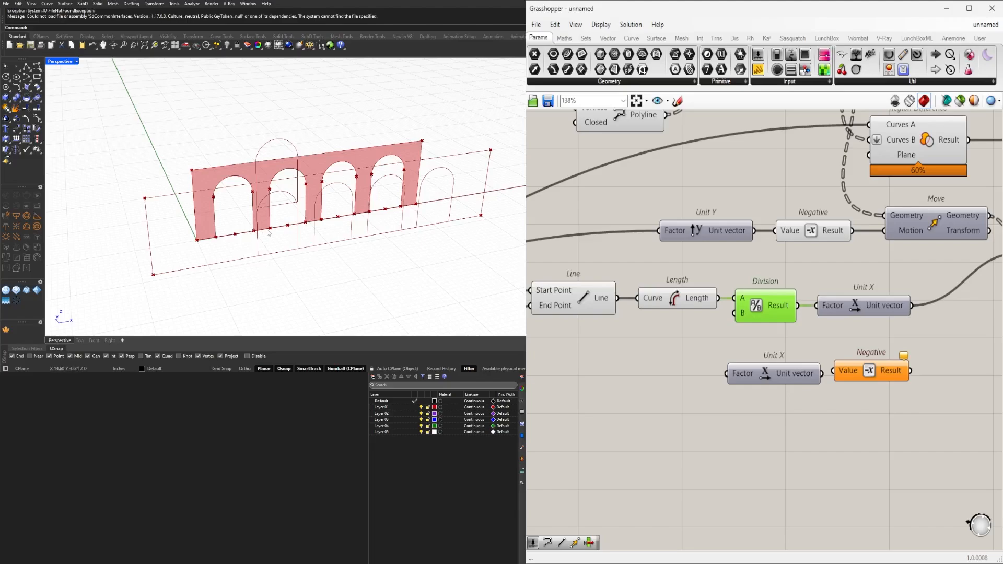
left_click_drag(719, 298, 727, 373)
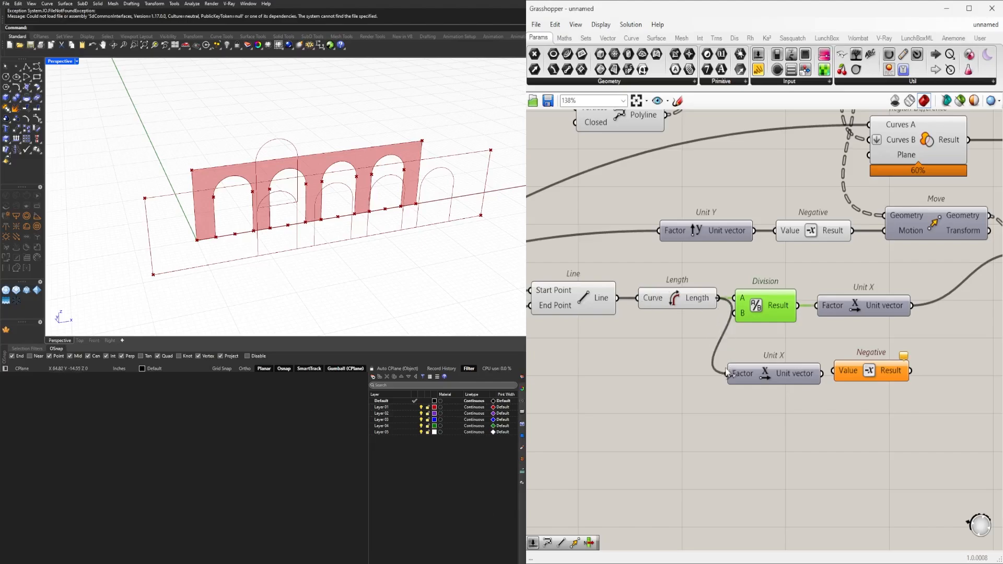
Shift the Division and its Unit X away from Length, and place the second Unit X and Negative closely beneath them.
left_click_drag(963, 338, 770, 297)
left_click_drag(779, 301, 817, 302)
left_click_drag(835, 238, 836, 246)
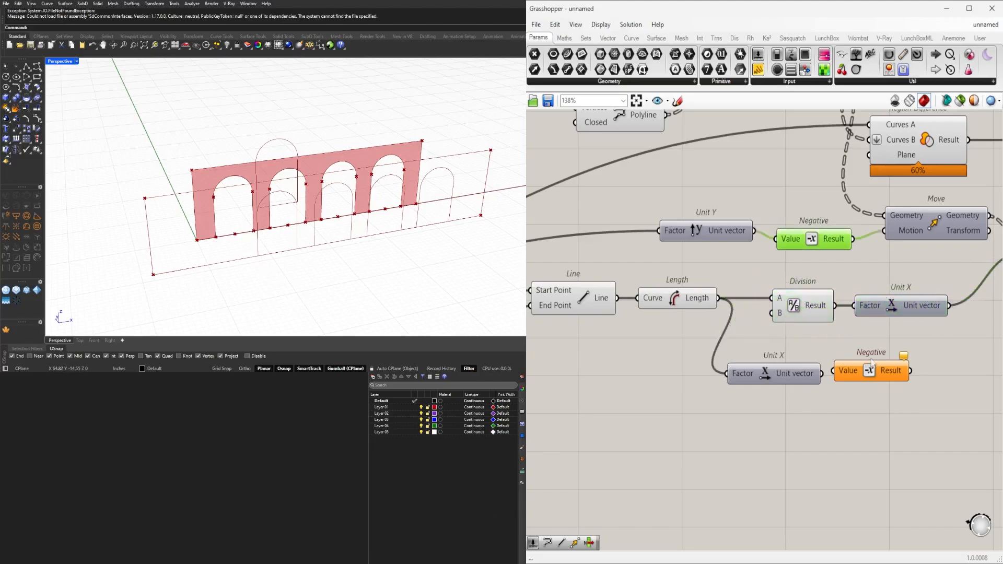
right_click_drag(889, 324, 765, 344)
left_click_drag(836, 425, 673, 369)
left_click(848, 411)
Connect the second Unit X vector to the new Negative and its Result to the Motion input of the last Move.
scroll(851, 413, "down", 2)
right_click_drag(866, 419, 736, 416)
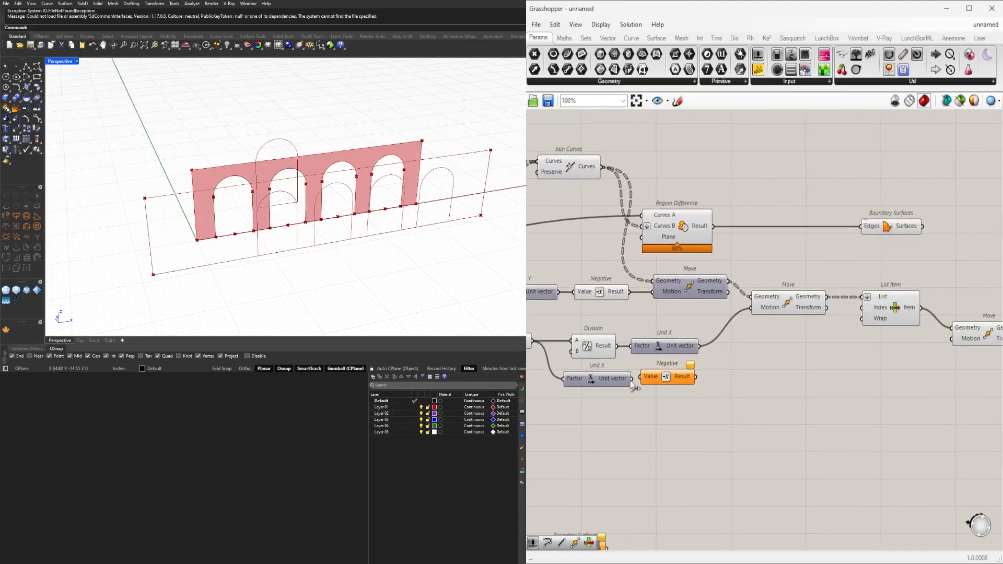
left_click_drag(632, 380, 682, 383)
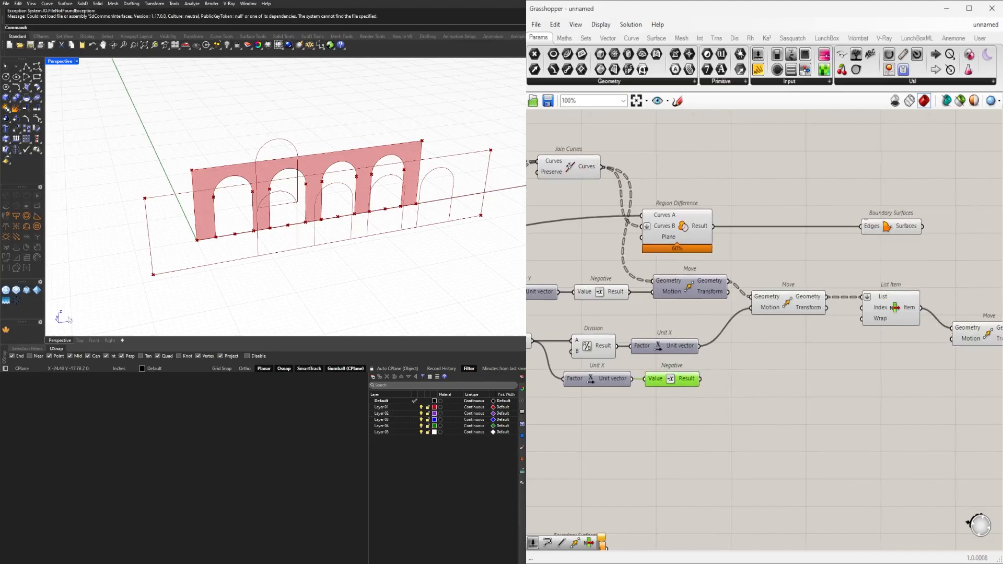
right_click_drag(695, 377, 586, 349)
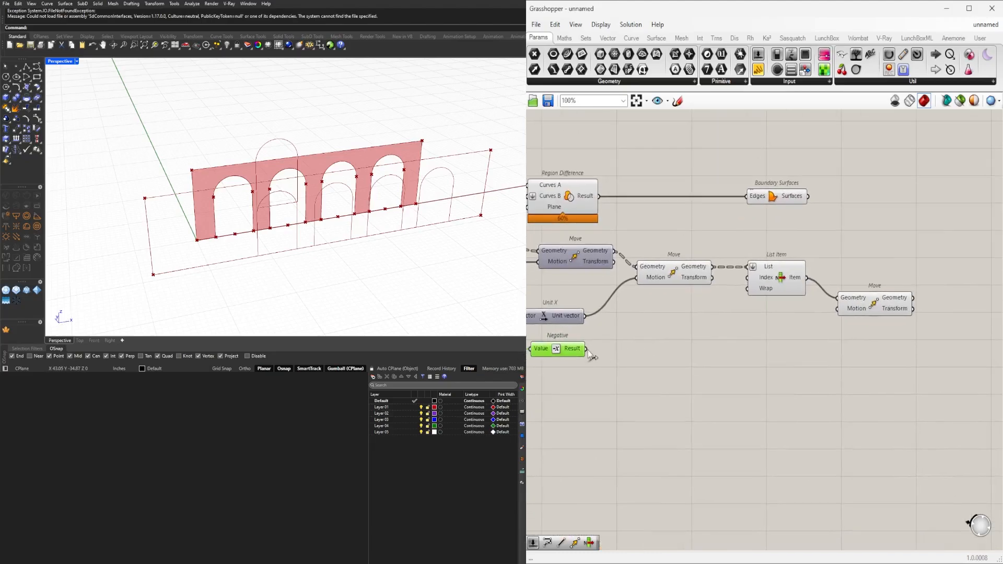
left_click_drag(585, 349, 839, 309)
left_click(863, 309)
mouse_move(292, 264)
right_mouse_down()
mouse_move(271, 238)
mouse_move(288, 265)
right_mouse_up()
left_click(575, 451)
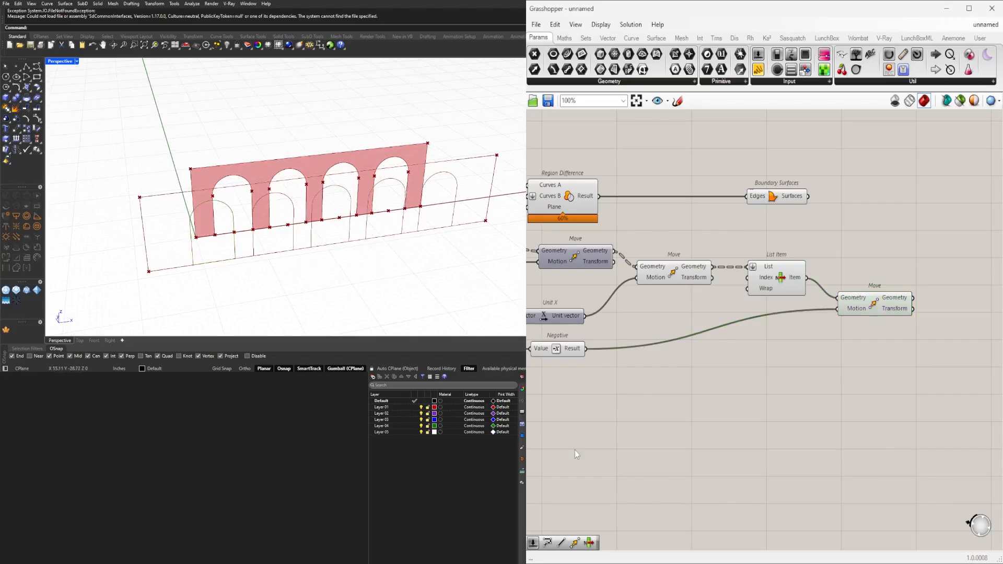
Lengthen the facade's base line by increasing the Number Slider that controls its length.
scroll(574, 451, "down", 3)
right_click_drag(620, 417, 824, 404)
right_click_drag(587, 390, 788, 383)
right_click_drag(681, 326, 852, 336)
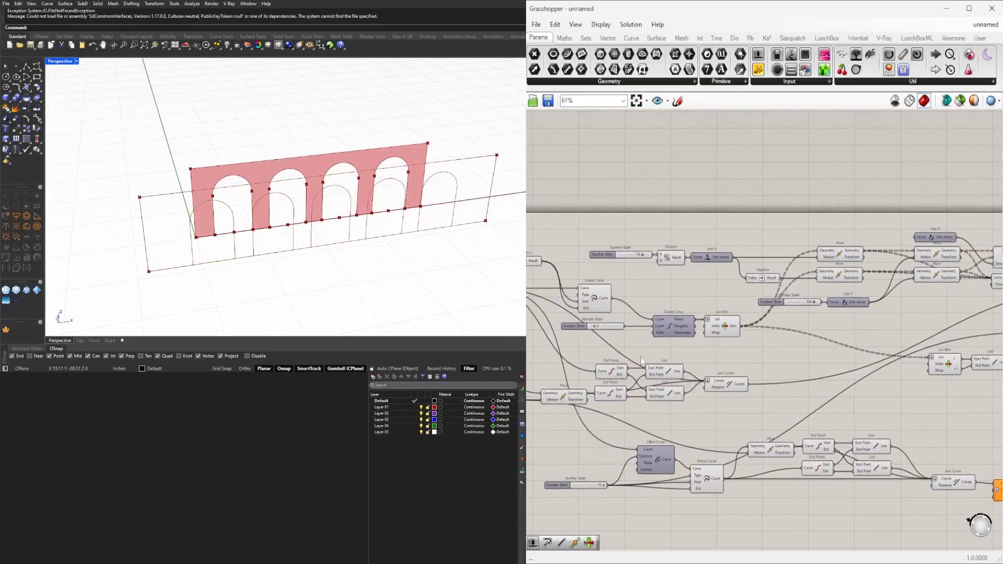
right_click_drag(640, 356, 684, 352)
scroll(638, 328, "up", 9)
left_click_drag(658, 301, 654, 301)
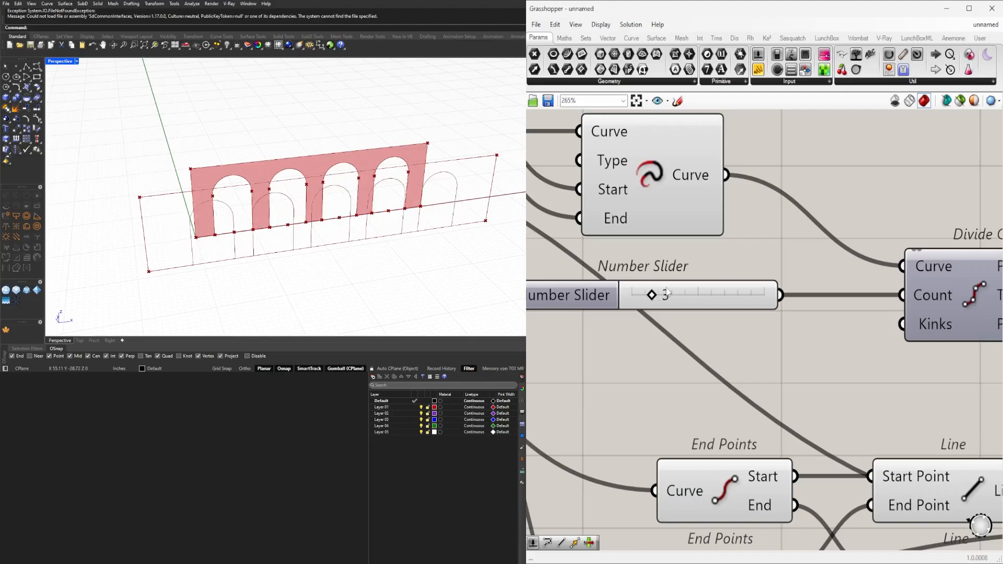
scroll(669, 293, "down", 6)
right_click_drag(668, 293, 867, 293)
scroll(653, 256, "up", 6)
left_click_drag(666, 313, 754, 310)
scroll(313, 194, "down", 8)
scroll(314, 194, "up", 6)
right_click_drag(324, 188, 338, 206)
Set the Divide Curve component's Count slider to 7.
scroll(339, 206, "down", 4)
scroll(862, 285, "down", 2)
right_click_drag(863, 285, 721, 349)
scroll(888, 361, "down", 2)
right_click_drag(888, 360, 667, 236)
right_click_drag(850, 334, 806, 341)
scroll(815, 303, "up", 5)
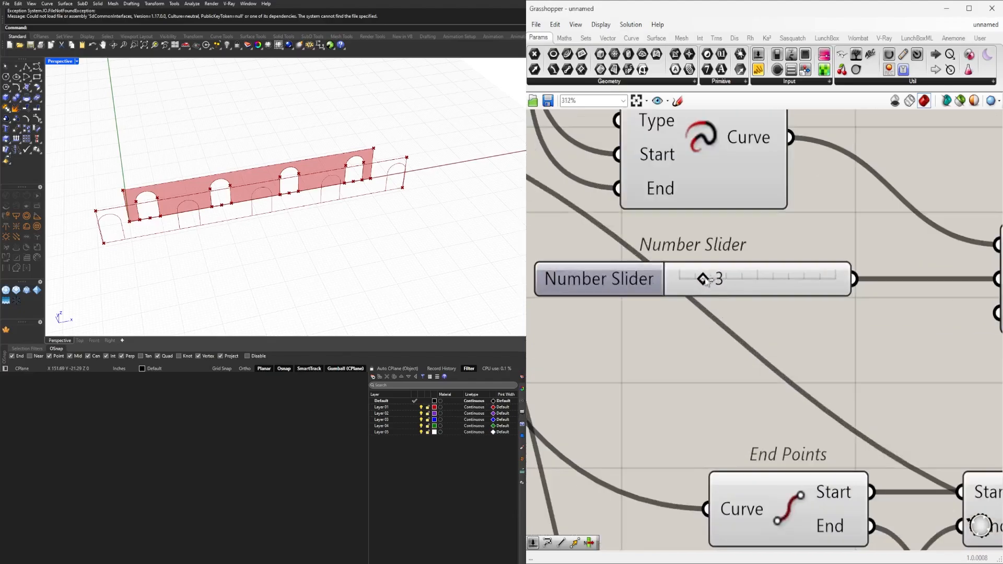
left_click_drag(705, 279, 733, 279)
mouse_move(351, 209)
right_mouse_down()
mouse_move(287, 159)
mouse_move(358, 202)
right_mouse_up()
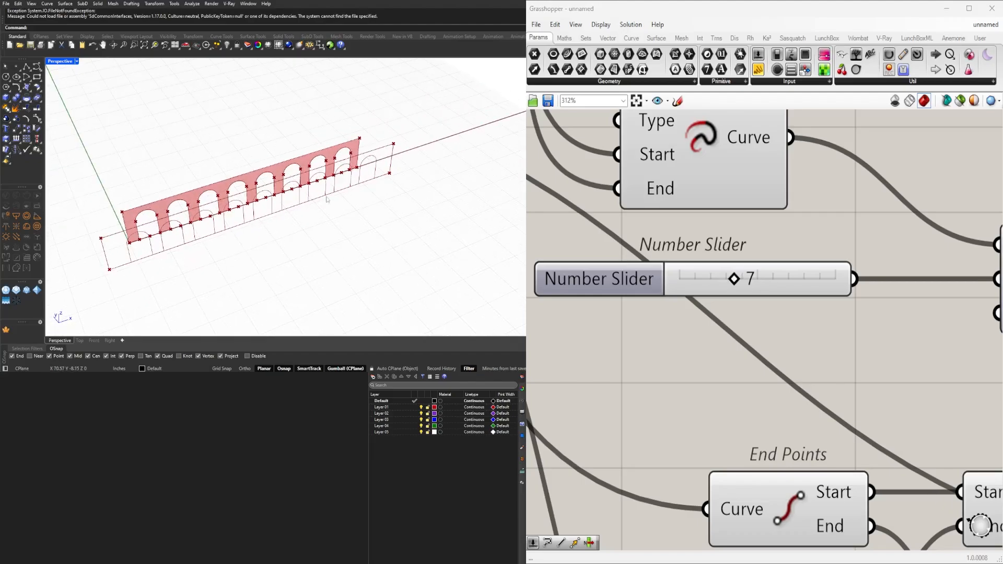
Examine the arches output by the last Move, the List Item and the Move component feeding it.
scroll(794, 314, "down", 8)
right_click_drag(795, 315, 543, 340)
scroll(683, 363, "down", 2)
scroll(982, 346, "up", 2)
right_click_drag(983, 346, 800, 385)
scroll(857, 381, "up", 1)
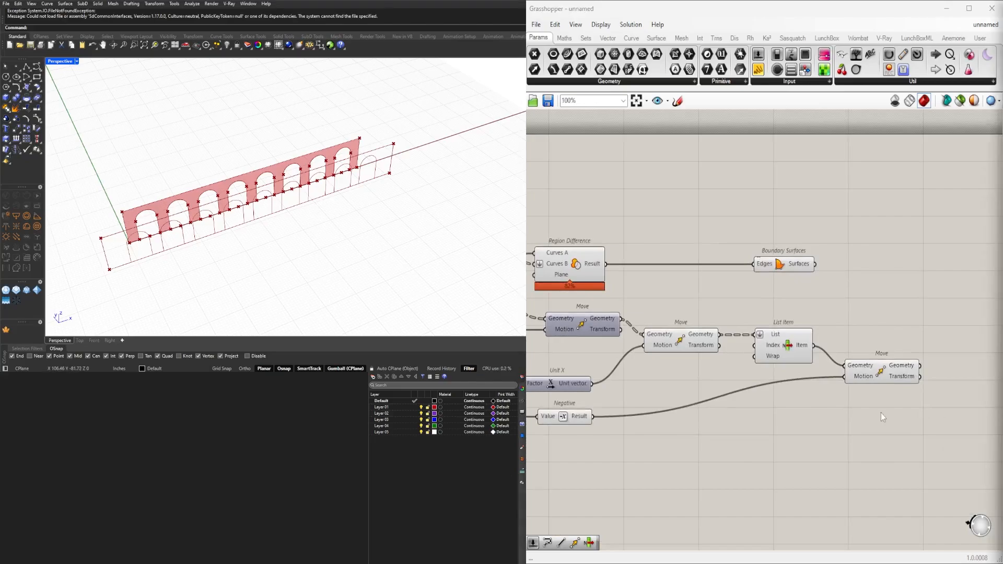
left_click(878, 380)
right_click_drag(832, 343, 814, 266)
scroll(813, 266, "down", 1)
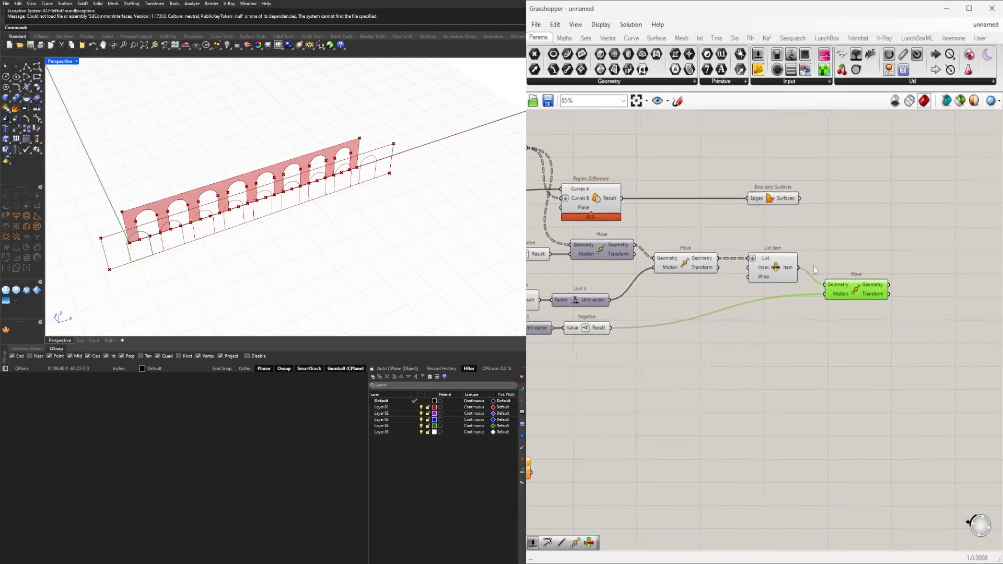
scroll(787, 272, "up", 2)
left_click(763, 265, "shift")
left_click(788, 303)
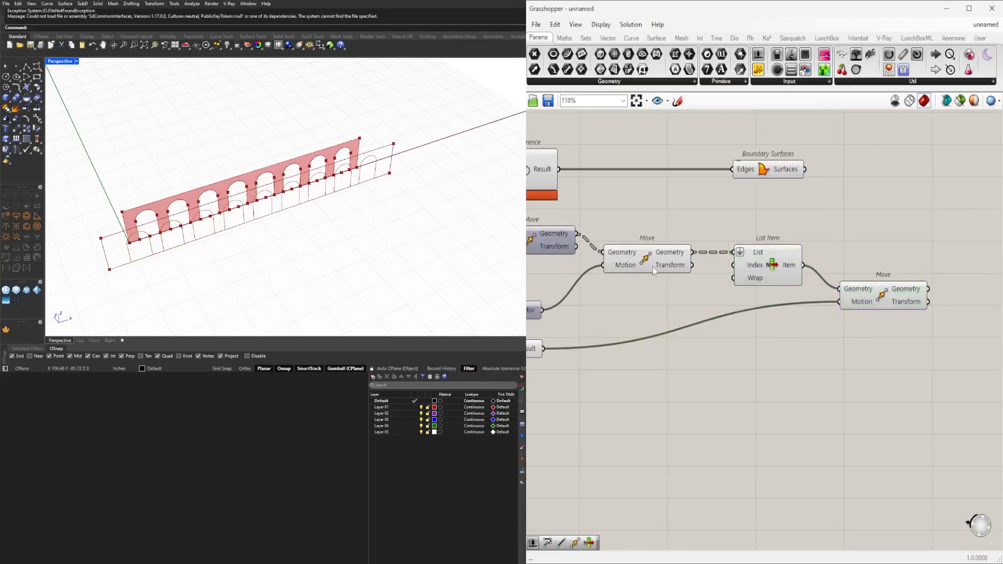
left_click(642, 263)
Lower the List Item and last Move together, and add a Merge component above the last Move.
left_click_drag(905, 350, 773, 270)
left_click_drag(767, 272, 761, 315)
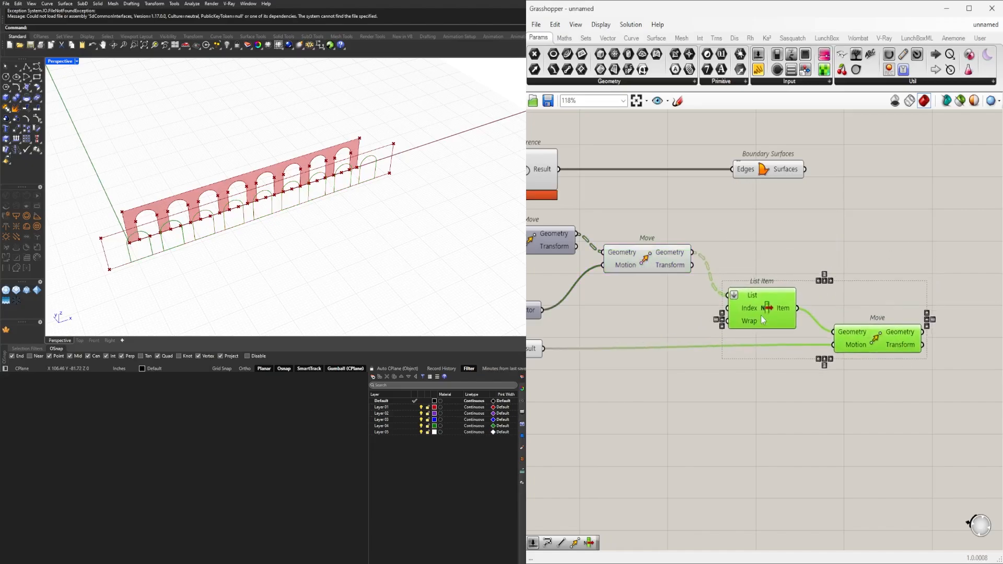
left_click(828, 262)
double_click(872, 267)
type("merge")
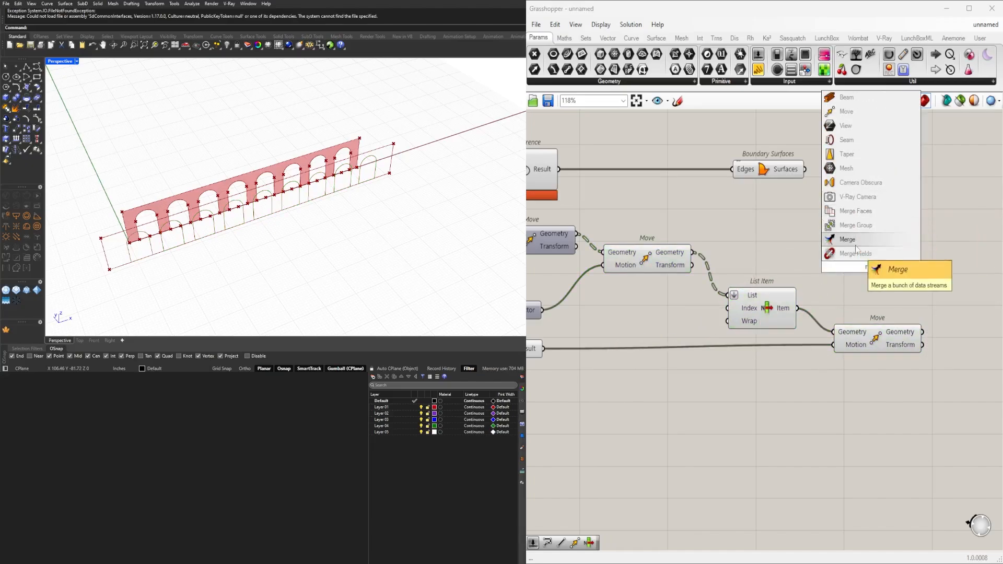
key("Return")
Connect the last Move's Geometry to Merge D1 and the Geometry of the Move before List Item to D2.
left_click(666, 261)
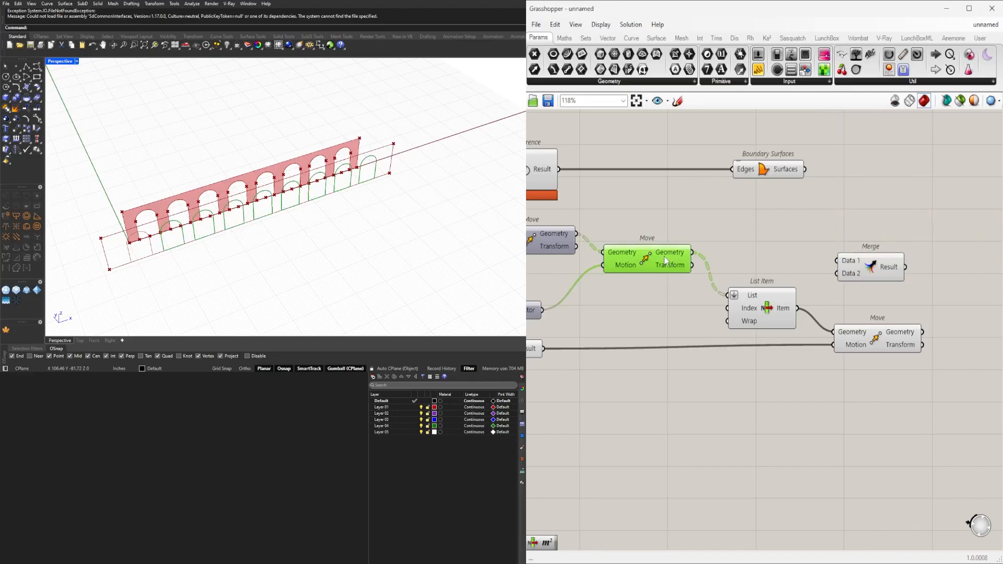
left_click_drag(876, 264, 1000, 264)
left_click(870, 341)
left_click_drag(922, 332, 961, 260)
left_click_drag(693, 253, 862, 271)
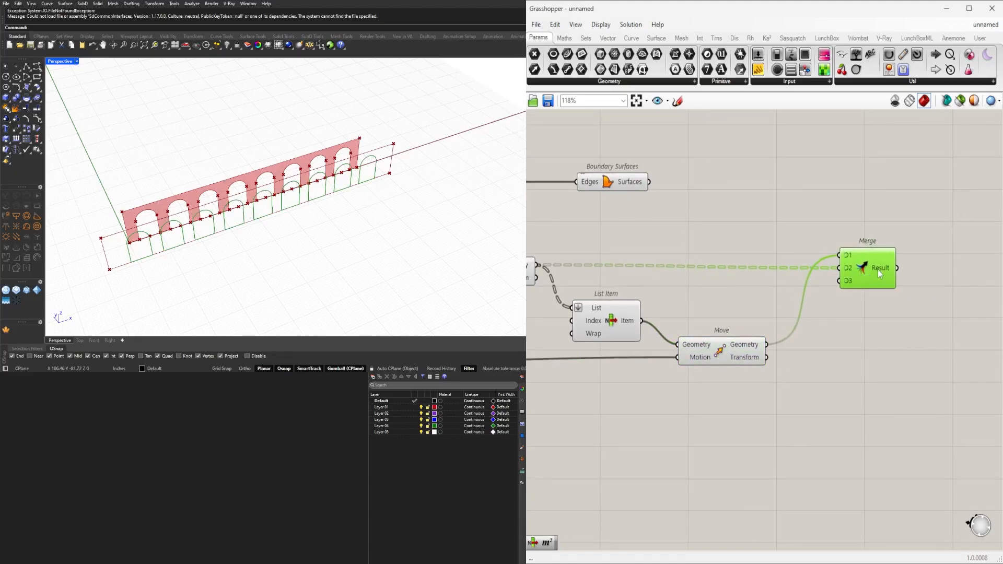
mouse_move(878, 269)
Shift the upper Boundary Surfaces component farther from its Region Difference.
scroll(804, 221, "down", 1)
right_click_drag(803, 221, 729, 279)
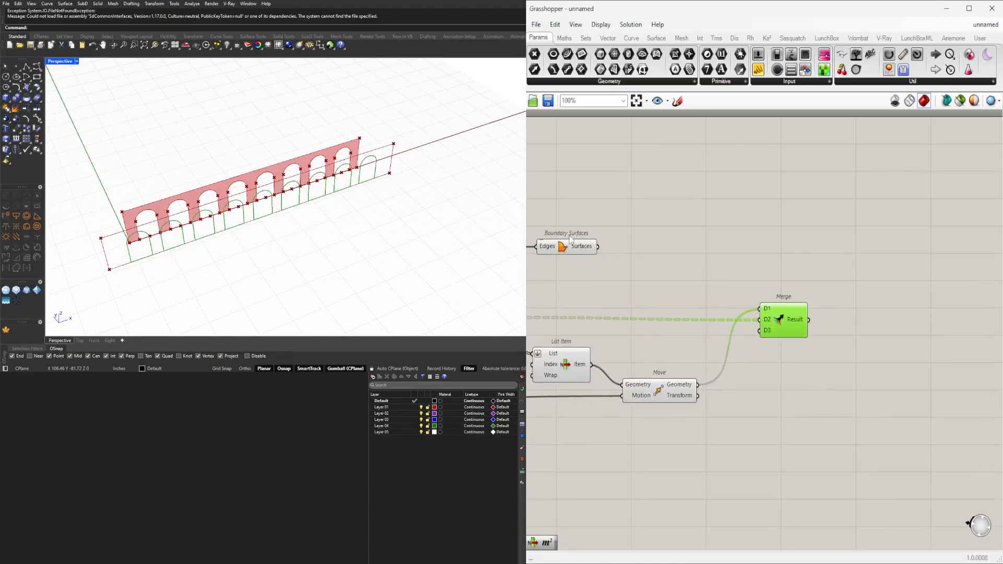
left_click_drag(569, 247, 624, 248)
left_click(664, 287)
Relocate the lower Region Difference and its Boundary Surfaces together to just beyond the Merge component.
scroll(664, 287, "down", 3)
right_click_drag(664, 287, 887, 244)
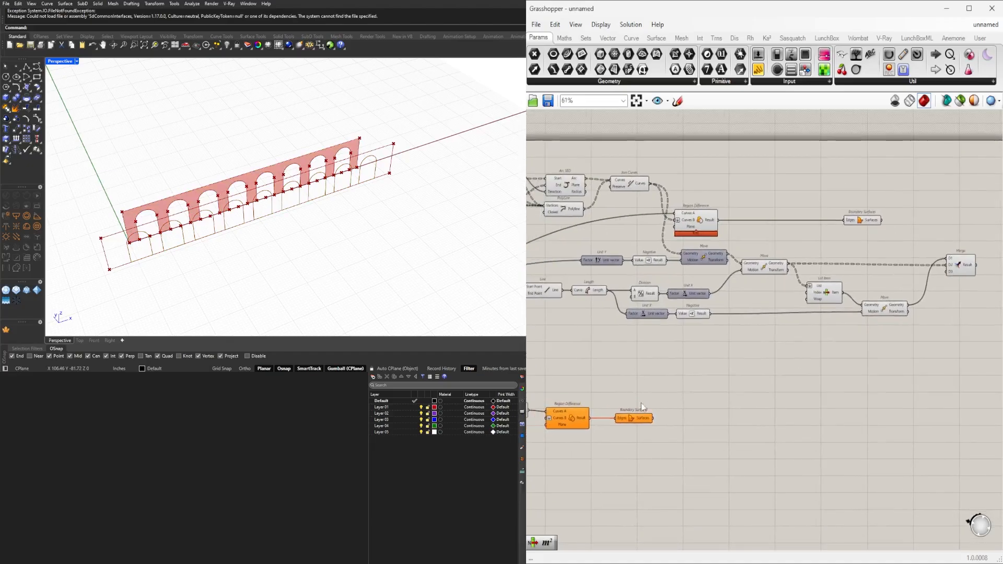
scroll(650, 421, "up", 2)
right_click_drag(649, 421, 795, 405)
left_click_drag(830, 459, 648, 370)
left_click(595, 389)
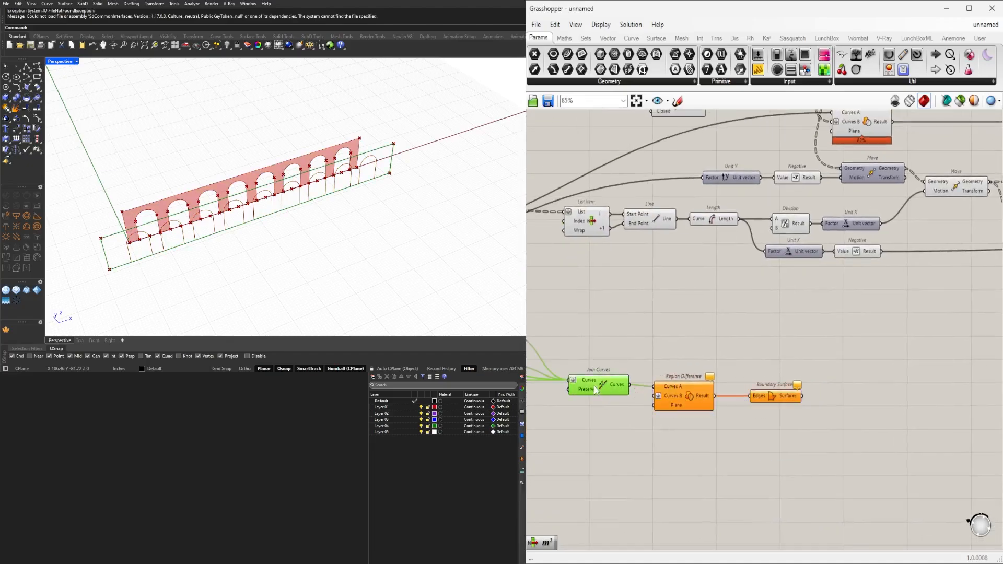
left_click_drag(904, 475, 857, 368)
right_click_drag(894, 357, 567, 354)
scroll(574, 351, "down", 3)
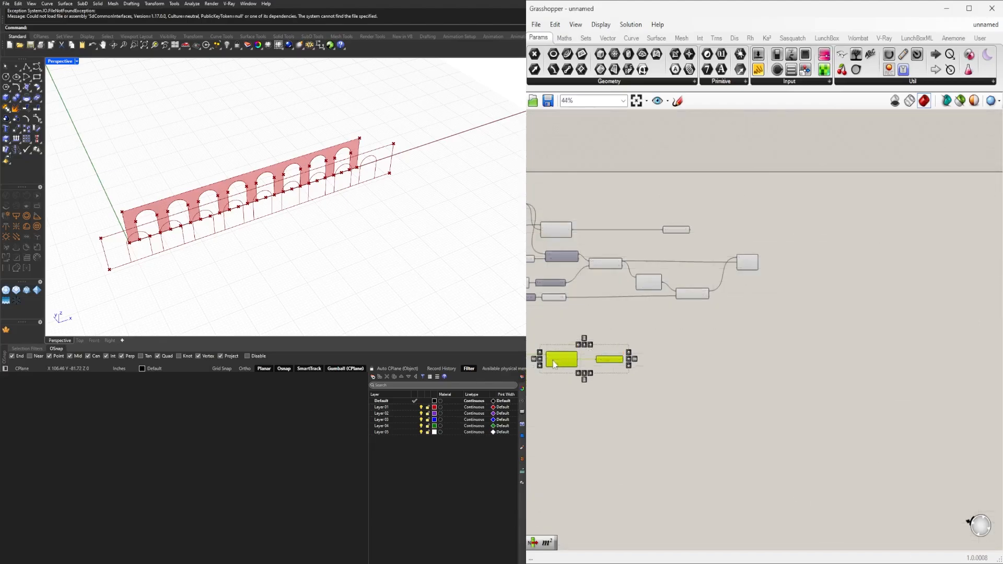
left_click_drag(556, 365, 809, 280)
Connect the Merge Result to Curves B of the Region Difference and place that pair below Merge.
scroll(836, 266, "up", 4)
left_click(739, 282)
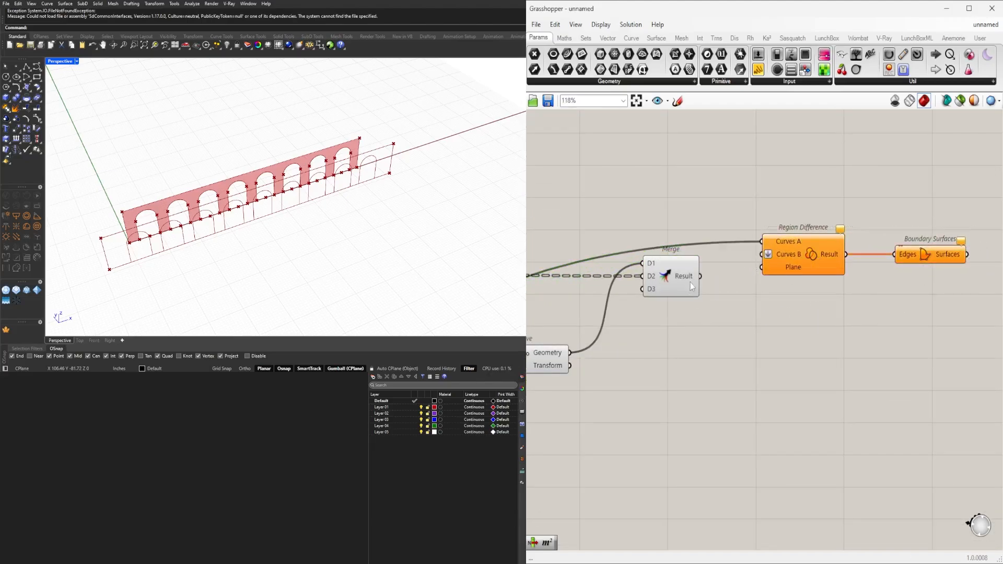
left_click_drag(942, 314, 803, 410)
right_click_drag(331, 257, 286, 228)
Show the four-viewport layout and set the Number Slider driving the Unit Z vector to 8.7.
double_click(60, 62)
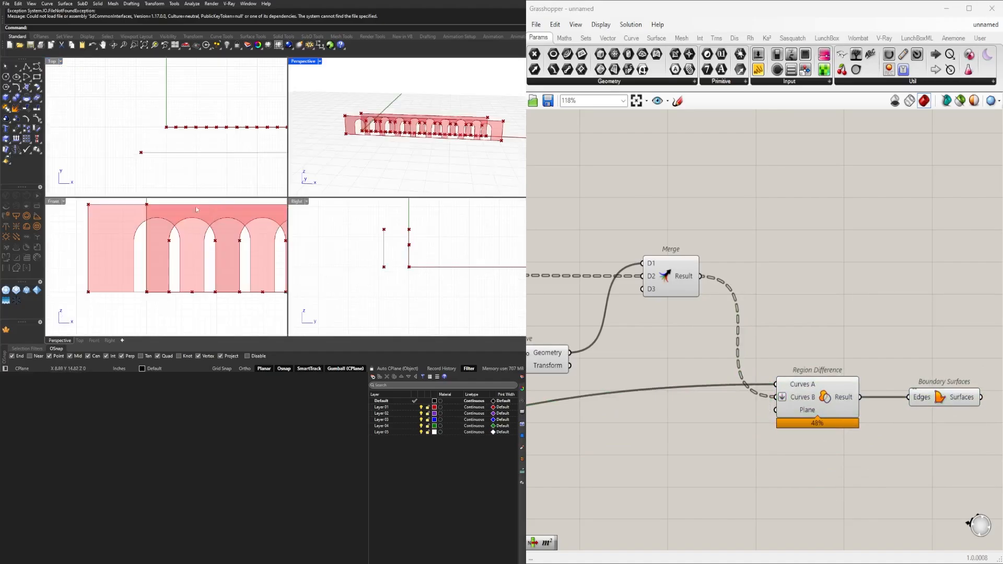
scroll(195, 206, "down", 3)
scroll(228, 237, "up", 4)
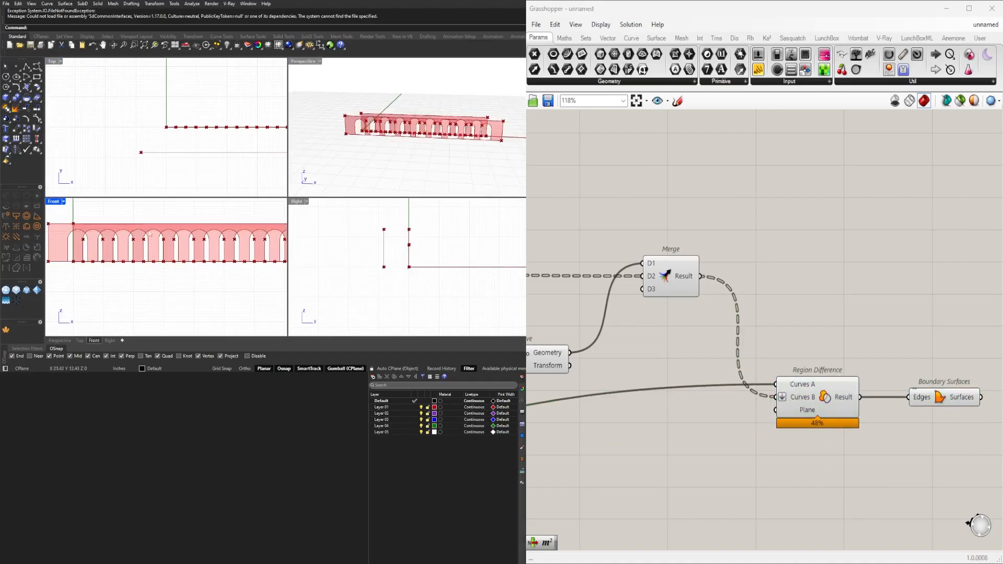
scroll(676, 275, "down", 5)
right_click_drag(668, 363, 747, 373)
scroll(679, 297, "up", 5)
right_click_drag(679, 297, 809, 331)
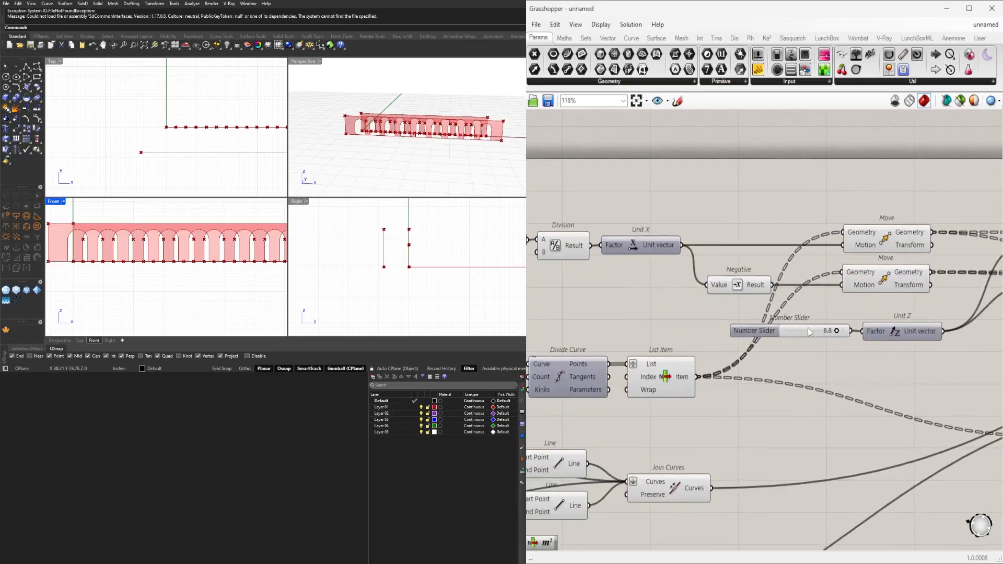
scroll(808, 331, "up", 5)
mouse_move(789, 332)
left_mouse_down()
mouse_move(748, 329)
mouse_move(811, 329)
mouse_move(784, 328)
left_mouse_up()
scroll(784, 328, "down", 6)
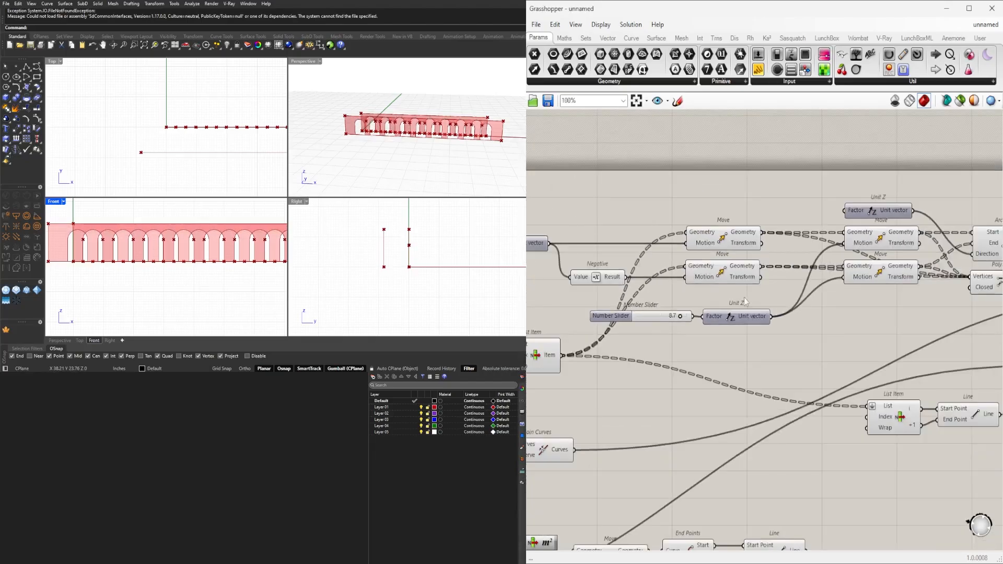
Check the two Move components fed by Unit Z, and maximize the Perspective viewport on both facades.
left_click(879, 275)
left_click(879, 248)
left_click(821, 349)
double_click(308, 62)
right_click_drag(230, 183, 376, 222)
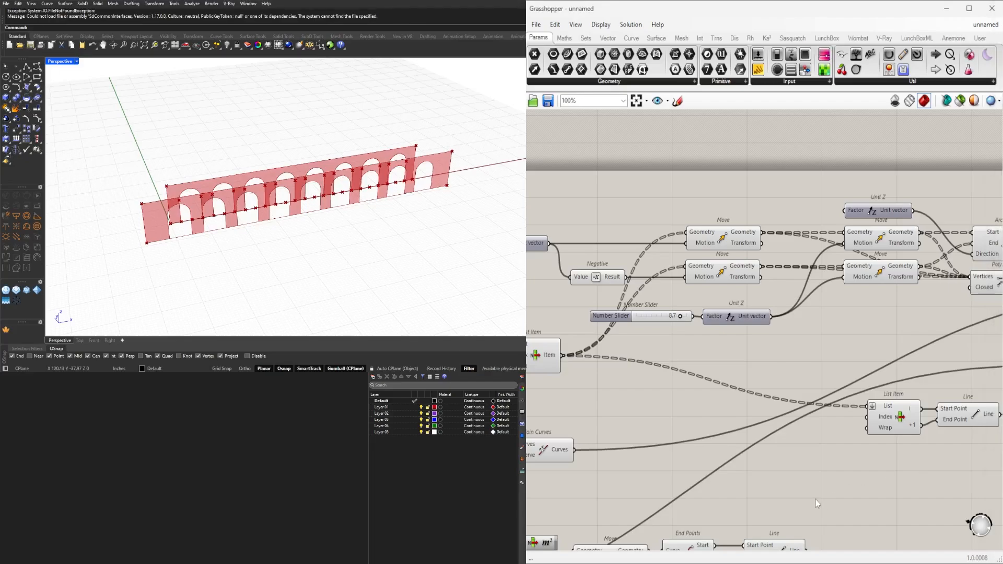
Move the upper Boundary Surfaces to the far end of the definition, directly above the lower Boundary Surfaces.
scroll(816, 499, "down", 4)
scroll(761, 333, "down", 2)
right_click_drag(867, 322, 675, 337)
scroll(674, 337, "up", 2)
left_click_drag(784, 303, 947, 308)
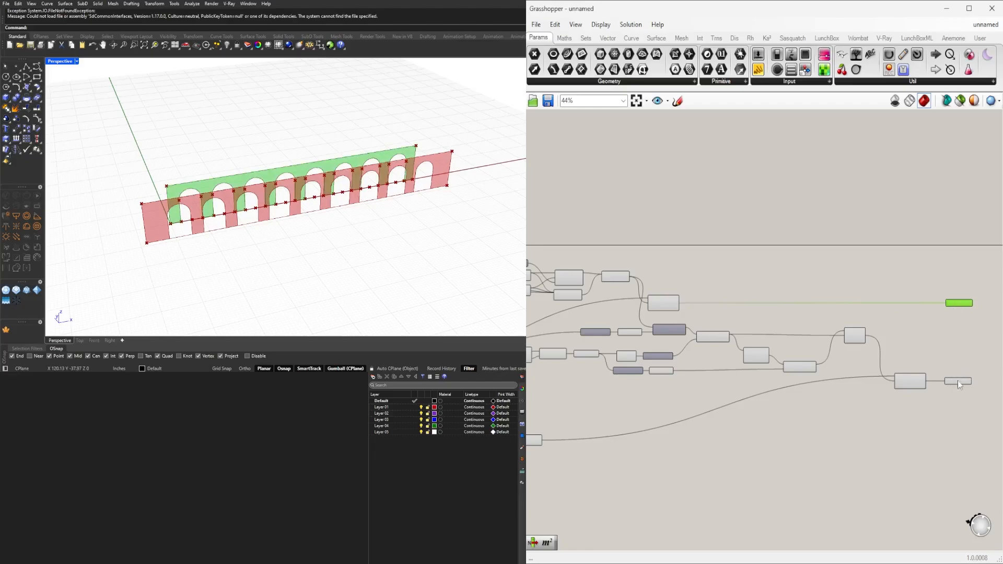
left_click(958, 382)
scroll(910, 405, "down", 2)
left_click(908, 407)
scroll(907, 407, "down", 2)
right_click_drag(906, 399, 920, 327)
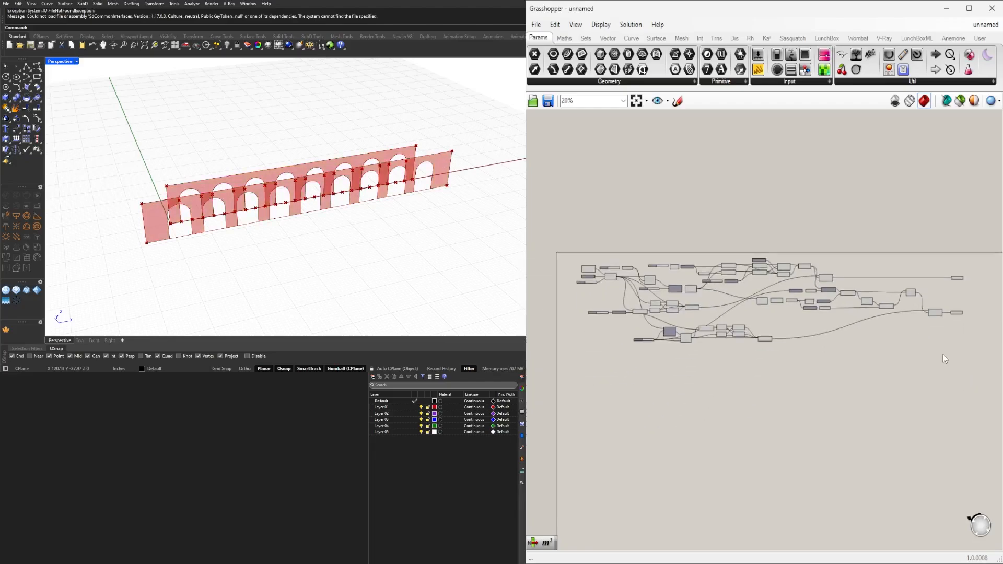
Turn off the preview of every component except the two final Boundary Surfaces.
left_click_drag(944, 359, 588, 246)
middle_click(599, 243)
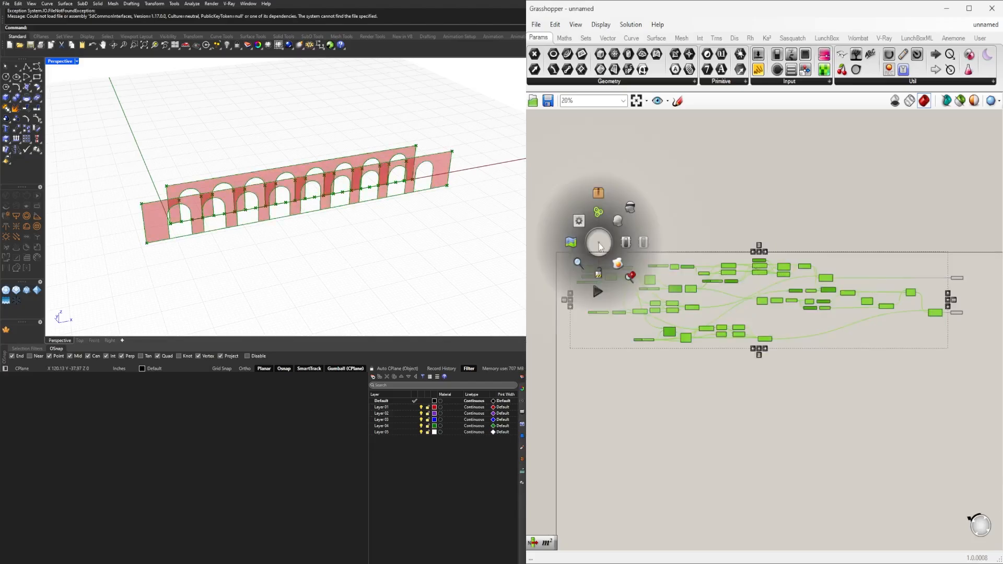
left_click(632, 207)
left_click(657, 213)
right_click_drag(220, 209, 225, 184)
scroll(230, 181, "up", 2)
left_click(883, 324)
Set the wire display of Curves A on the lower Region Difference to Hidden.
scroll(883, 306, "up", 2)
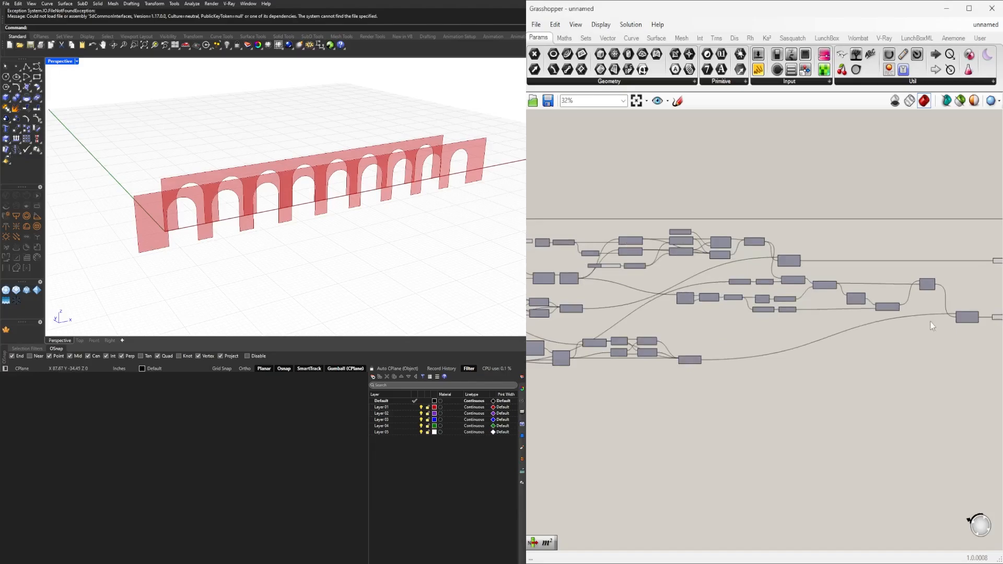
right_click_drag(996, 320, 874, 341)
scroll(883, 341, "up", 2)
scroll(829, 351, "down", 2)
right_click_drag(565, 388, 696, 363)
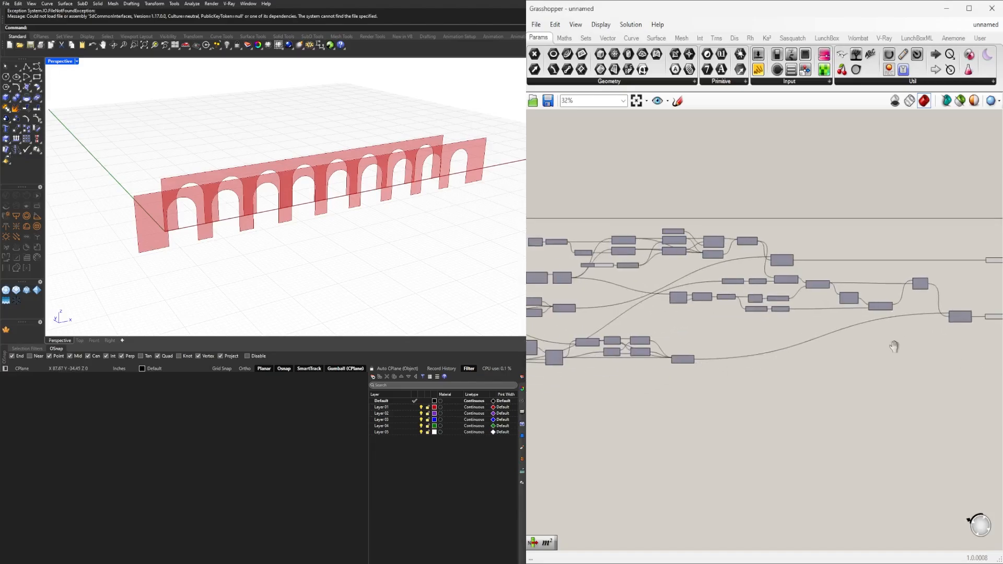
scroll(894, 347, "up", 5)
right_click(722, 325)
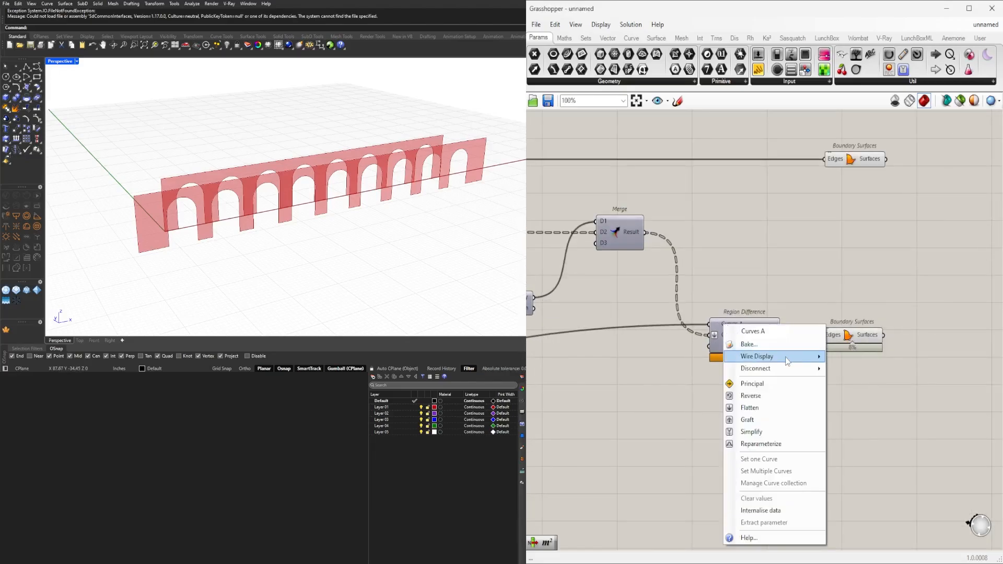
mouse_move(788, 361)
left_click(842, 380)
Raise the Region Difference and its Boundary Surfaces level with Merge, and align the upper Boundary Surfaces above them.
left_click_drag(919, 422, 751, 302)
left_click_drag(737, 349, 721, 243)
left_click(917, 310)
right_click_drag(917, 310, 861, 388)
left_click_drag(792, 240, 773, 239)
left_click(798, 259)
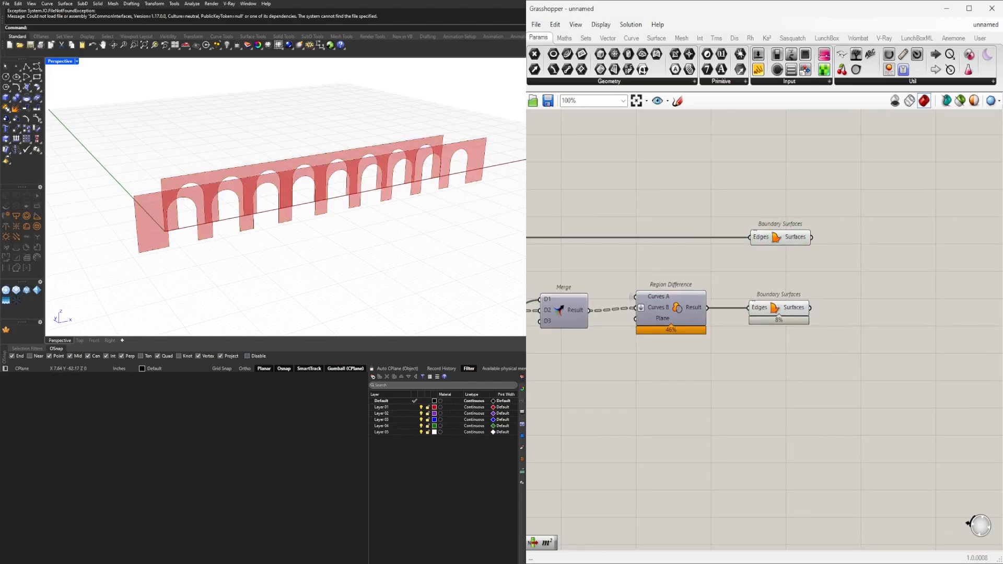
Identify which facade each Boundary Surfaces component produces, and inspect the gap between the facades from the end.
right_click_drag(832, 270, 746, 276)
left_click(700, 246)
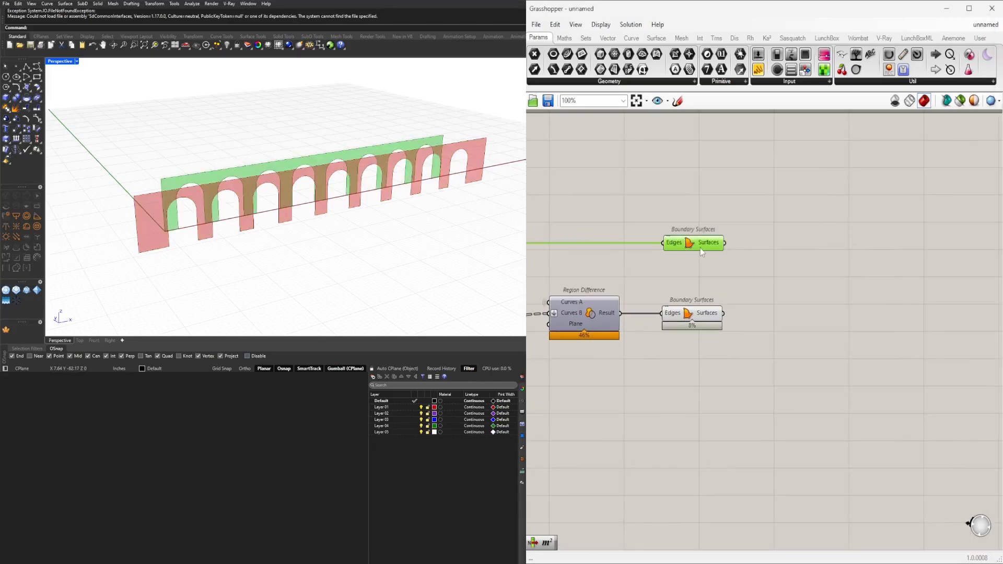
left_click(689, 314)
right_click_drag(211, 218, 276, 230)
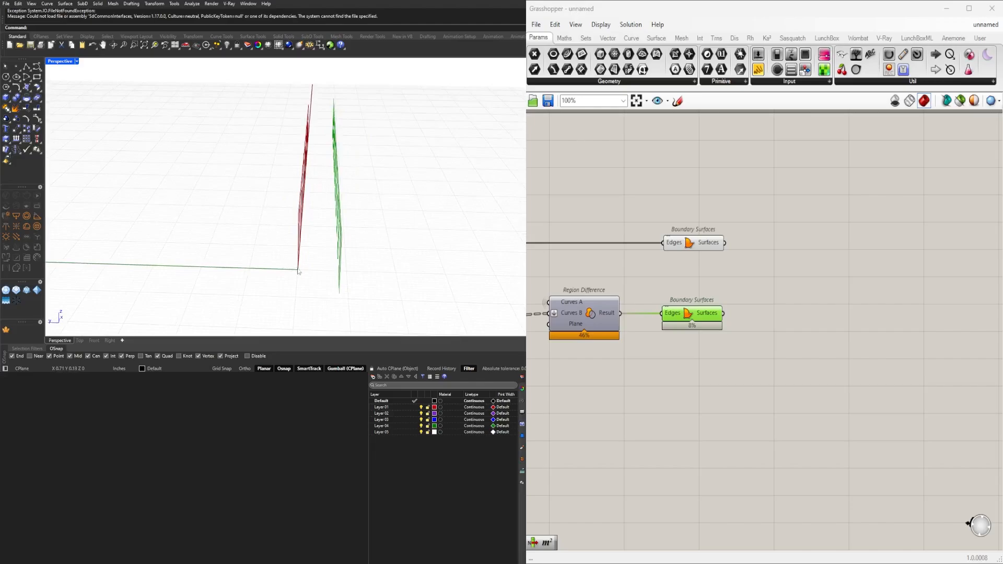
left_click(729, 393)
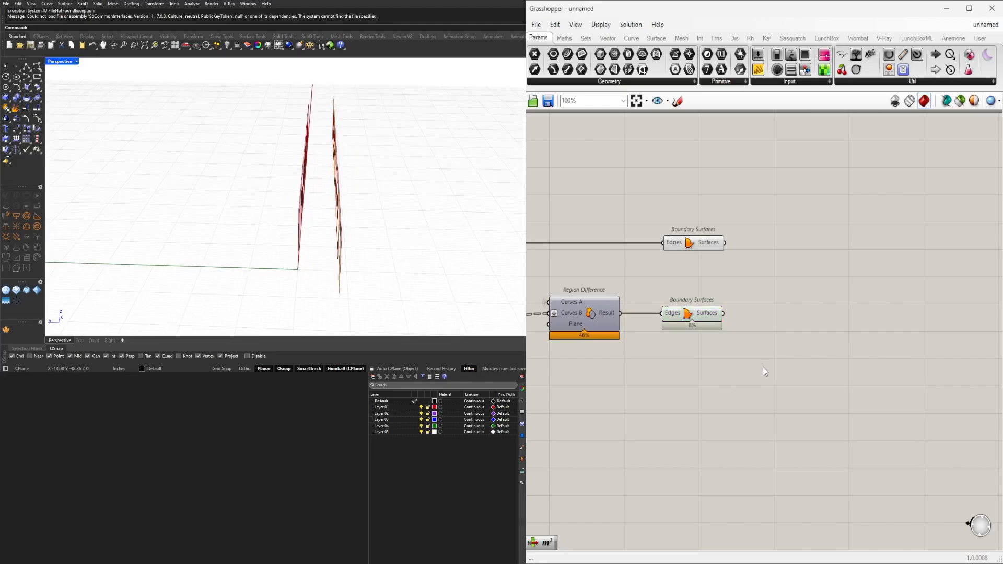
Add an Extrude component beyond the lower Boundary Surfaces.
double_click(763, 367)
type("extr")
key("Return")
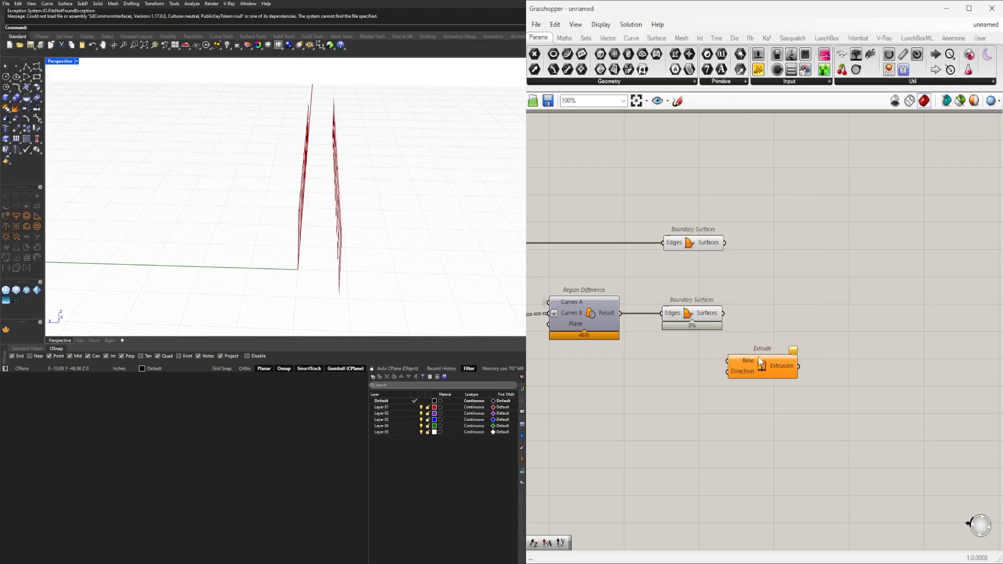
left_click_drag(760, 365, 831, 340)
Add a Unit Y vector below the lower Boundary Surfaces and drive its Factor with a 1.50 Number Slider.
double_click(743, 346)
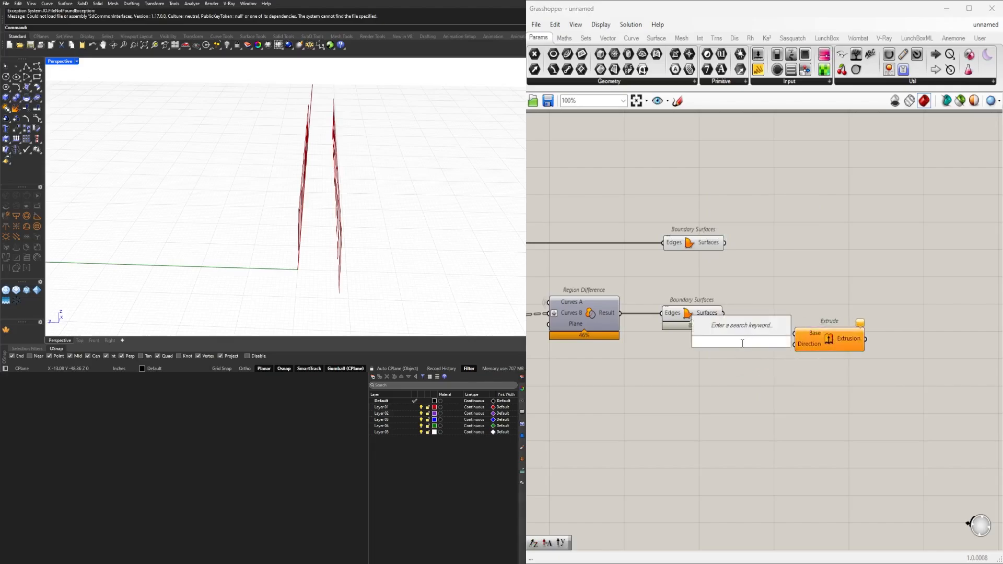
type("unit y")
key("Return")
double_click(609, 388)
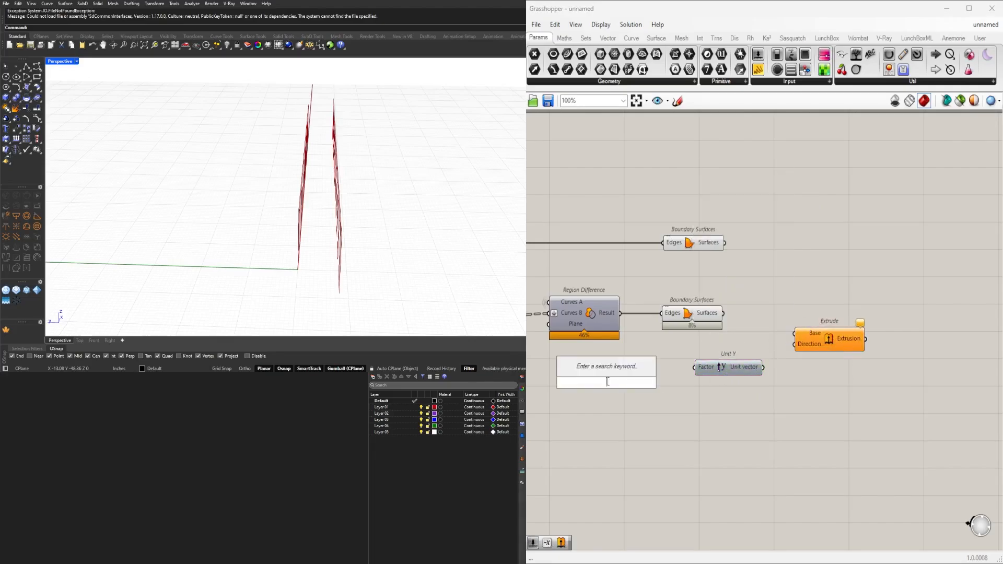
type("1.5")
key("Return")
scroll(638, 388, "up", 3)
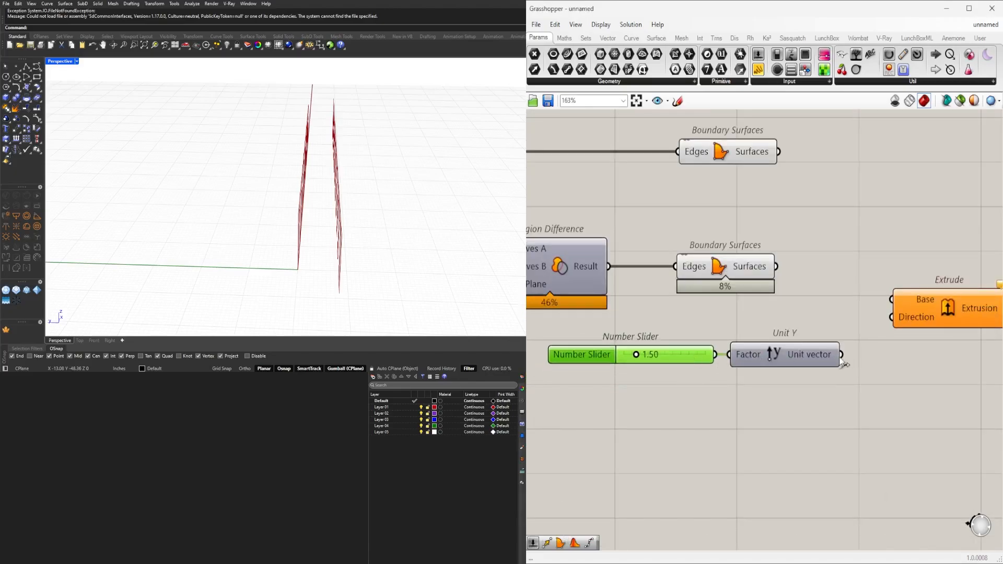
Extrude the lower Boundary Surfaces along the Unit Y vector and turn off that Boundary Surfaces component's preview.
left_click_drag(791, 272, 916, 284)
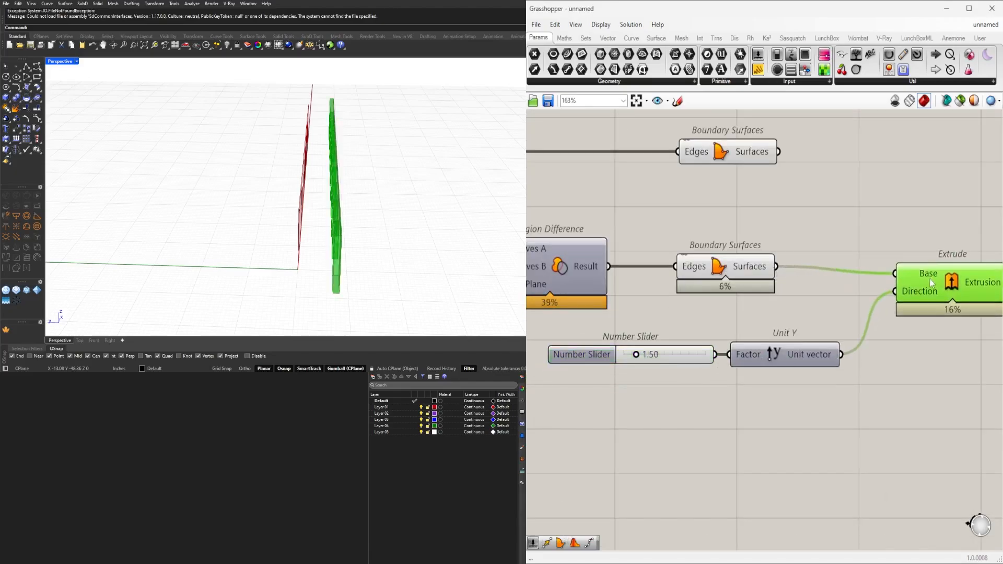
right_click_drag(402, 191, 320, 205)
left_click(715, 268)
right_click(718, 266)
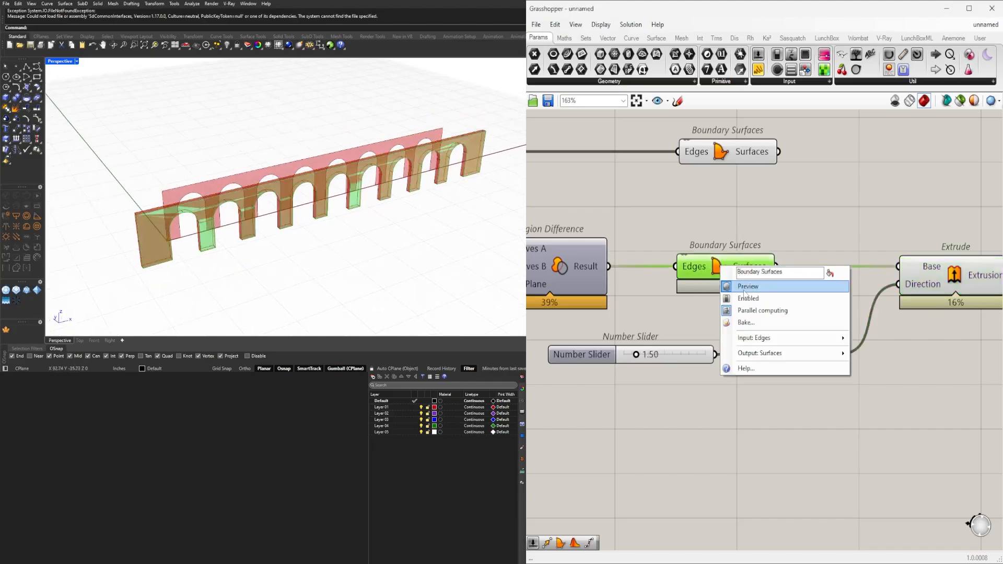
left_click(742, 284)
Duplicate the Extrude for the upper Boundary Surfaces with the same Unit Y direction, and hide the upper Boundary Surfaces preview.
scroll(801, 229, "down", 3)
left_click_drag(815, 304, 858, 303)
left_click_drag(859, 303, 863, 271, "alt")
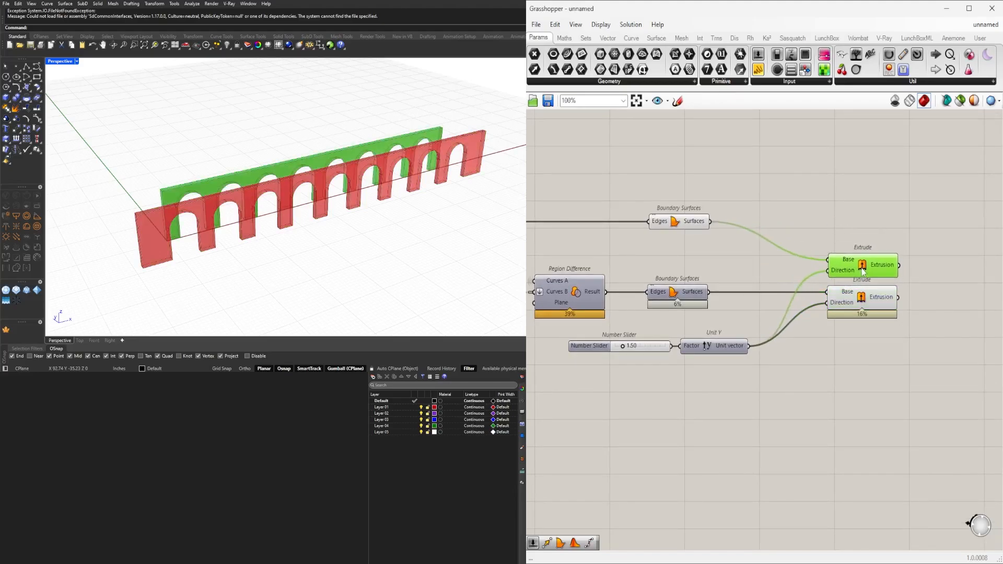
left_click(774, 277)
left_click(689, 221)
middle_click(689, 197)
left_click(717, 170)
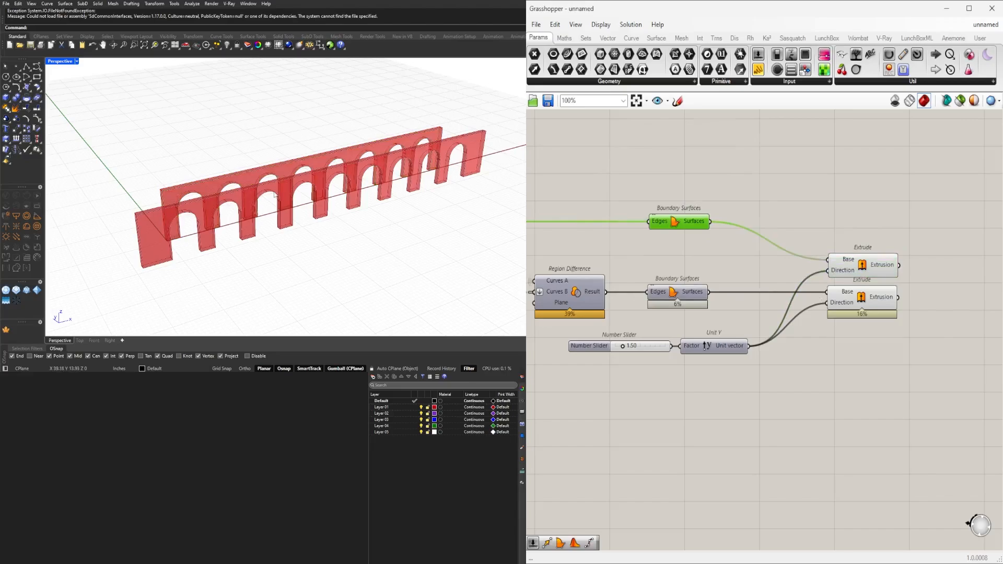
Turn on the preview of the base Line SDL and inspect the line against the extruded facades.
mouse_move(276, 195)
right_mouse_down()
mouse_move(373, 169)
mouse_move(227, 175)
mouse_move(277, 178)
mouse_move(306, 235)
mouse_move(287, 209)
right_mouse_up()
scroll(827, 283, "down", 4)
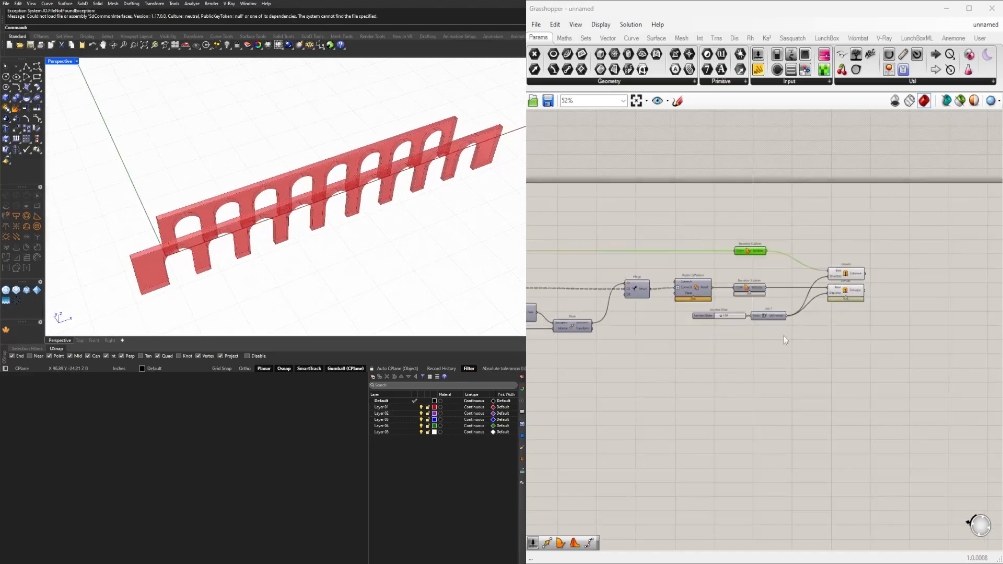
scroll(782, 336, "down", 4)
right_click_drag(669, 353, 900, 350)
right_click_drag(574, 317, 705, 314)
scroll(705, 312, "up", 8)
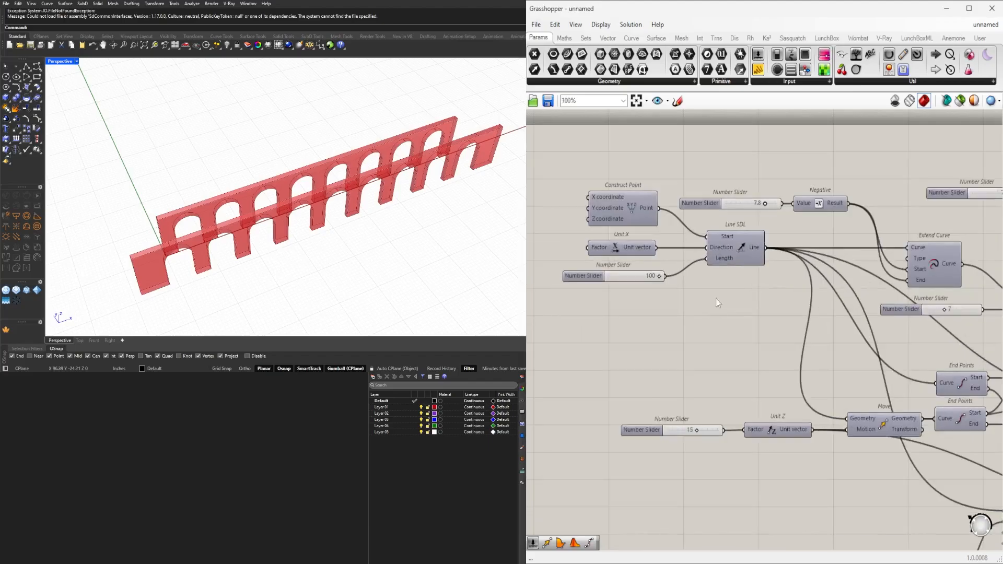
right_click_drag(737, 245, 701, 278)
left_click(701, 278)
right_click(702, 278)
left_click(721, 298)
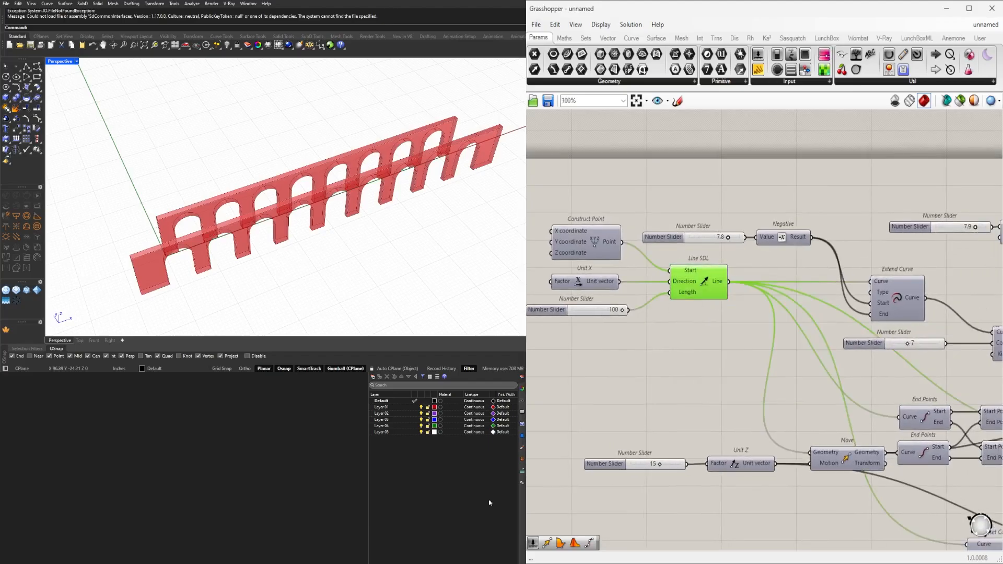
right_click_drag(398, 272, 335, 233)
right_click_drag(711, 287, 631, 259)
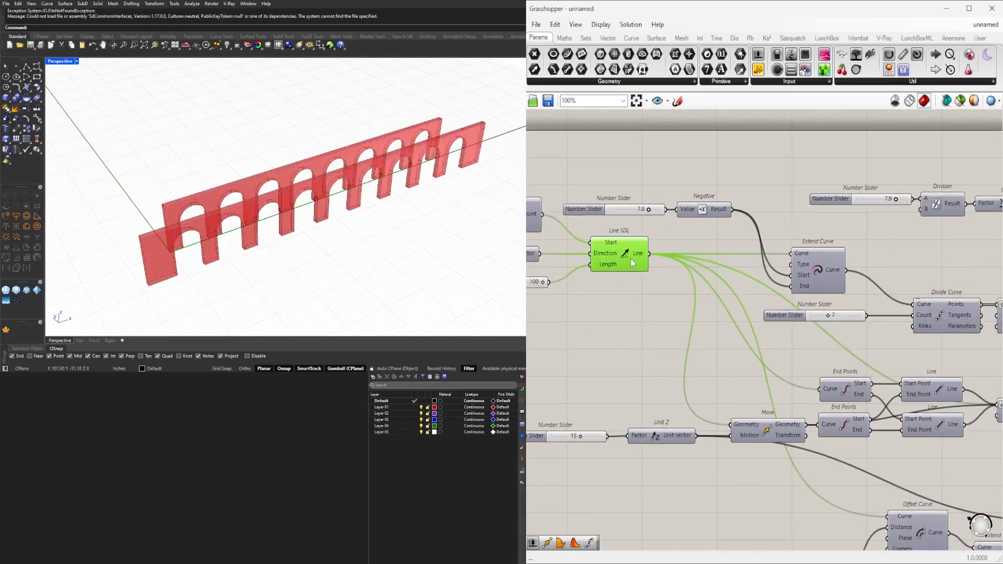
right_click_drag(815, 366, 814, 318)
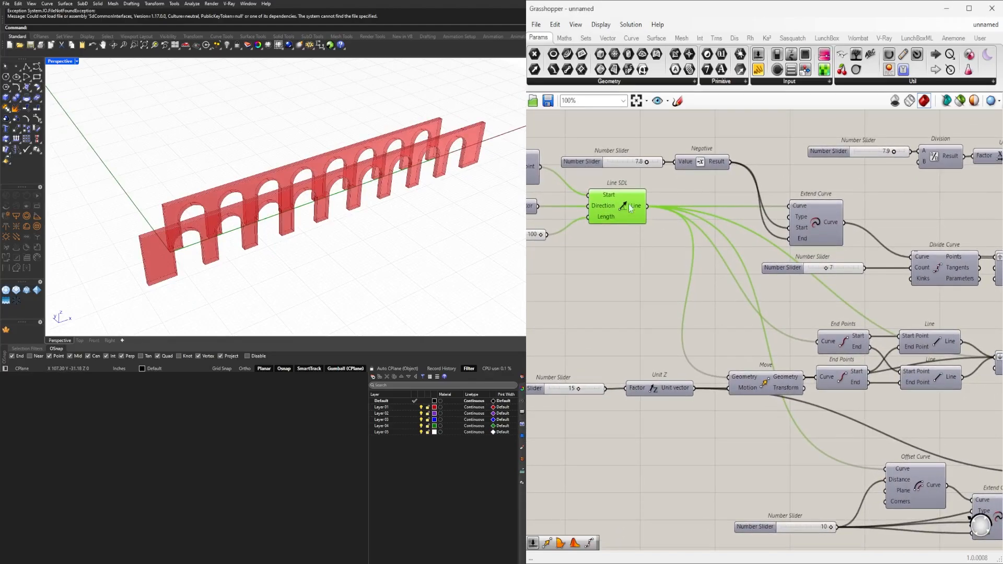
Add a Curve Middle component fed by the Line SDL output and place it below the Offset Curve and Extend Curve group.
scroll(816, 256, "down", 1)
right_click_drag(867, 387, 858, 412)
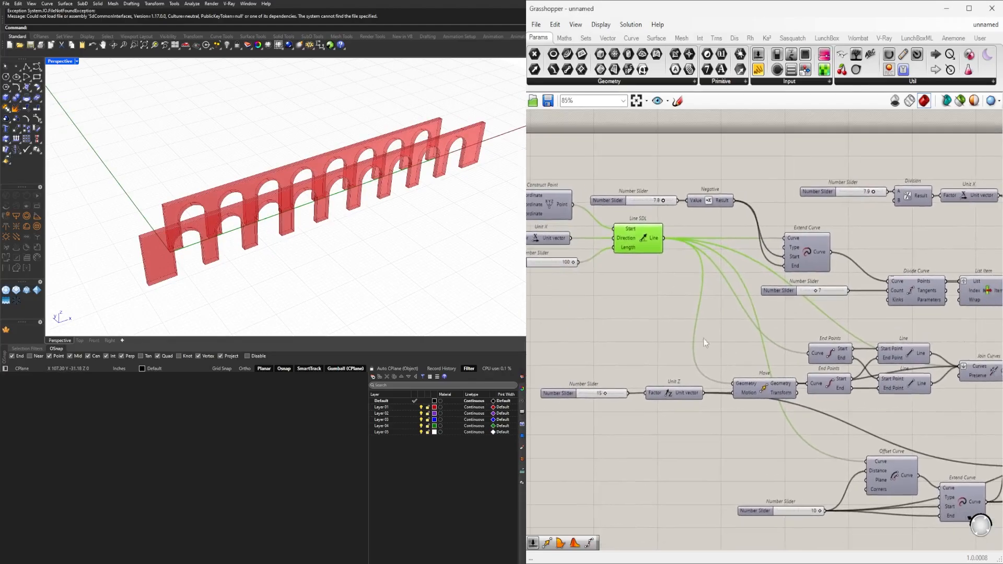
scroll(651, 309, "up", 2)
double_click(653, 309)
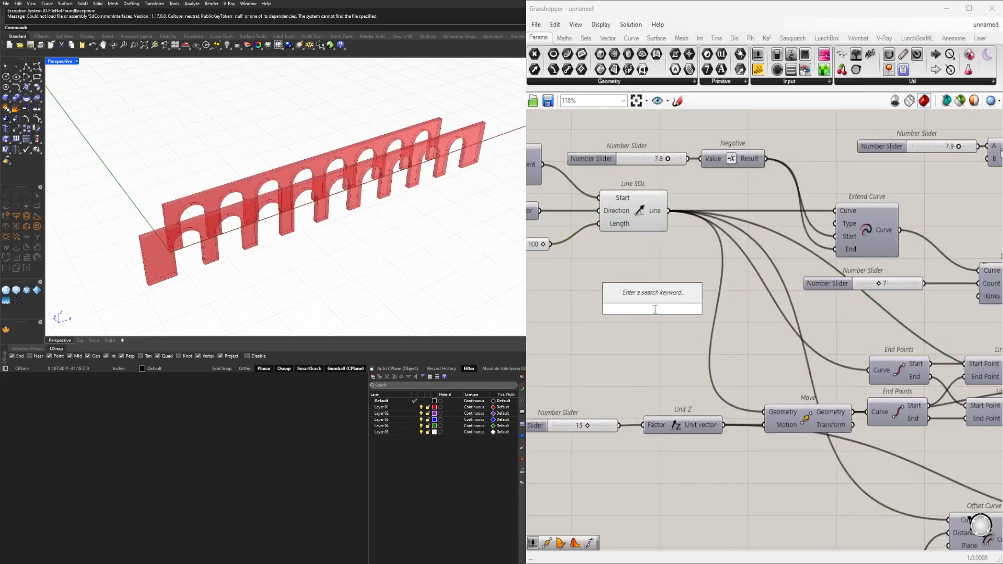
type("mid")
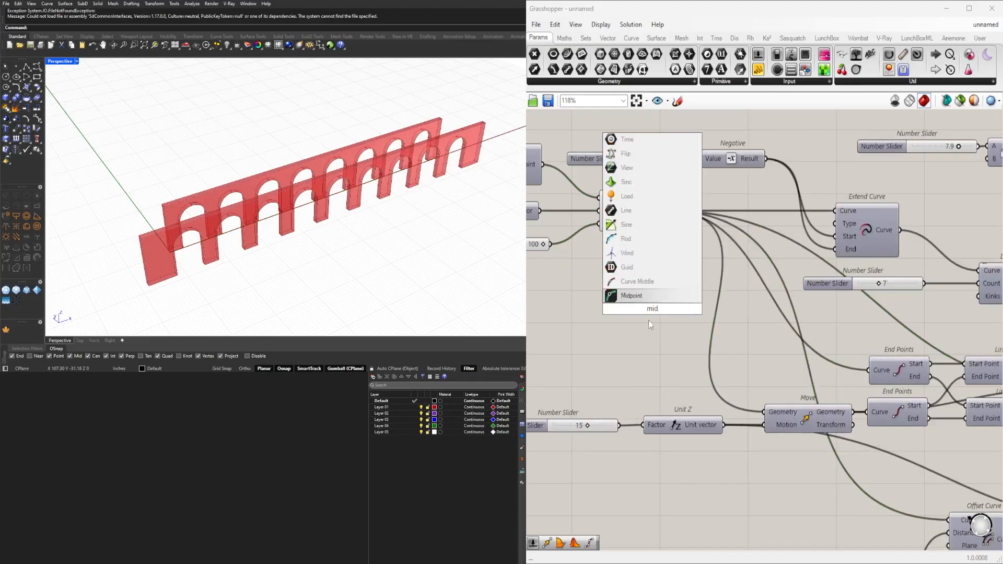
left_click(642, 282)
left_click_drag(641, 312, 710, 389)
scroll(644, 310, "down", 9)
scroll(860, 401, "up", 5)
scroll(821, 408, "down", 4)
scroll(743, 409, "up", 4)
left_click(776, 393)
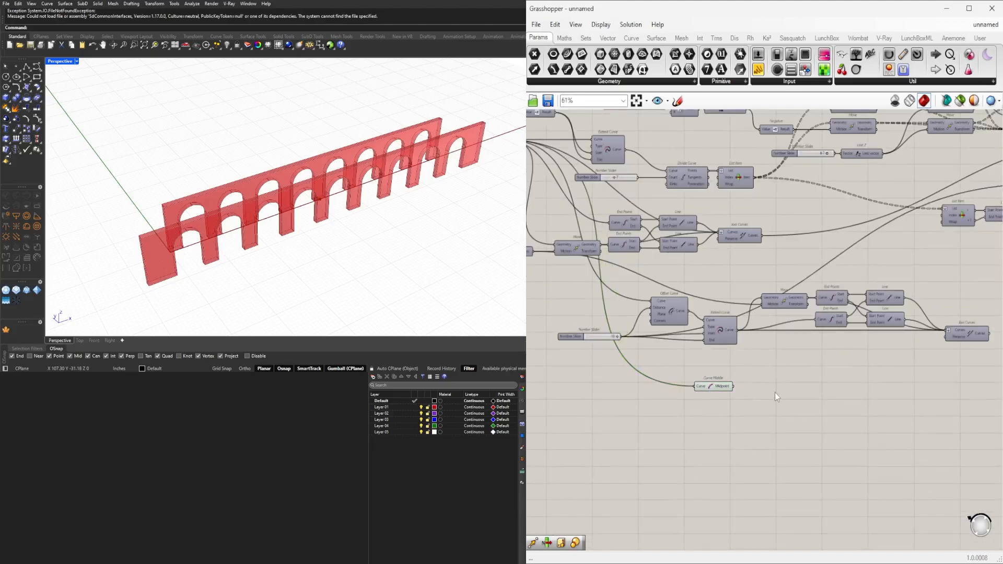
scroll(736, 387, "up", 3)
double_click(767, 381)
type("r")
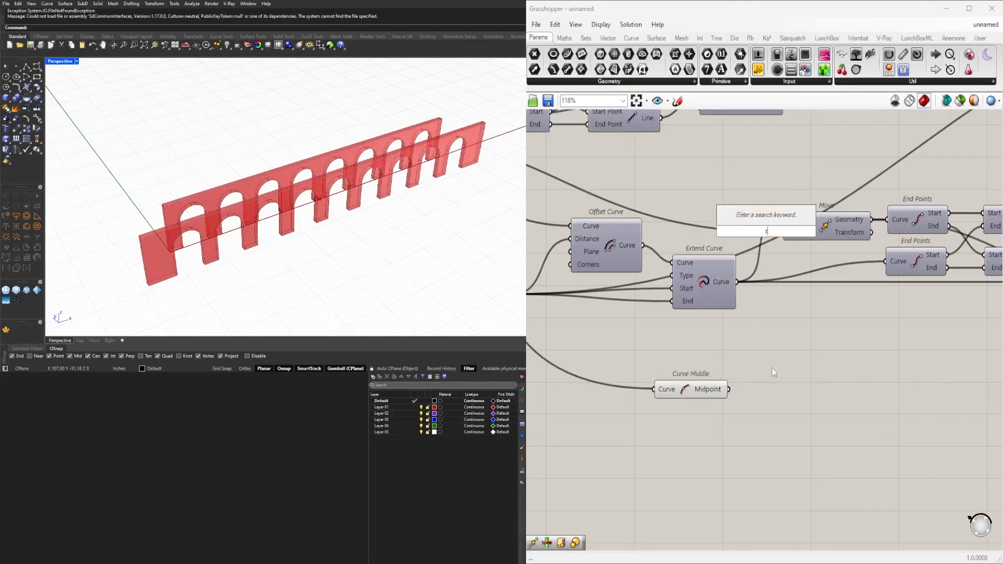
type("otate")
left_click(824, 365)
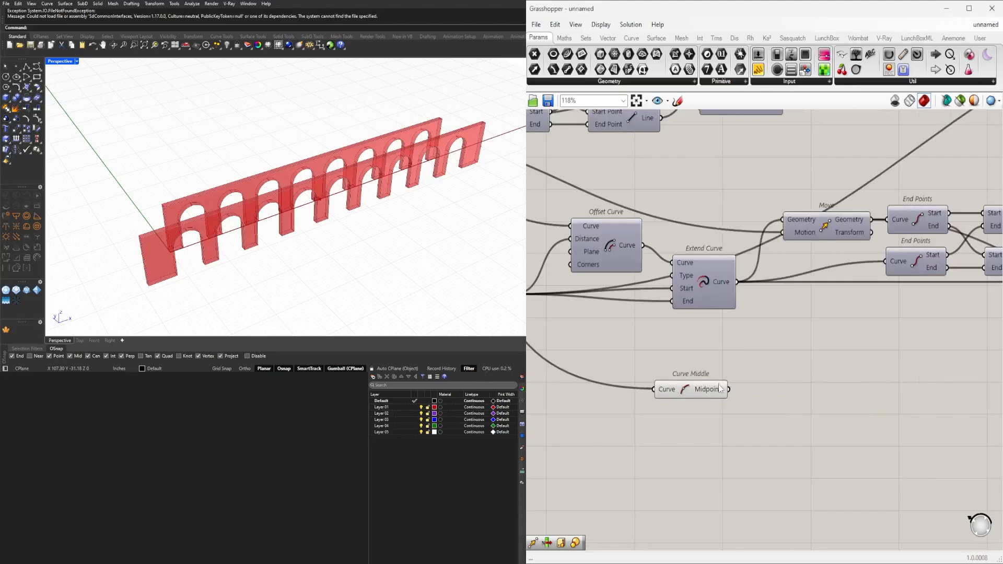
Examine the Curve Middle point's position relative to the two facades from the end.
left_click(719, 386)
right_click_drag(380, 230, 304, 192)
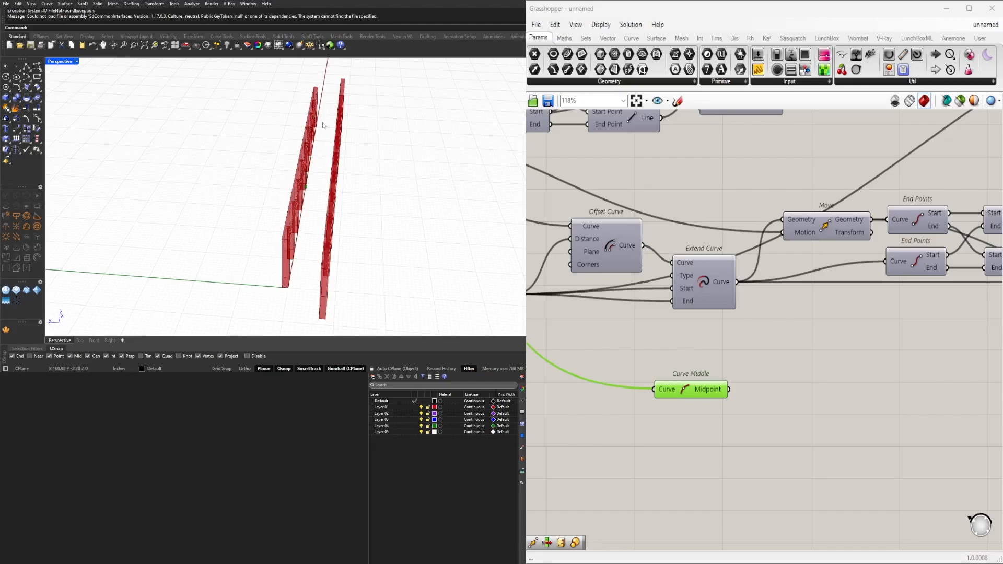
Add a Move component with the Curve Middle point as its geometry and place it to the right of Curve Middle.
scroll(620, 377, "down", 3)
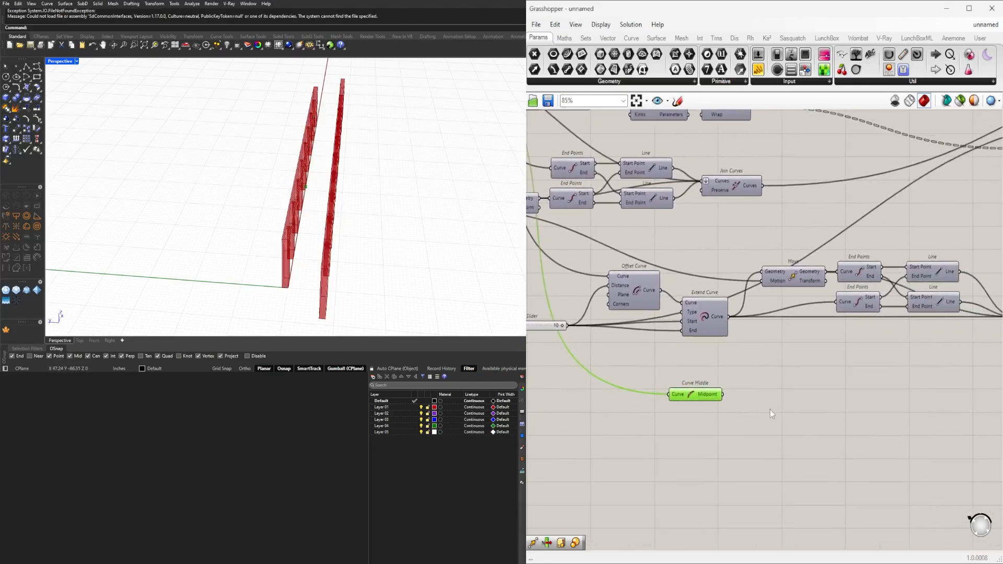
double_click(770, 410)
type("move")
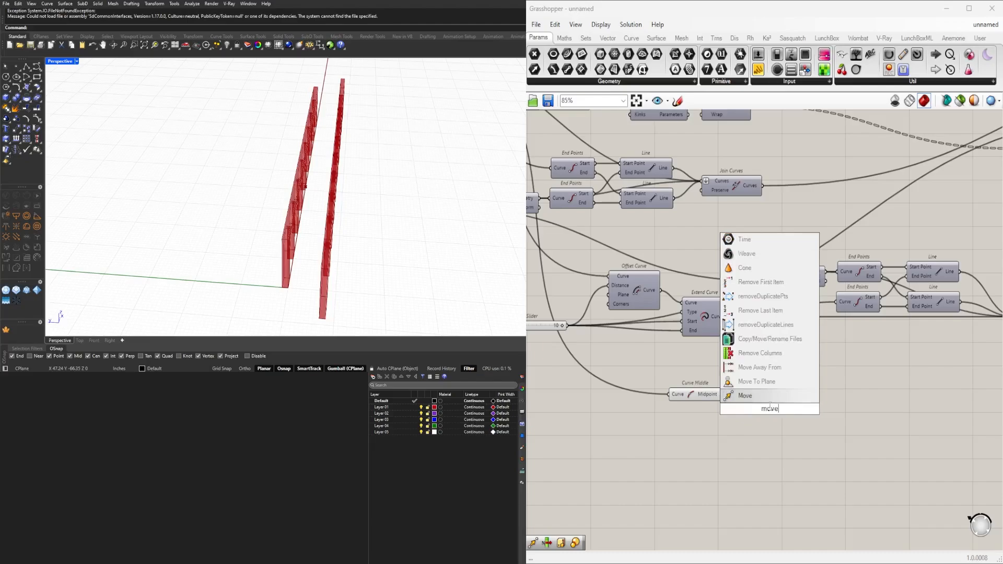
left_click(759, 397)
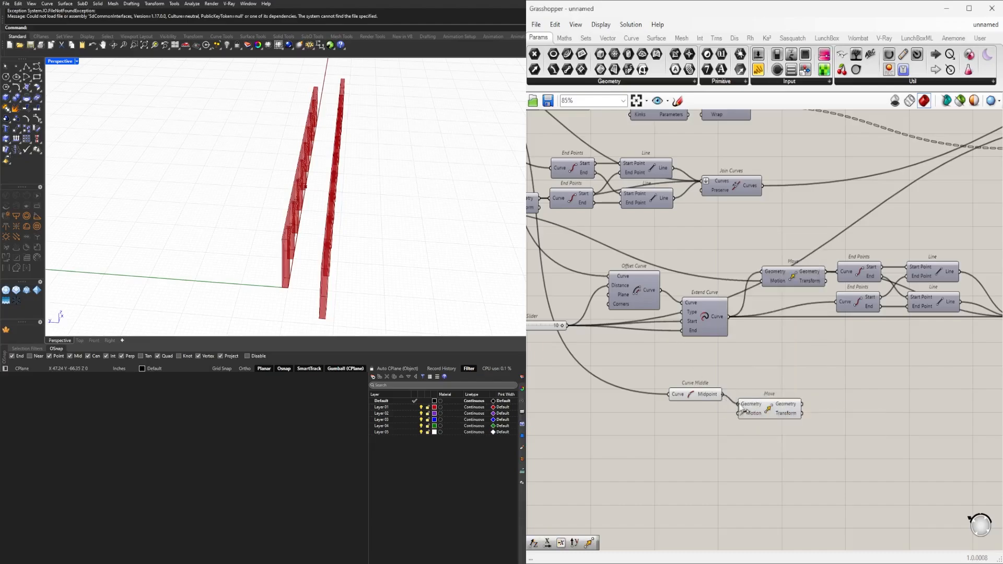
left_click_drag(742, 410, 808, 400)
Add a Unit Y component below Curve Middle and connect its vector to the Move's Motion input.
double_click(760, 420)
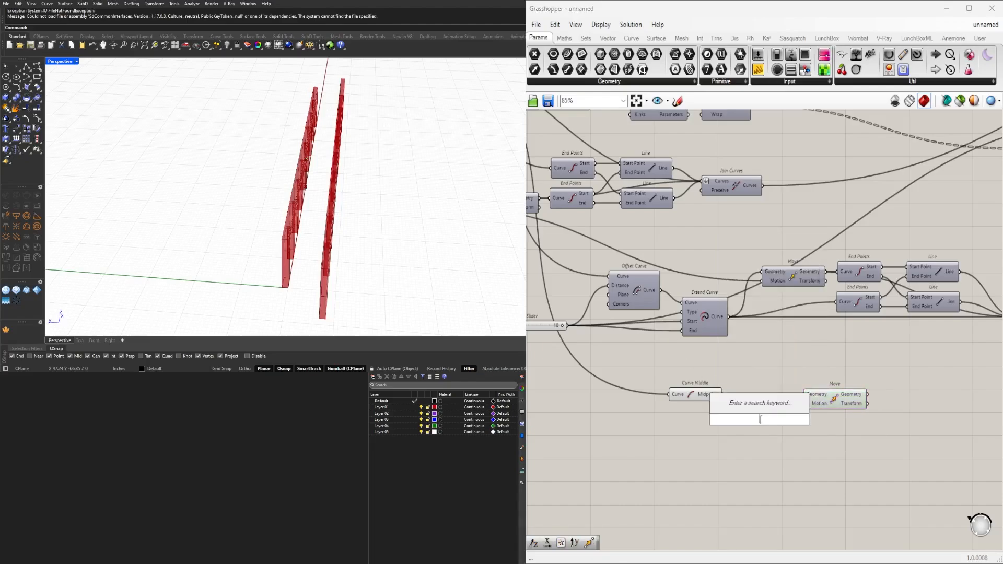
type("y")
left_click(751, 407)
left_click_drag(739, 424, 799, 404)
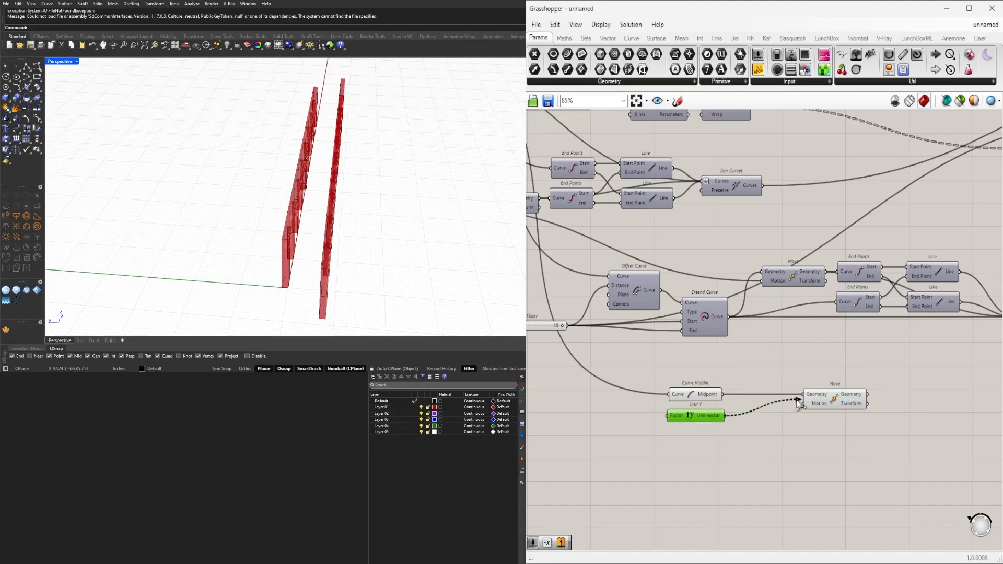
left_click(832, 408)
Connect the Line SDL output to the new Unit Y's Factor input and check the moved point against the facades.
right_click_drag(619, 345, 815, 366)
scroll(814, 365, "down", 2)
right_click_drag(703, 285, 686, 289)
left_click_drag(729, 241, 865, 436)
scroll(285, 204, "down", 4)
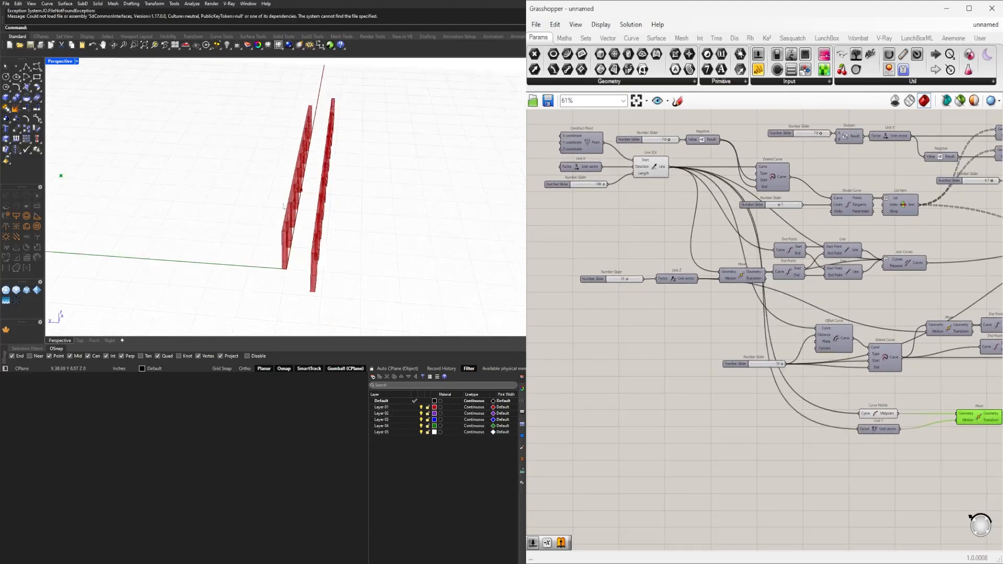
right_click_drag(361, 191, 257, 181)
scroll(258, 165, "up", 6)
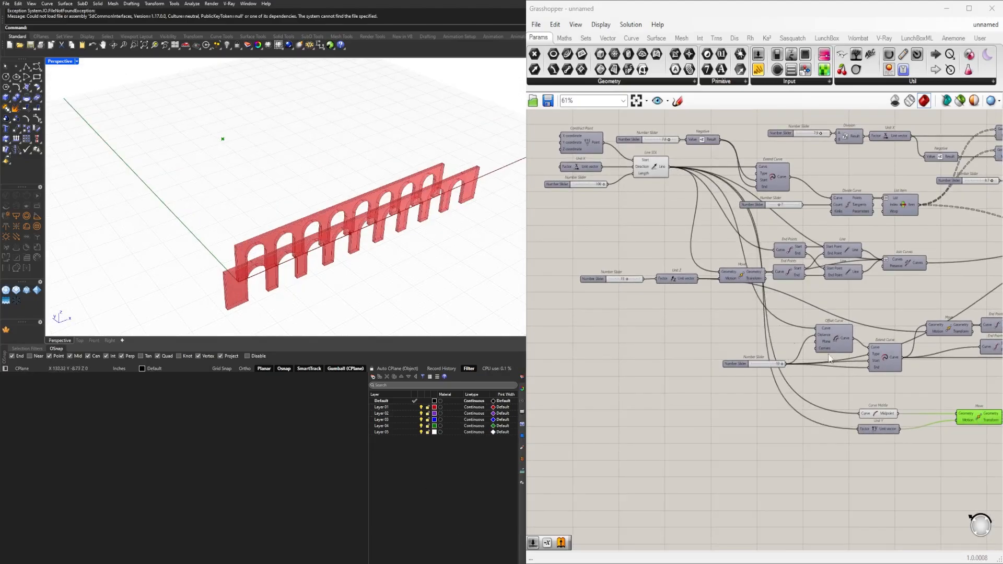
Insert a Relay on the wire from Line SDL to Unit Y and move it well to the left of Unit Y.
scroll(880, 462, "up", 3)
right_click_drag(852, 453, 806, 442)
scroll(832, 419, "down", 2)
left_click(830, 403)
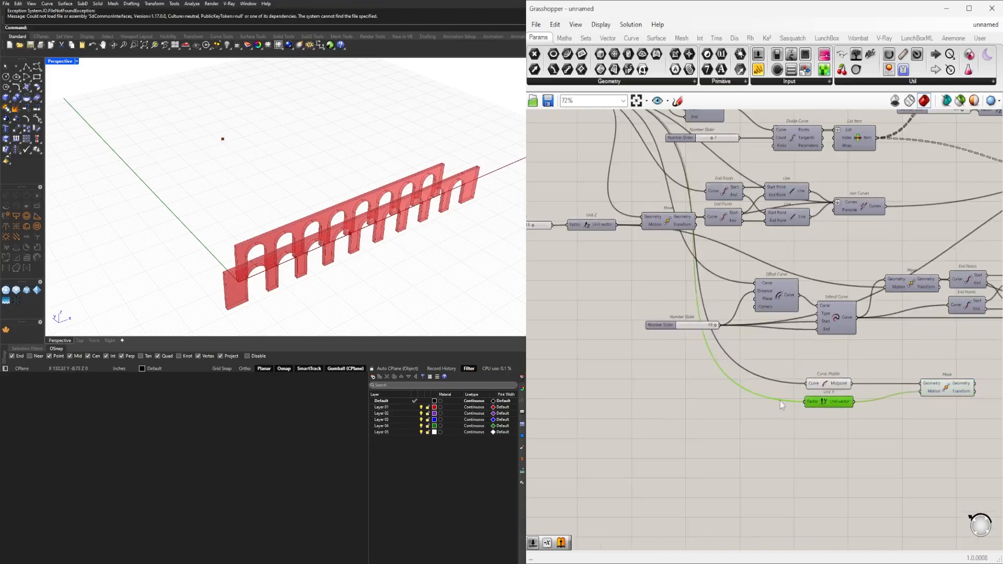
double_click(780, 401)
right_click_drag(717, 293, 838, 401)
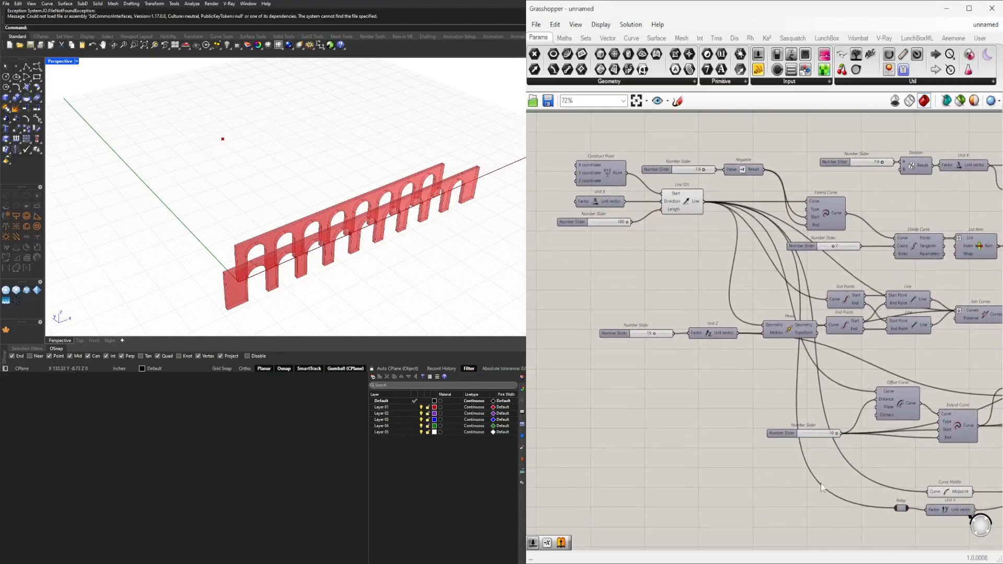
right_click_drag(821, 488, 780, 433)
left_click_drag(858, 456, 601, 441)
Add a curve Length component fed by the Relay to measure the base line.
double_click(689, 477)
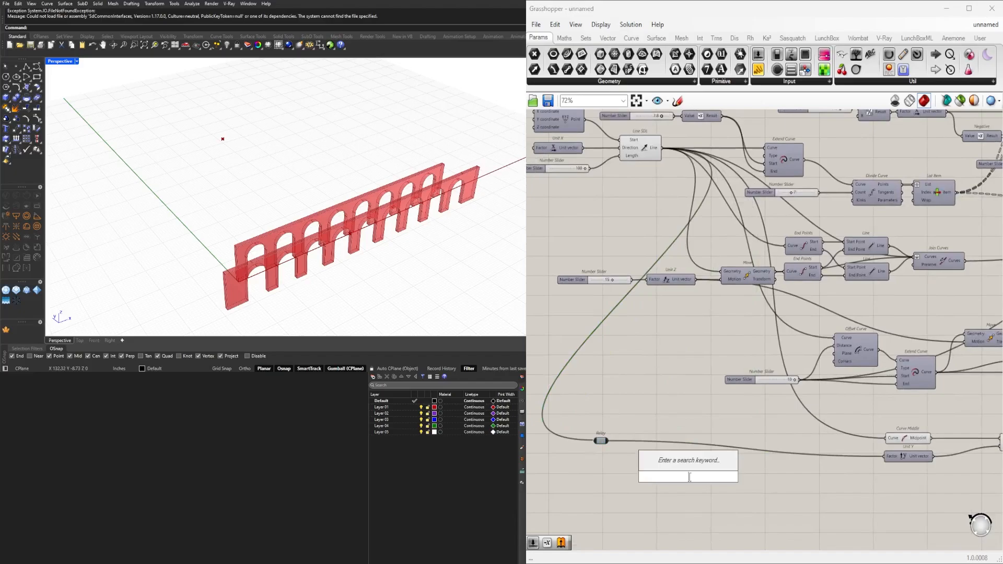
type("leng")
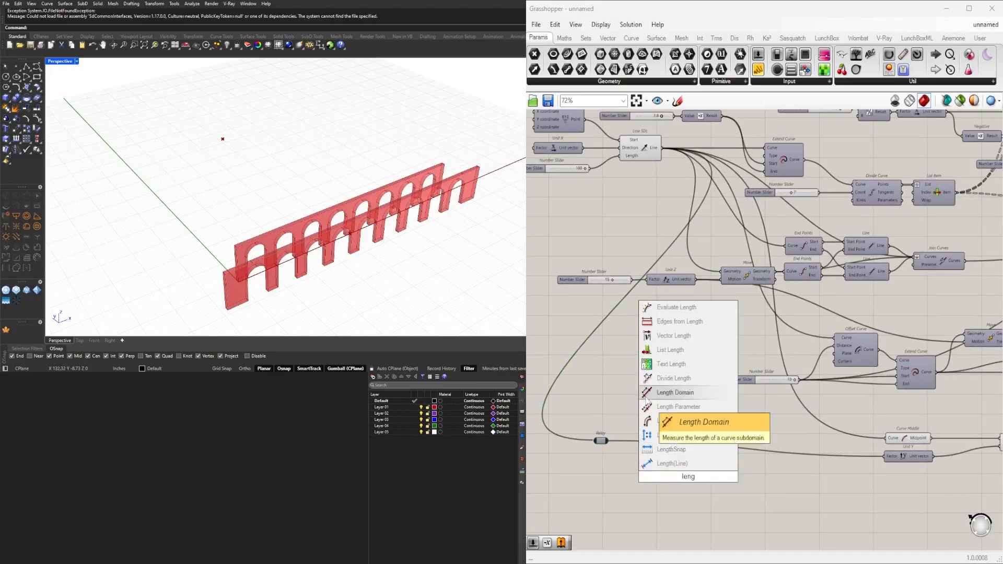
left_click(661, 421)
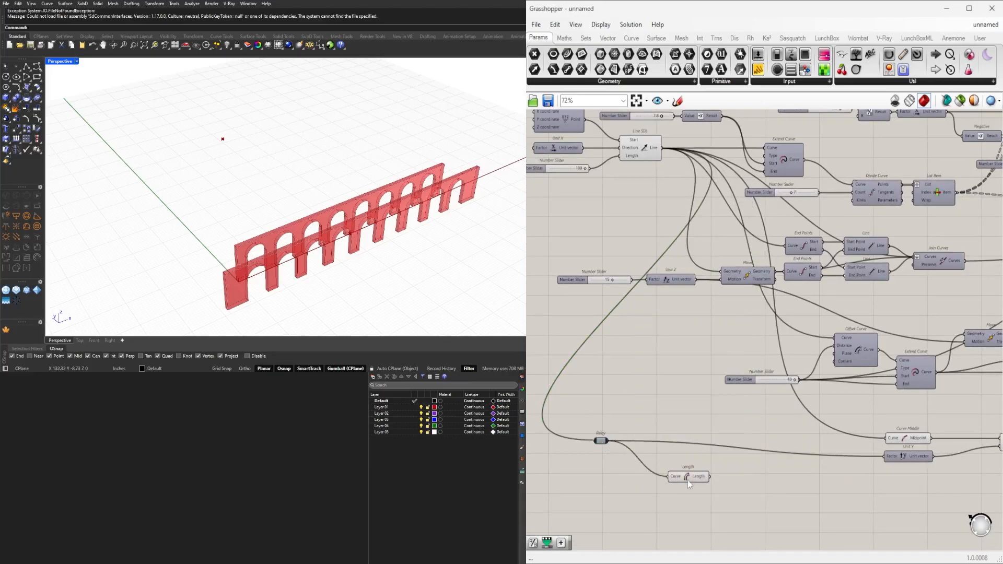
Add a Division component with a divisor of 2 and connect the Length output to its A input.
double_click(751, 491)
type("/2")
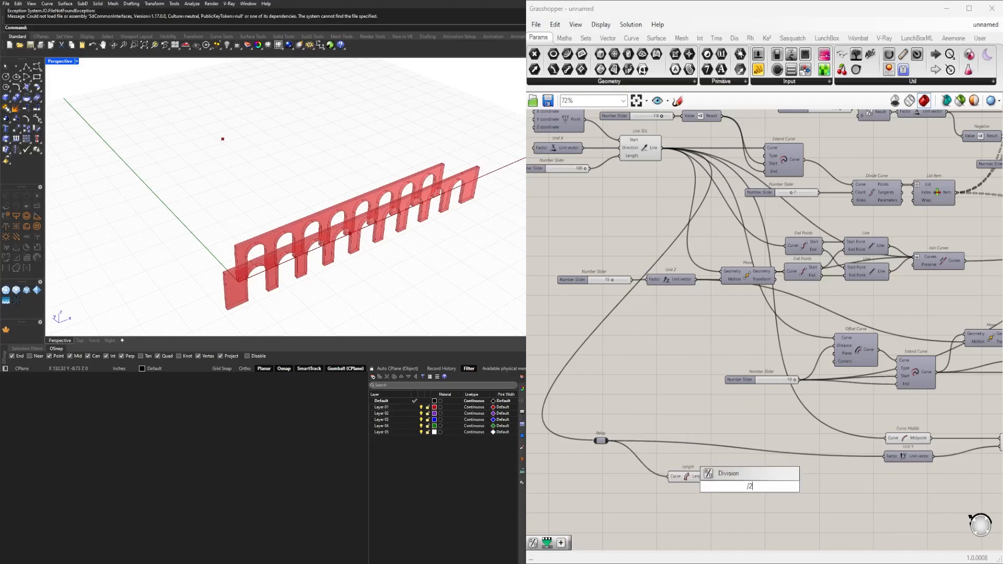
key("Return")
scroll(750, 484, "up", 4)
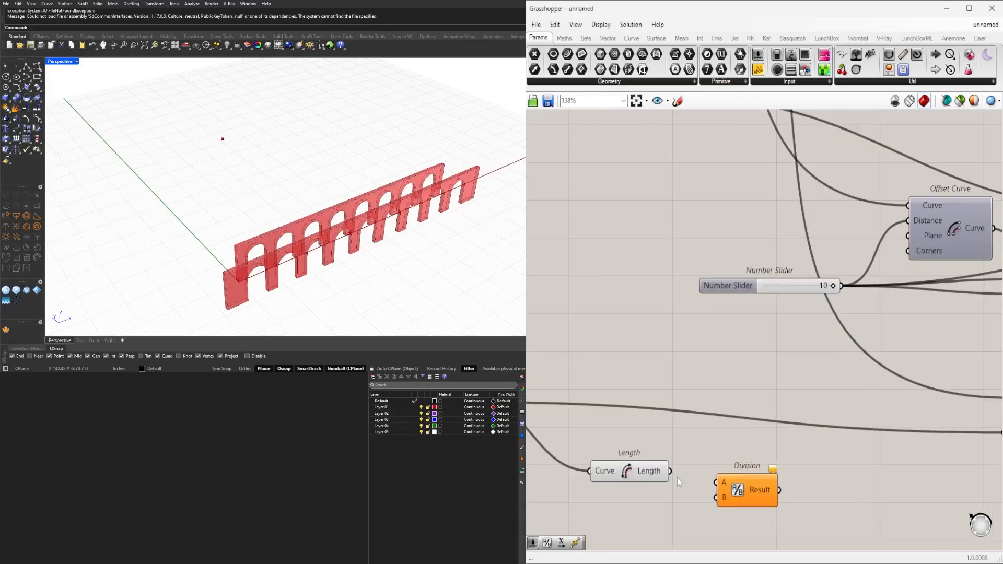
left_click_drag(670, 471, 707, 480)
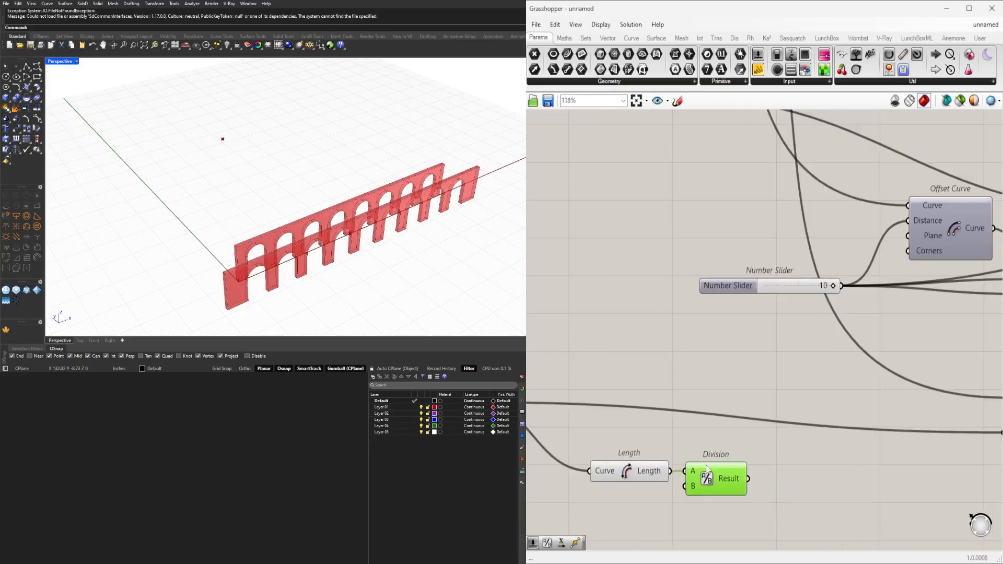
Feed the Division result into the Unit Y Factor and line up Length and Division directly before Unit Y.
scroll(715, 460, "down", 5)
right_click_drag(648, 402, 647, 358)
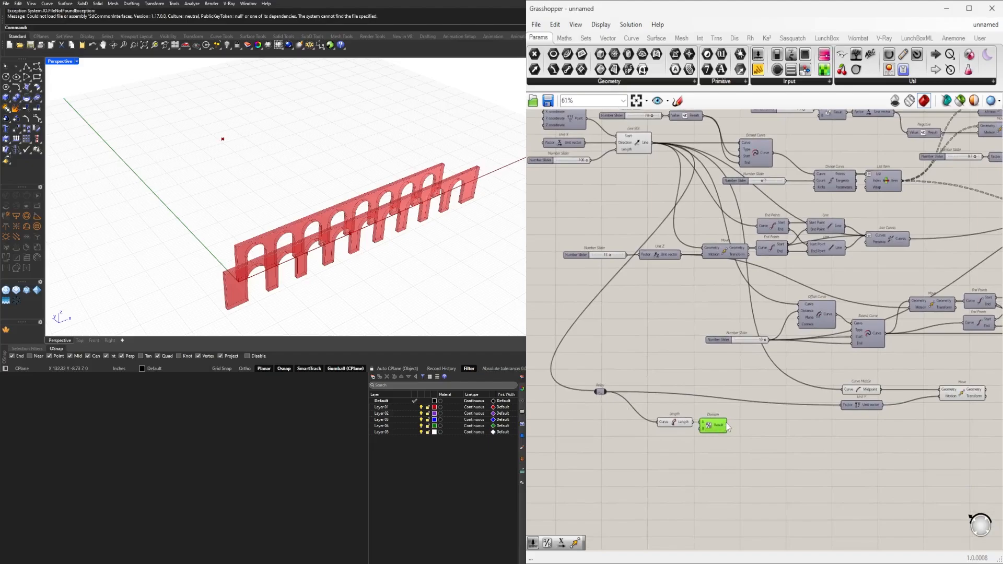
scroll(710, 432, "up", 4)
left_click_drag(715, 424, 708, 424)
left_click_drag(757, 469, 839, 379)
left_click(820, 419)
Delete the Relay between Line SDL and the Length component.
scroll(745, 441, "down", 4)
left_click(619, 395)
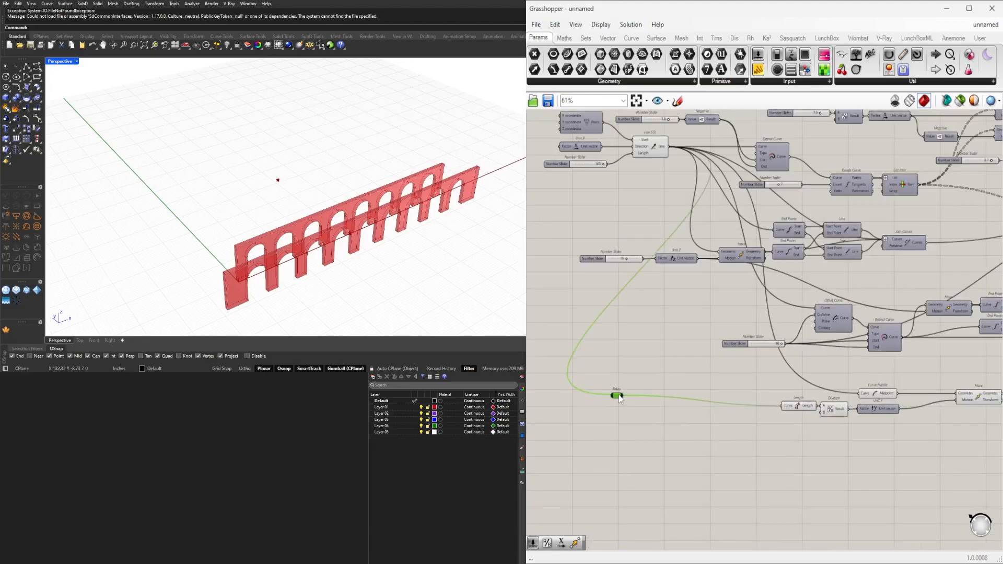
key("Delete")
Set the wire display to Hidden for the Curve inputs of the Length and Curve Middle components.
scroll(814, 422, "down", 1)
scroll(813, 422, "up", 4)
right_click(768, 396)
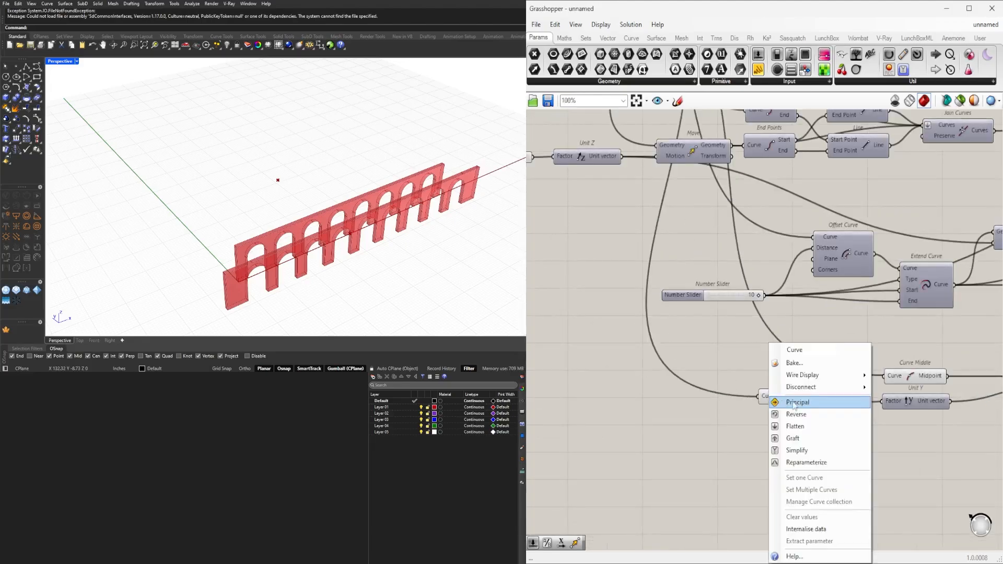
mouse_move(807, 374)
left_click(898, 400)
scroll(903, 345, "down", 3)
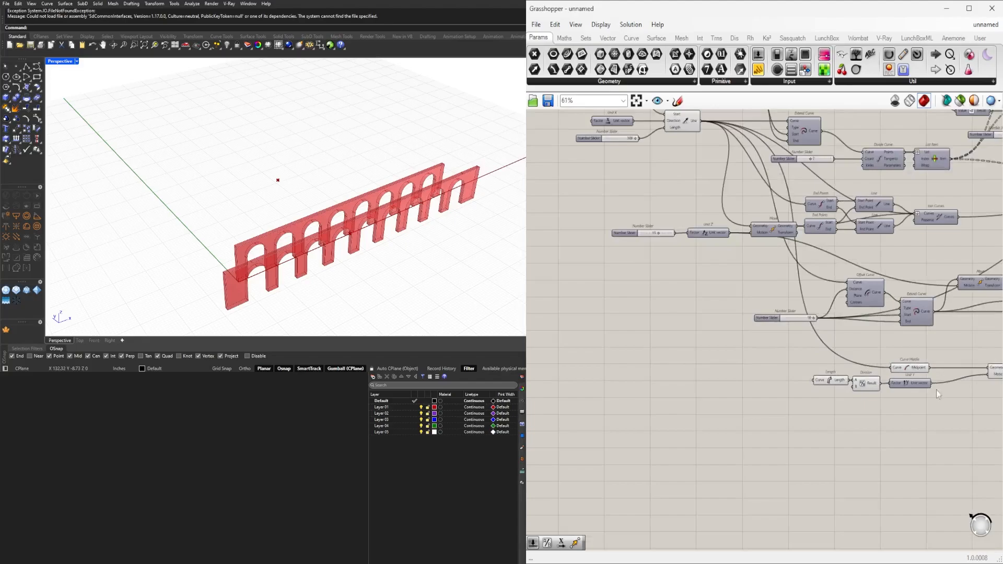
right_click_drag(902, 345, 745, 355)
scroll(734, 371, "up", 5)
right_click(753, 379)
mouse_move(818, 381)
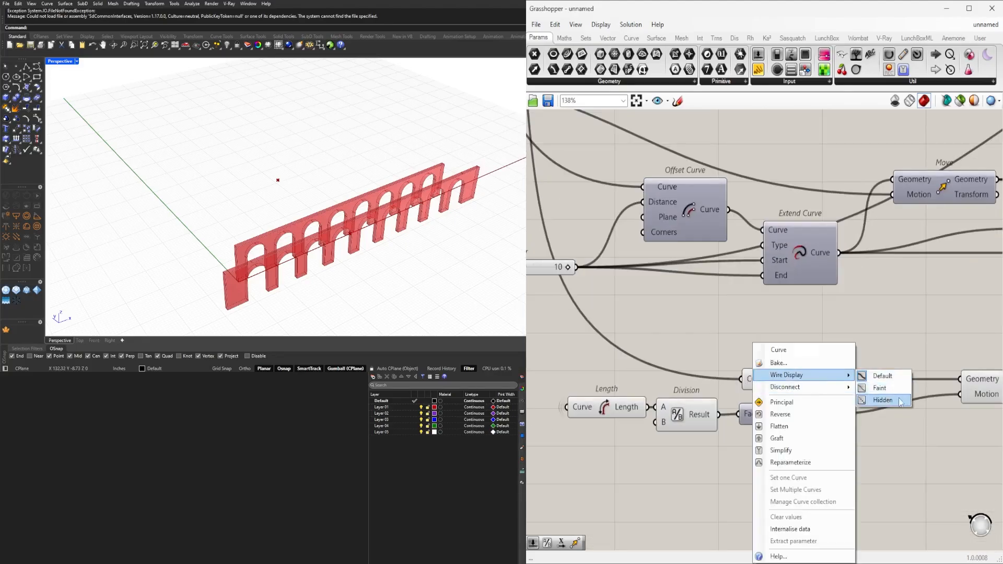
left_click(882, 401)
Place the Move component close beside Curve Middle and Unit Y, and inspect the moved point from the facades' end.
scroll(815, 382, "down", 4)
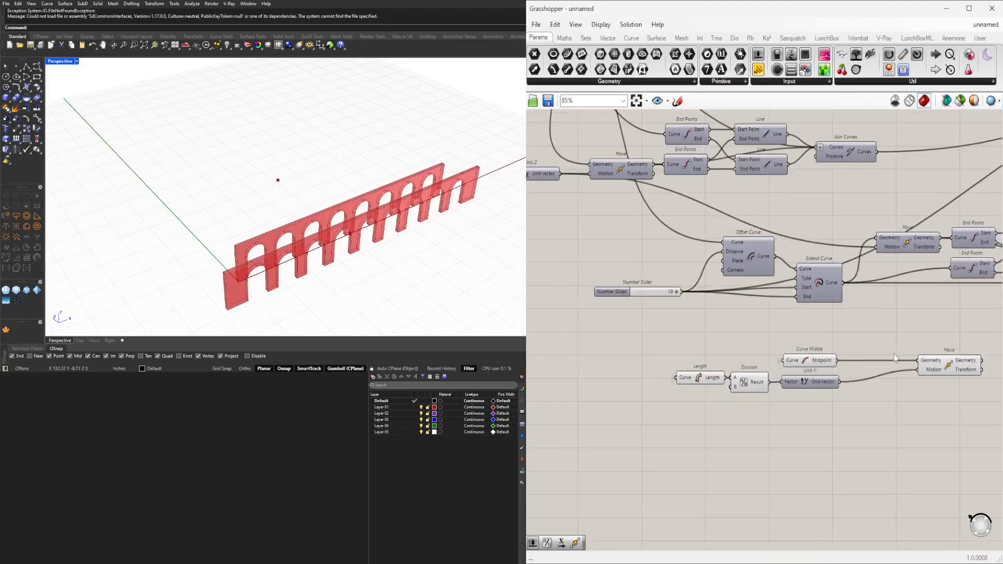
scroll(816, 381, "up", 1)
left_click(809, 375)
left_click_drag(808, 372, 800, 372)
scroll(803, 371, "down", 3)
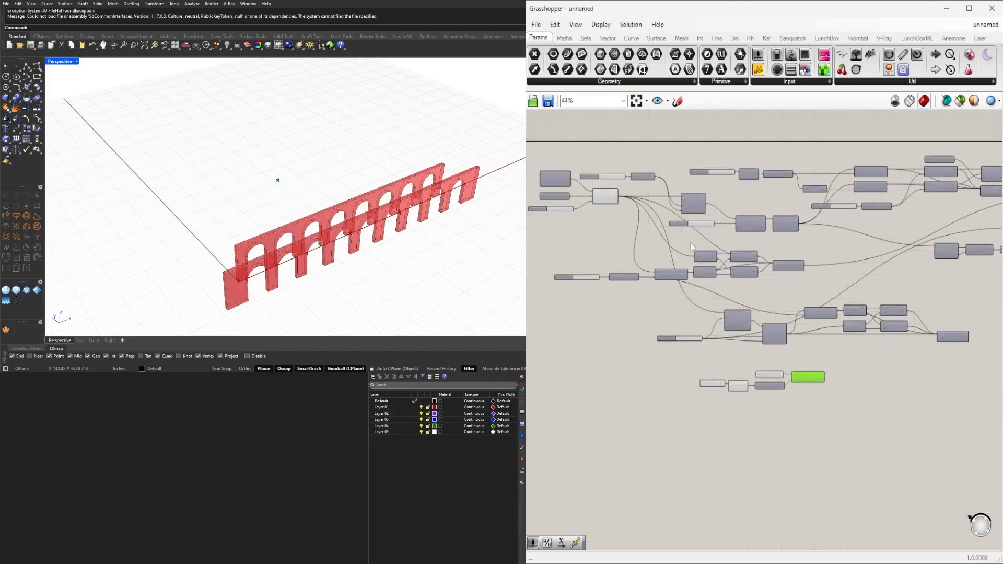
scroll(732, 317, "up", 3)
left_click_drag(912, 452, 796, 438)
right_click_drag(773, 406, 717, 417)
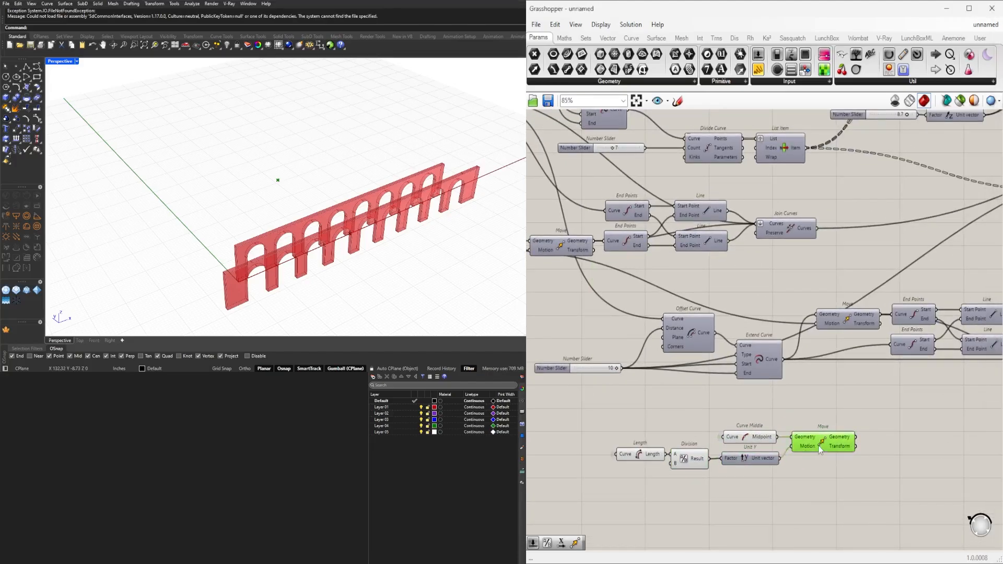
right_click_drag(824, 490, 859, 414)
right_click_drag(334, 272, 410, 248)
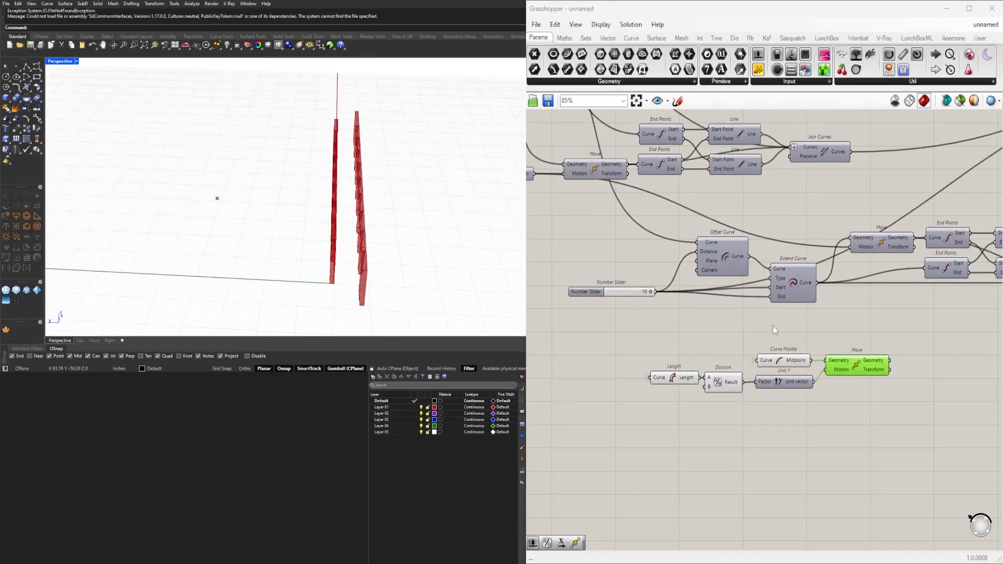
Relocate the Length, Division, Unit Y, Curve Middle and Move components together to just below the two Extrude components.
right_click_drag(775, 329, 639, 304)
left_click_drag(795, 403, 548, 320)
scroll(613, 342, "down", 3)
left_click_drag(677, 343, 924, 374)
scroll(924, 373, "down", 5)
right_click_drag(924, 374, 606, 396)
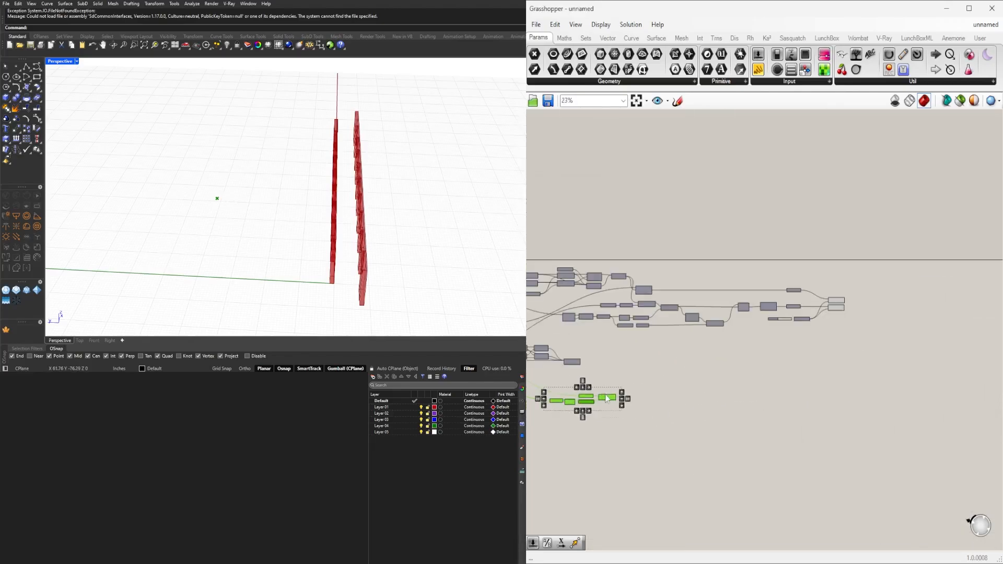
scroll(606, 399, "up", 6)
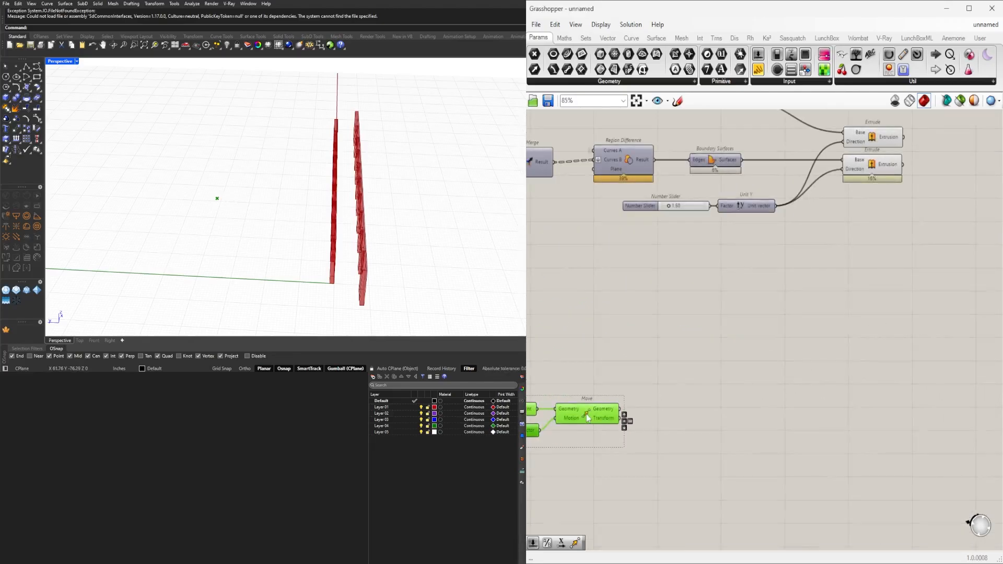
left_click_drag(587, 415, 871, 254)
Add a planar Rotate component and place it to the right of the Extrude and Move components.
right_click_drag(798, 290, 742, 331)
double_click(772, 331)
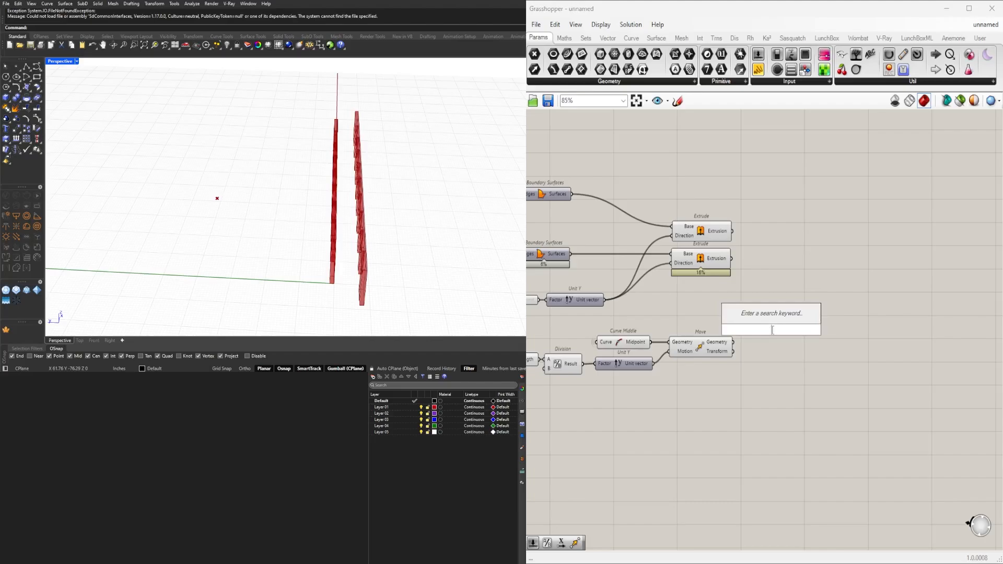
type("rotate")
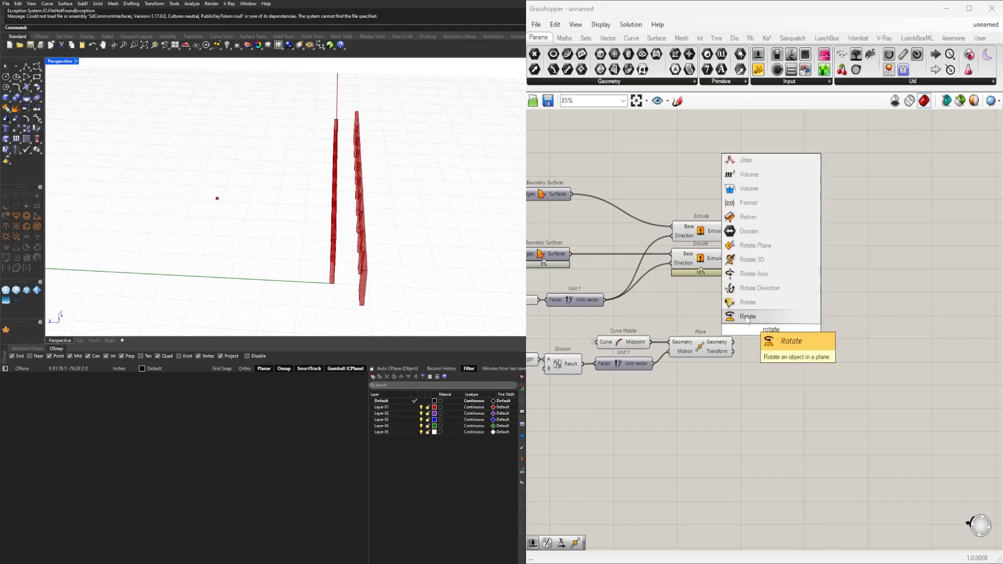
left_click(773, 317)
left_click_drag(782, 337, 894, 331)
Add a Panel containing 360 and place it between the Extrude components and Rotate.
scroll(814, 328, "up", 2)
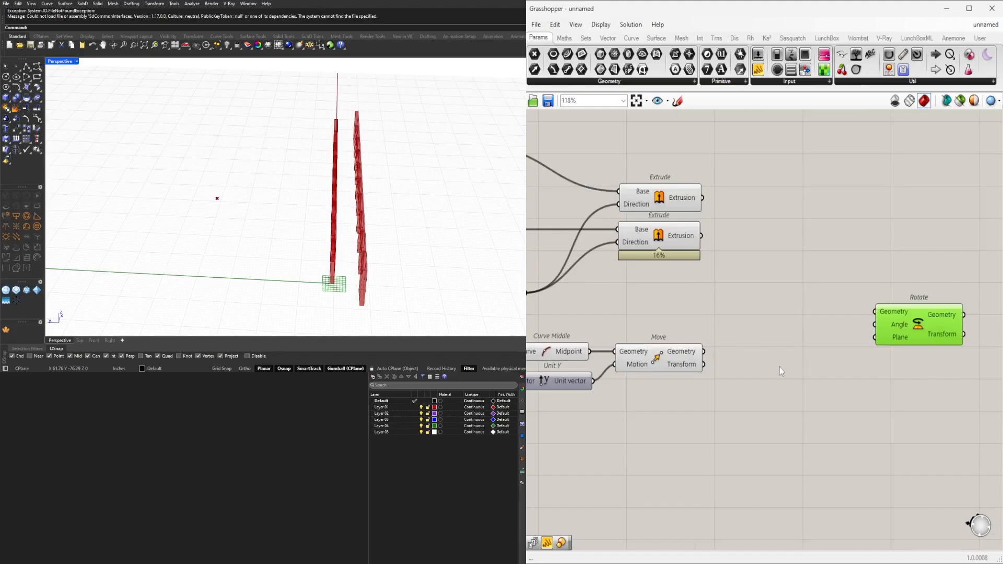
double_click(758, 357)
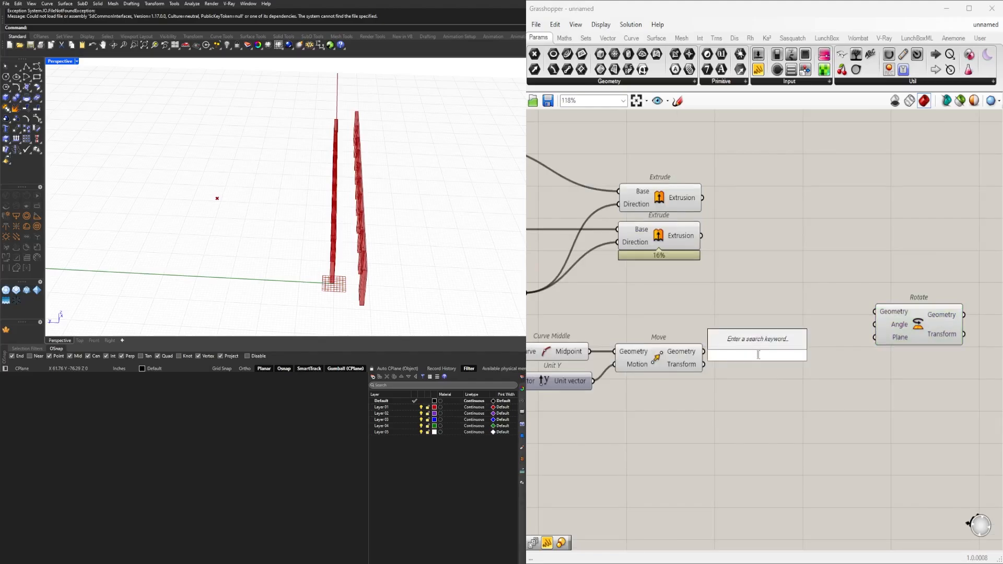
type("\"")
key("Return")
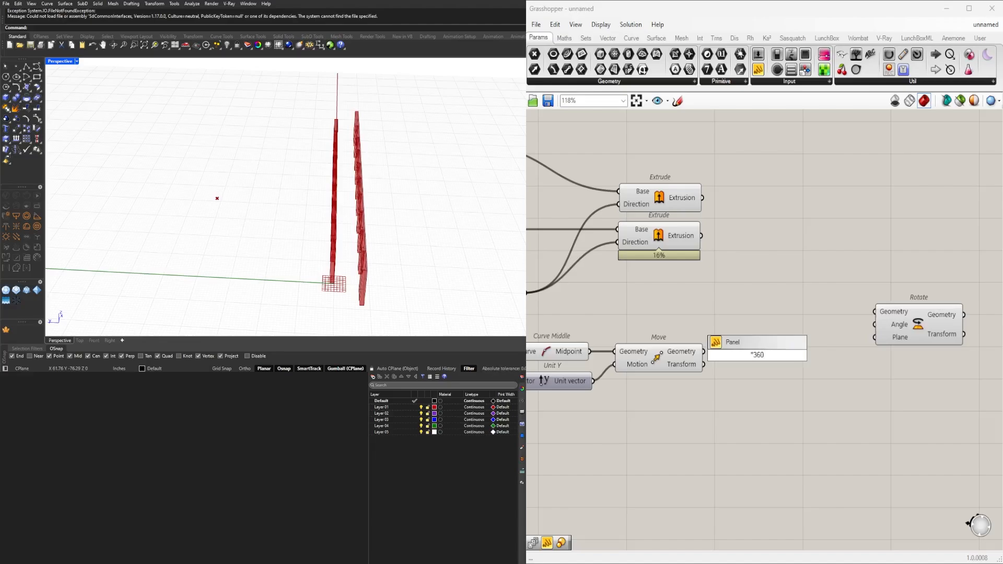
type("360")
key("Return")
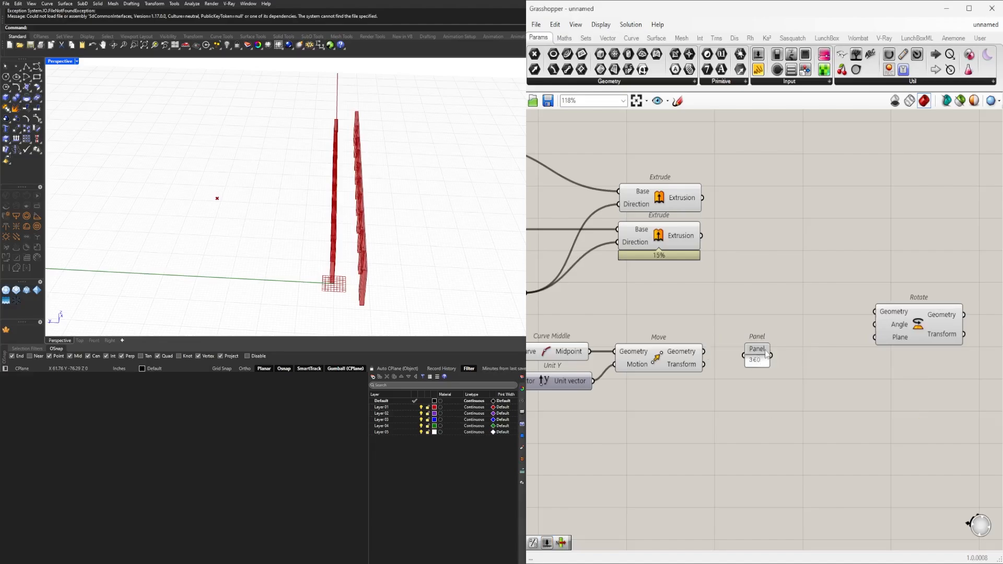
left_click_drag(759, 353, 765, 309)
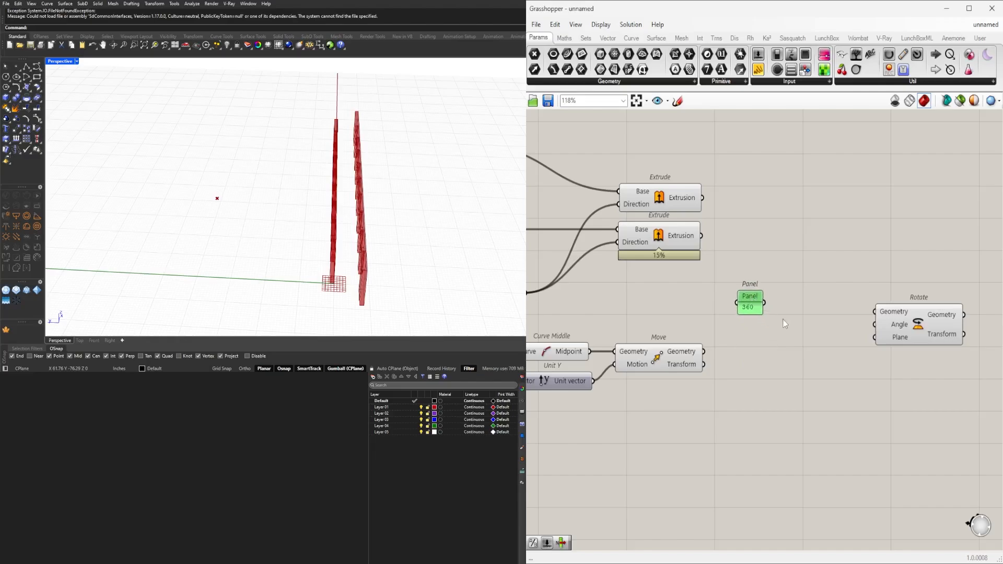
Add a Division component between the 360 panel and the Rotate component.
double_click(793, 306)
type("/4")
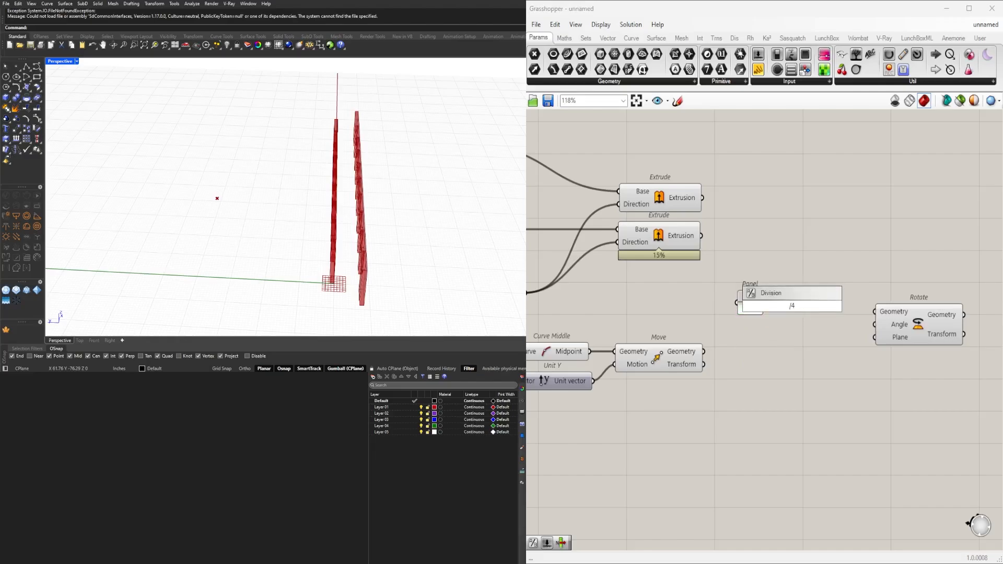
key("Return")
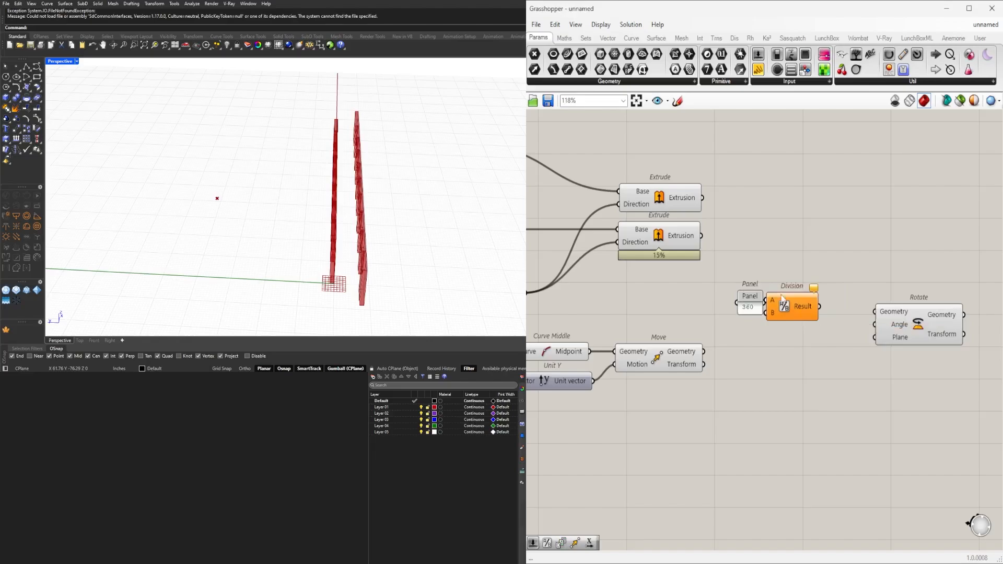
Replace the Division component with a new one and feed the 360 panel into its A input.
mouse_move(780, 298)
left_mouse_down()
mouse_move(788, 315)
mouse_move(793, 307)
left_mouse_up()
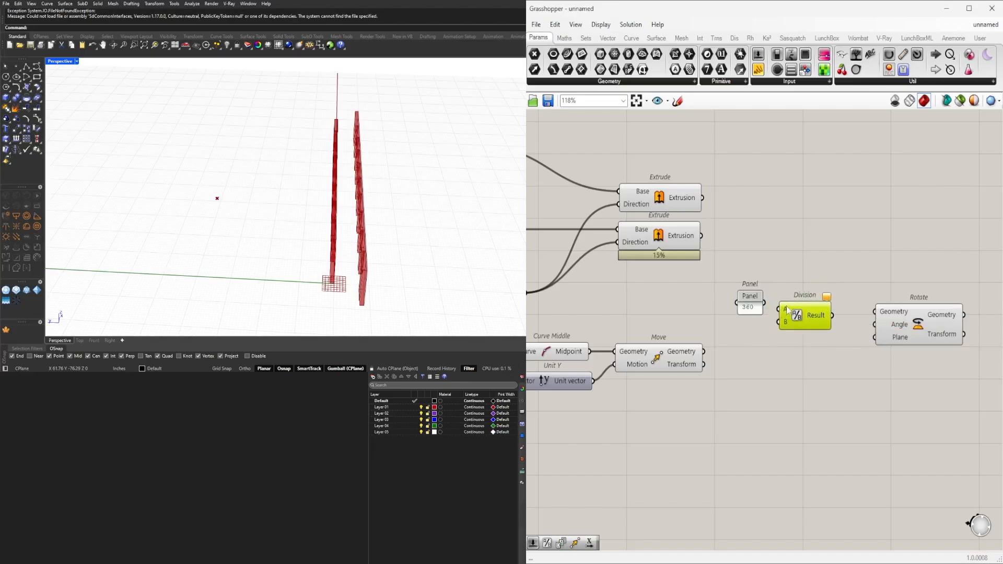
key("Delete")
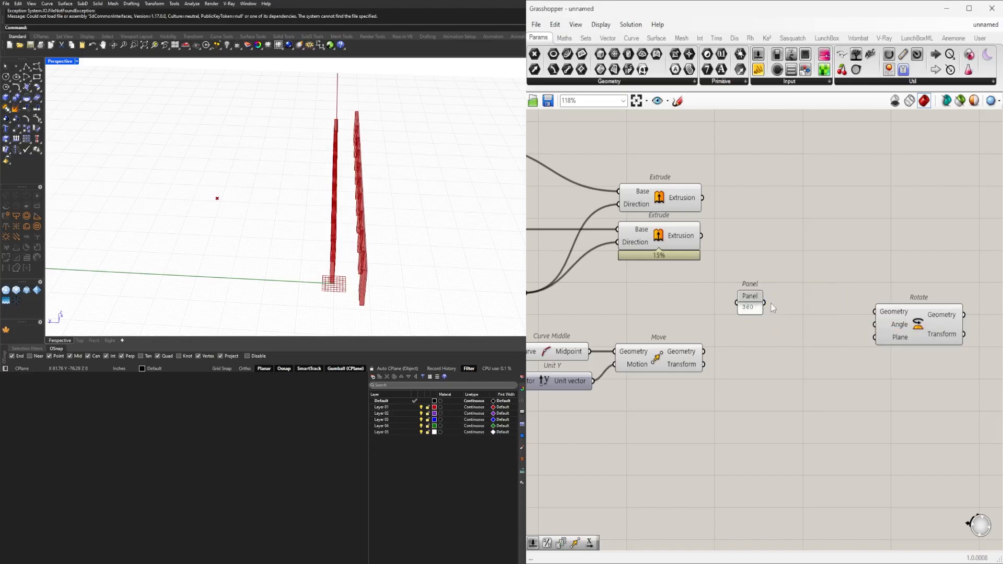
double_click(795, 349)
type("/")
key("Return")
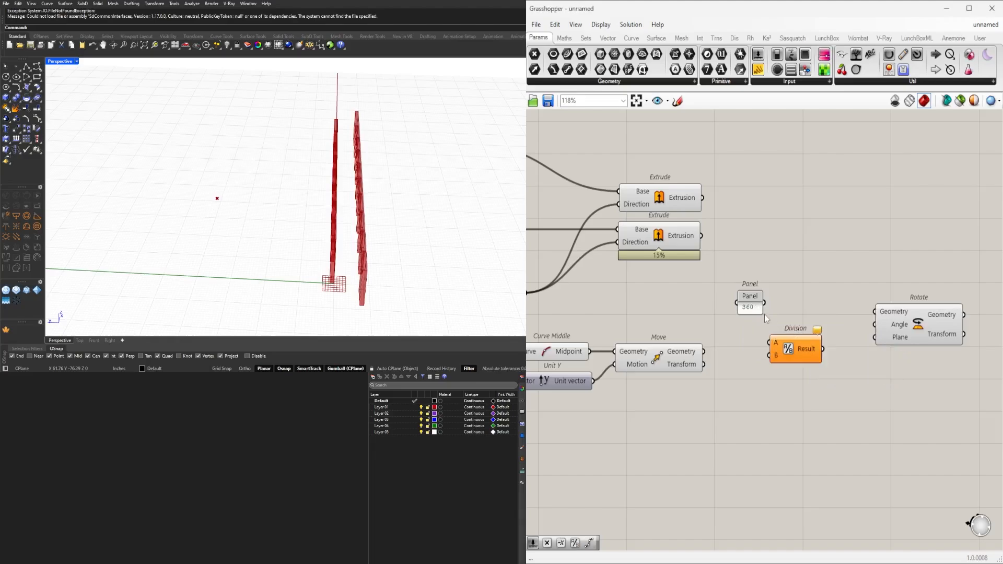
left_click_drag(784, 350, 798, 327)
Add a Panel containing 4 below the 360 panel and connect it to the Division's B input.
double_click(736, 333)
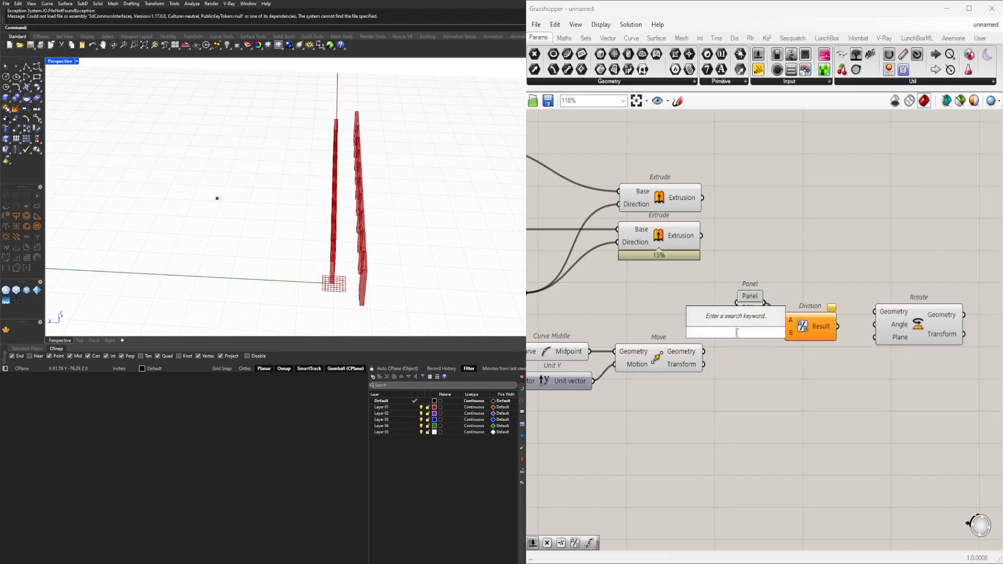
type("\"")
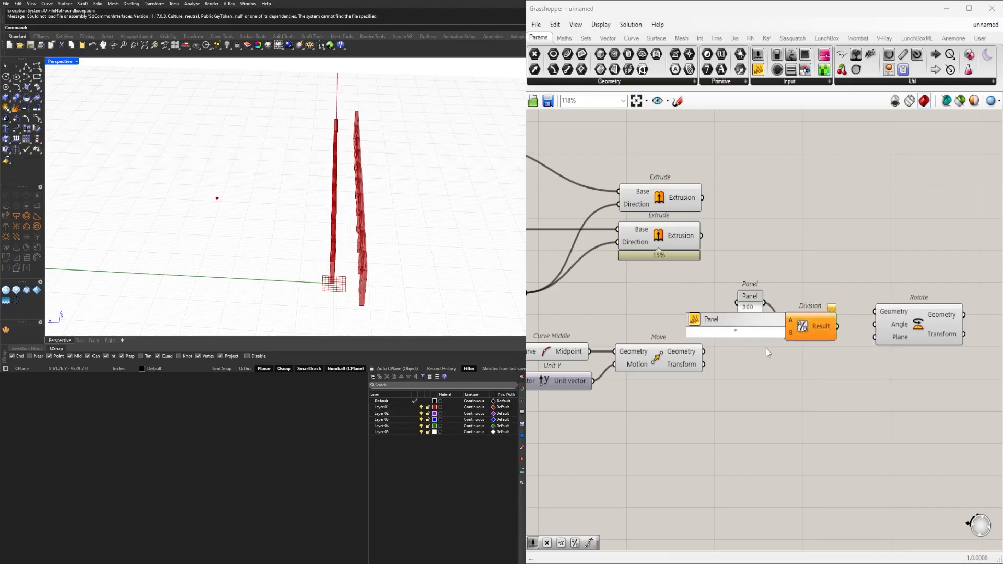
type("4")
key("Return")
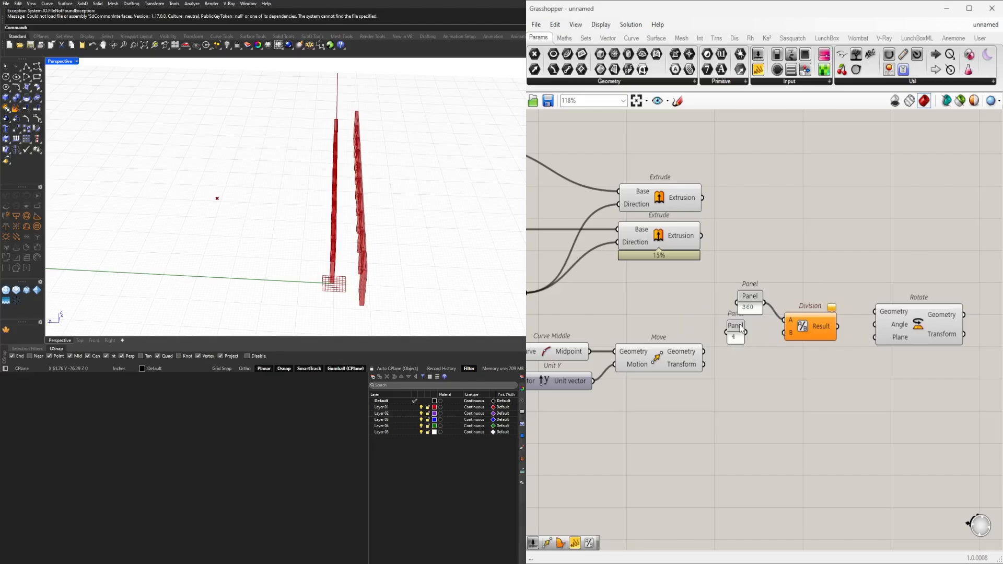
mouse_move(741, 328)
left_mouse_down()
mouse_move(766, 345)
mouse_move(804, 337)
mouse_move(801, 318)
left_mouse_up()
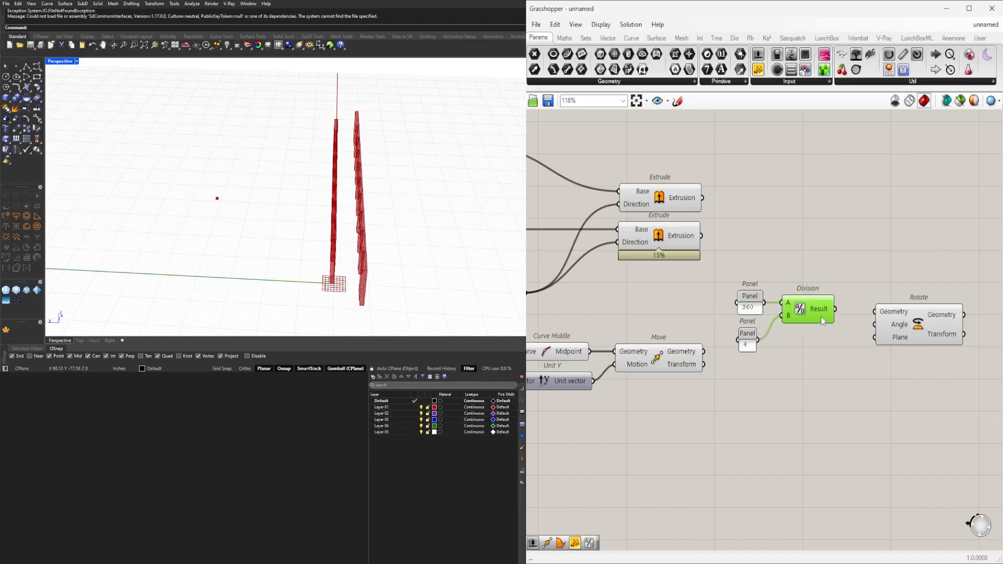
Add a Series component between Division and Rotate, with the Division result as Step and the 4 panel as Count.
mouse_move(821, 316)
right_click_drag(908, 329, 836, 342)
left_click_drag(824, 345, 910, 338)
left_click(811, 376)
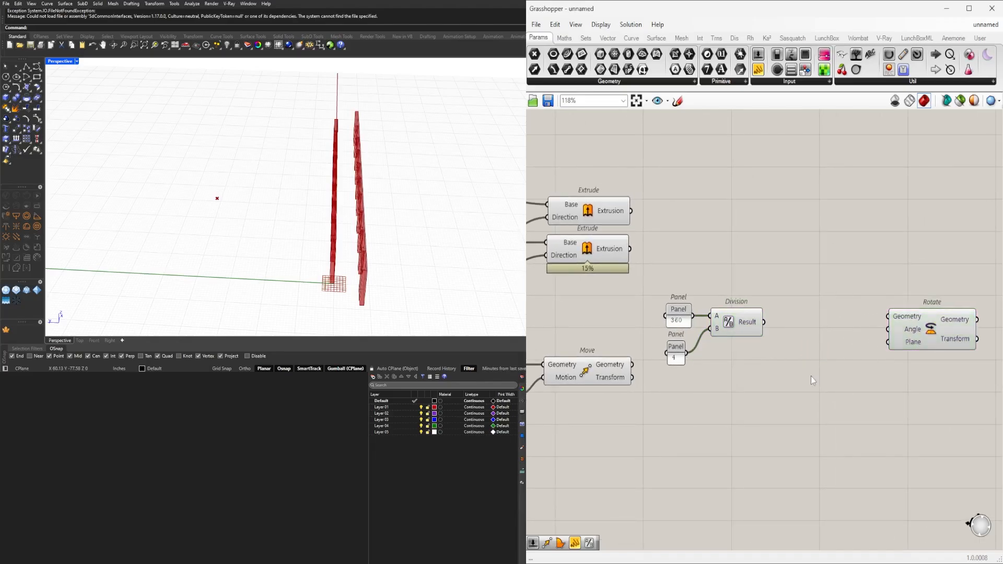
double_click(811, 377)
type("ser")
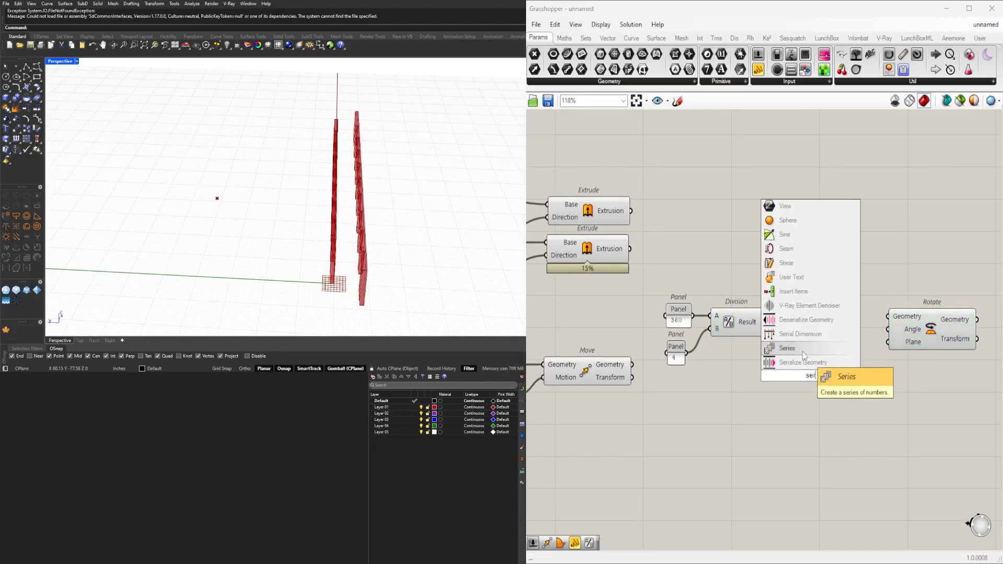
left_click(804, 353)
left_click_drag(784, 373, 800, 347)
left_click_drag(687, 358, 809, 347)
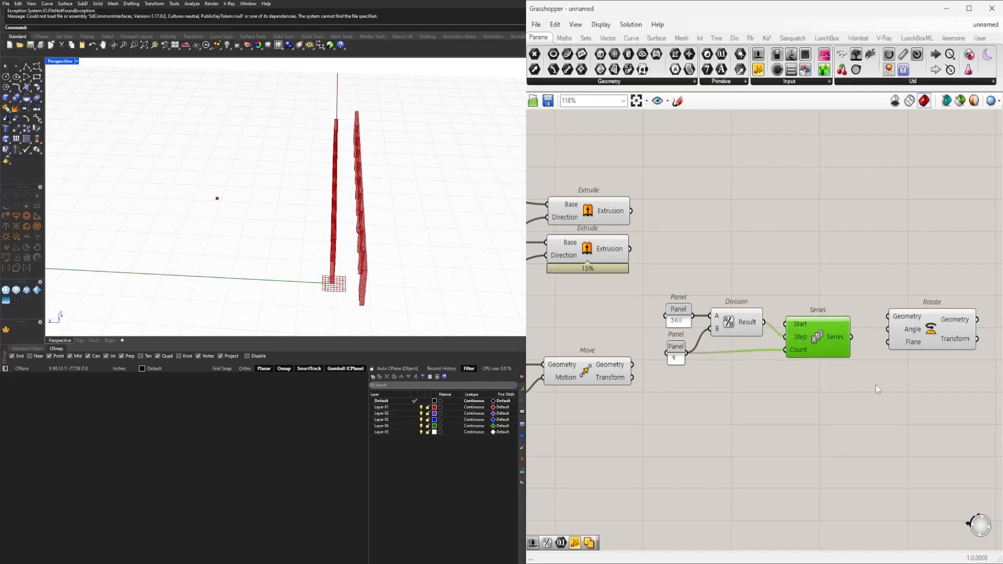
Set the Rotate component's Angle input to degrees.
right_click_drag(908, 337, 794, 355)
right_click(794, 351)
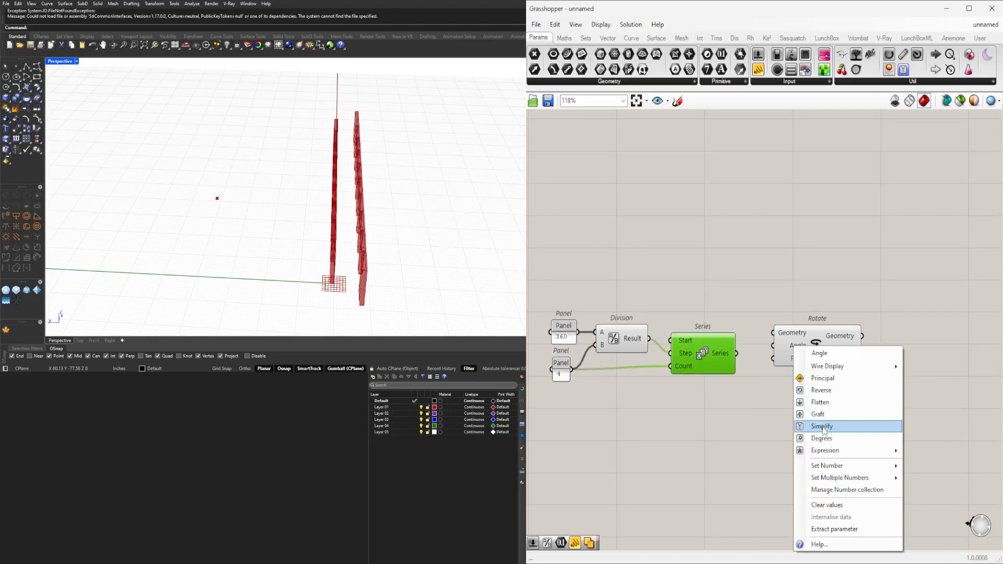
left_click(829, 441)
scroll(756, 414, "down", 2)
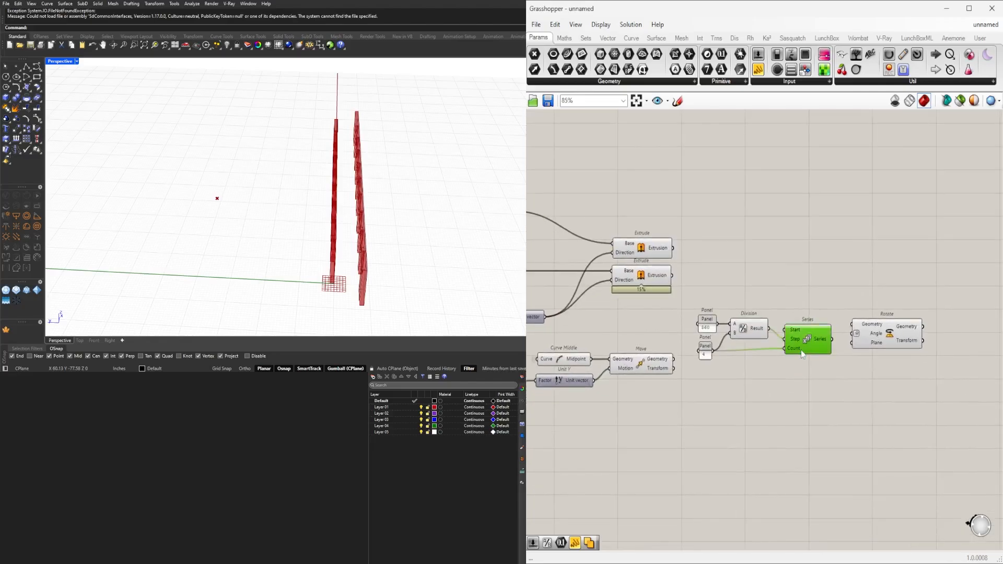
Connect the Move component's Geometry output to the Rotate component's Plane input.
right_click_drag(647, 384, 664, 355)
left_click(693, 319)
left_click(695, 327)
scroll(668, 359, "up", 2)
left_click_drag(664, 337, 986, 337)
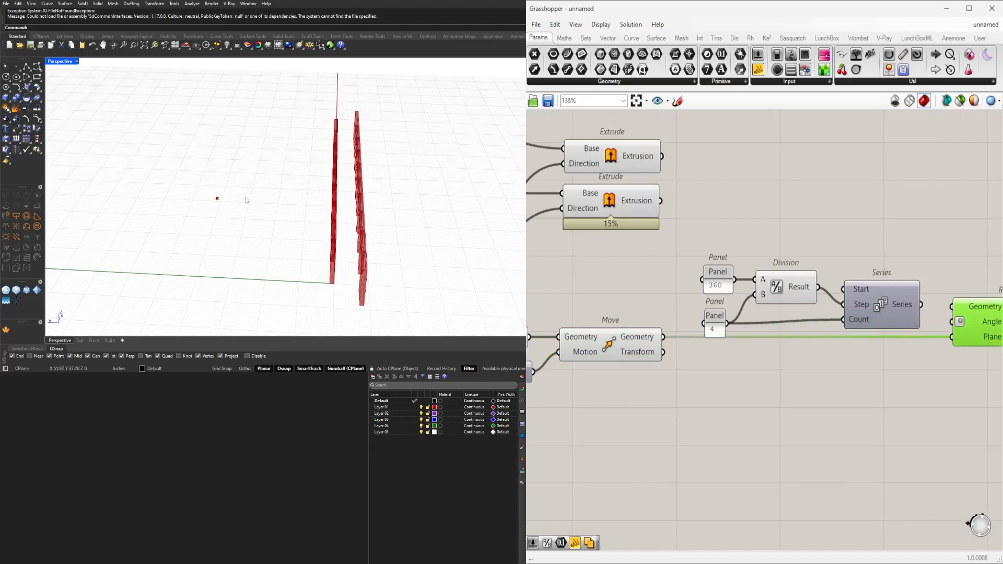
Feed the Series output into the Rotate component's Angle input.
scroll(218, 200, "down", 2)
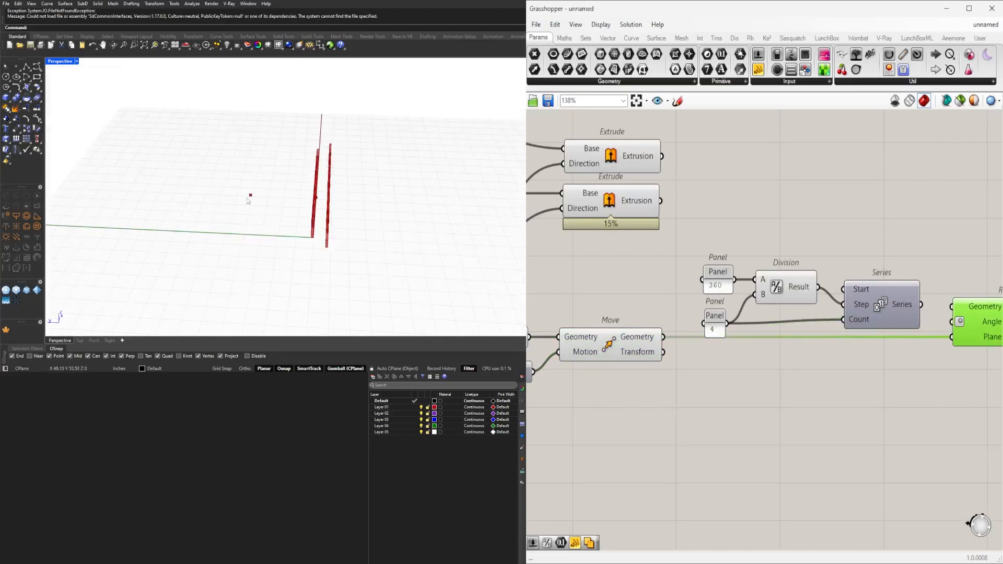
scroll(606, 282, "down", 3)
left_click_drag(605, 280, 784, 355)
left_click_drag(739, 315, 732, 299)
left_click(621, 368)
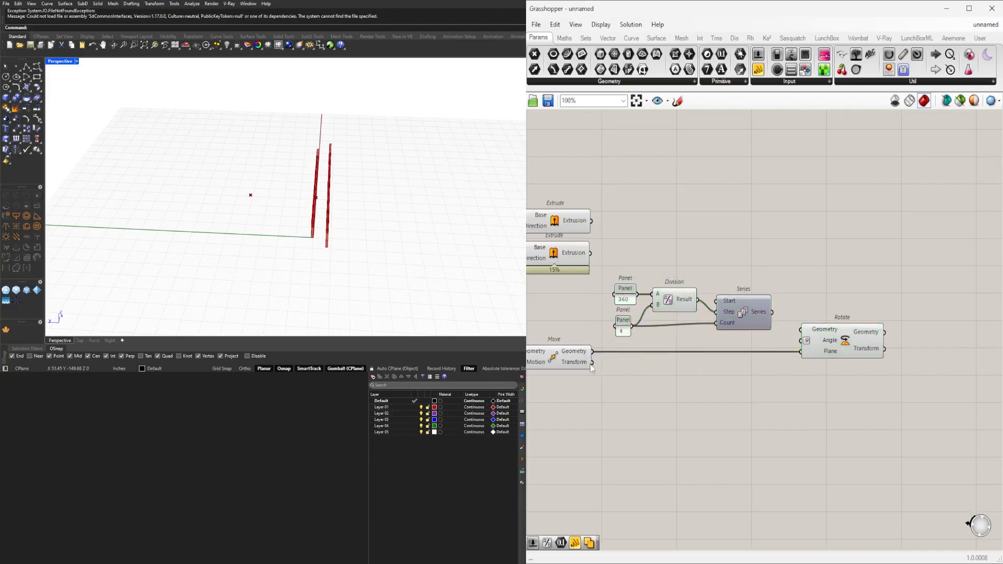
right_click_drag(591, 364, 675, 352)
left_click(920, 319)
left_click_drag(856, 300, 883, 329)
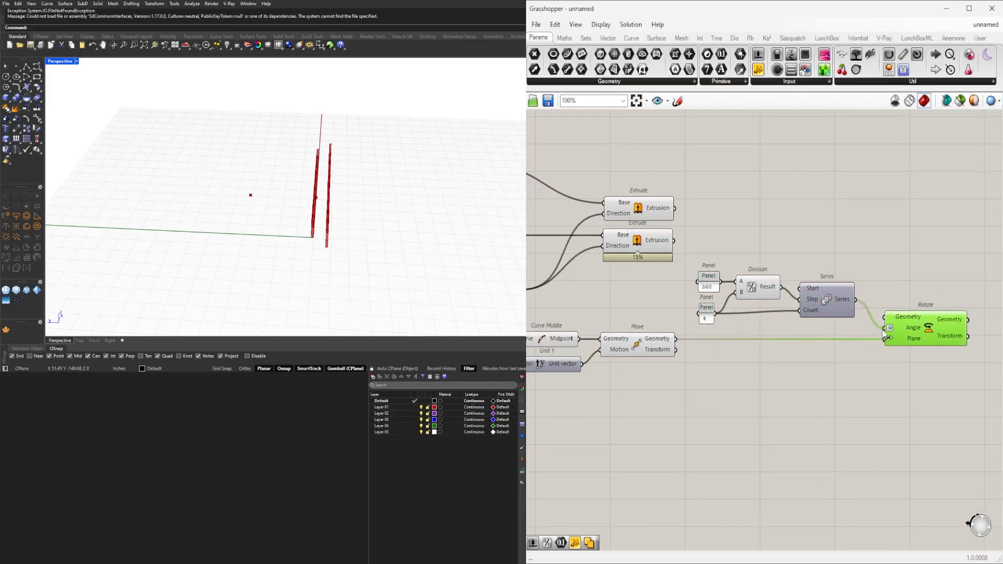
Relocate the 360 and 4 panels, their Division and the Series component together to just below the Move component.
right_click_drag(774, 333, 787, 358)
left_click_drag(904, 368, 724, 369)
left_click(651, 373)
right_click_drag(636, 374, 645, 374)
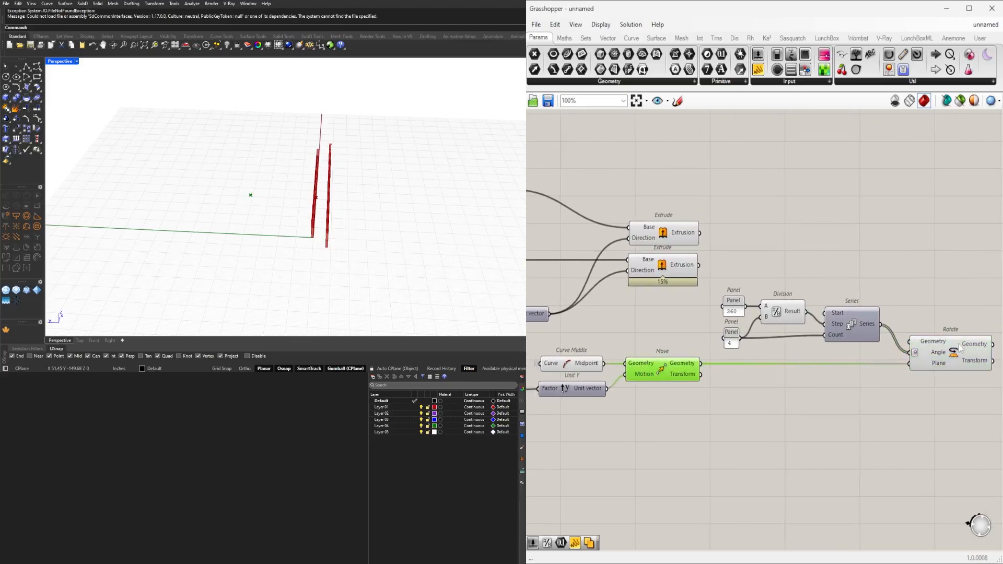
right_click_drag(940, 315, 916, 290)
left_click_drag(850, 350, 709, 284)
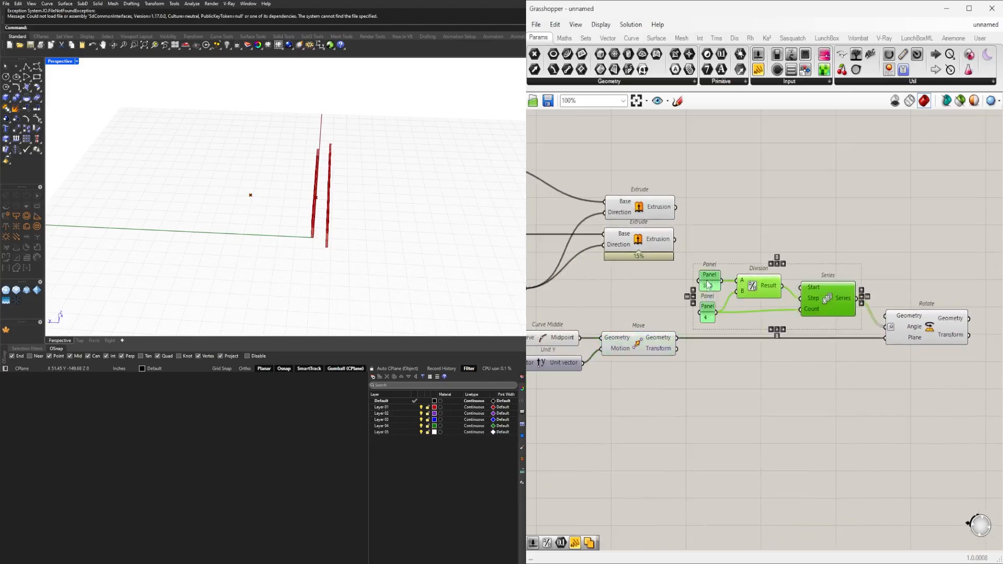
left_click_drag(831, 301, 736, 424)
left_click(752, 352)
left_click(626, 348)
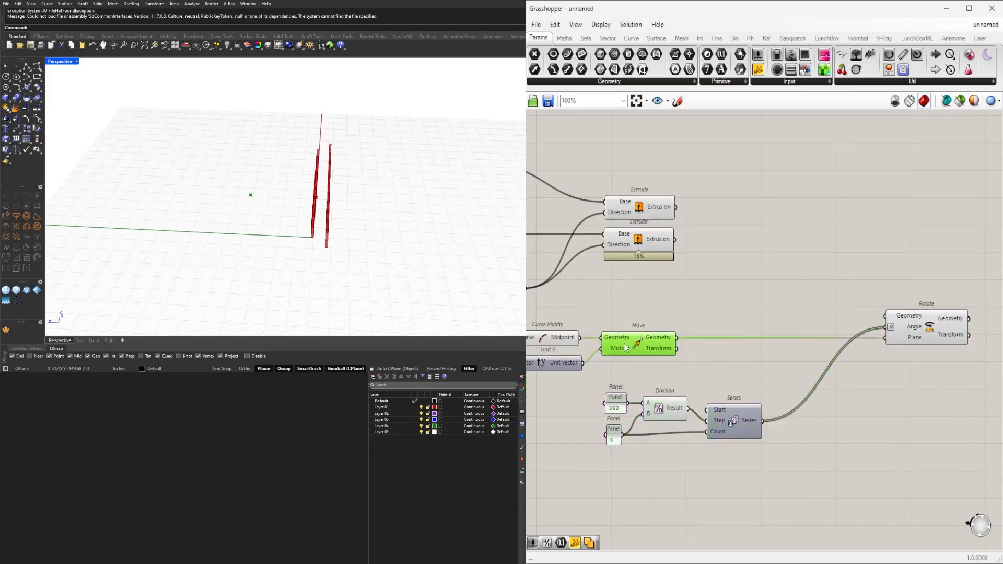
left_click_drag(794, 461, 599, 385)
left_click_drag(741, 424, 720, 410)
Shift Rotate closer to the other components and connect the lower Extrude's Extrusion output to its Geometry input.
left_click(858, 350)
left_click_drag(930, 330, 856, 331)
left_click(770, 283)
left_click_drag(675, 240, 838, 313)
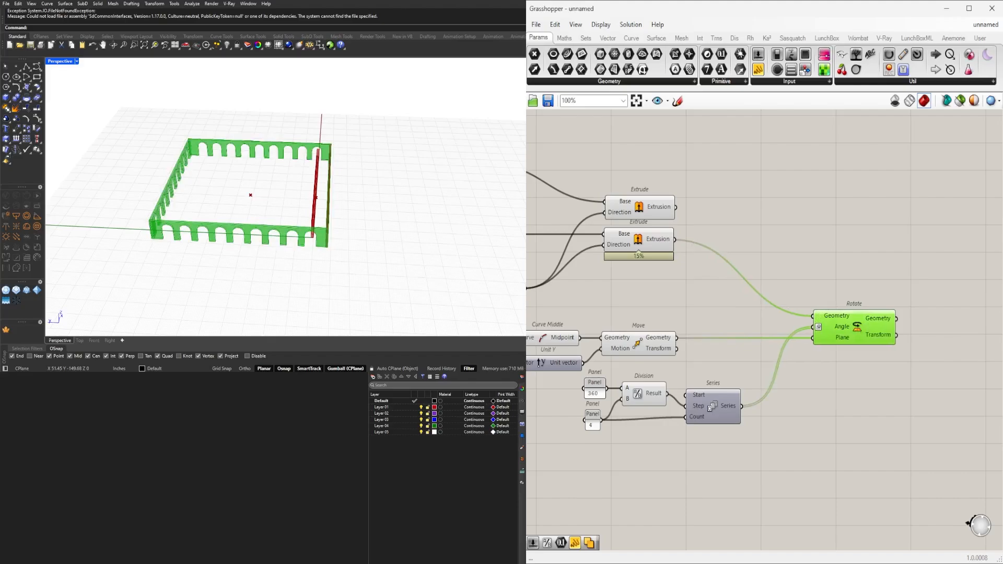
Inspect the values output by the Series component that supplies the rotation angles.
left_click(955, 438)
right_click_drag(854, 407, 939, 376)
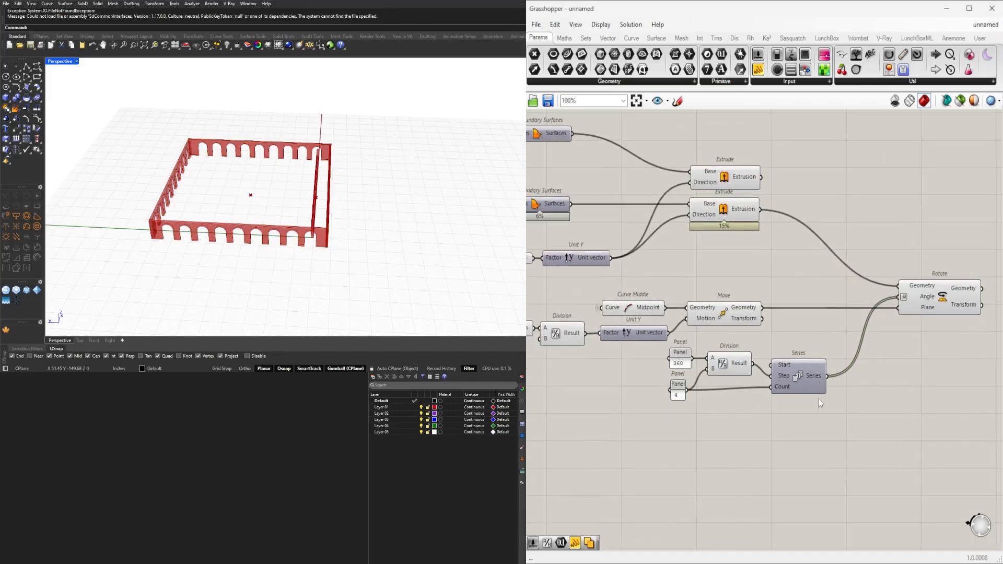
left_click_drag(808, 382, 809, 386)
left_click_drag(852, 429, 671, 352)
left_click(752, 459)
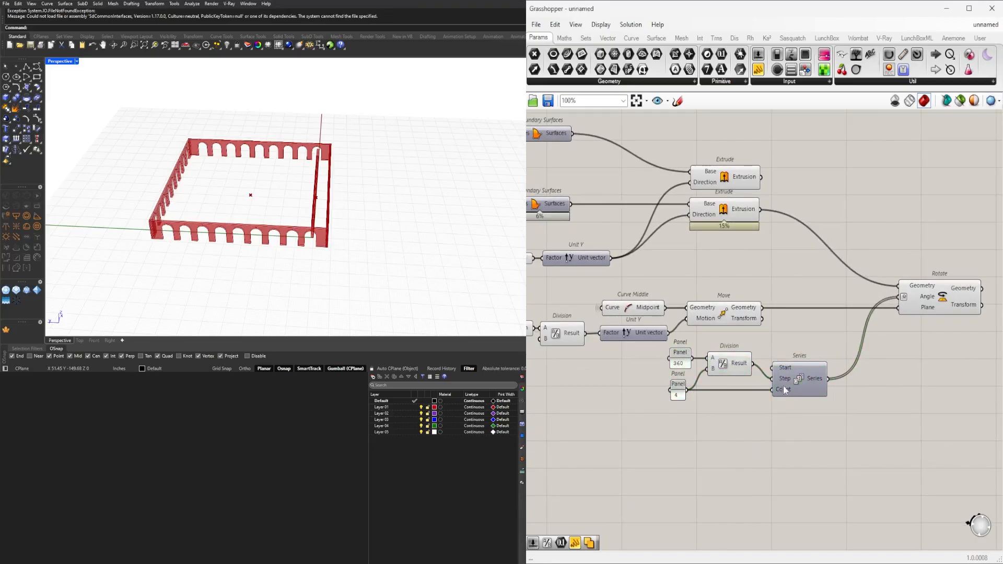
mouse_move(785, 381)
mouse_move(819, 383)
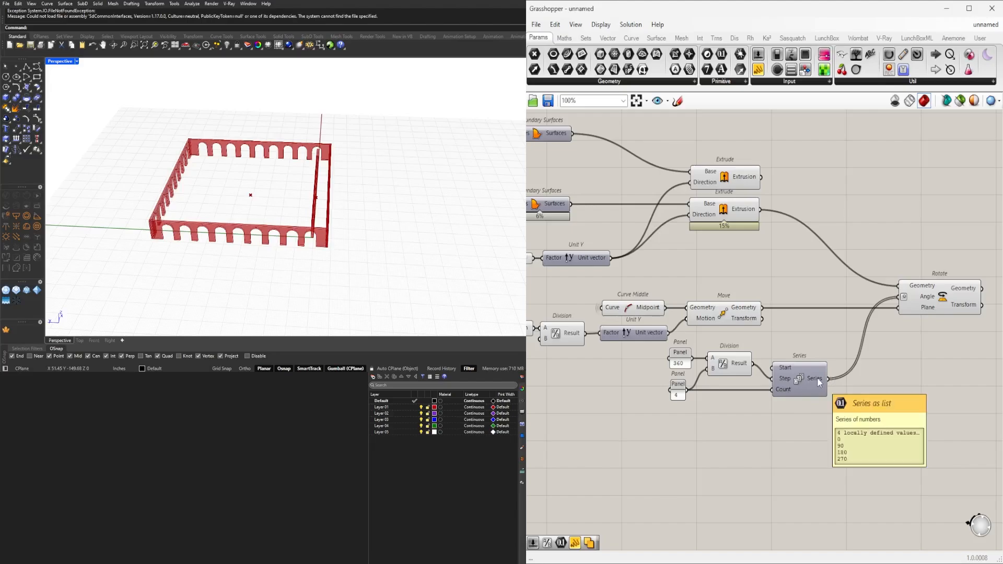
Place a copy of the Rotate component above the original and feed the upper Extrude's Extrusion into its Geometry input.
left_click(938, 310)
right_click_drag(939, 311, 831, 356)
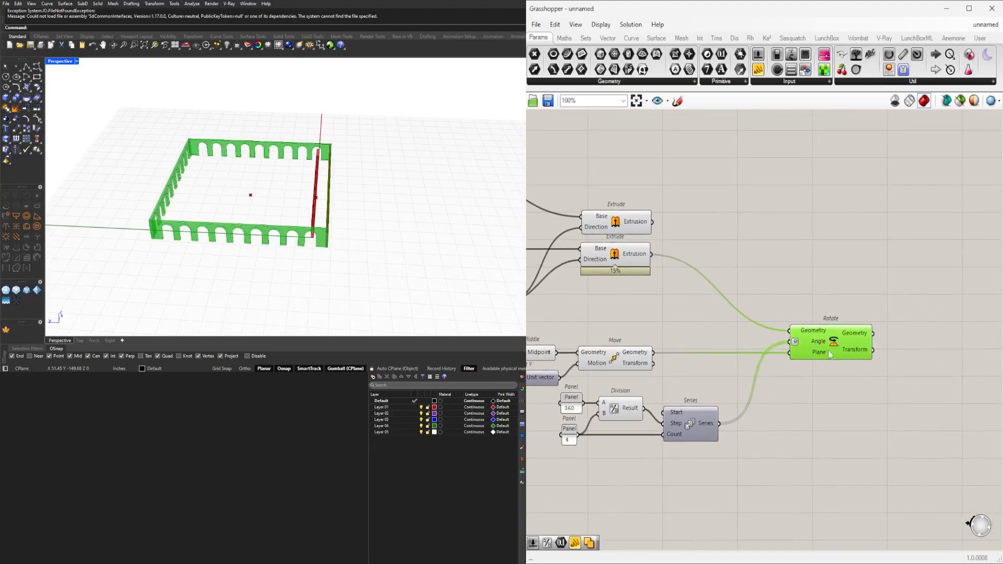
left_click_drag(827, 343, 828, 303, "alt")
left_click_drag(652, 221, 790, 291)
left_click(835, 254)
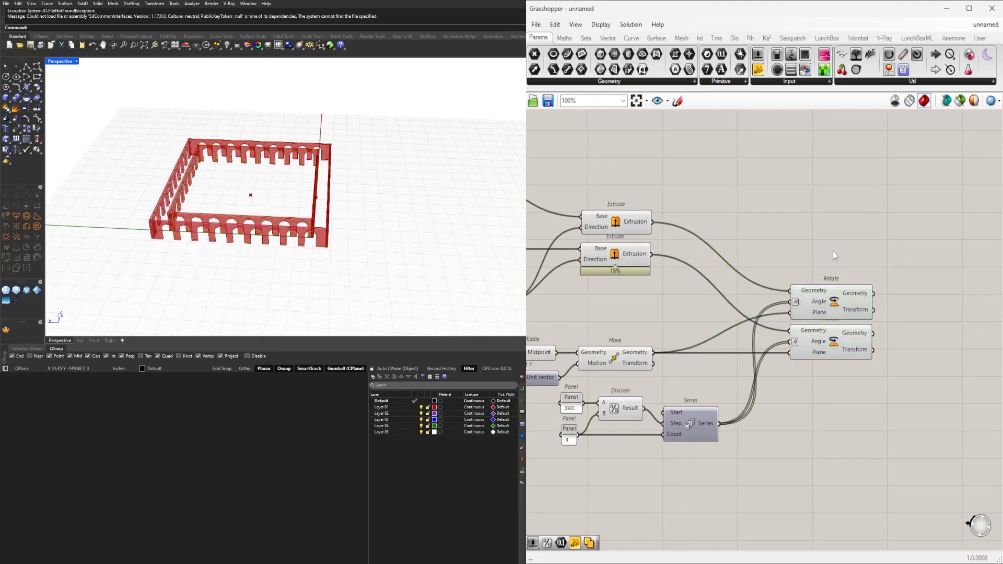
Examine the inner and outer arched walls in all four viewports zoomed to extents, then return to a maximized Perspective view.
right_click_drag(374, 212, 309, 222)
scroll(264, 235, "up", 6)
scroll(292, 225, "down", 3)
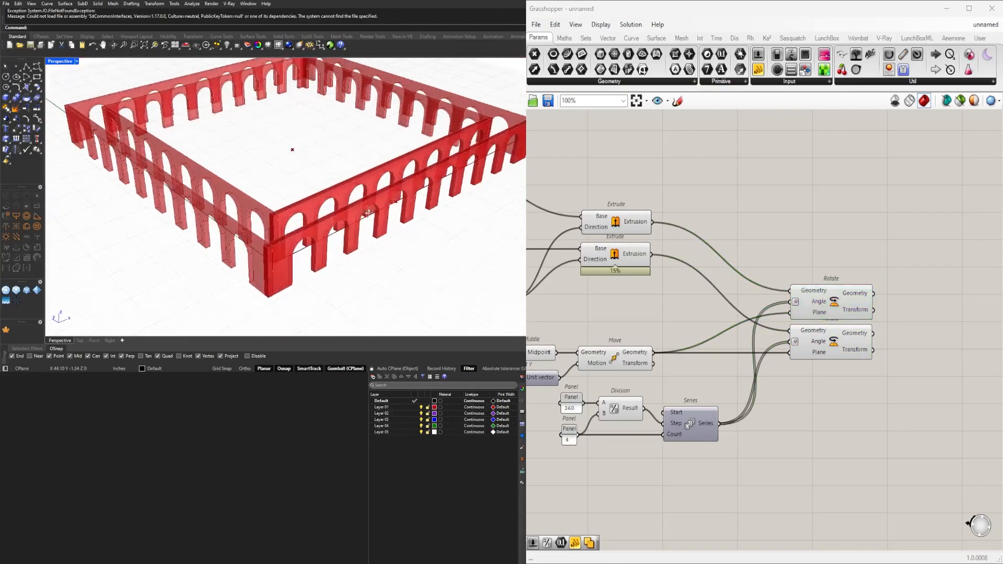
right_click_drag(235, 235, 97, 95)
double_click(52, 61)
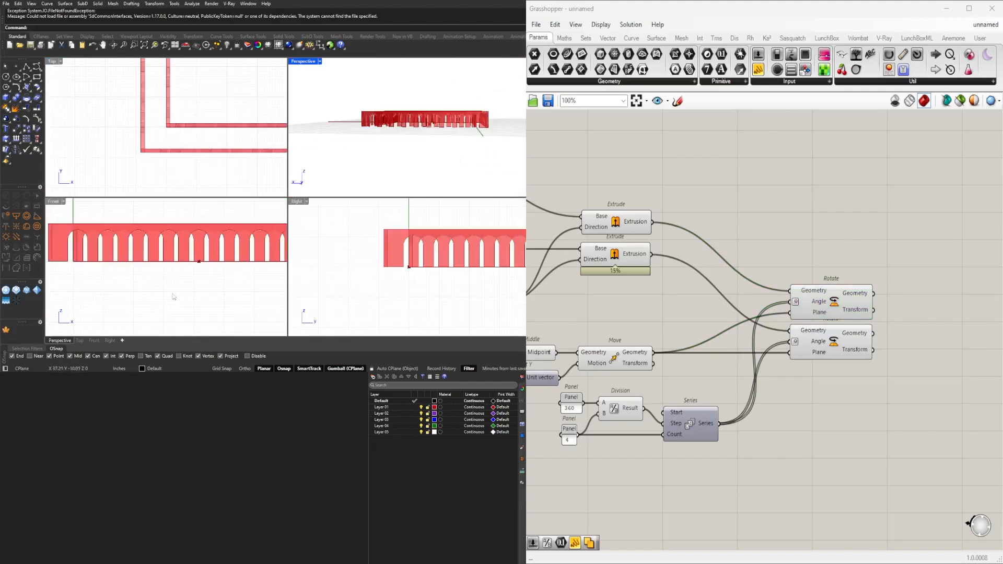
left_click(176, 281)
key("ctrl+shift+e")
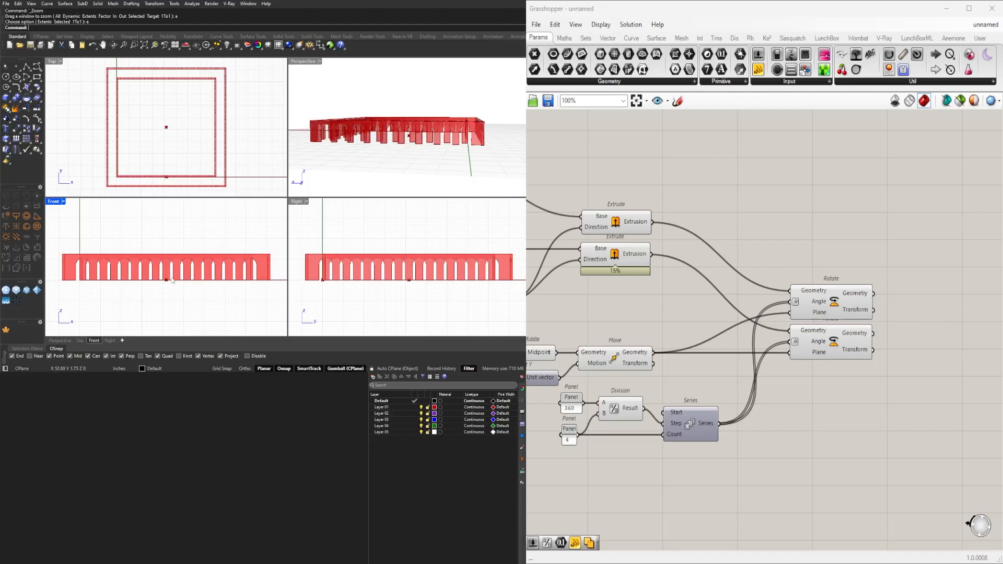
right_click_drag(397, 129, 328, 111)
double_click(303, 63)
Add a Solid Union component beside the Rotate components and connect the upper Rotate's Geometry output to its Breps input.
right_click_drag(894, 338, 841, 314)
double_click(841, 313)
type("union")
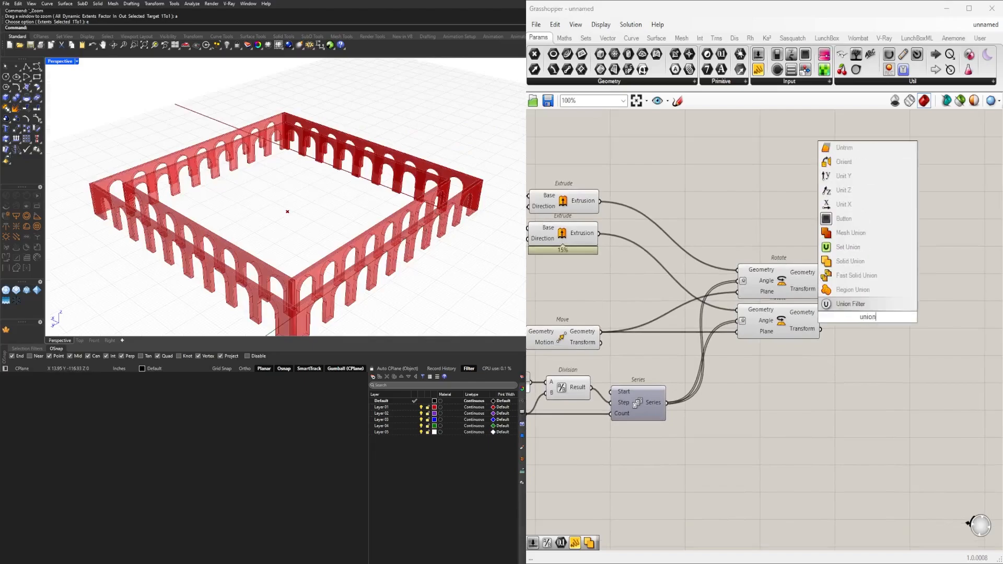
left_click(850, 261)
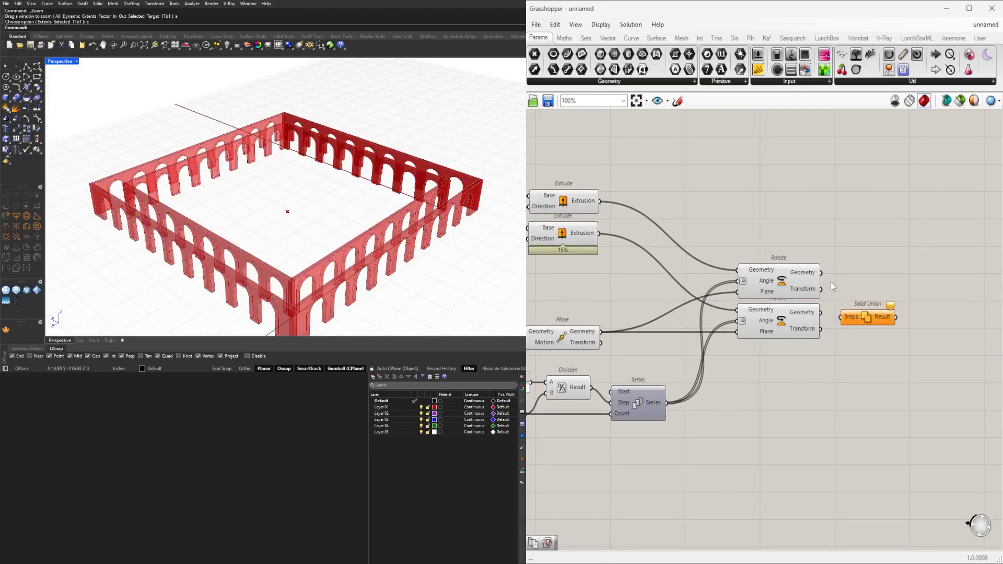
left_click_drag(822, 276, 886, 303)
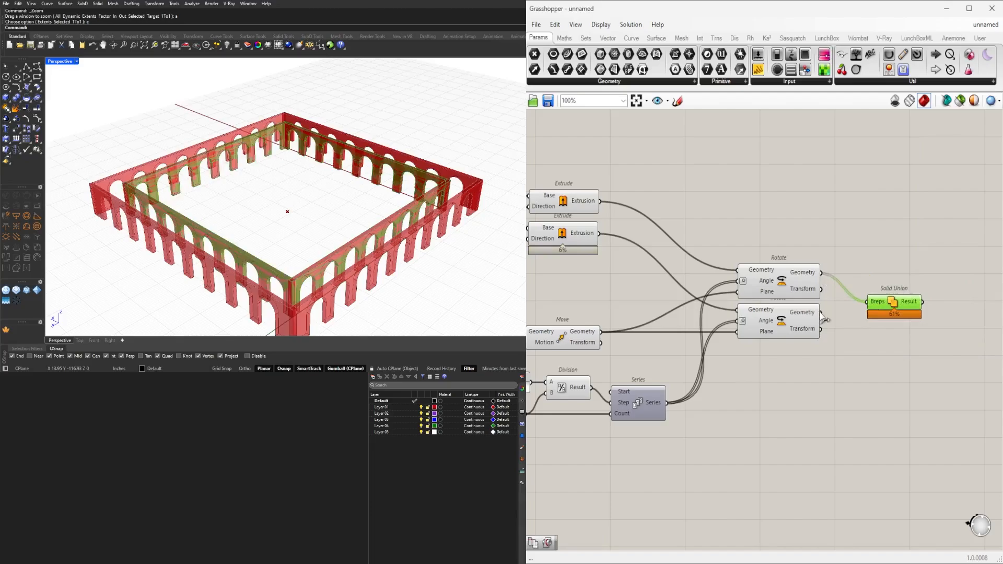
left_click_drag(822, 313, 881, 274, "shift")
Add a Merge Faces component after Solid Union and feed the union result into its Brep input.
right_click_drag(902, 281, 794, 295)
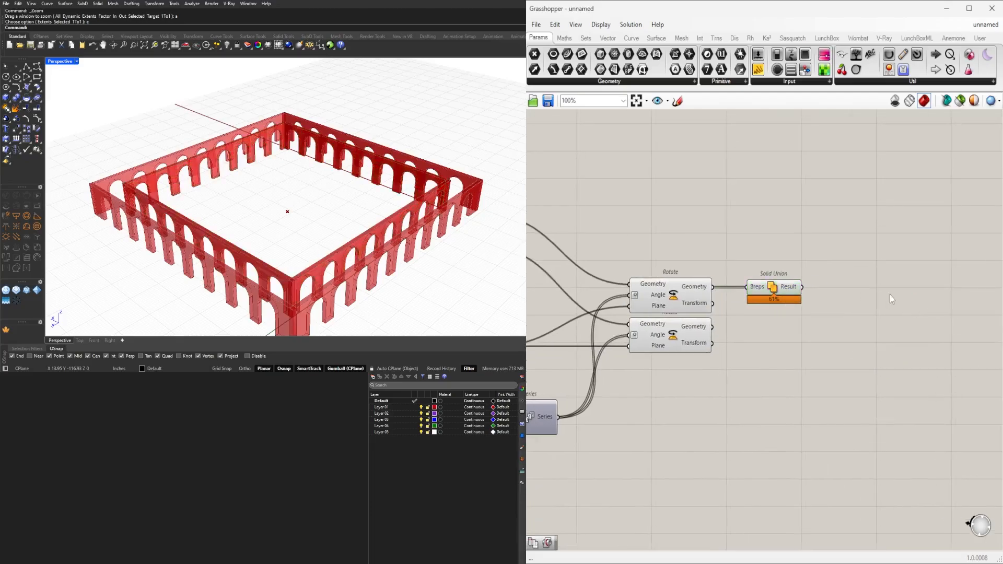
double_click(890, 295)
type("mer")
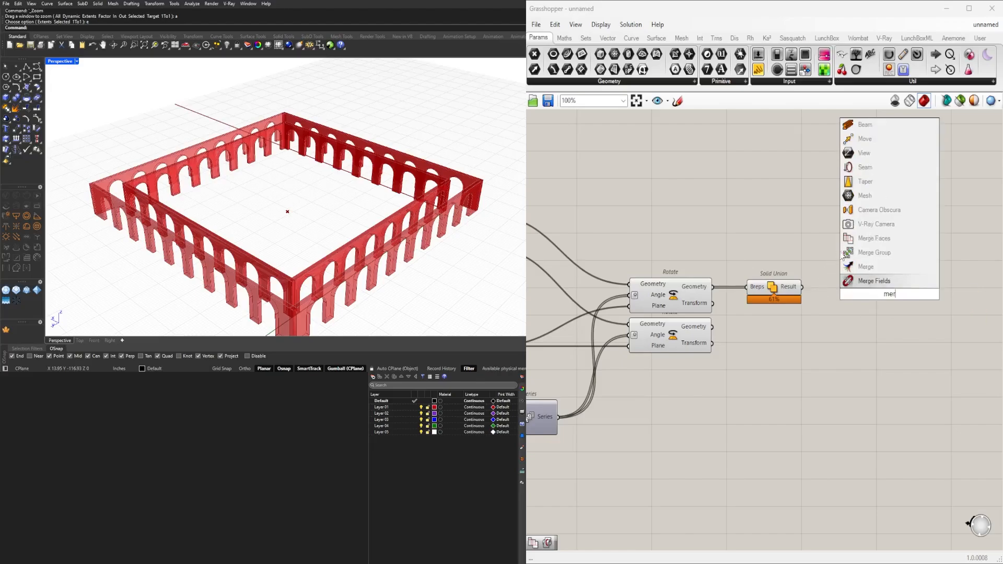
left_click(874, 238)
left_click_drag(802, 287, 846, 291)
scroll(277, 270, "up", 6)
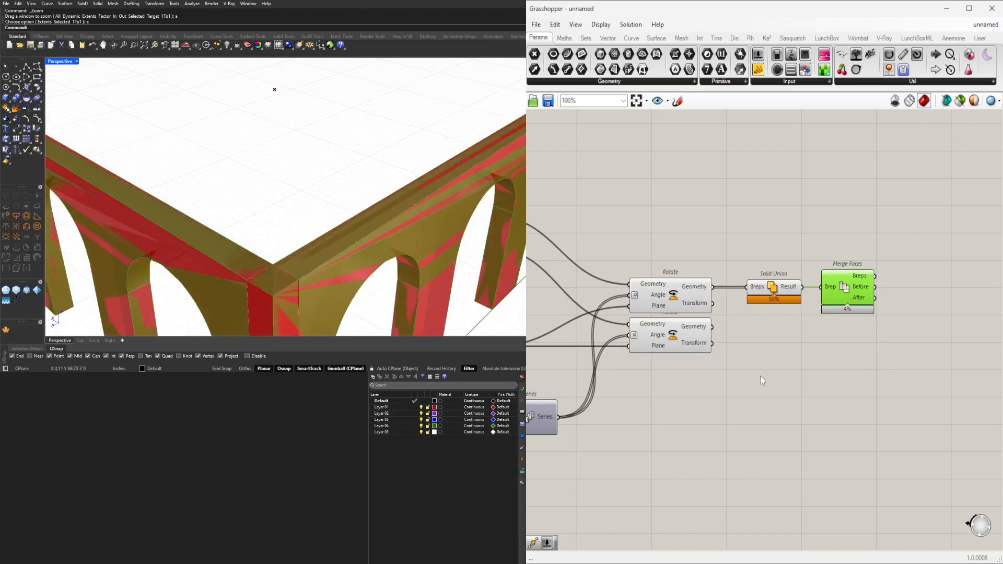
Turn off the preview of both Rotate components and the Solid Union so only the merged result displays.
left_click_drag(786, 254, 691, 287)
key("space")
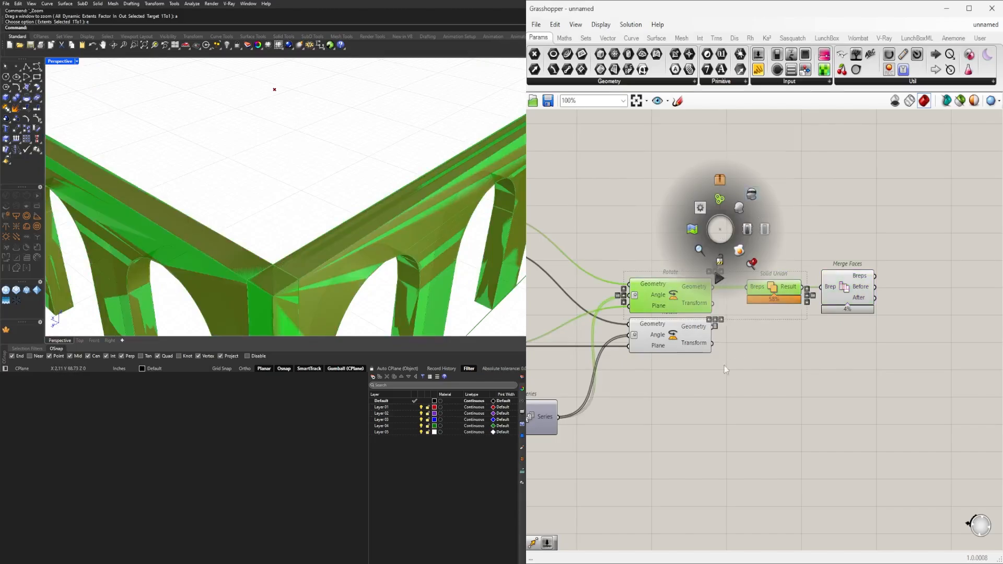
left_click(754, 196)
left_click_drag(738, 335, 680, 298)
key("space")
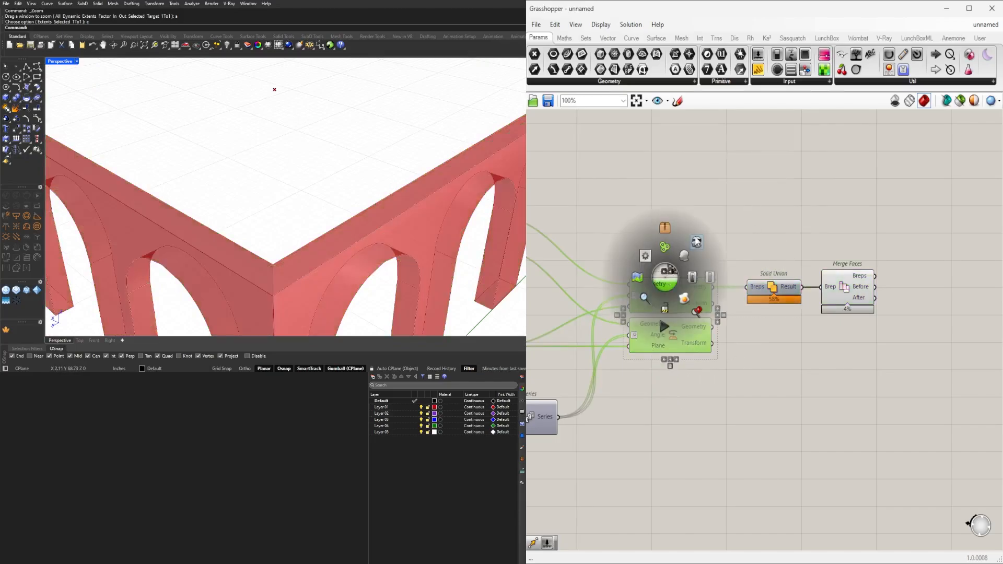
left_click(698, 241)
left_click(736, 221)
Place a copy of the Solid Union and Merge Faces pair below the originals, fed by the lower Rotate's Geometry output.
scroll(798, 248, "down", 2)
left_click_drag(886, 328, 737, 305)
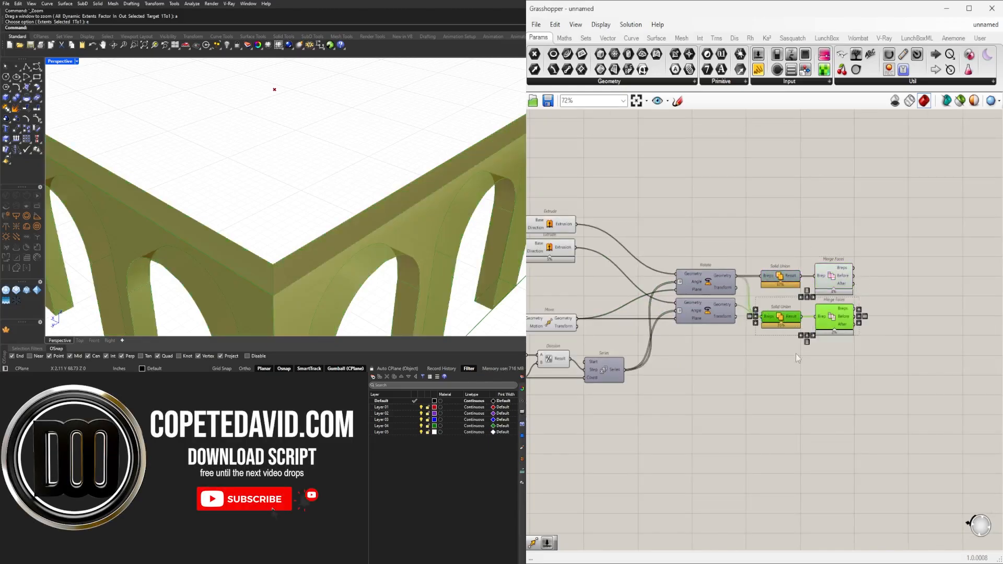
left_click(795, 395)
Examine the closed double arcade and trace the whole definition from the Merge Faces components back to its first inputs.
scroll(794, 394, "down", 6)
scroll(324, 236, "down", 9)
mouse_move(355, 254)
right_mouse_down()
mouse_move(325, 235)
mouse_move(368, 261)
right_mouse_up()
scroll(735, 395, "up", 7)
left_click_drag(913, 383, 812, 310)
scroll(815, 313, "up", 3)
left_click(784, 399)
scroll(801, 385, "down", 5)
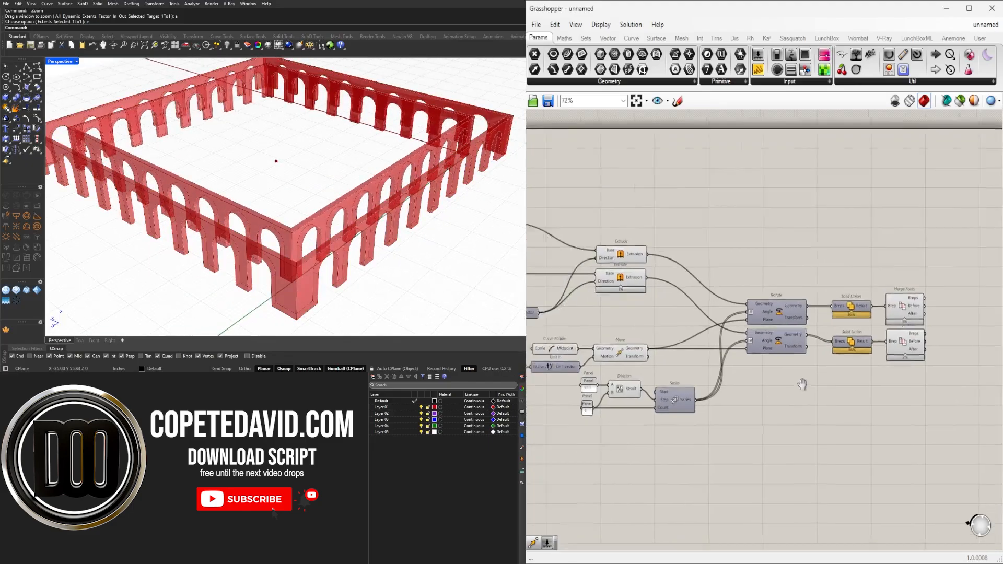
left_click_drag(836, 419, 634, 344)
scroll(627, 344, "up", 3)
left_click(620, 393)
scroll(666, 418, "down", 3)
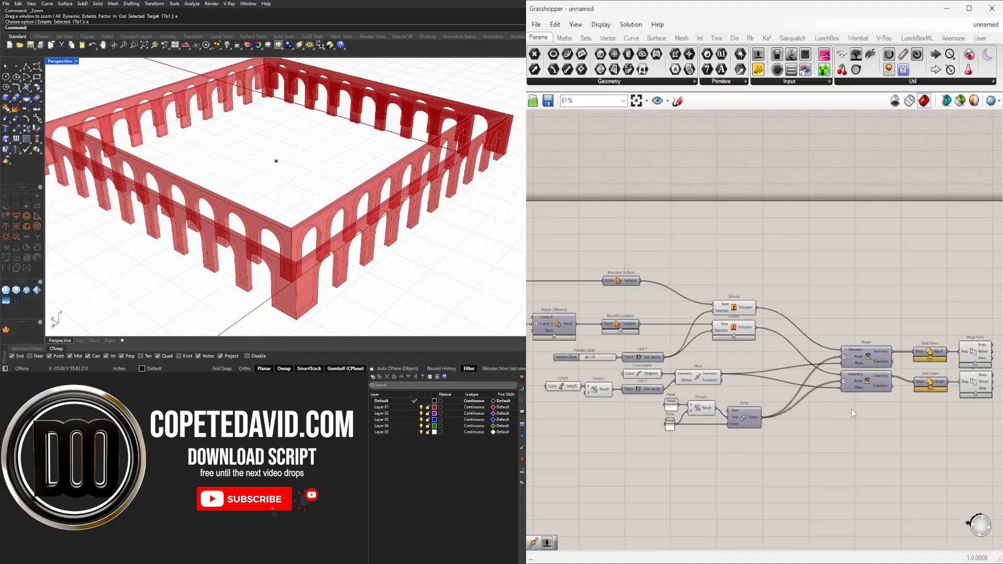
right_click_drag(862, 412, 735, 413)
left_click_drag(900, 425, 687, 418)
scroll(711, 324, "up", 3)
left_click(729, 348)
scroll(733, 348, "down", 7)
right_click_drag(760, 361, 874, 326)
Set the slider feeding the Negative component, which controls the base line's extension, to 7.9.
scroll(804, 357, "down", 3)
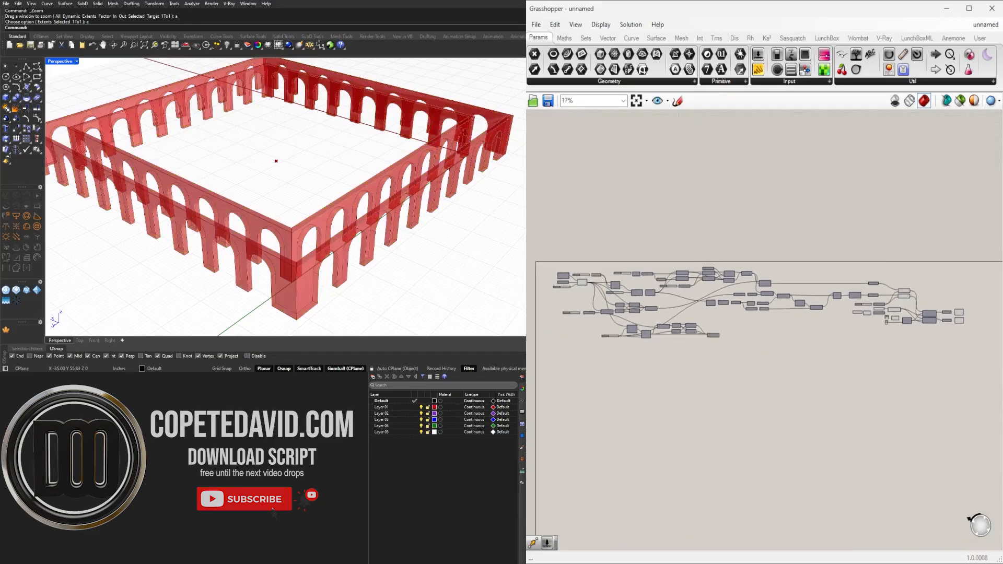
right_click_drag(282, 219, 303, 225)
scroll(570, 305, "up", 11)
right_click_drag(586, 276, 595, 321)
Set the wall height slider feeding the Unit Z component to 16.
scroll(598, 320, "down", 1)
scroll(678, 215, "up", 3)
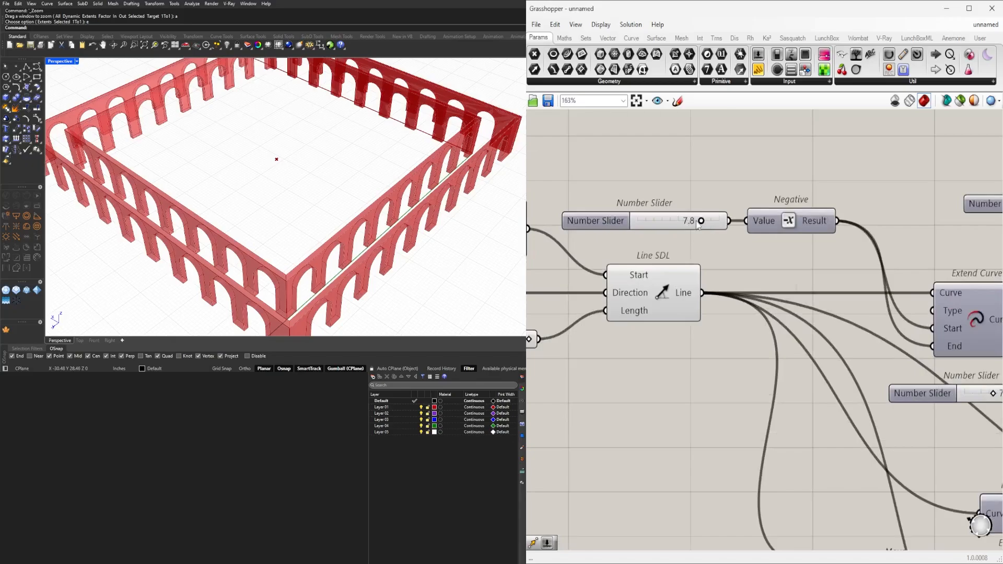
mouse_move(700, 221)
left_mouse_down()
mouse_move(656, 224)
mouse_move(701, 233)
left_mouse_up()
scroll(722, 295, "down", 3)
scroll(722, 294, "down", 2)
scroll(725, 350, "up", 5)
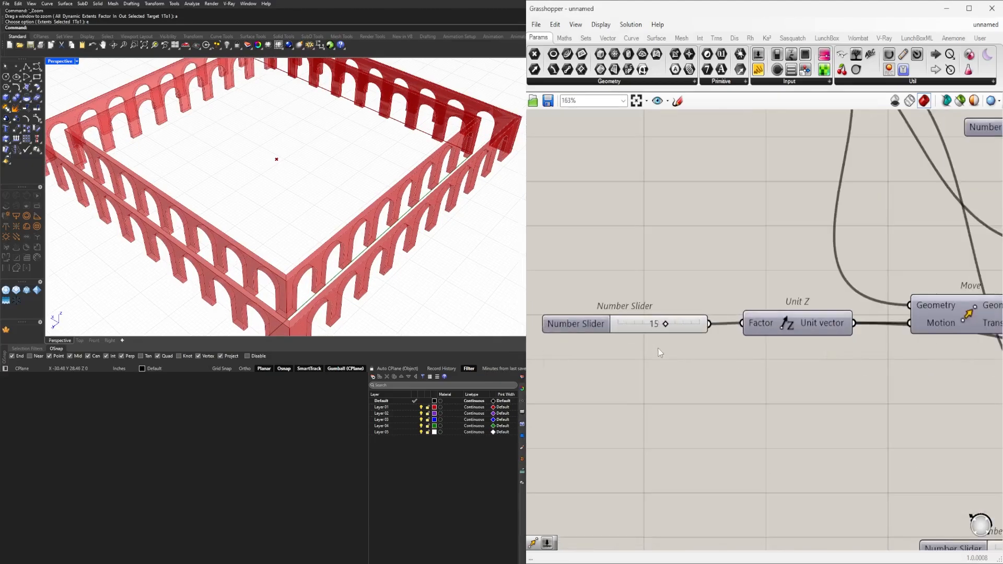
mouse_move(720, 354)
left_mouse_down()
mouse_move(692, 353)
mouse_move(731, 356)
left_mouse_up()
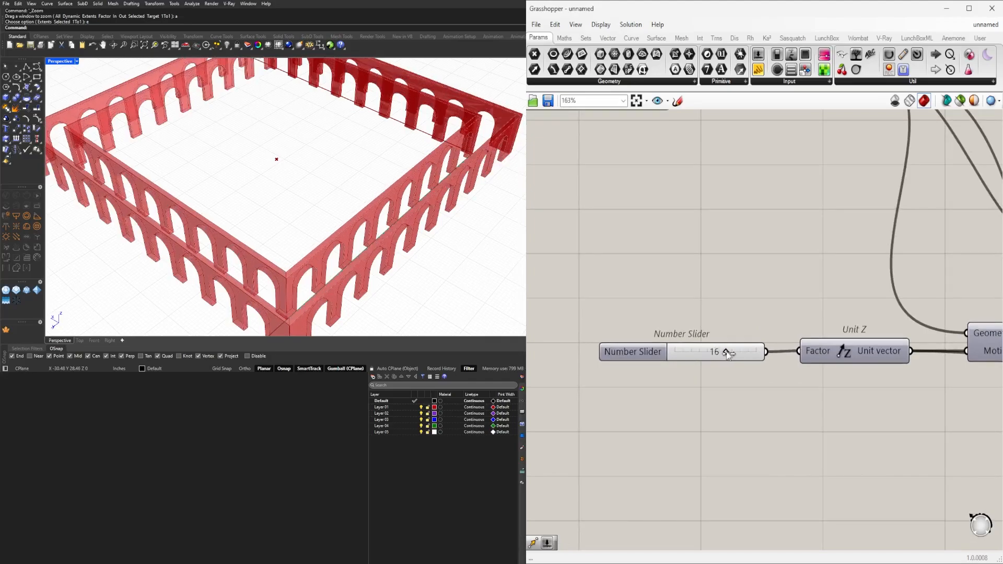
right_click_drag(365, 230, 463, 211)
Set the slider feeding Divide Curve's Count input to 5.
scroll(784, 326, "down", 3)
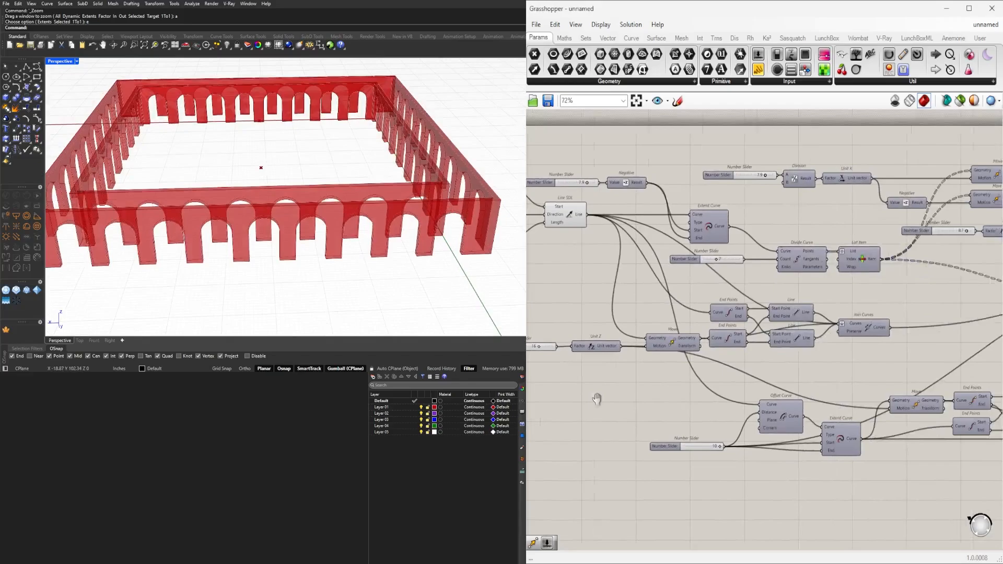
scroll(771, 302, "up", 3)
scroll(718, 309, "up", 3)
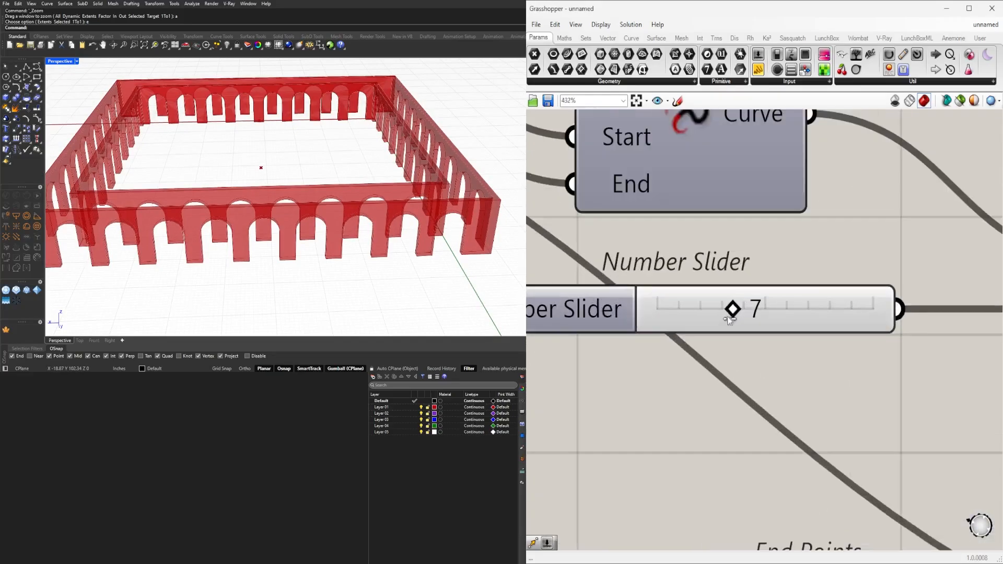
mouse_move(726, 315)
left_mouse_down()
mouse_move(708, 315)
mouse_move(743, 316)
mouse_move(715, 318)
left_mouse_up()
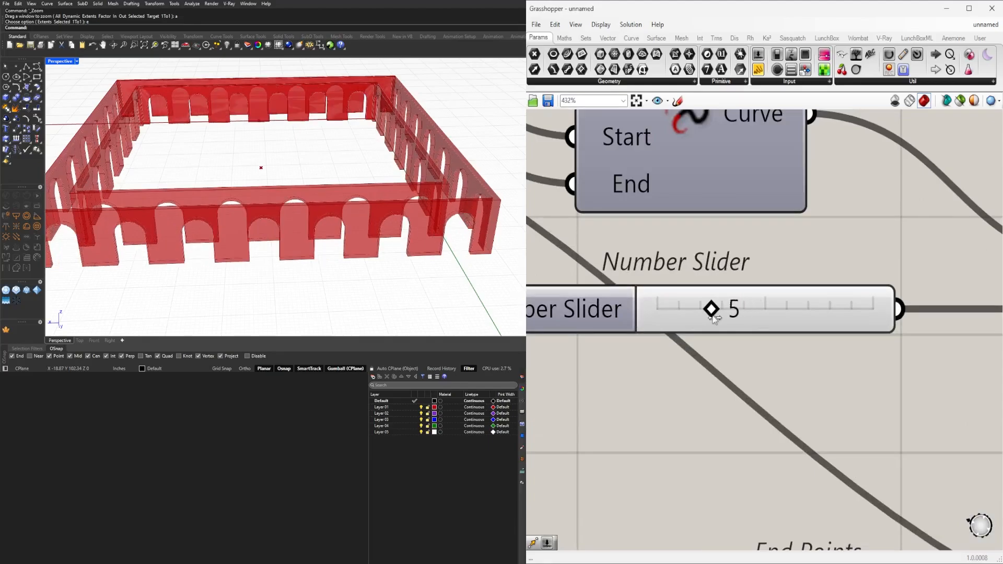
right_click_drag(365, 235, 412, 258)
Turn off the preview of the Extrude and Move components that feed the Rotate components.
scroll(451, 254, "up", 5)
scroll(834, 306, "down", 8)
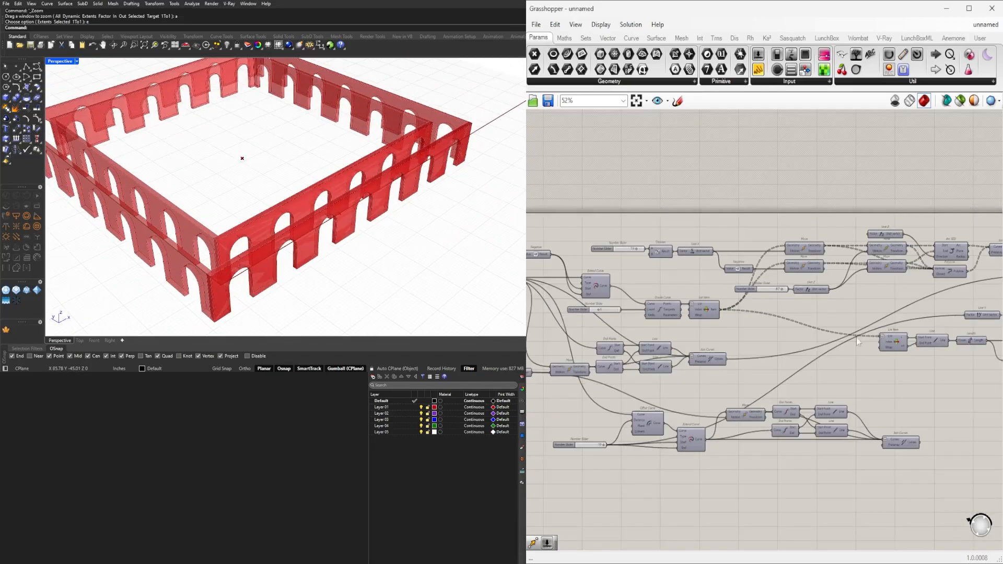
scroll(727, 373, "up", 5)
left_click_drag(870, 211, 554, 516)
middle_click(767, 184)
left_click(796, 149)
Move both Merge Faces components slightly farther away from their Solid Union components.
right_click_drag(974, 248, 598, 142)
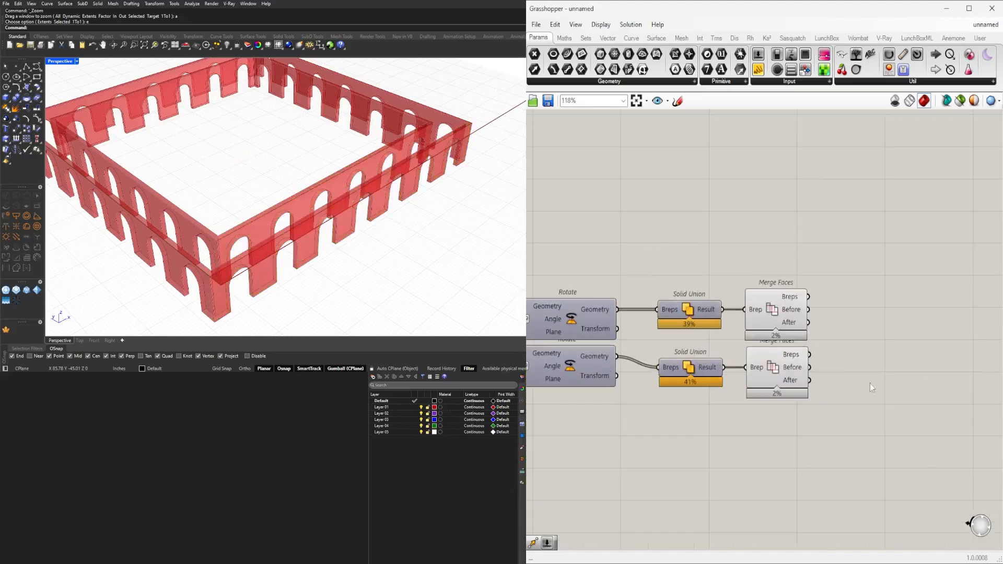
left_click_drag(856, 434, 777, 314)
left_click(781, 252)
right_click_drag(324, 251, 290, 206)
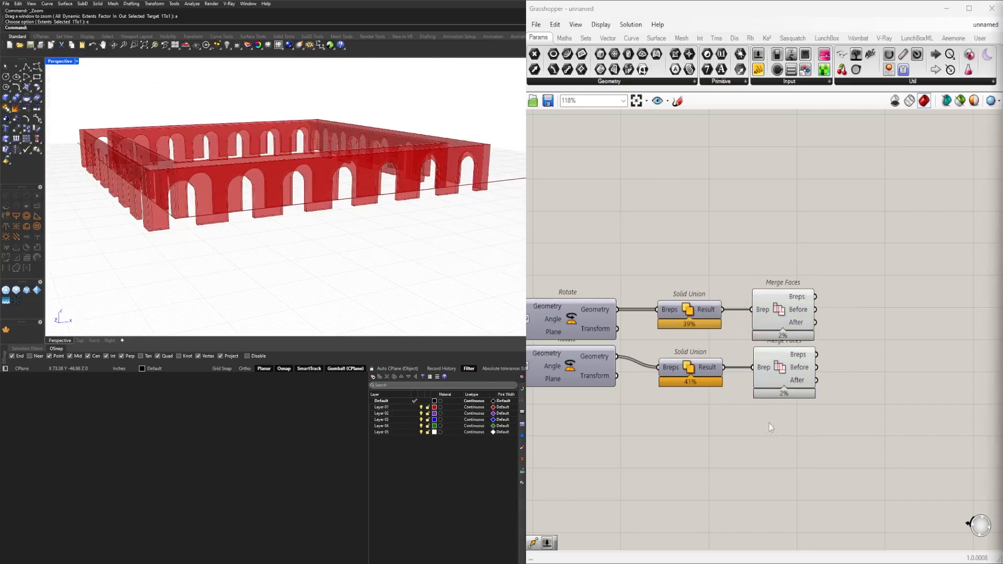
Set the slider feeding the base Line SDL's Length input to 73.
scroll(769, 424, "down", 3)
right_click_drag(652, 362, 789, 363)
scroll(779, 340, "down", 4)
right_click_drag(731, 339, 927, 339)
scroll(776, 341, "up", 4)
right_click_drag(611, 342, 870, 341)
scroll(776, 340, "down", 3)
right_click_drag(672, 340, 729, 345)
scroll(761, 309, "up", 5)
right_click_drag(773, 285, 696, 352)
scroll(695, 352, "up", 8)
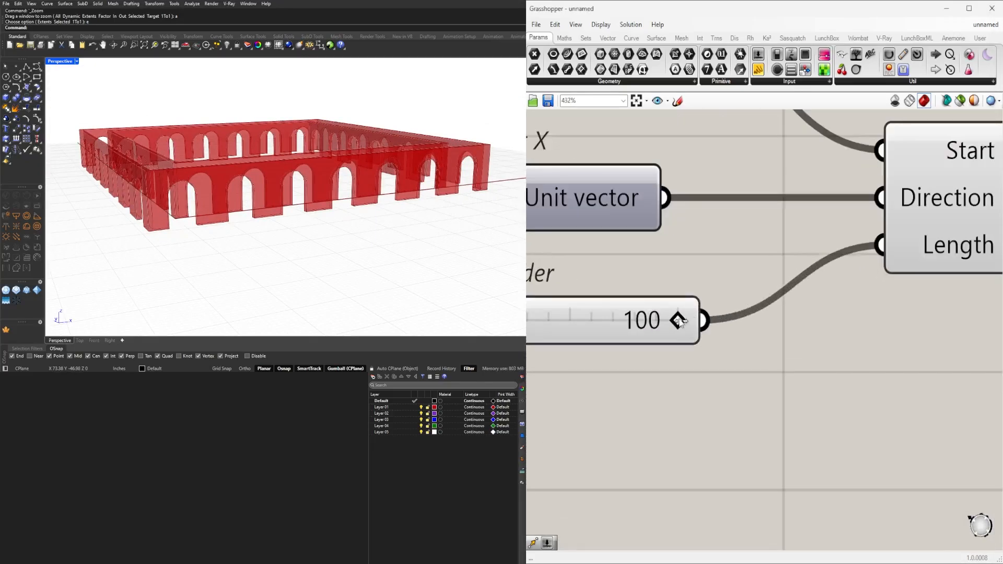
left_click_drag(678, 321, 619, 321)
Set the slider feeding Divide Curve's Count input to 3.
scroll(758, 370, "down", 3)
scroll(775, 376, "down", 4)
right_click_drag(955, 453, 778, 368)
right_click_drag(680, 413, 771, 362)
scroll(772, 363, "down", 3)
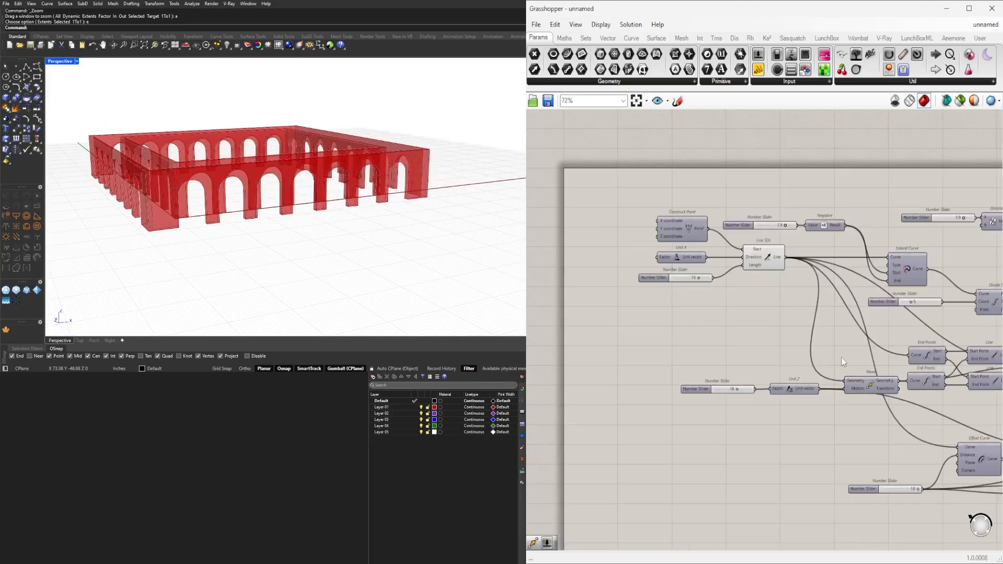
right_click_drag(912, 295, 762, 297)
scroll(761, 294, "up", 5)
scroll(762, 296, "up", 3)
double_click(768, 322)
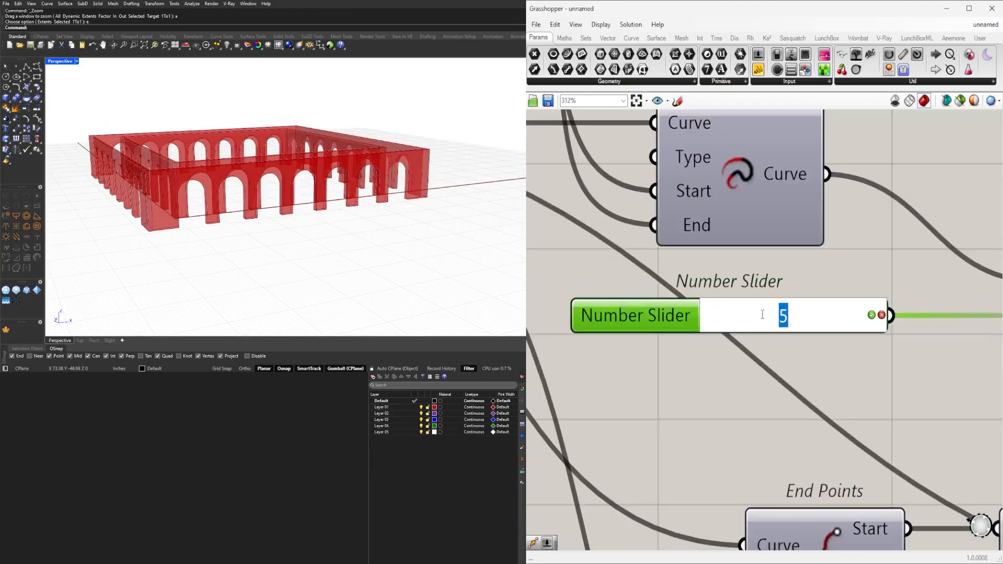
type("3")
key("Return")
Shorten the facade by setting the slider for Line SDL's Length input to 47.
scroll(763, 314, "down", 3)
scroll(603, 304, "up", 3)
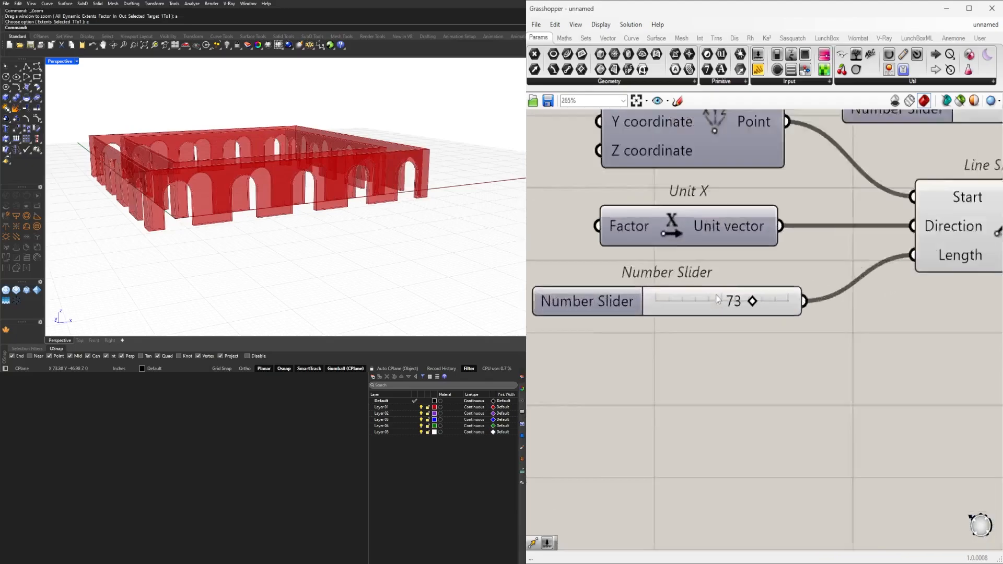
scroll(719, 299, "up", 2)
left_click_drag(764, 301, 717, 297)
right_click_drag(380, 218, 355, 223)
Examine the shortened arcade from several angles along with the end of the definition.
scroll(799, 296, "down", 5)
scroll(799, 296, "down", 6)
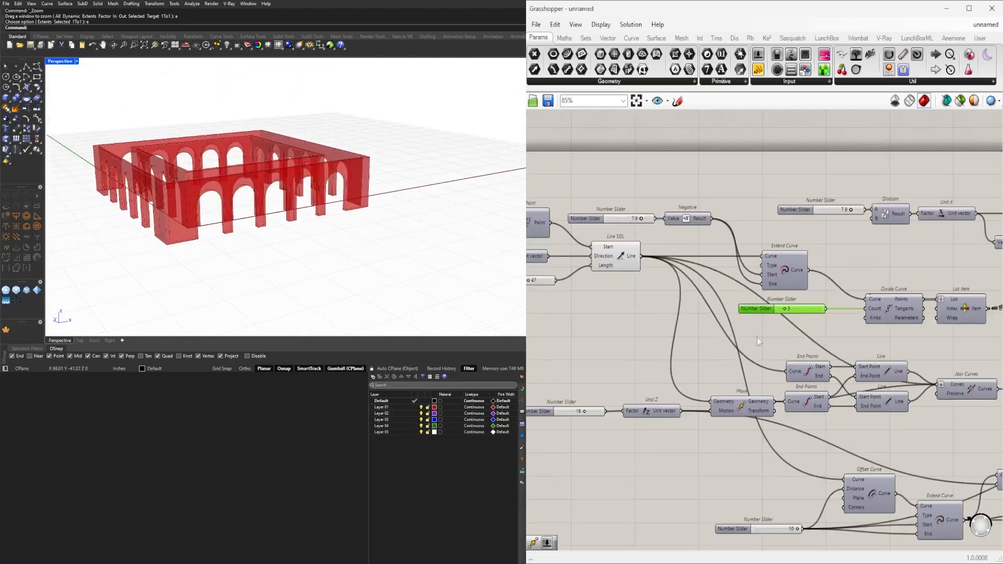
scroll(679, 352, "up", 3)
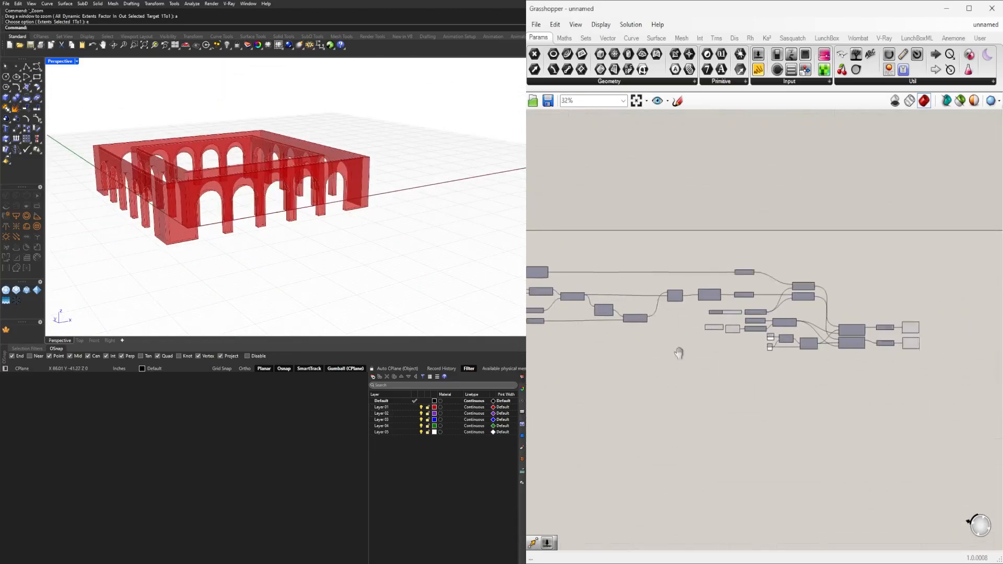
left_click_drag(738, 395, 675, 322)
left_click(699, 315)
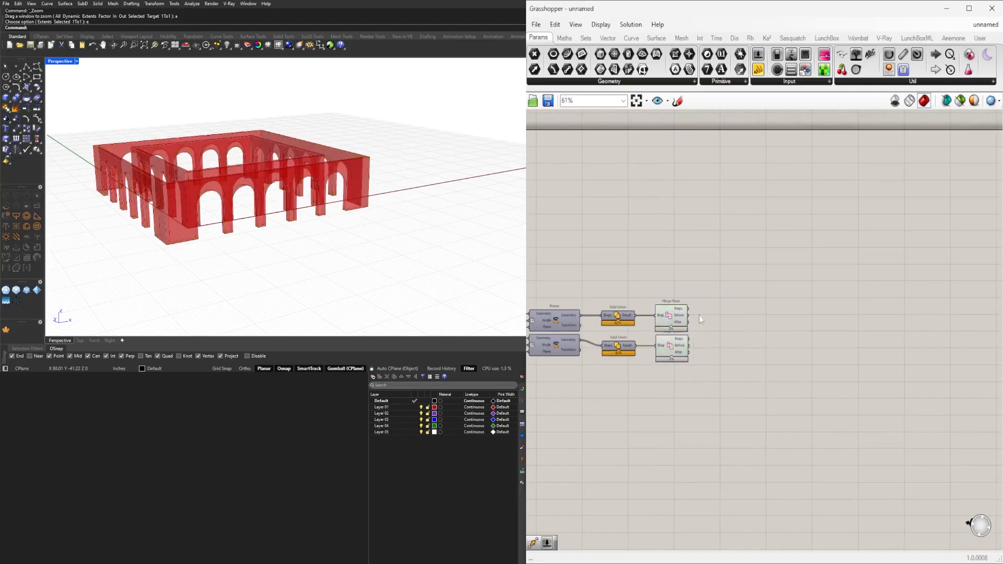
right_click_drag(329, 225, 348, 202)
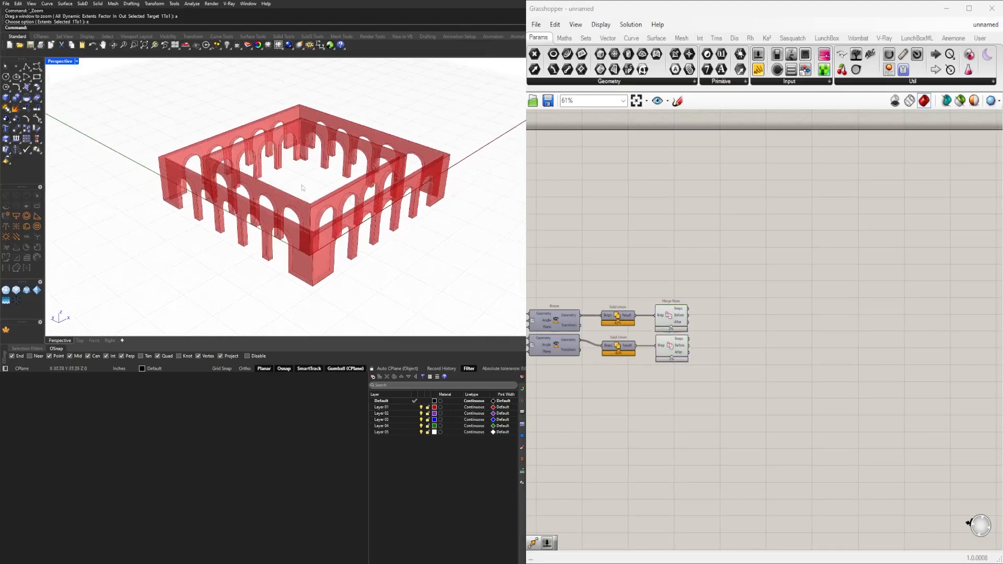
right_click_drag(337, 233, 347, 207)
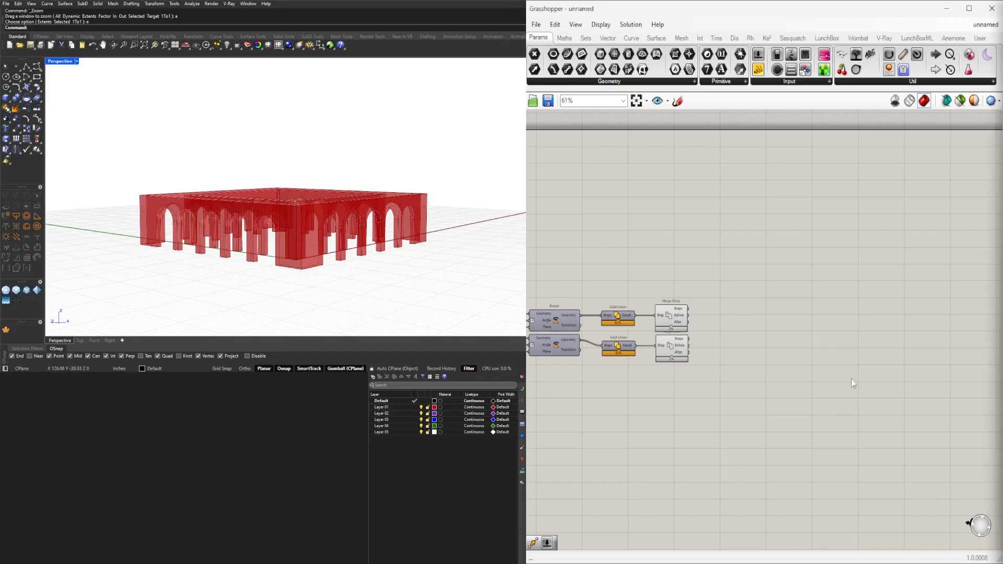
right_click_drag(307, 193, 329, 224)
Select each Merge Faces component in turn to check which one holds the inner and which the outer walls.
scroll(642, 342, "up", 3)
left_click(701, 295)
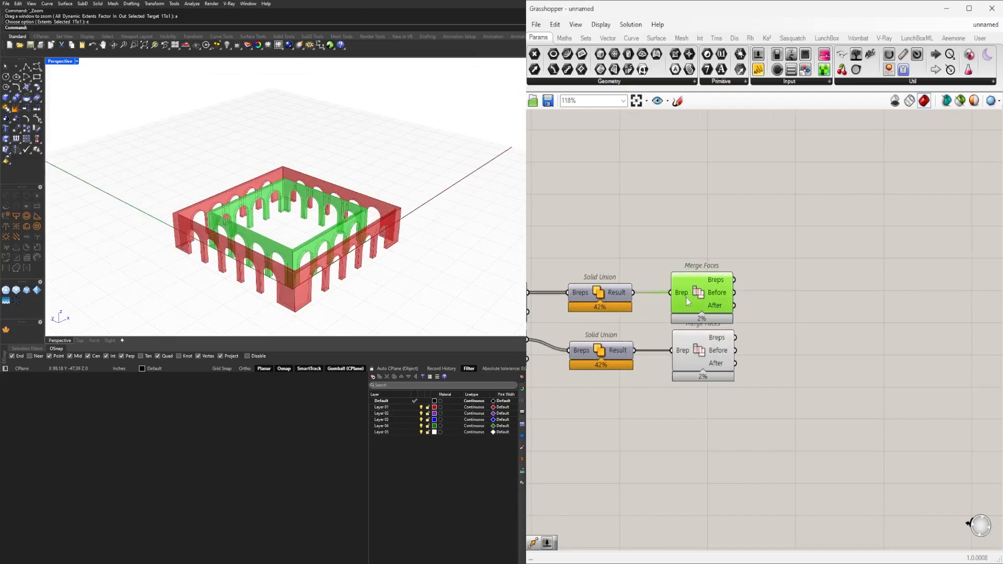
left_click(703, 359)
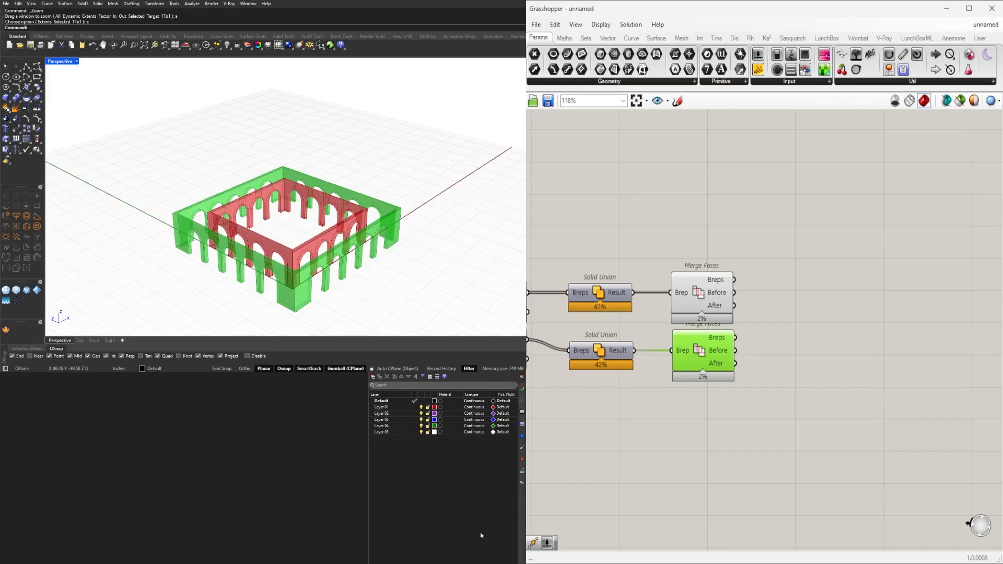
Place a copy of the lower Rotate component beneath the other two and turn its preview on.
scroll(619, 371, "down", 4)
right_click_drag(620, 373, 796, 332)
scroll(788, 366, "up", 3)
left_click(779, 434)
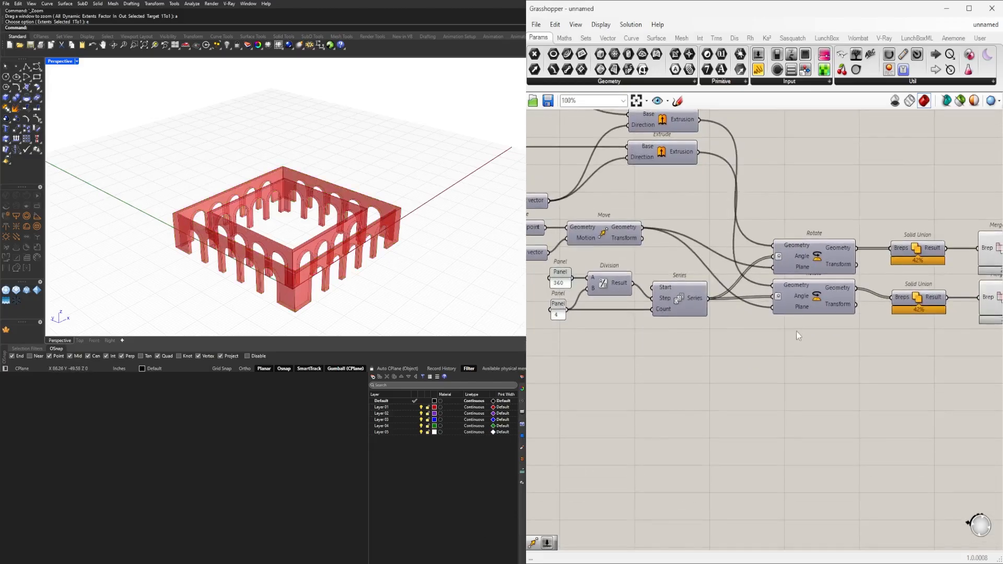
left_click_drag(809, 300, 810, 346, "alt")
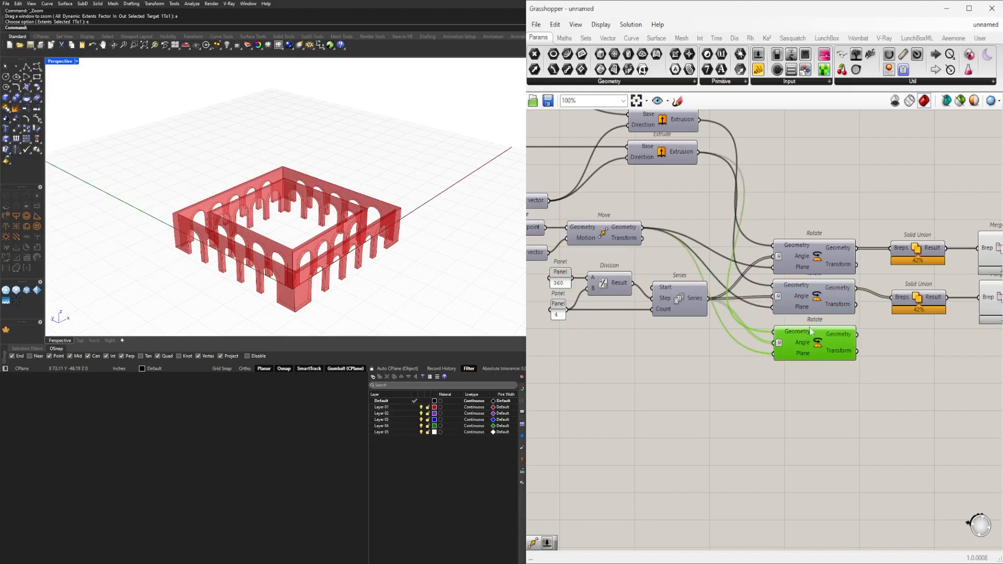
right_click(819, 343)
left_click(831, 357)
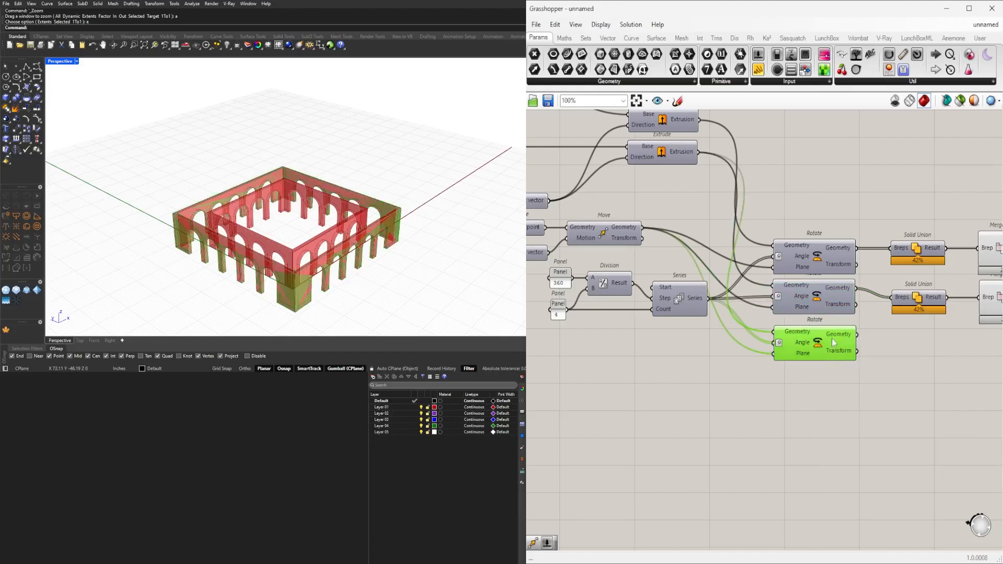
Connect the Curve output of the Extend Curve that follows Offset Curve to the new Rotate's Geometry input.
scroll(803, 354, "down", 5)
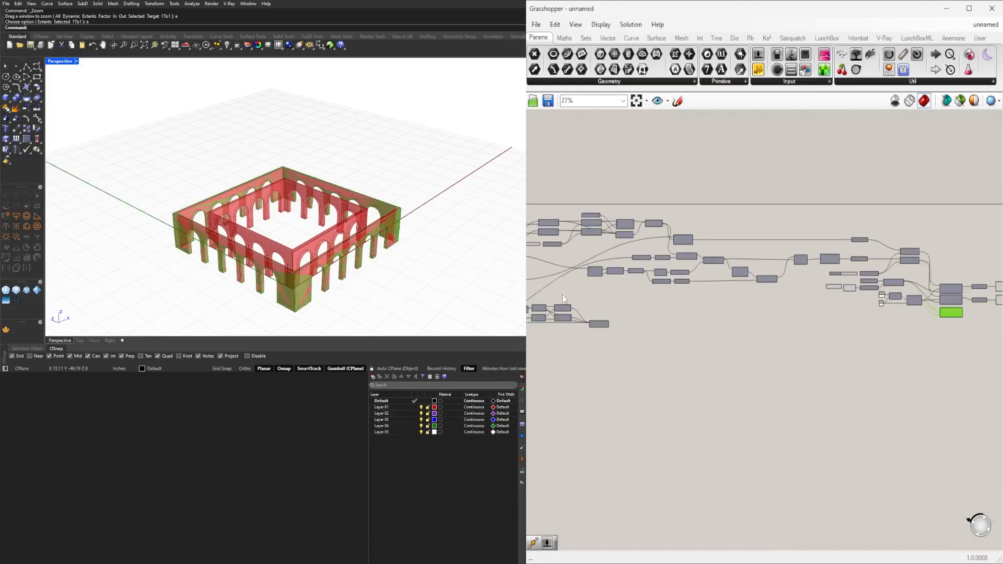
scroll(663, 304, "up", 3)
left_click(634, 253)
scroll(635, 253, "up", 4)
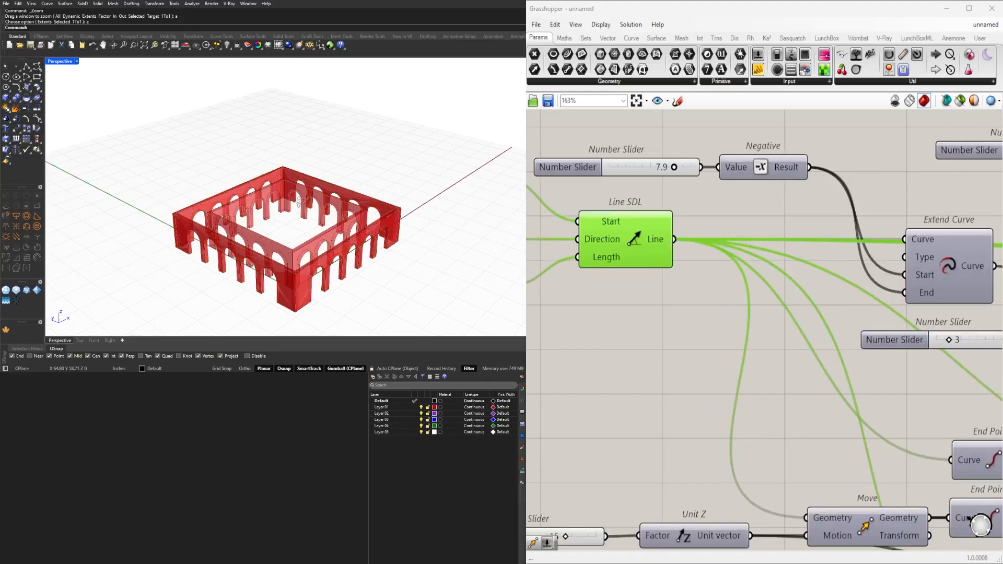
right_click_drag(300, 203, 300, 217)
scroll(628, 296, "down", 3)
right_click_drag(791, 445, 774, 329)
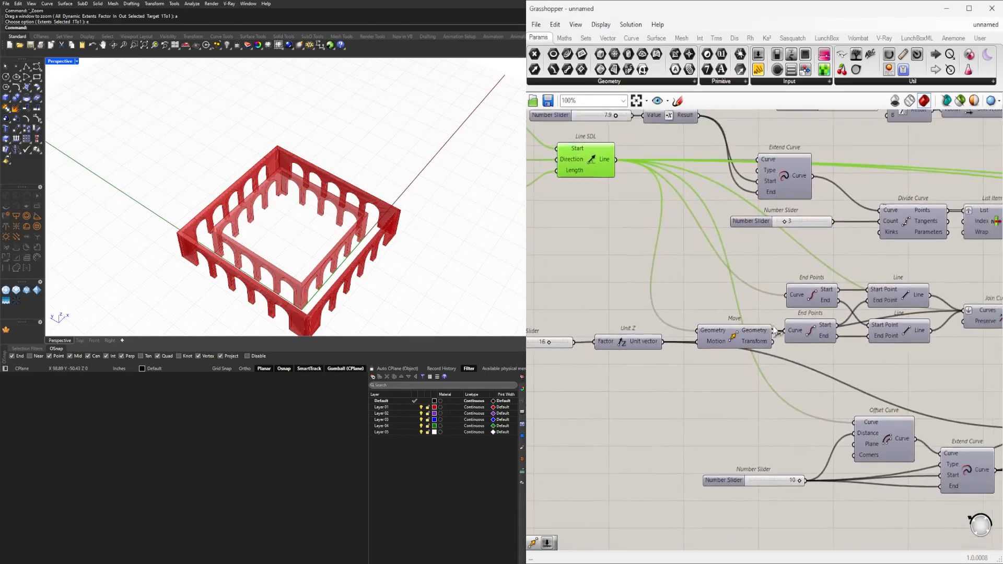
right_click_drag(967, 476, 725, 413)
left_click(726, 413)
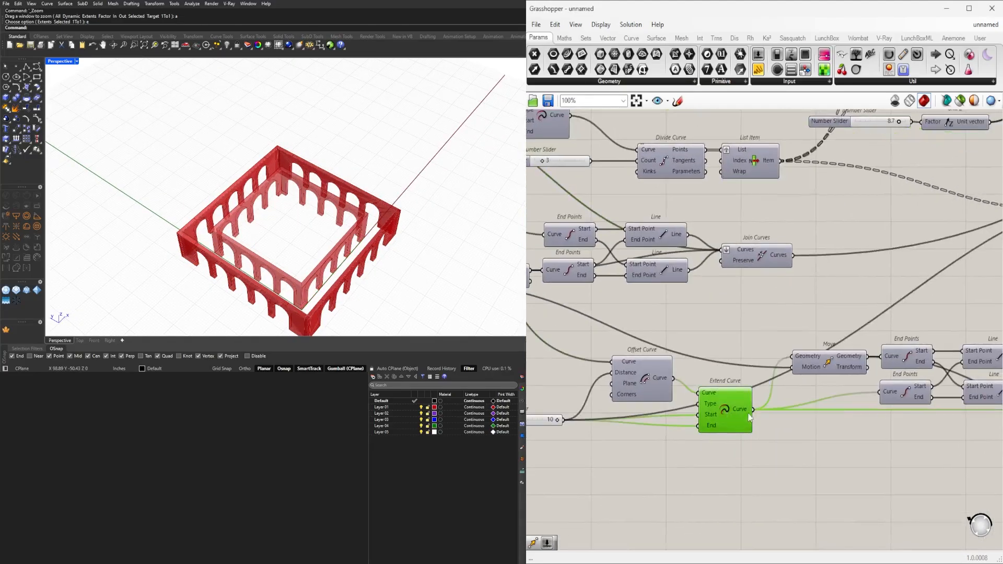
scroll(756, 416, "down", 6)
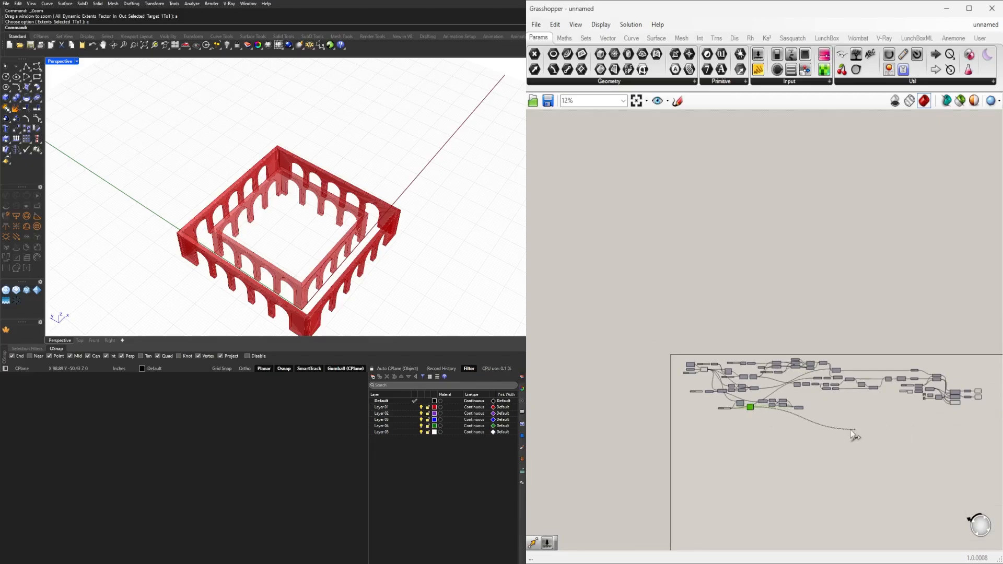
scroll(854, 435, "up", 6)
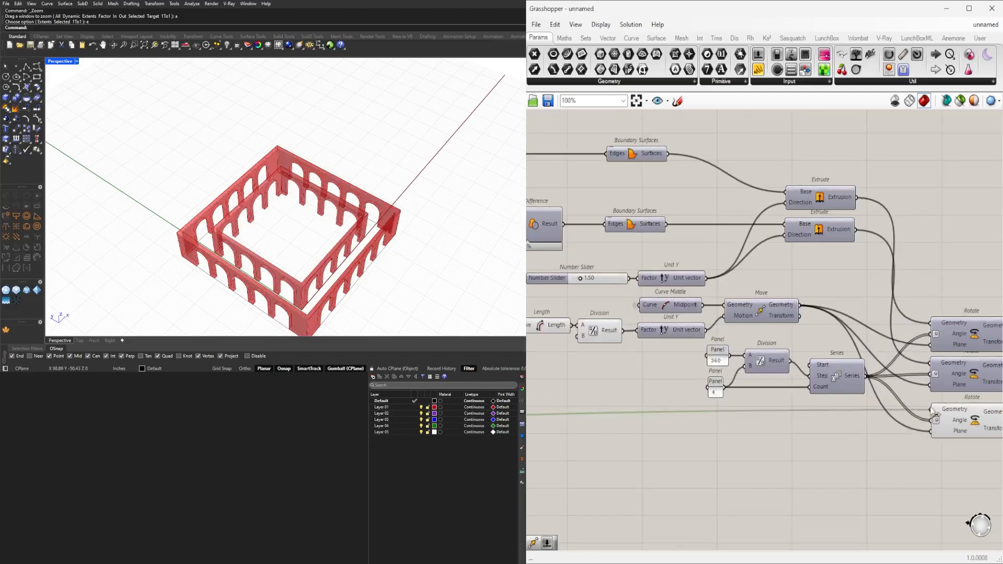
Add a Join Curves component and feed its Curves input from the Geometry output of the lowest Rotate.
right_click_drag(934, 415, 720, 395)
left_click(766, 374)
right_click_drag(328, 269, 196, 276)
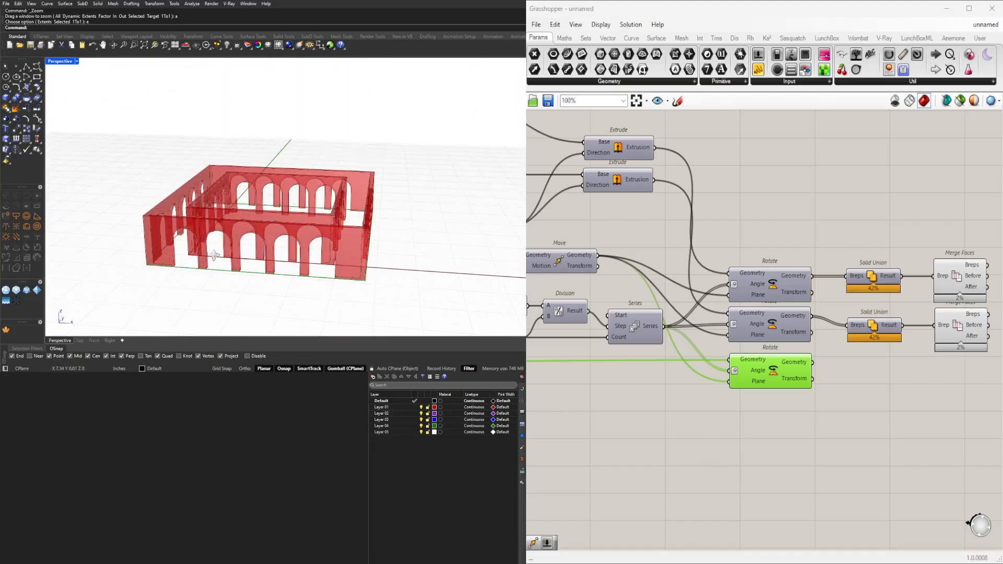
right_click_drag(214, 256, 382, 265)
right_click_drag(801, 393, 676, 357)
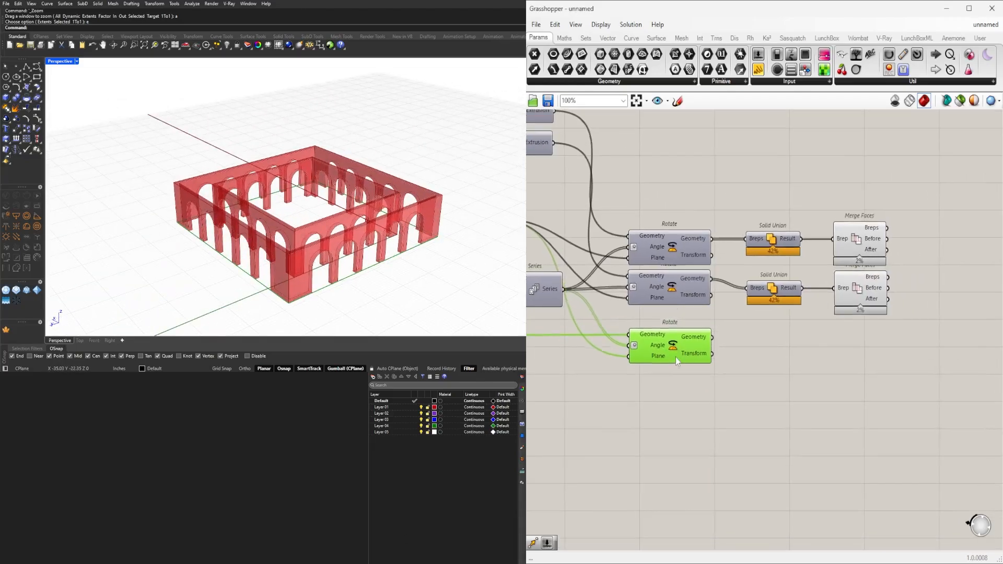
left_click(761, 375)
type("join")
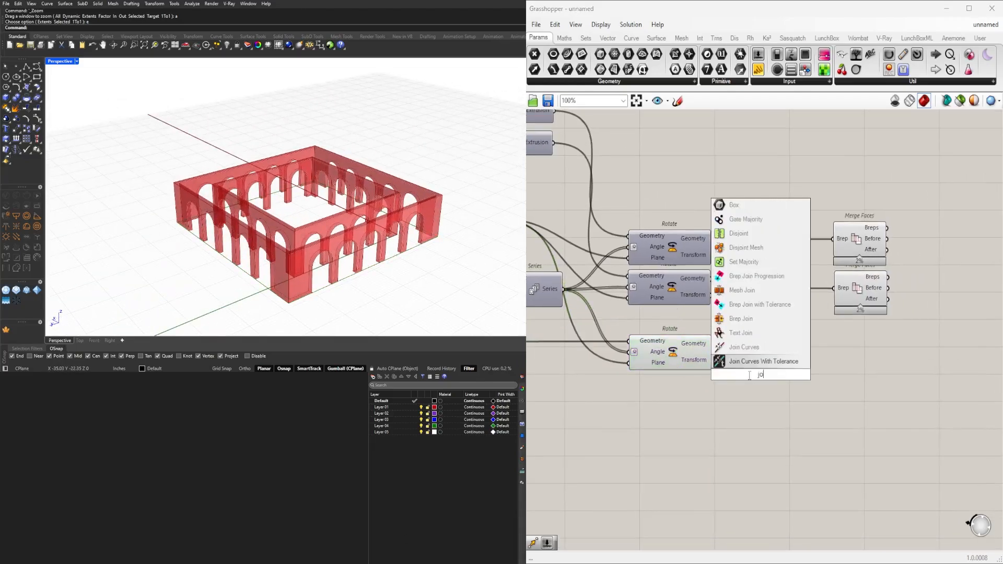
left_click(733, 361)
left_click_drag(731, 374, 741, 357)
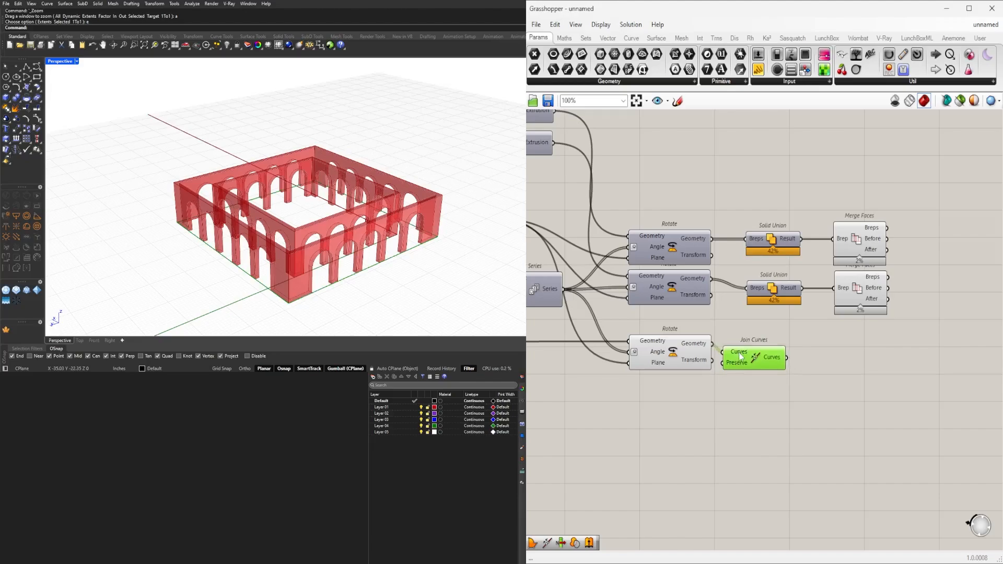
Flatten the Curves input of Join Curves and move it together with its Rotate lower on the canvas.
scroll(742, 347, "up", 5)
right_click(737, 344)
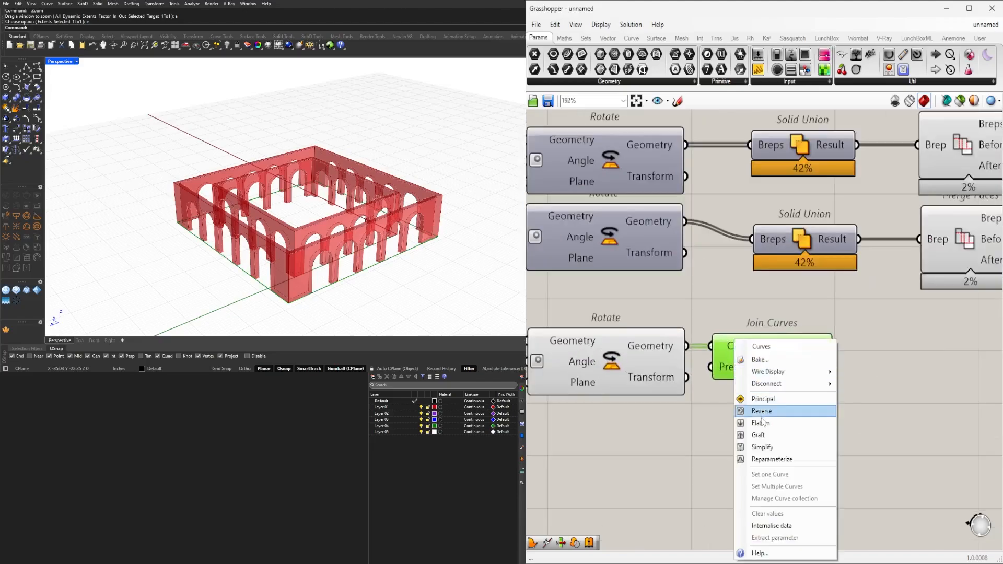
left_click(763, 423)
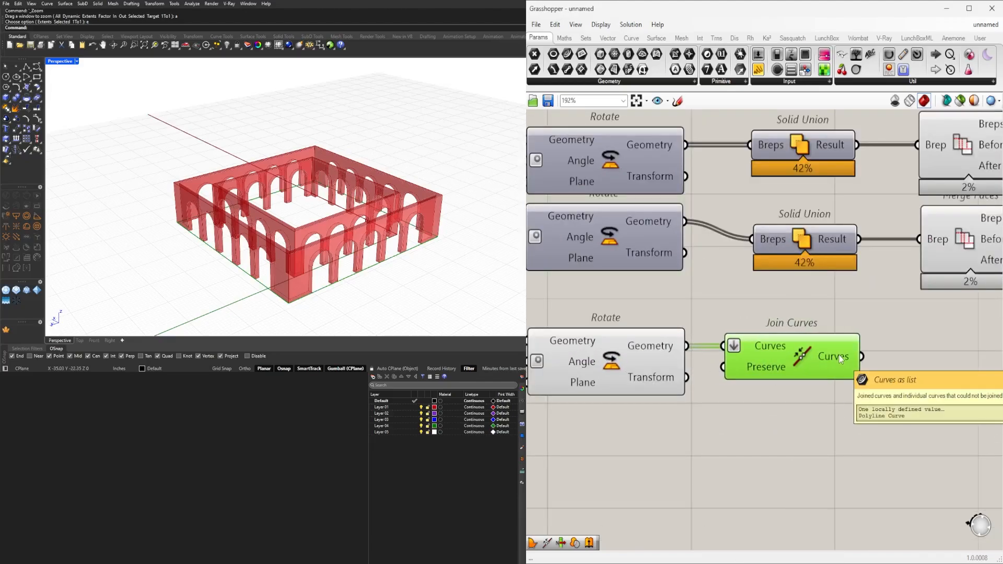
scroll(831, 365, "down", 5)
right_click_drag(819, 372, 825, 264)
left_click_drag(862, 352, 717, 258)
right_click_drag(866, 343, 800, 372)
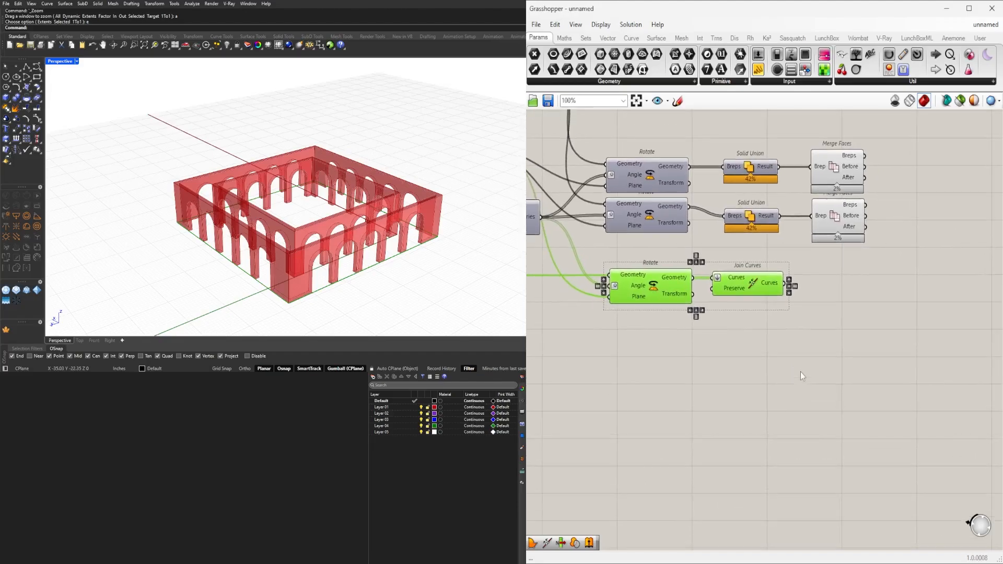
left_click_drag(656, 294, 659, 340)
Add a Move component after Join Curves and connect the joined curves to its Geometry input.
double_click(848, 368)
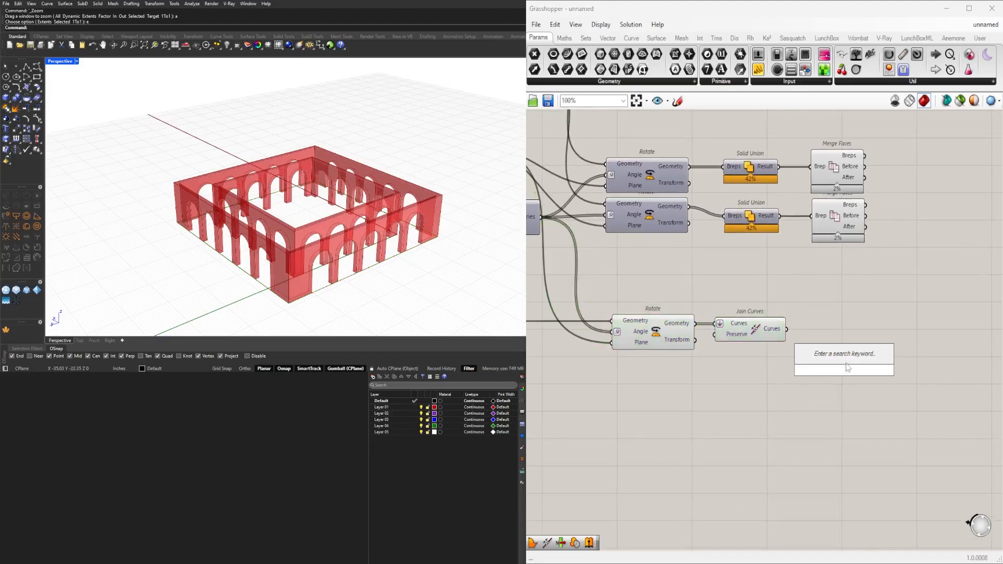
type("move")
left_click(826, 359)
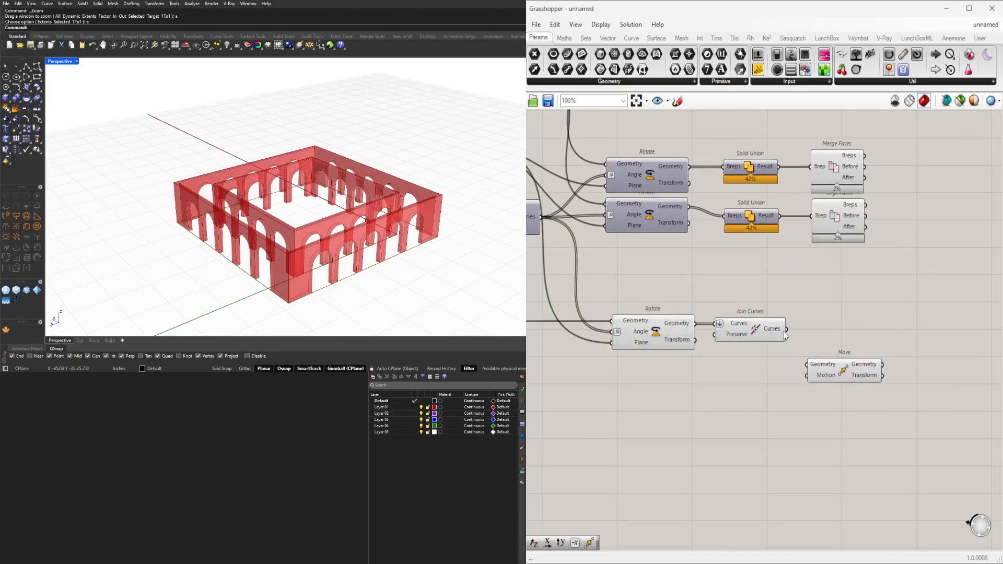
left_click_drag(843, 370, 837, 352)
Temporarily preview the early Move driven by Unit Z to check its line against the top of the walls.
scroll(824, 374, "down", 6)
right_click_drag(723, 365, 875, 336)
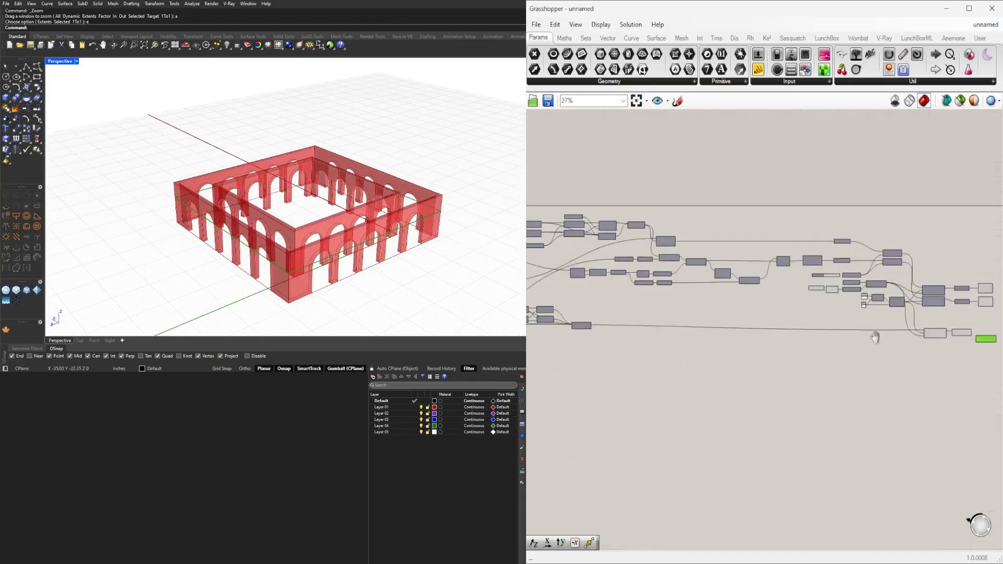
scroll(837, 324, "down", 3)
right_click_drag(682, 305, 762, 280)
scroll(726, 268, "up", 8)
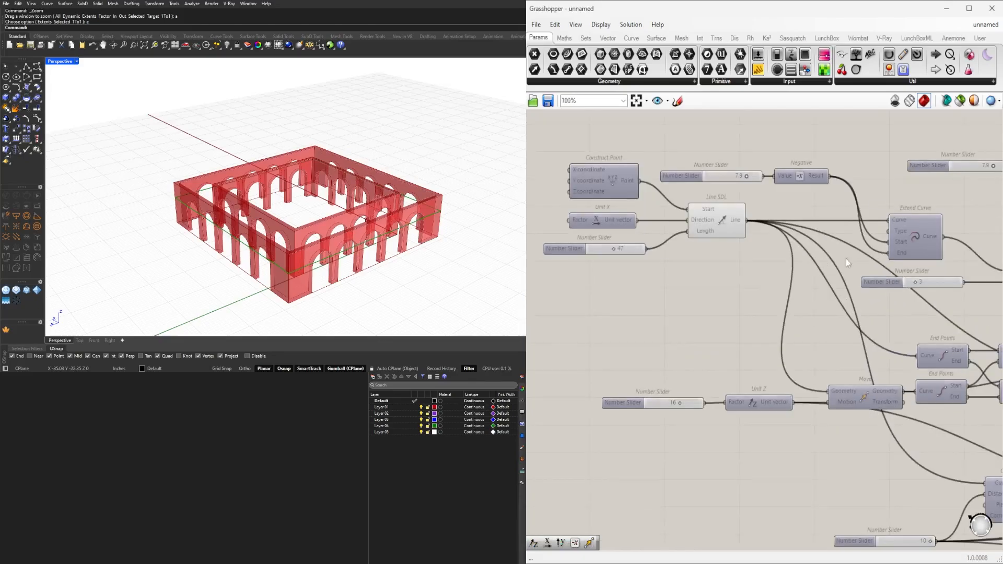
scroll(729, 251, "down", 1)
right_click_drag(575, 359, 682, 364)
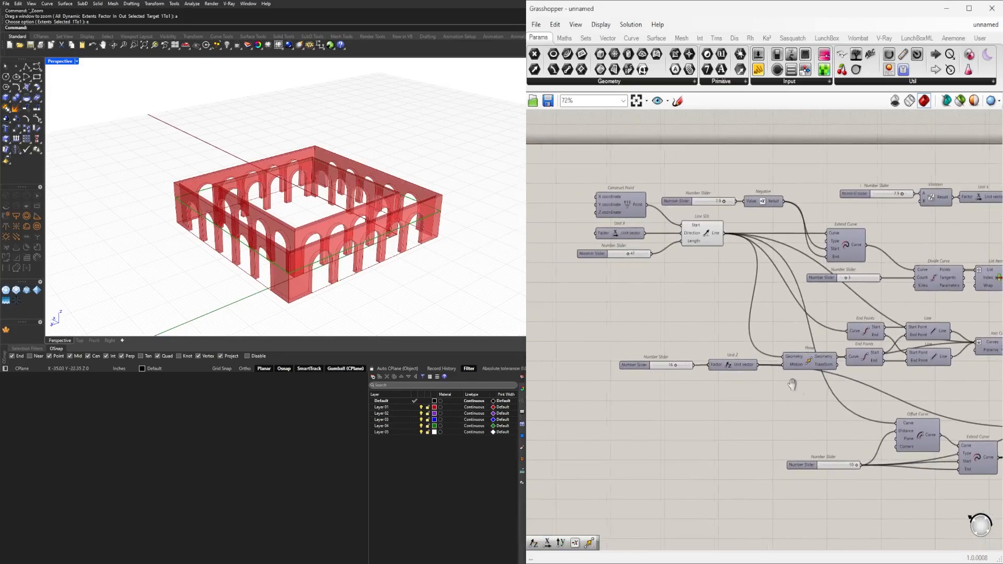
right_click_drag(792, 385, 688, 381)
scroll(700, 358, "up", 2)
right_click(707, 358)
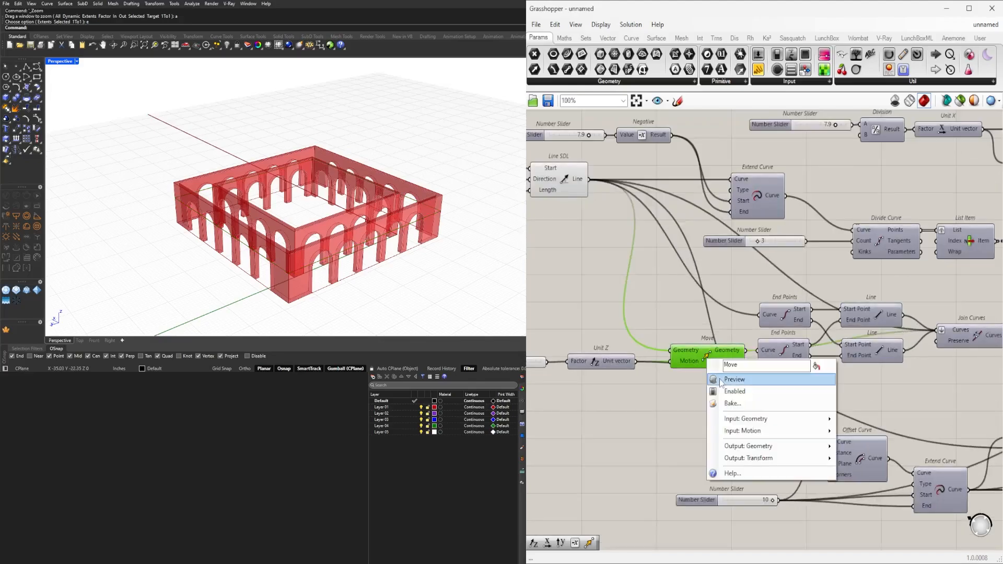
left_click(734, 380)
right_click_drag(359, 224, 374, 194)
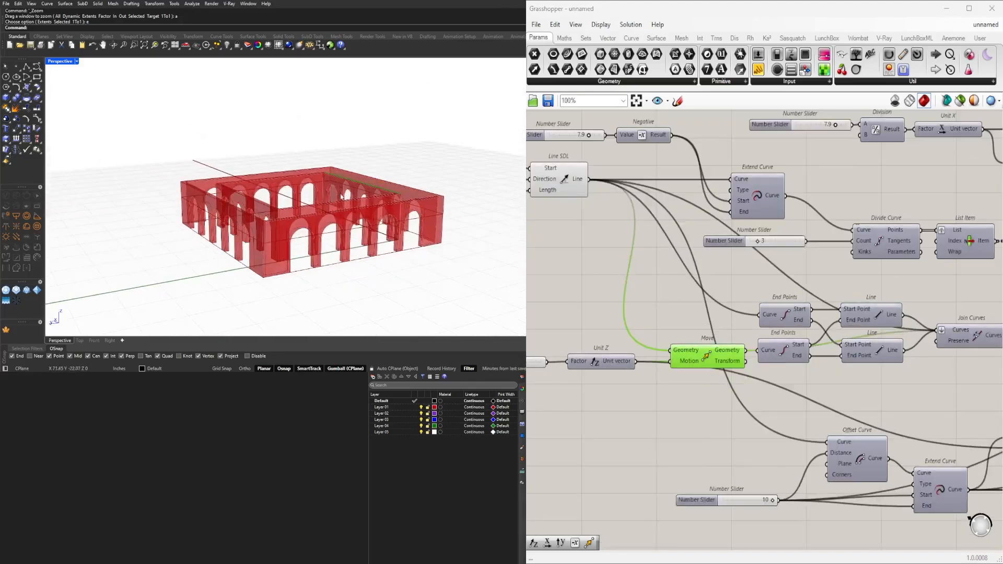
scroll(373, 195, "up", 5)
right_click(714, 362)
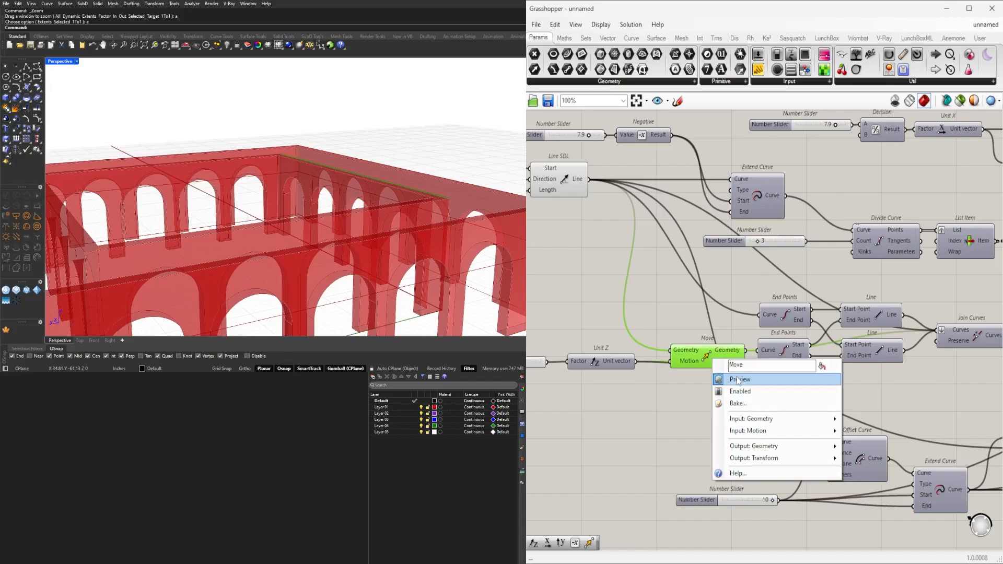
left_click(737, 380)
Add a Vector parameter below the Unit Z driven by the 16 slider and connect the Unit vector output to it.
right_click_drag(672, 385, 808, 375)
left_click_drag(757, 389, 623, 344)
left_click_drag(742, 355, 735, 368)
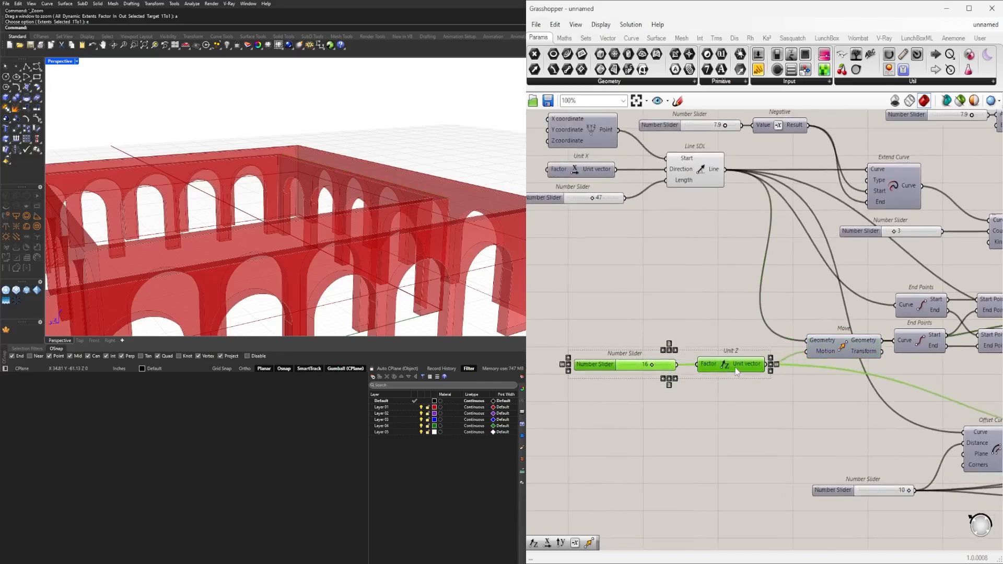
left_click(727, 415)
scroll(805, 406, "up", 1)
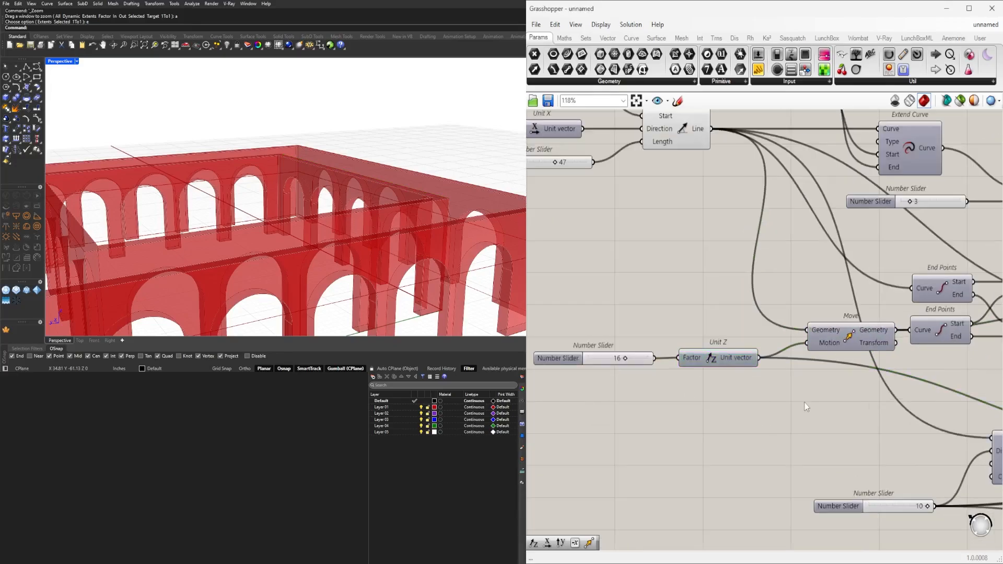
double_click(805, 403)
type("vect")
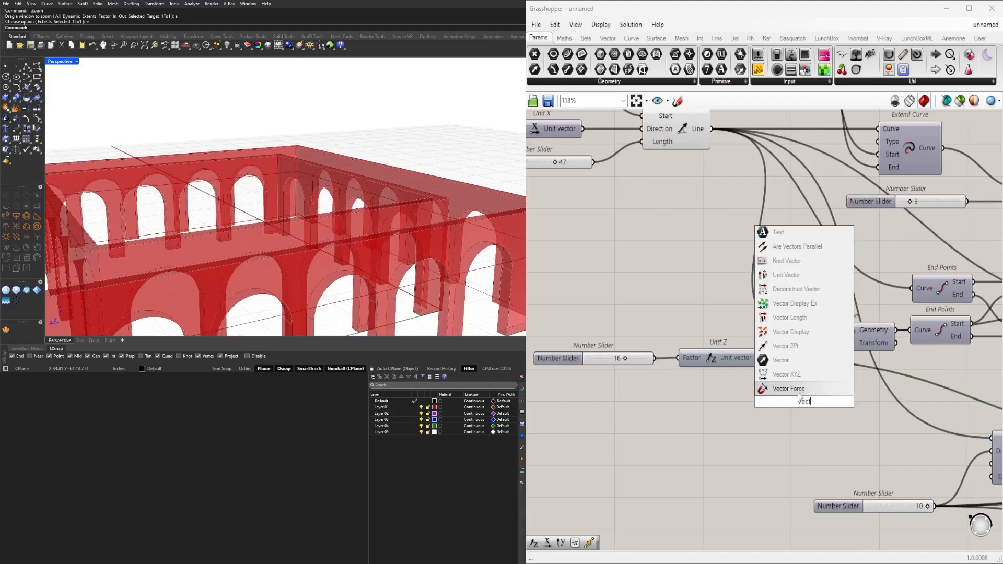
left_click(710, 408)
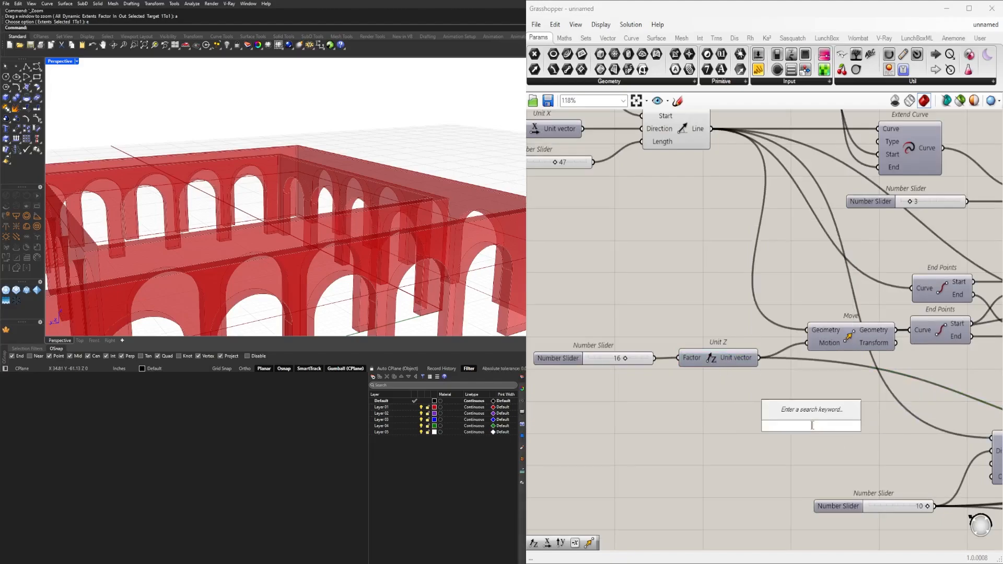
type("vect")
left_click(791, 384)
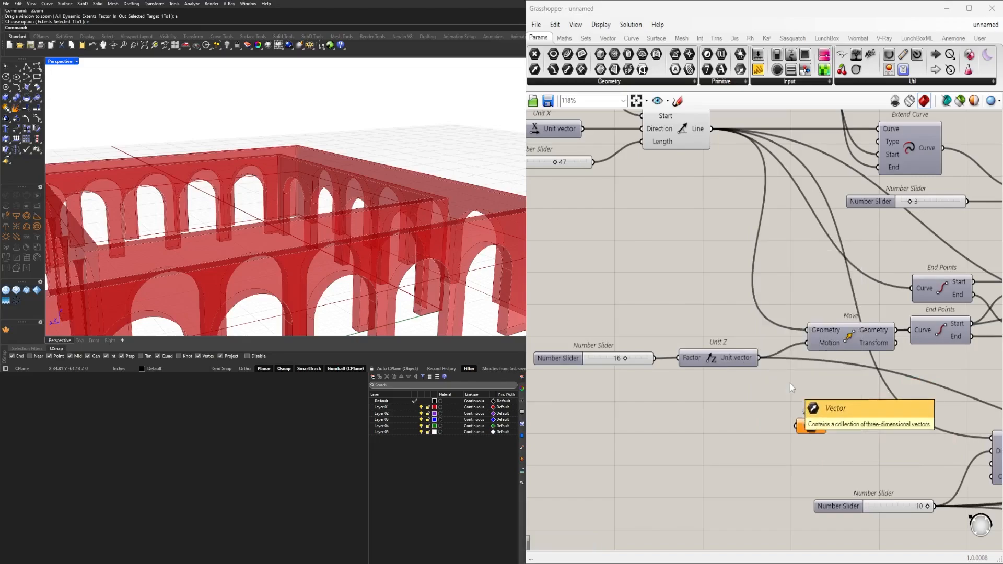
left_click_drag(759, 358, 788, 423)
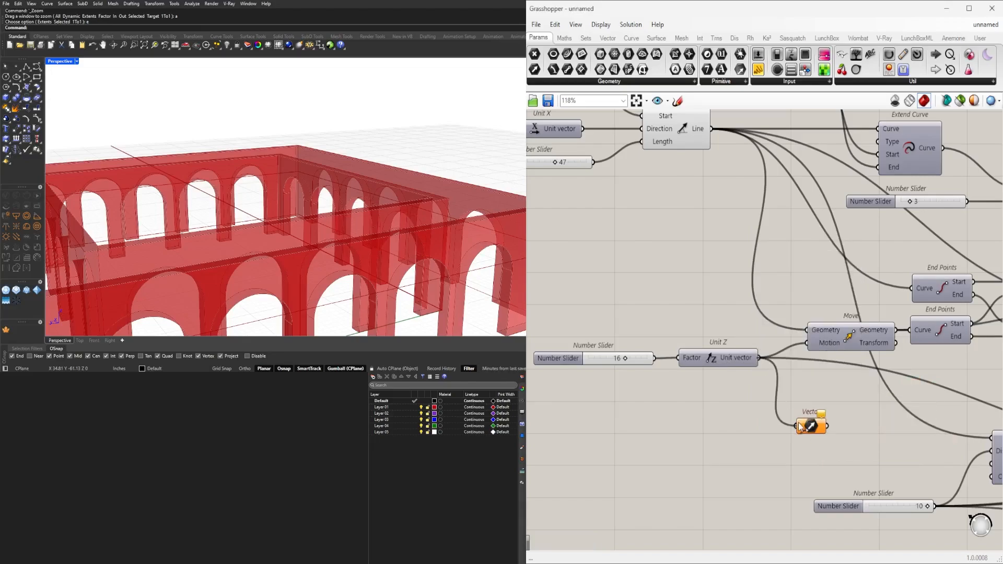
Place the Vector parameter below Join Curves with its wire display hidden, and connect it to the new Move's Motion input.
scroll(815, 430, "down", 6)
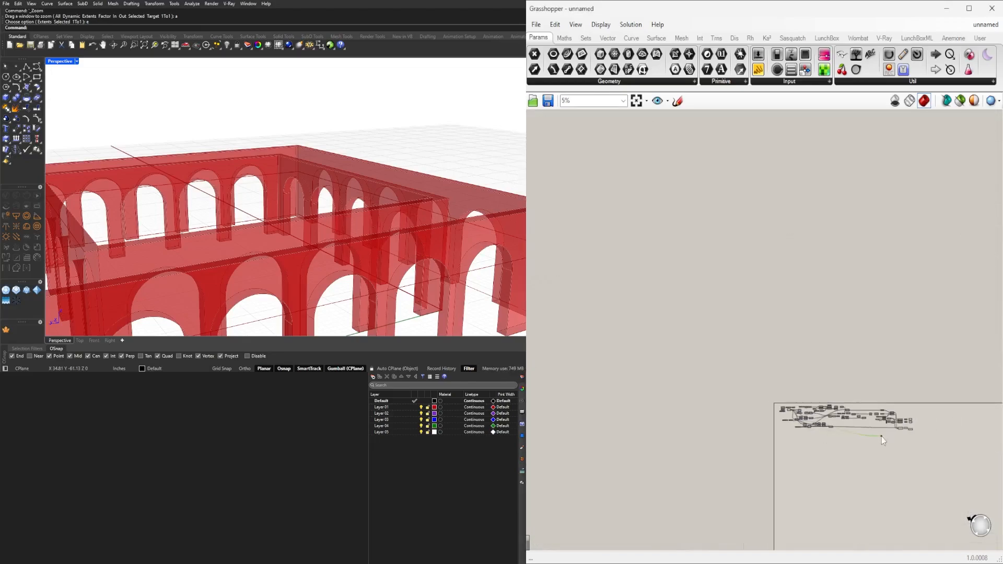
scroll(947, 428, "up", 2)
scroll(947, 428, "up", 5)
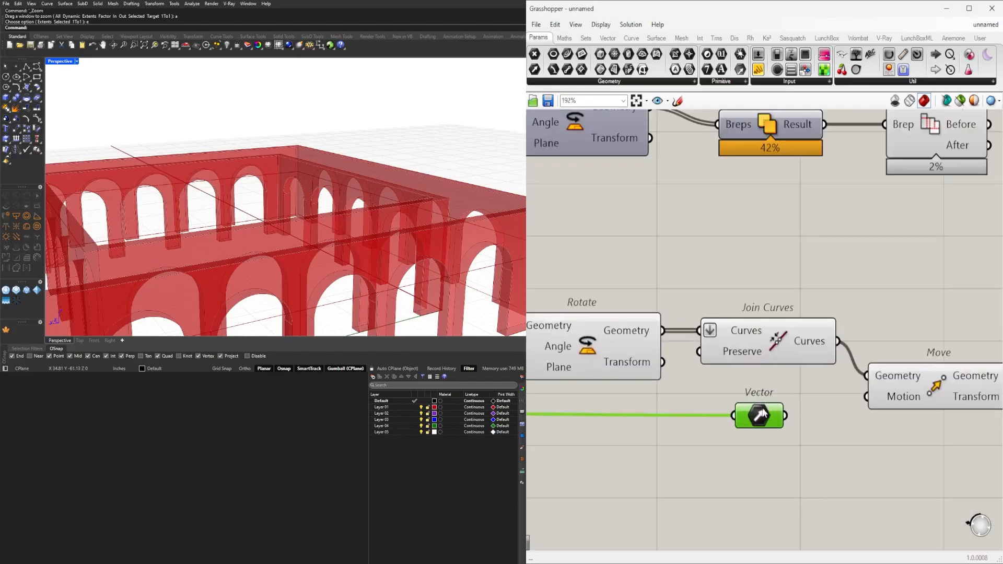
right_click(760, 424)
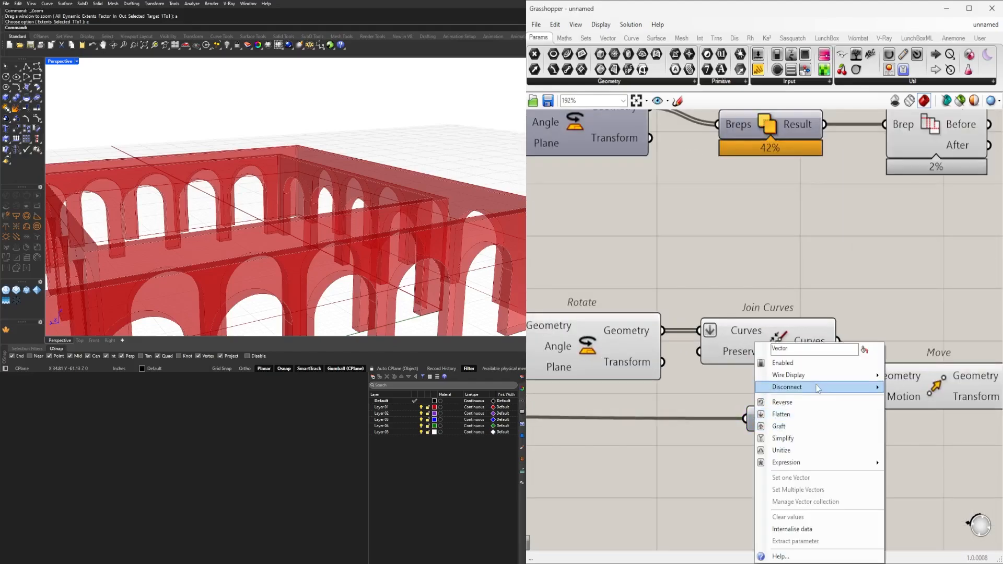
mouse_move(822, 379)
left_click(908, 401)
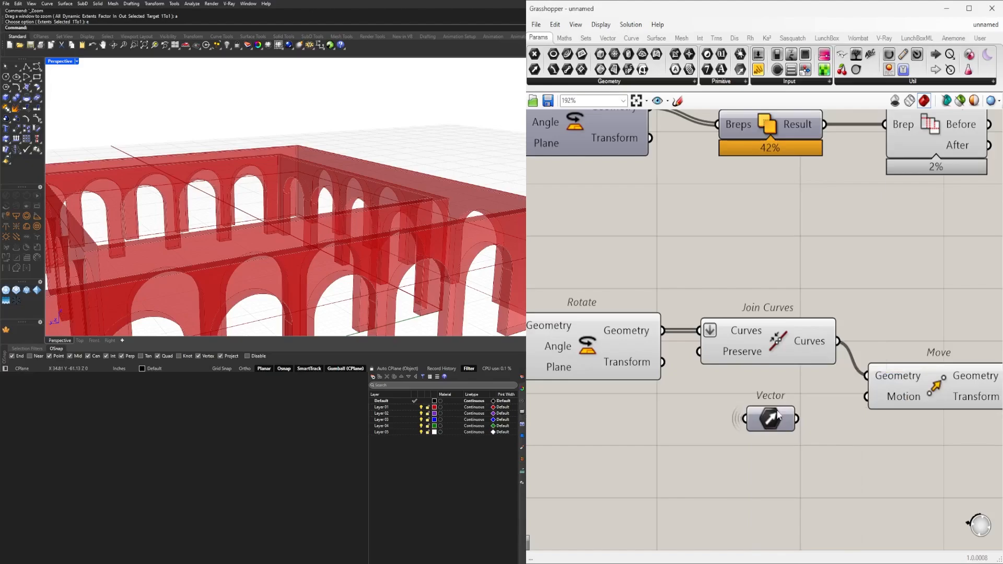
left_click_drag(866, 402, 879, 368)
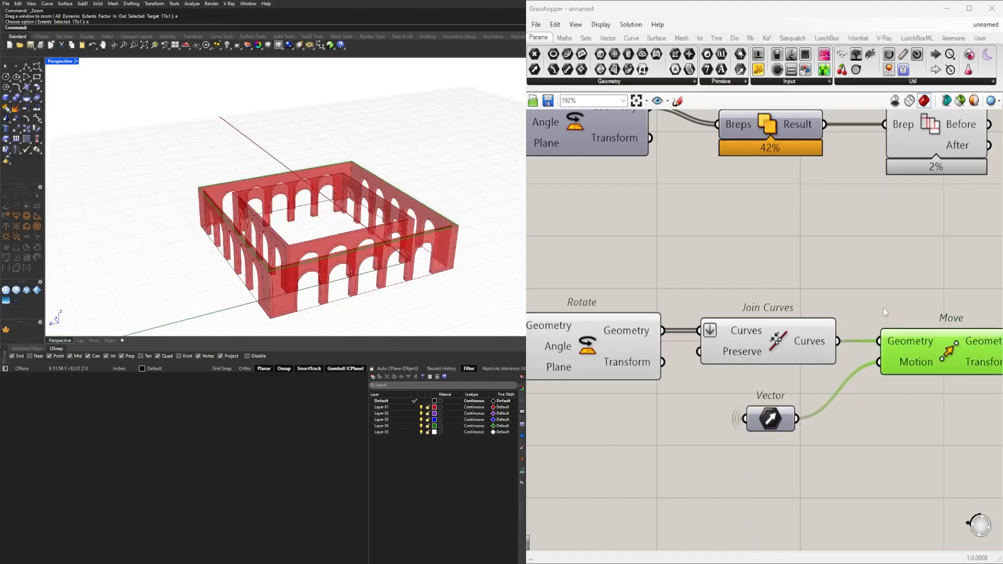
Add a Boundary Surfaces component and feed its Edges input from the new Move's Geometry output.
scroll(742, 360, "down", 3)
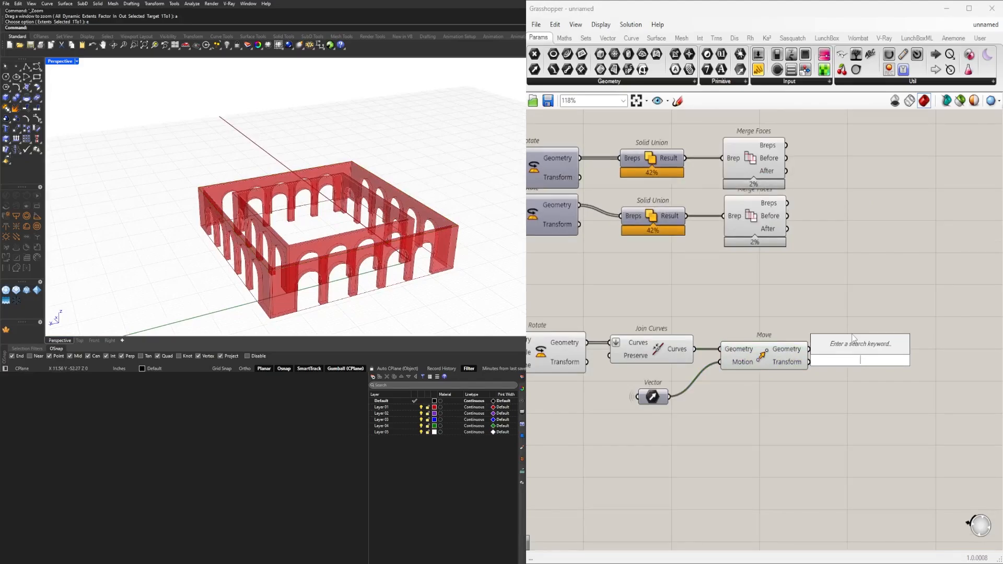
type("bou")
left_click(851, 344)
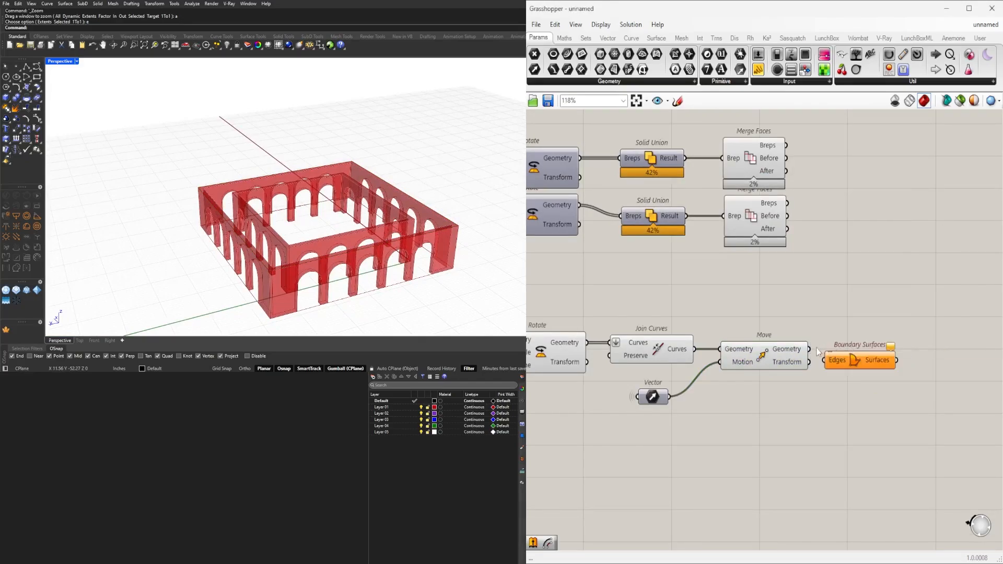
left_click_drag(825, 364, 826, 361)
left_click_drag(855, 364, 860, 352)
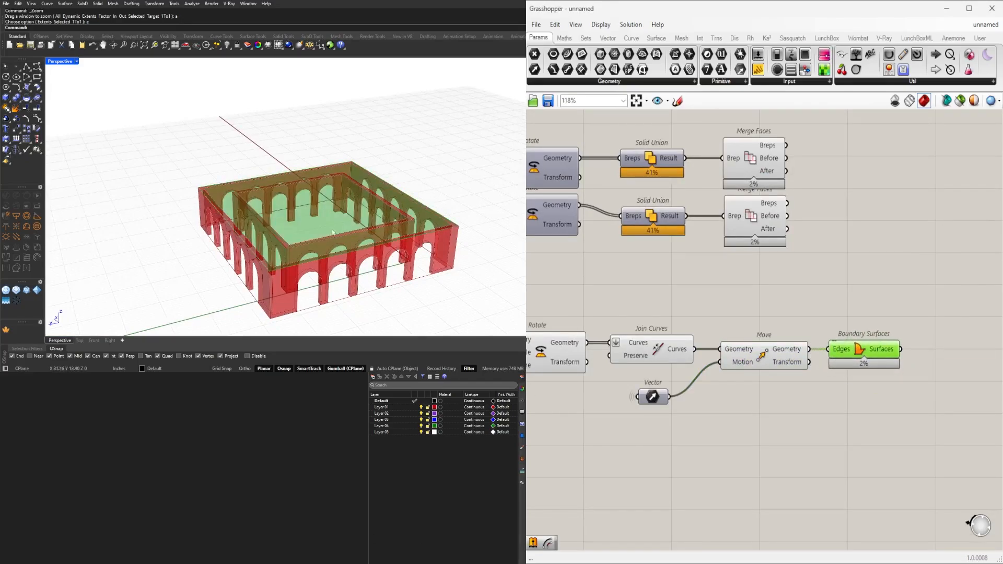
right_click_drag(332, 233, 410, 221)
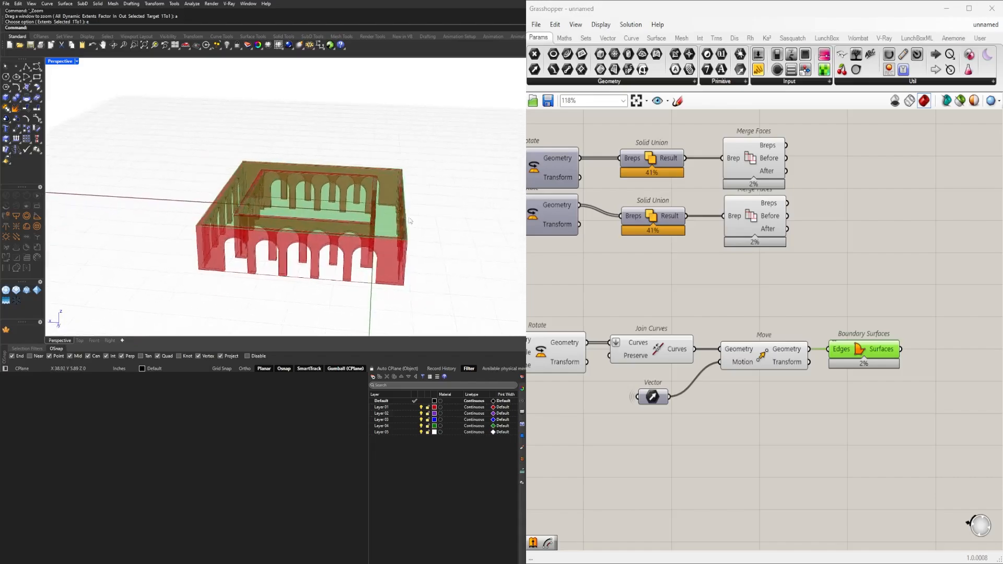
Shift Boundary Surfaces farther from Move and add an Offset Curve component fed by Move's Geometry output.
right_click_drag(910, 413, 846, 373)
left_click_drag(798, 311, 916, 310)
double_click(788, 384)
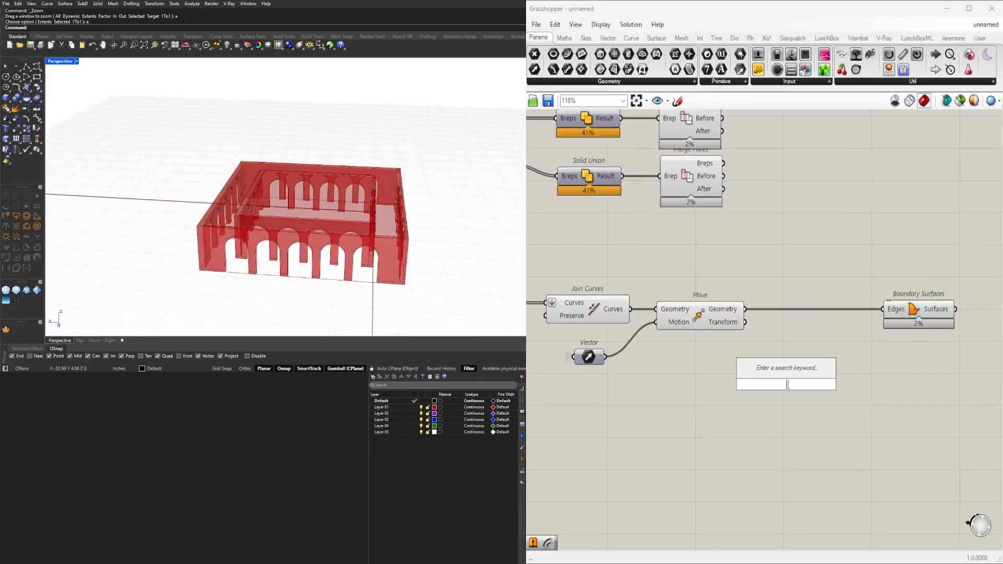
type("of")
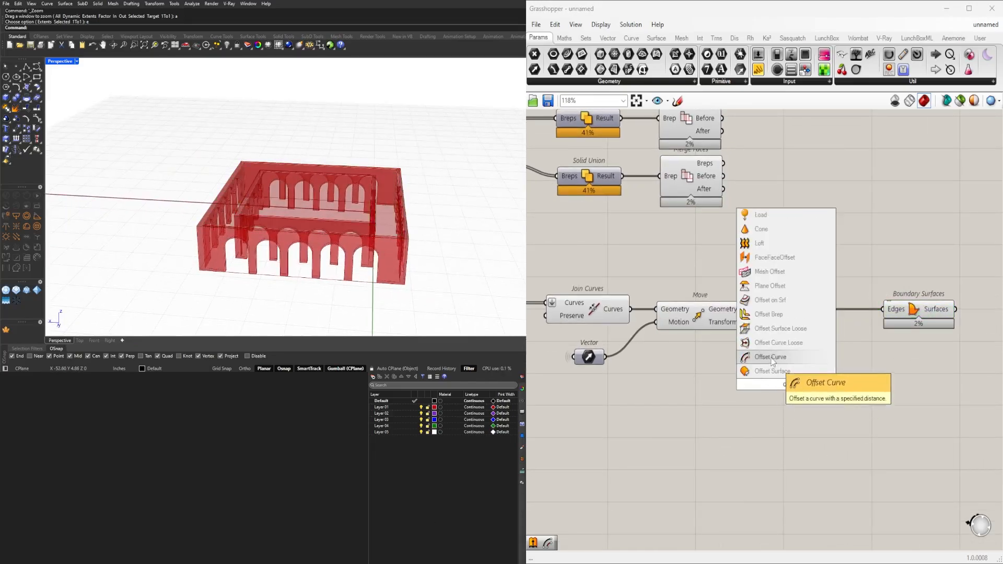
left_click(772, 358)
left_click_drag(760, 351, 752, 365)
left_click_drag(788, 377, 832, 368)
Add a number slider set to 1.50 and connect it to the Distance input of the new Offset Curve.
left_click(731, 382)
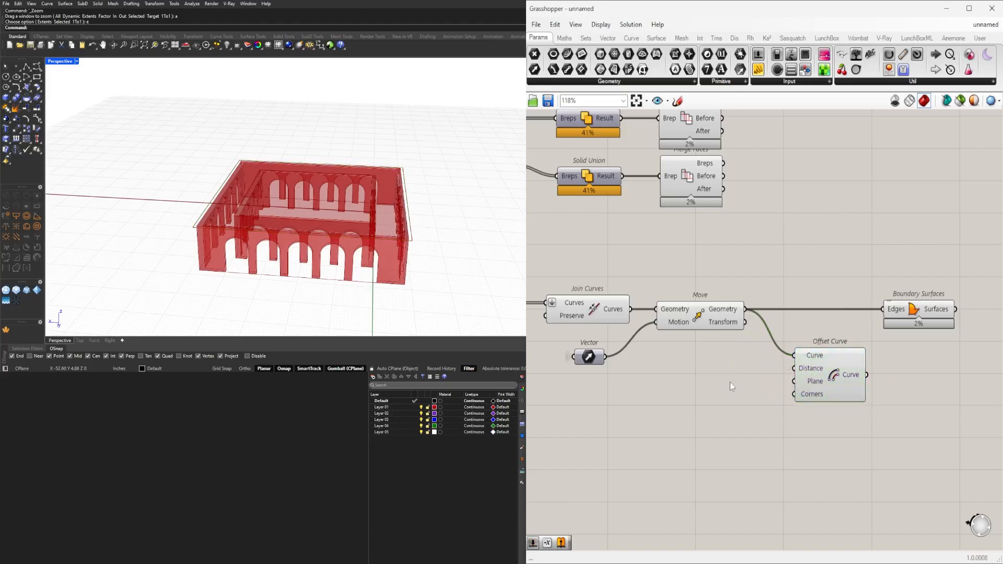
type("1.50")
key("Return")
scroll(766, 386, "up", 3)
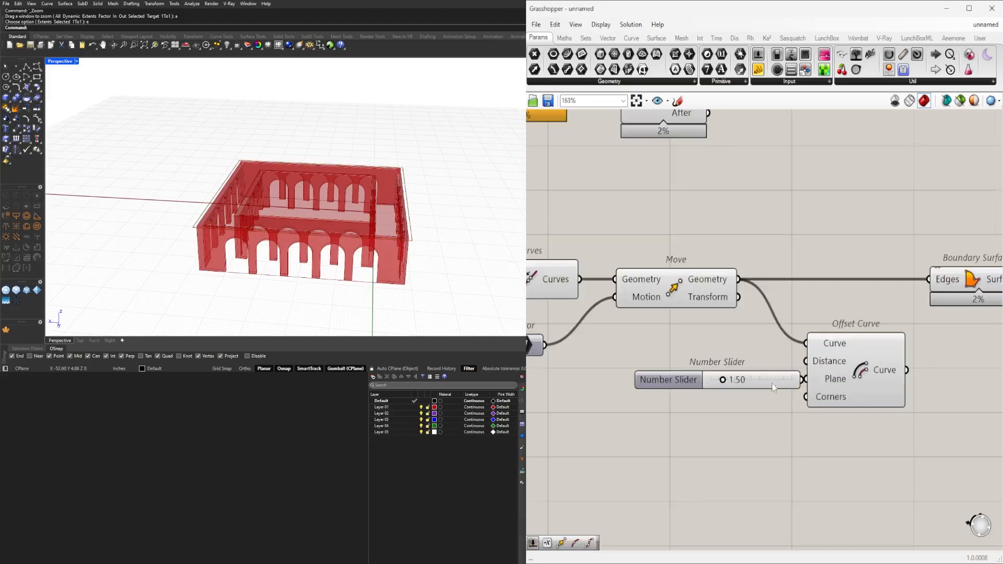
left_click(749, 367)
left_click_drag(807, 370, 808, 368)
left_click(860, 374)
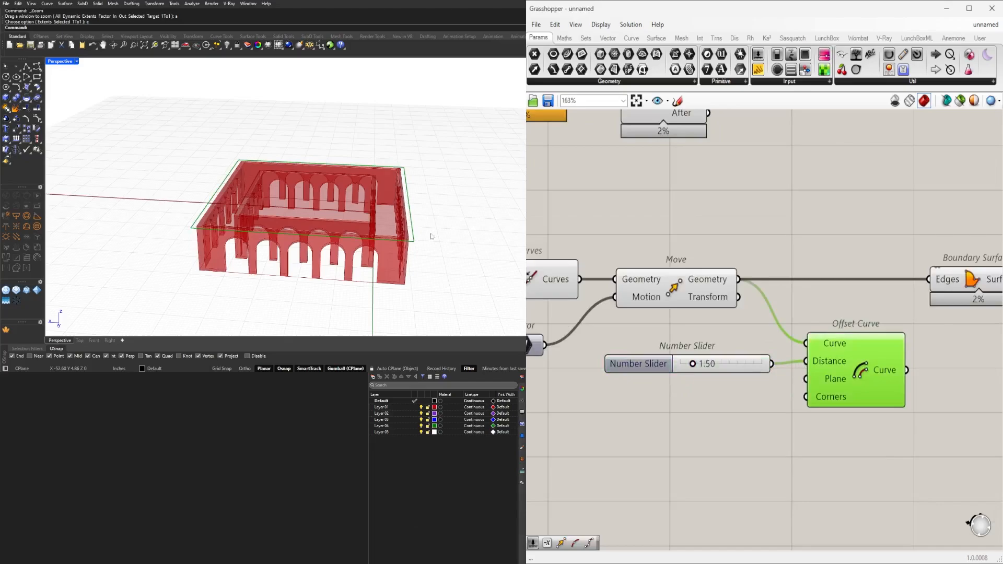
Set the number slider feeding Offset Curve's Distance input to 0.00.
scroll(399, 243, "up", 8)
scroll(716, 368, "up", 2)
scroll(713, 368, "up", 2)
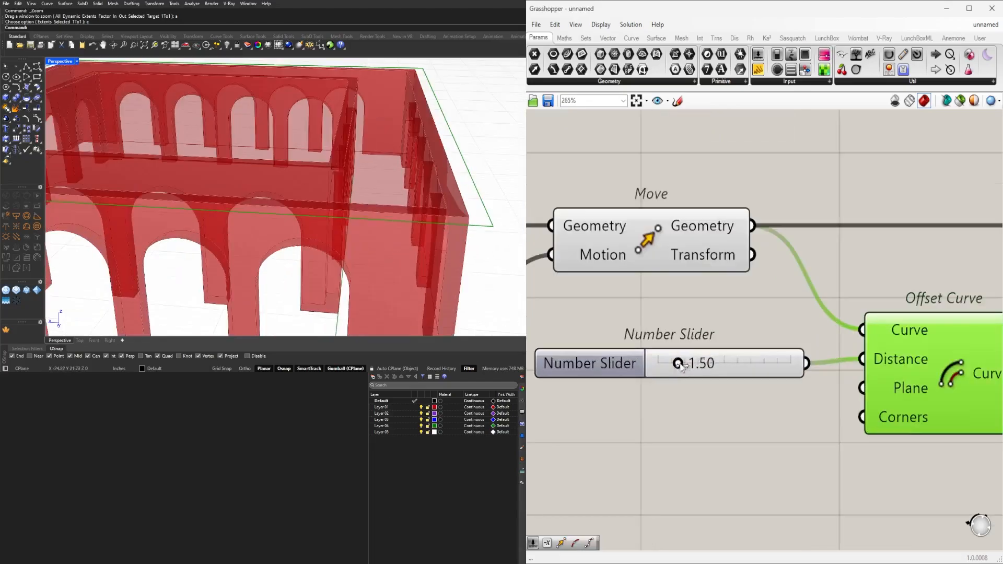
left_click_drag(682, 365, 643, 367)
Reconnect the Edges input of Boundary Surfaces to Offset Curve's Curve output and place it beside Offset Curve.
scroll(668, 361, "down", 7)
right_click_drag(839, 331, 758, 346)
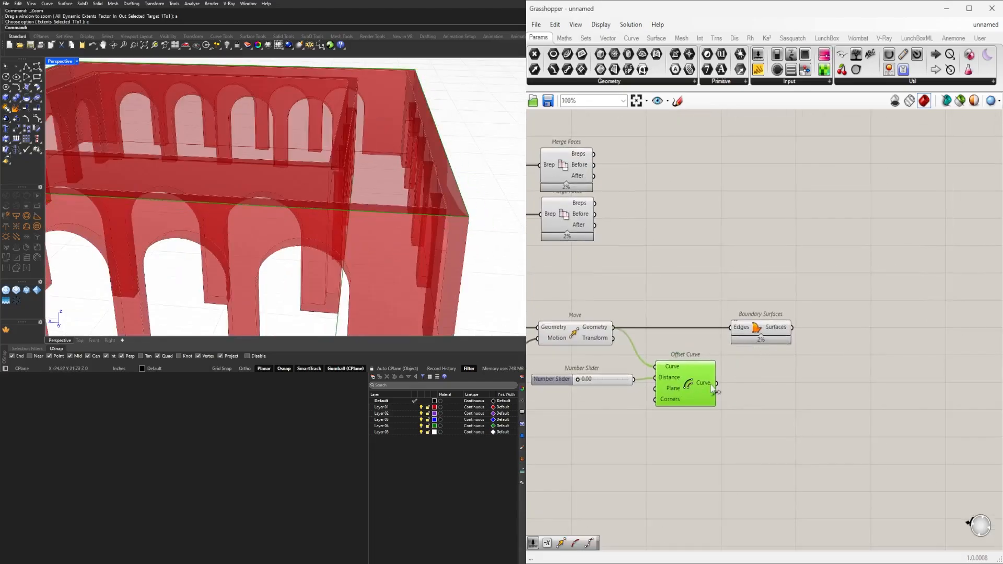
left_click_drag(742, 332, 753, 385)
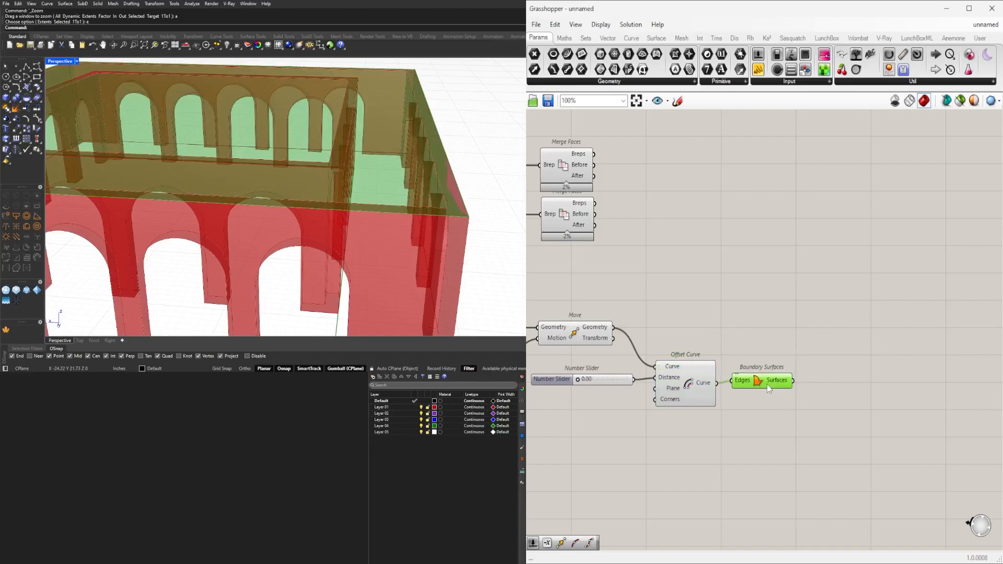
Test a roof overhang by raising the offset distance slider to about 2.44 and returning it to 0.00.
scroll(665, 388, "up", 2)
left_click_drag(729, 397, 752, 394)
scroll(303, 228, "down", 5)
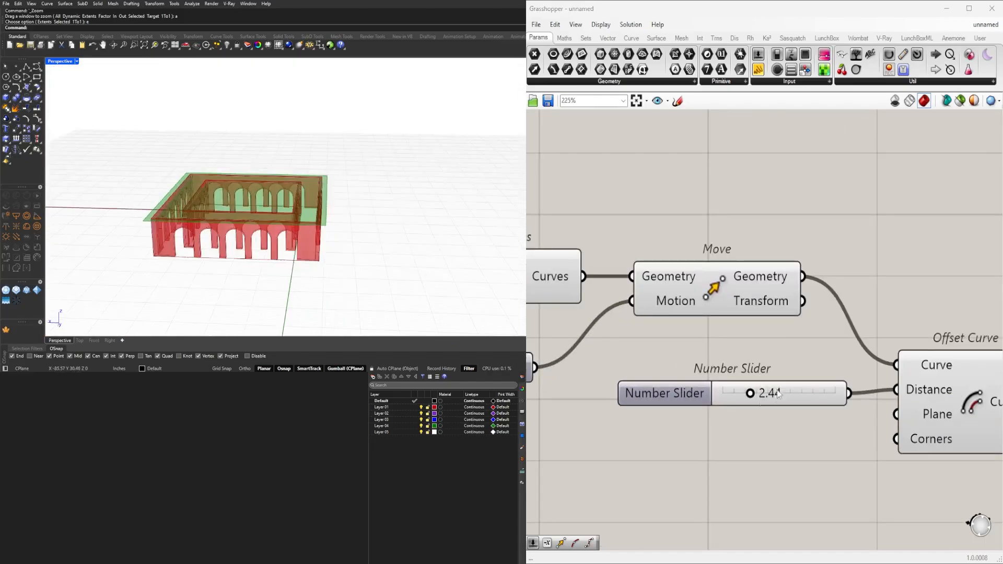
scroll(704, 393, "down", 2)
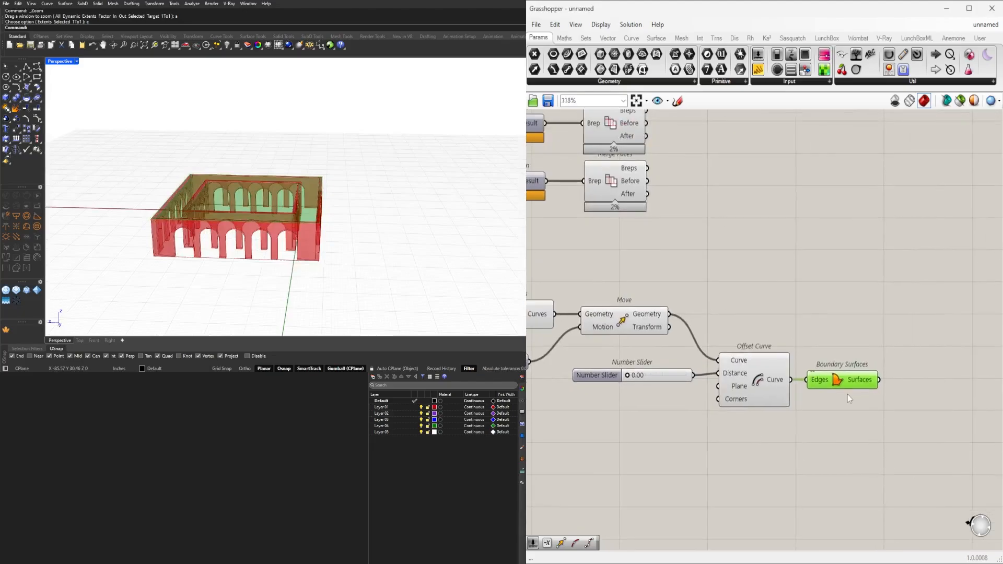
Add an Extrude component after Boundary Surfaces and feed its Base input from the Surfaces output.
right_click_drag(859, 386, 746, 387)
left_click(846, 421)
type("extrude")
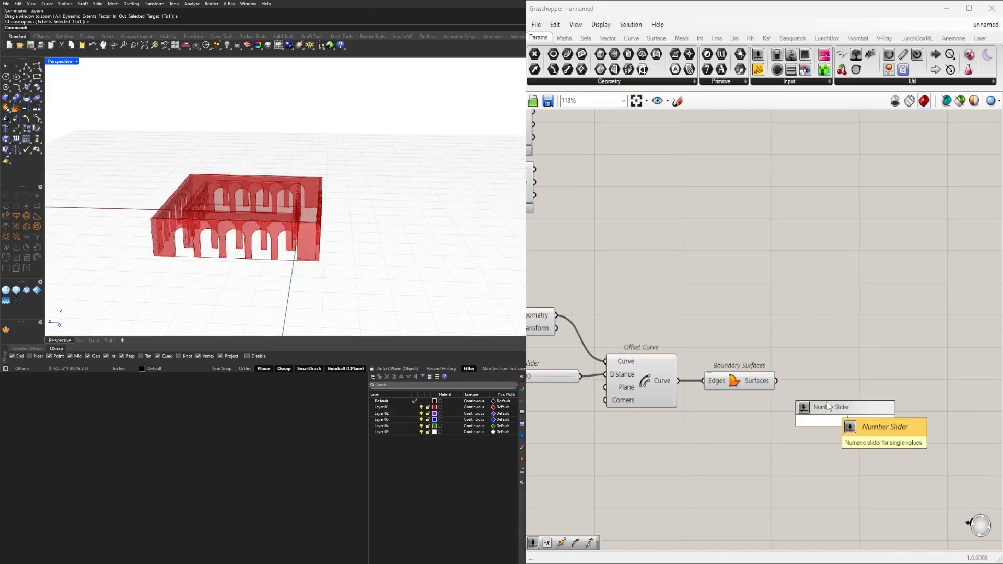
key("Return")
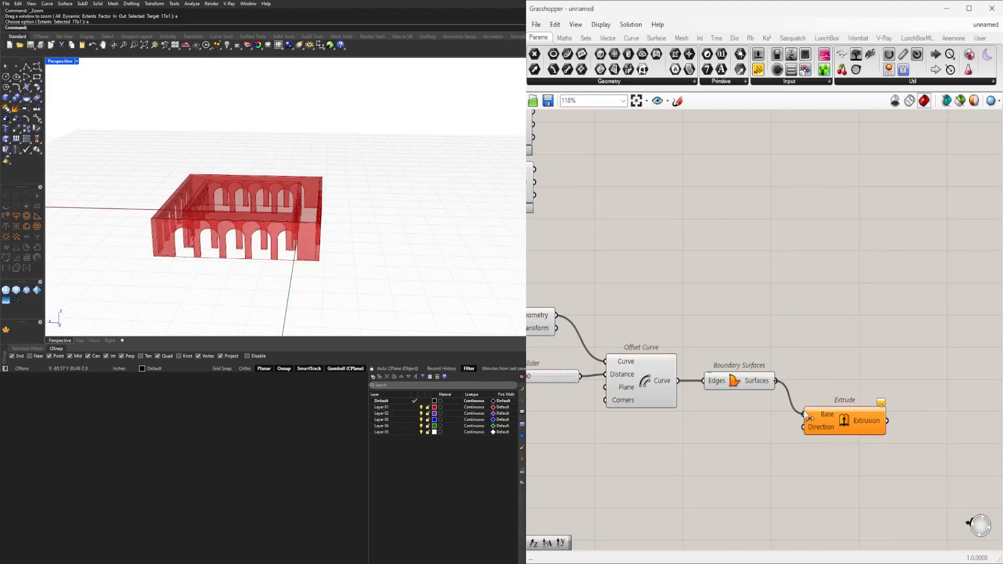
Add a Unit Z component below Boundary Surfaces and connect its Unit vector to Extrude's Direction input.
double_click(735, 431)
type("unit z")
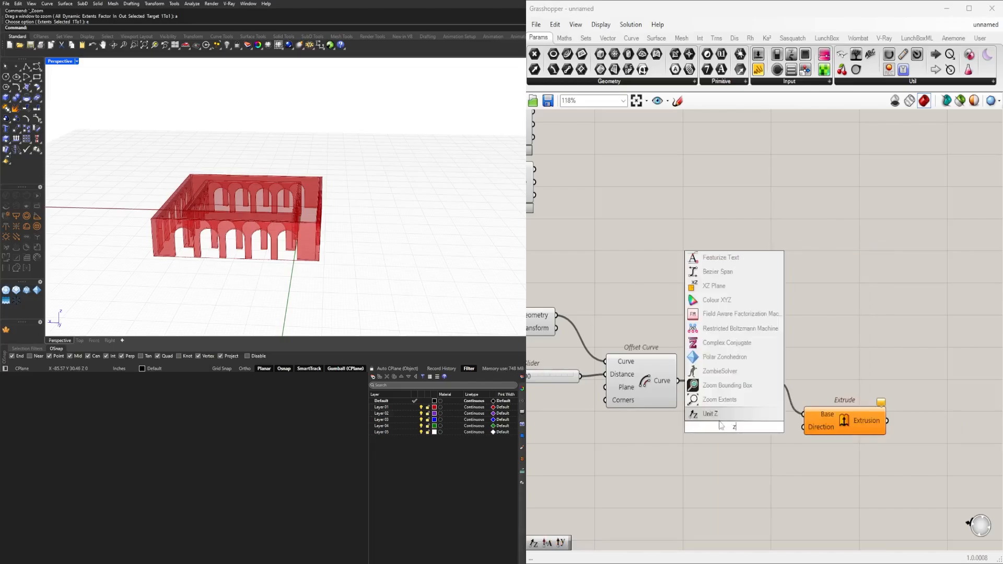
key("Return")
left_click_drag(776, 429, 830, 433)
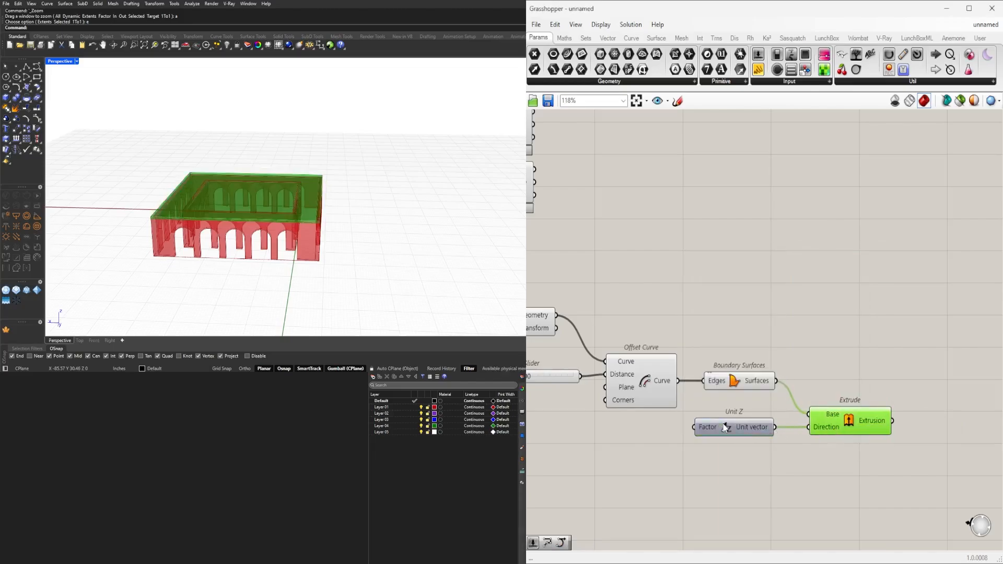
left_click_drag(724, 425, 735, 424)
Add a number slider set to 2.000 and connect it to Unit Z's Factor input as the roof thickness.
right_click_drag(652, 442, 708, 450)
double_click(678, 440)
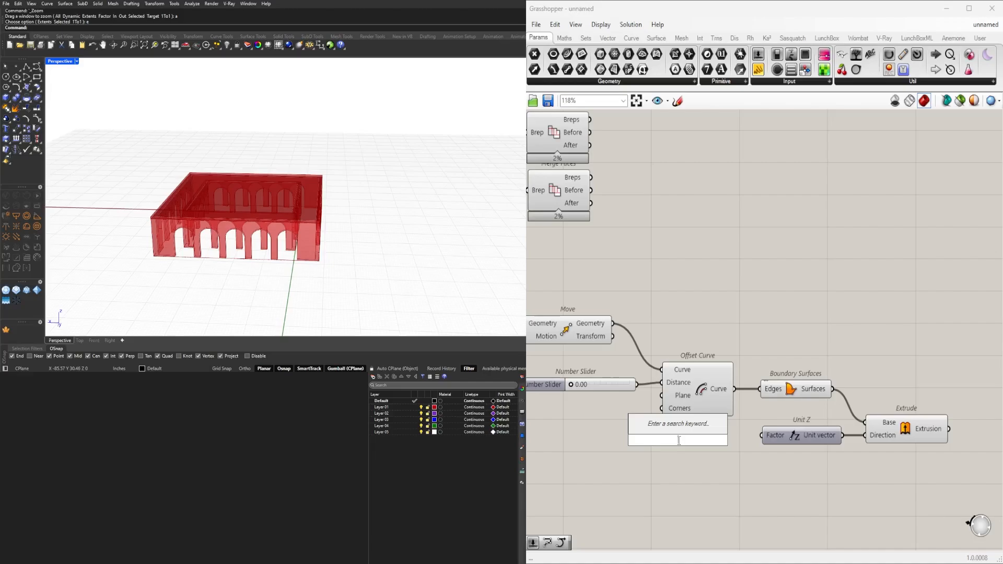
type("2.00")
key("Return")
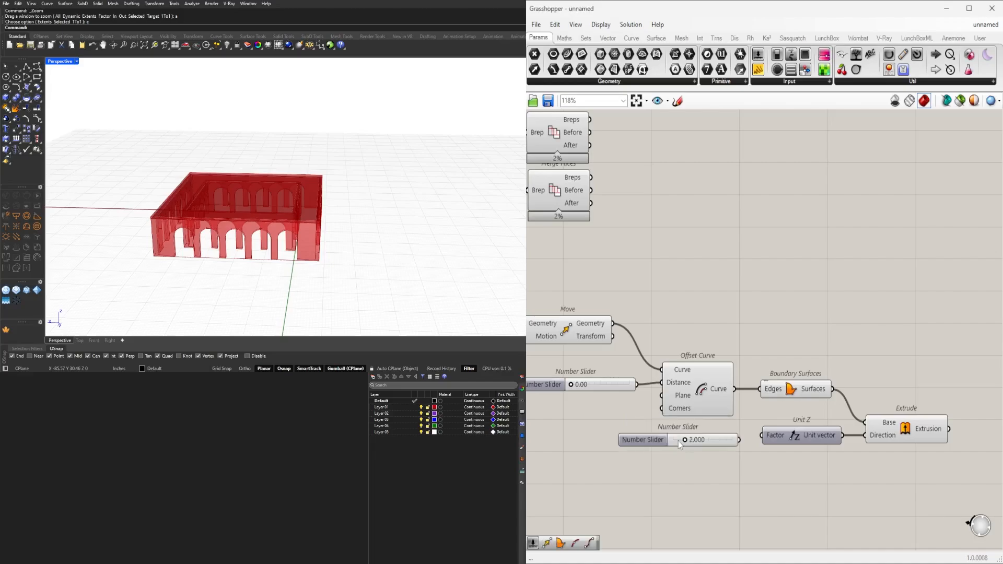
scroll(677, 442, "up", 4)
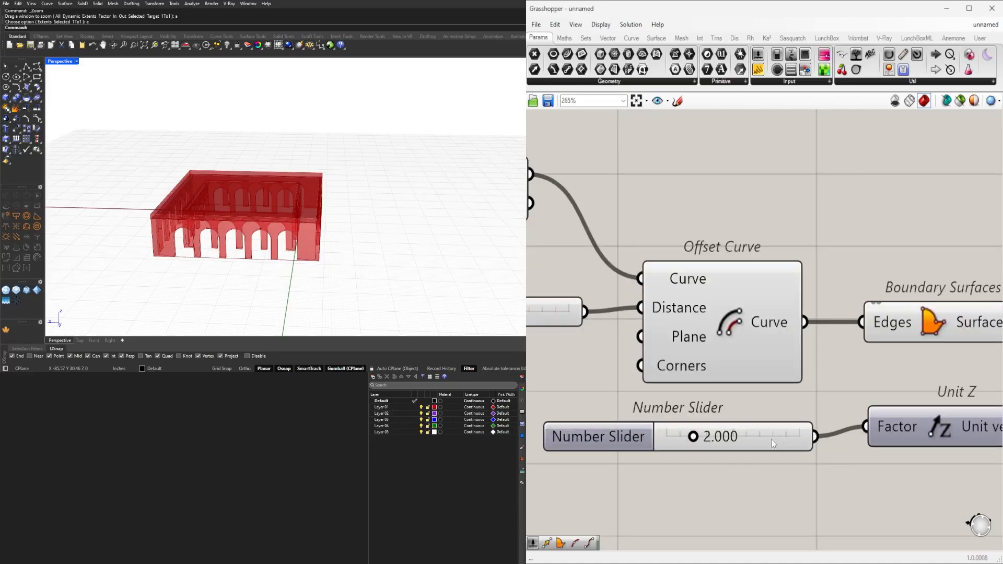
left_click_drag(775, 443, 806, 423)
scroll(752, 417, "down", 3)
left_click(751, 417)
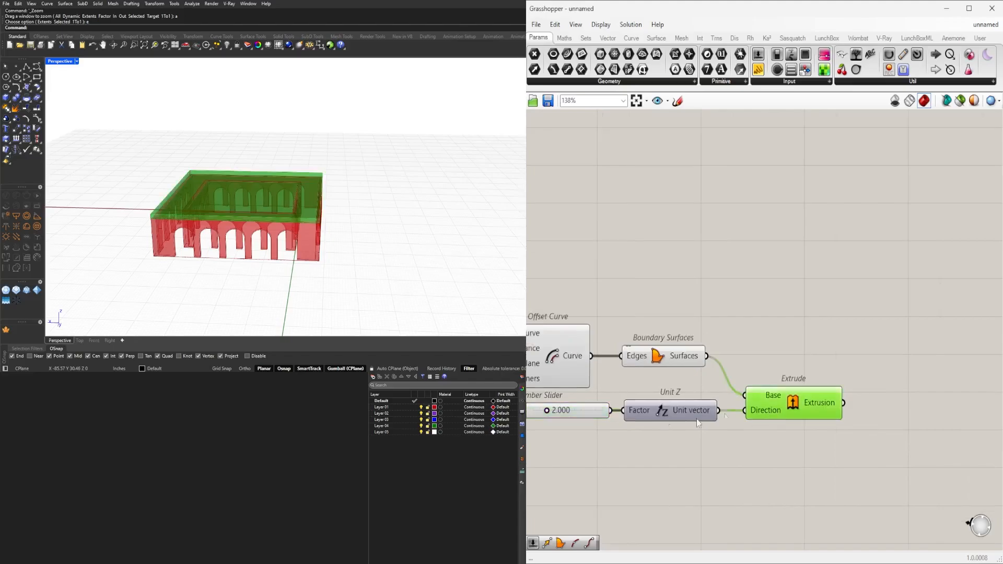
Disable the preview of the intermediate roof components, including Join Curves, Move, Offset Curve and Boundary Surfaces.
scroll(836, 418, "down", 3)
left_click_drag(886, 449, 547, 315)
right_click_drag(590, 285, 722, 293)
middle_click(723, 292)
left_click(759, 265)
left_click(869, 294)
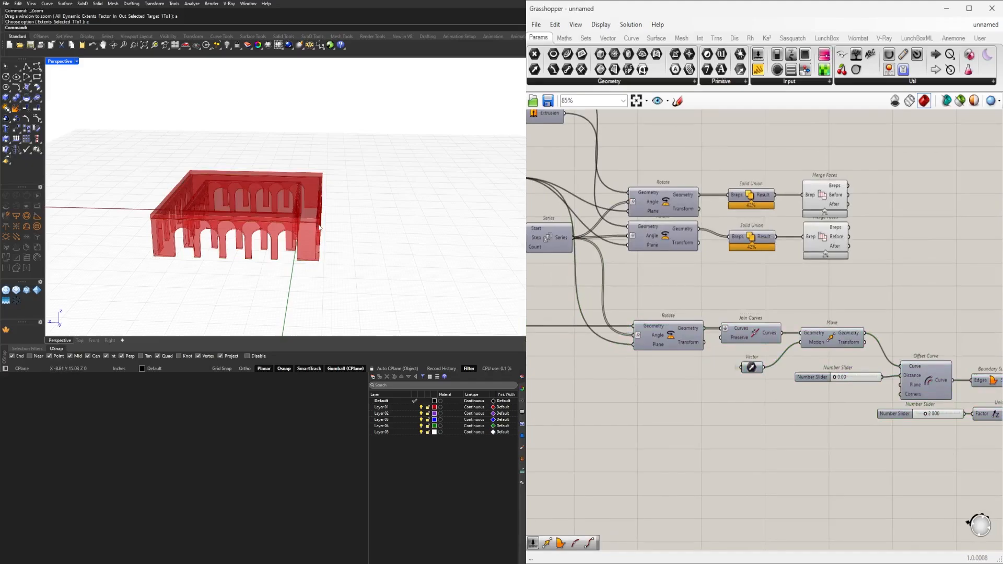
Examine the extruded roof slab together with the two Merge Faces wall results in the model.
scroll(741, 440, "down", 1)
right_click_drag(741, 440, 562, 413)
left_click(857, 383)
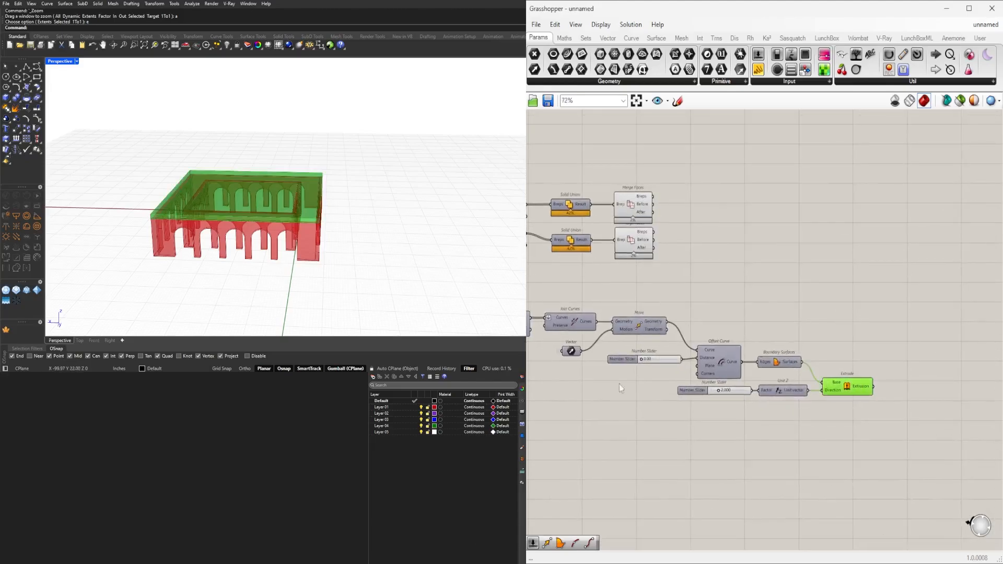
right_click_drag(288, 287, 377, 246)
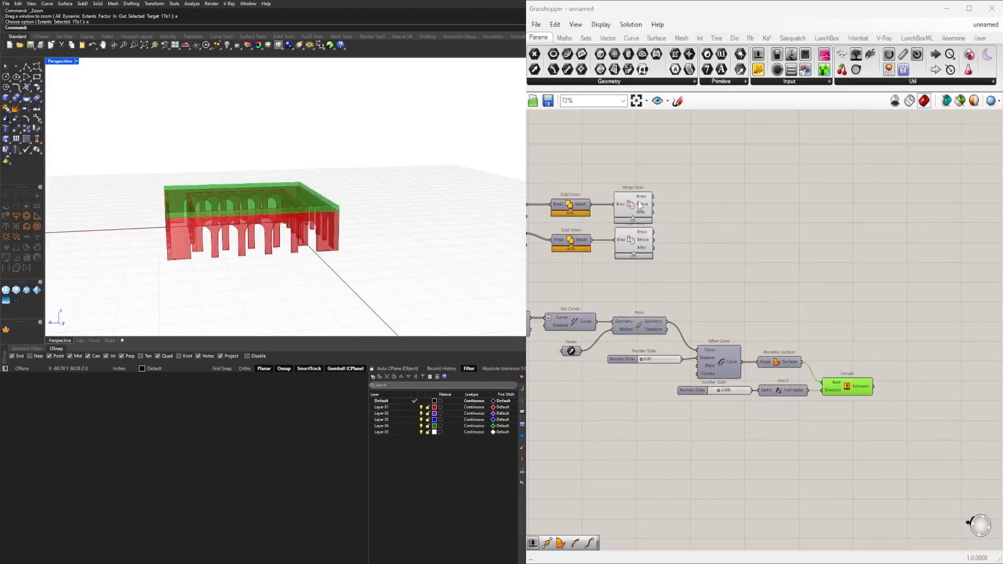
left_click(640, 206, "shift")
left_click(643, 247, "shift")
right_click_drag(856, 261, 909, 279)
right_click_drag(623, 462, 739, 438)
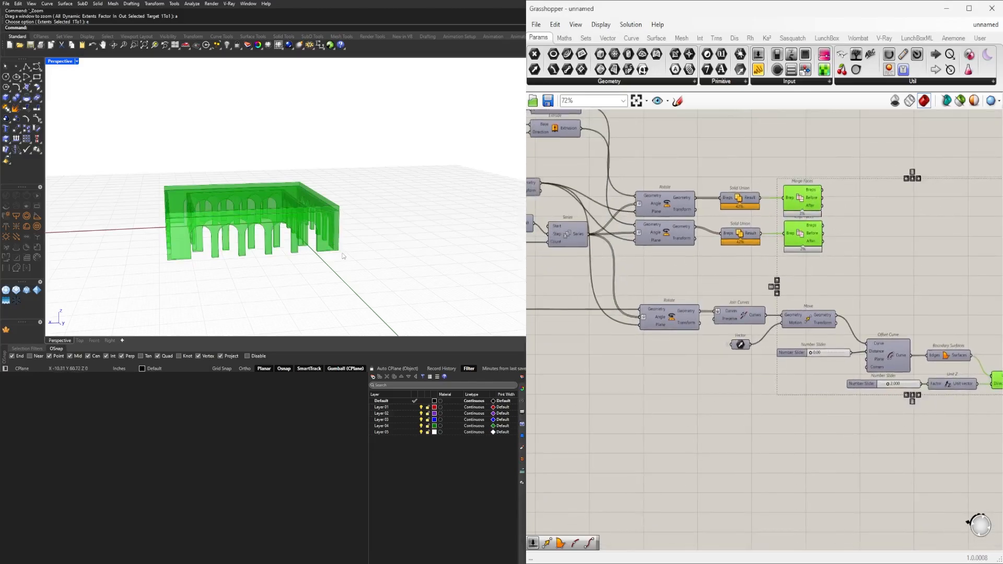
left_click(780, 447)
right_click_drag(820, 372, 723, 345)
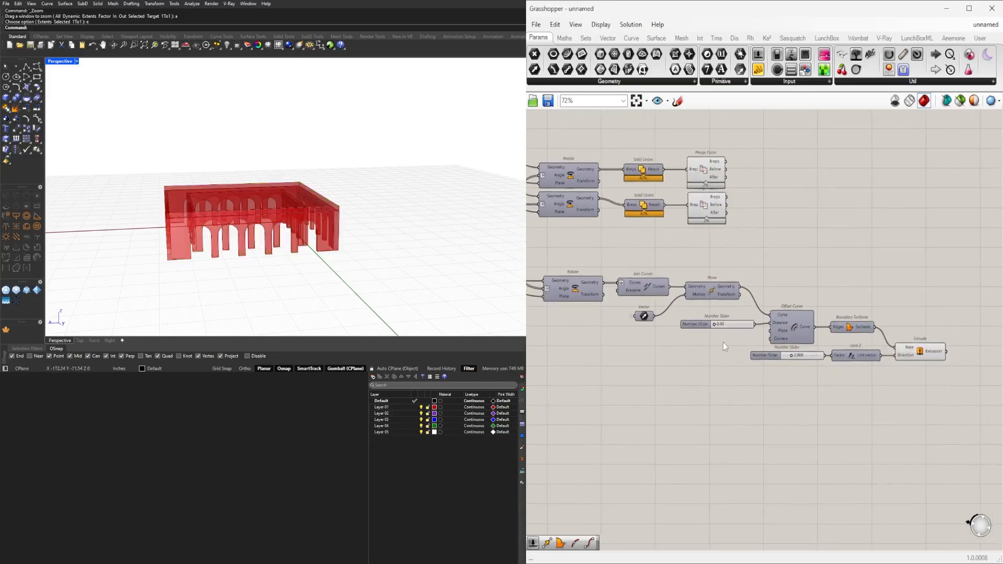
Add an Addition component below Extrude, feeding A from the Vector parameter and B from Unit Z's Unit vector.
right_click_drag(615, 343, 654, 351)
scroll(663, 342, "up", 2)
left_click(690, 323)
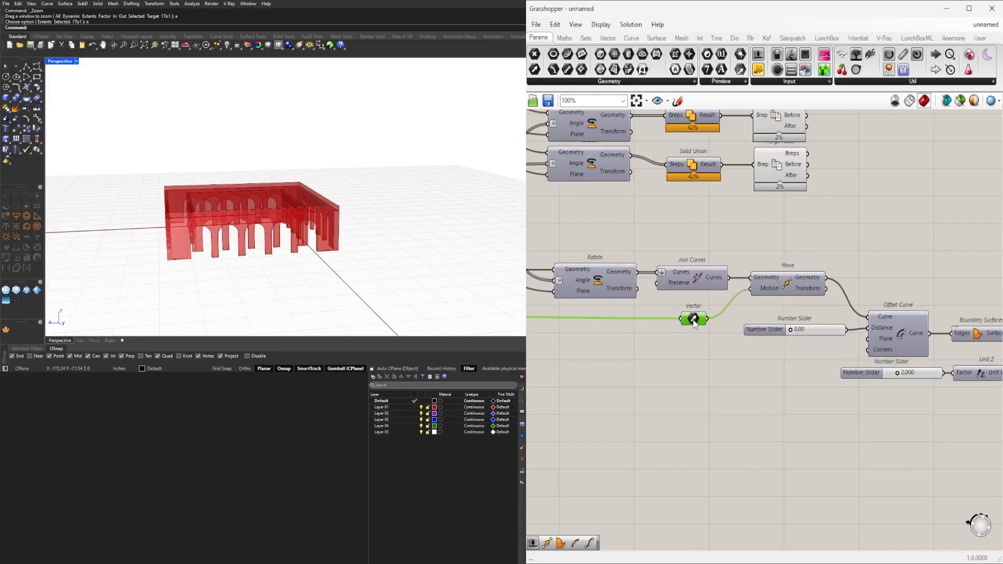
scroll(687, 308, "down", 1)
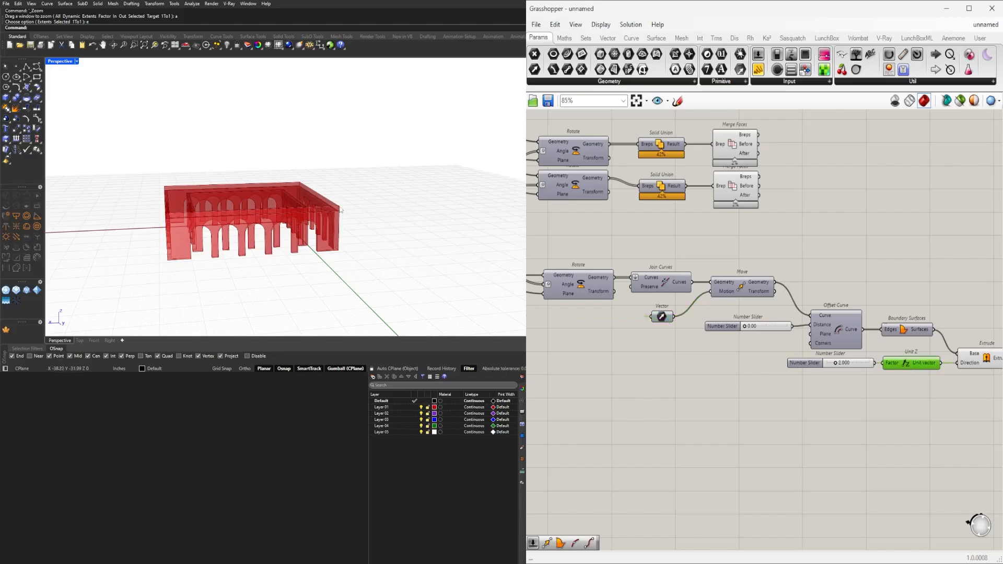
double_click(758, 425)
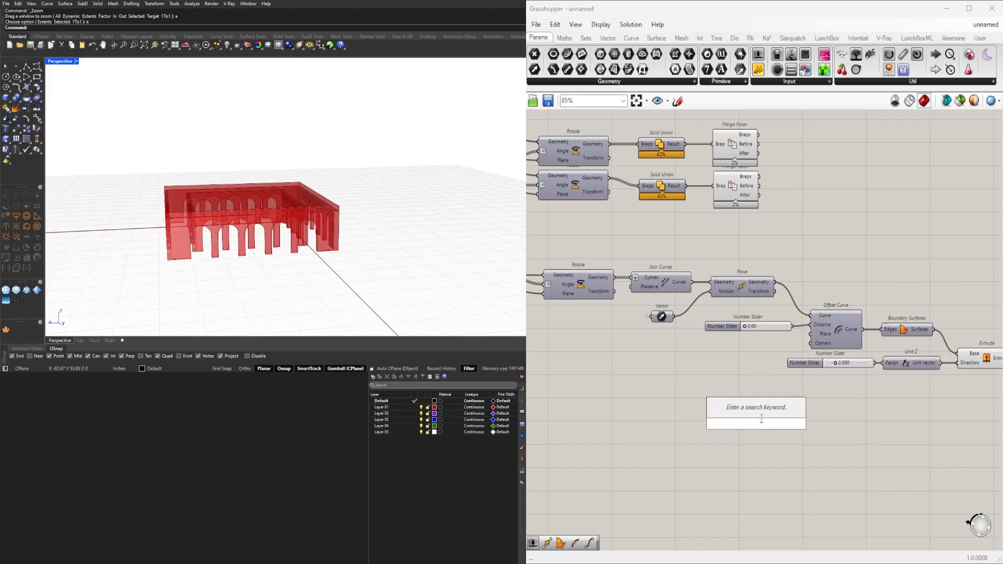
type("addition")
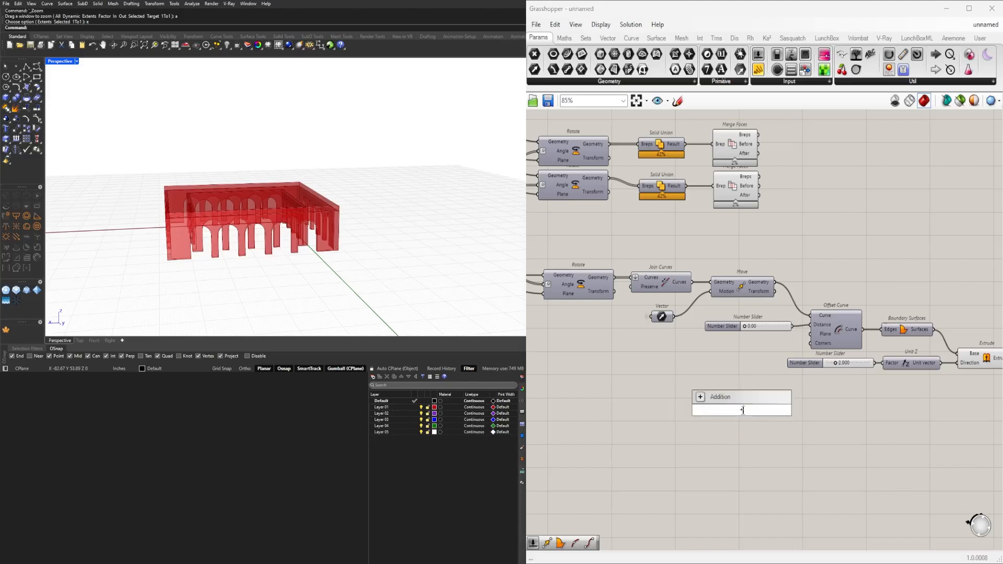
key("Return")
left_click_drag(674, 317, 831, 358)
left_click_drag(912, 363, 954, 396)
left_click(892, 437)
left_click(667, 317)
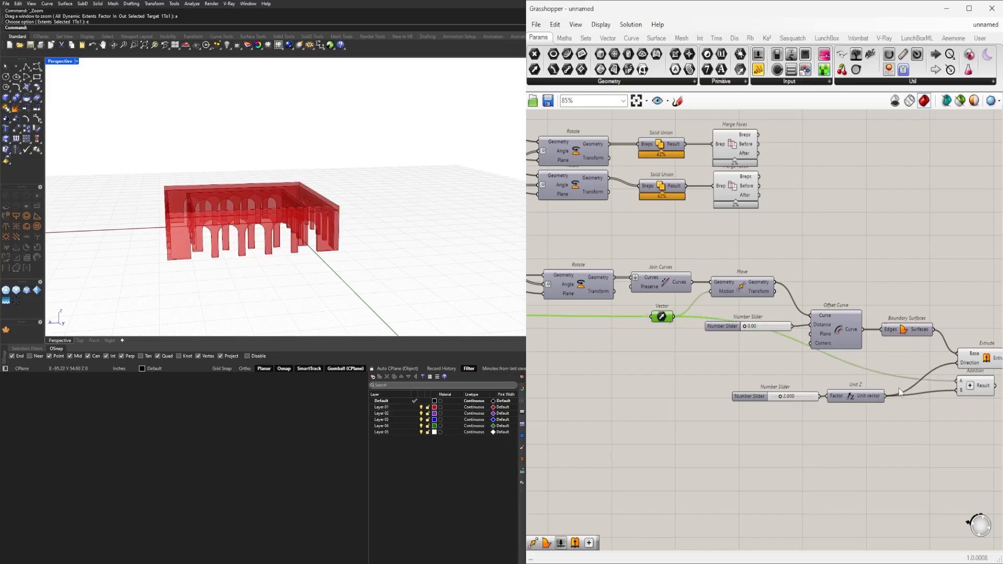
left_click(988, 358)
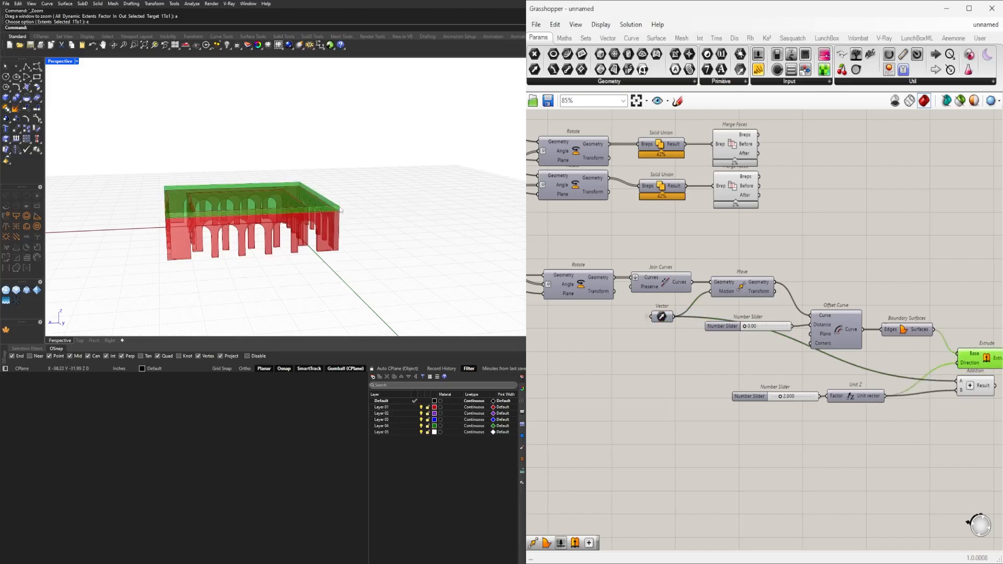
Shift Addition closer to Unit Z and set the wire display of its A input to Hidden.
scroll(792, 460, "up", 2)
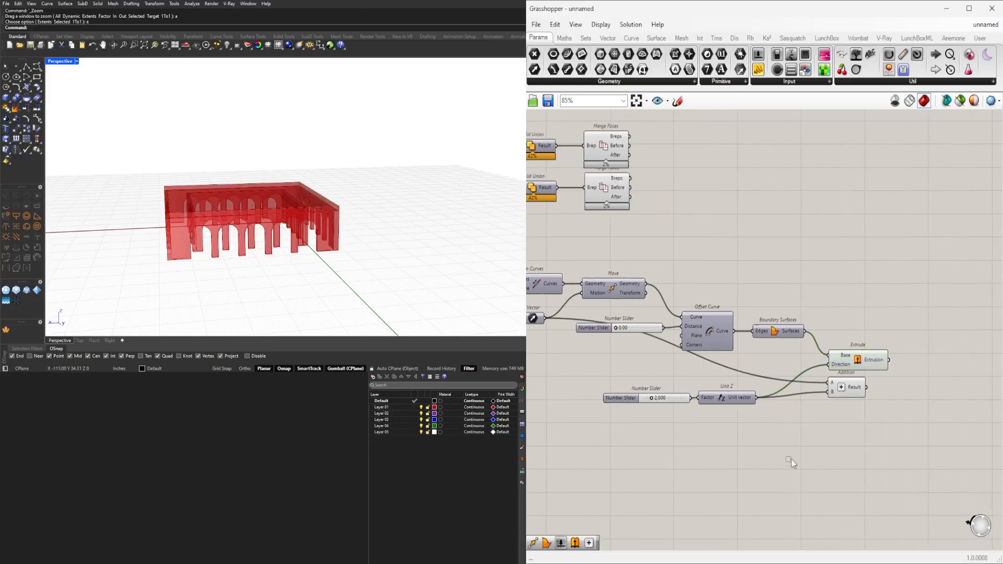
left_click(814, 396)
left_click_drag(813, 393, 814, 393)
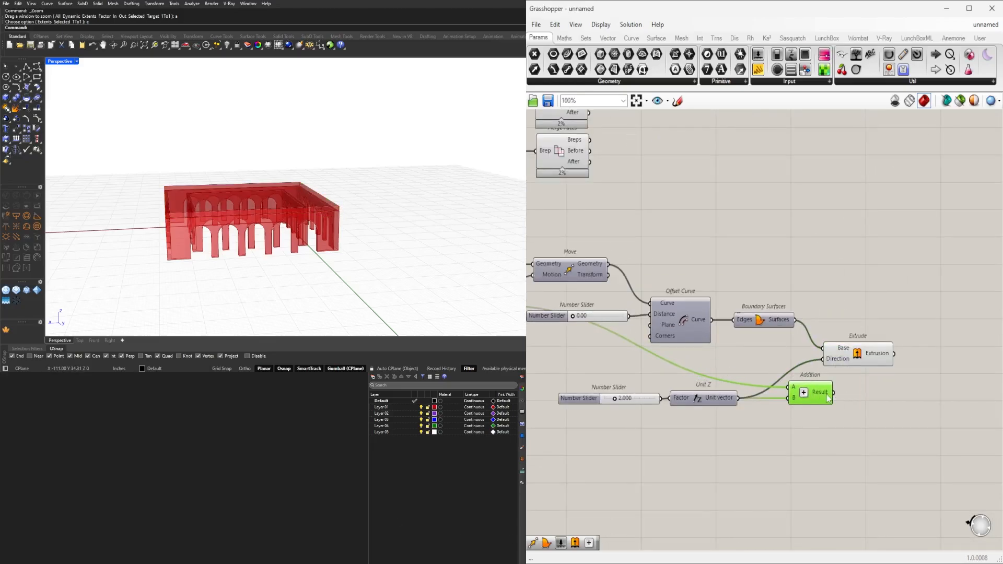
right_click(795, 390)
mouse_move(839, 385)
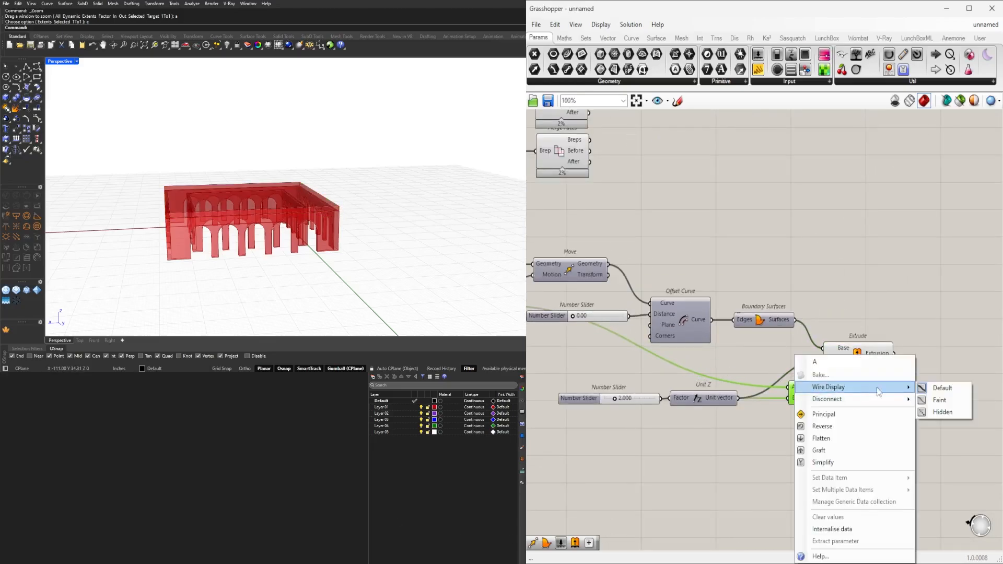
left_click(941, 414)
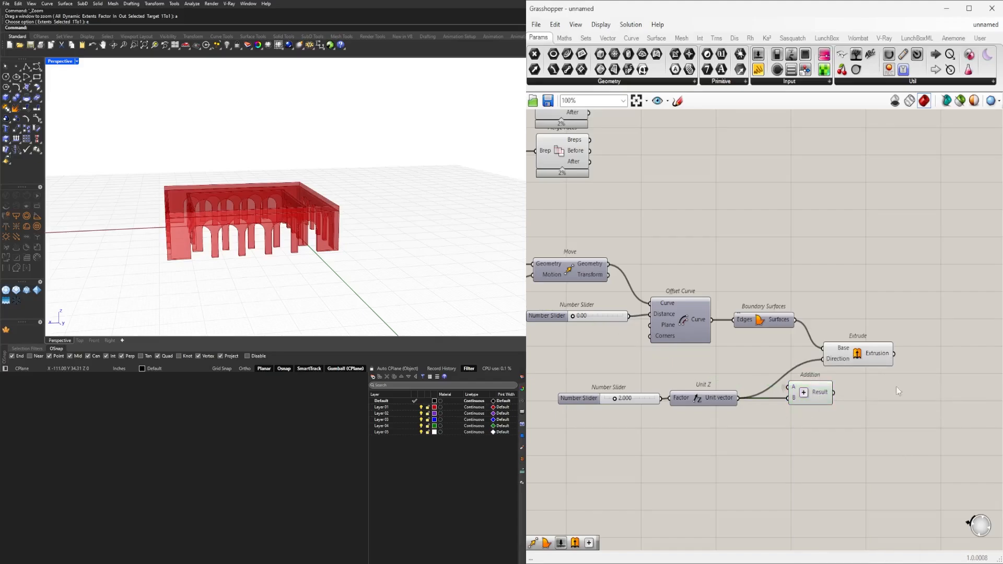
Align Addition beneath Extrude and move the thickness slider and Unit Z closer to it.
left_click_drag(945, 470, 562, 391)
left_click_drag(816, 389, 851, 382)
left_click_drag(763, 438, 643, 395)
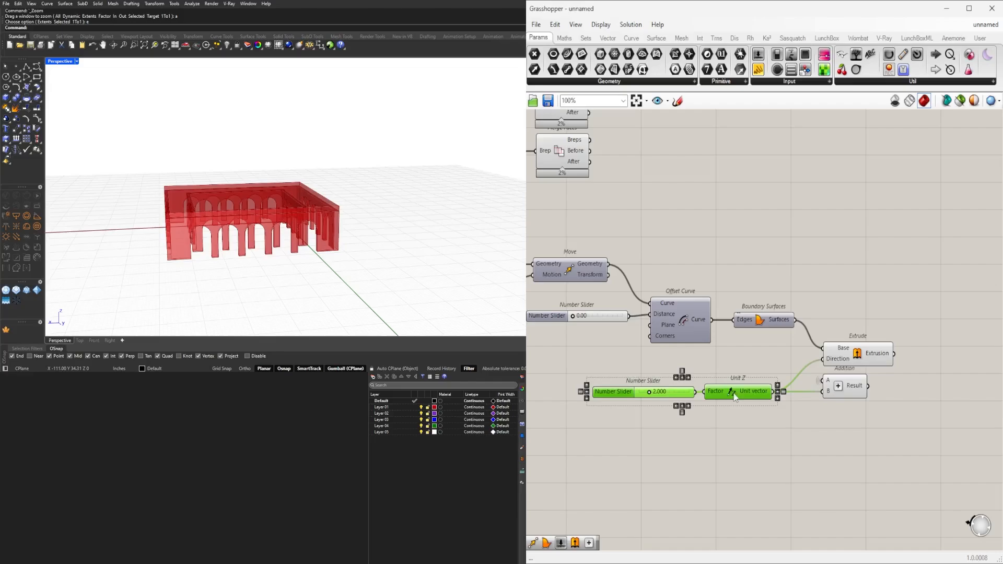
left_click_drag(734, 393, 751, 393)
left_click(828, 446)
right_click_drag(828, 446, 723, 433)
left_click(777, 348)
left_click(834, 416)
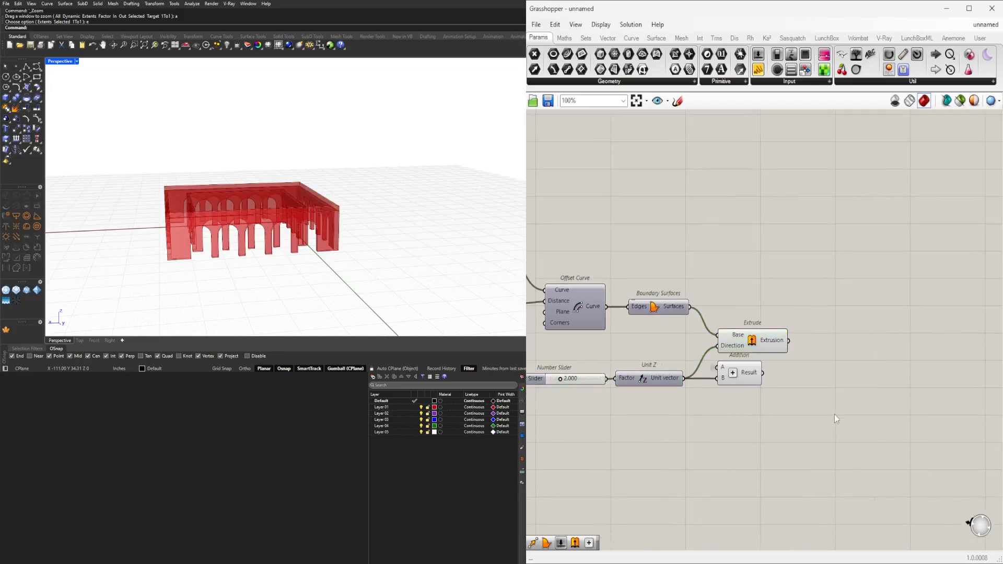
Add another Move component and place it well beyond the Extrude and Addition components.
double_click(835, 418)
type("move")
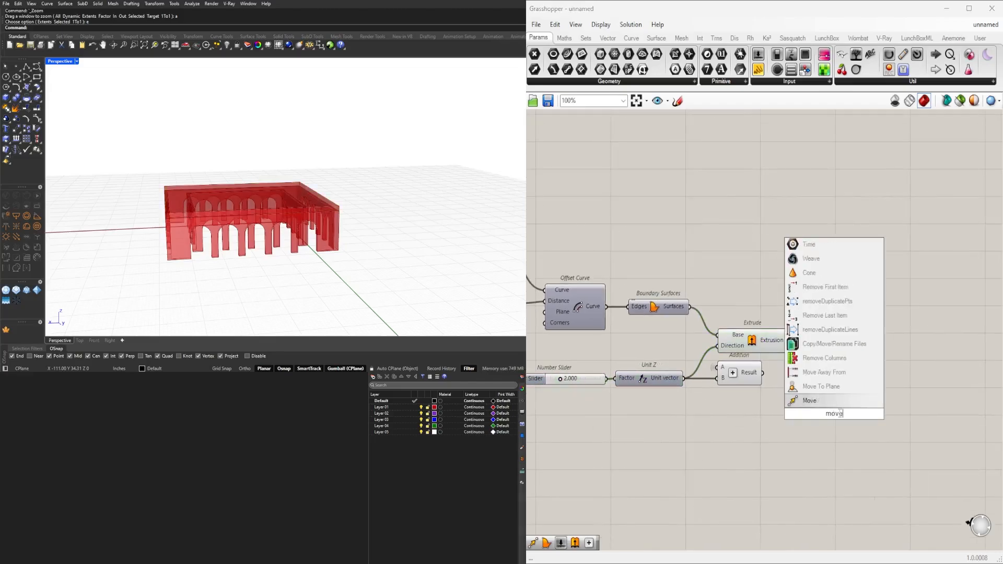
left_click(822, 403)
scroll(822, 404, "down", 2)
right_click_drag(823, 404, 772, 412)
left_click_drag(780, 418, 867, 377)
scroll(739, 330, "down", 2)
right_click_drag(739, 329, 794, 335)
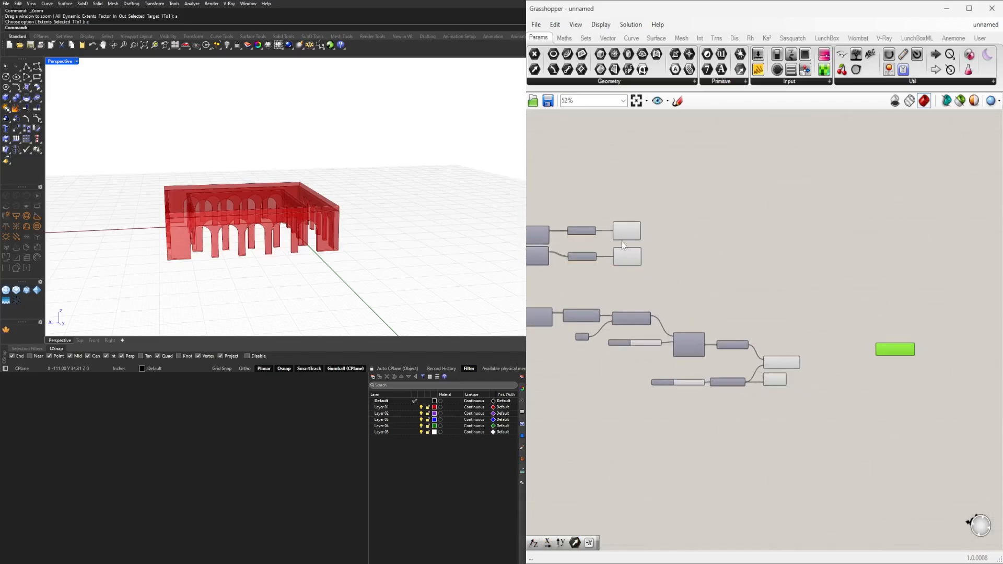
Connect the inner arcade's Merge Faces output to the new Move's Geometry input and Addition's Result to its Motion input.
scroll(881, 348, "up", 2)
right_click_drag(880, 347, 838, 384)
left_click_drag(848, 303, 831, 288)
right_click_drag(774, 257, 851, 258)
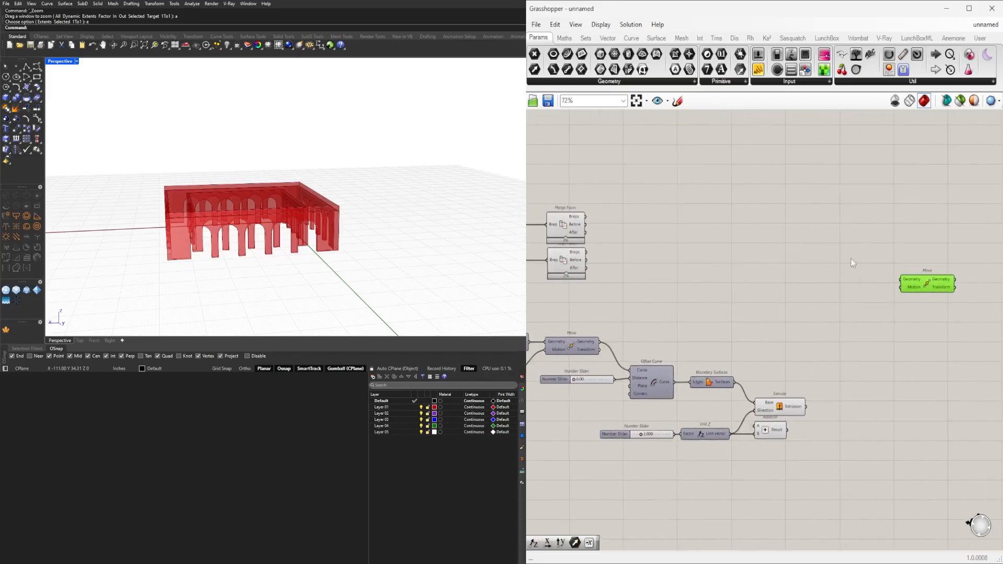
left_click_drag(907, 283, 900, 247)
left_click_drag(690, 222, 906, 392)
scroll(804, 444, "up", 3)
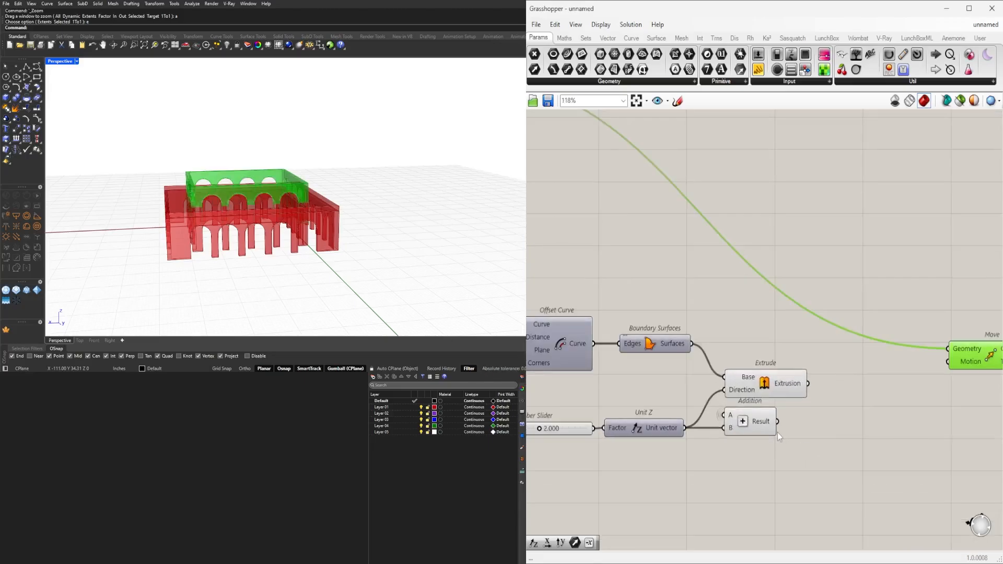
left_click_drag(778, 422, 961, 362)
right_click_drag(866, 408, 723, 428)
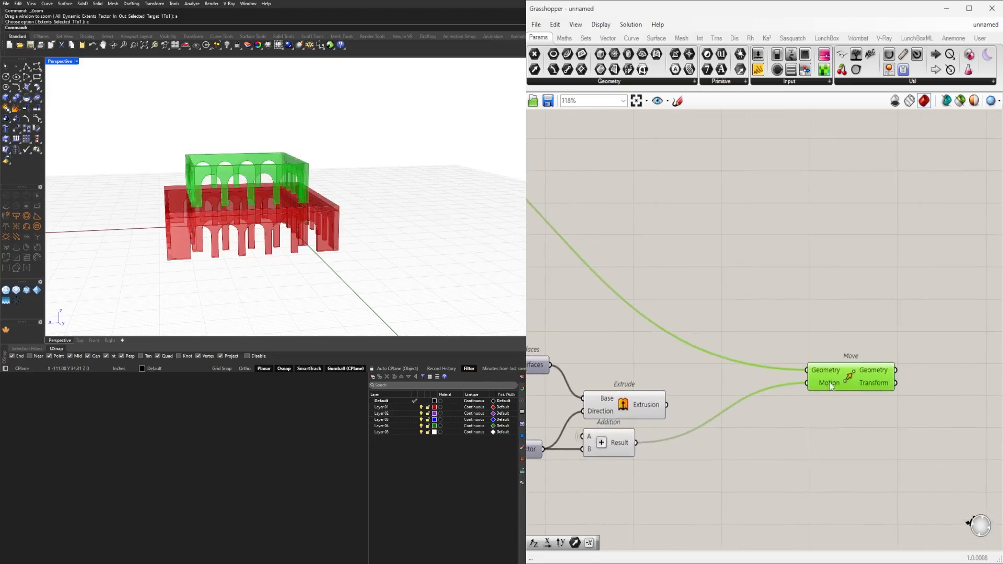
Duplicate the Move component twice beneath the original, connecting the outer arcade's Merge Faces output and Extrude's Extrusion to the copies' Geometry inputs.
left_click_drag(831, 381, 897, 188)
scroll(897, 188, "down", 4)
right_click_drag(898, 188, 845, 287)
left_click(849, 275)
left_click_drag(844, 289, 855, 267)
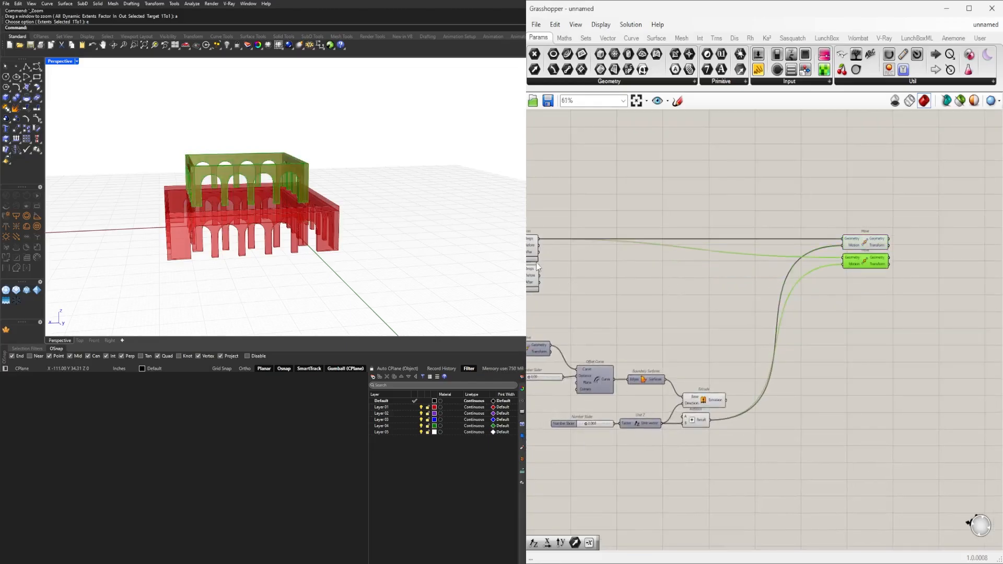
left_click_drag(540, 268, 872, 282)
left_click(856, 316)
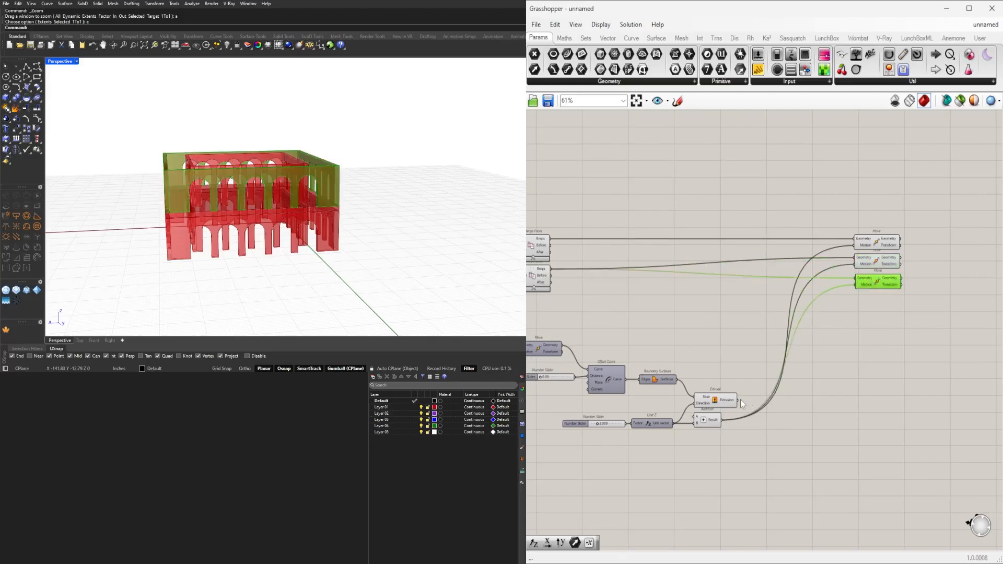
left_click(864, 313)
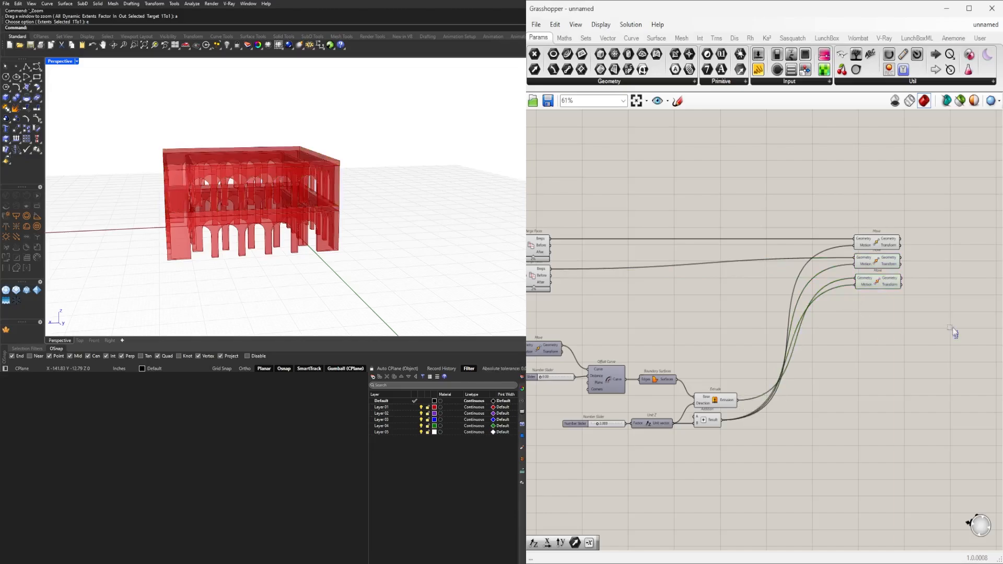
Align the three stacked Move components and distribute them evenly in a vertical column.
left_click_drag(958, 337, 852, 233)
scroll(891, 264, "up", 4)
left_click(870, 317)
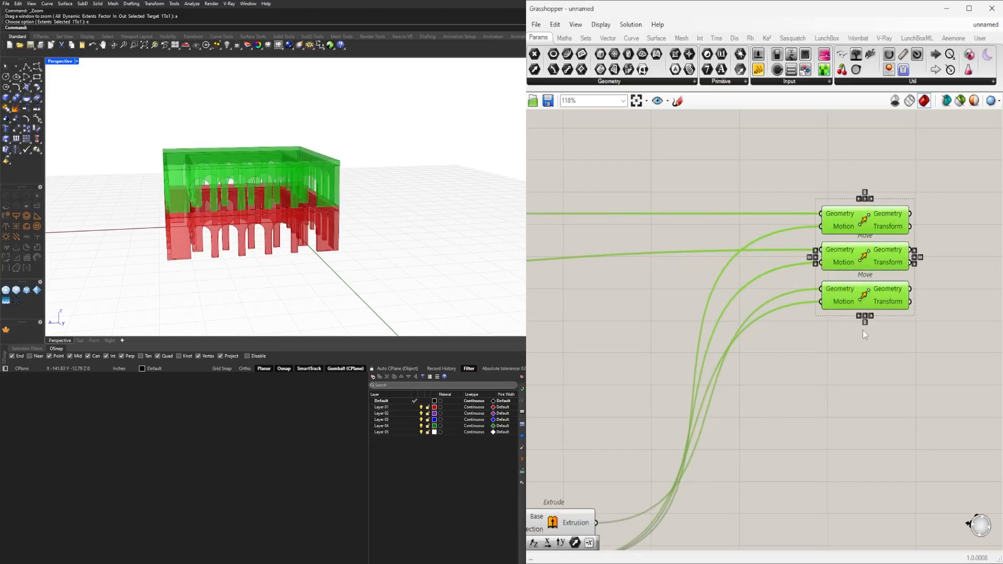
left_click(865, 323)
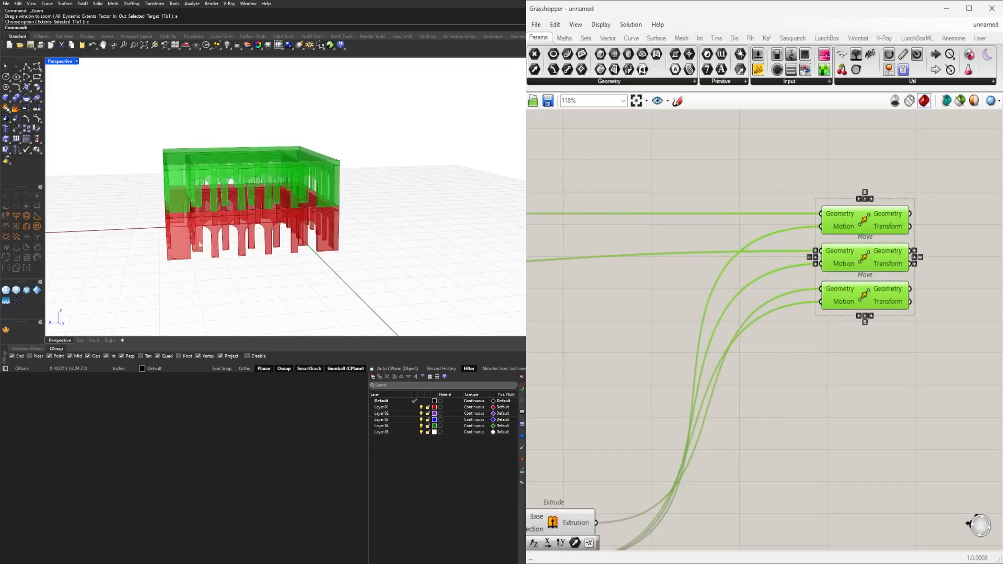
right_click_drag(209, 213, 245, 236)
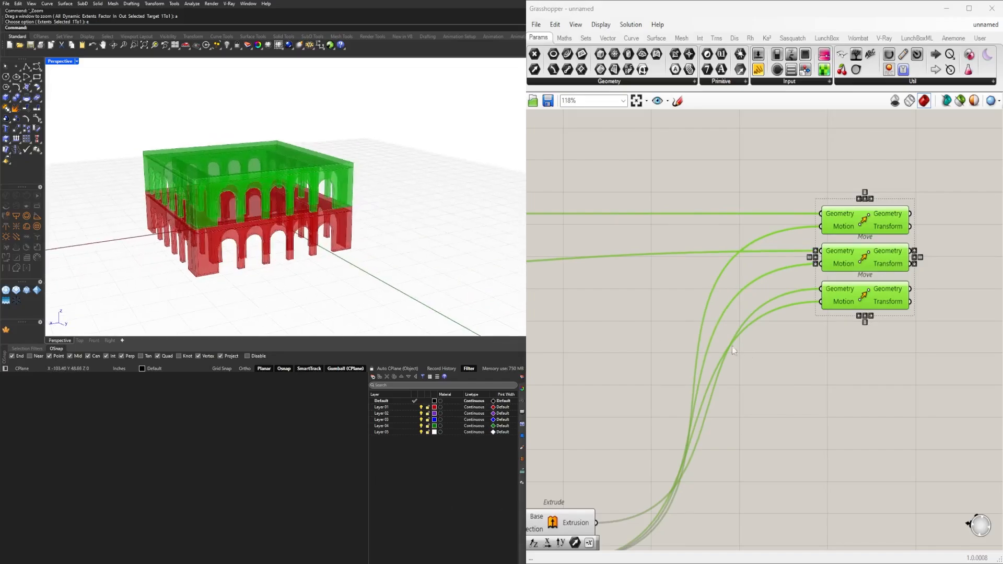
left_click(732, 346)
Add a Series component beside Addition and connect Addition's Result to its Step input.
scroll(742, 361, "down", 2)
scroll(608, 414, "up", 2)
left_click(730, 440)
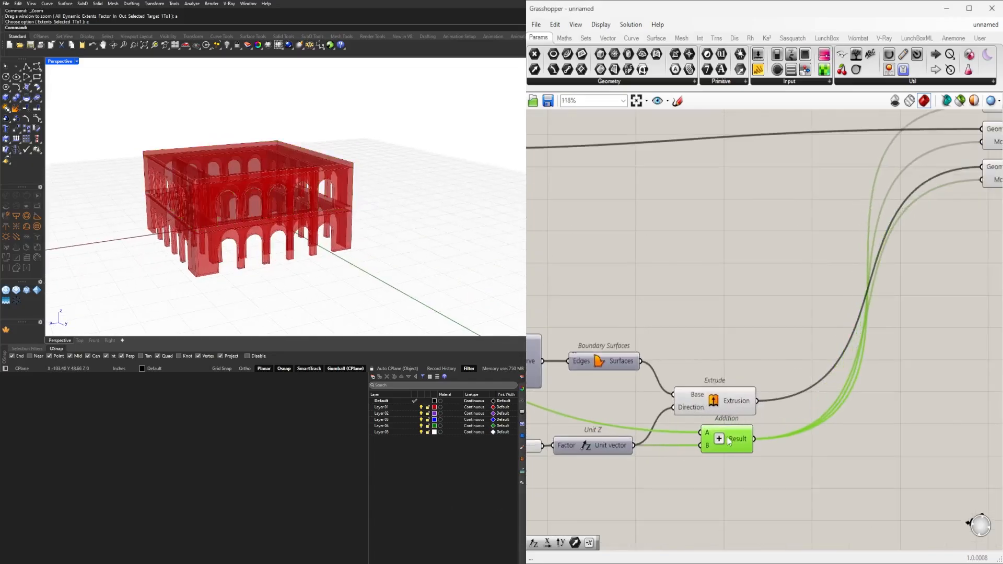
scroll(726, 446, "down", 2)
scroll(795, 429, "up", 2)
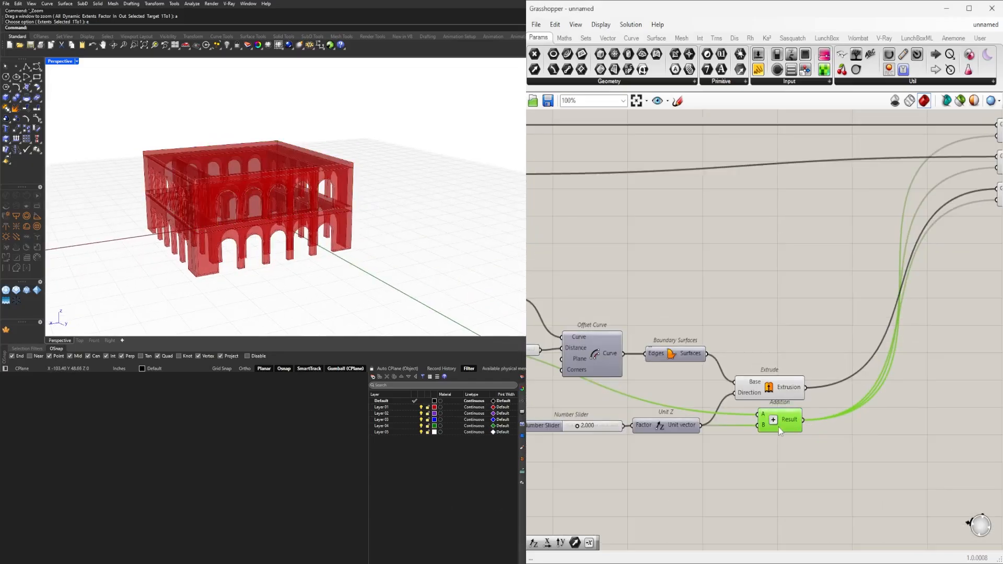
left_click(853, 446)
double_click(853, 447)
type("ser")
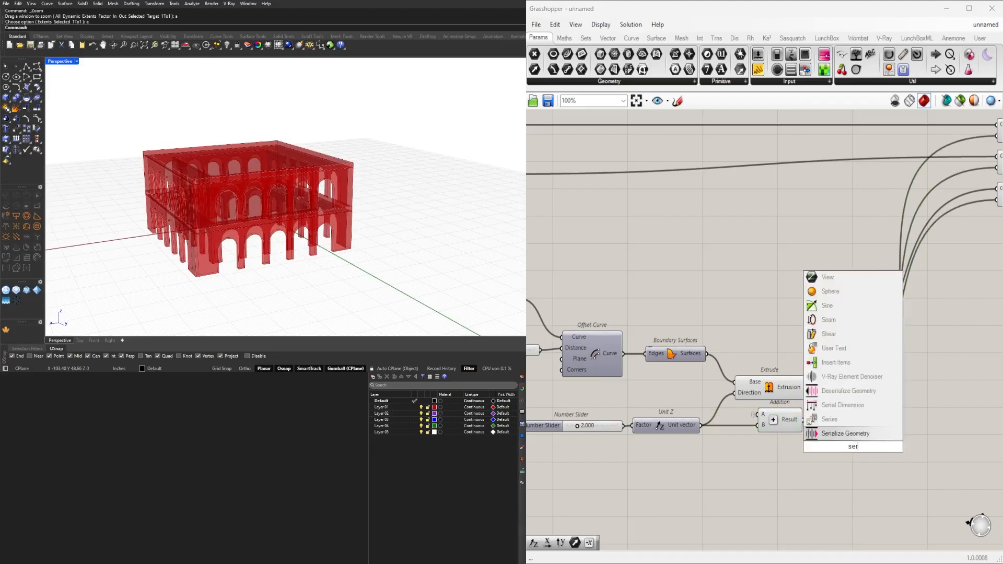
left_click(843, 419)
scroll(737, 428, "down", 2)
left_click_drag(734, 434, 811, 415)
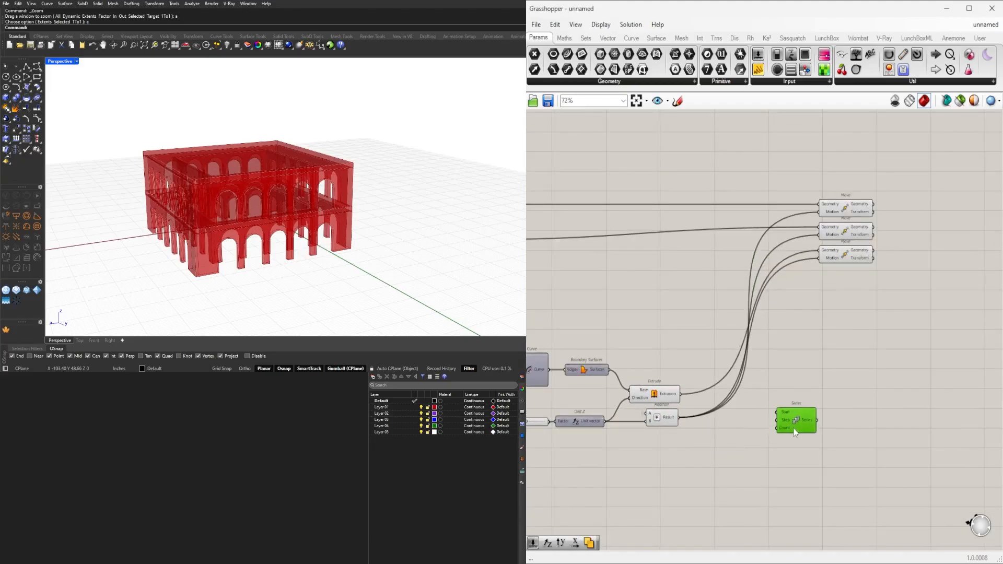
left_click_drag(678, 418, 773, 421)
left_click_drag(793, 421, 729, 433)
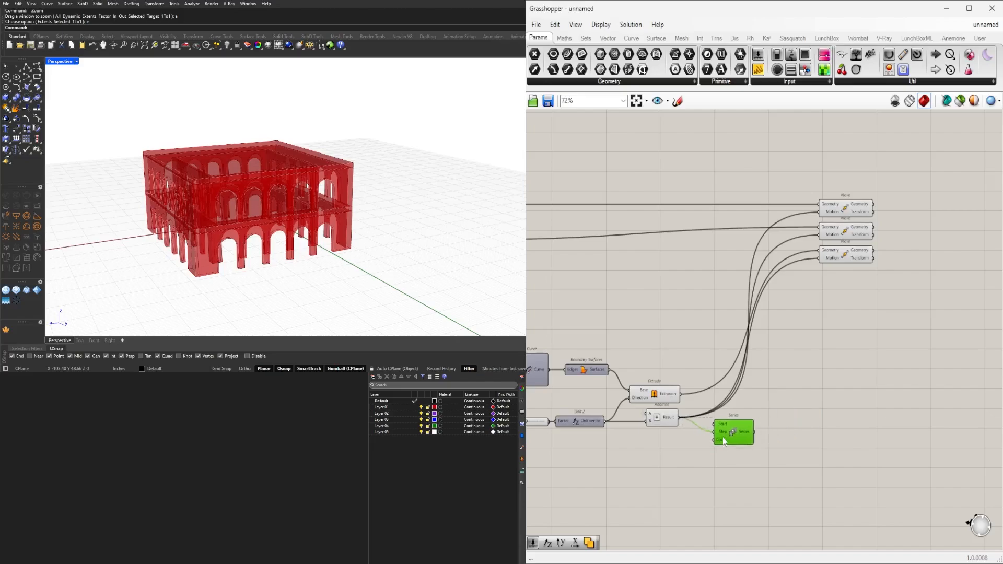
Create a number slider with the value 5 and connect it to the Series Count input.
double_click(660, 446)
type("5")
key("Return")
scroll(684, 440, "up", 3)
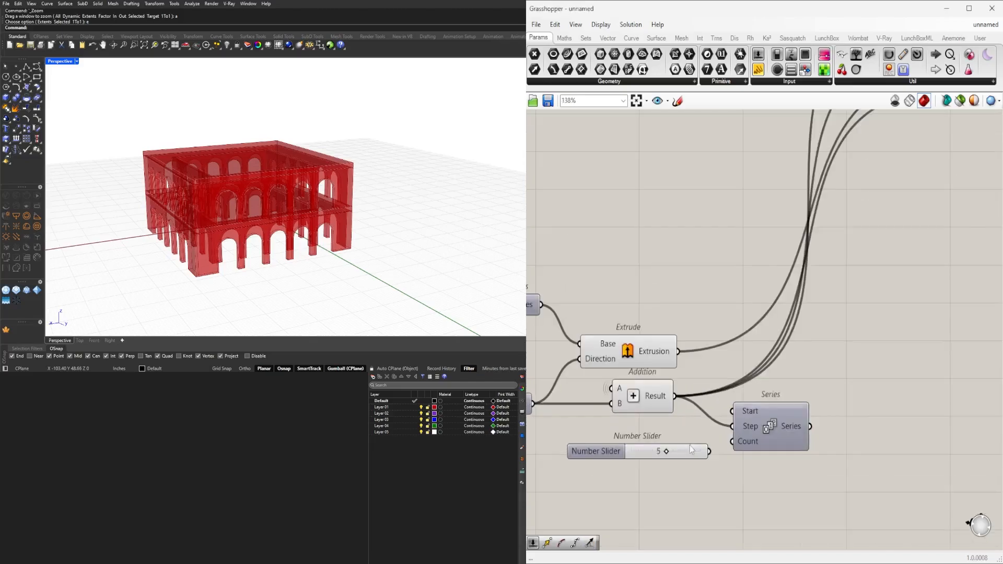
left_click(754, 442)
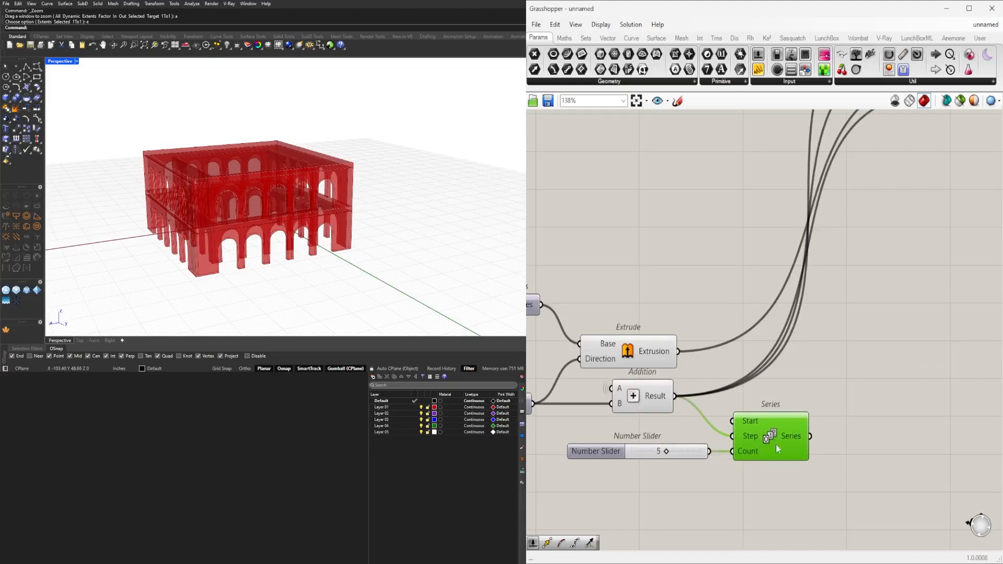
Add a Unit Z component after Series and connect the Series output to its Factor input.
scroll(776, 444, "down", 2)
double_click(830, 429)
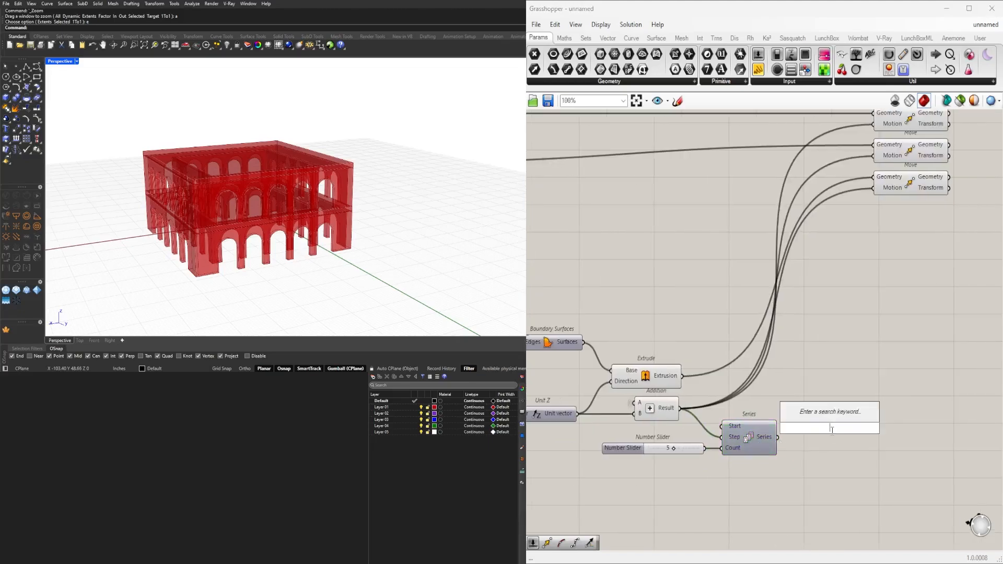
type("z")
left_click(808, 419)
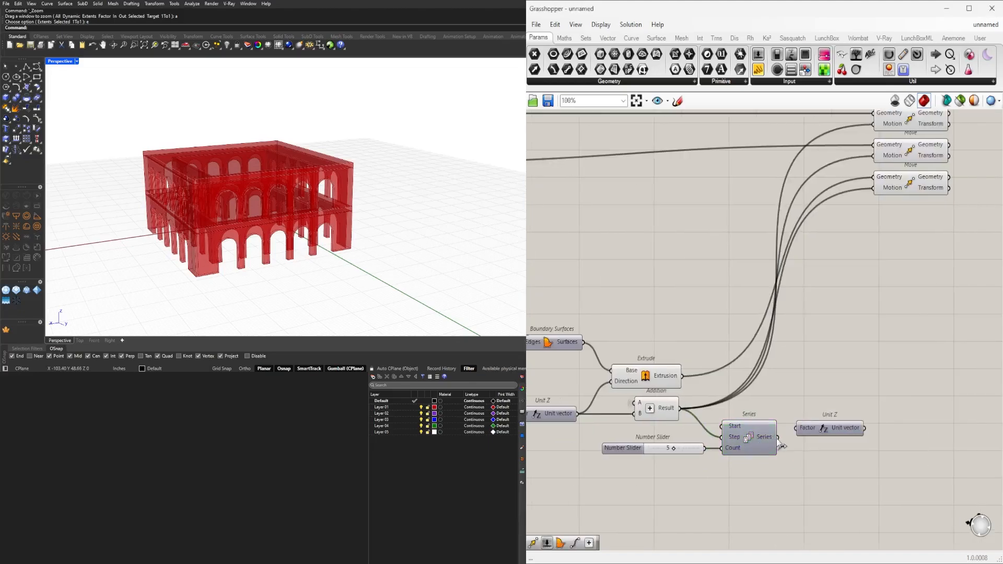
left_click(811, 433)
Shift the three Move components farther from the Series and Unit Z group.
scroll(873, 337, "down", 2)
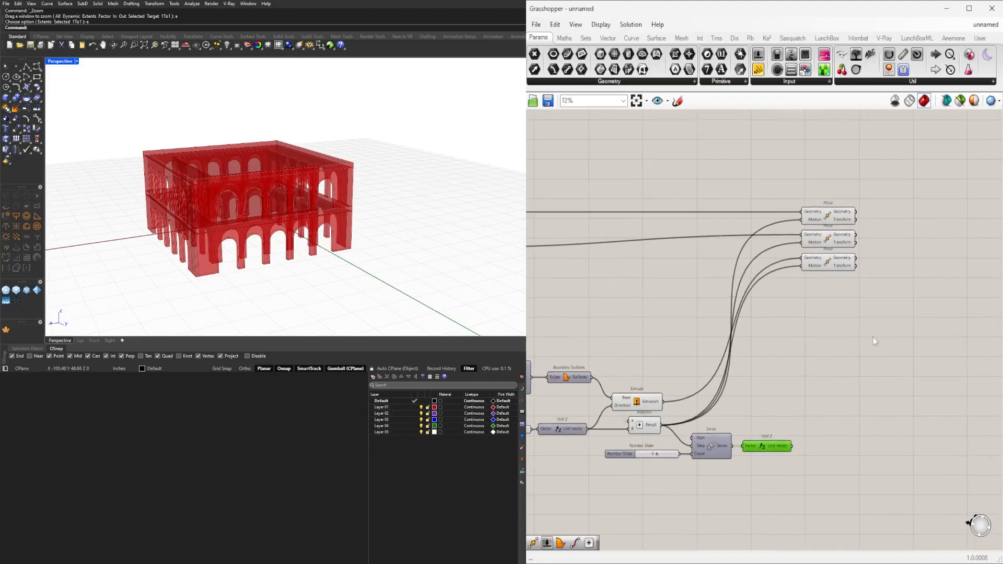
left_click_drag(912, 305, 827, 194)
left_click_drag(826, 216, 860, 217)
left_click(820, 314)
Insert a Relay between Addition and the Moves, link Series Step directly to Addition's Result, and place the Relay beyond Unit Z.
scroll(691, 411, "up", 4)
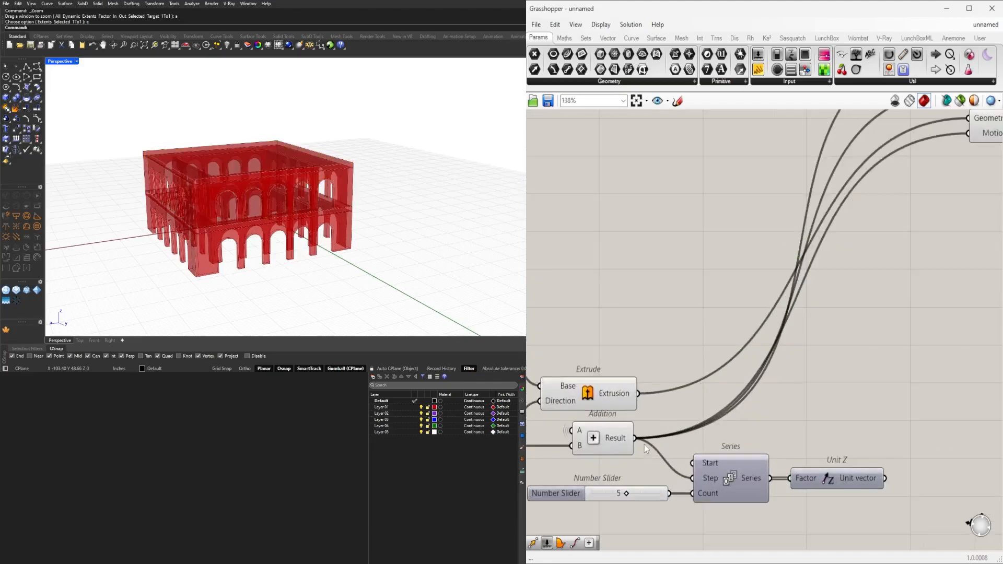
double_click(640, 442)
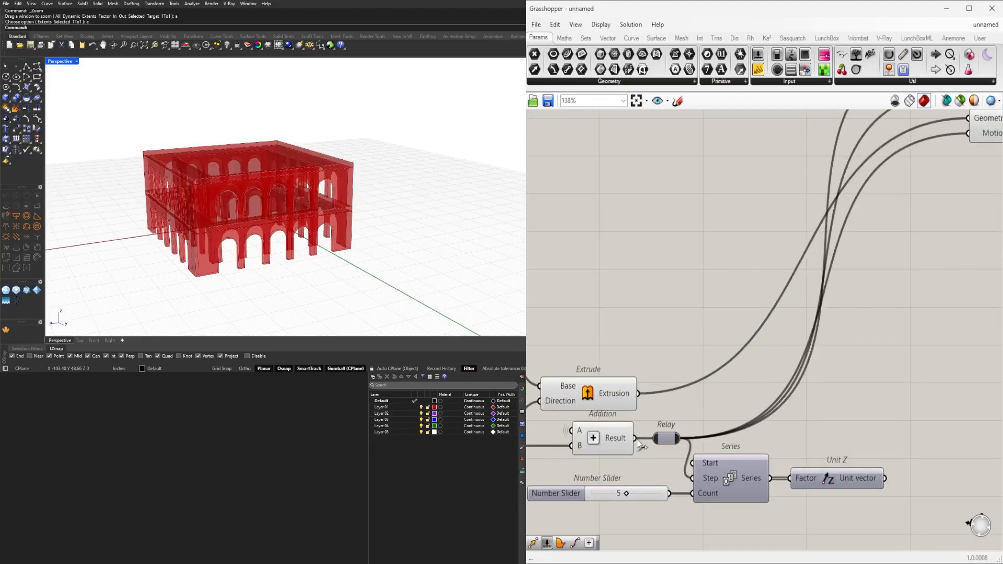
right_click_drag(639, 443, 663, 327)
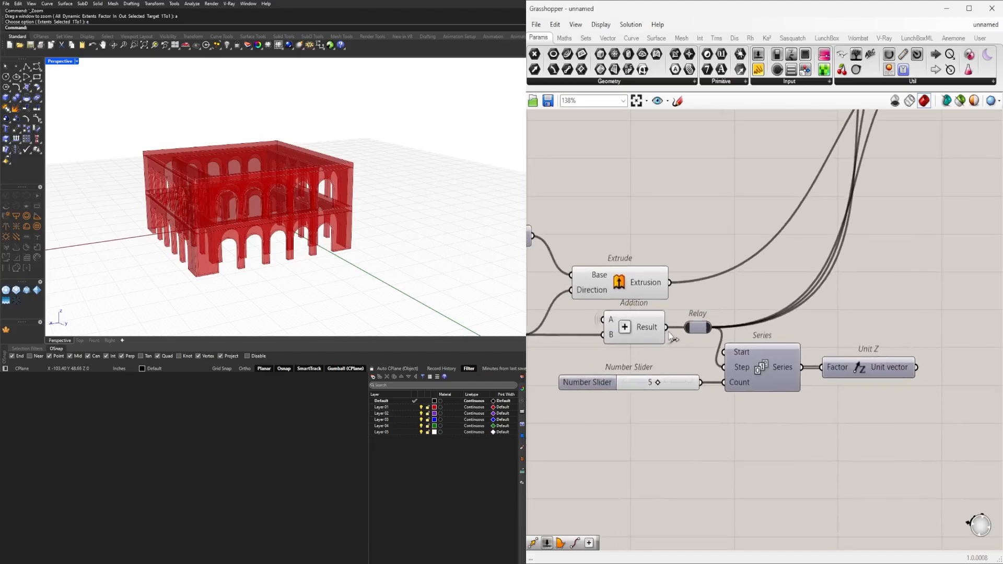
left_click_drag(669, 333, 722, 367)
left_click_drag(700, 330, 928, 331)
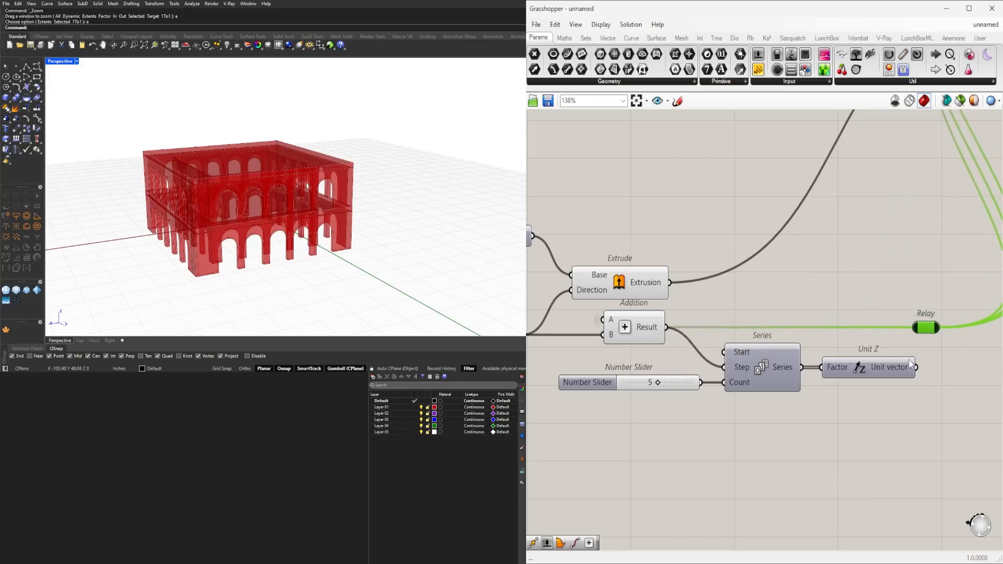
Replace the Relay's input with Unit Z's Unit vector so the Series drives all three Moves.
scroll(918, 333, "down", 4)
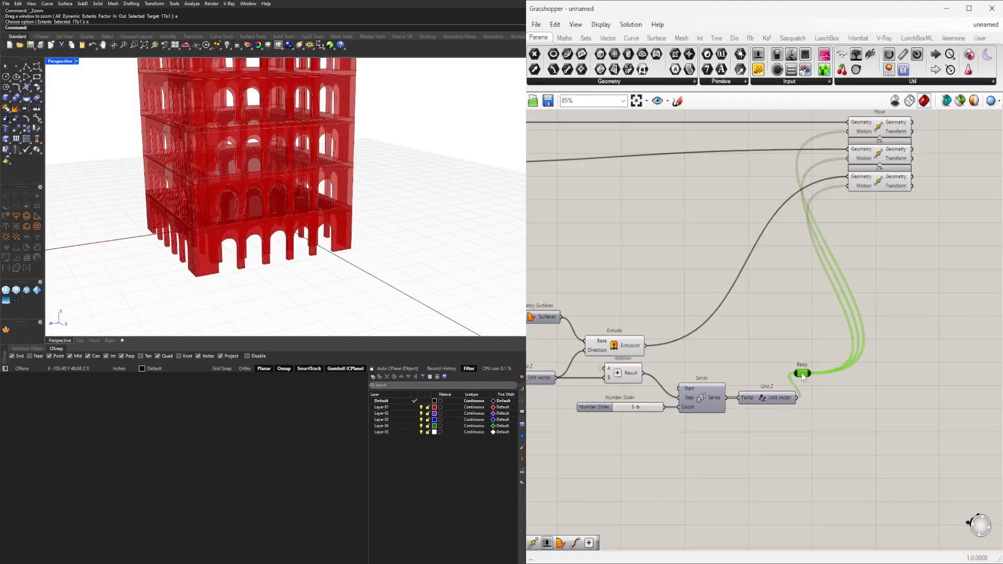
left_click_drag(808, 387, 816, 404)
right_click_drag(281, 204, 329, 232)
left_click(898, 245)
right_click_drag(899, 244, 739, 290)
Bring the three Moves down near the Relay and align the Relay with Unit Z.
left_click_drag(815, 298, 706, 175)
left_click_drag(716, 177, 795, 381)
scroll(632, 483, "up", 3)
left_click_drag(677, 412, 683, 407)
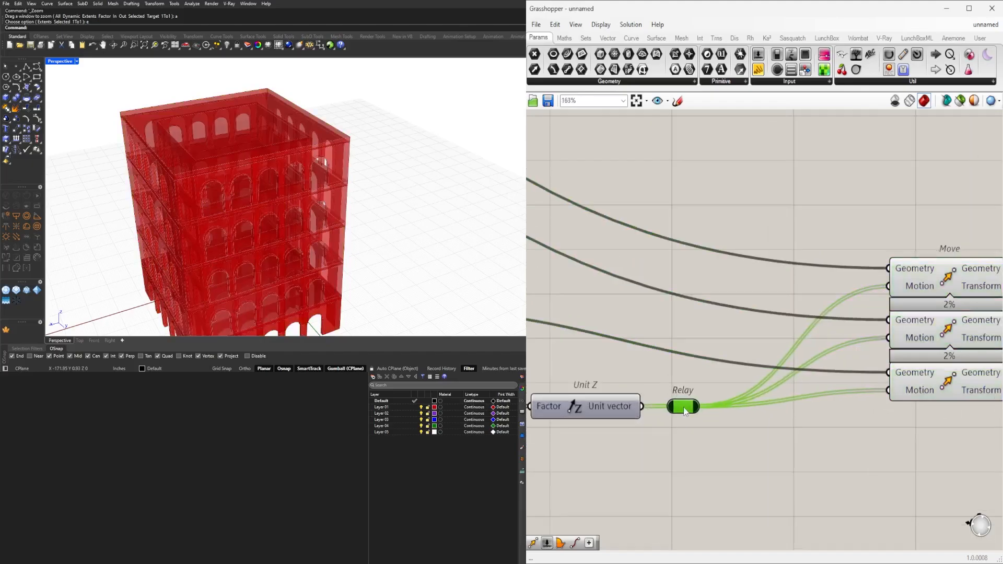
Turn off the preview of the Extrude, Addition, Series, Unit Z and Relay components together.
scroll(698, 414, "down", 3)
right_click_drag(666, 452, 825, 397)
left_click_drag(848, 394, 649, 271)
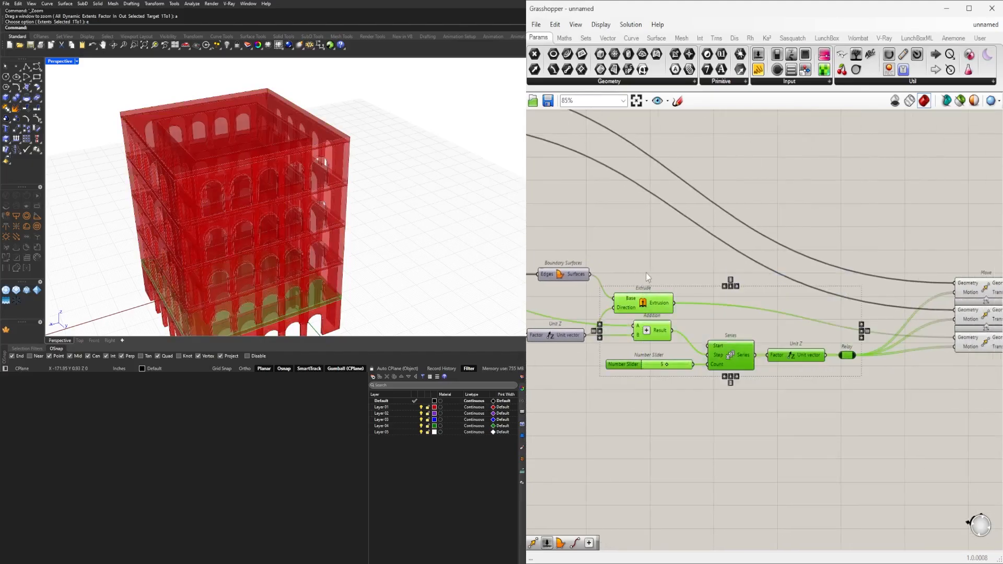
middle_click(649, 272)
left_click(680, 239)
left_click(912, 252)
Spread the three Move components apart so there is a gap between each of them.
right_click_drag(924, 254, 685, 220)
scroll(773, 268, "up", 3)
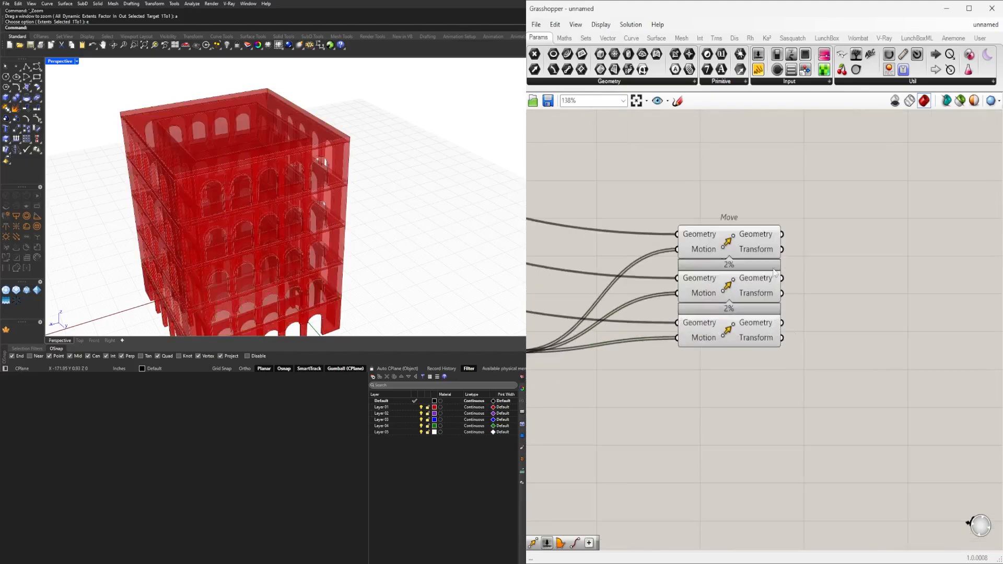
left_click_drag(743, 228, 743, 212)
left_click(739, 283)
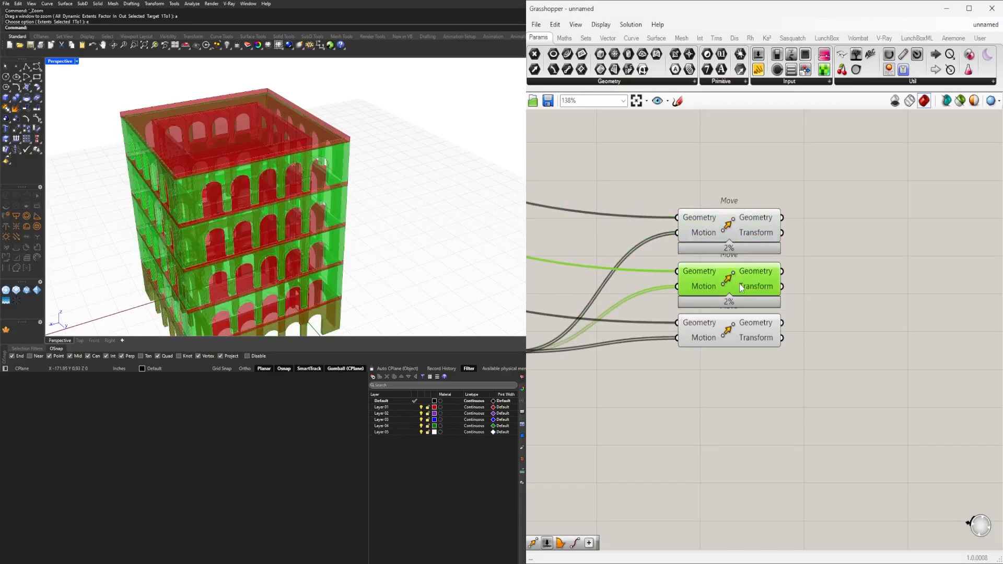
left_click(766, 359)
Set the Series Count slider to 9.
scroll(766, 360, "down", 3)
scroll(606, 340, "up", 5)
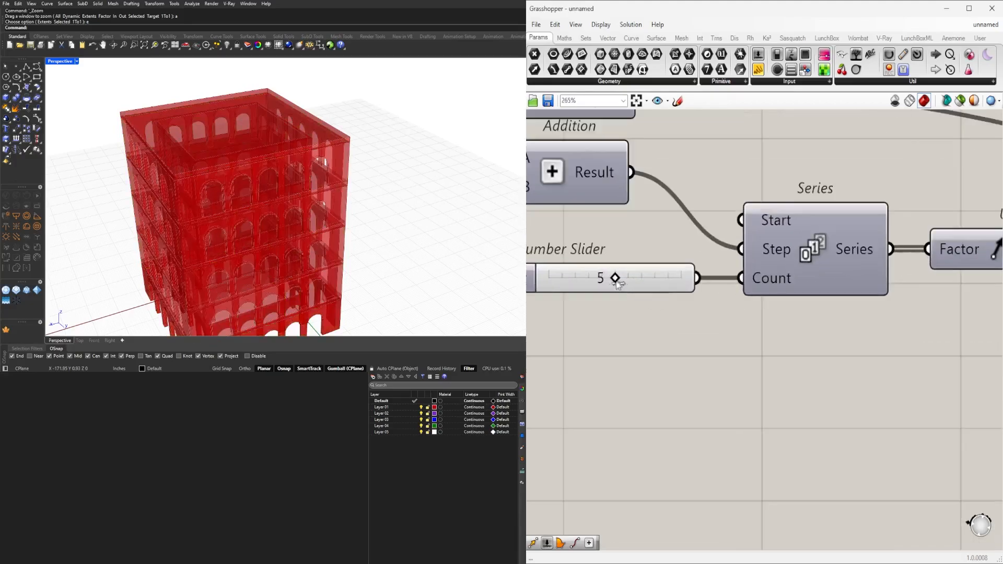
left_click_drag(619, 278, 668, 278)
Examine the stacked arcade tower from several angles and distances in the perspective view.
scroll(264, 188, "down", 6)
right_click_drag(264, 189, 388, 142)
scroll(313, 154, "up", 4)
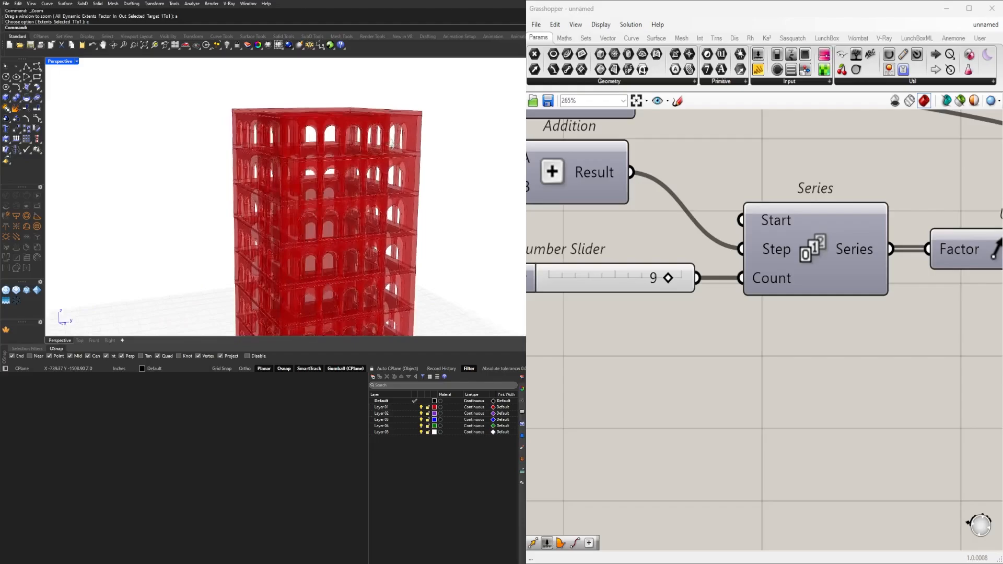
scroll(387, 142, "up", 6)
scroll(387, 142, "down", 8)
scroll(305, 148, "up", 2)
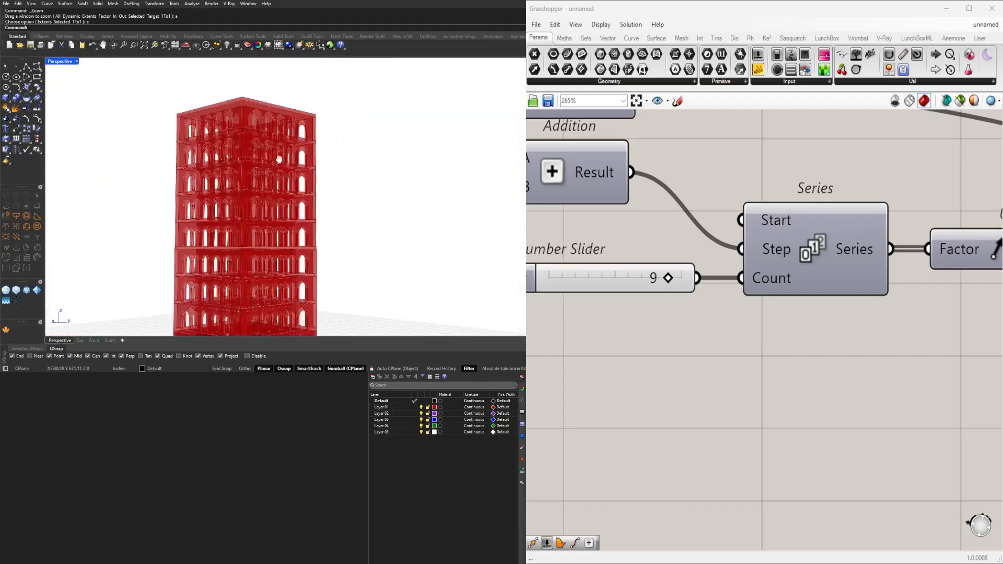
scroll(317, 229, "up", 2)
scroll(328, 229, "down", 3)
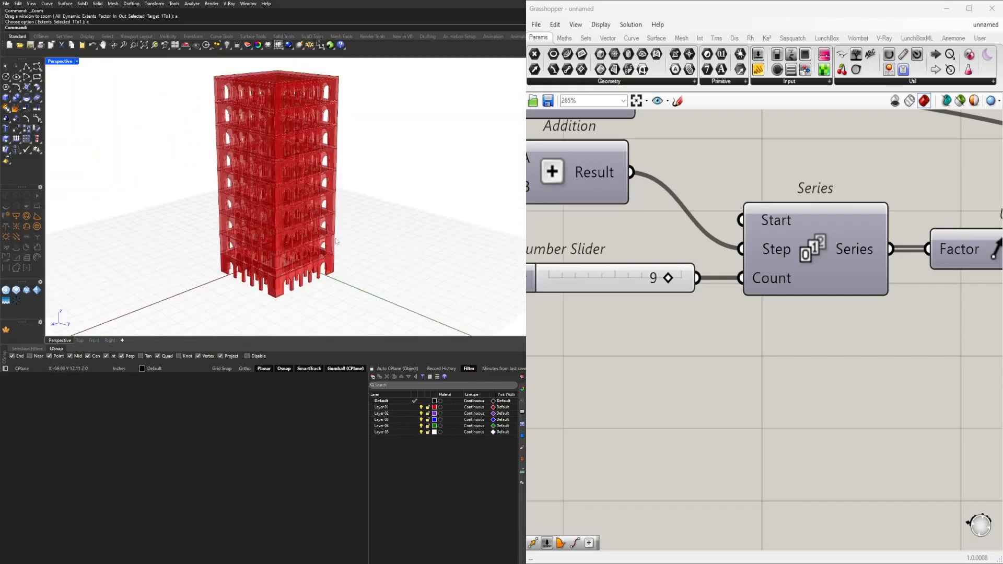
scroll(908, 252, "down", 5)
Select each of the three Move components in turn to examine which geometry it produces.
right_click_drag(844, 312, 710, 339)
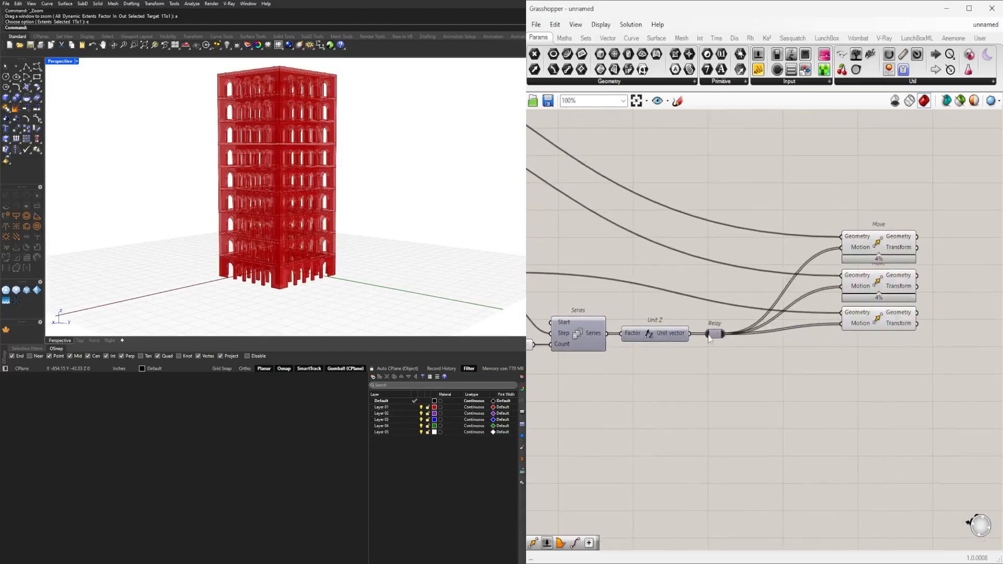
left_click(871, 247)
left_click(882, 283)
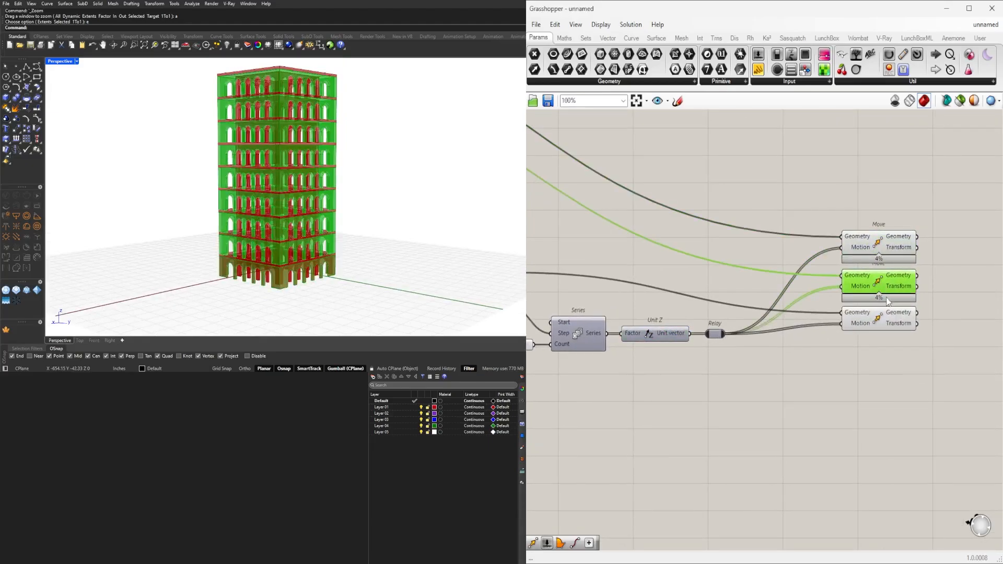
left_click(887, 325)
right_click_drag(958, 324, 800, 358)
left_click(842, 314)
right_click_drag(413, 175, 389, 202)
Add a Custom Preview component beyond the Moves and connect the first Move's Geometry output to its Geometry input.
scroll(780, 285, "up", 2)
double_click(844, 297)
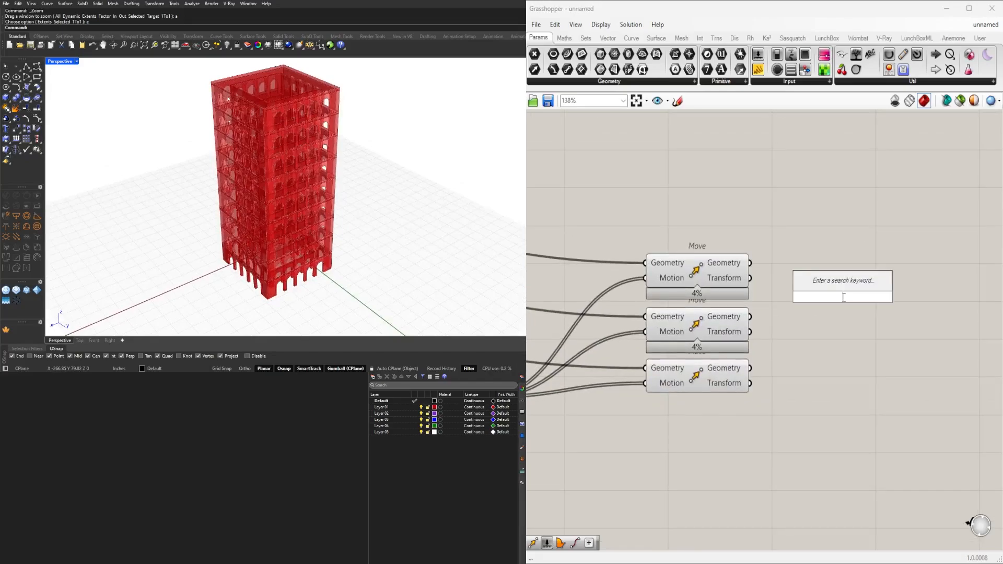
type("cust")
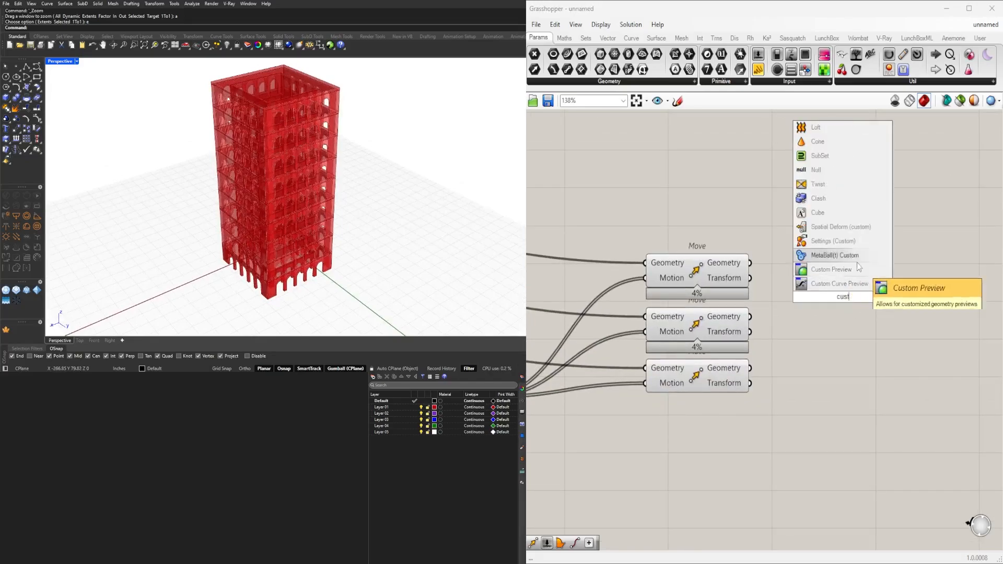
left_click(851, 267)
right_click_drag(850, 270, 702, 292)
left_click_drag(695, 320, 749, 256)
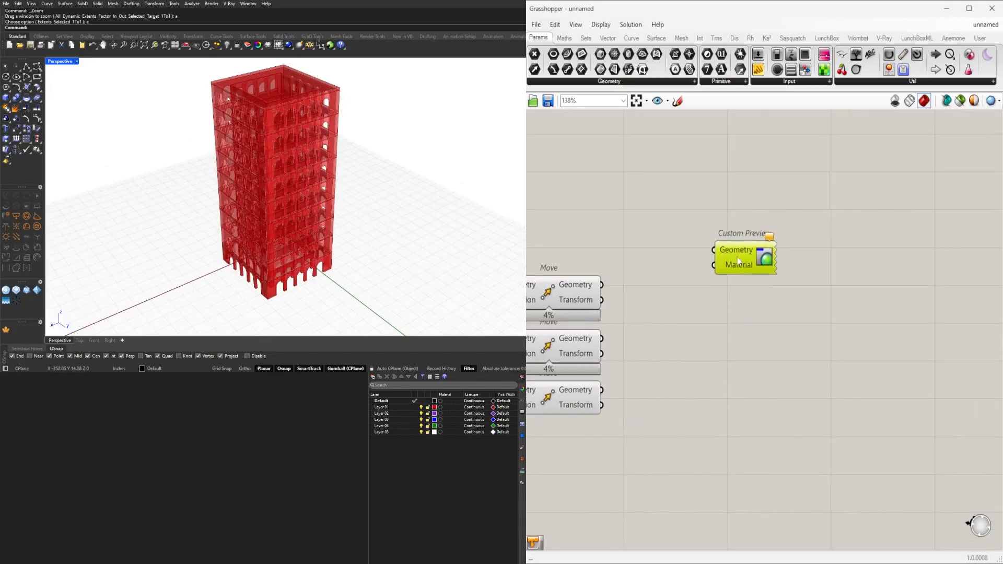
left_click_drag(602, 285, 896, 180)
left_click(777, 216)
Add a Colour Picker beside the Custom Preview component and connect its output to the Material input.
double_click(720, 196)
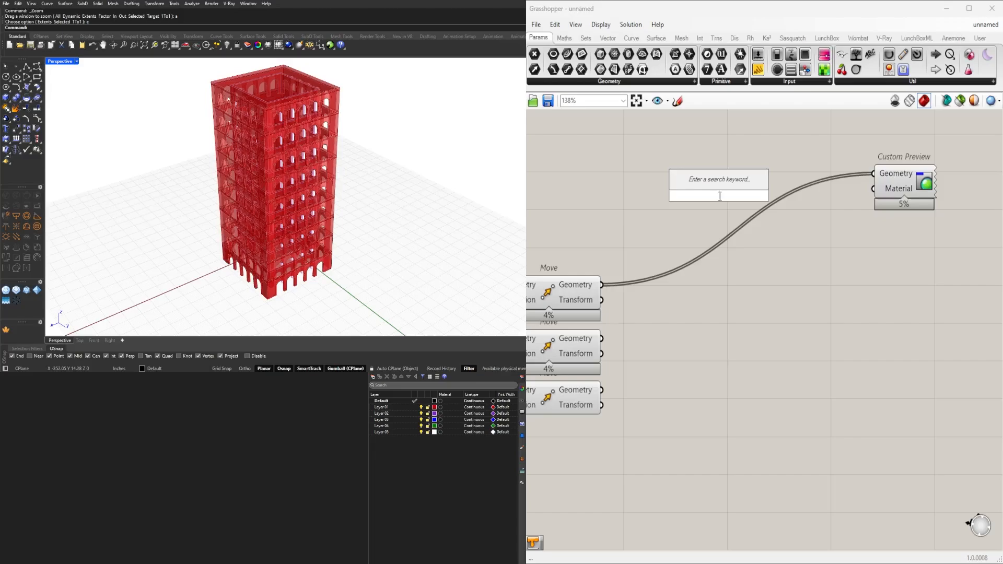
type("col")
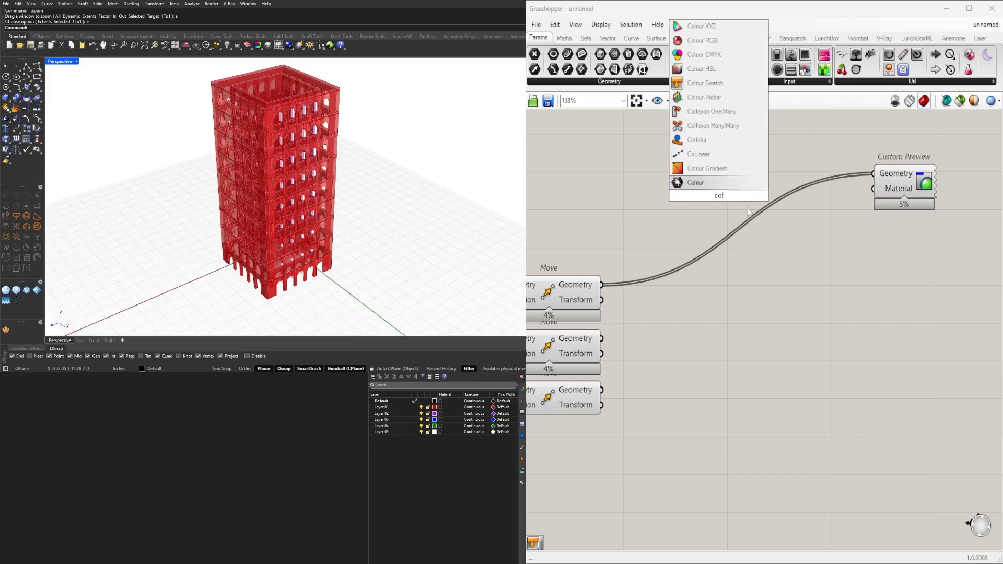
left_click(705, 97)
right_click_drag(777, 208, 620, 230)
scroll(619, 231, "down", 3)
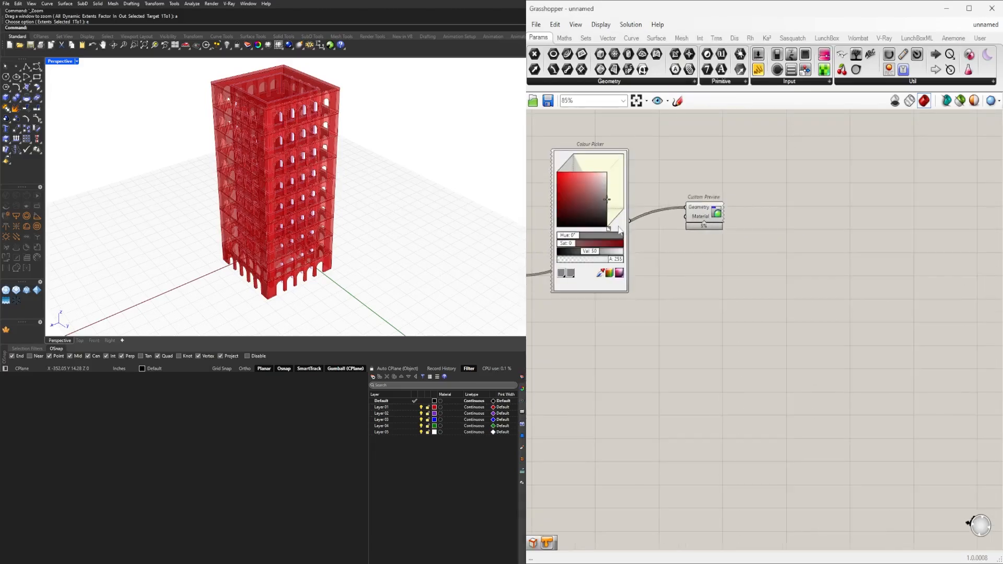
left_click_drag(619, 226, 799, 228)
scroll(803, 221, "up", 3)
right_click_drag(805, 221, 910, 223)
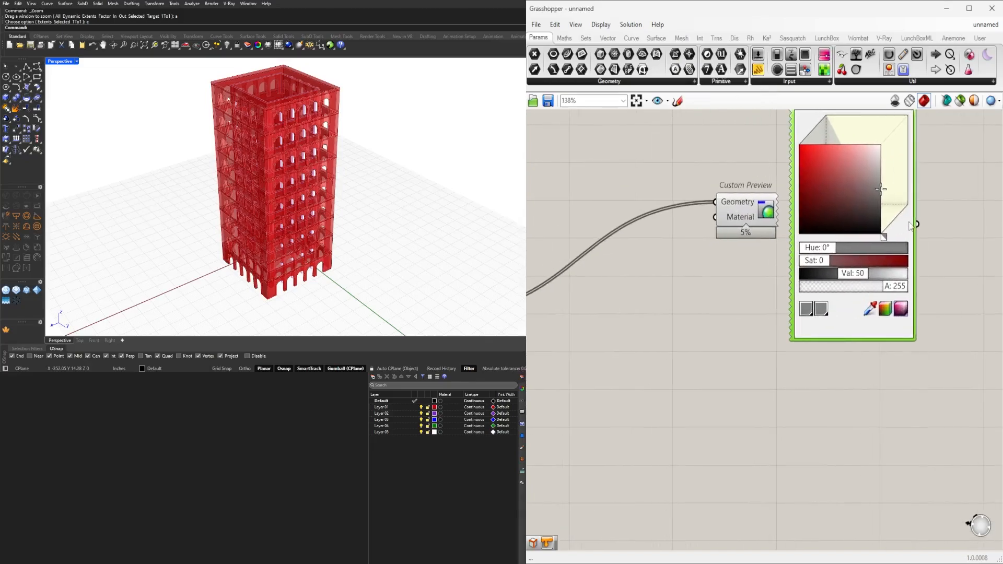
left_click_drag(898, 240, 715, 217)
Set the Colour Picker to an orange with hue 34°, saturation 83 and value 100.
scroll(866, 165, "up", 3)
mouse_move(797, 130)
left_mouse_down()
mouse_move(789, 127)
mouse_move(807, 133)
left_mouse_up()
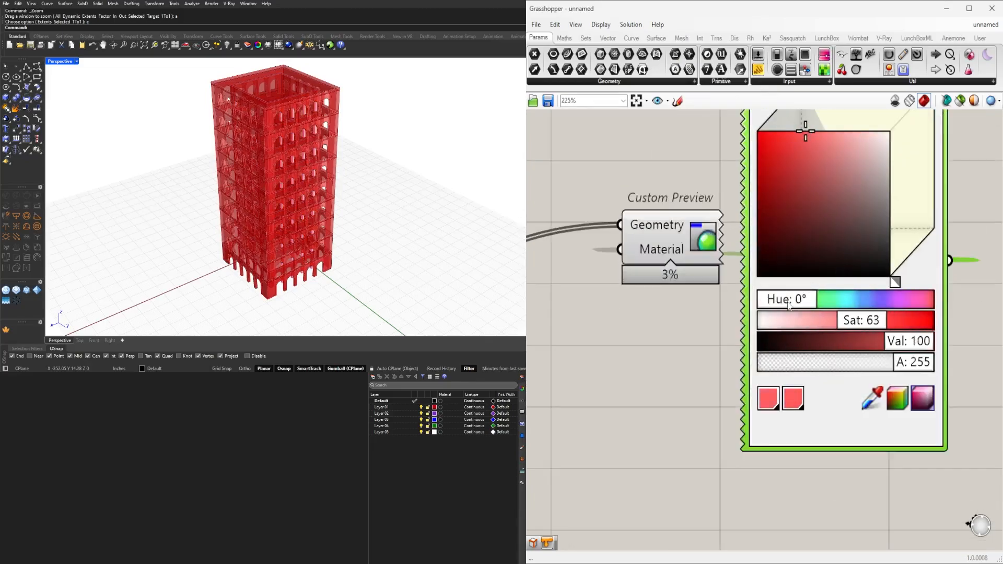
left_click_drag(789, 306, 805, 306)
left_click_drag(805, 130, 784, 120)
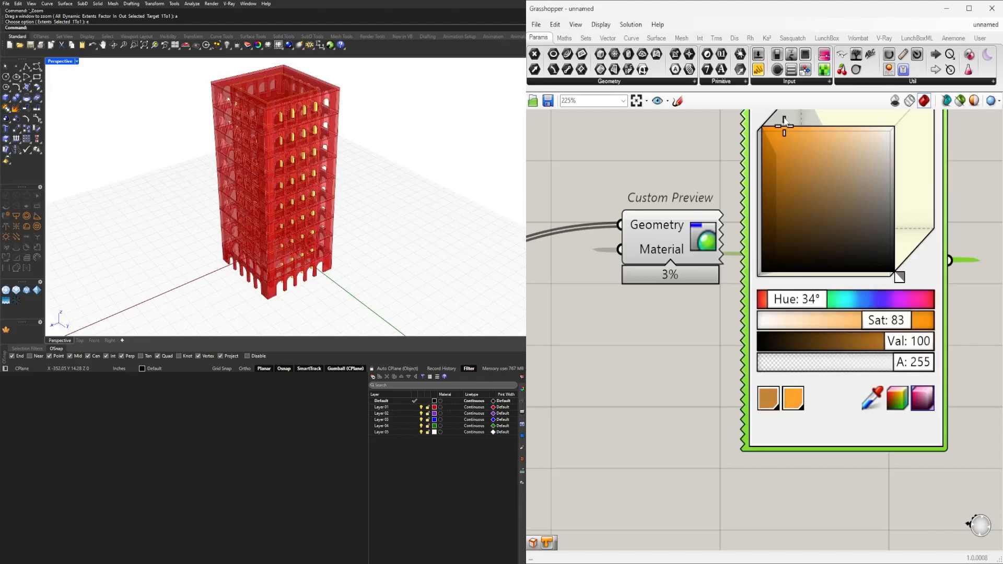
left_click(707, 407)
Set the wire display of the Custom Preview's Geometry input to hidden.
scroll(707, 405, "down", 7)
right_click_drag(707, 406, 746, 288)
left_click_drag(736, 206, 888, 381)
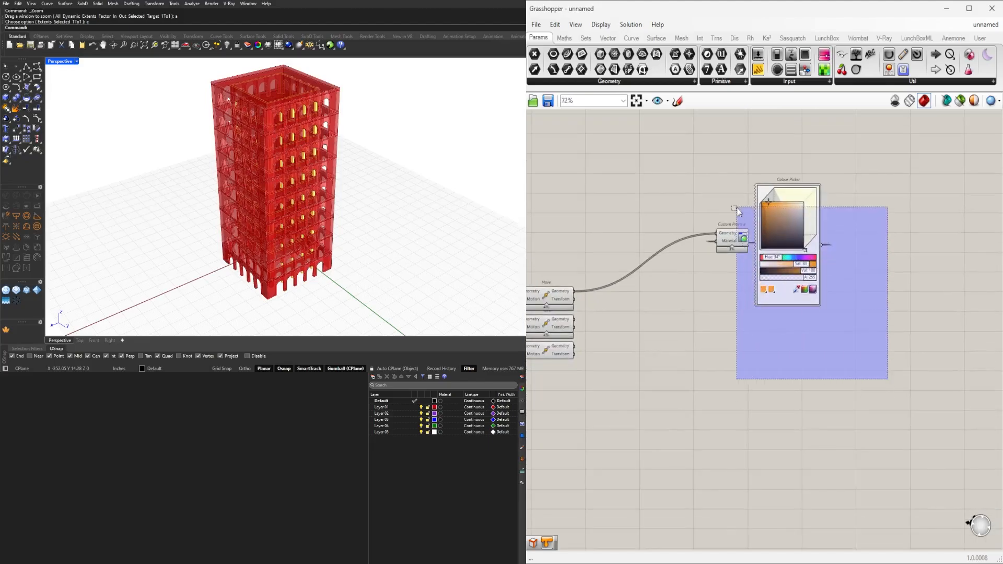
scroll(740, 225, "up", 3)
right_click(708, 237)
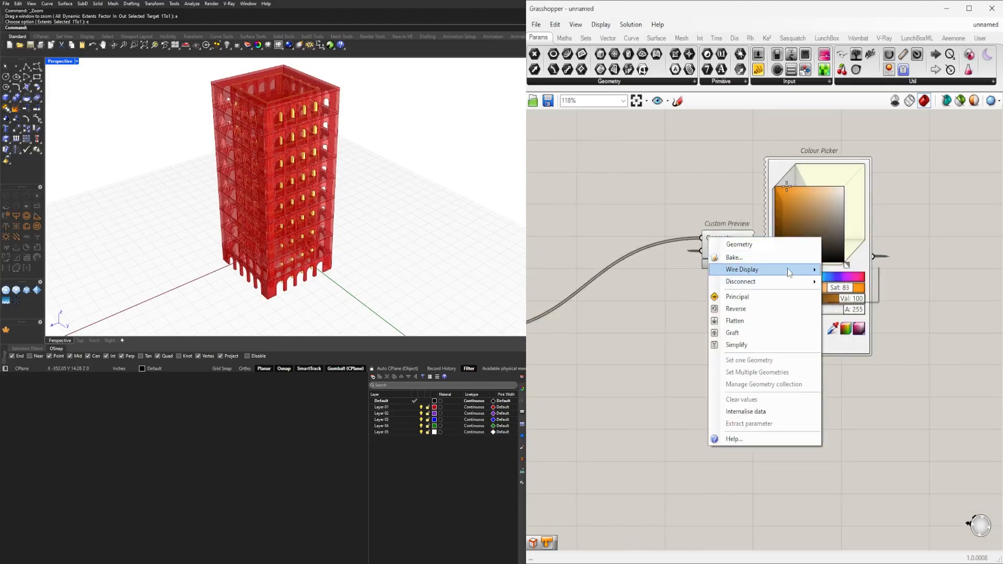
mouse_move(747, 269)
left_click(853, 293)
Connect the Geometry outputs of the second and third Move components to the Custom Preview's Geometry input as well.
scroll(715, 336, "down", 6)
left_click_drag(852, 414, 709, 250)
scroll(708, 300, "up", 1)
right_click_drag(709, 301, 747, 236)
left_click(696, 297)
scroll(640, 302, "up", 3)
left_click_drag(638, 303, 804, 204)
left_click_drag(638, 335, 805, 203)
Examine the orange tower's arcades and slabs up close in the perspective view and look over the definition.
right_click_drag(358, 198, 347, 177)
scroll(822, 202, "up", 6)
right_click_drag(822, 201, 617, 271)
mouse_move(729, 179)
left_mouse_down()
mouse_move(761, 172)
mouse_move(742, 175)
left_mouse_up()
right_click_drag(684, 412, 902, 381)
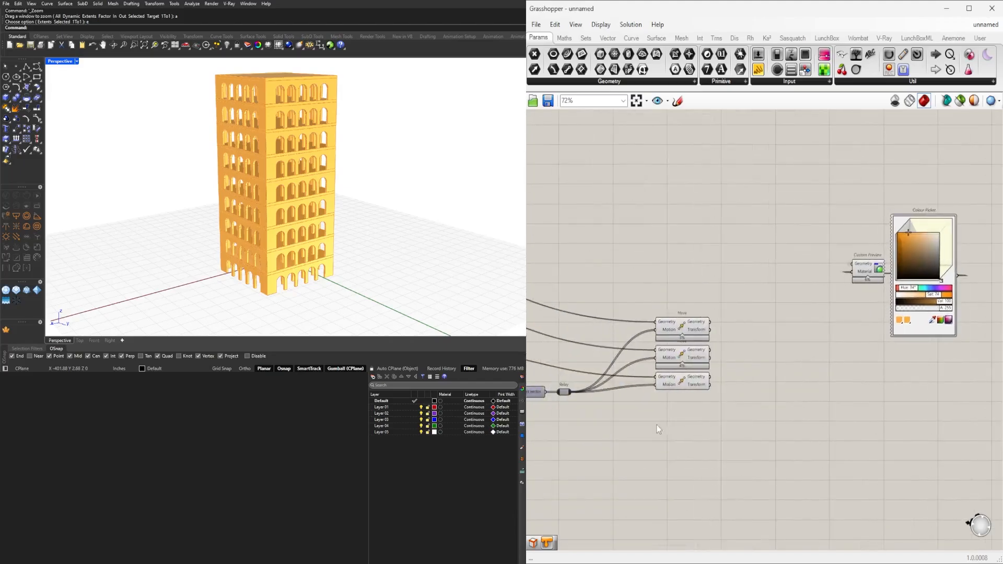
right_click_drag(660, 431, 908, 407)
scroll(692, 419, "down", 3)
right_click_drag(692, 419, 772, 389)
right_click_drag(347, 257, 353, 235)
scroll(269, 312, "up", 5)
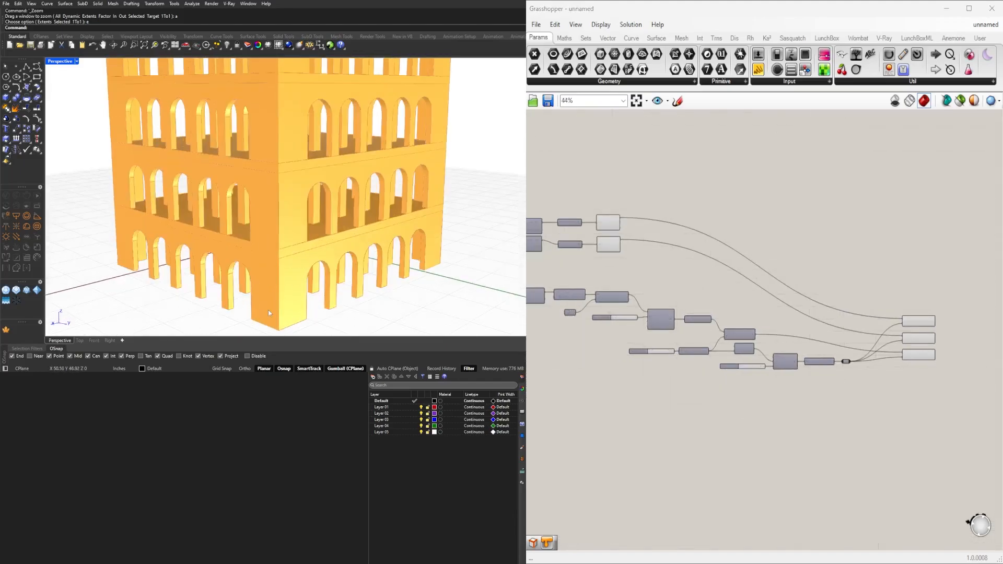
scroll(575, 381, "up", 3)
scroll(665, 375, "down", 4)
scroll(713, 379, "up", 6)
Try an offset distance of about 3.6 on the slab's Offset Curve slider and inspect the projecting slabs.
right_click_drag(713, 378, 621, 381)
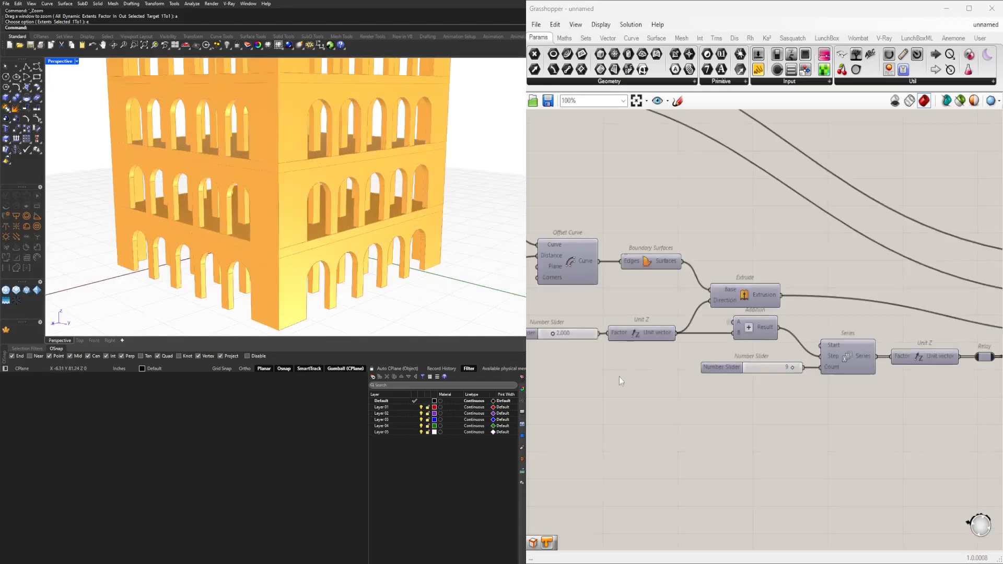
right_click_drag(782, 390, 932, 419)
right_click_drag(619, 290, 792, 304)
scroll(791, 304, "up", 4)
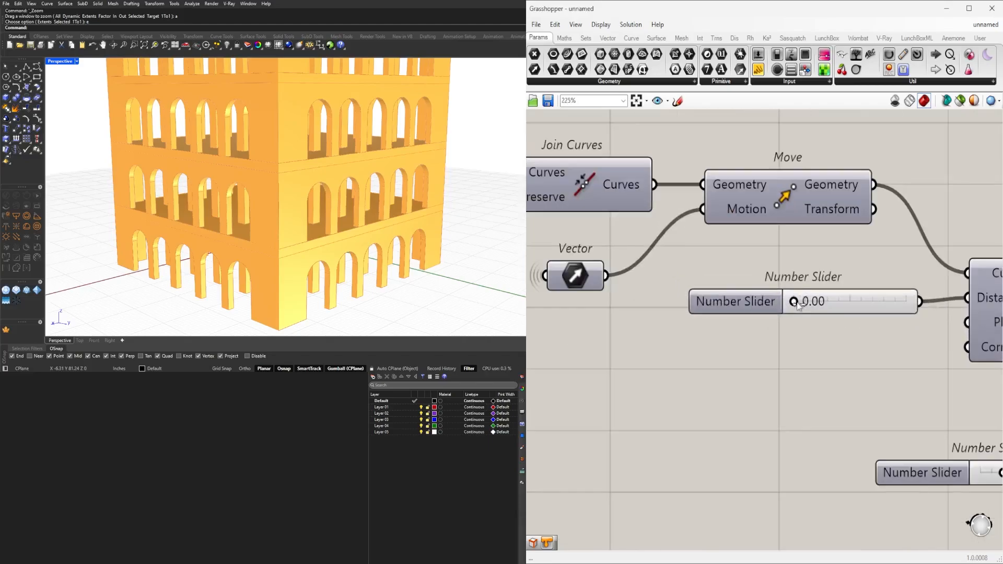
left_click_drag(803, 305, 834, 302)
scroll(329, 194, "down", 5)
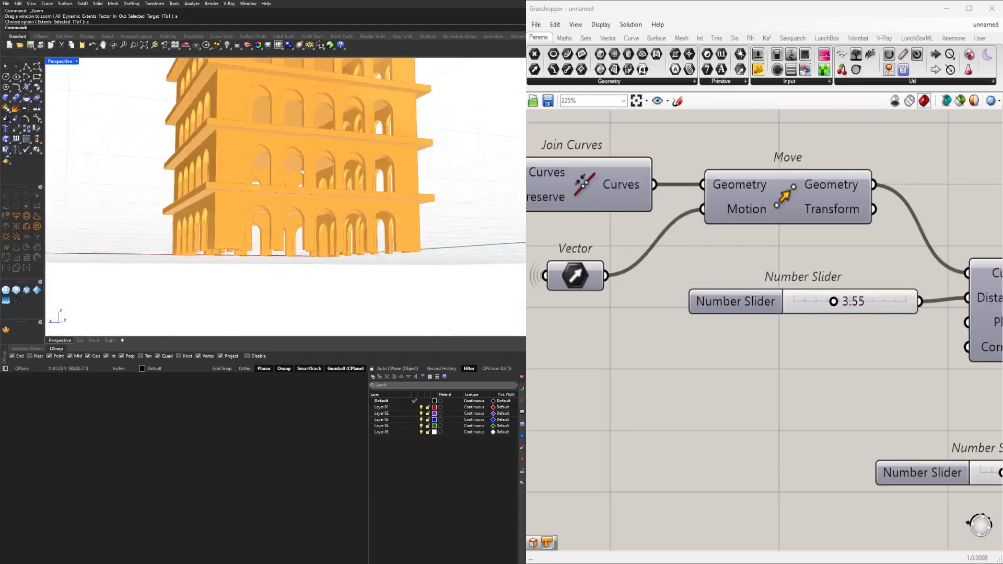
right_click_drag(329, 194, 328, 250, "shift")
right_click_drag(325, 111, 434, 148)
scroll(343, 177, "up", 6)
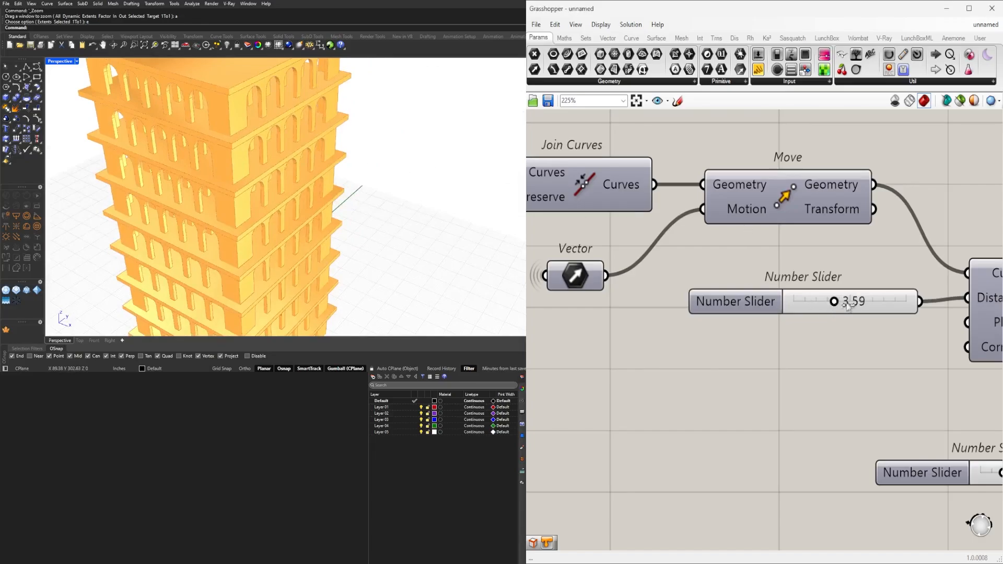
Try the slab offset distance at 10, inspect the tower, and return the slider to 0.
left_click_drag(847, 306, 920, 303)
scroll(324, 235, "down", 6)
right_click_drag(324, 235, 362, 156)
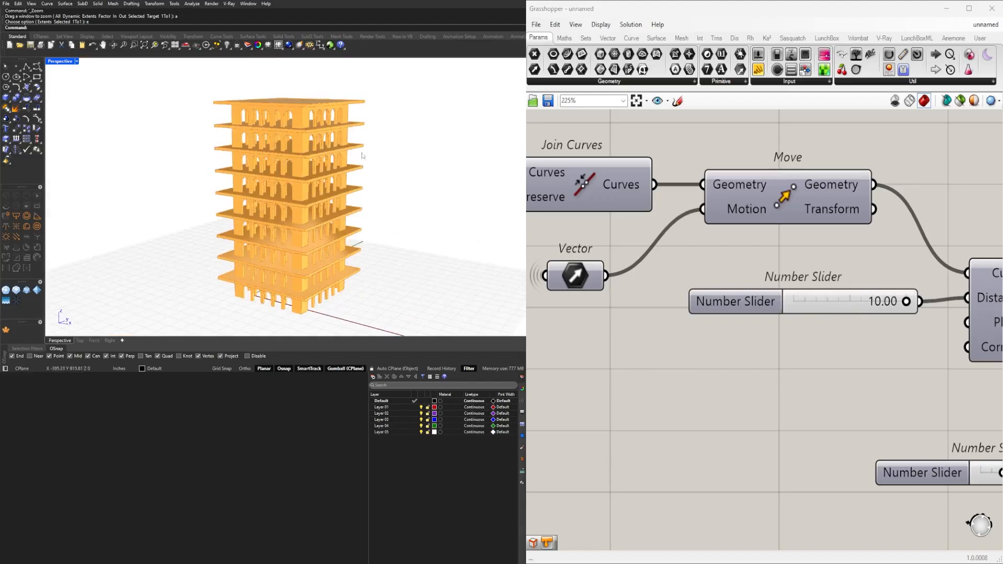
left_click_drag(910, 304, 775, 305)
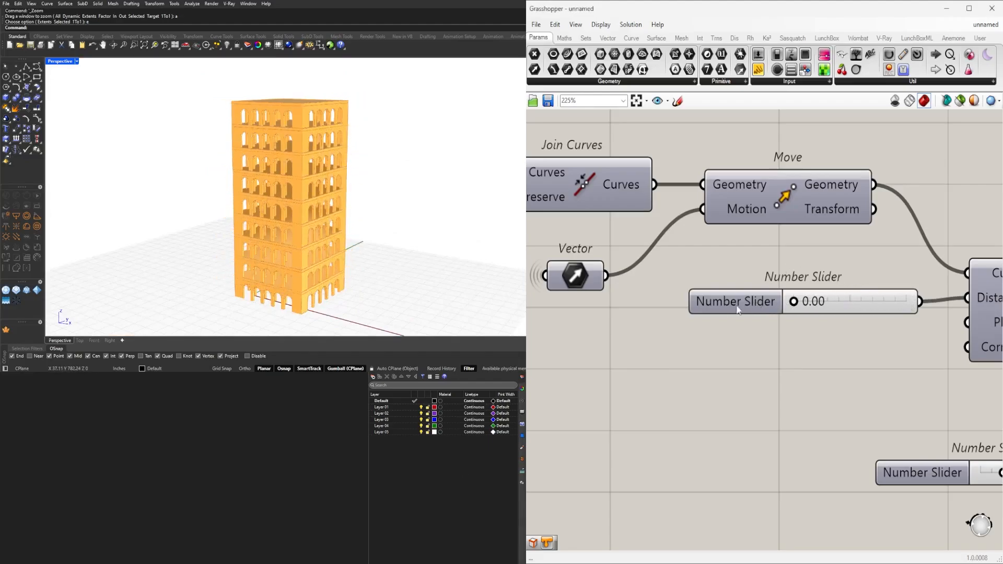
scroll(739, 310, "down", 6)
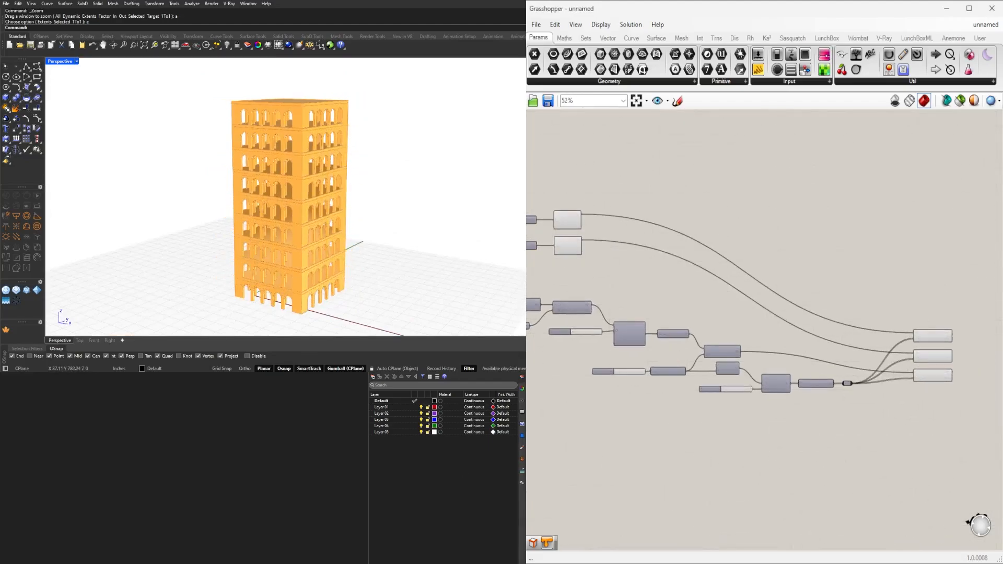
Toggle the preview of the Join Curves component fed by the Line components twice to check its curves.
mouse_move(413, 215)
right_mouse_down()
mouse_move(486, 204)
mouse_move(363, 203)
mouse_move(397, 205)
right_mouse_up()
scroll(763, 312, "up", 5)
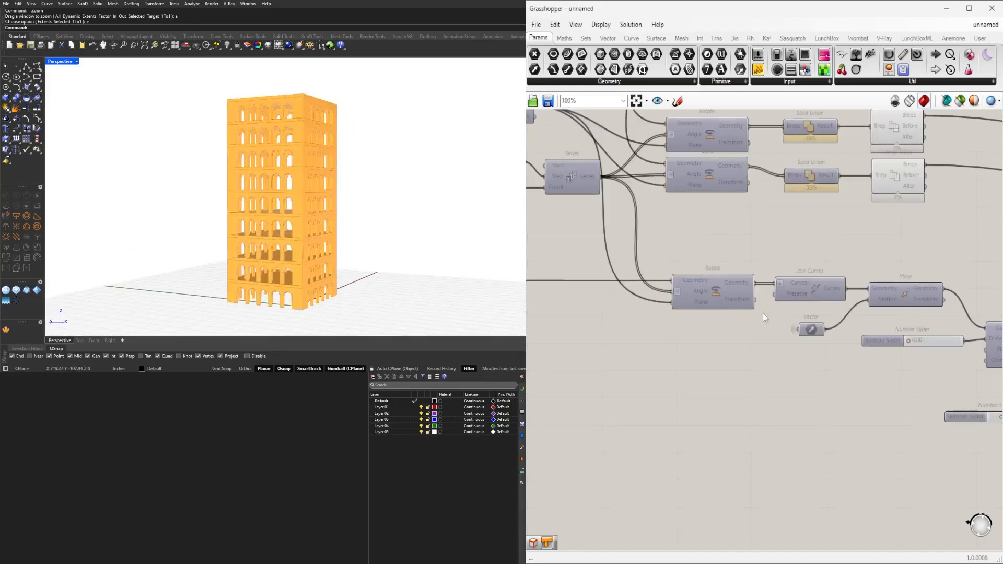
scroll(766, 297, "down", 2)
left_click(737, 296)
right_click_drag(726, 289, 967, 298)
right_click_drag(668, 309, 956, 303)
right_click_drag(585, 297, 878, 316)
scroll(799, 311, "down", 1)
scroll(731, 302, "up", 3)
left_click(741, 299)
right_click(741, 297)
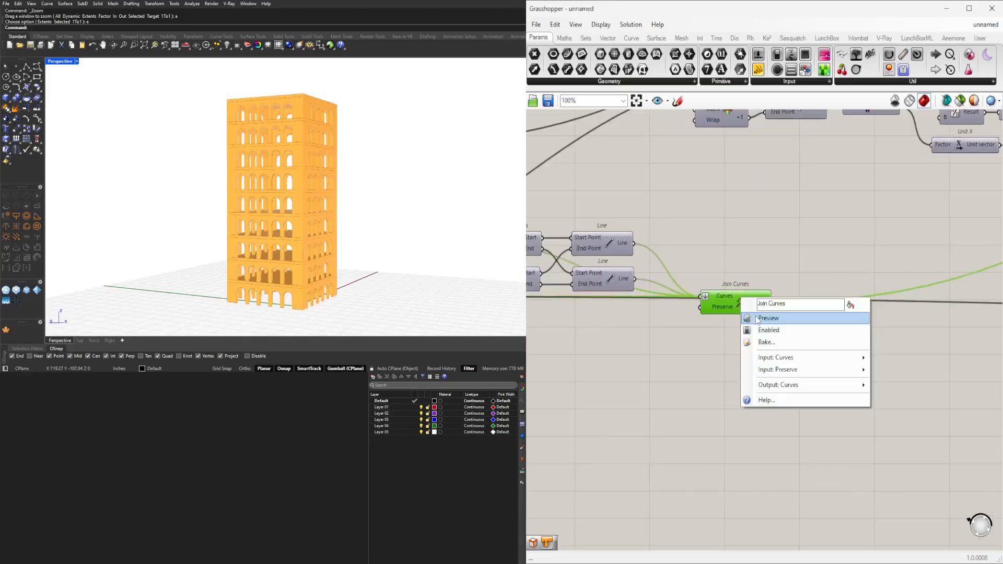
left_click(769, 318)
right_click(741, 306)
left_click(763, 313)
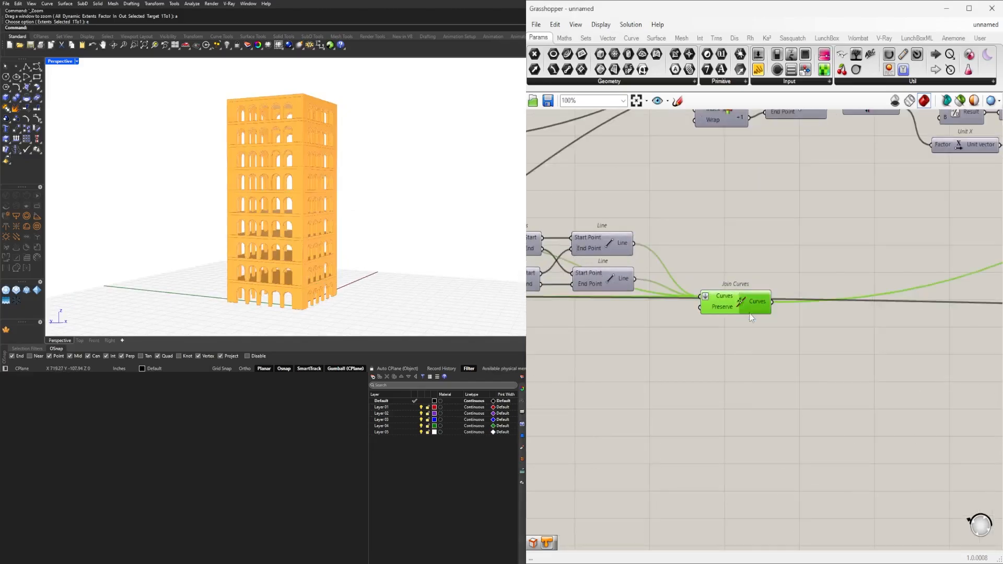
Switch the Extend Curve component's preview on to check its curve in the viewport, and switch it off again.
scroll(843, 282, "down", 5)
scroll(675, 370, "down", 4)
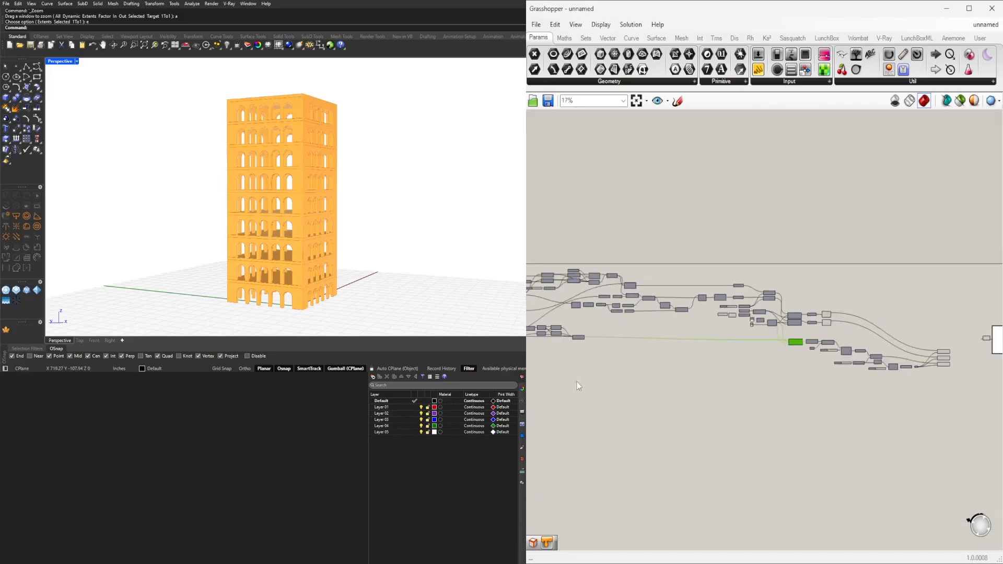
right_click_drag(577, 381, 823, 380)
scroll(780, 336, "up", 10)
right_click_drag(626, 361, 777, 349)
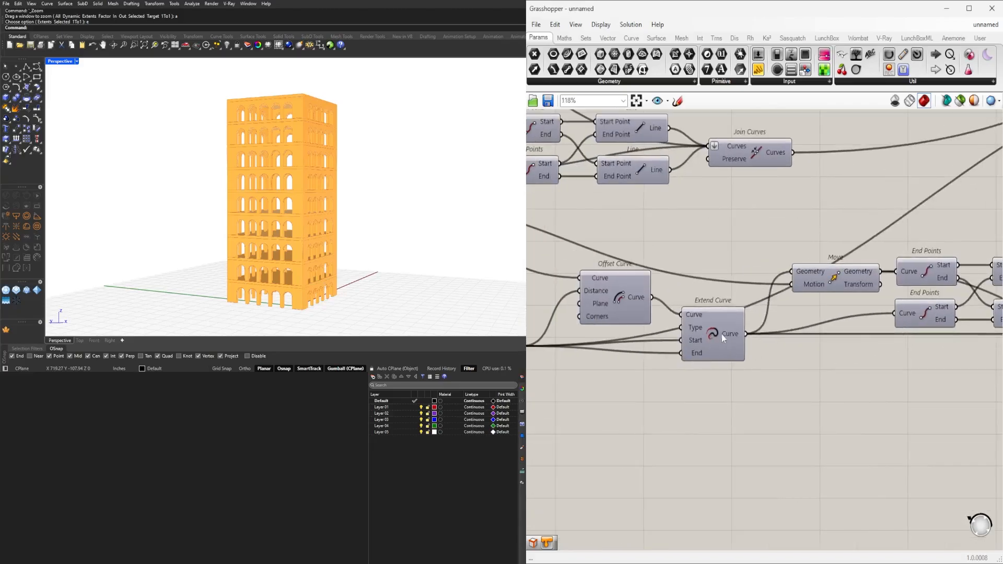
left_click(722, 335)
right_click(723, 334)
left_click(772, 351)
right_click_drag(379, 236, 329, 268)
right_click(714, 336)
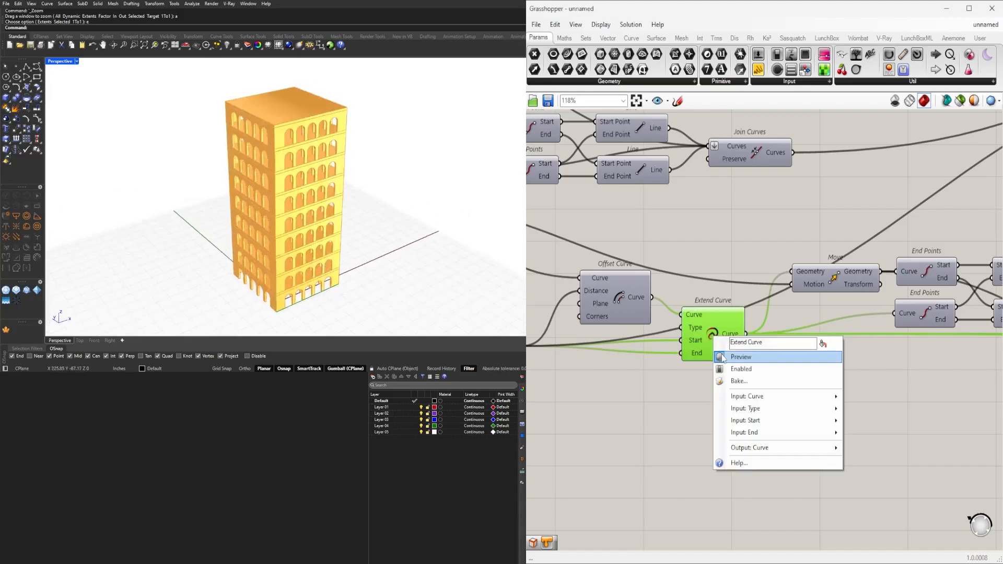
left_click(724, 354)
Check the preview of the Join Curves component after the Lines and inspect the Join Curves following the Rotate.
scroll(891, 391, "down", 4)
scroll(740, 356, "up", 4)
left_click(726, 351)
left_click_drag(726, 355, 737, 290)
right_click(739, 290)
left_click(756, 310)
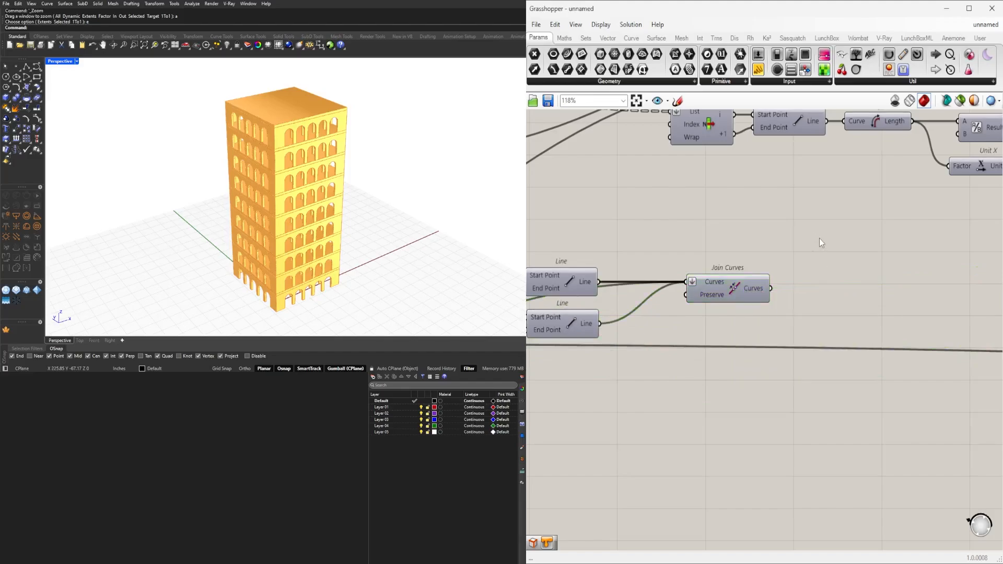
scroll(805, 287, "down", 5)
scroll(836, 355, "up", 4)
right_click_drag(835, 362, 617, 265)
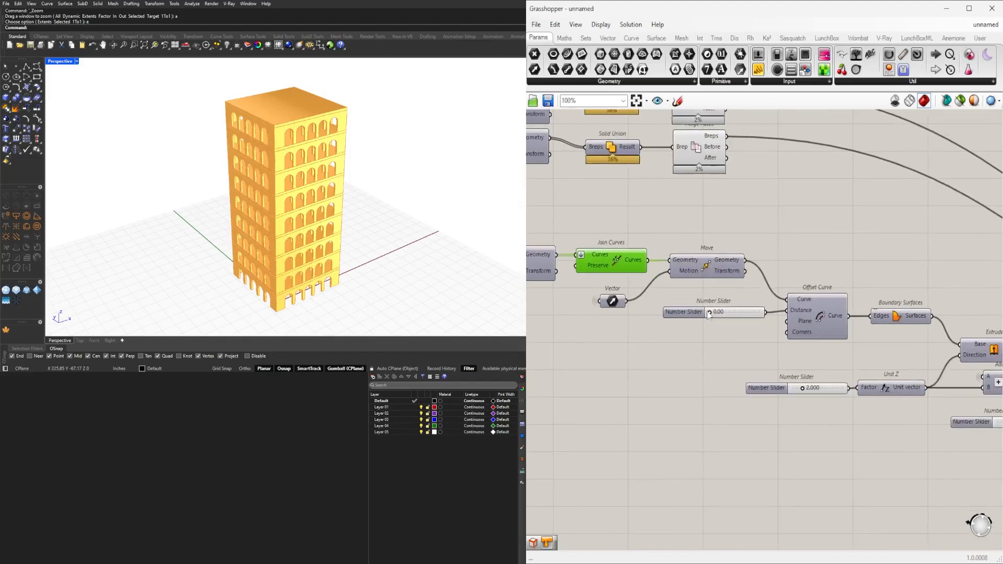
Add a Boundary Surfaces component fed by the Join Curves output after the Rotate, and place it above the slab's Boundary Surfaces.
double_click(668, 365)
type("boundary")
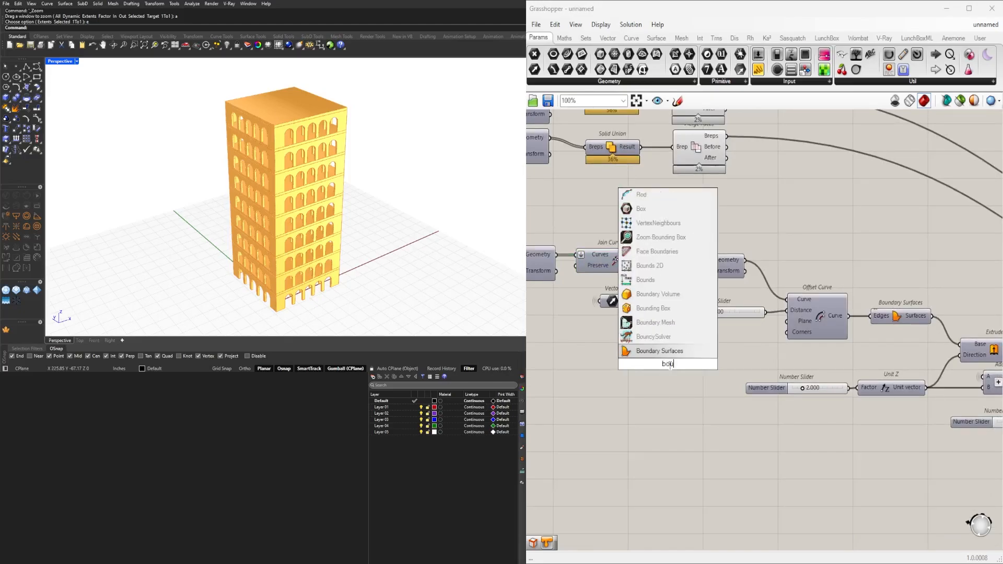
key("Return")
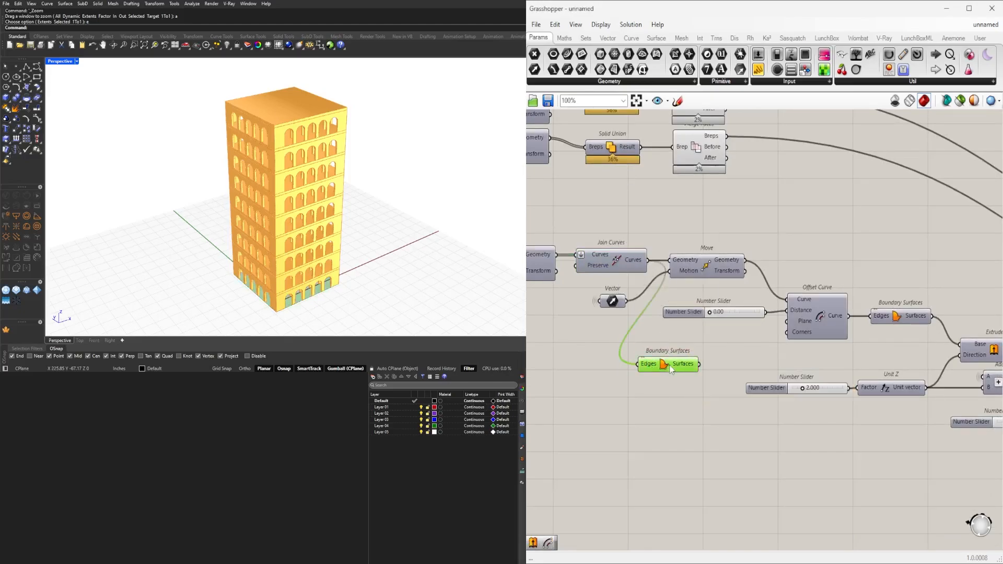
left_click_drag(669, 364, 701, 448)
right_click_drag(741, 465, 673, 377)
scroll(643, 375, "down", 1)
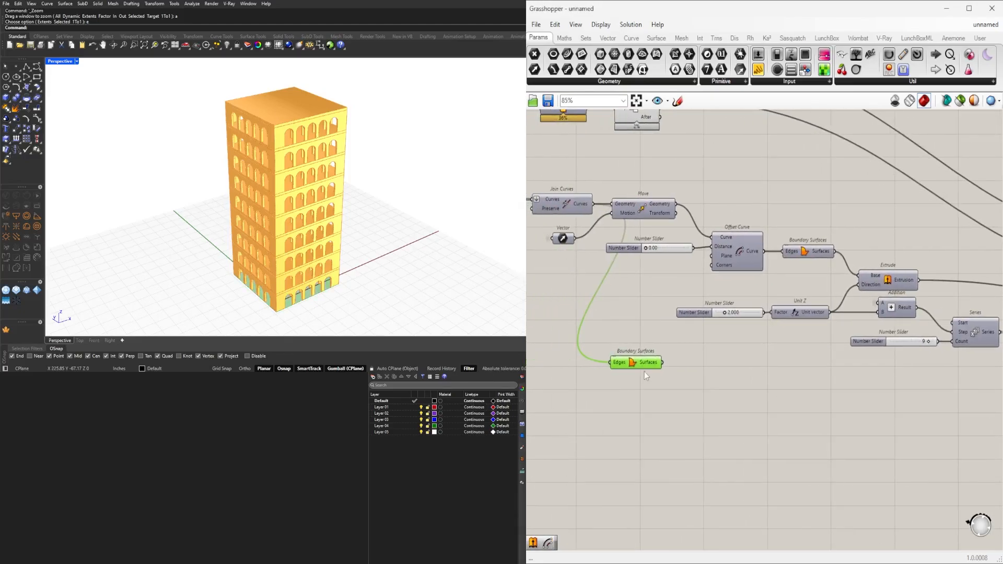
left_click_drag(646, 375, 886, 213)
scroll(887, 213, "up", 2)
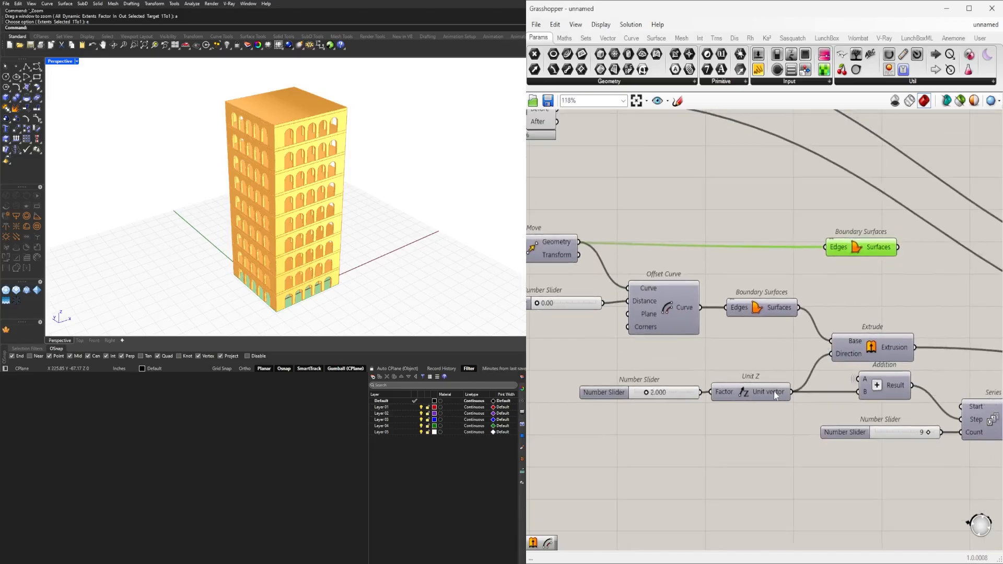
right_click_drag(903, 281, 822, 312)
left_click(909, 346)
double_click(906, 342)
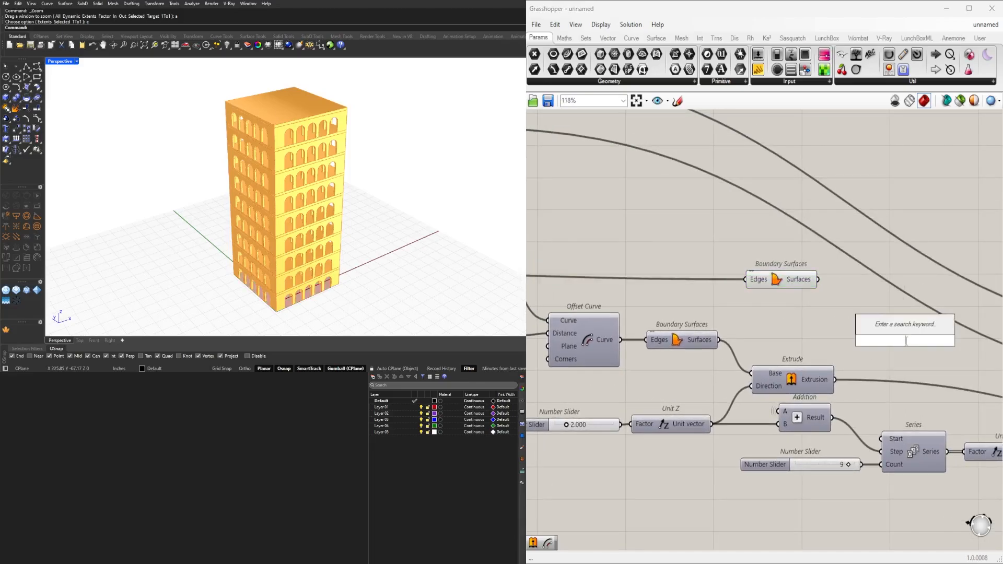
type("extr")
left_click(899, 315)
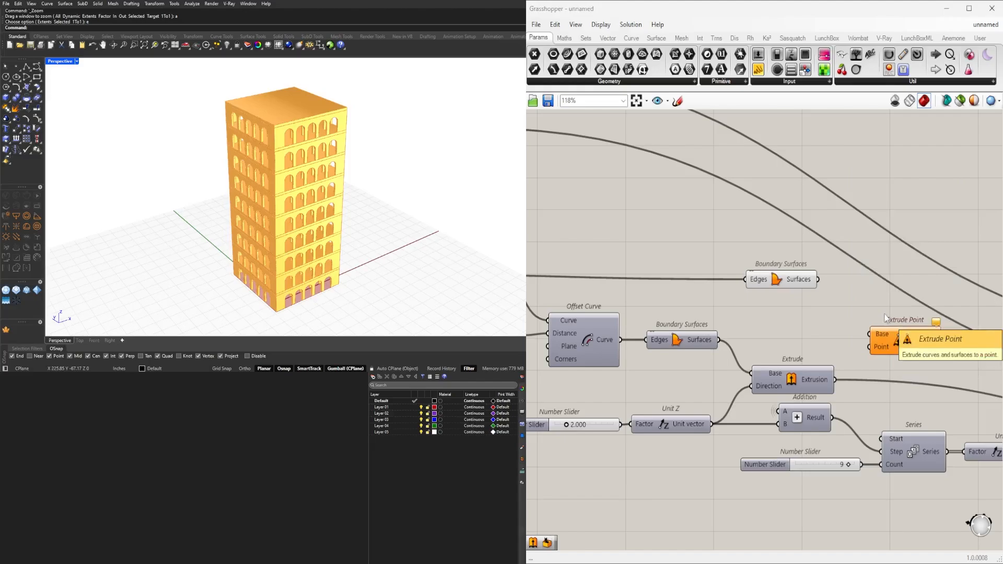
key("Delete")
Add an Extrude component beyond the new Boundary Surfaces and connect the Surfaces output to its Base input.
double_click(891, 345)
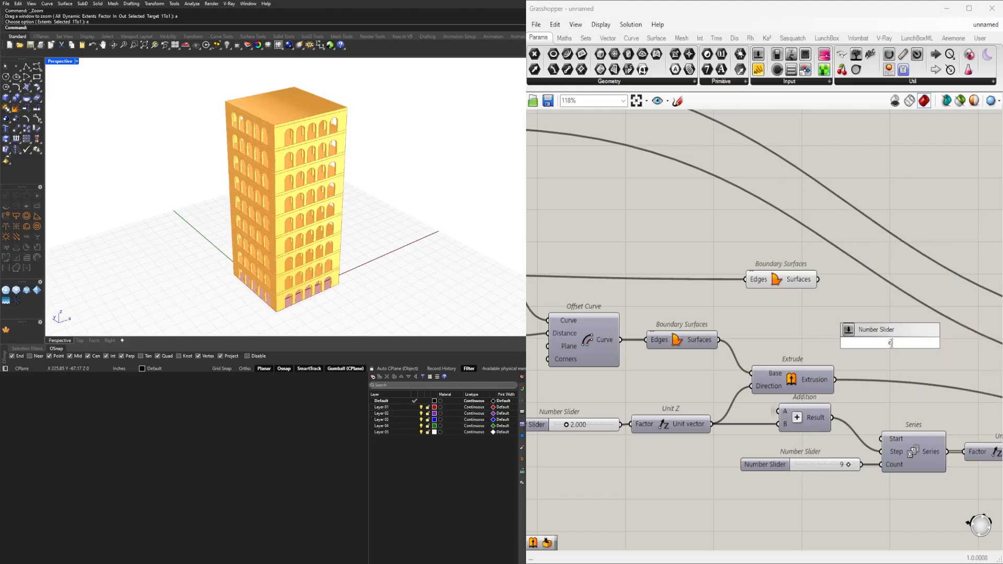
type("extr")
left_click(865, 330)
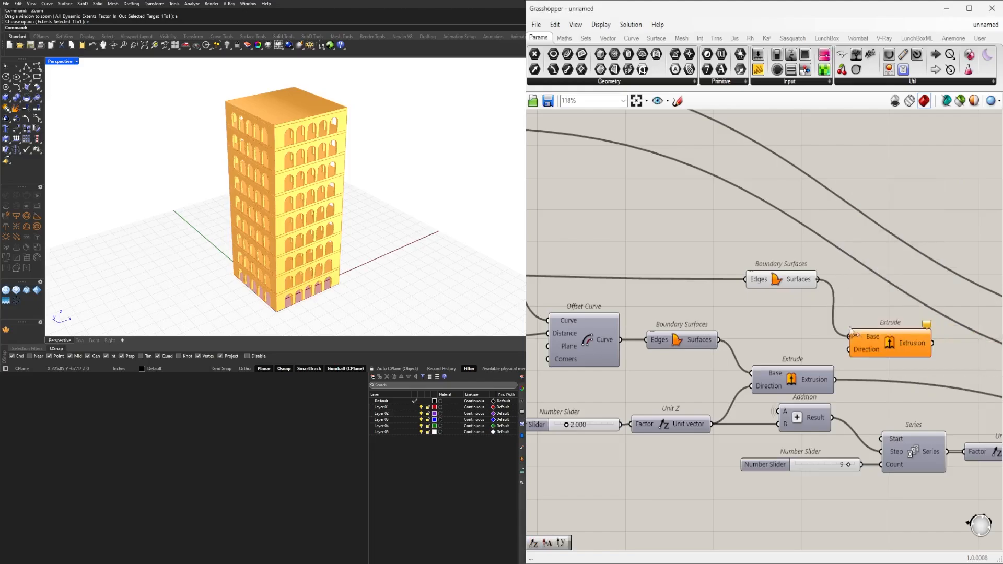
left_click_drag(854, 335, 854, 304)
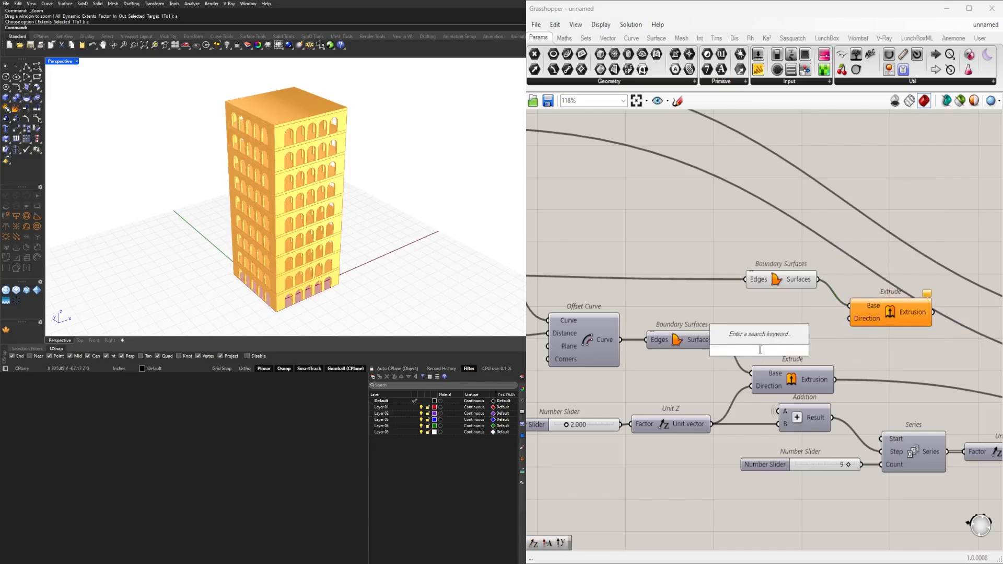
Add a Negative component fed by the slab's Unit Z vector and connect its result to the new Extrude's Direction input.
type("neg")
key("Return")
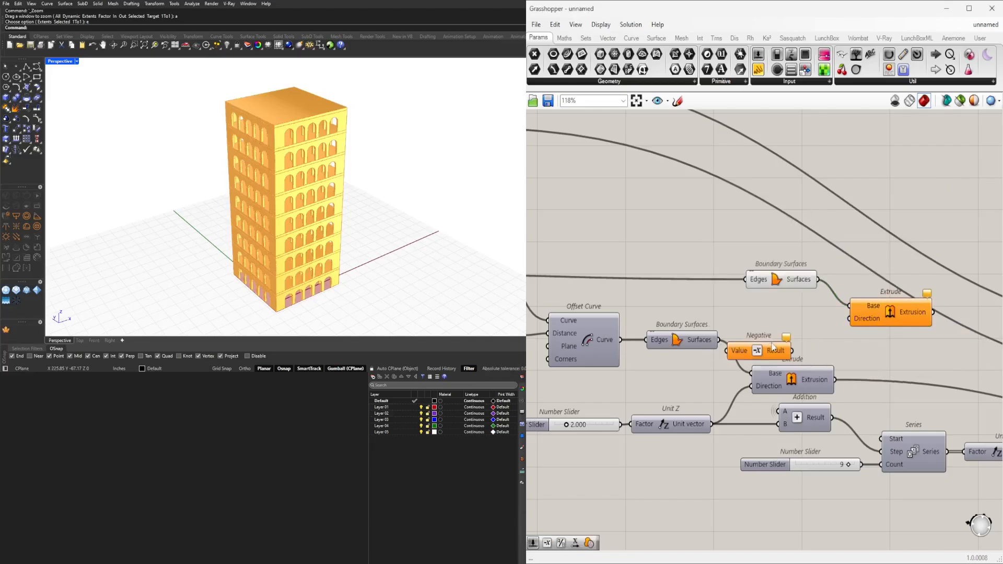
right_click_drag(600, 427, 677, 416)
left_click(672, 418)
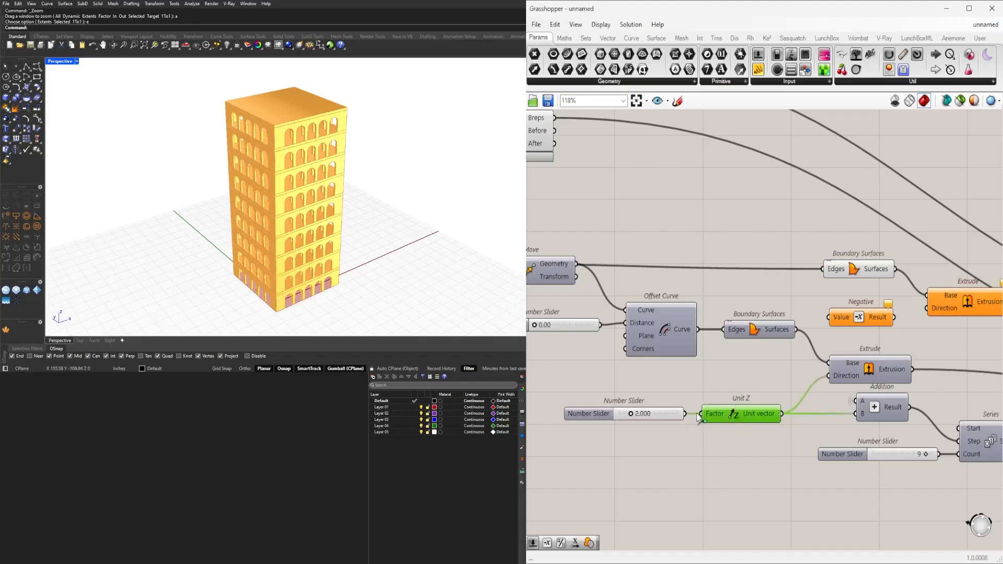
right_click_drag(786, 413, 711, 428)
left_click_drag(707, 429, 746, 369)
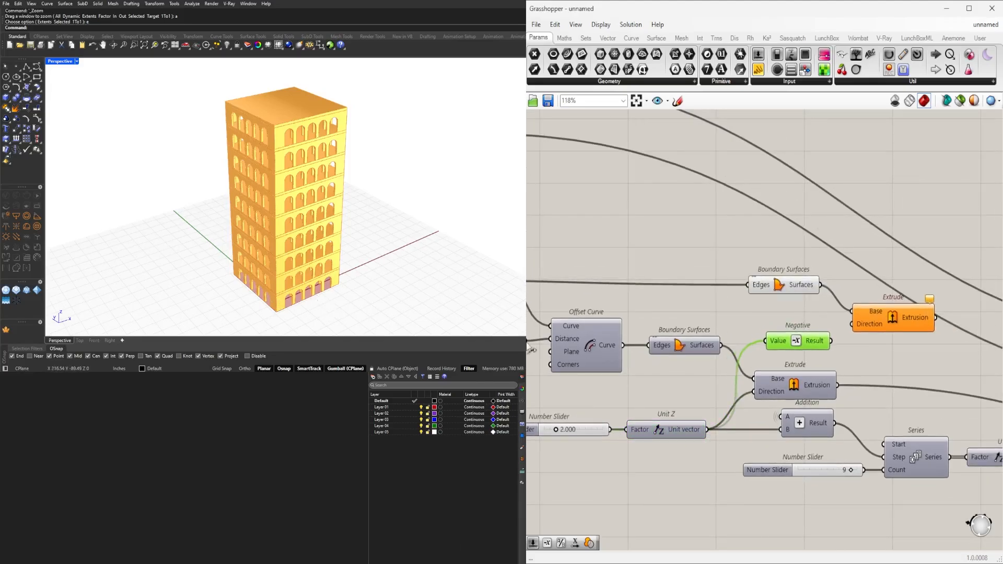
left_click_drag(920, 312, 920, 322)
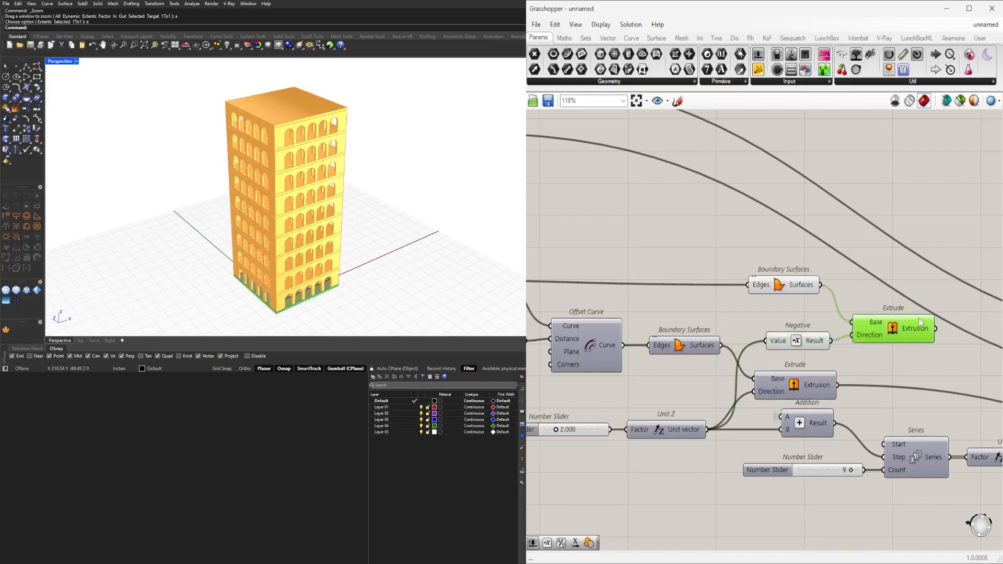
Place the new Boundary Surfaces directly above the Negative component and switch off the preview of the Boundary Surfaces.
left_click(787, 290)
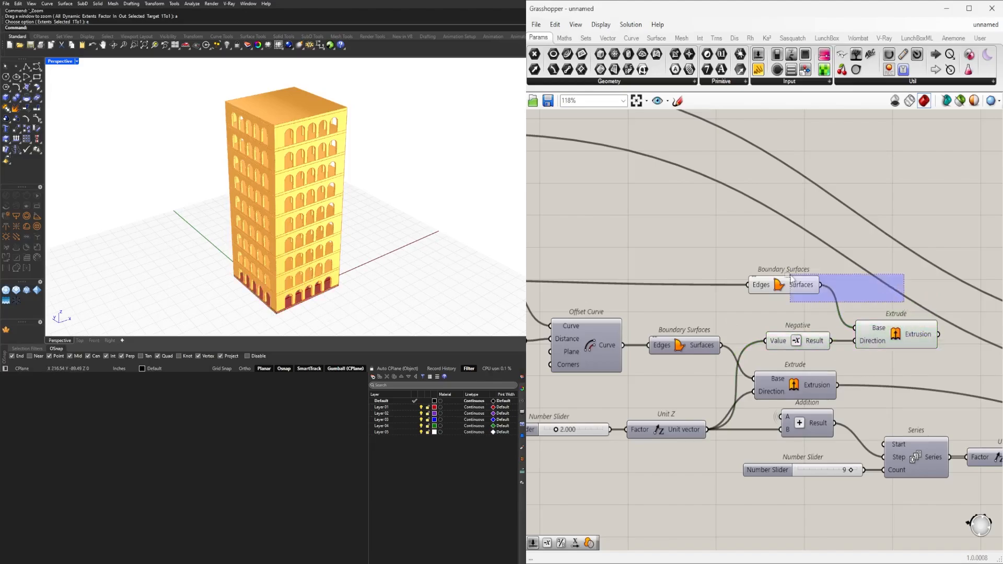
left_click_drag(785, 289, 797, 309)
middle_click(805, 268)
left_click(836, 228)
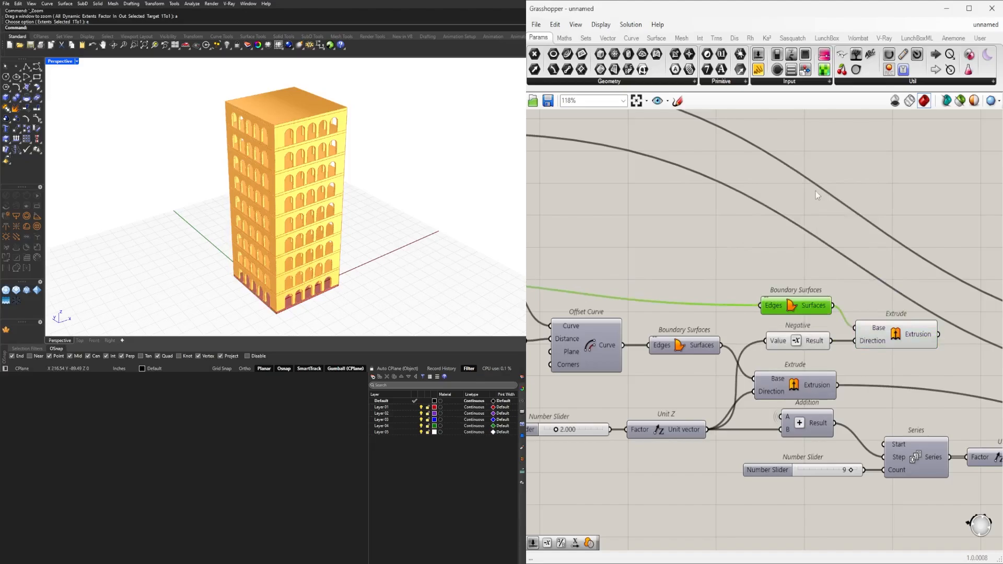
left_click_drag(816, 190, 761, 344)
scroll(786, 267, "up", 1)
middle_click(786, 262)
left_click(817, 227)
Move the new Extrude component directly below the three Move components at the end of the definition.
right_click_drag(945, 247, 610, 249)
scroll(758, 284, "down", 5)
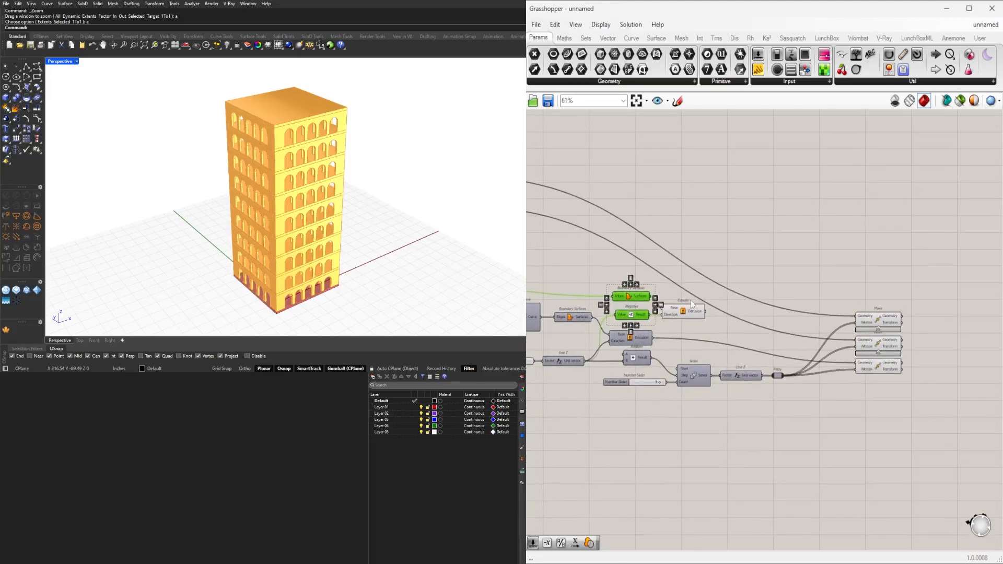
scroll(689, 315, "up", 3)
left_click(690, 313)
right_click_drag(841, 313, 707, 365)
scroll(712, 309, "down", 3)
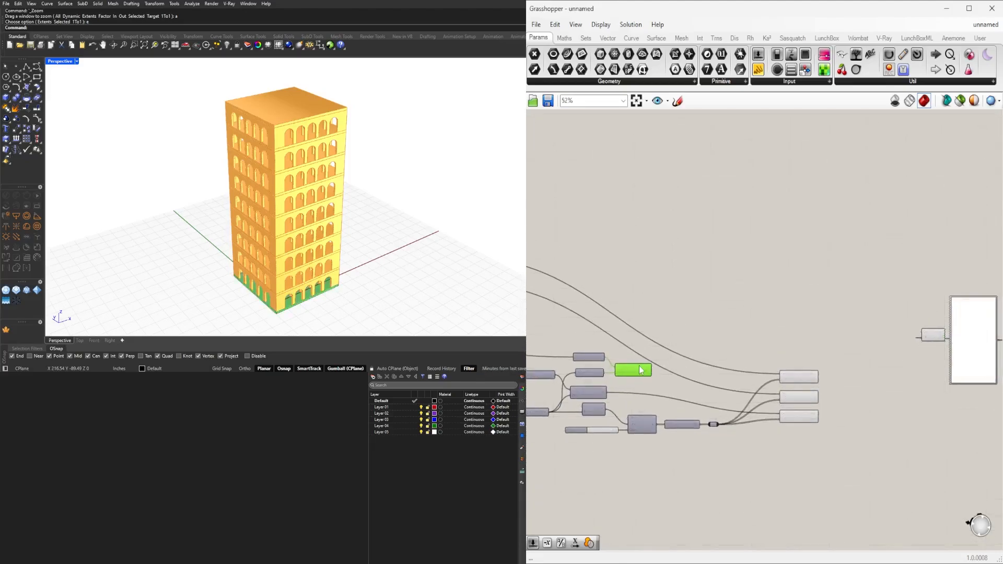
scroll(668, 344, "up", 3)
right_click_drag(867, 384, 796, 342)
left_click_drag(884, 459, 861, 309)
left_click(861, 246)
right_click_drag(604, 331, 756, 315)
left_click(698, 324)
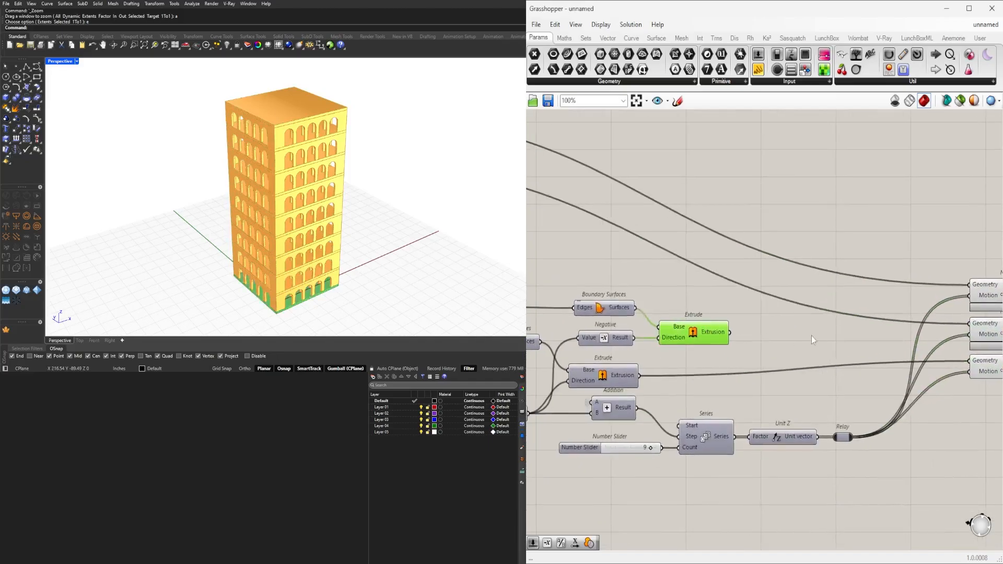
right_click_drag(811, 337, 702, 331)
left_click(589, 341)
left_click_drag(590, 331, 901, 396)
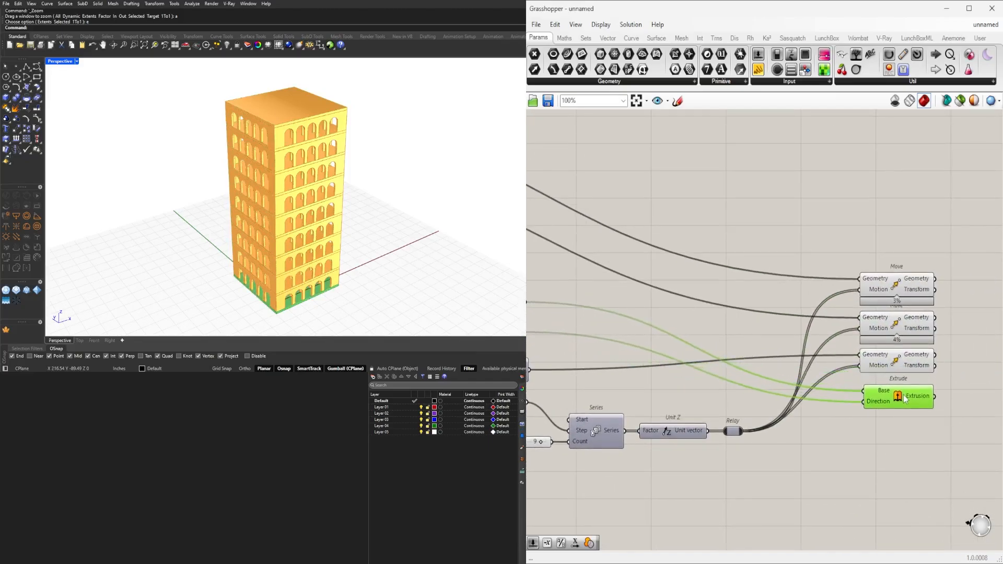
left_click(916, 437)
right_click_drag(916, 437, 652, 498)
Connect the new Extrude's Extrusion output to the Geometry input of the Custom Preview as an additional source.
scroll(703, 379, "down", 2)
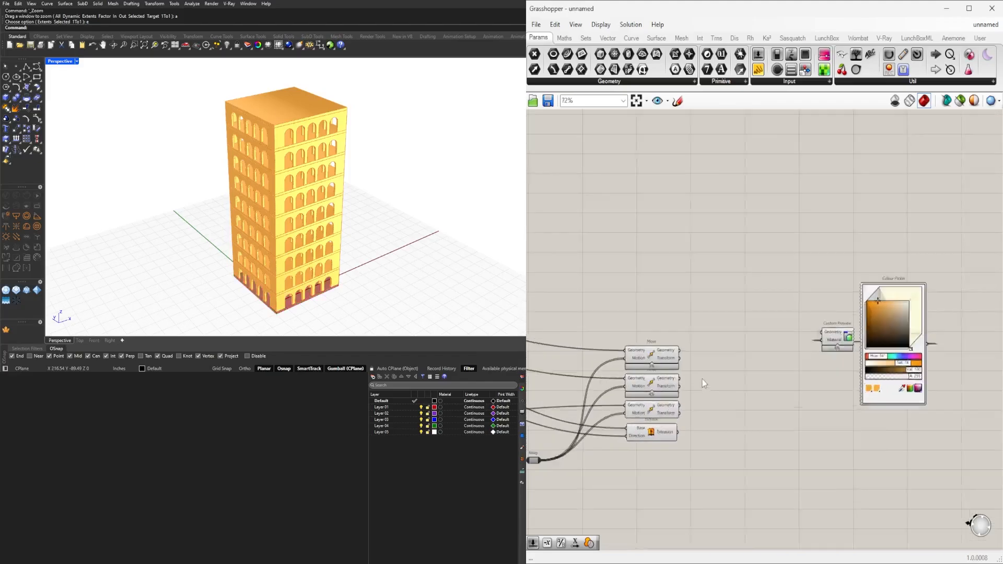
scroll(703, 379, "up", 2)
left_click_drag(672, 453, 839, 328)
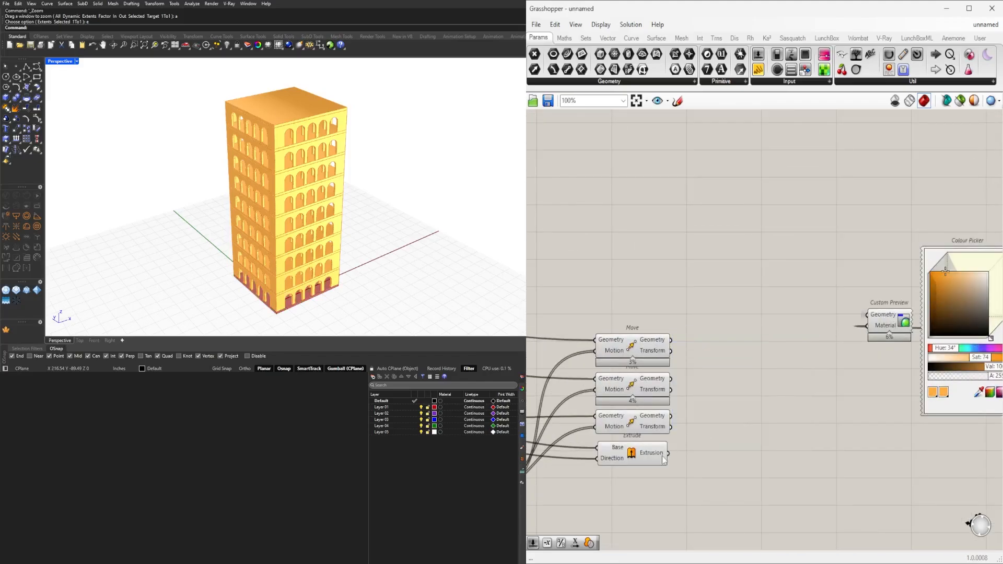
left_click_drag(664, 454, 865, 315)
right_click_drag(761, 428, 949, 359)
Switch off the preview of every component in the definition except the Custom Preview and its Colour Picker.
scroll(910, 366, "down", 8)
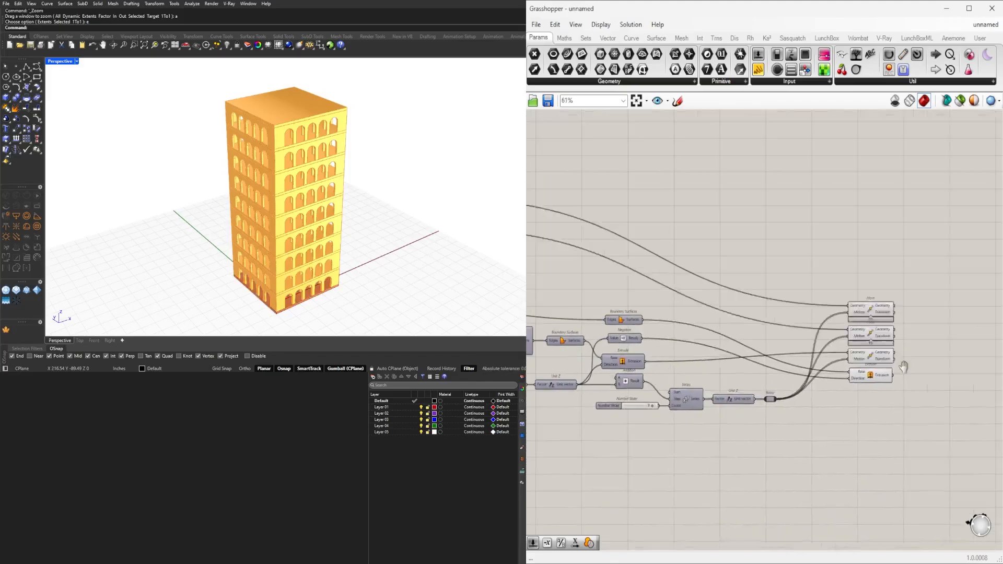
left_click_drag(903, 421, 836, 435)
scroll(839, 436, "down", 3)
right_click_drag(856, 438, 877, 425)
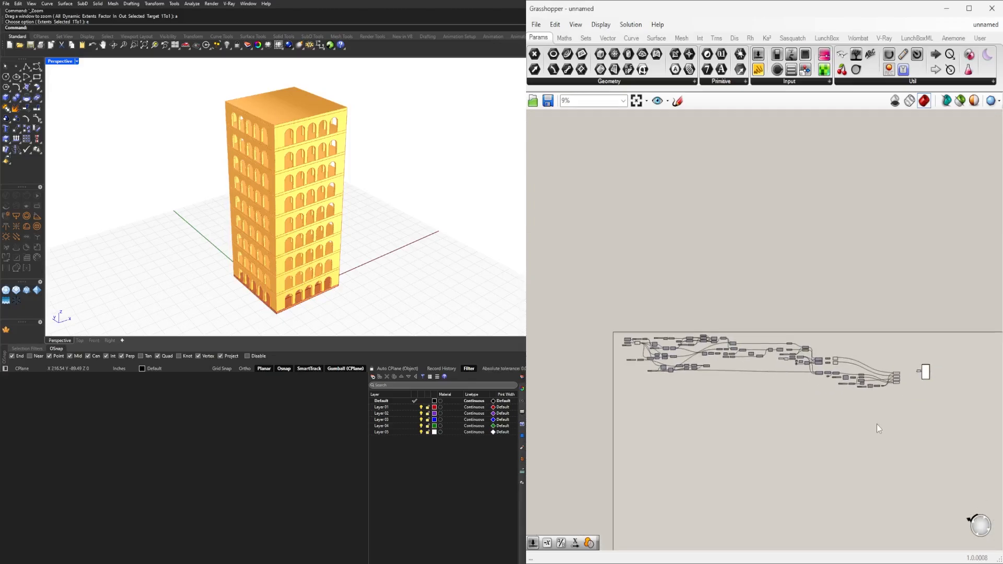
left_click_drag(907, 410, 625, 316)
middle_click(627, 316)
left_click(656, 285)
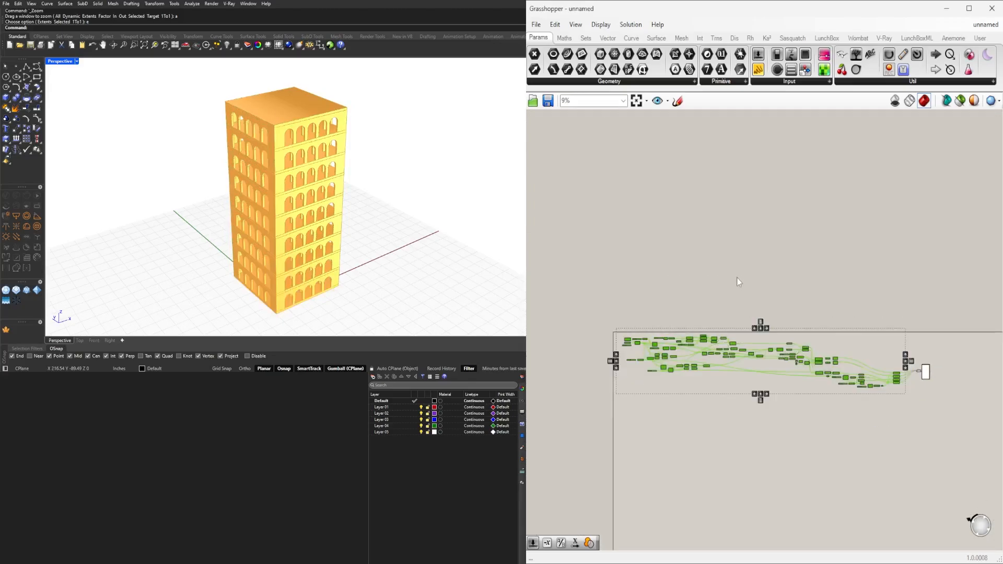
left_click(741, 281)
Set the Colour Picker's saturation to 70 and shift its hue slightly toward a redder orange.
scroll(883, 354, "up", 2)
scroll(920, 366, "up", 12)
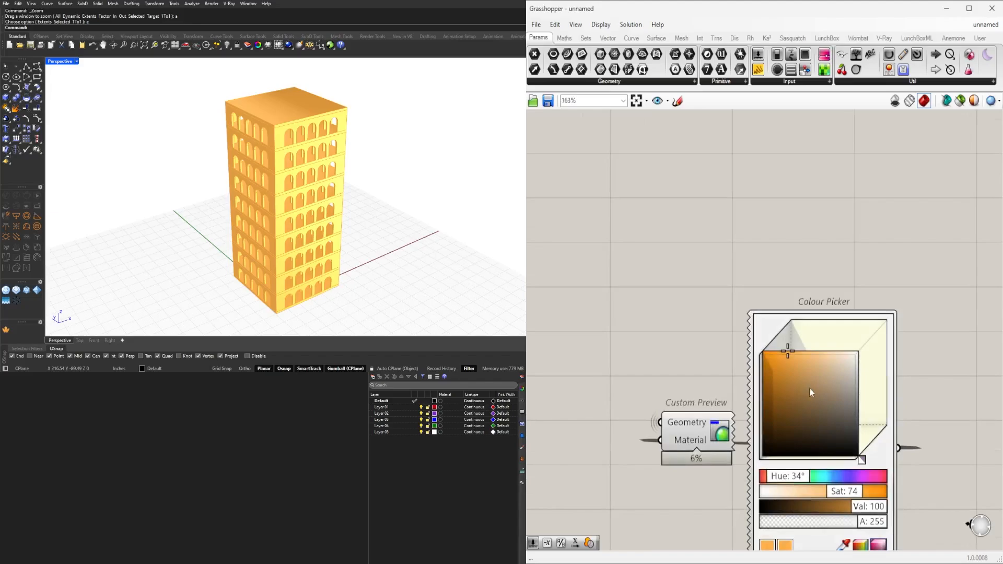
left_click_drag(782, 363, 790, 352)
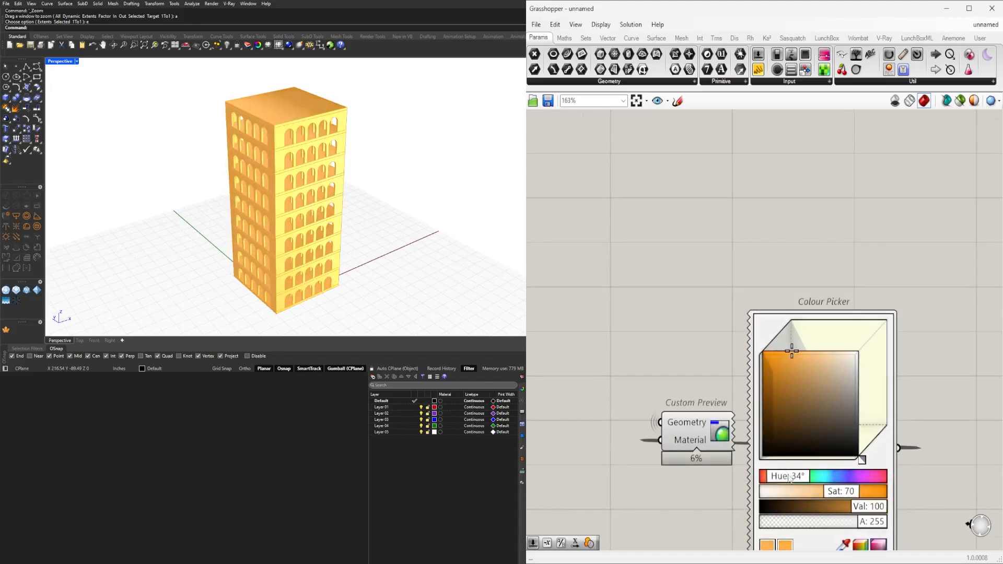
left_click_drag(789, 481, 787, 481)
Set the slider for the Line SDL's Length to 72 and check the widened tower.
right_click_drag(445, 230, 376, 212)
scroll(386, 201, "up", 4)
scroll(646, 299, "down", 6)
right_click_drag(645, 299, 910, 292)
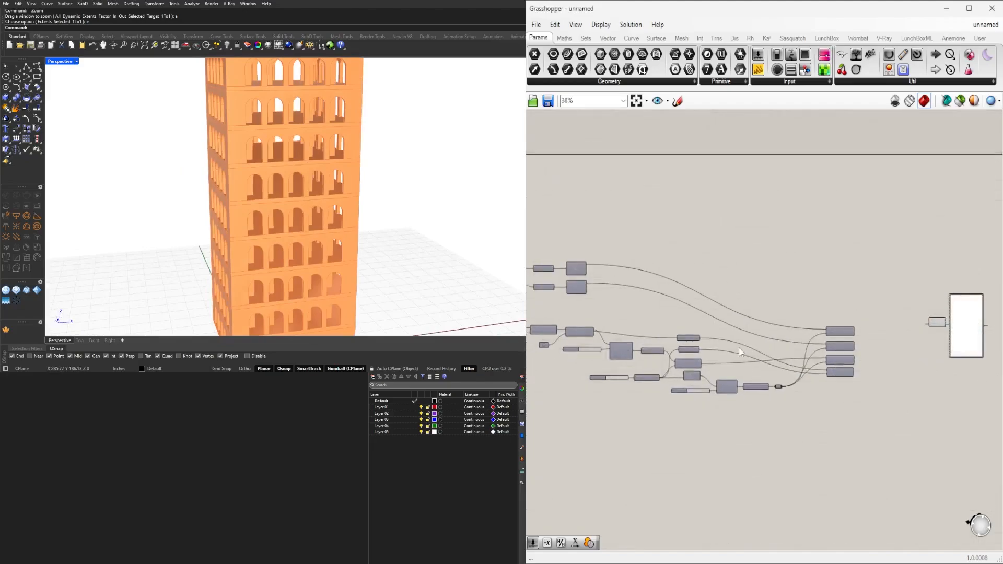
scroll(679, 360, "down", 4)
right_click_drag(585, 360, 956, 381)
scroll(816, 339, "up", 6)
right_click_drag(817, 338, 770, 351)
scroll(742, 345, "up", 6)
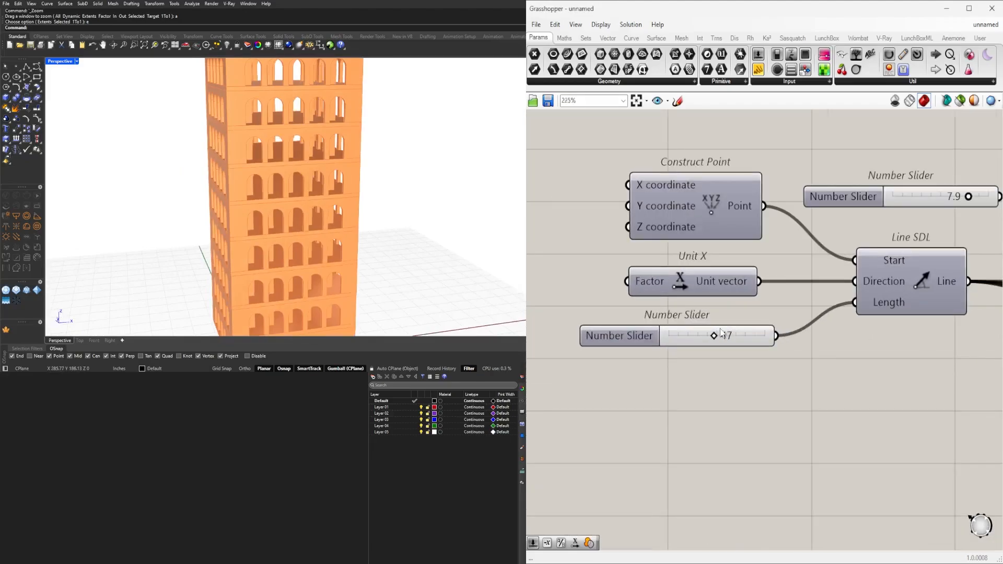
left_click_drag(732, 340, 756, 339)
mouse_move(321, 218)
right_mouse_down()
mouse_move(314, 208)
mouse_move(331, 210)
right_mouse_up()
scroll(843, 313, "down", 6)
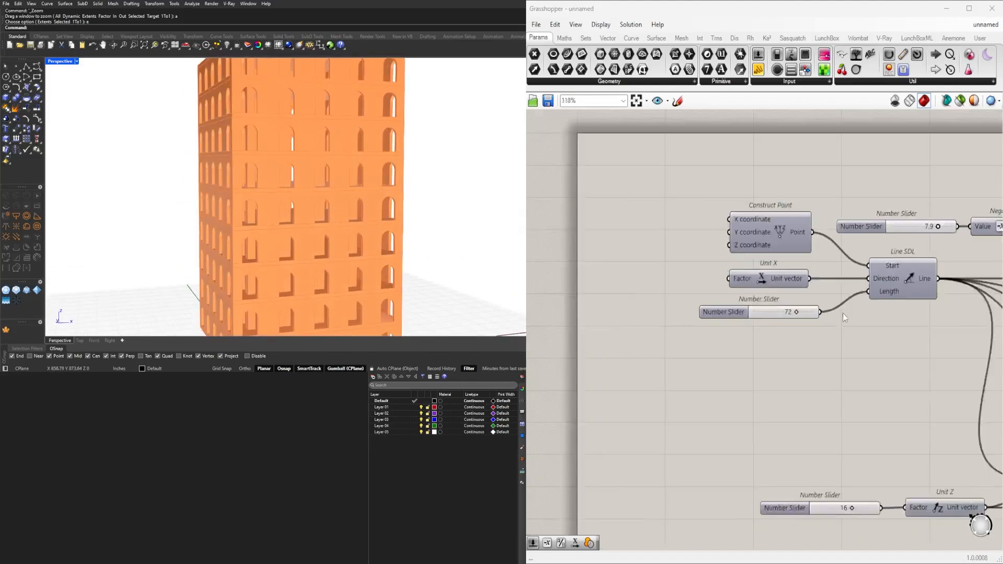
Set the slider for the Divide Curve's Count input to 6.
right_click_drag(867, 339, 559, 324)
right_click_drag(692, 360, 620, 298)
scroll(657, 226, "up", 6)
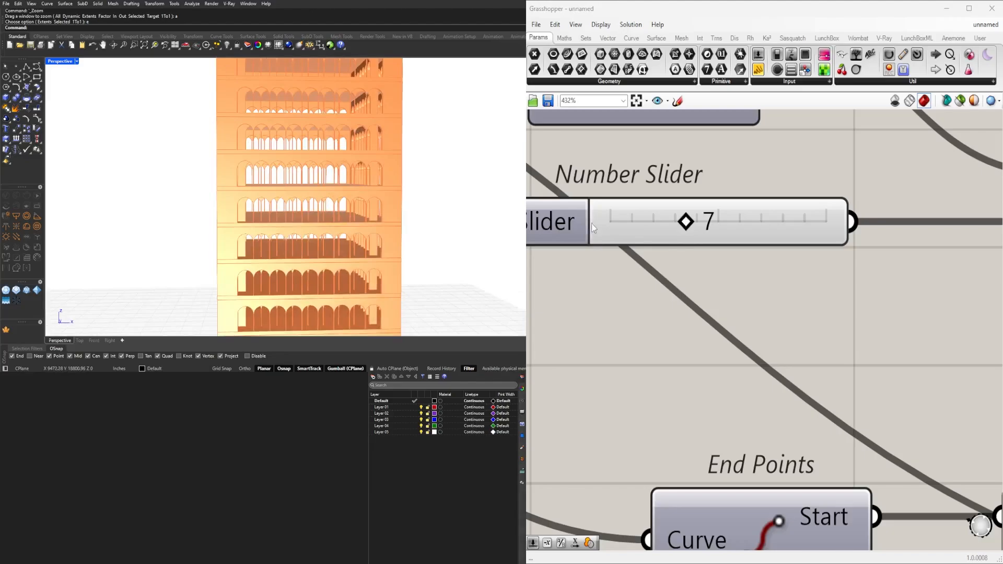
double_click(689, 223)
type("6")
key("Return")
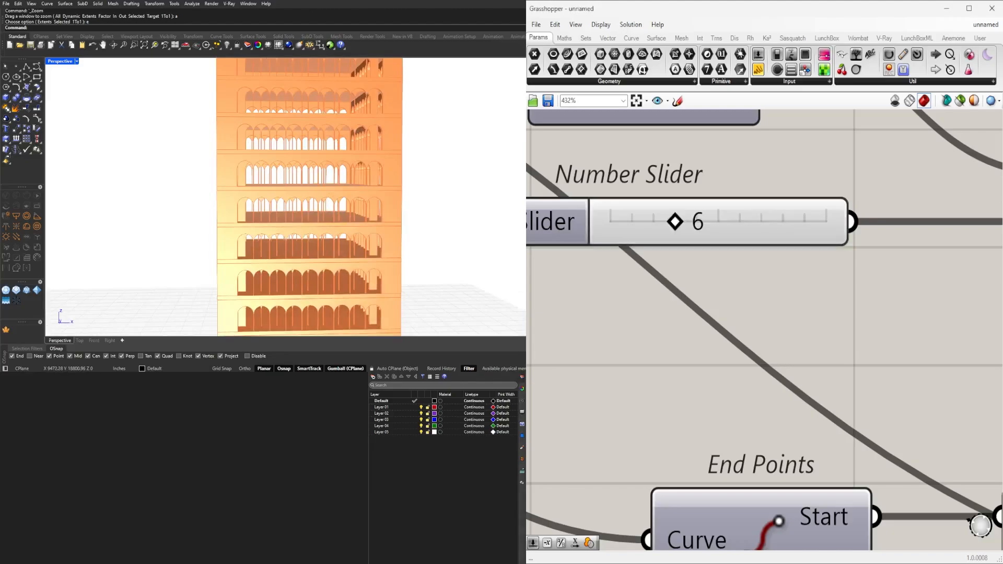
Examine the finished arcade tower from several angles and distances, together with the overall component layout.
right_click_drag(196, 194, 355, 264)
scroll(322, 244, "down", 4)
scroll(732, 306, "down", 9)
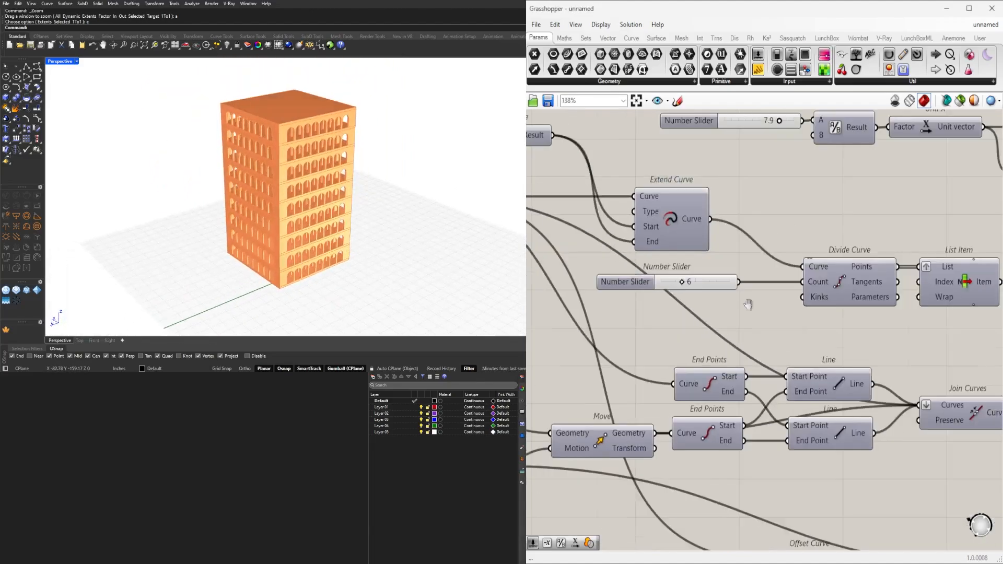
right_click_drag(810, 247, 776, 206)
scroll(774, 312, "down", 4)
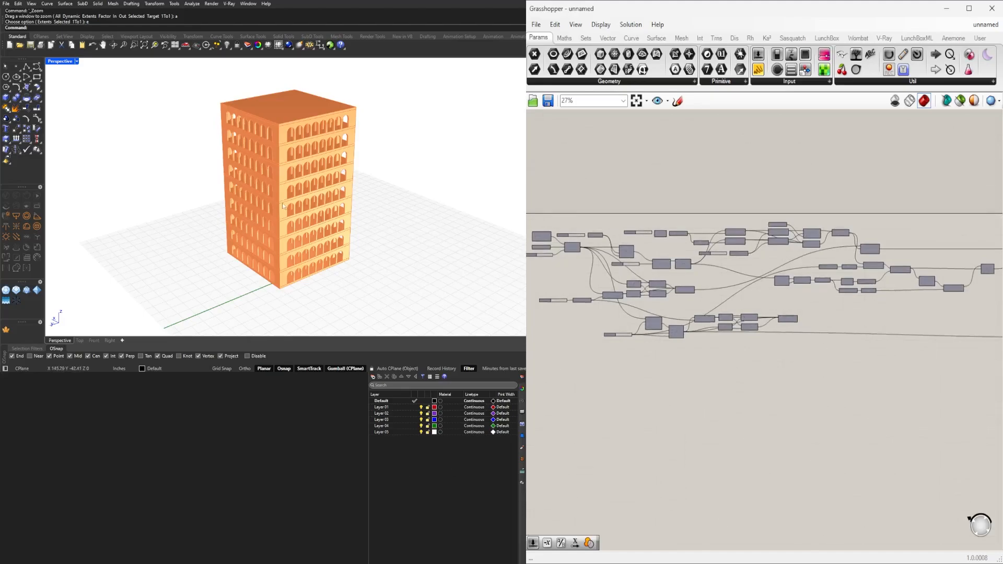
right_click_drag(282, 206, 354, 204)
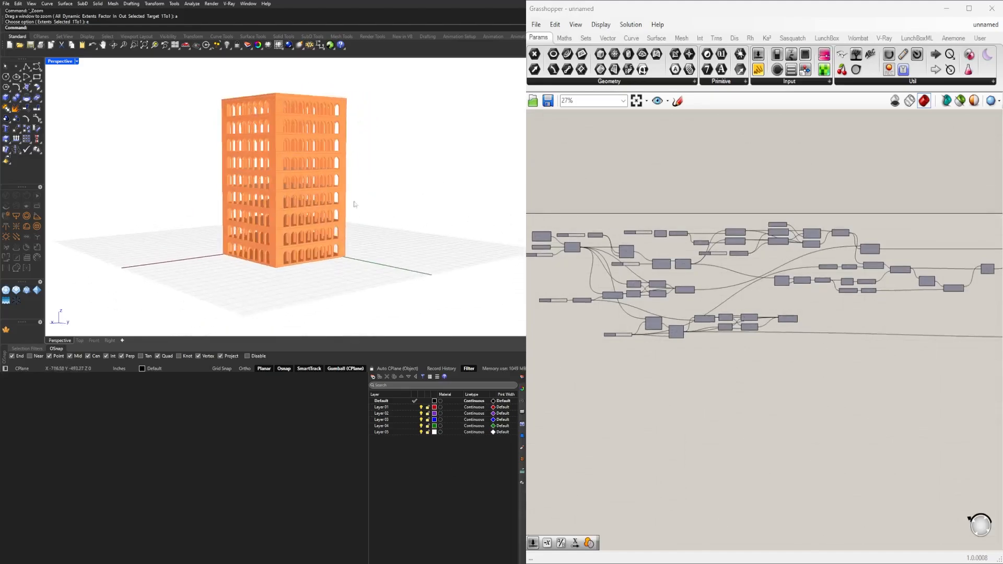
scroll(354, 204, "up", 8)
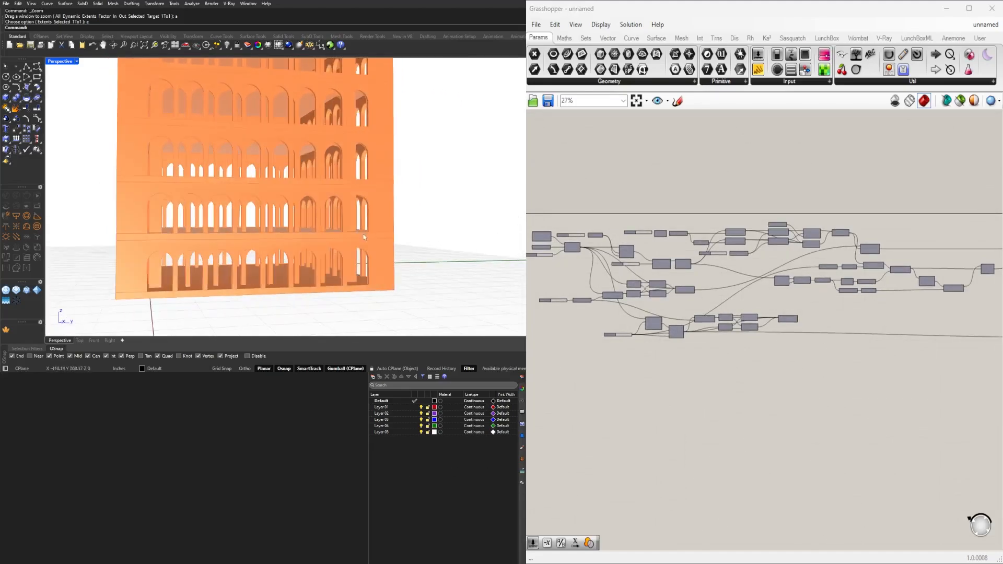
right_click_drag(364, 238, 390, 246)
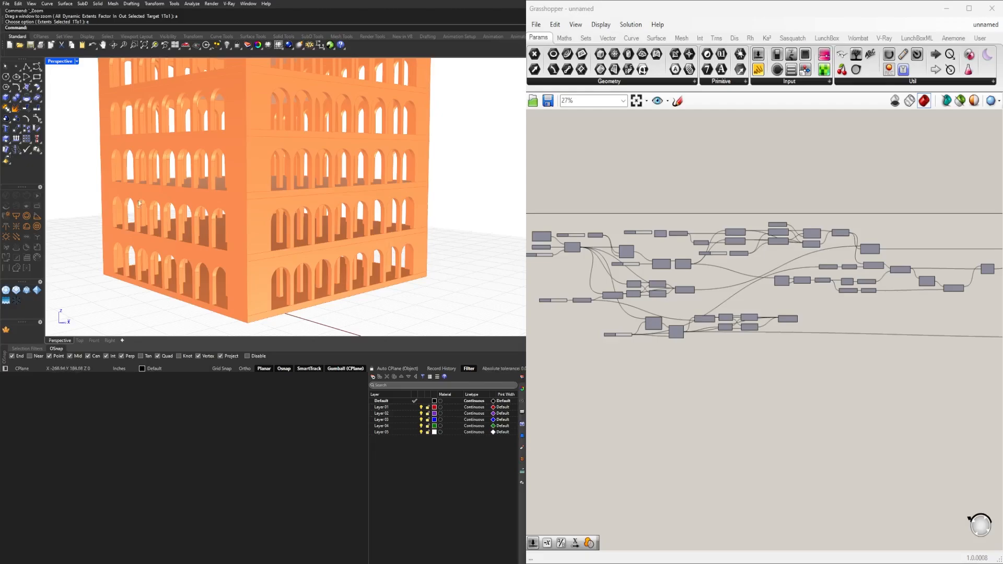
scroll(139, 203, "down", 6)
scroll(747, 315, "down", 3)
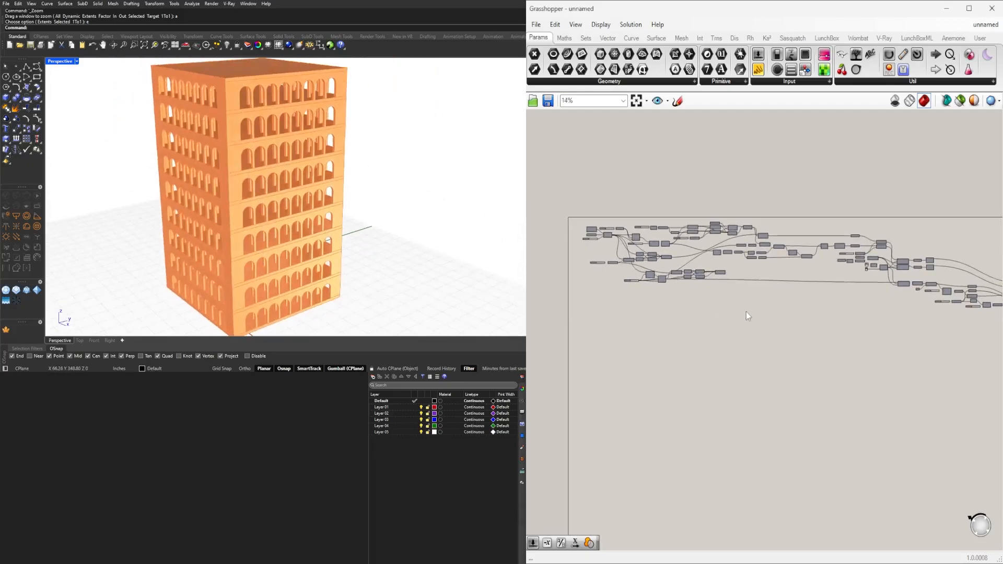
scroll(746, 314, "down", 1)
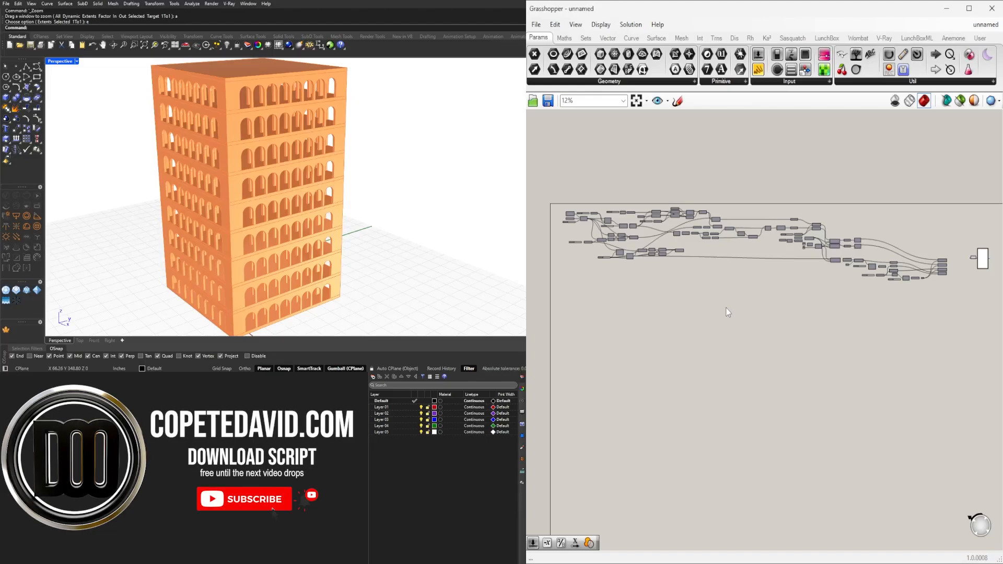
right_click_drag(293, 224, 334, 229)
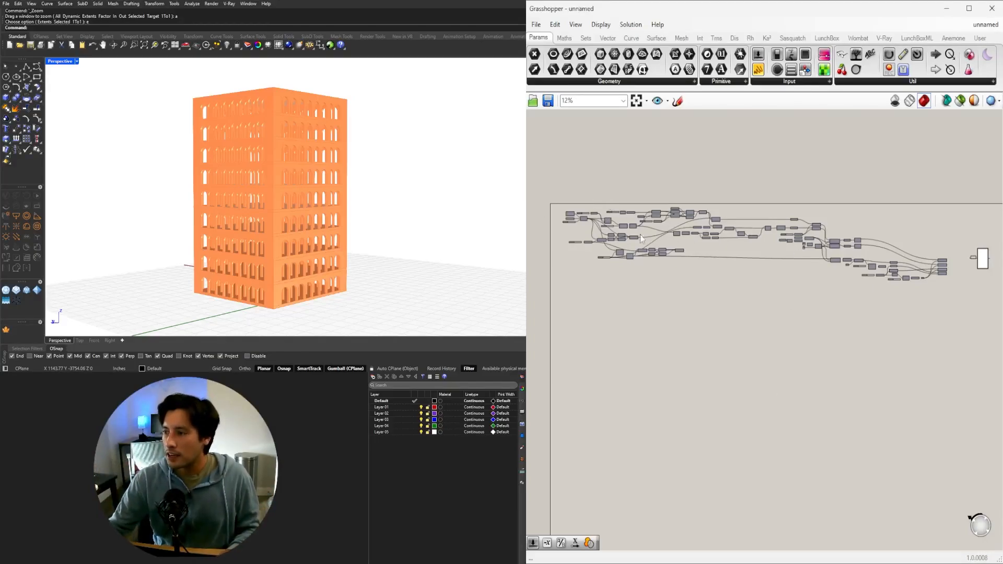
scroll(573, 220, "up", 5)
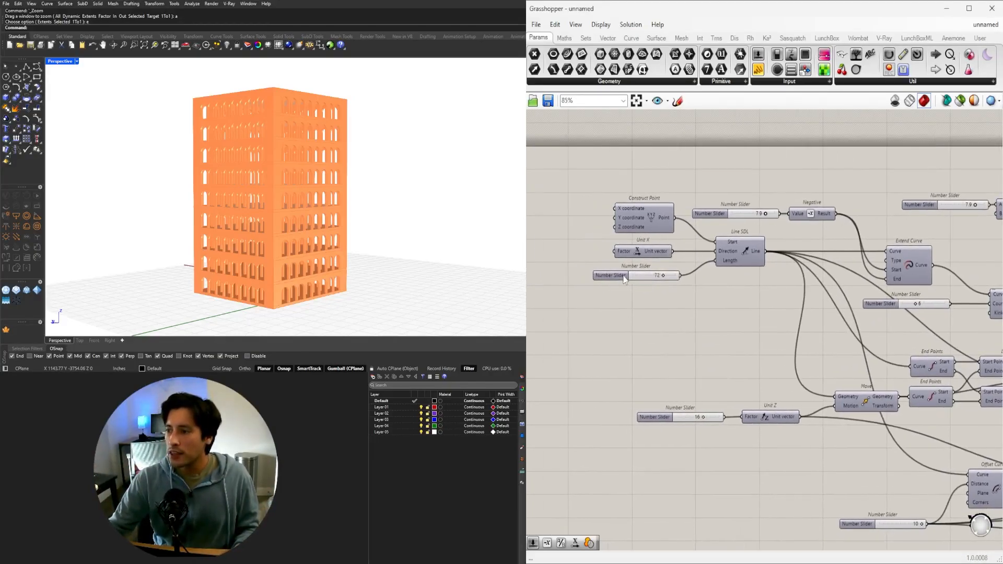
scroll(648, 360, "down", 2)
scroll(665, 402, "down", 10)
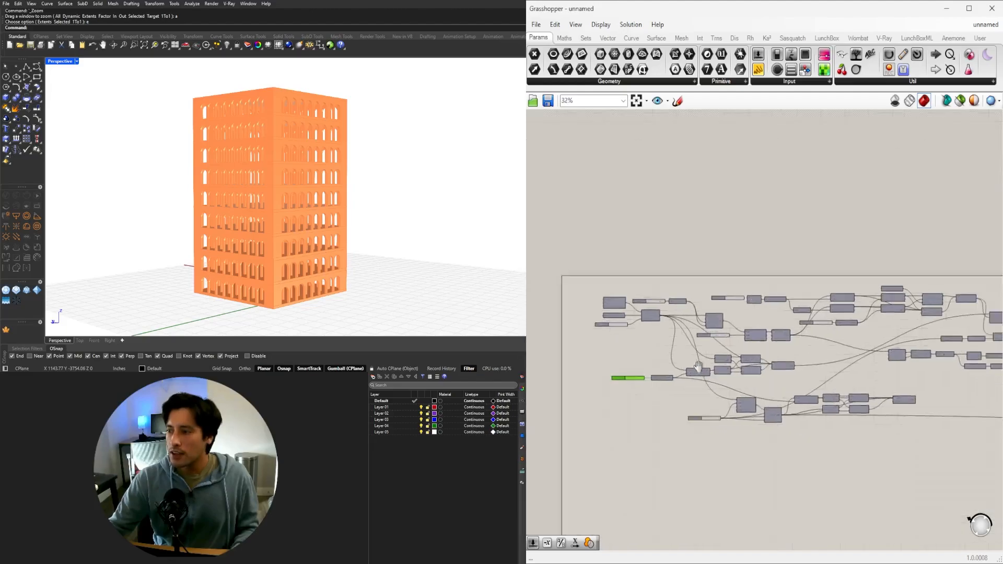
scroll(757, 362, "down", 2)
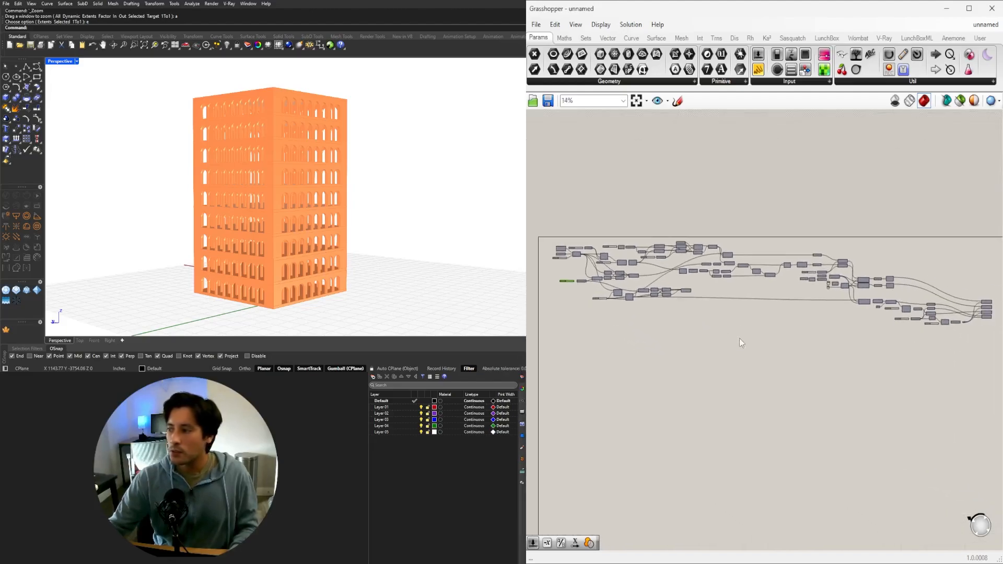
scroll(736, 321, "up", 1)
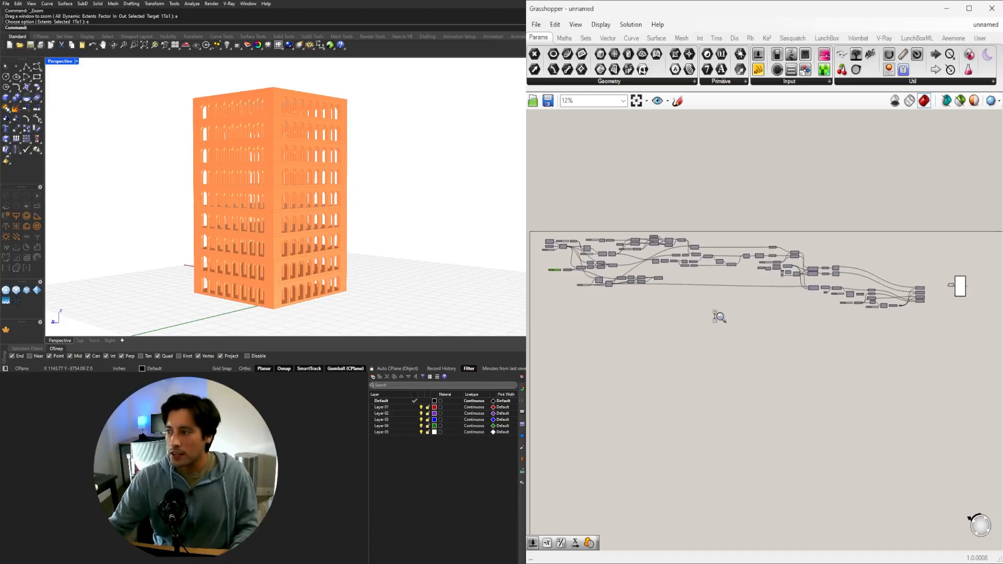